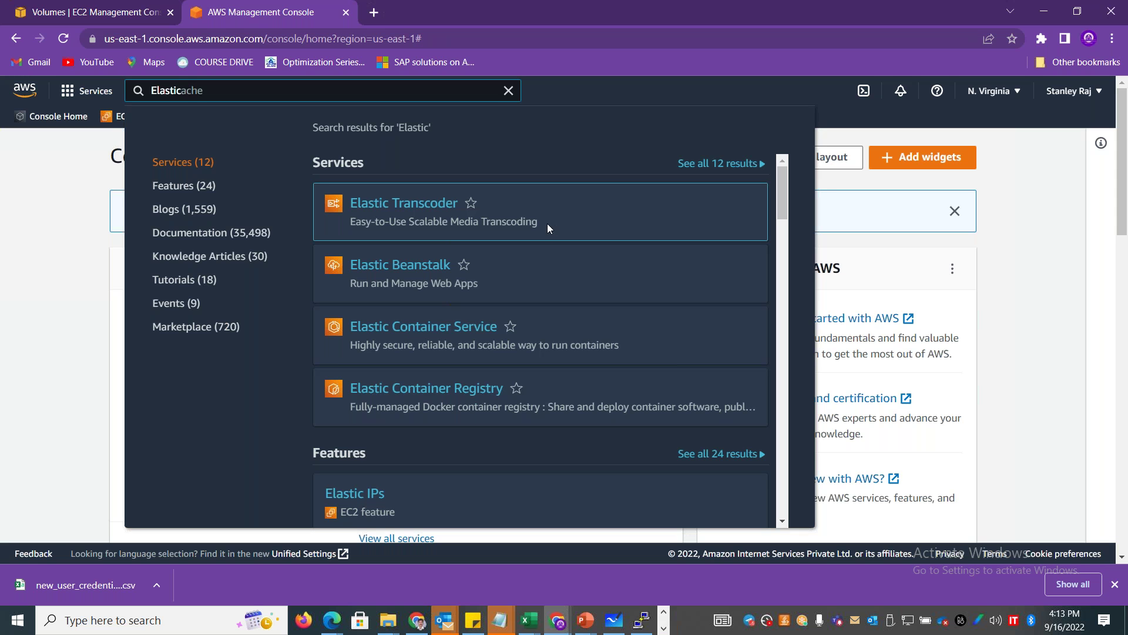
Open the Elastic Beanstalk service and copy its welcome heading and description.
mouse_move(408, 271)
click(407, 271)
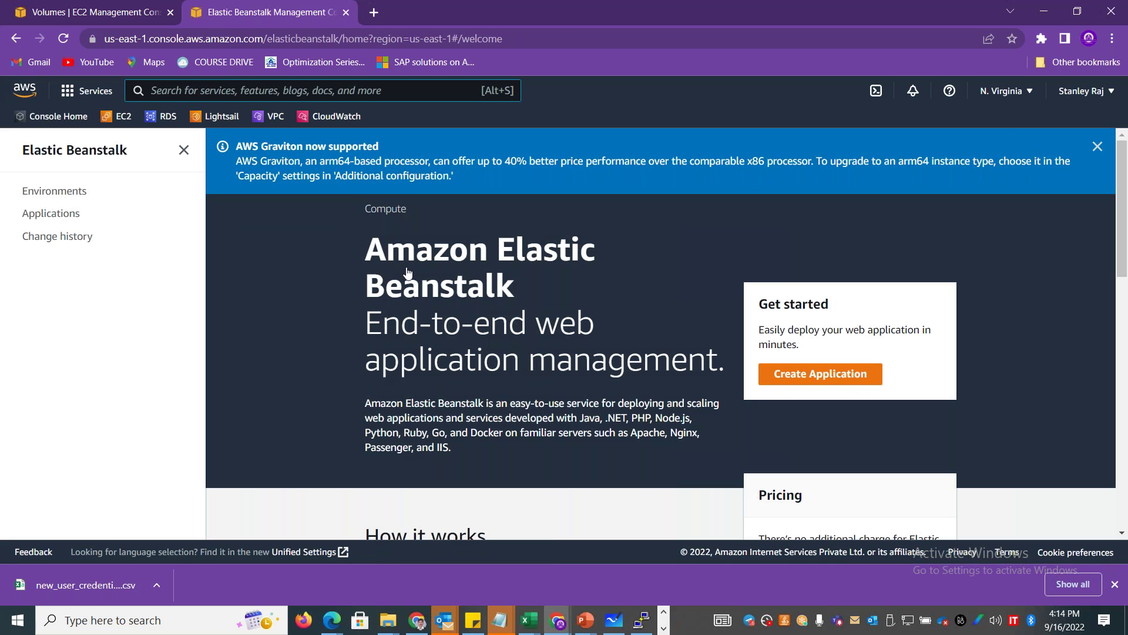
key(alt+s)
drag(469, 448, 360, 244)
Bring up the list of open Excel workbooks from the taskbar.
key(alt+Tab)
key(alt+shift+Tab)
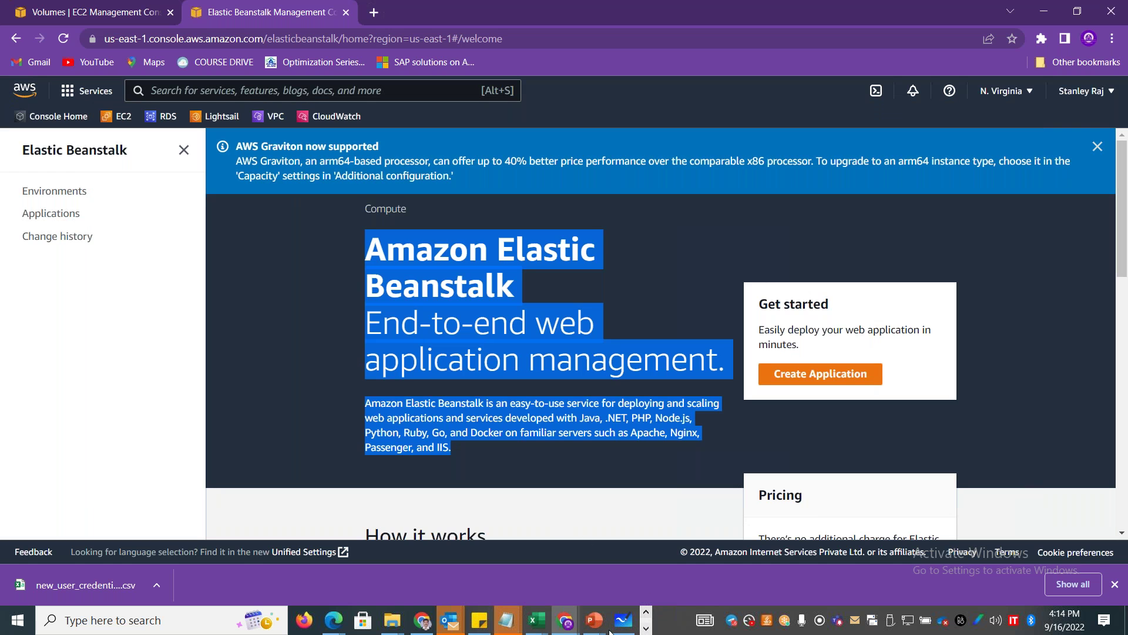
click(536, 620)
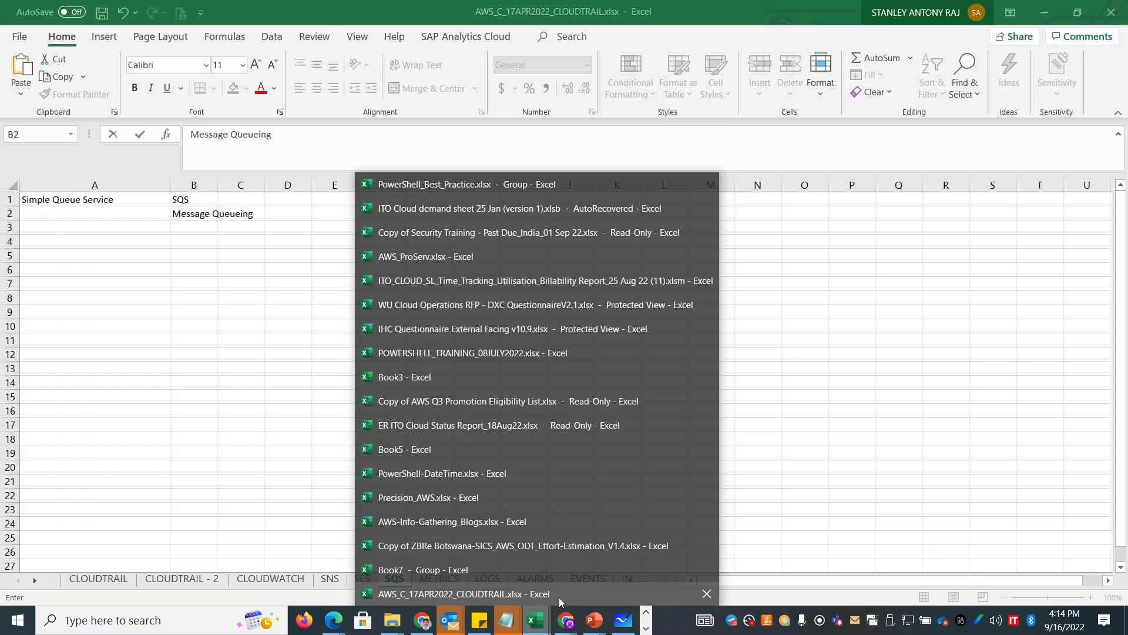
In AWS_C_17APR2022_CLOUDTRAIL, add a sheet after SQS named 'Elastic Beanstalk'.
click(559, 597)
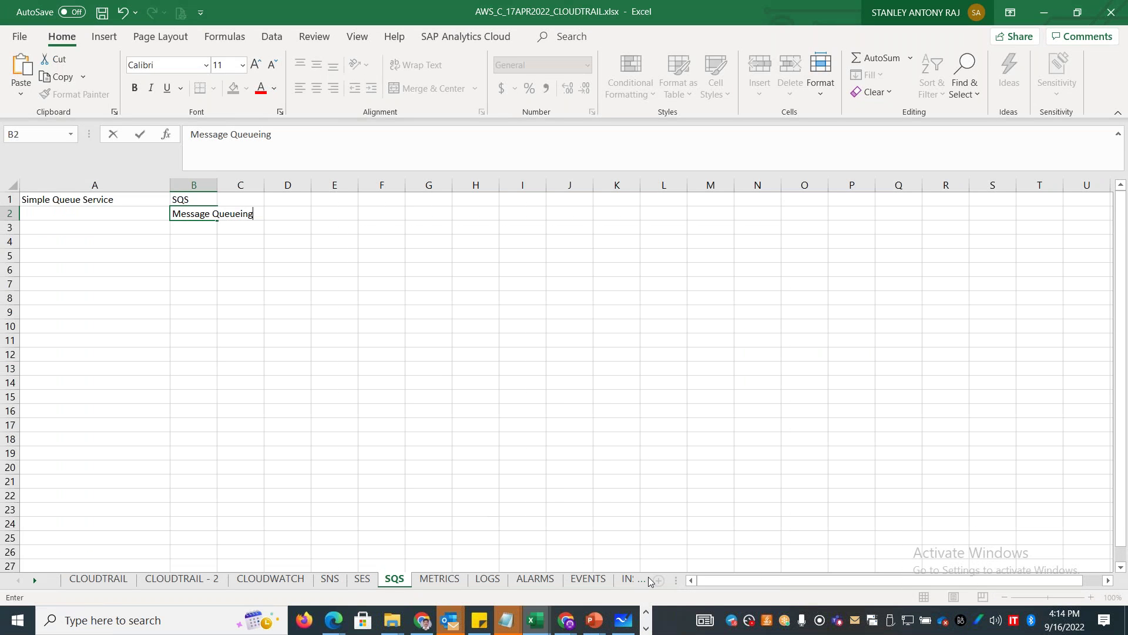
click(390, 422)
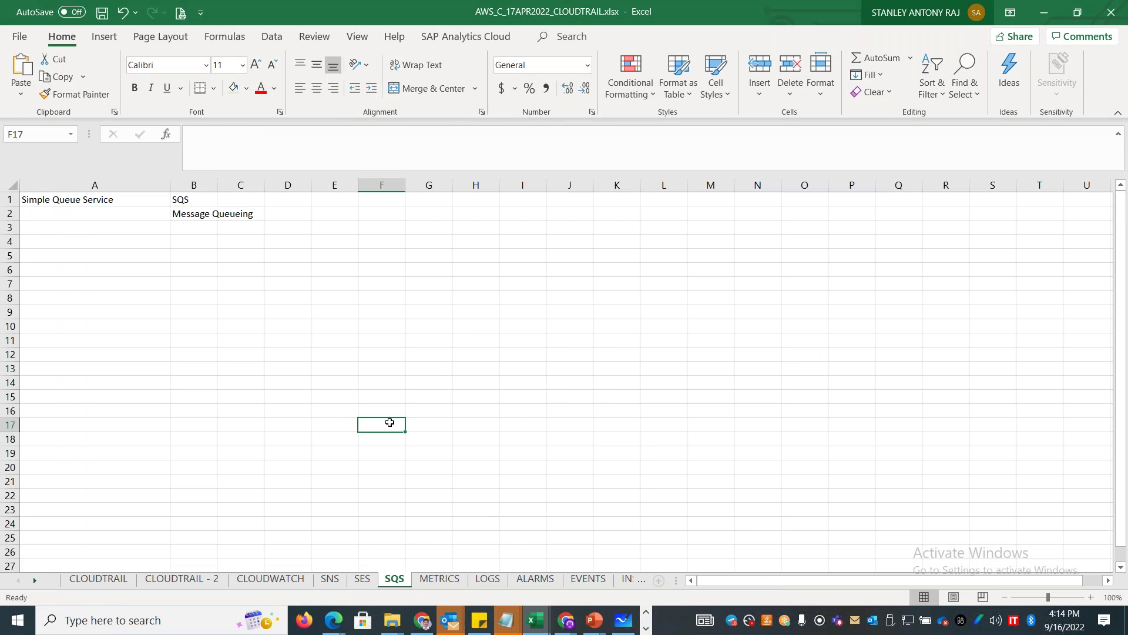
click(659, 580)
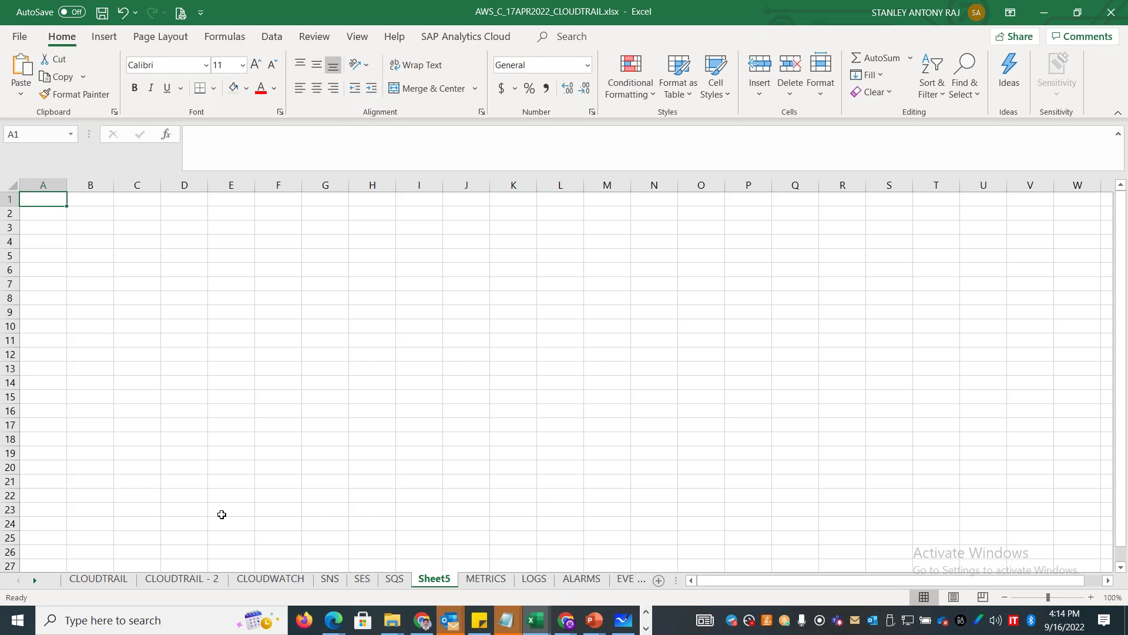
double_click(435, 579)
text(Elastic Beanstalk)
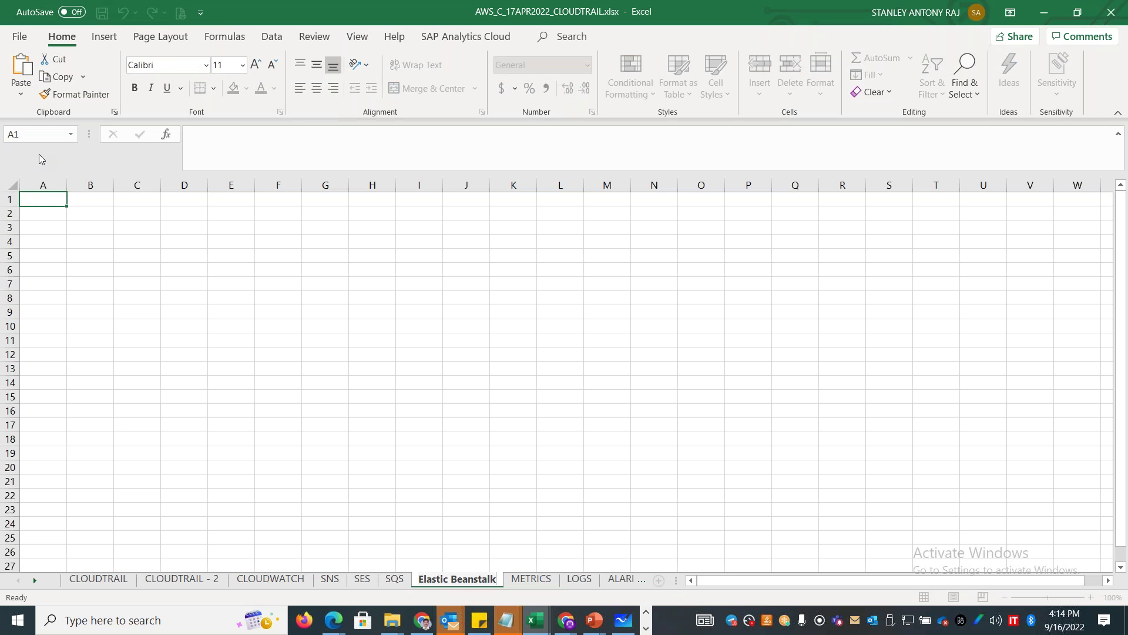
click(37, 201)
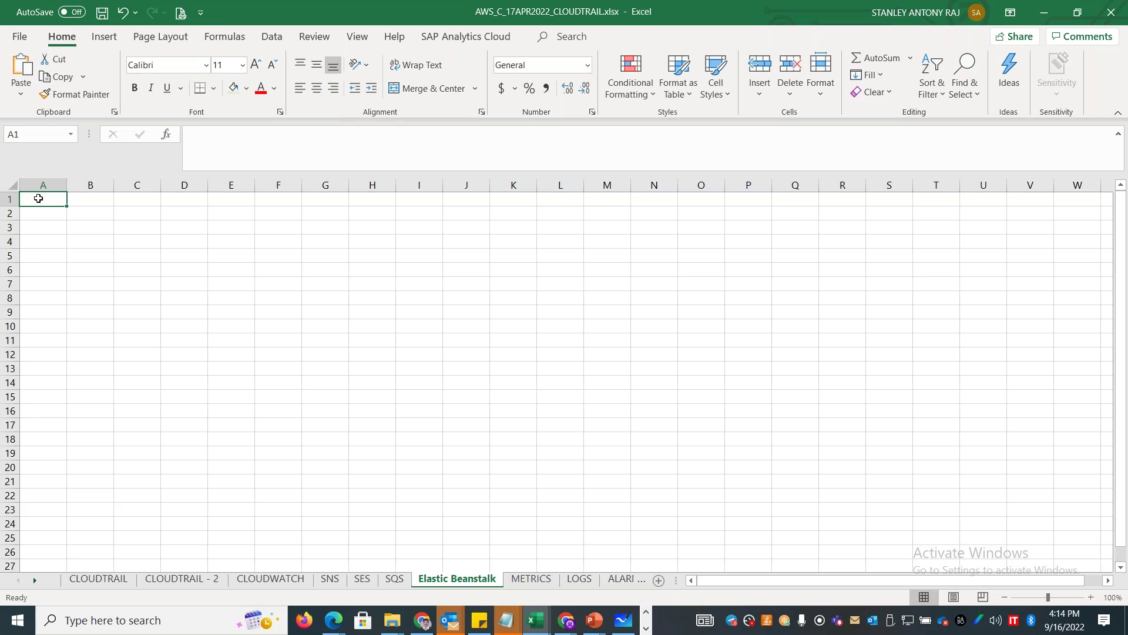
Paste the Beanstalk text into A1, unwrapped and in black font.
text(Amazon Elastic Beanstalk)
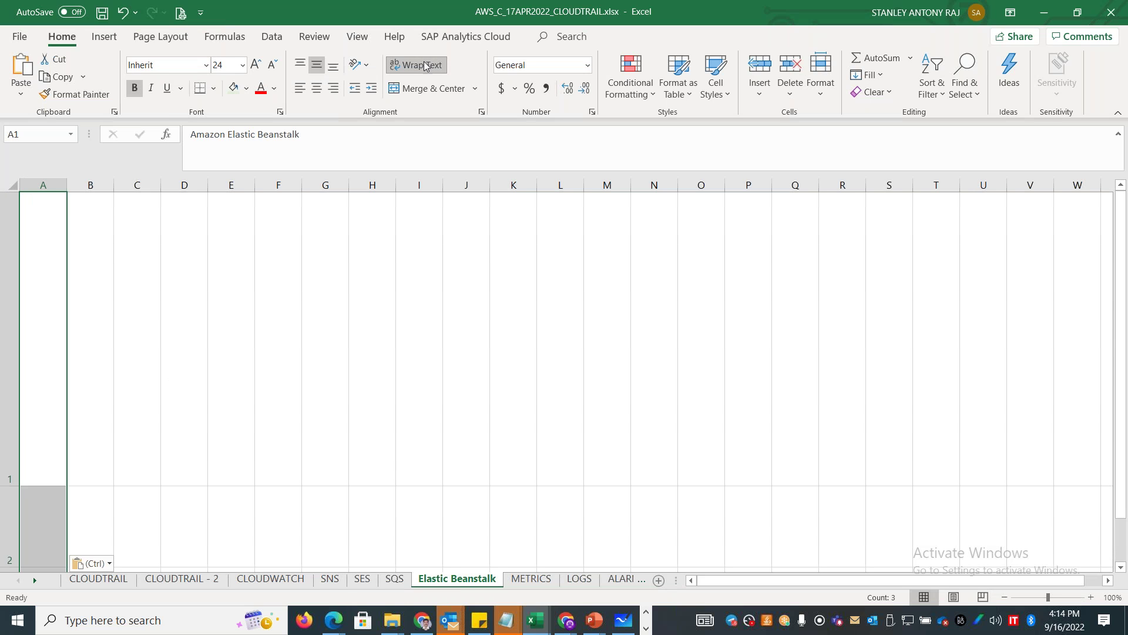
click(424, 66)
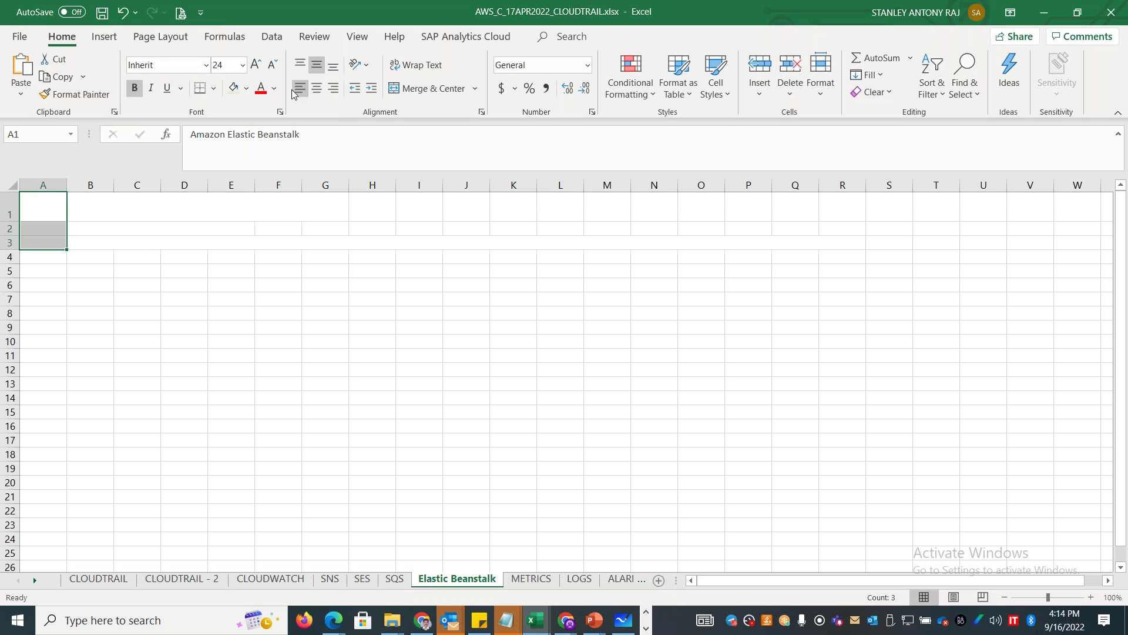
click(274, 89)
click(271, 148)
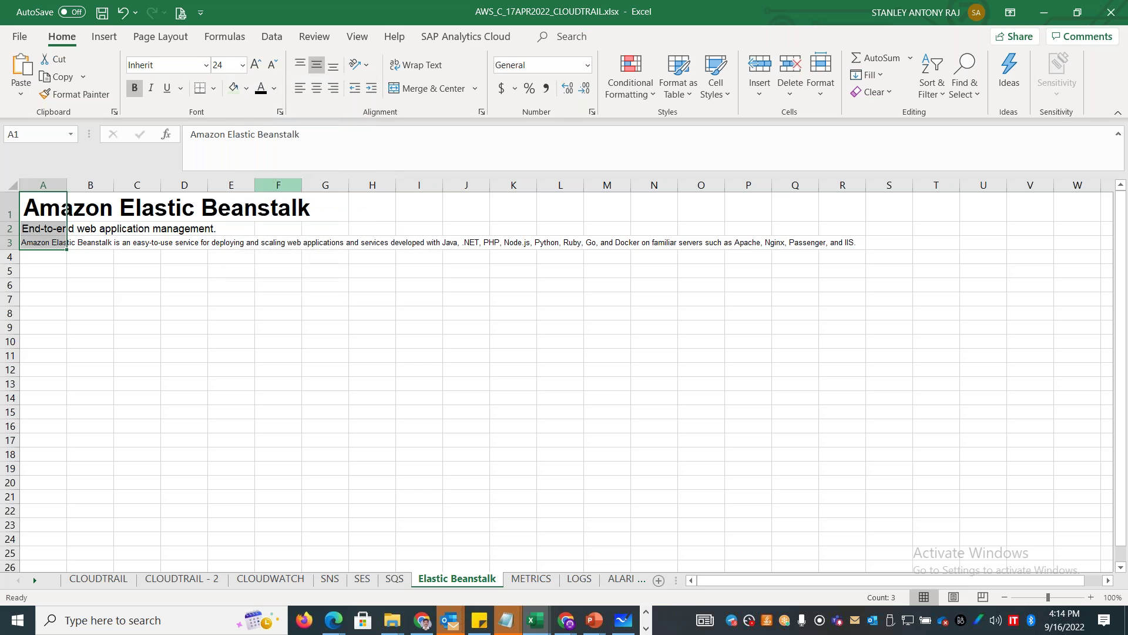
click(166, 370)
Enter 'PaaS', 'Platform as a Service' and 'Application and its code /data' in row 5, widening columns C and F.
click(89, 272)
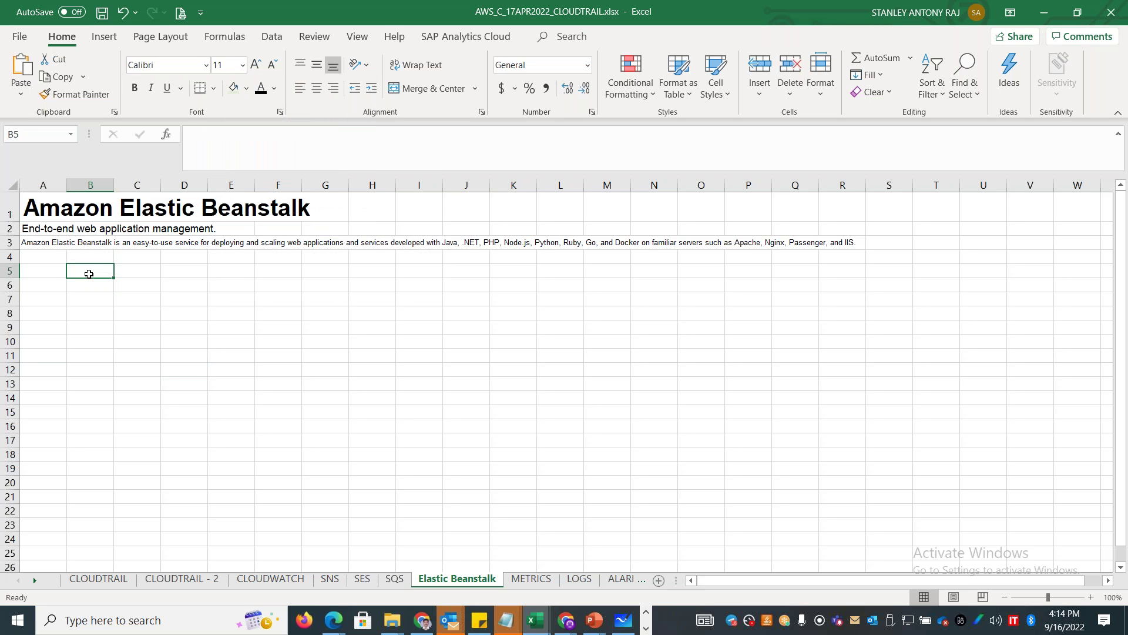
text(PaaS)
key(Tab)
text(Platform as)
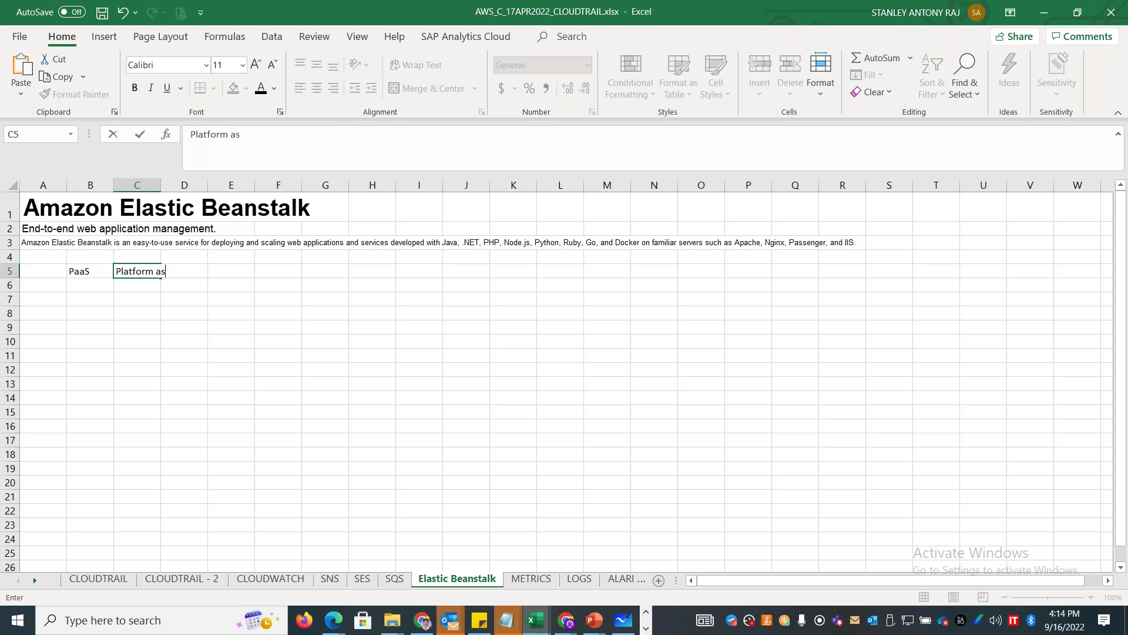
text( a Service)
key(Tab)
key(Tab)
key(Tab)
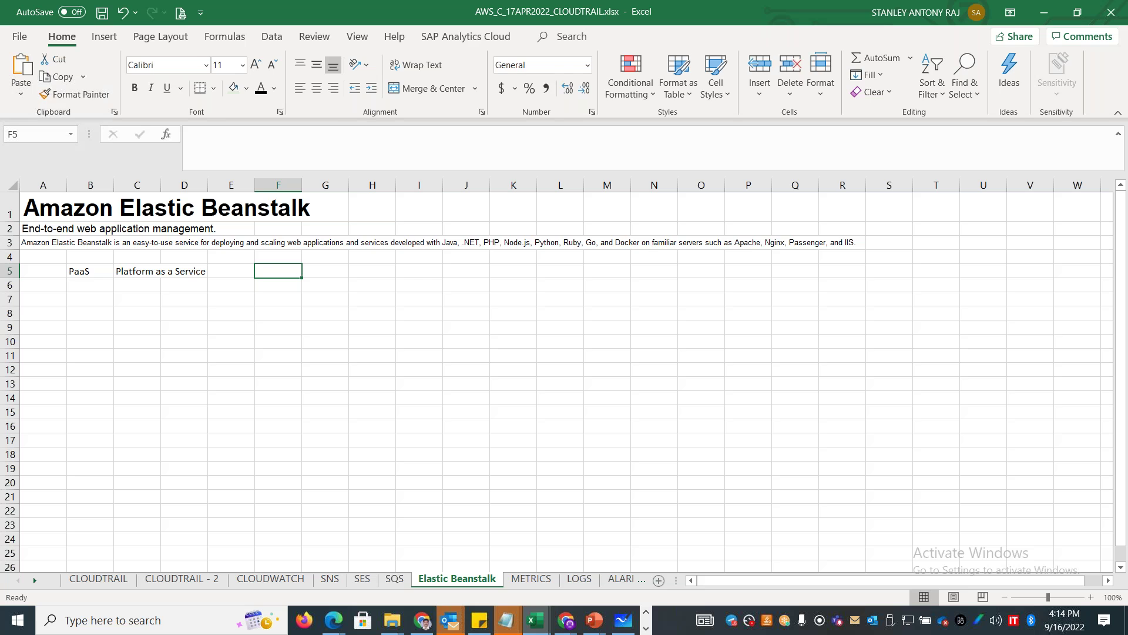
text(Application)
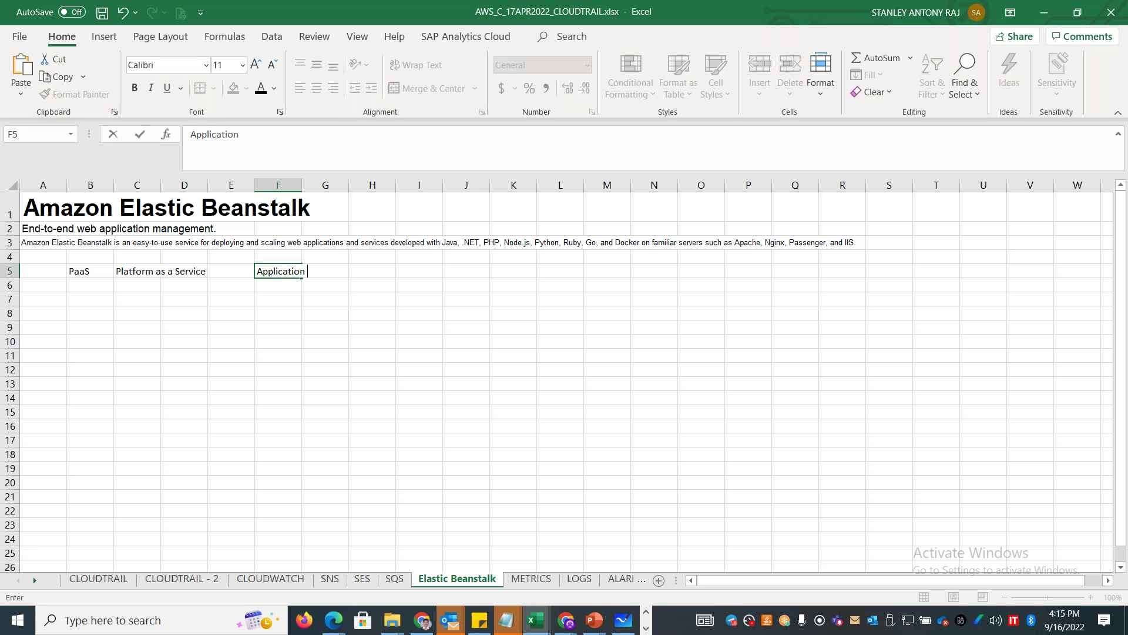
text( and its code /data)
click(91, 328)
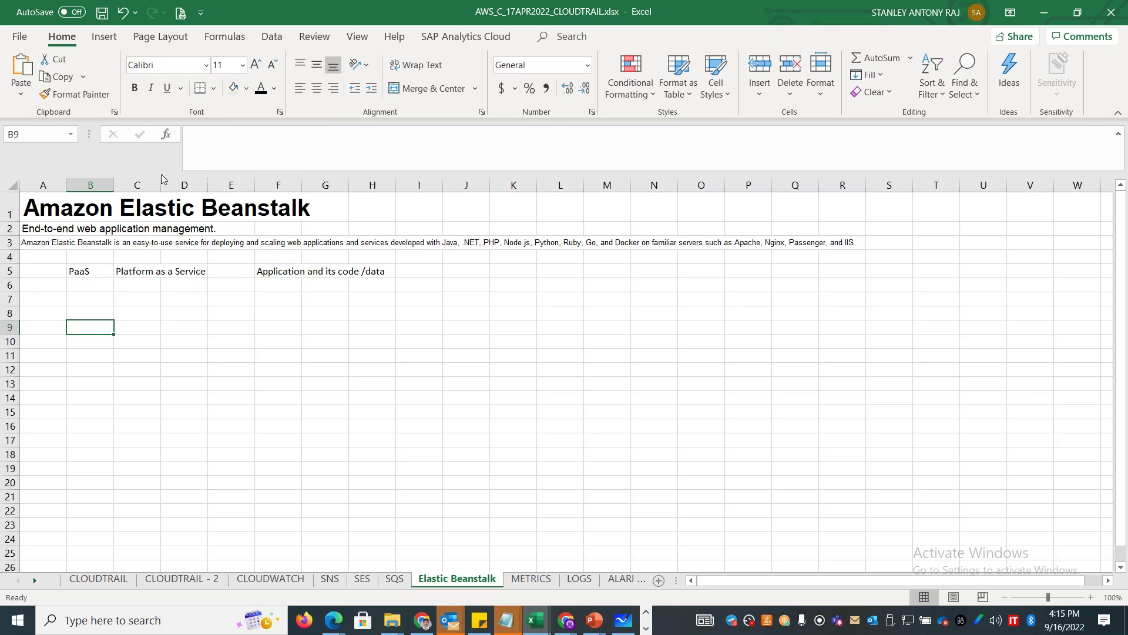
drag(161, 185, 247, 187)
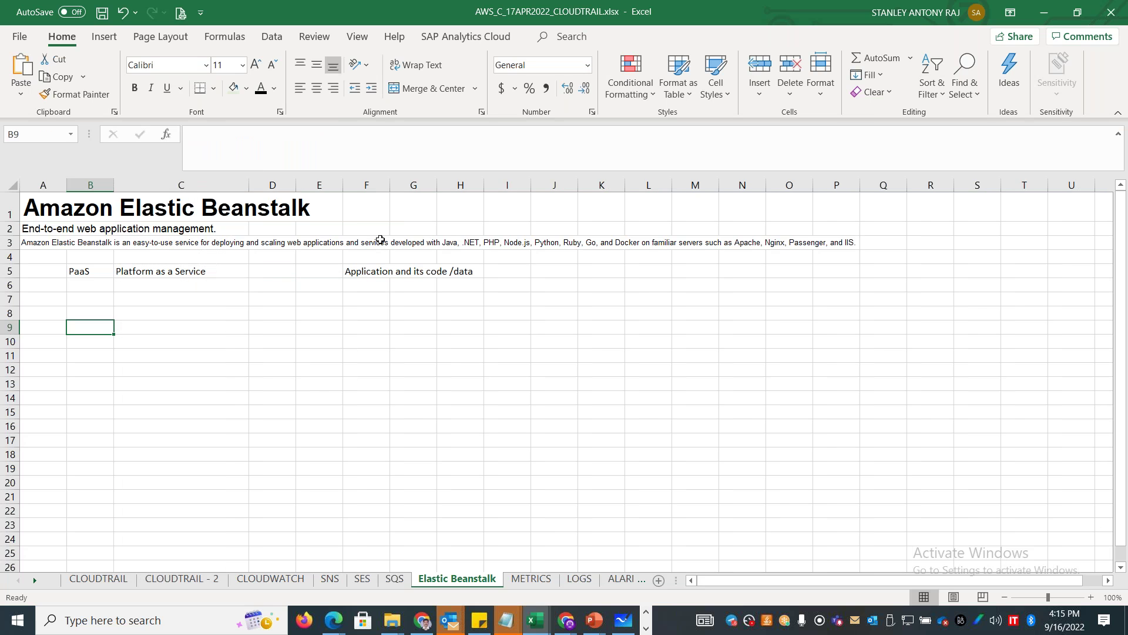
drag(389, 185, 535, 186)
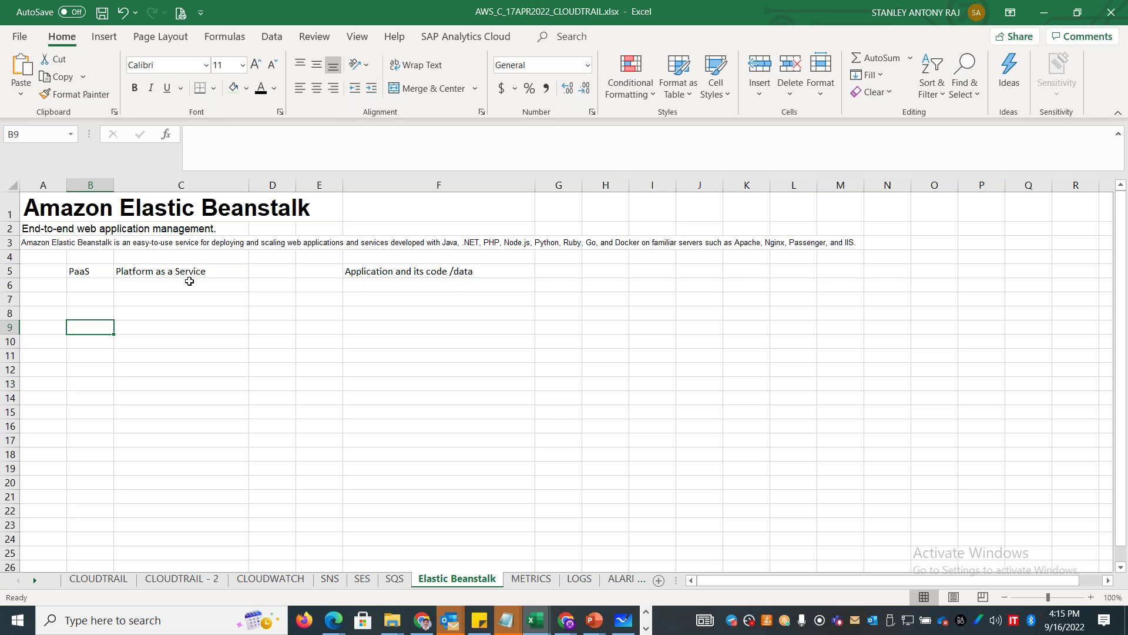
click(161, 301)
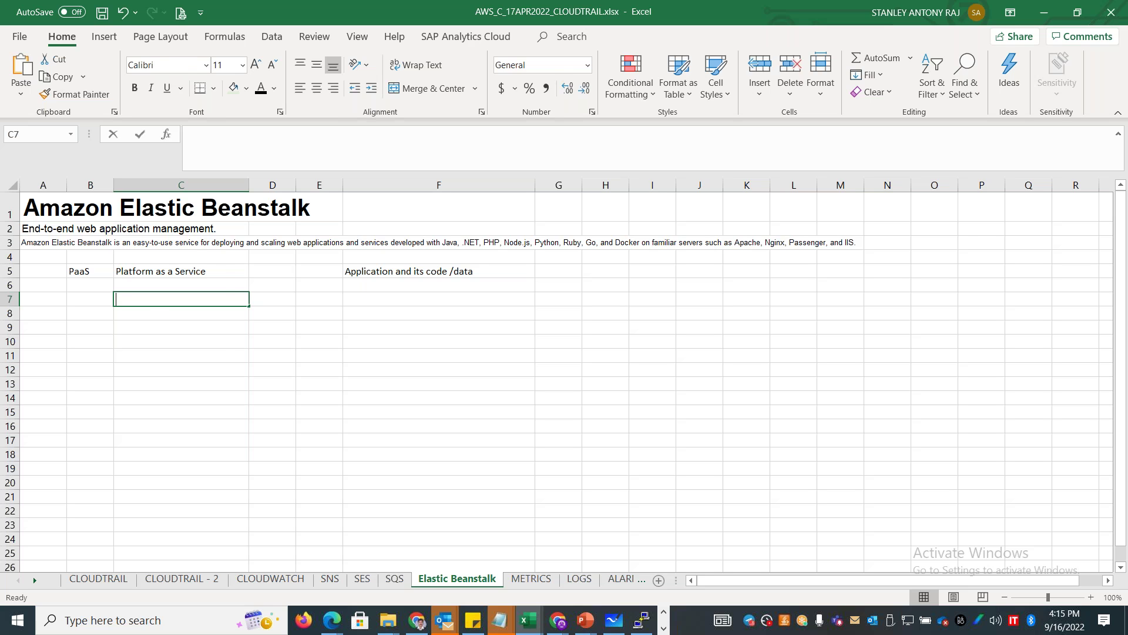
List Programming with Java, .Net, PHP, Node.js, Python, Ruby, Go, Docker; shade Programming light green.
text(Programming)
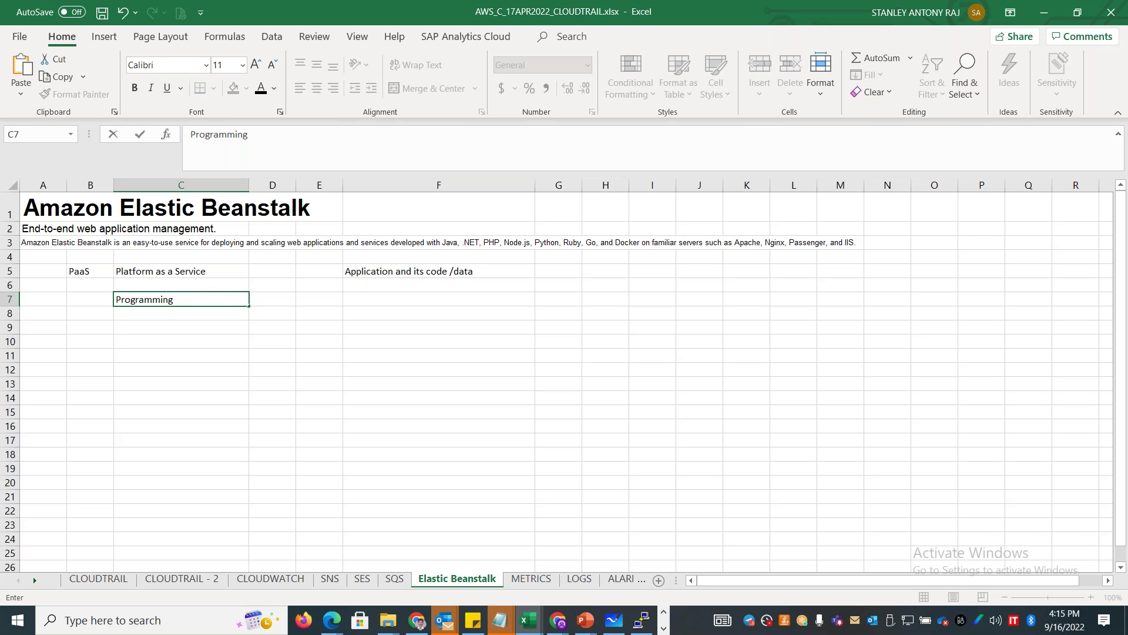
key(Return)
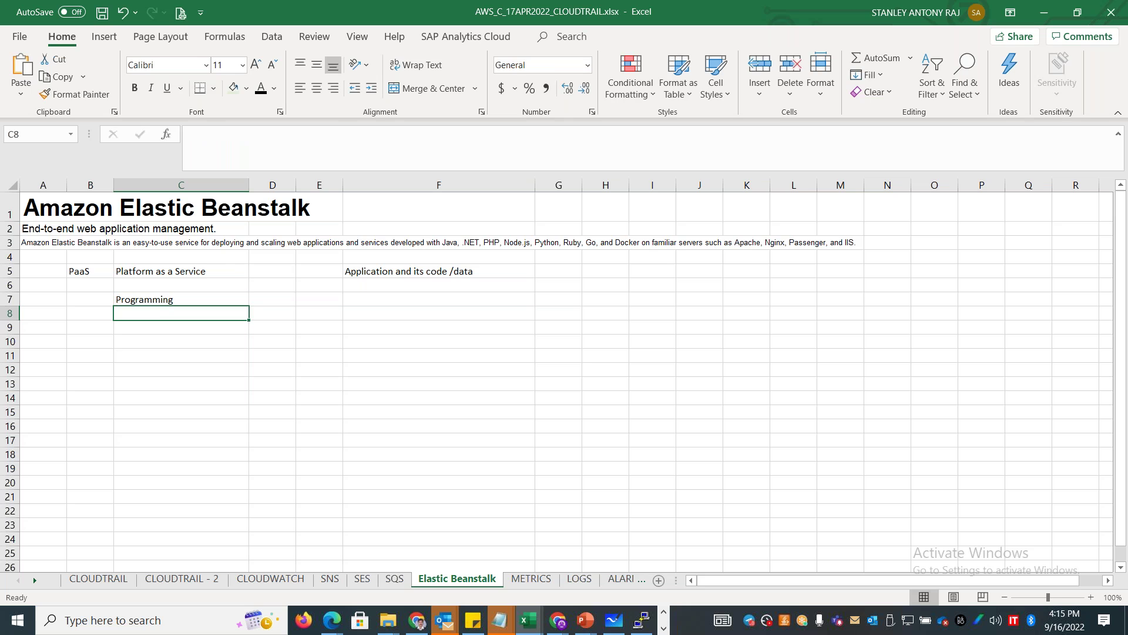
text(Java)
key(Return)
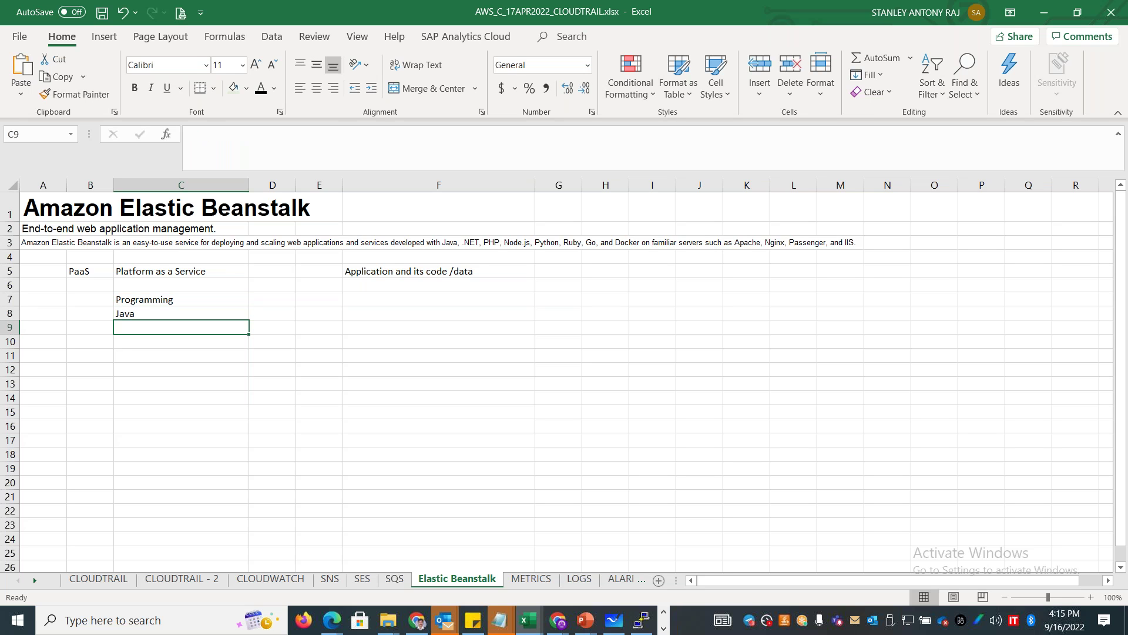
text(.Net)
key(Return)
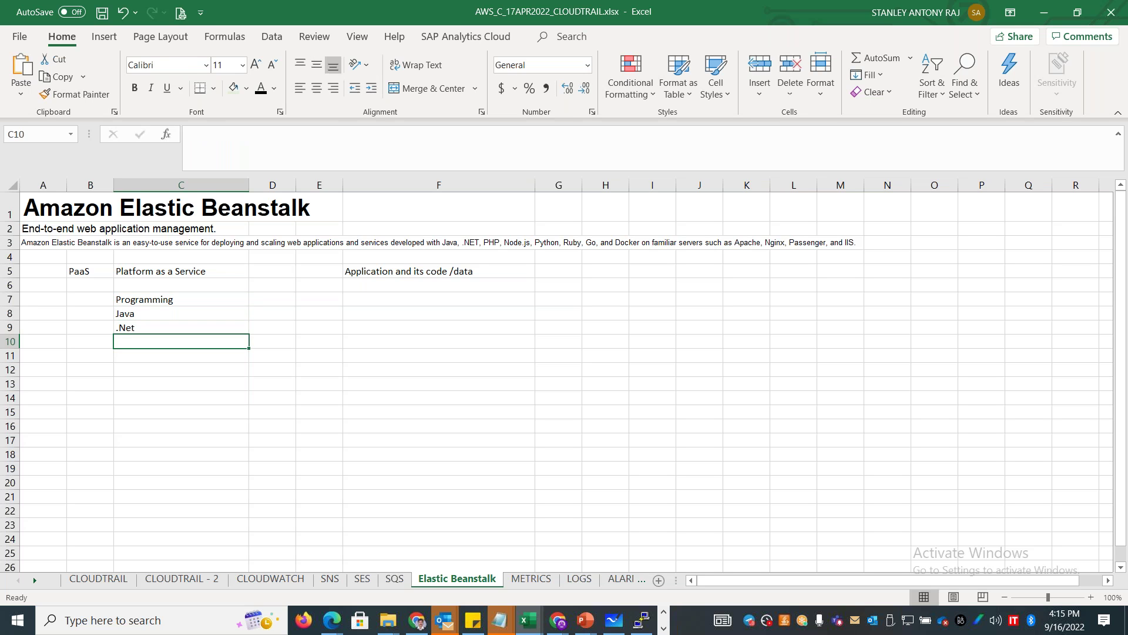
text(PHP)
key(Return)
text(Node.js)
key(Return)
text(Python)
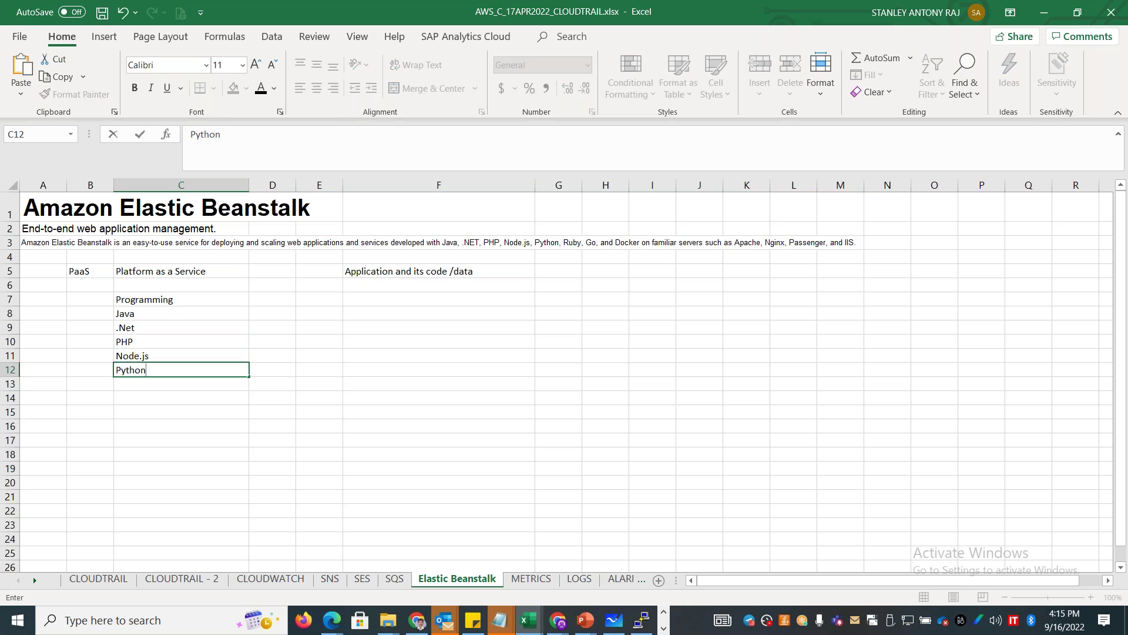
key(Return)
text(Rby)
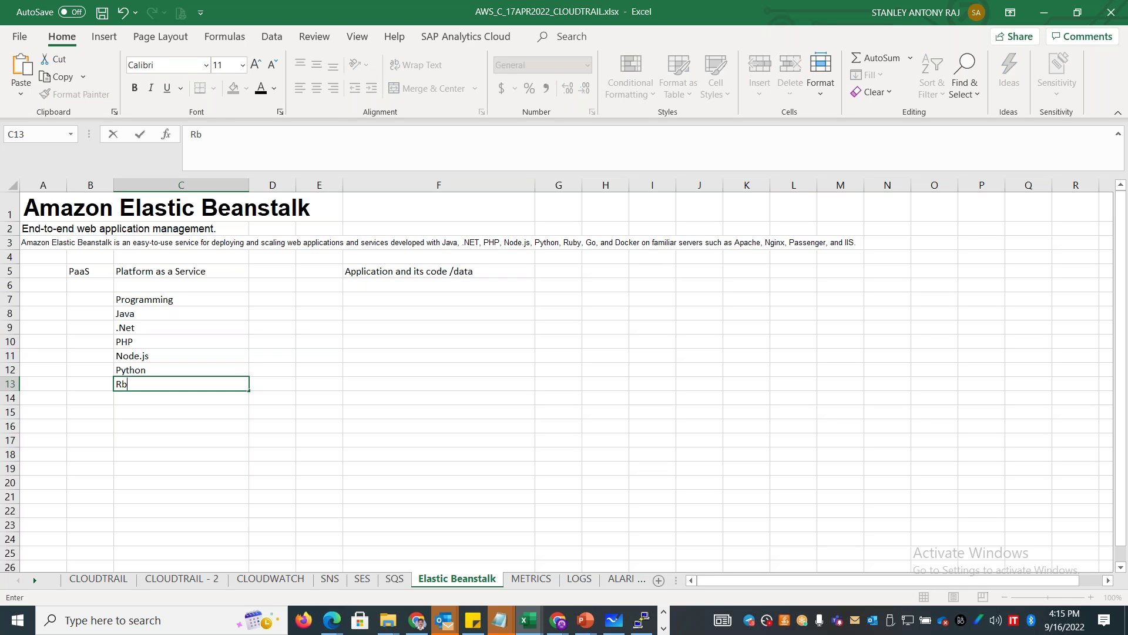
key(BackSpace)
key(BackSpace)
text(uby)
key(Return)
text(Go)
key(Return)
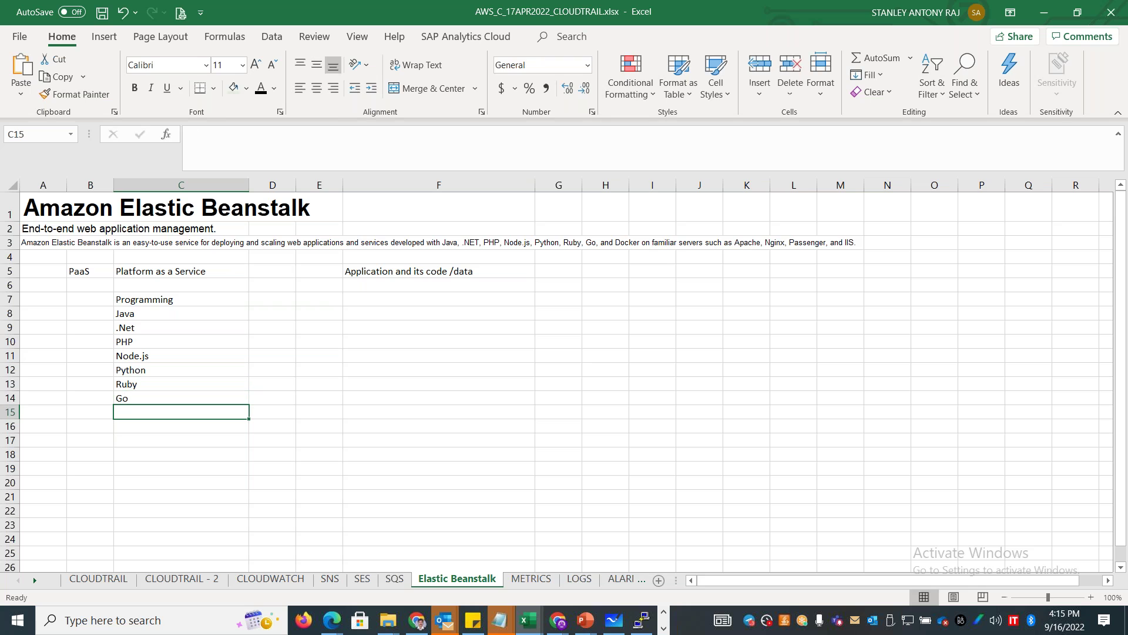
text(Docker)
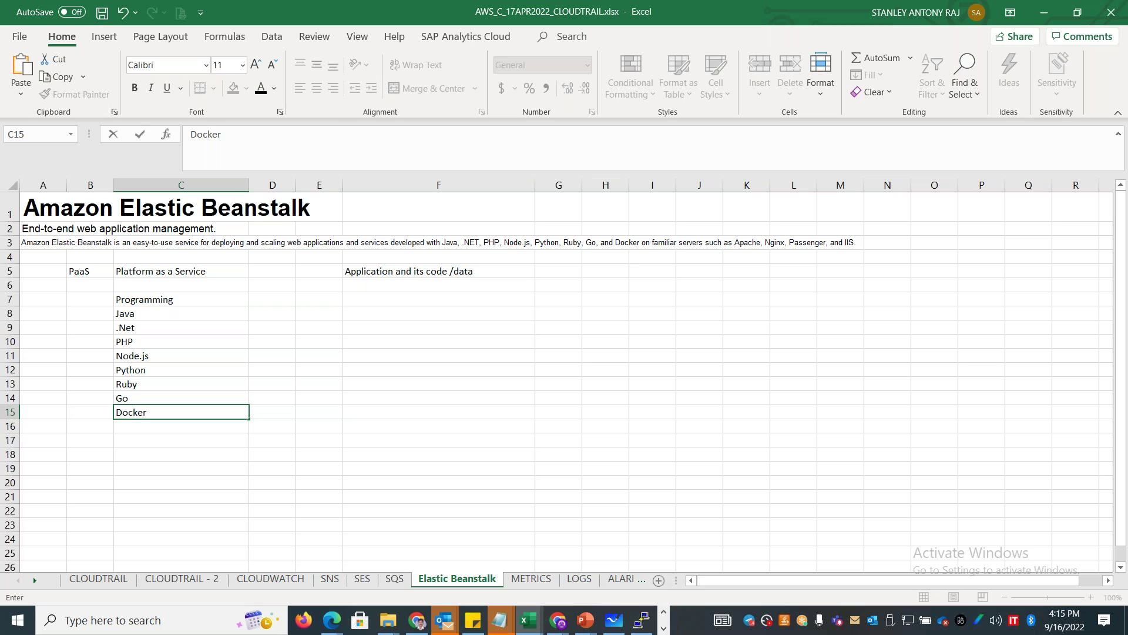
key(Up)
key(Up)
key(Up)
key(Up)
key(Up)
key(Up)
key(Up)
key(Up)
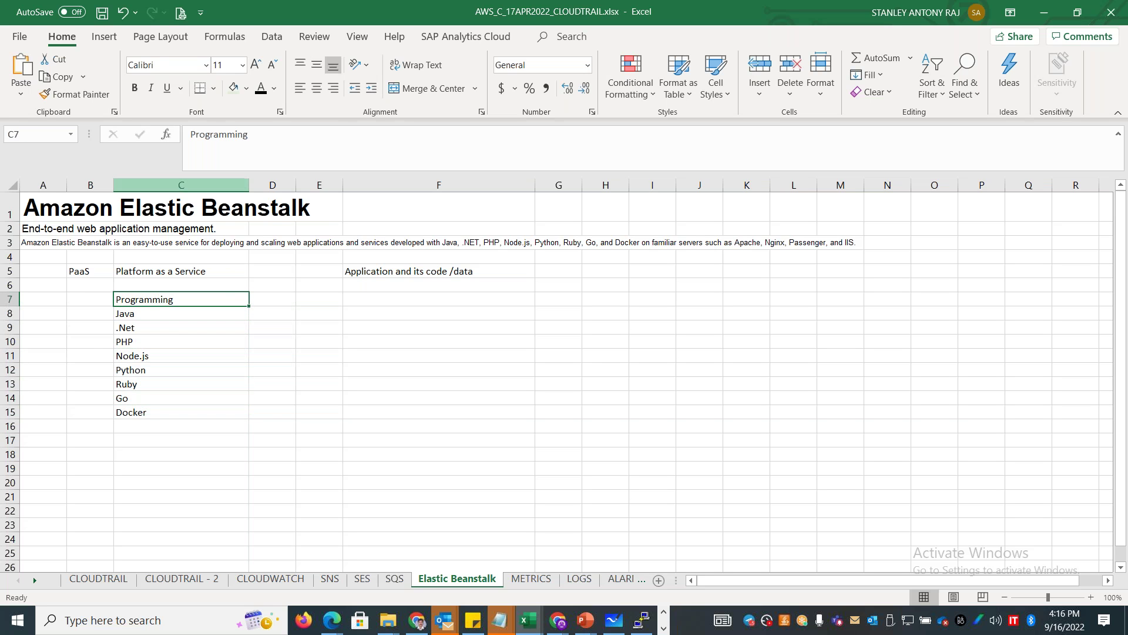
click(233, 88)
List Web Services in C17 with Apache Tomcat, IIS from Microsfot, Apache HTTP server, Nginx, Puma, Passenger.
click(143, 437)
text(Web Services)
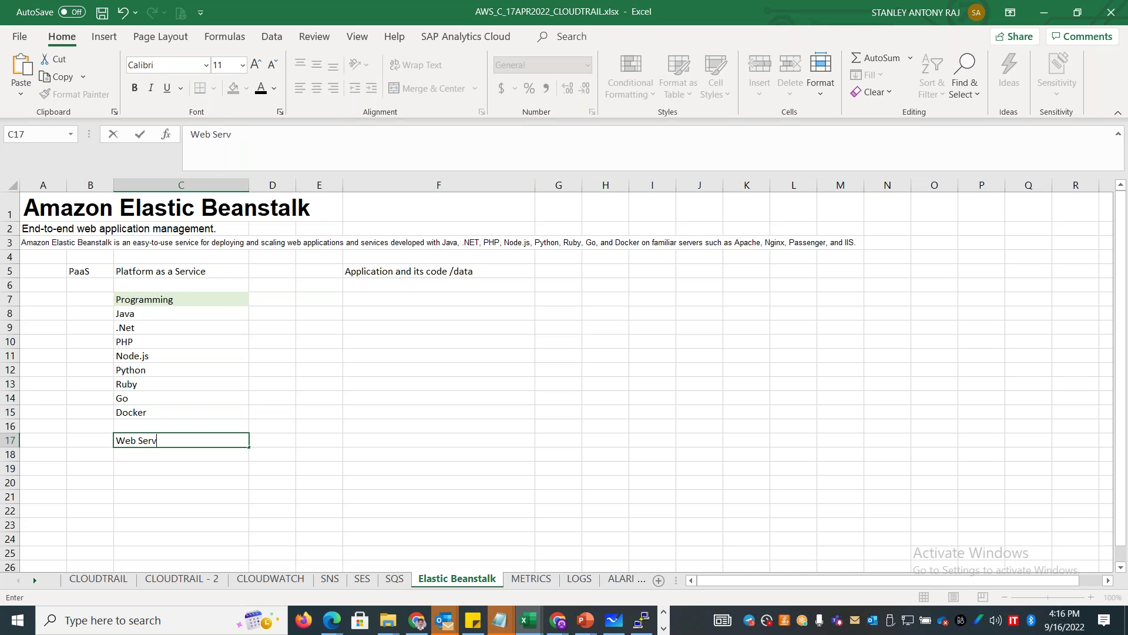
key(Return)
text(Ap)
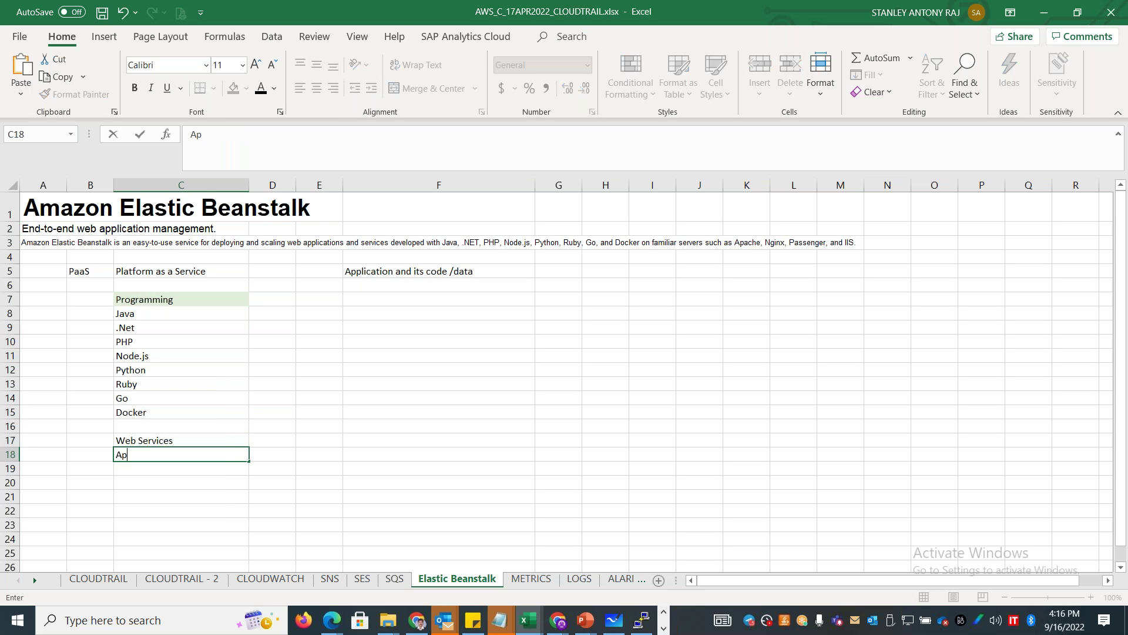
text(ache Tomcat)
key(Return)
text(IIS from Microsfot)
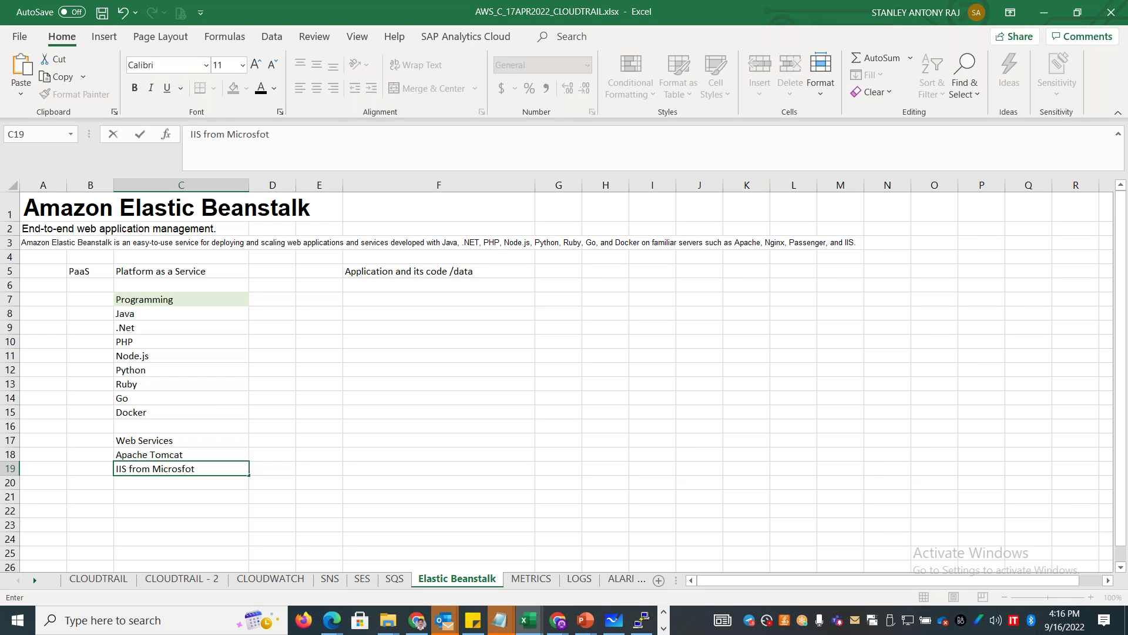
key(Return)
text(Apache HTTP server)
key(Return)
text(Nginx)
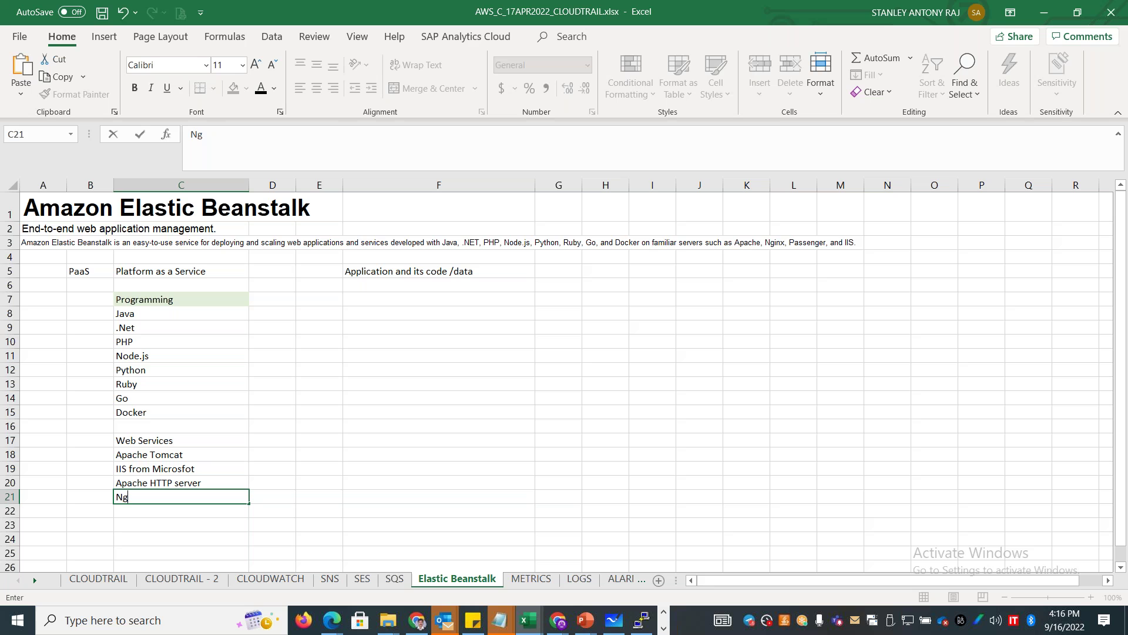
key(Return)
text(Puma)
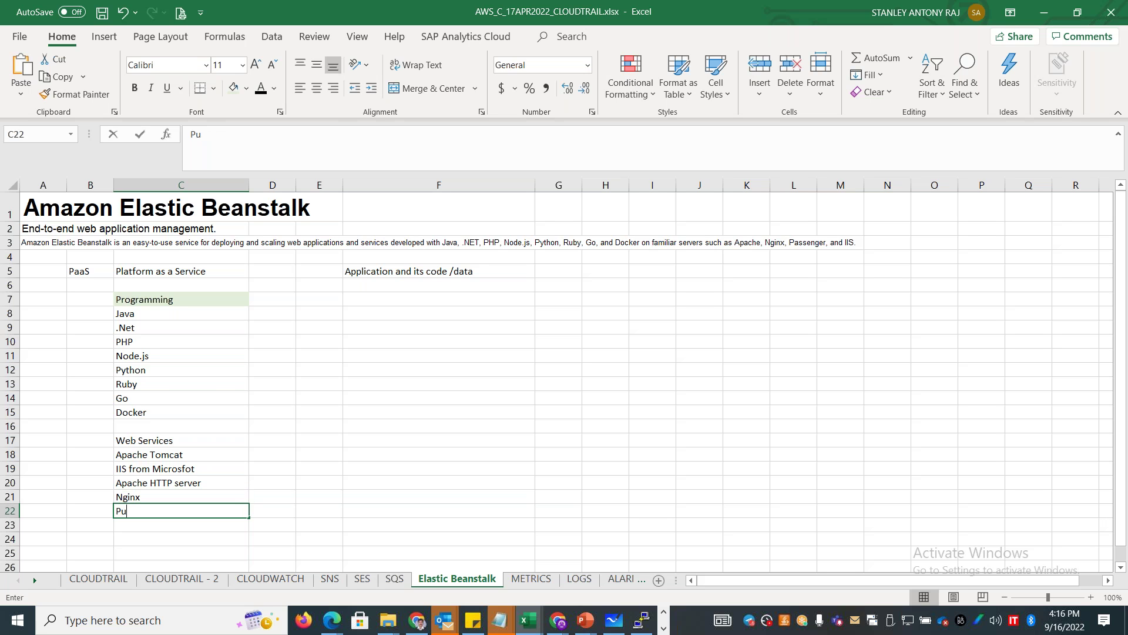
key(Return)
text(Passenger)
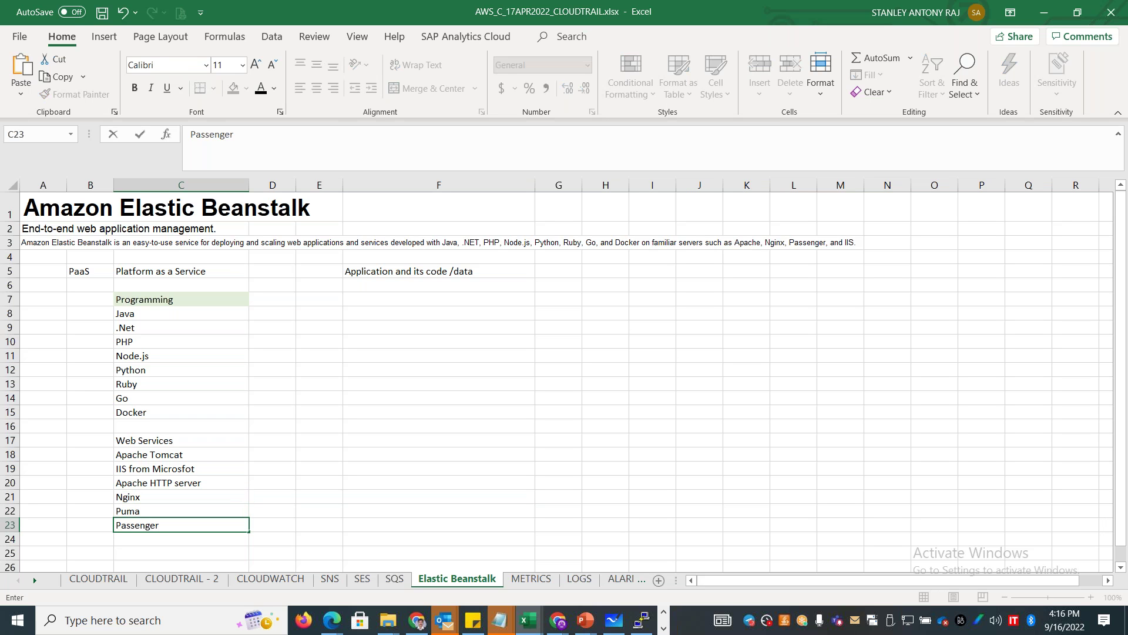
click(191, 443)
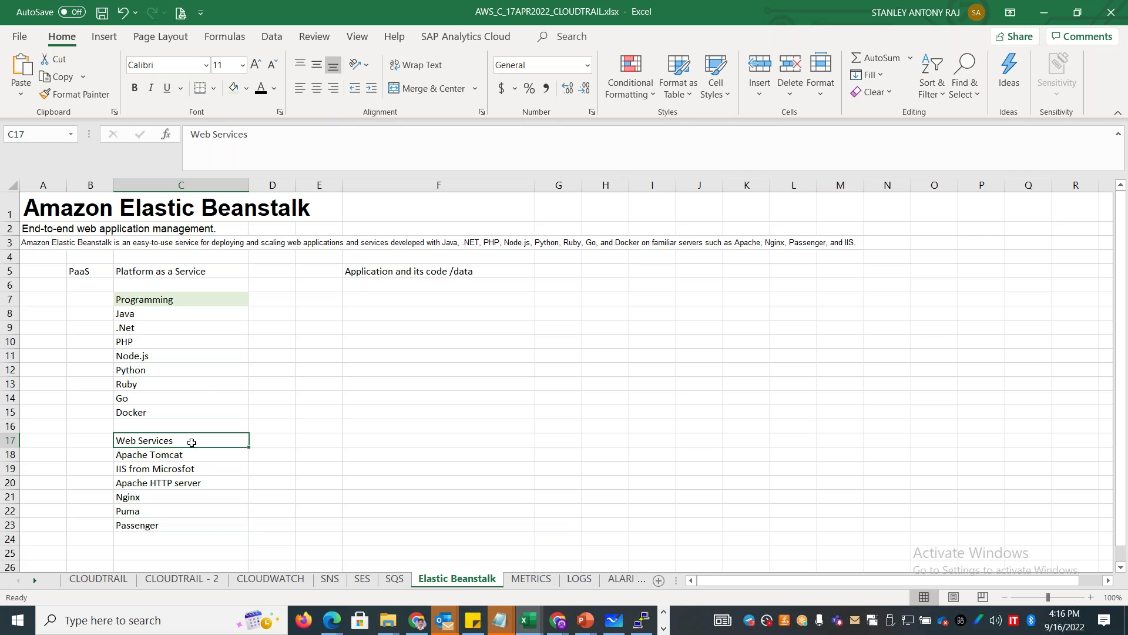
Shade the Web Services cell light green and enter 'Package - .zip / .war' in F8.
click(233, 90)
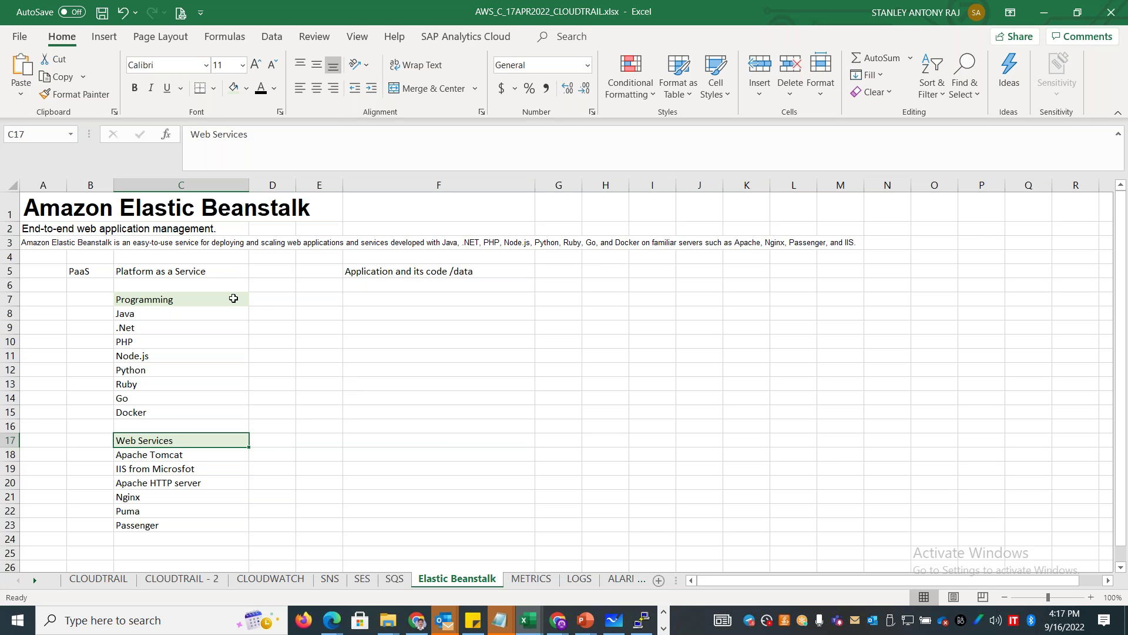
click(377, 309)
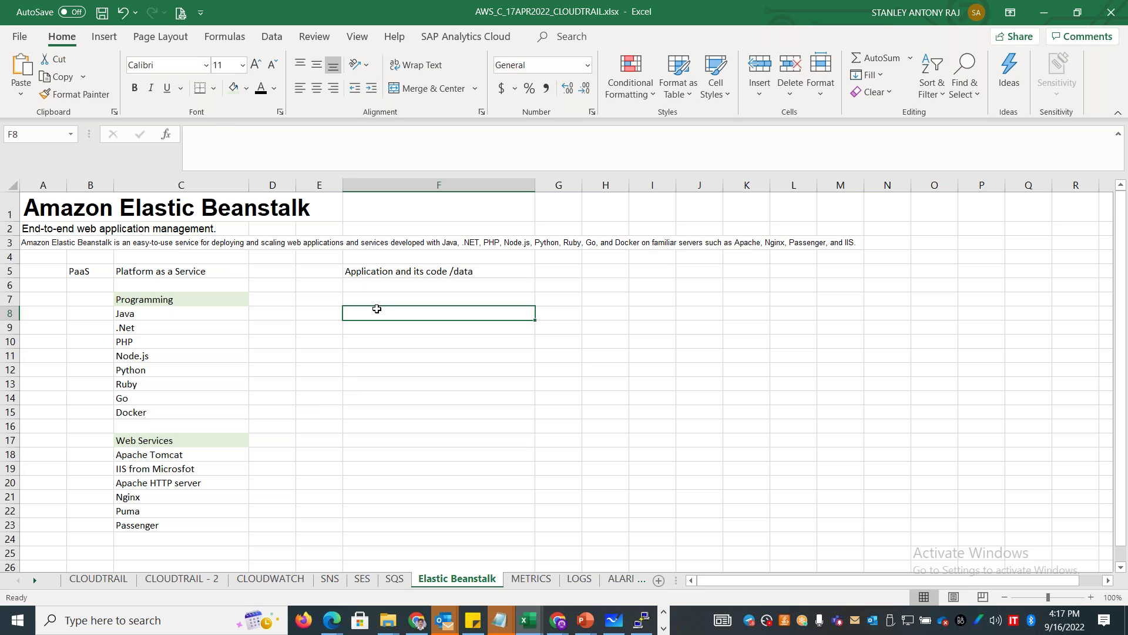
text(Package - .zip / .war)
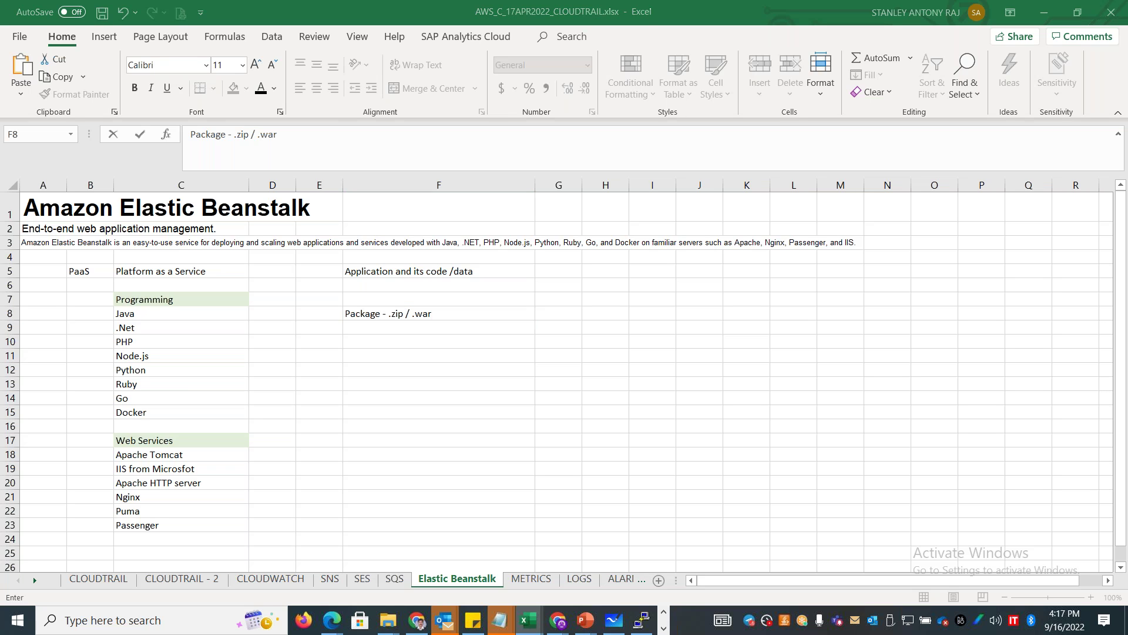
Copy the 'Easy to get started' heading from Beanstalk's Benefits section into Excel cell F11.
key(alt+Tab)
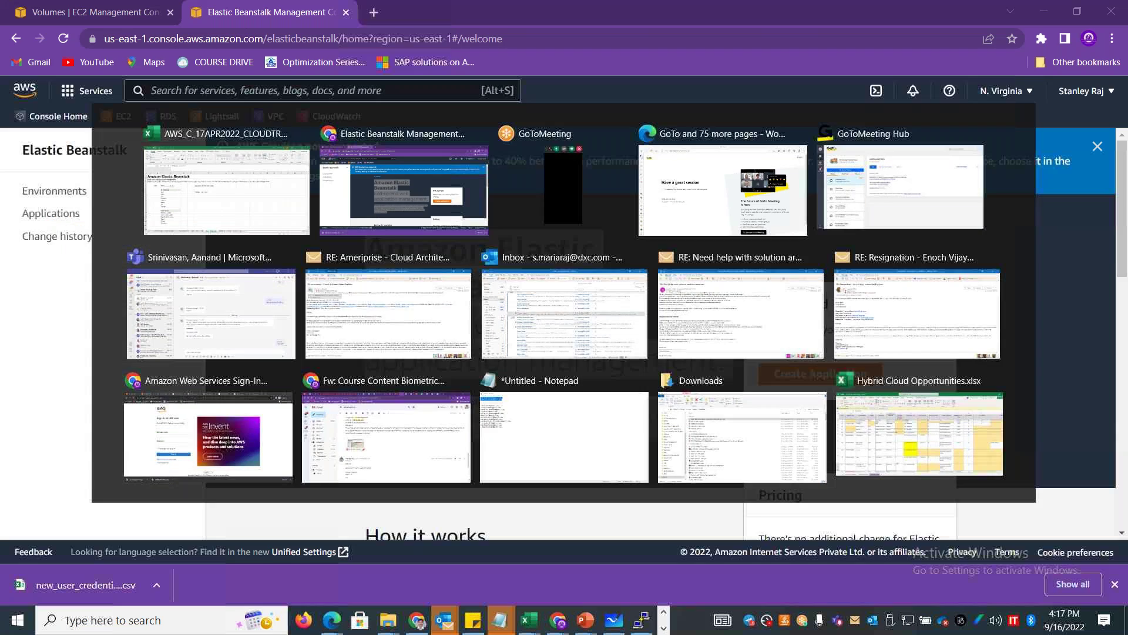
drag(1124, 213, 1126, 374)
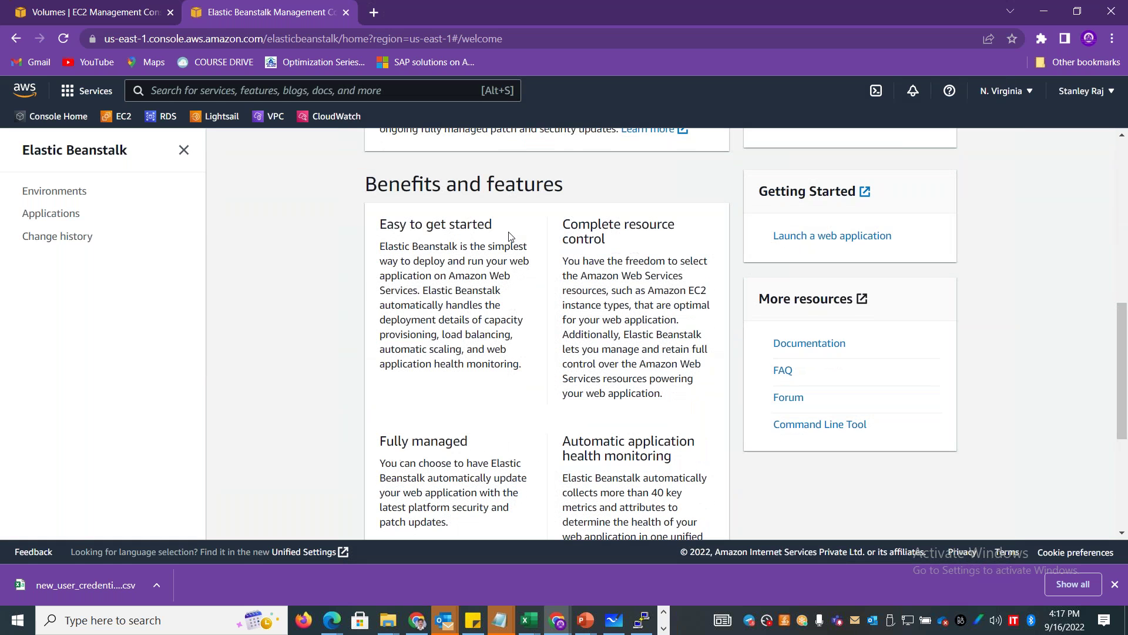
drag(503, 230, 379, 222)
key(ctrl+c)
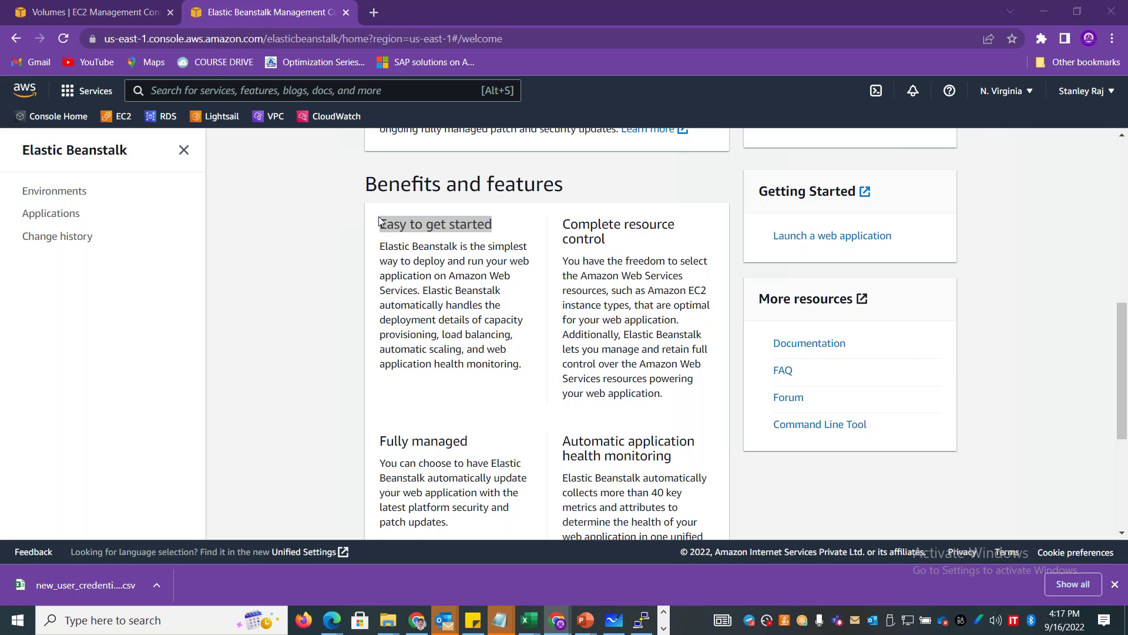
key(alt+Tab)
click(429, 355)
key(ctrl+v)
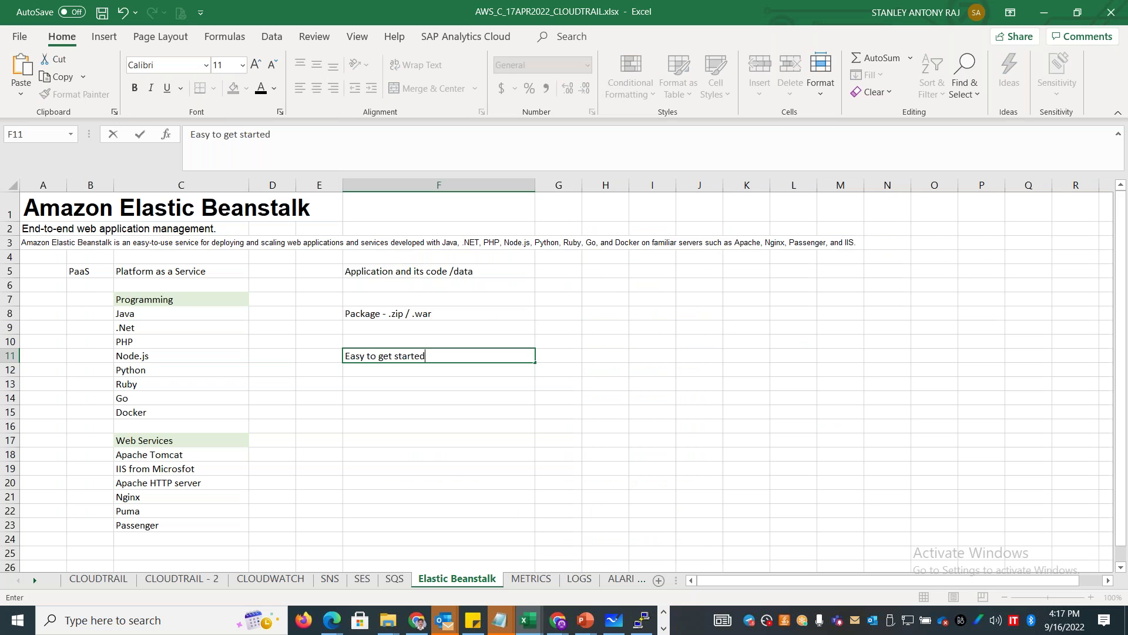
key(alt+Tab)
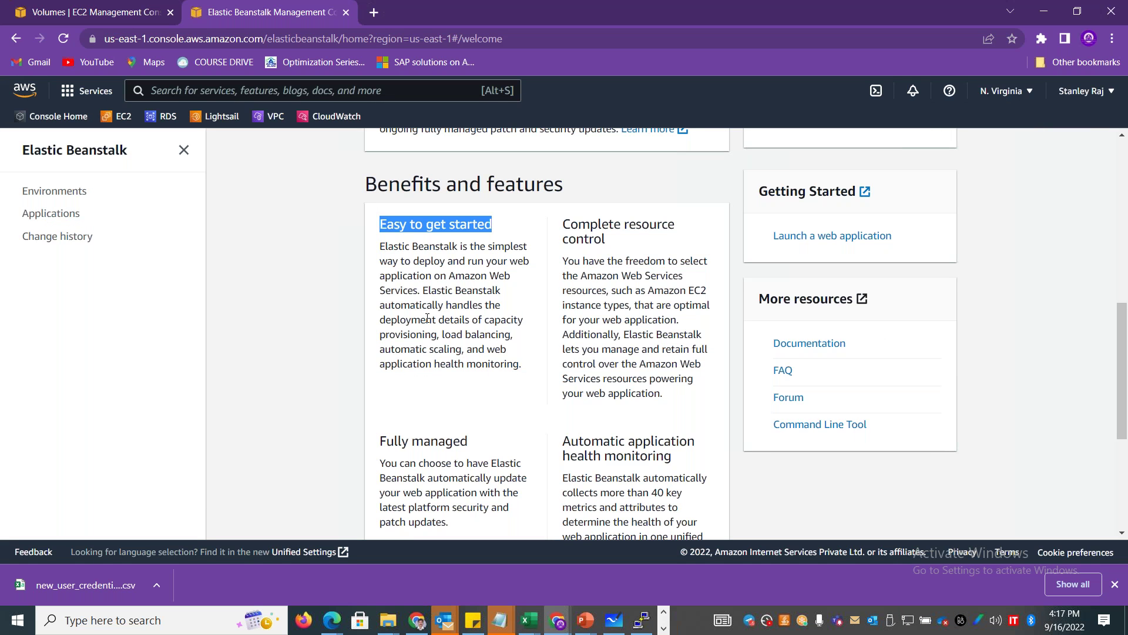
Copy the Beanstalk automatic-deployment sentence into Excel cell C4.
drag(423, 293, 516, 362)
key(ctrl+c)
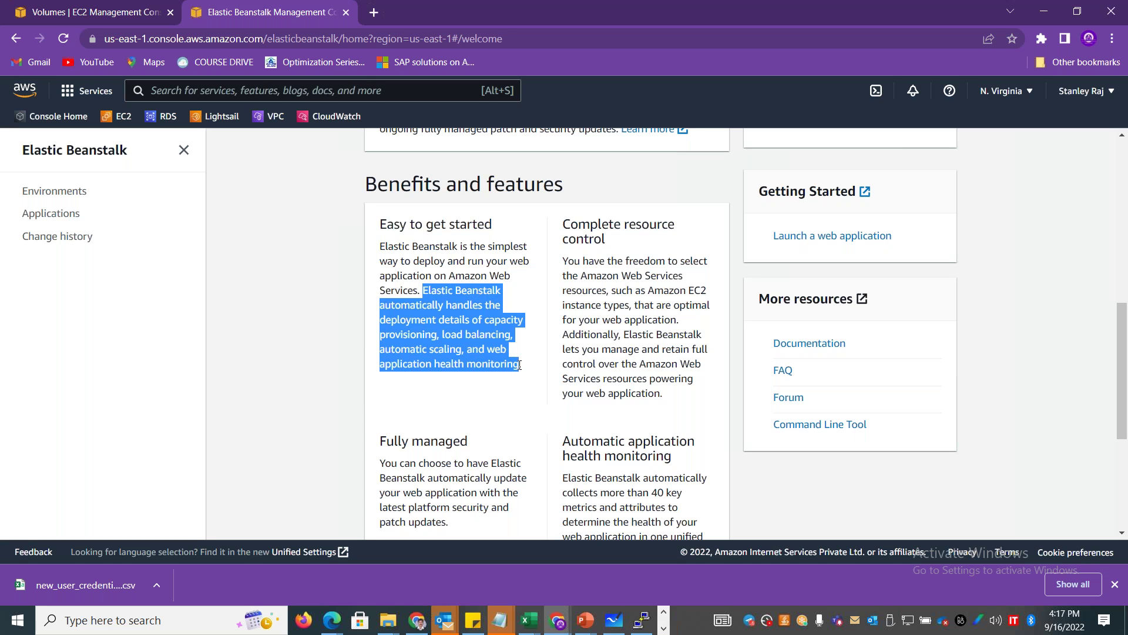
key(alt+Tab)
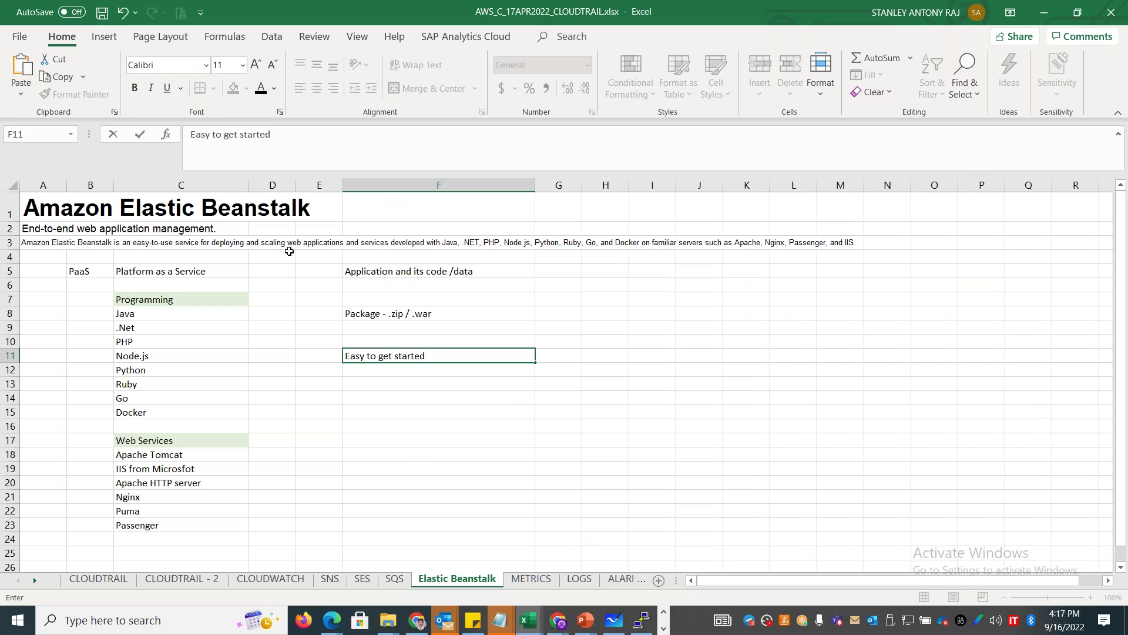
click(186, 253)
key(ctrl+v)
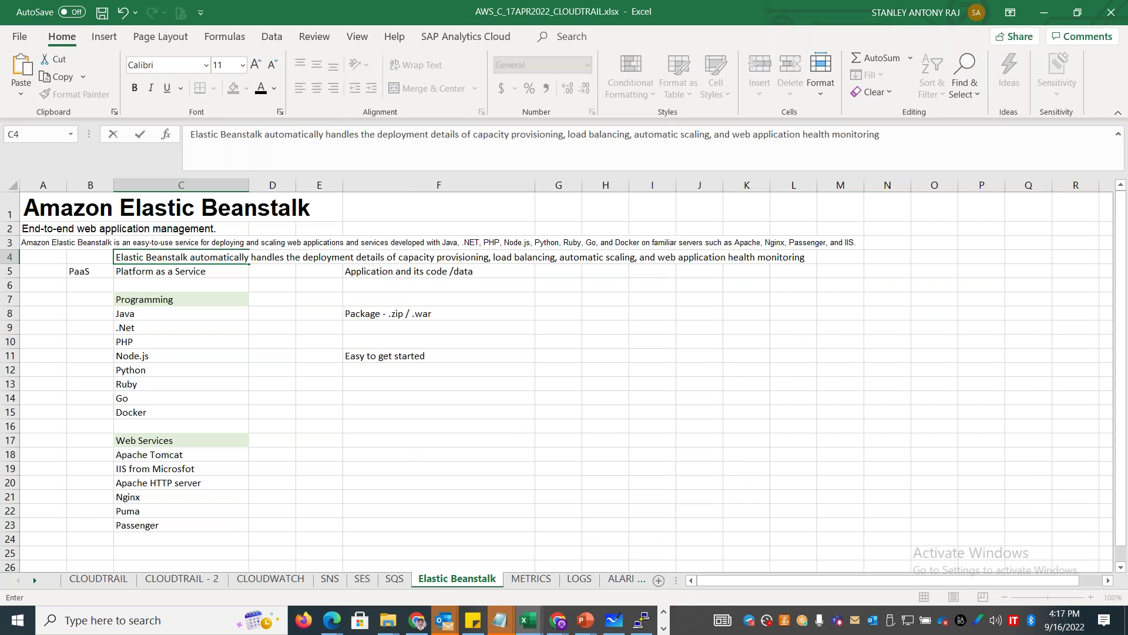
Add the 'Fully managed' feature heading to F12 and return to the top of the Beanstalk page.
key(alt+Tab)
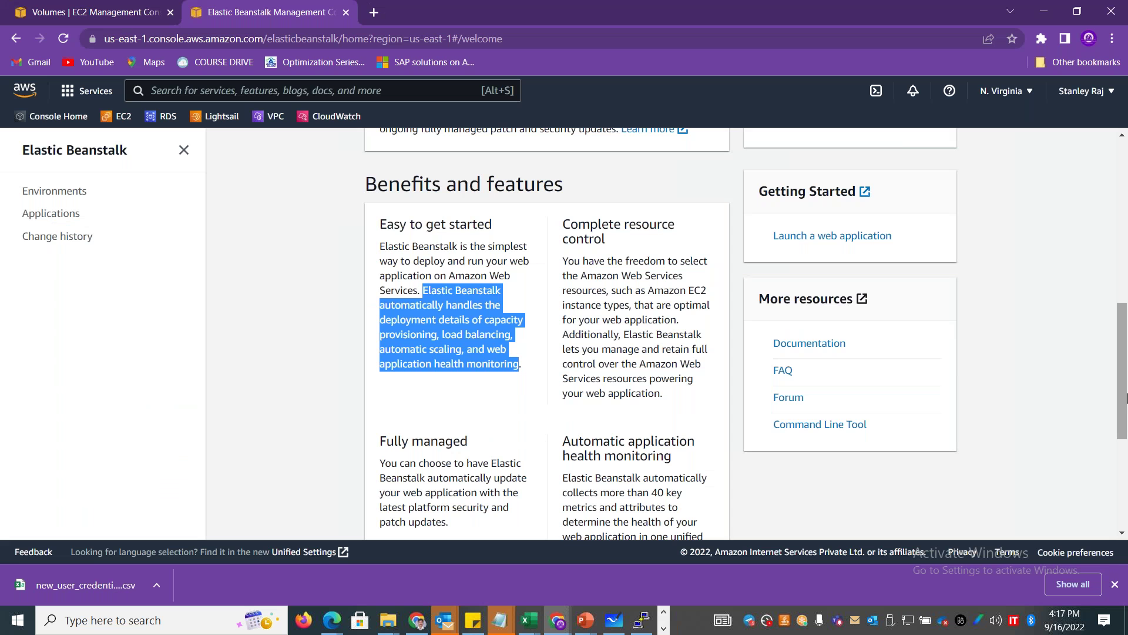
scroll(778, 369, down, 1)
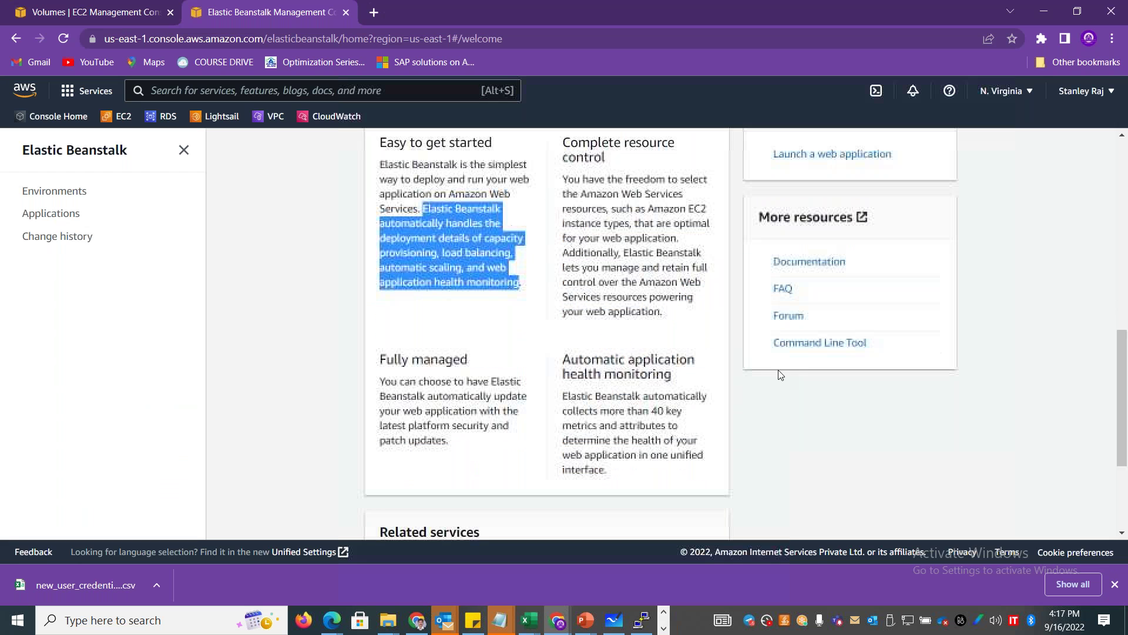
drag(477, 364, 379, 361)
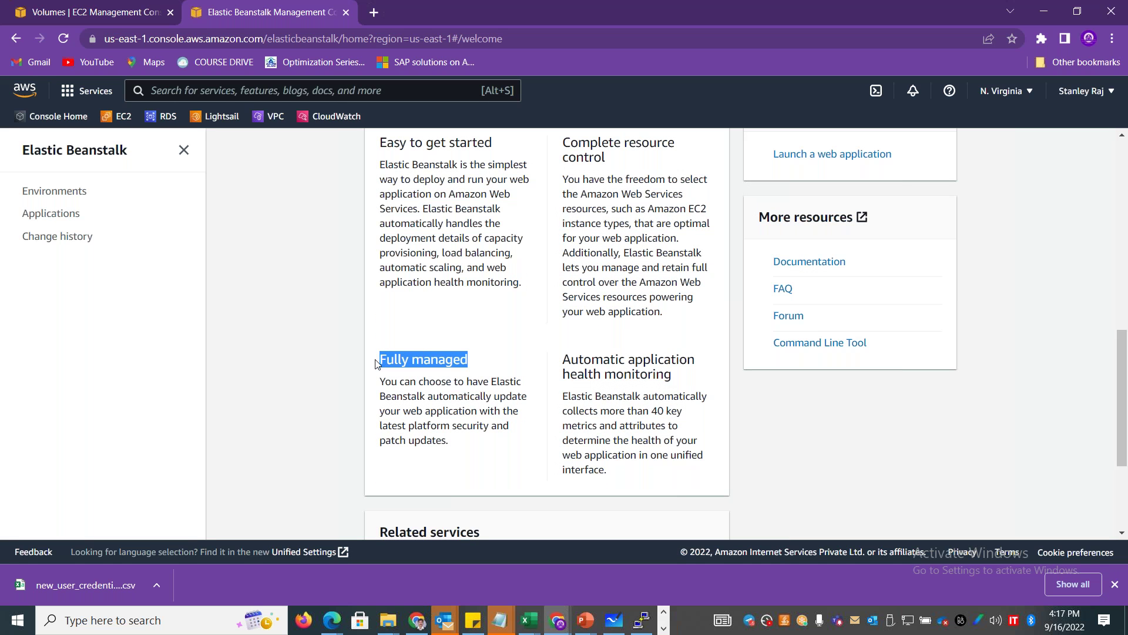
key(alt+Tab)
click(400, 367)
text(Fully managed)
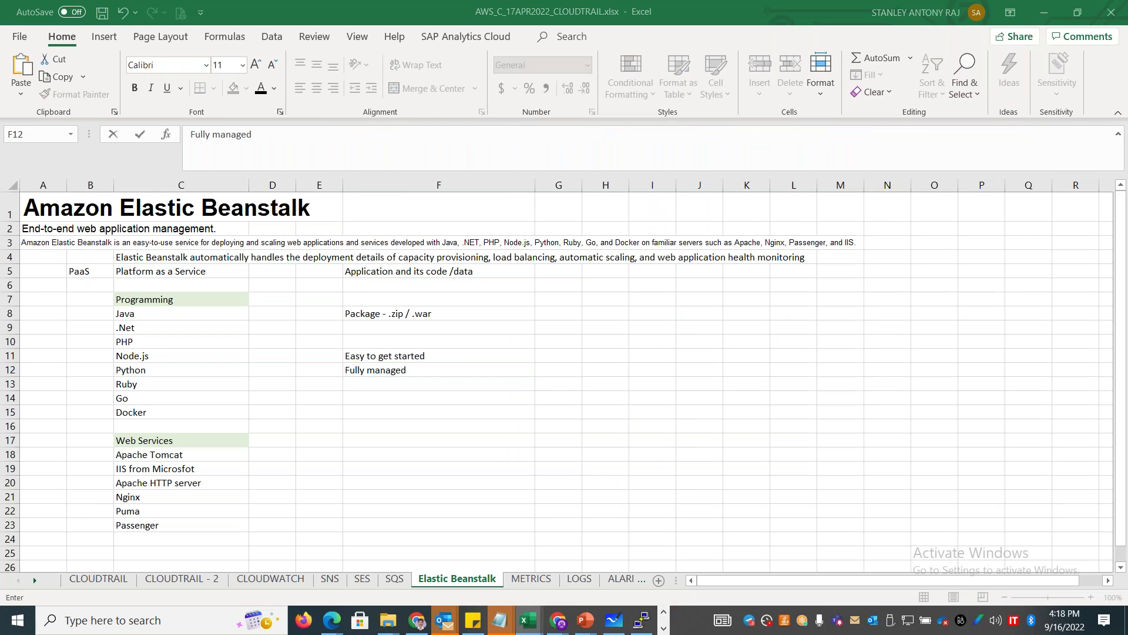
key(alt+Tab)
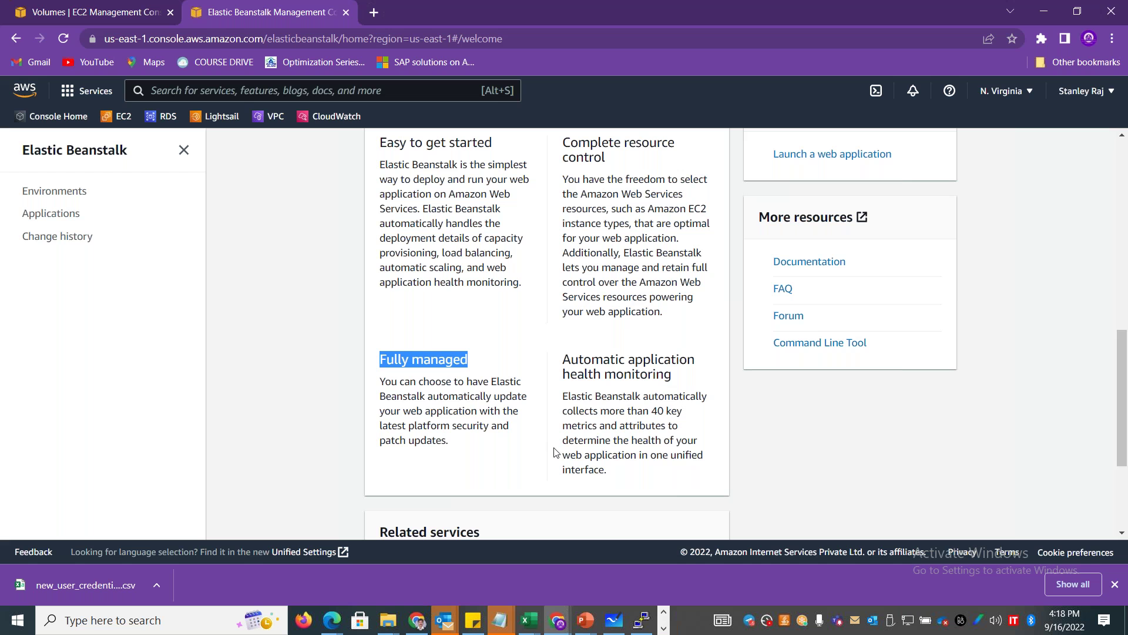
drag(1124, 379, 1124, 176)
Start a new Beanstalk application named precisionapp01.
click(824, 373)
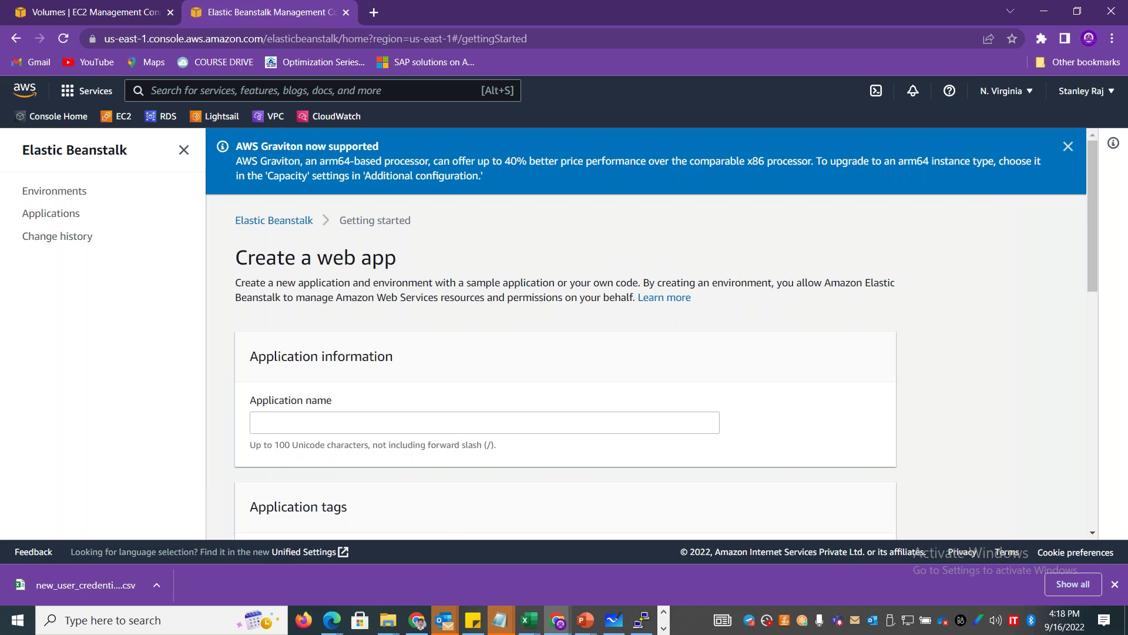
drag(1095, 210, 1095, 229)
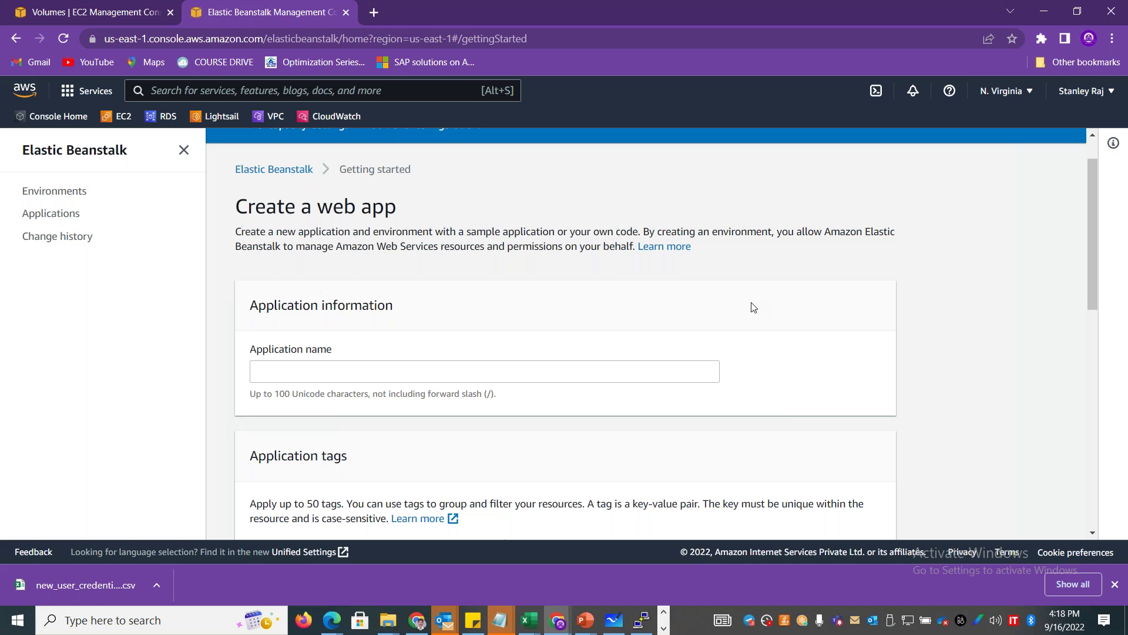
click(365, 371)
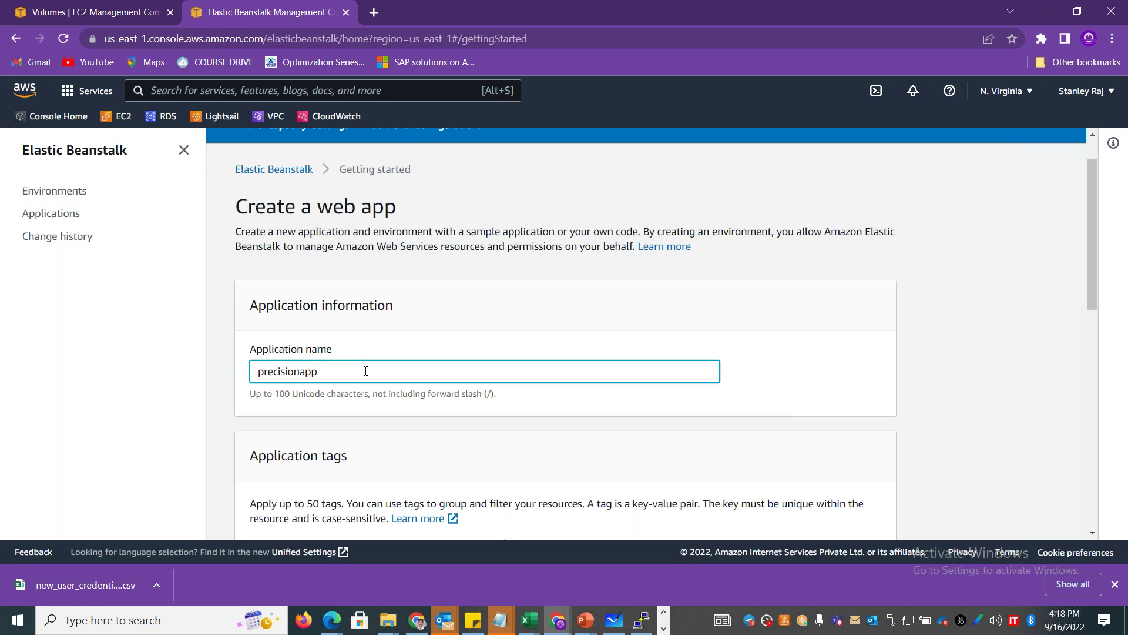
drag(1092, 248, 1092, 418)
click(656, 309)
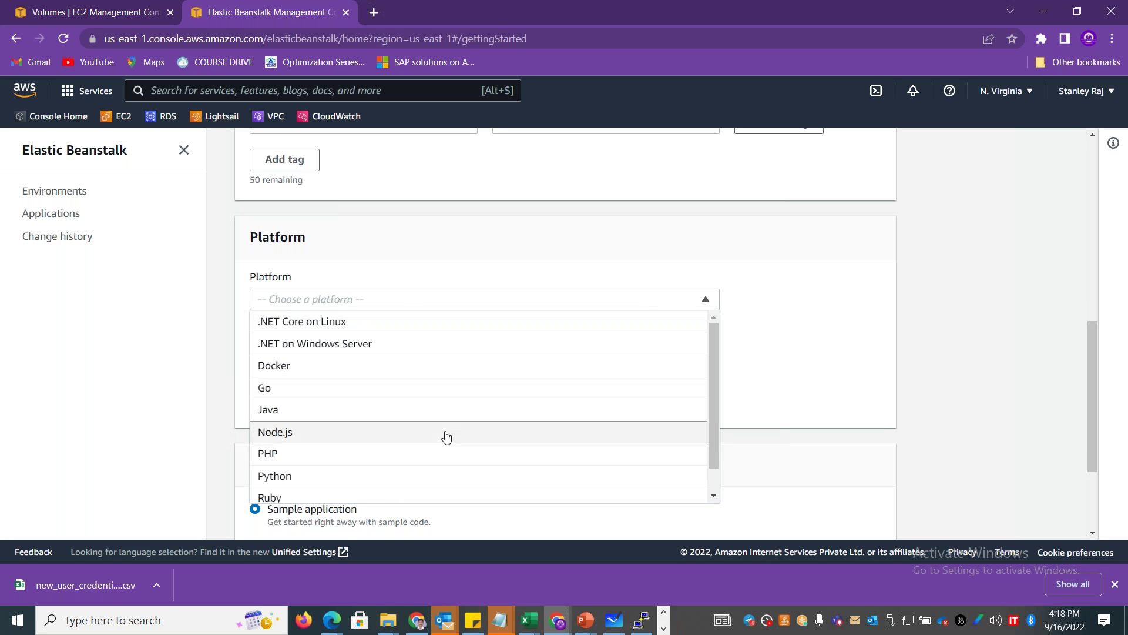
Compare the Ruby, PHP (8.1) and Java (Corretto 17) platform branches and versions.
drag(716, 393, 716, 443)
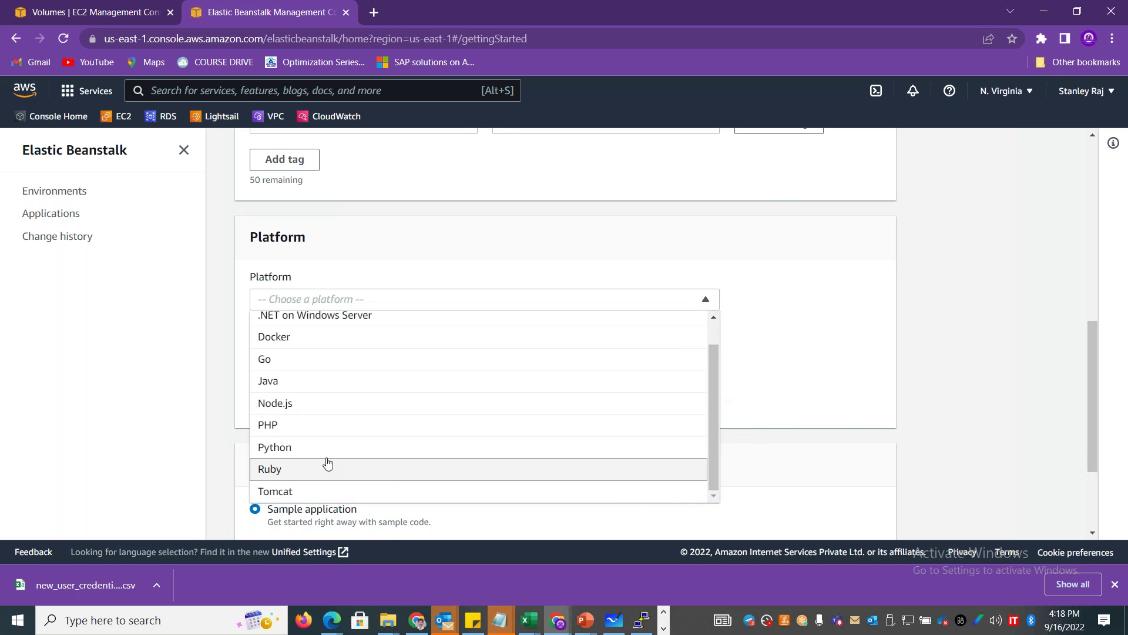
click(294, 469)
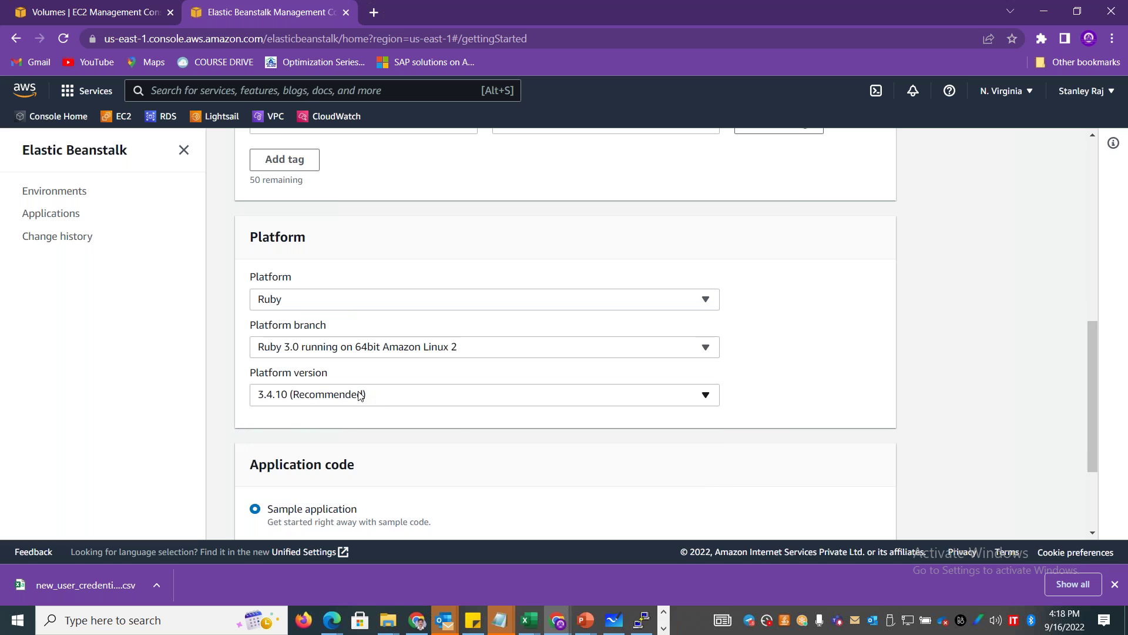
click(384, 355)
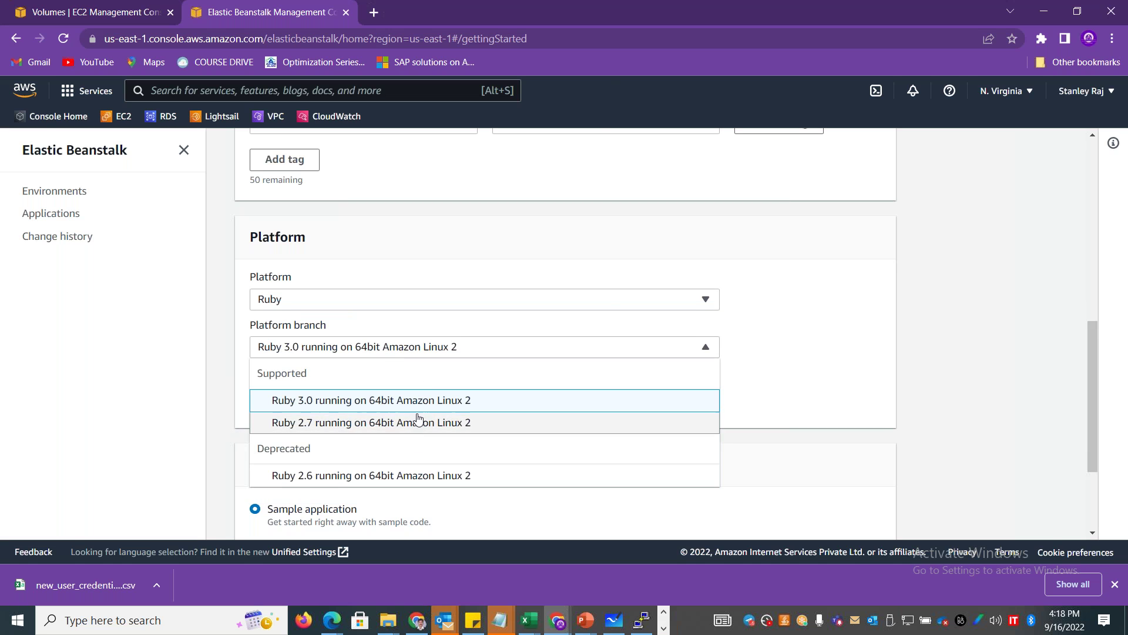
click(416, 301)
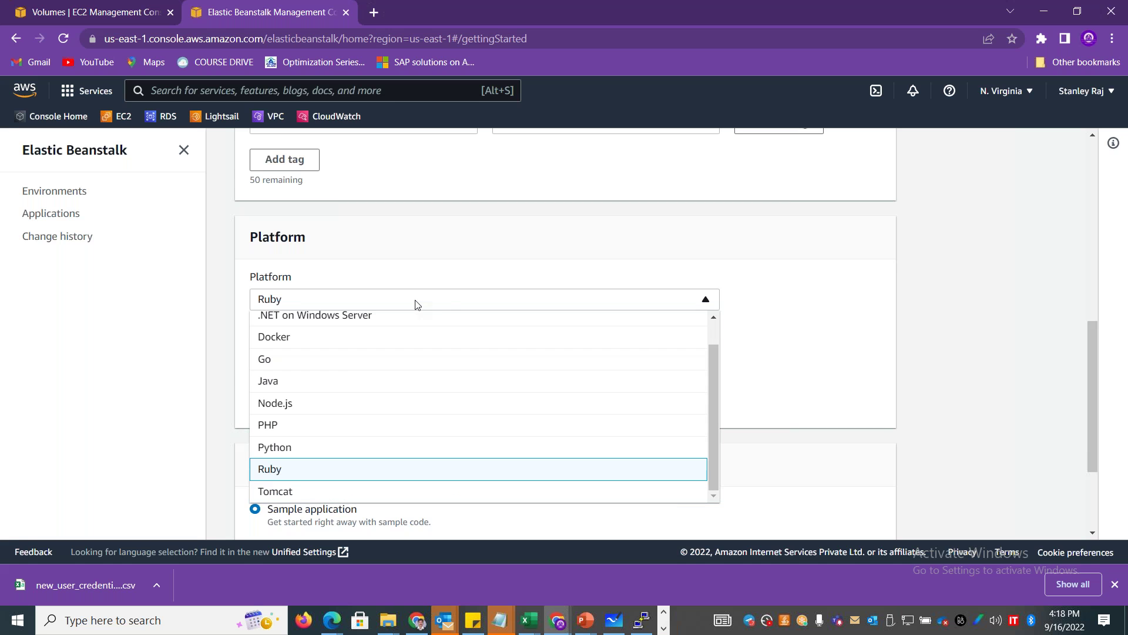
click(307, 425)
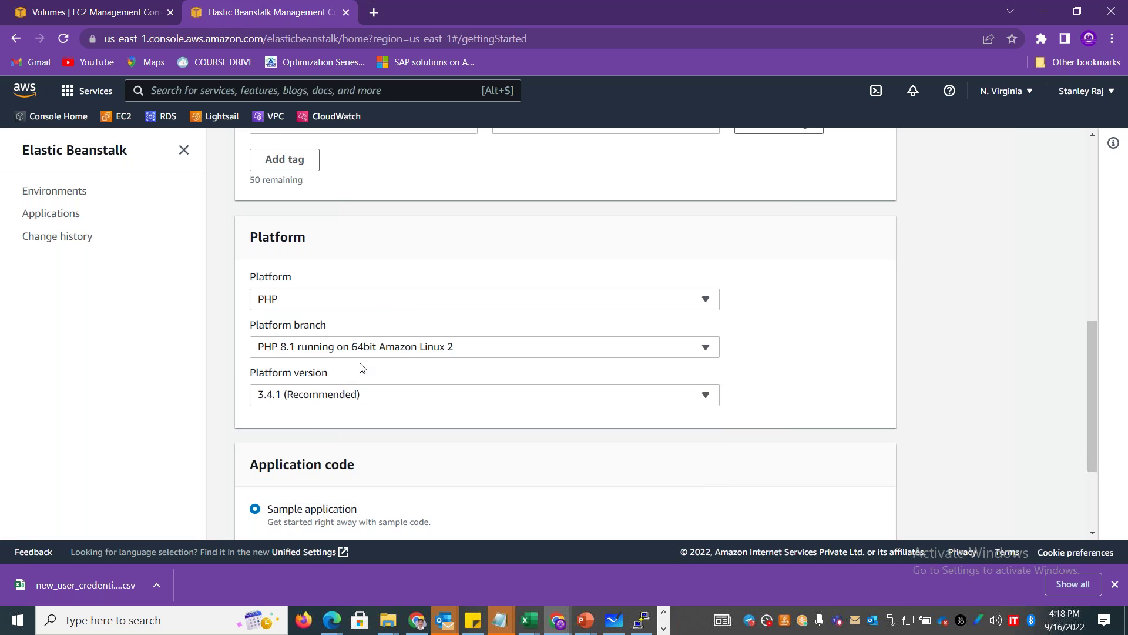
click(383, 350)
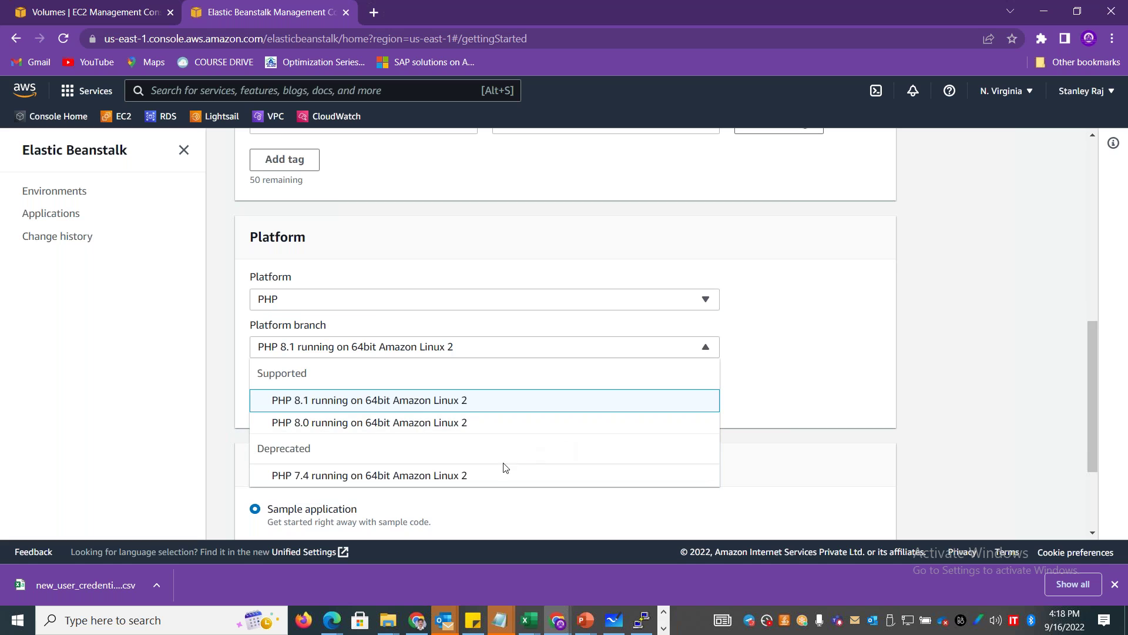
click(205, 427)
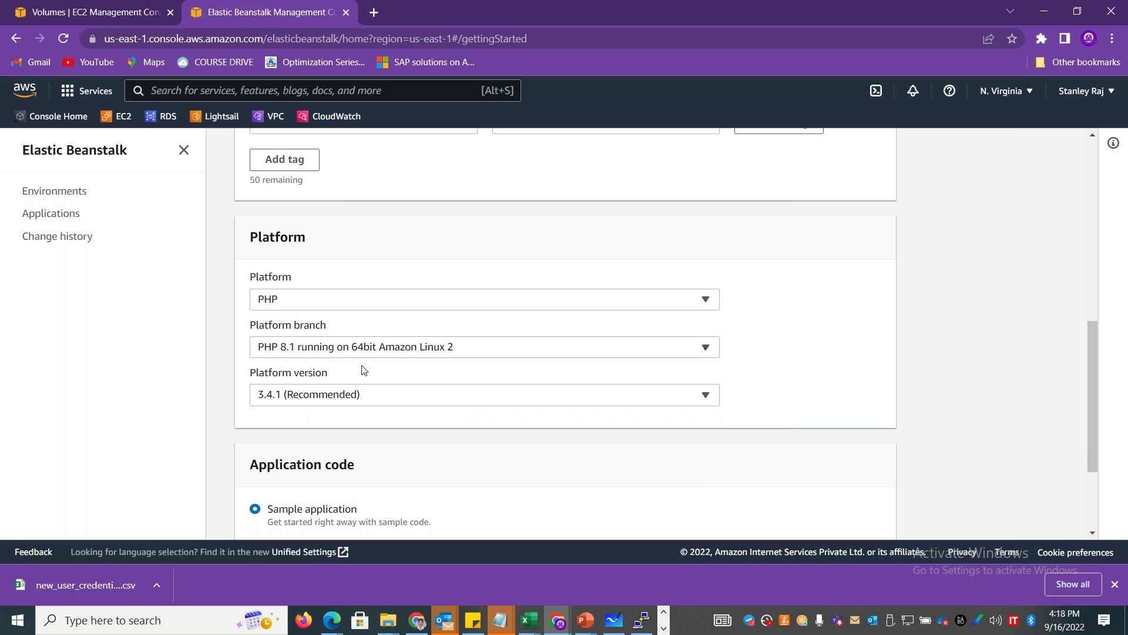
click(388, 301)
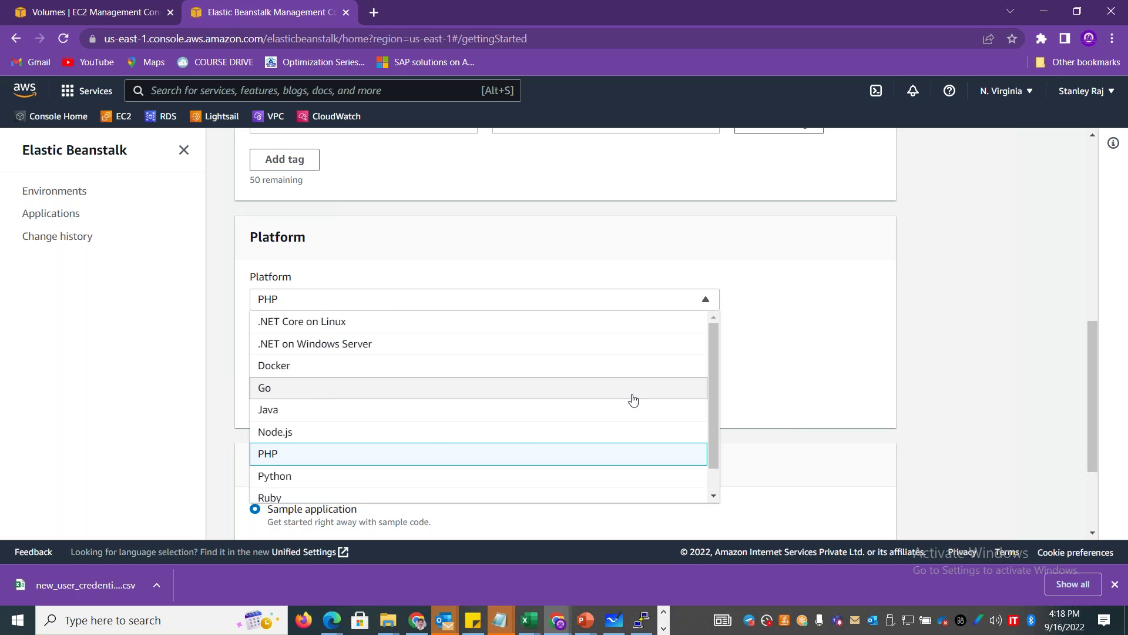
click(402, 410)
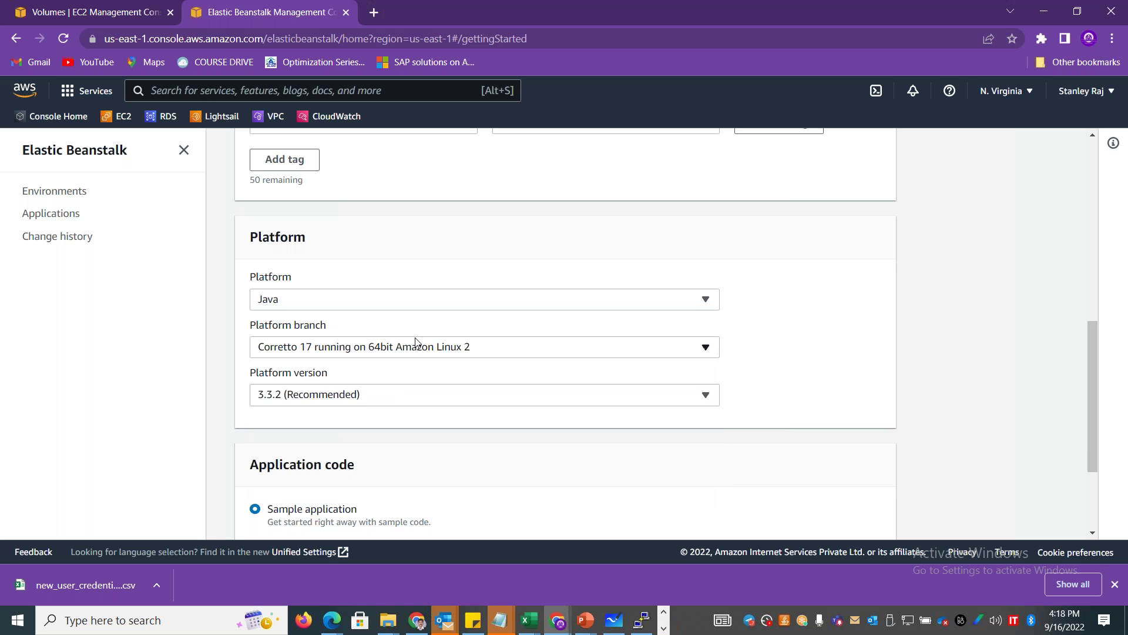
click(415, 346)
click(186, 429)
click(620, 404)
click(581, 347)
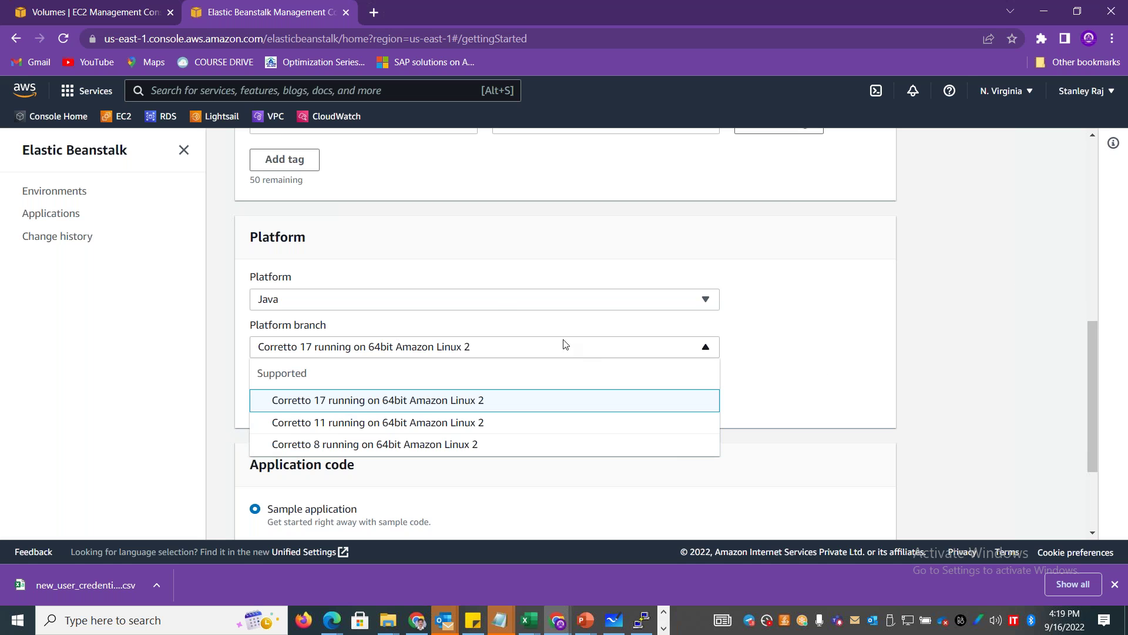
click(495, 301)
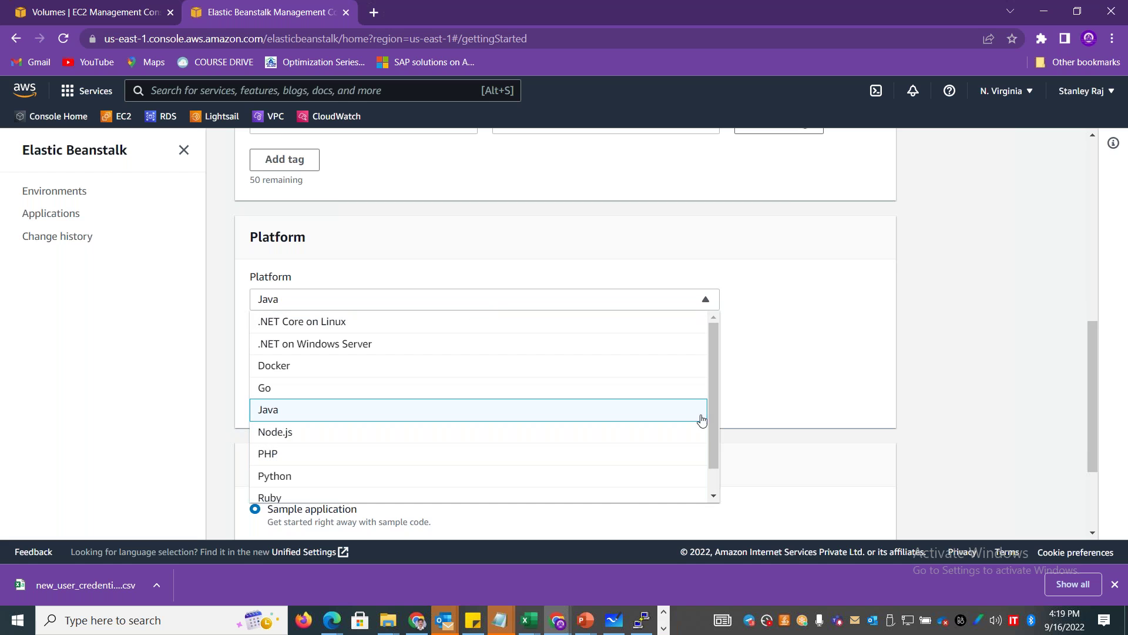
Choose the Python platform with branch Python 3.8 on 64bit Amazon Linux 2, version 3.3.17.
scroll(411, 446, down, 1)
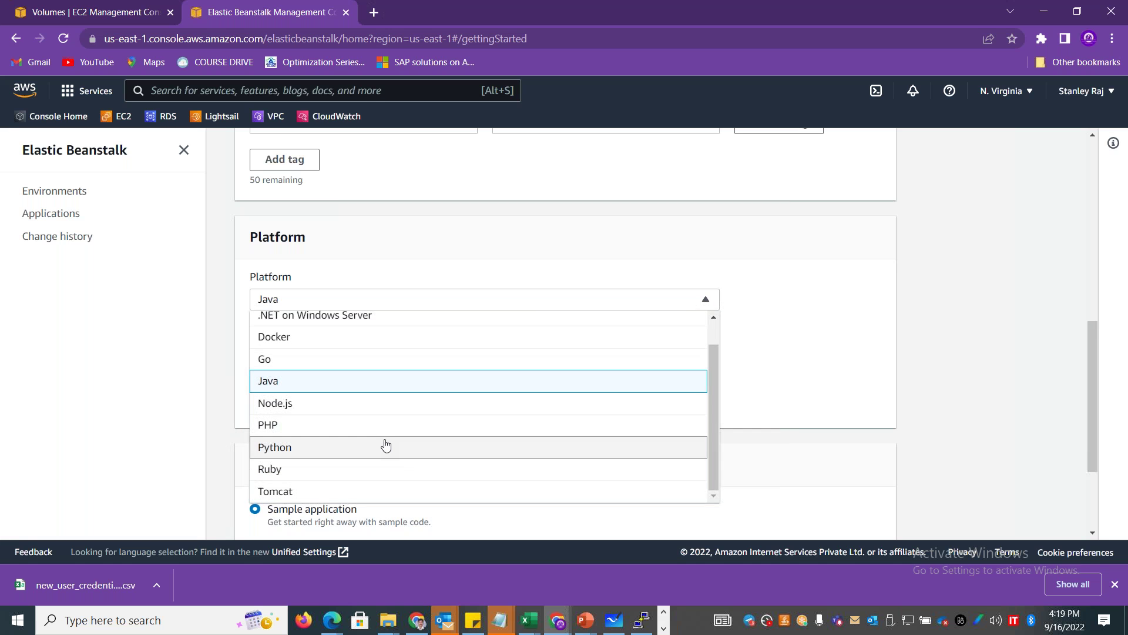
click(386, 447)
click(444, 353)
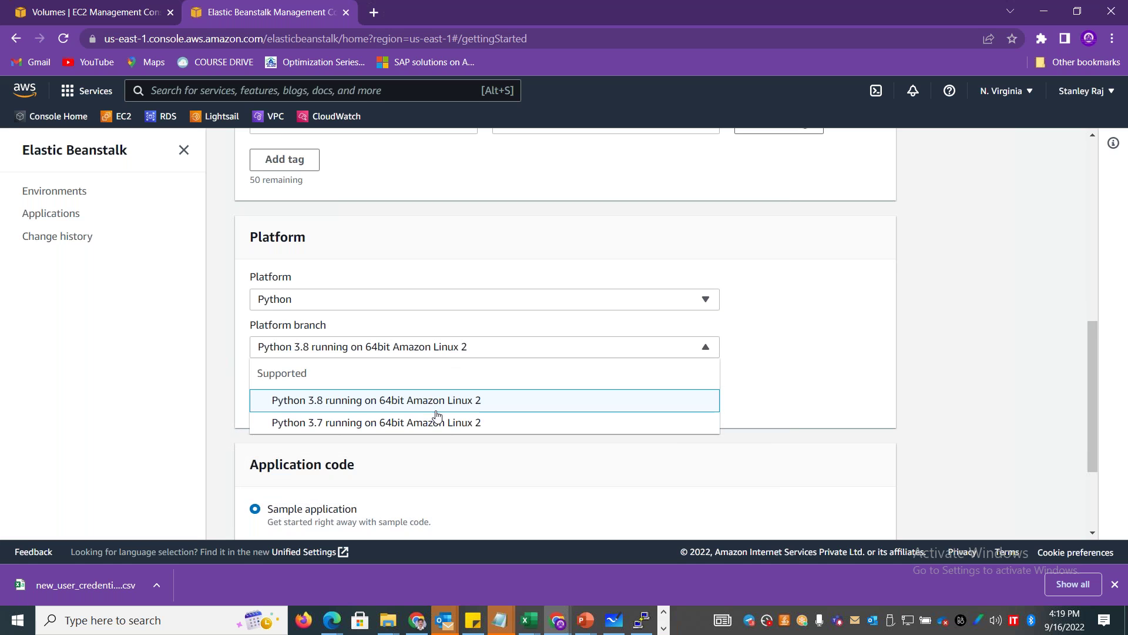
click(959, 330)
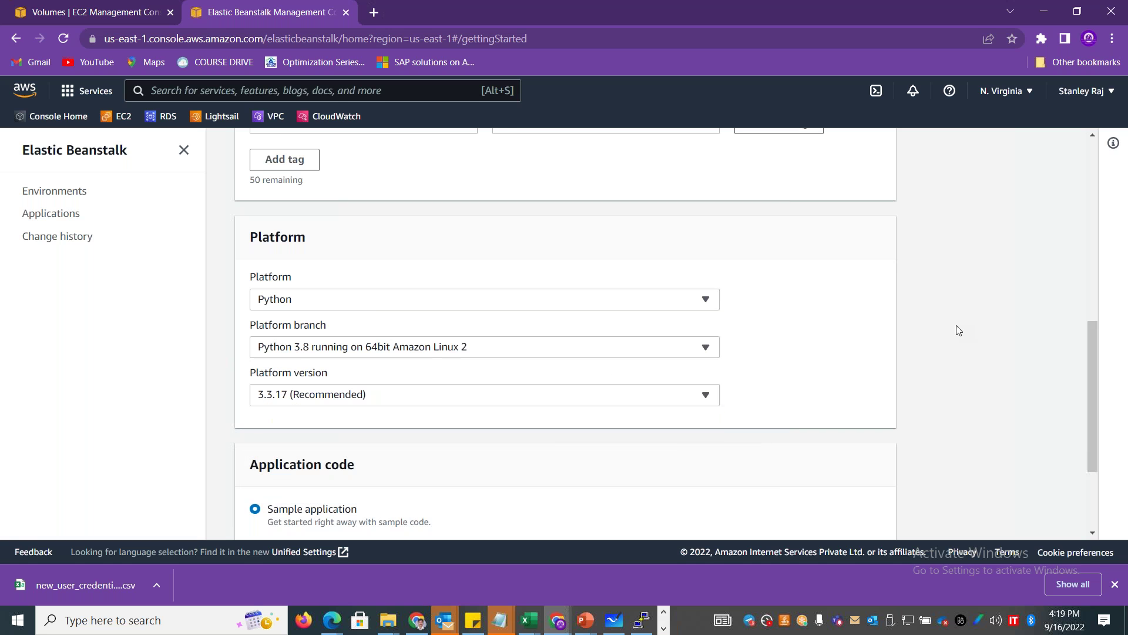
drag(1094, 397, 1099, 425)
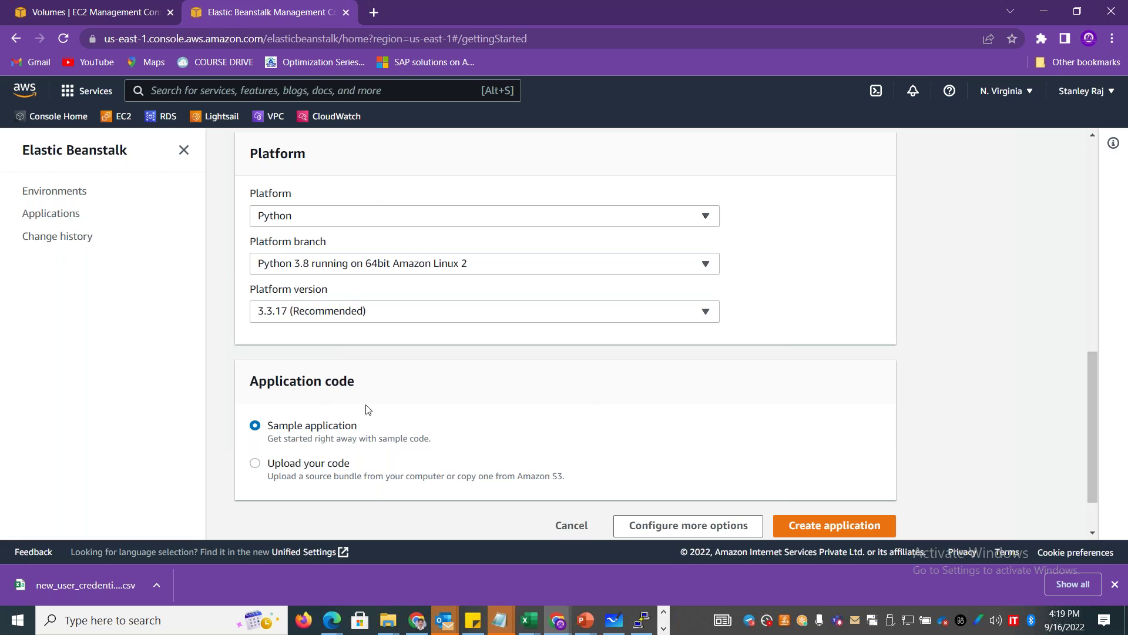
Keep the Sample application code and move on to the detailed environment configuration options.
drag(1092, 434, 1104, 464)
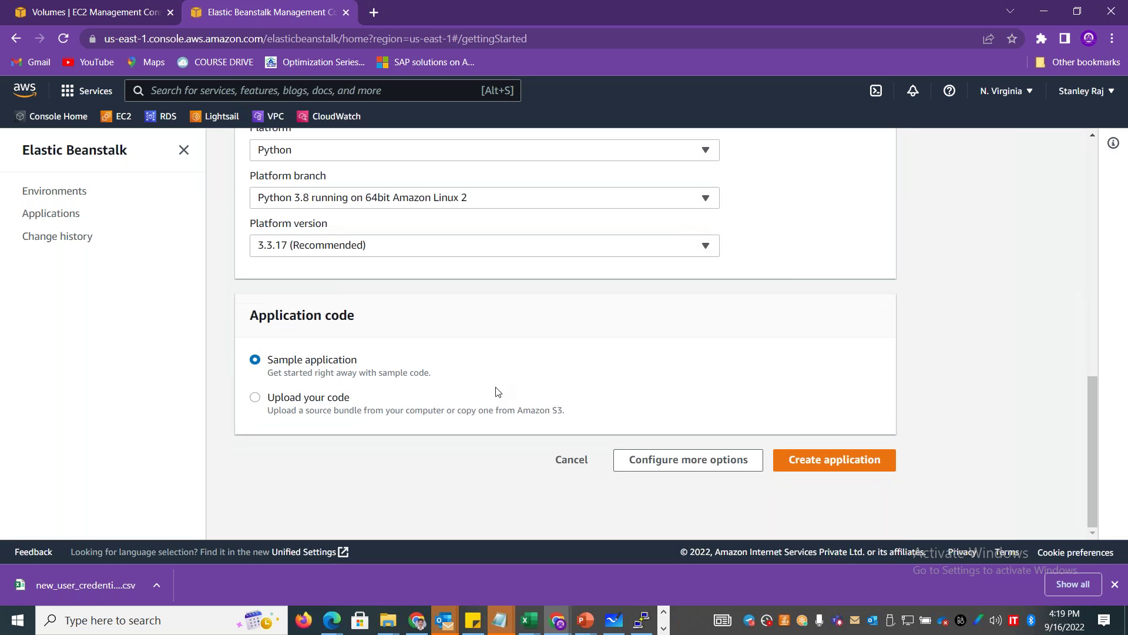
drag(564, 412, 271, 417)
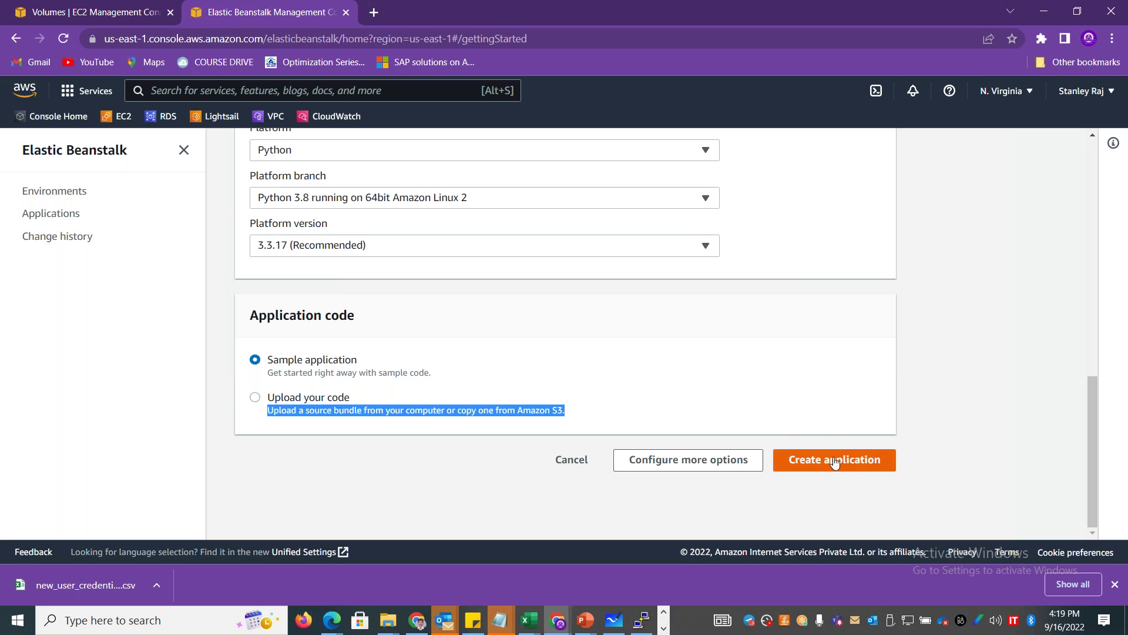
click(725, 463)
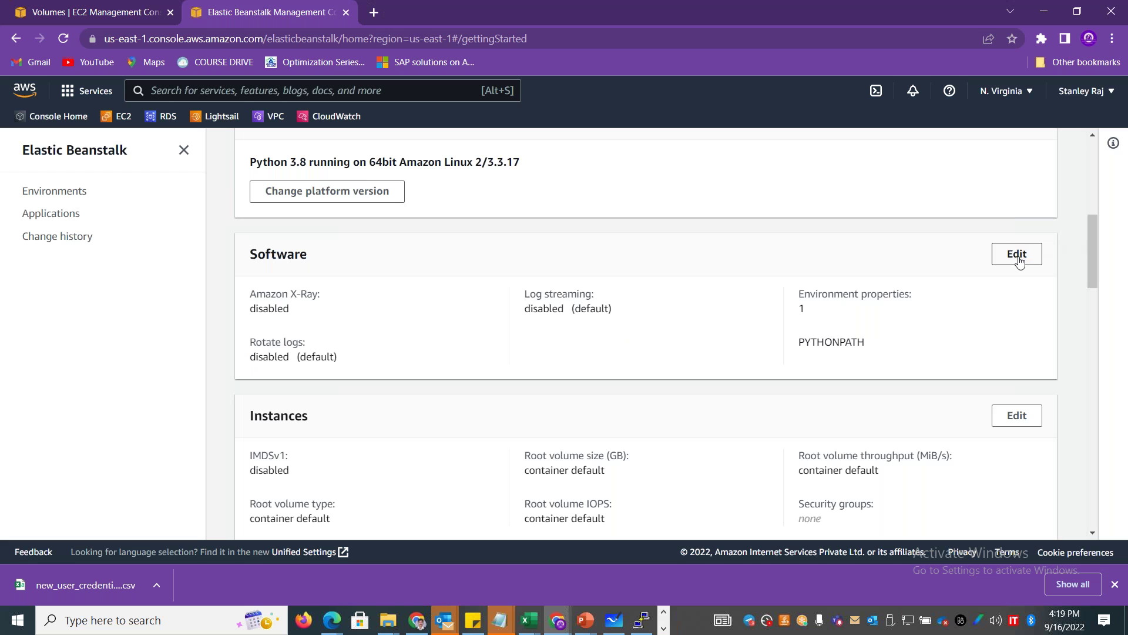
Open the capacity settings, review the t2.micro and t2.small instance types, and view environment type choices.
drag(1090, 255, 1093, 322)
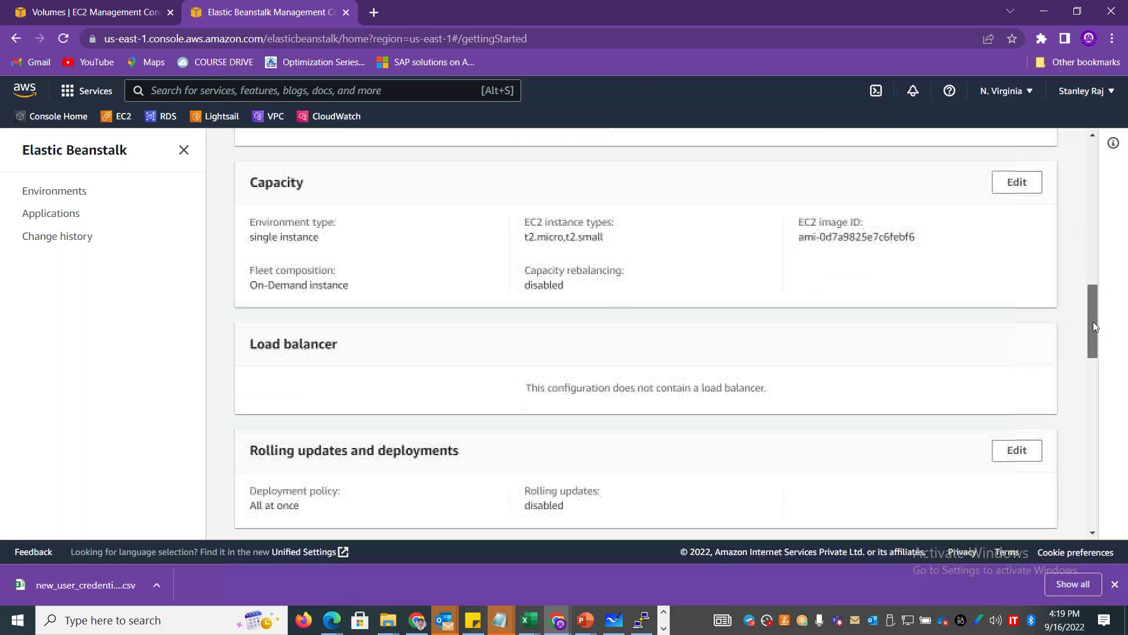
click(1019, 189)
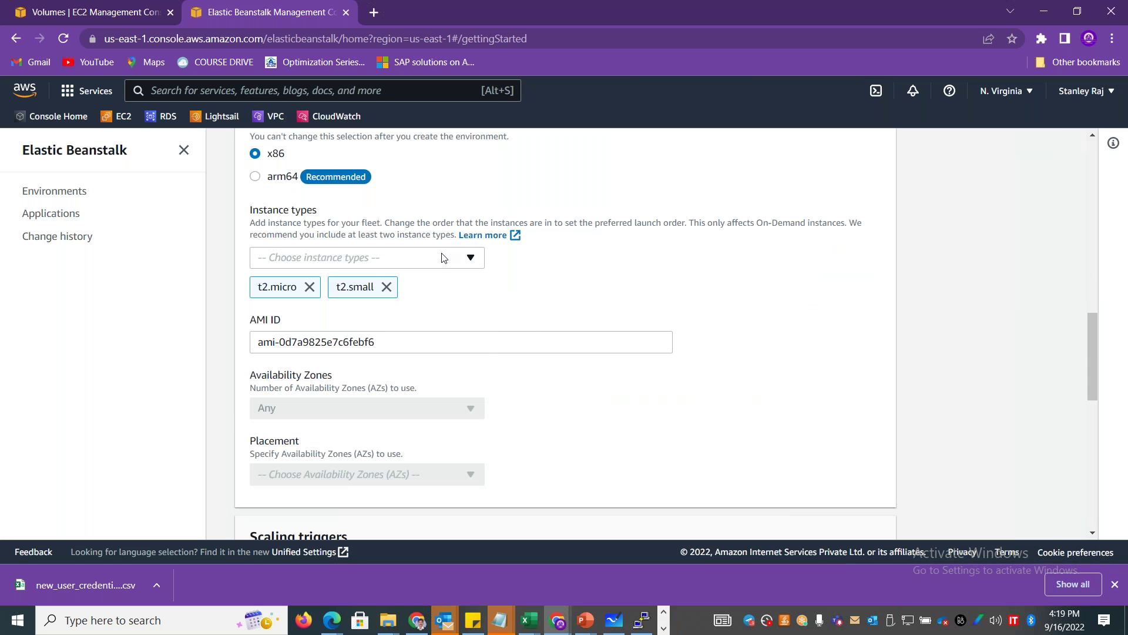
click(442, 257)
click(759, 307)
drag(1096, 352, 1088, 203)
click(470, 291)
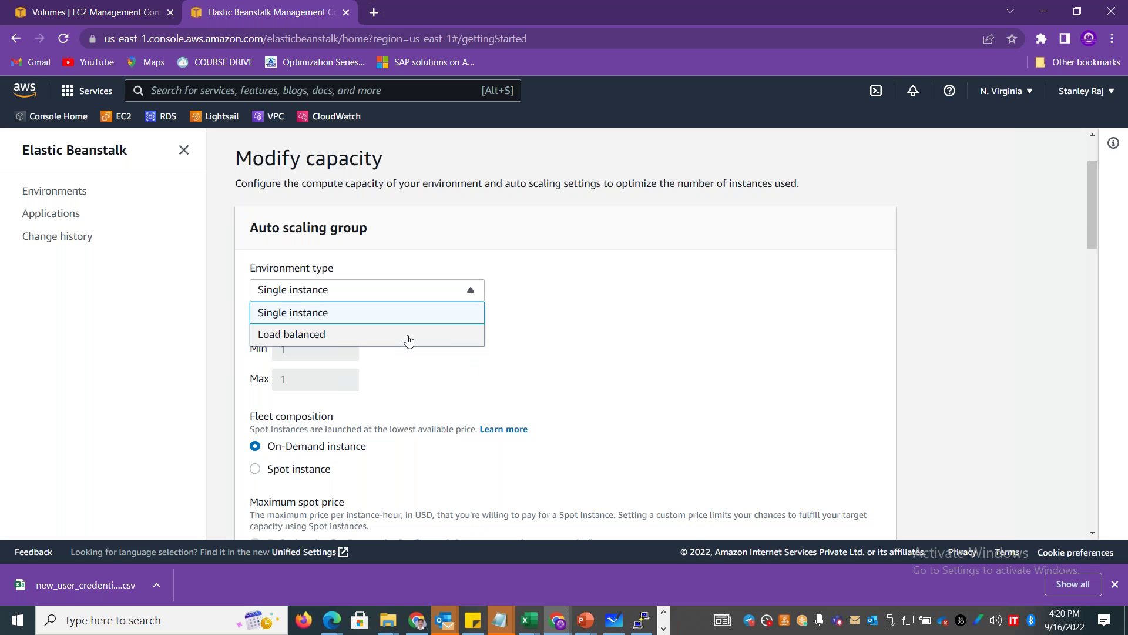
Keep Single instance, cancel the capacity edit, and review the Precisionapp01-env configuration page.
click(674, 323)
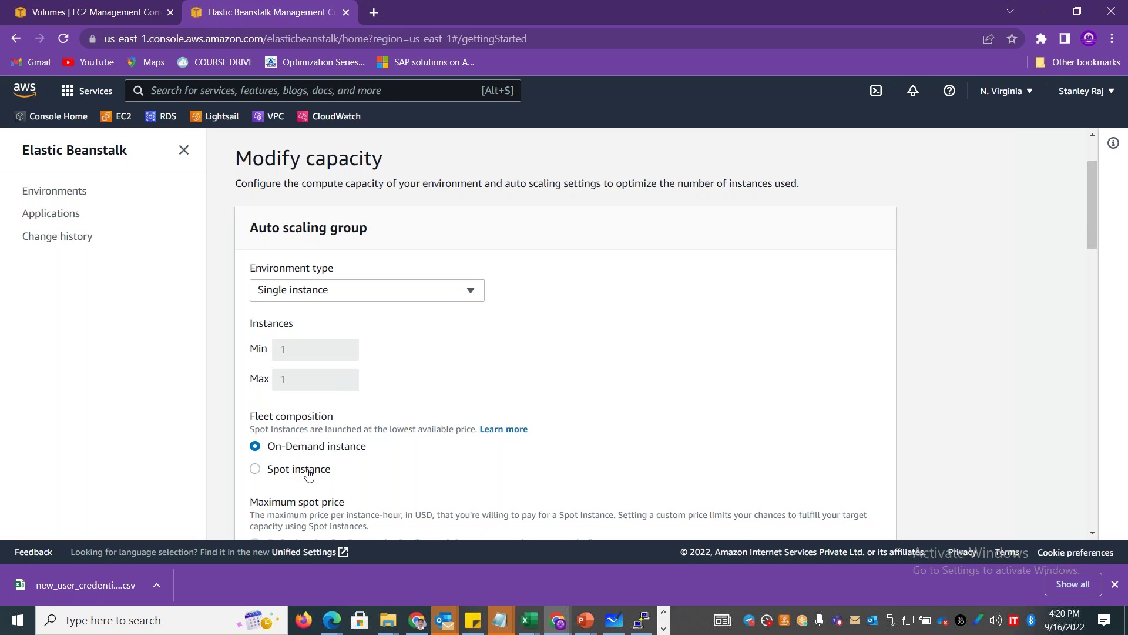
scroll(1088, 220, down, 10)
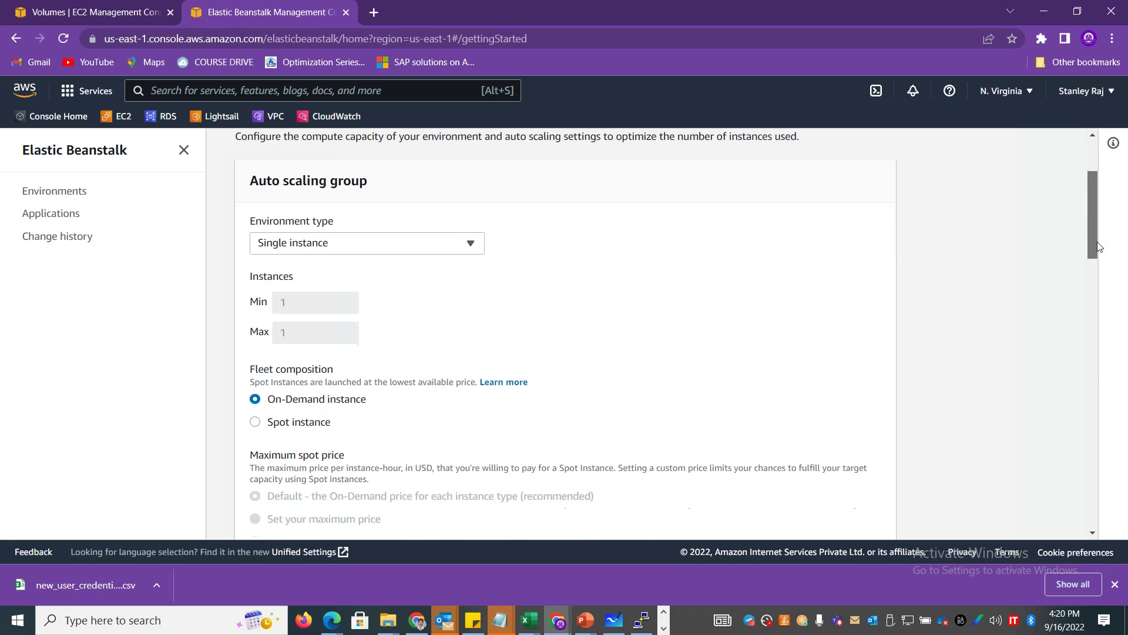
scroll(1105, 369, down, 10)
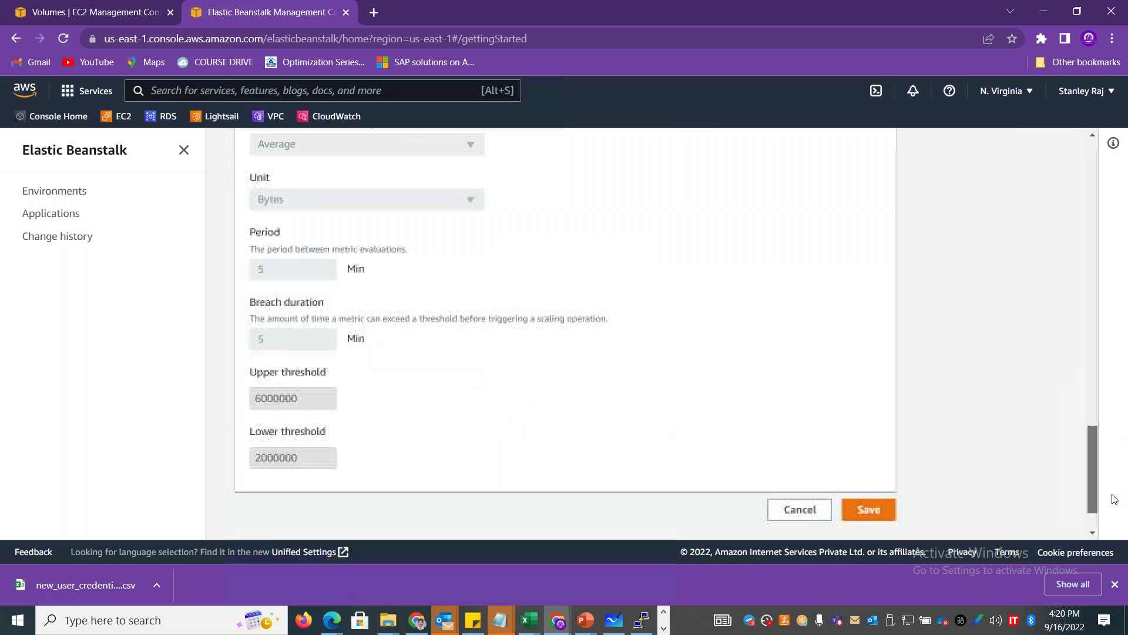
click(803, 449)
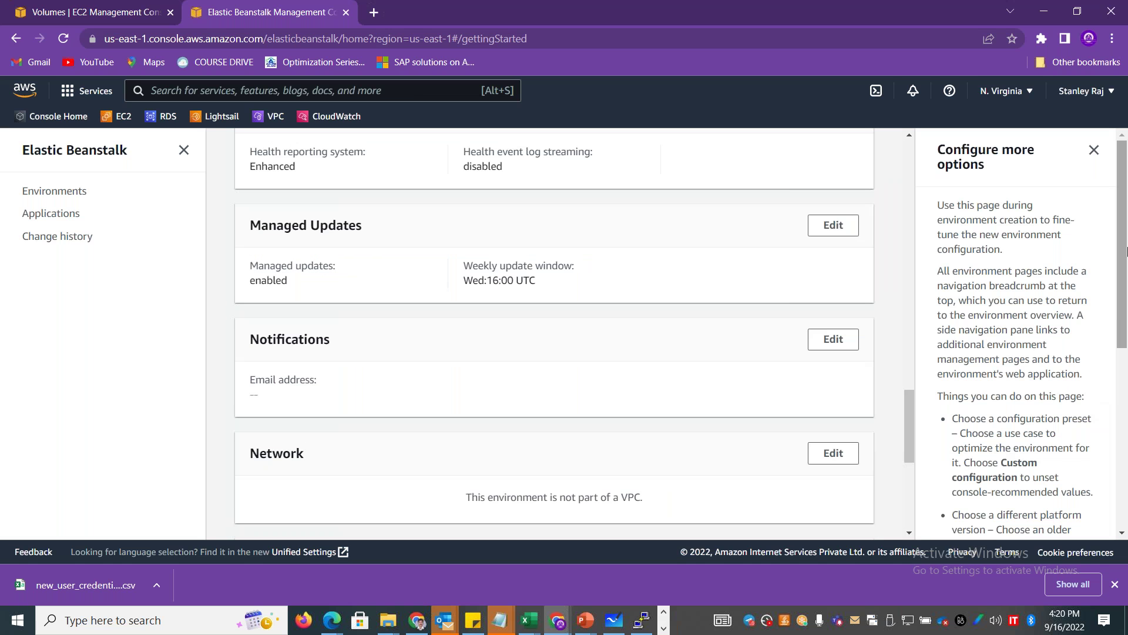
drag(907, 407, 904, 161)
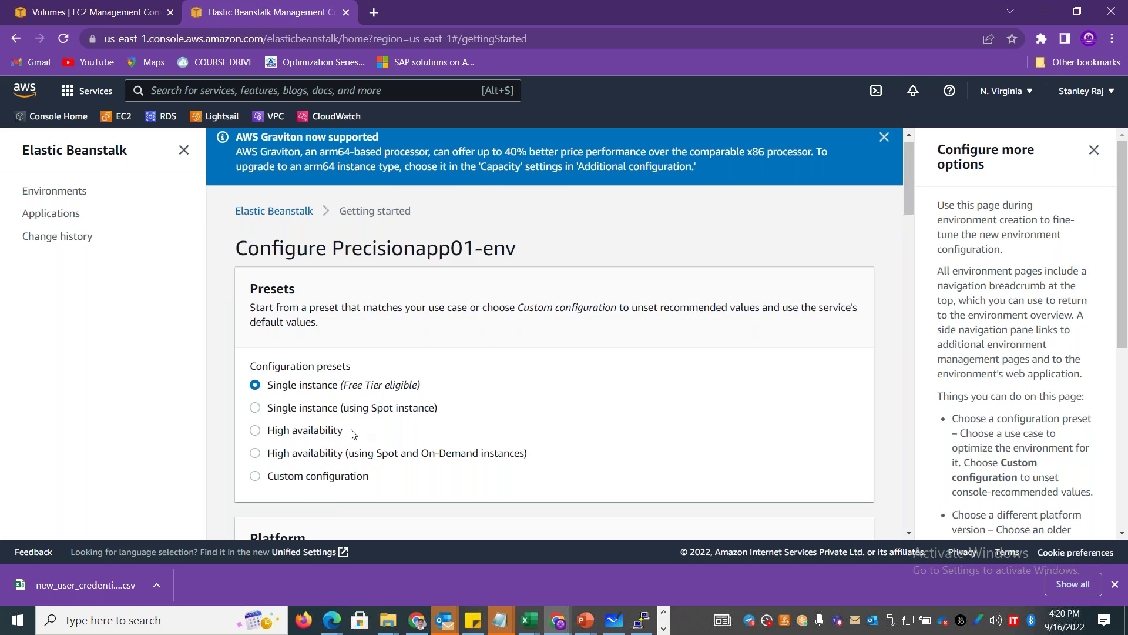
drag(910, 171, 865, 491)
Create the precisionapp01 application to launch Precisionapp01-env, dismissing the chat notification.
click(844, 460)
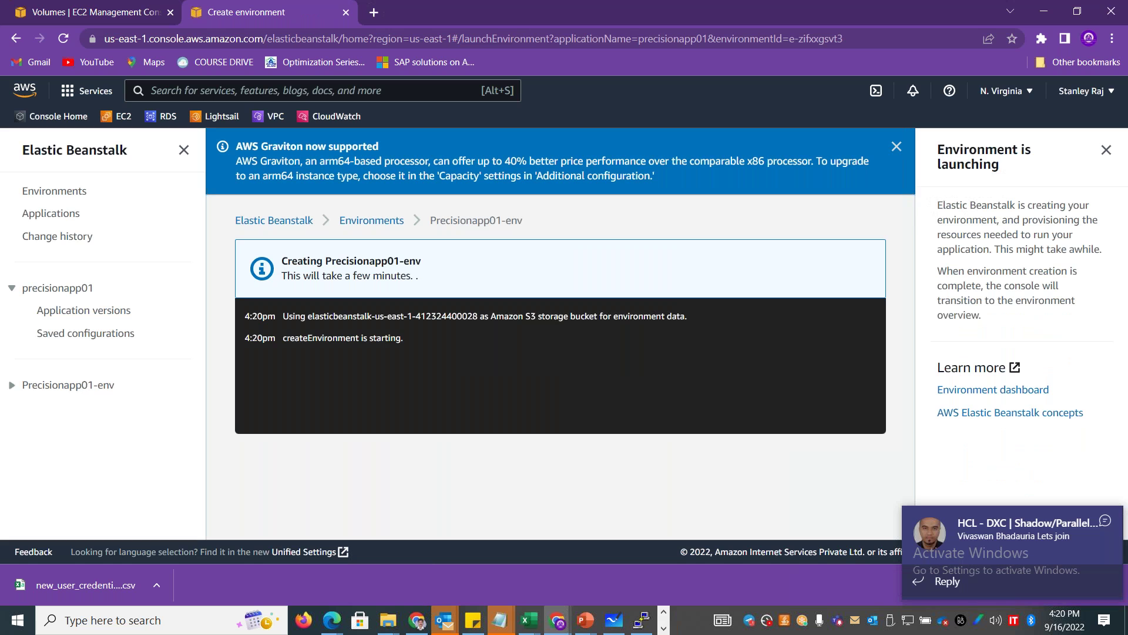
click(1105, 521)
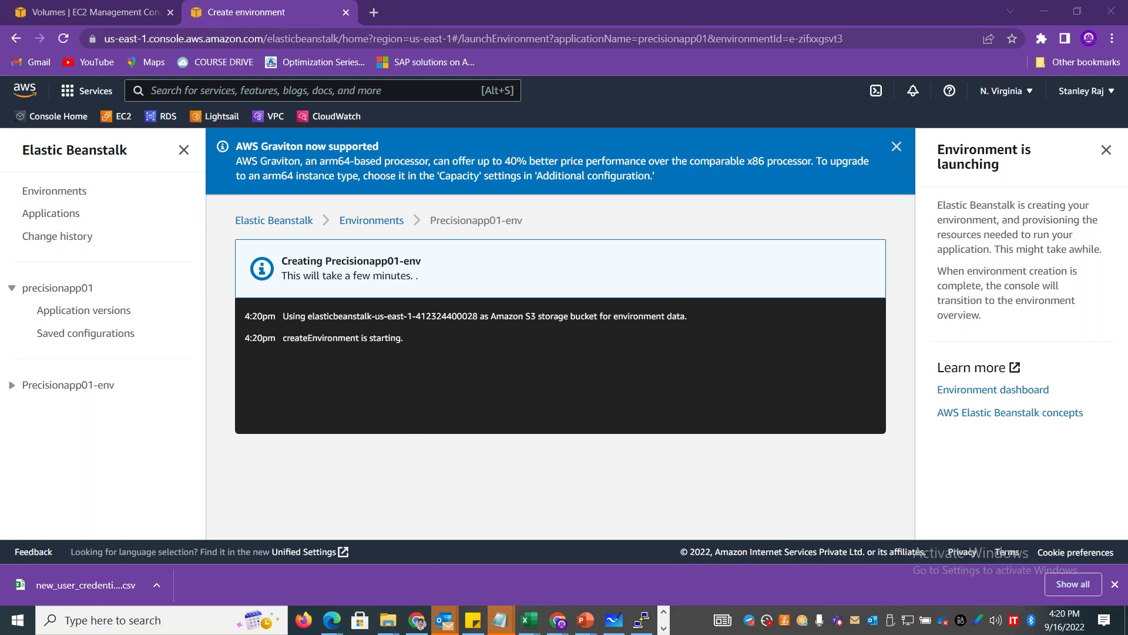
click(1105, 521)
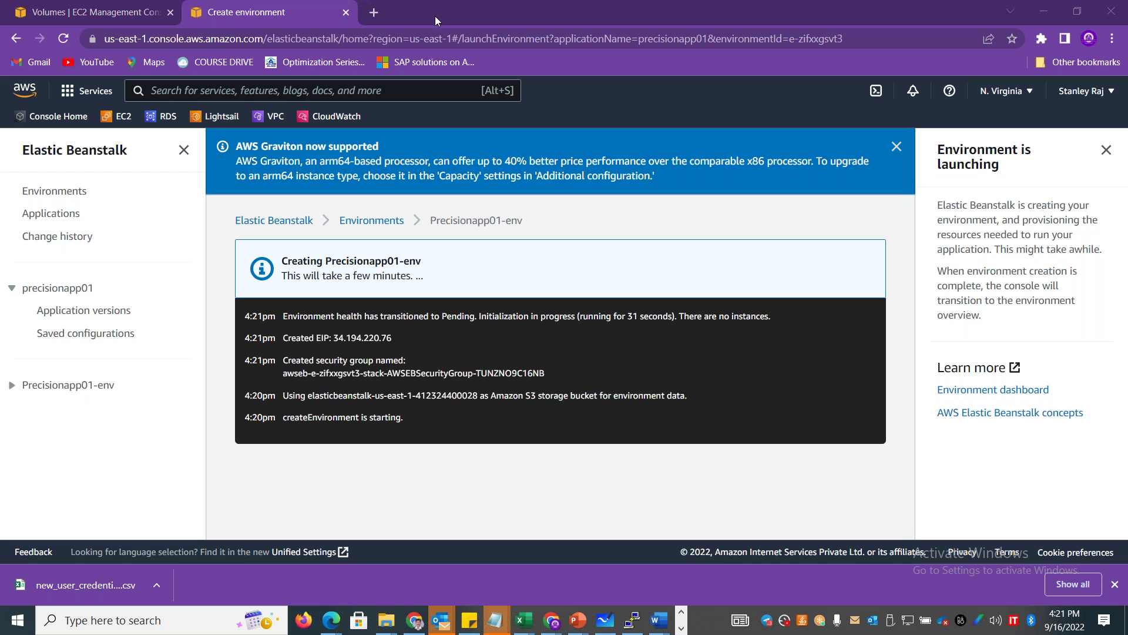
Search Google for 'Sample application code for aws elastic beanstalk' and open Tutorials and samples.
click(375, 12)
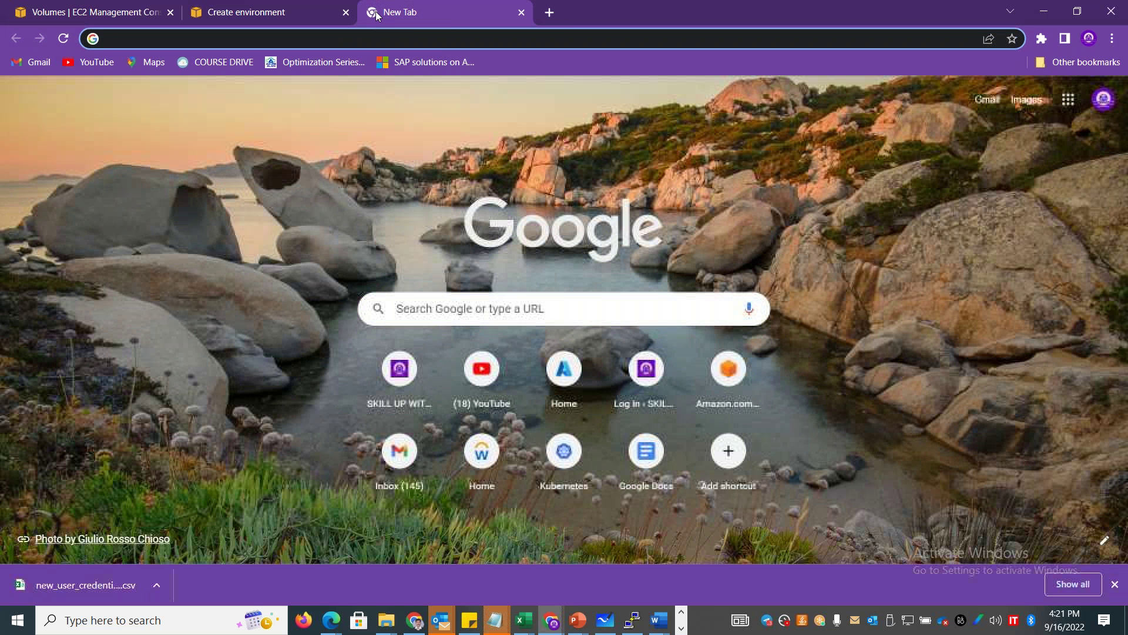
text(Sample application code for aws el)
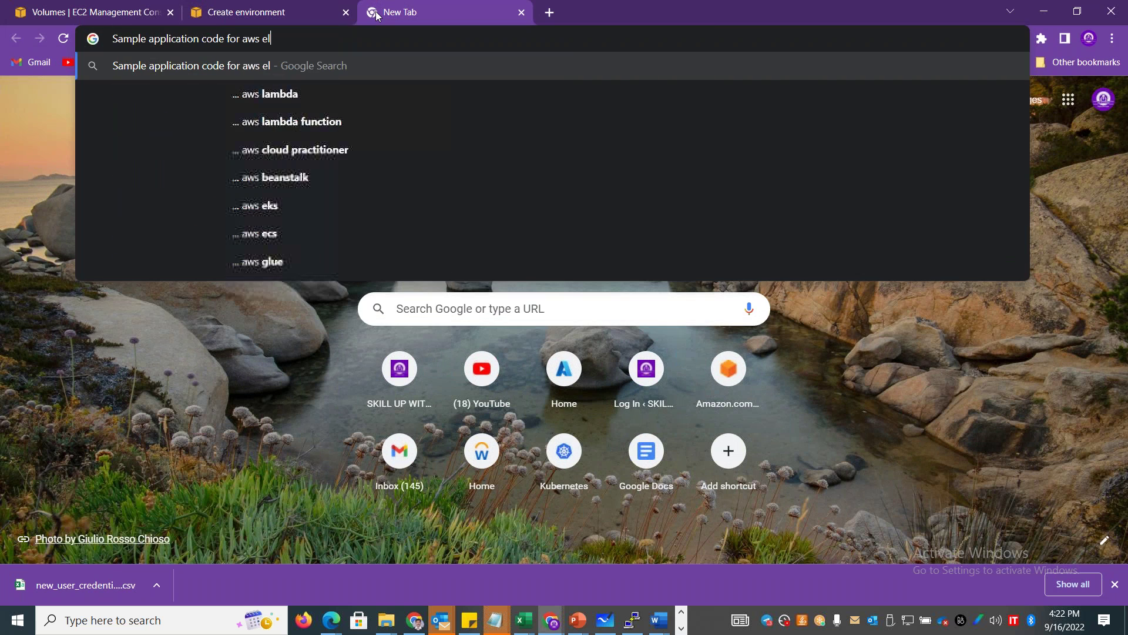
text(astic beanstalk)
key(Return)
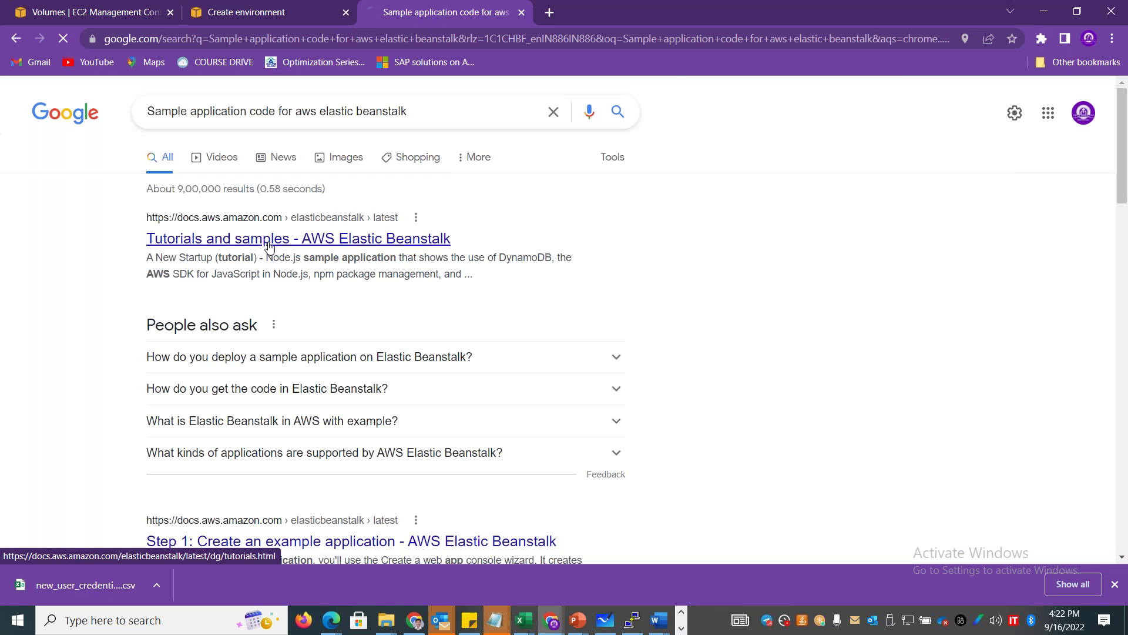
click(269, 239)
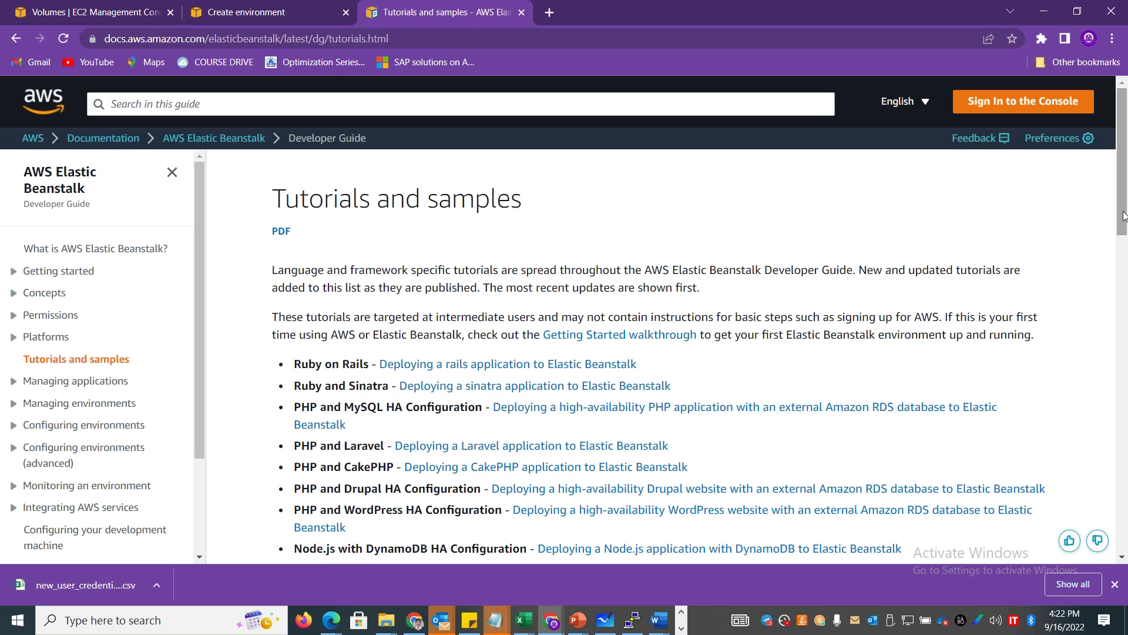
Open the CakePHP deployment tutorial from the Tutorials and samples page.
scroll(1125, 201, down, 2)
scroll(1125, 202, down, 3)
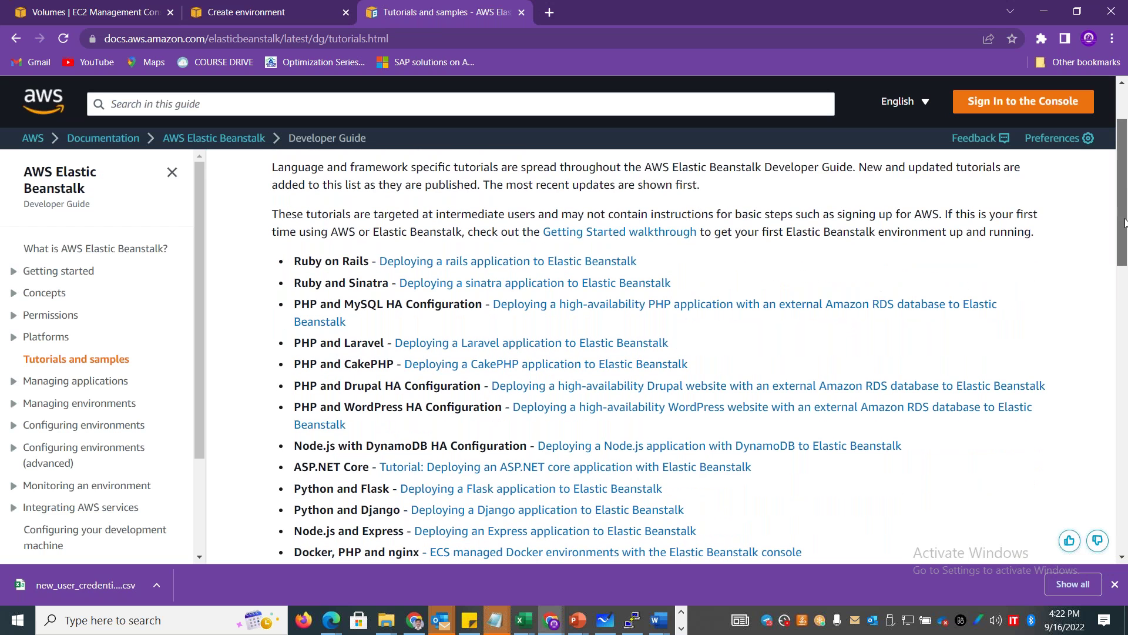
scroll(536, 325, down, 2)
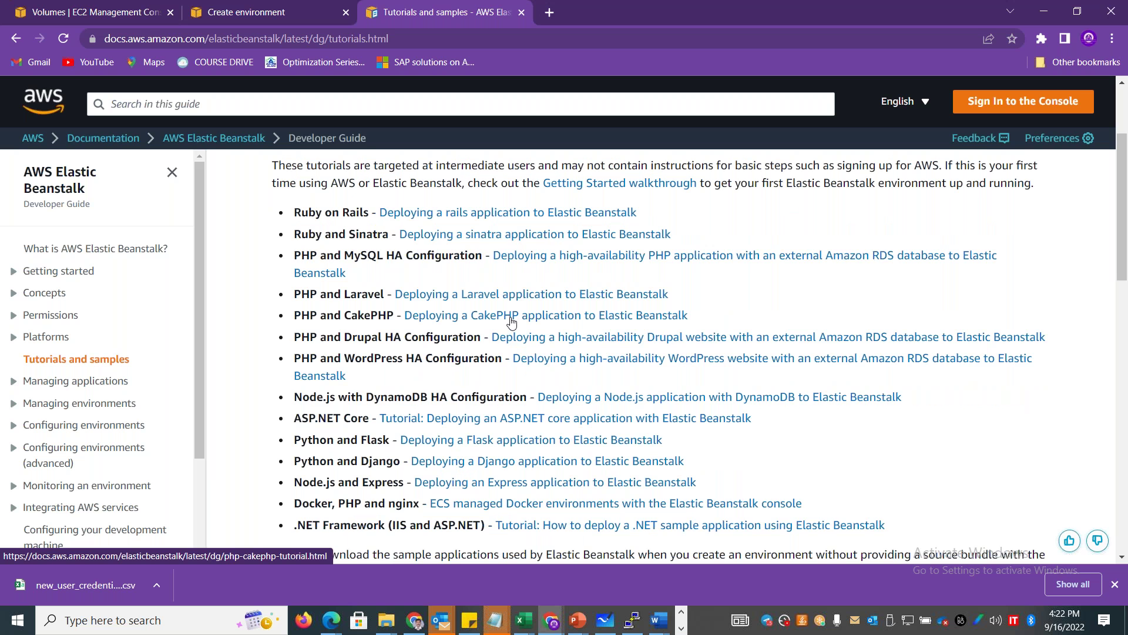
click(511, 323)
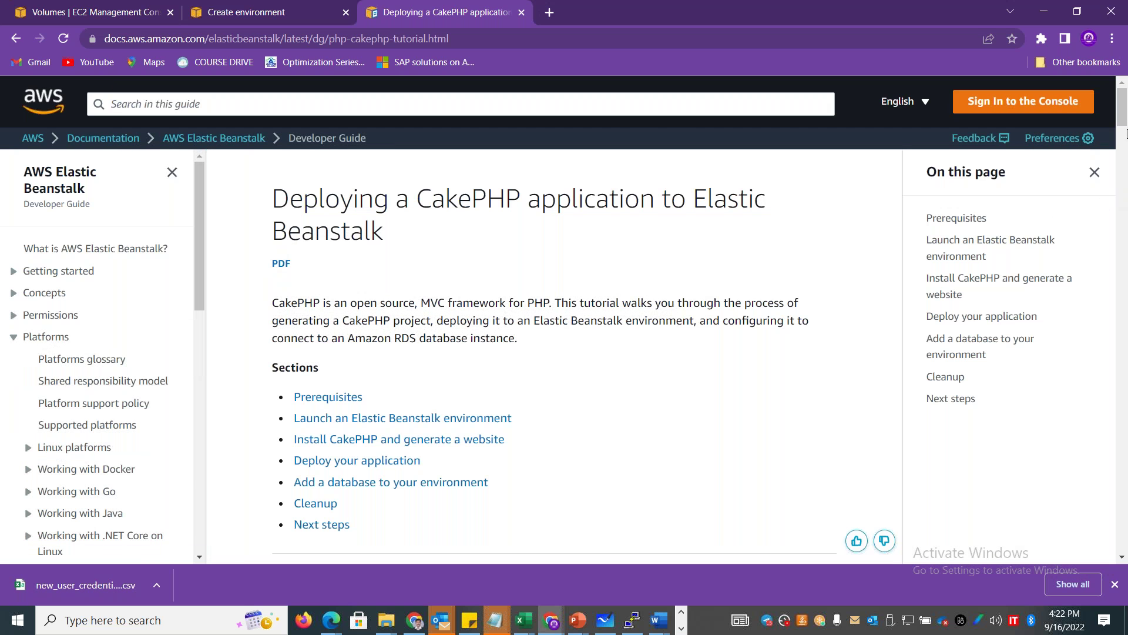
click(1125, 151)
drag(1125, 151, 1125, 279)
Open the Deploying Node.js applications guide from the navigation.
drag(427, 301, 494, 304)
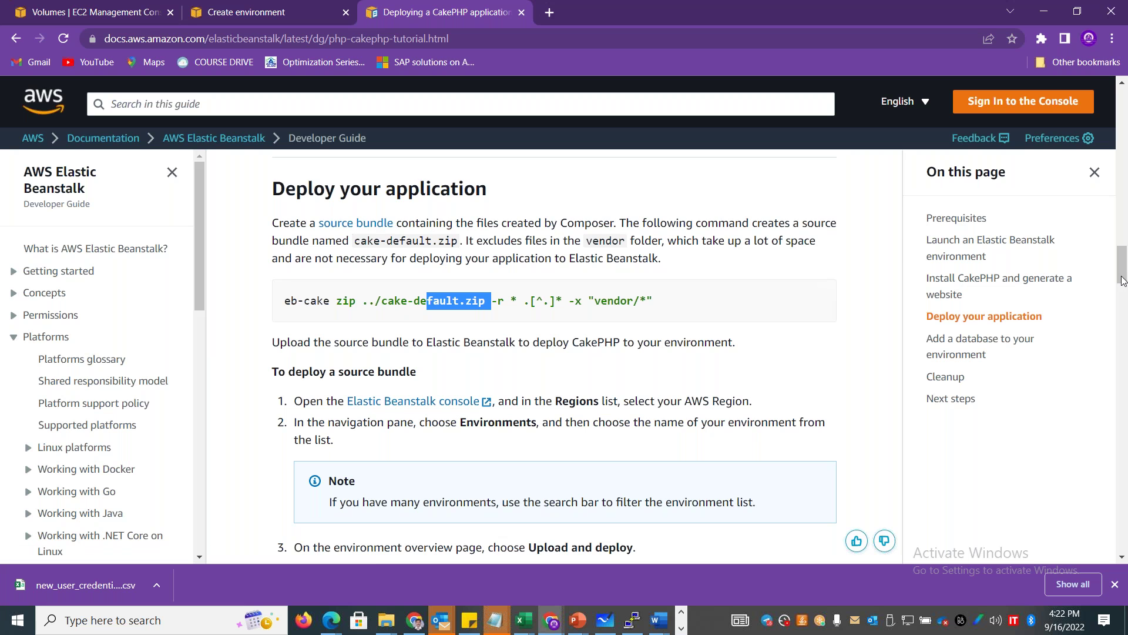
drag(1122, 261, 1124, 468)
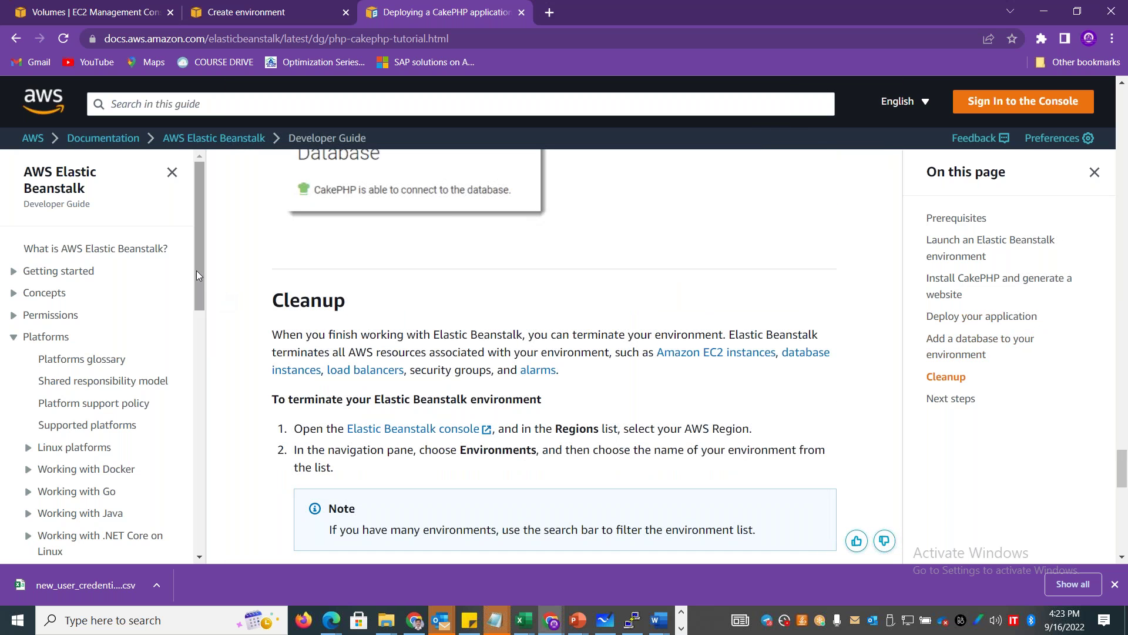
drag(196, 270, 196, 404)
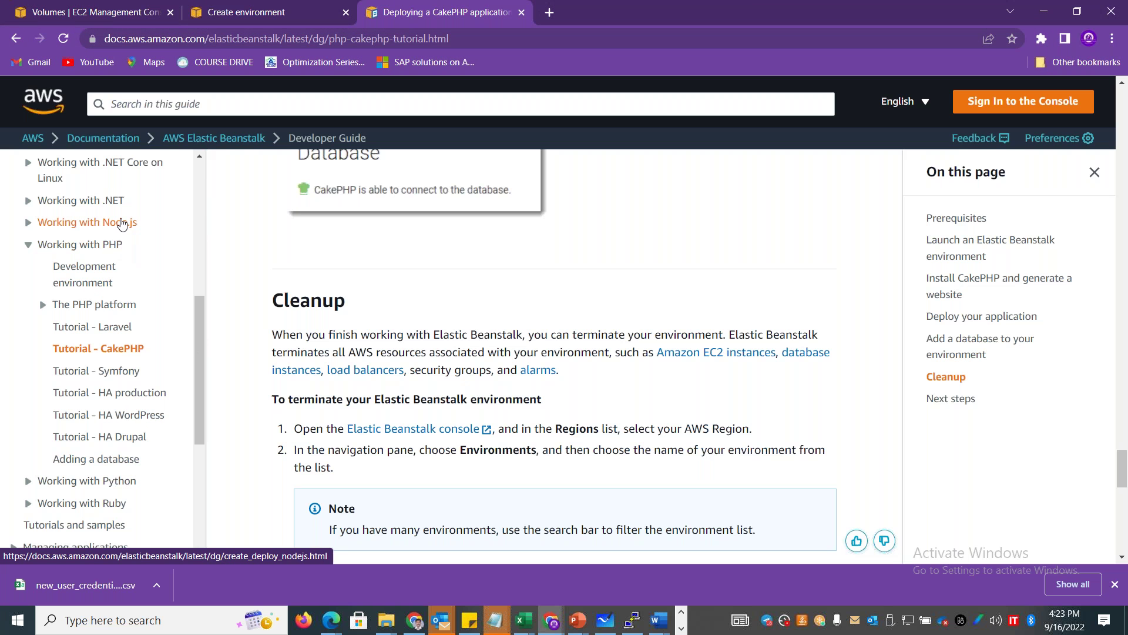
click(88, 224)
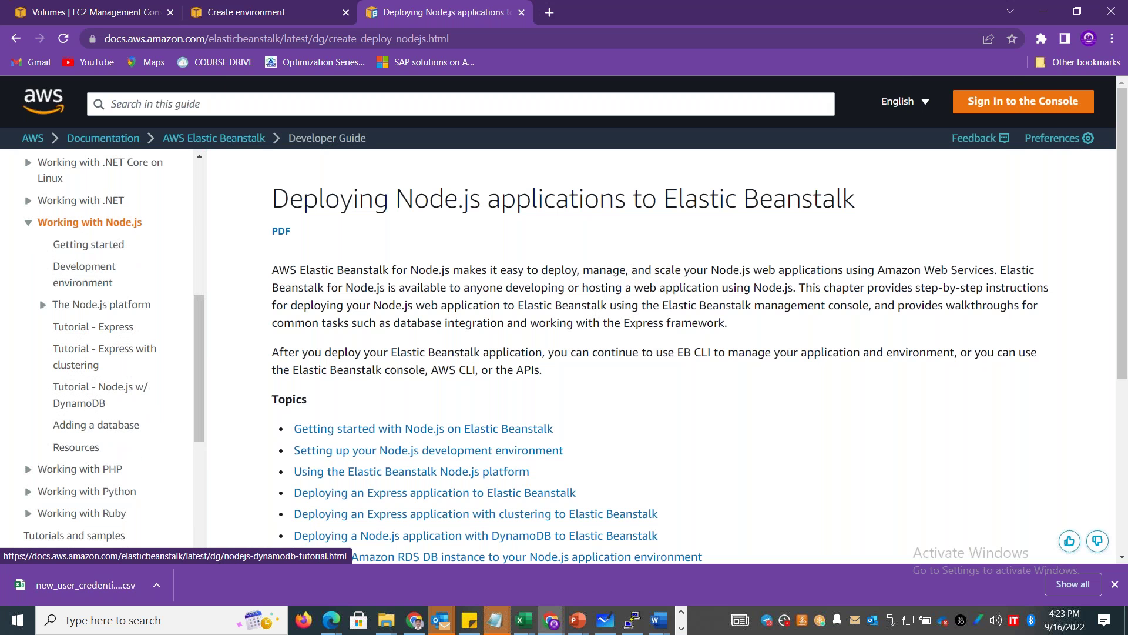
click(266, 11)
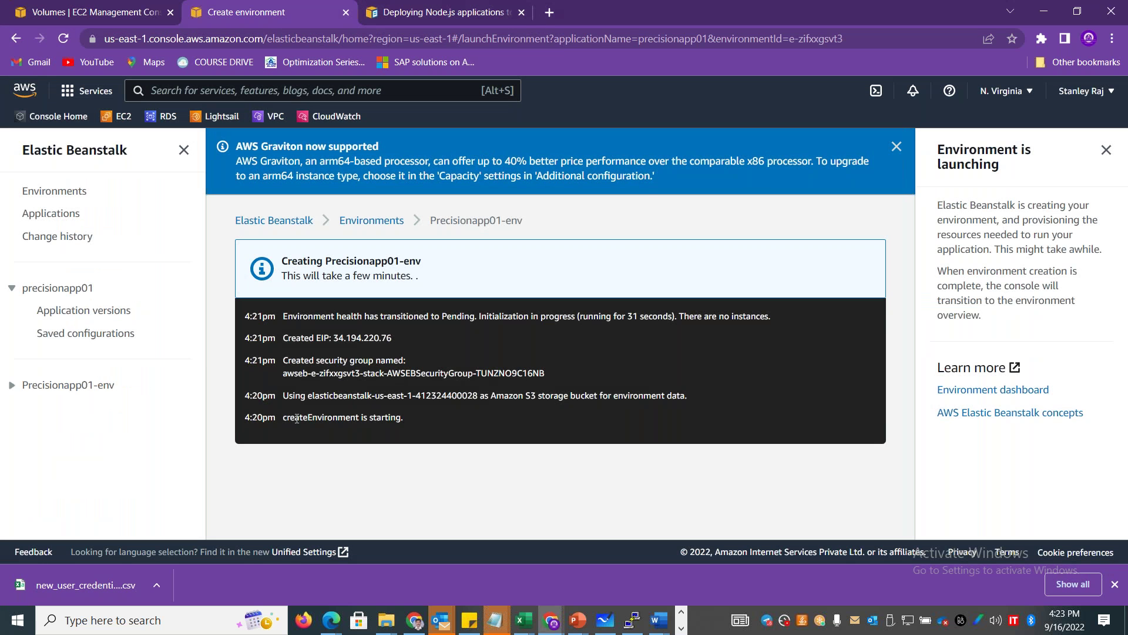
Confirm Precisionapp01-env is Pending in All environments, copy its URL, and open a new tab.
drag(297, 418, 391, 420)
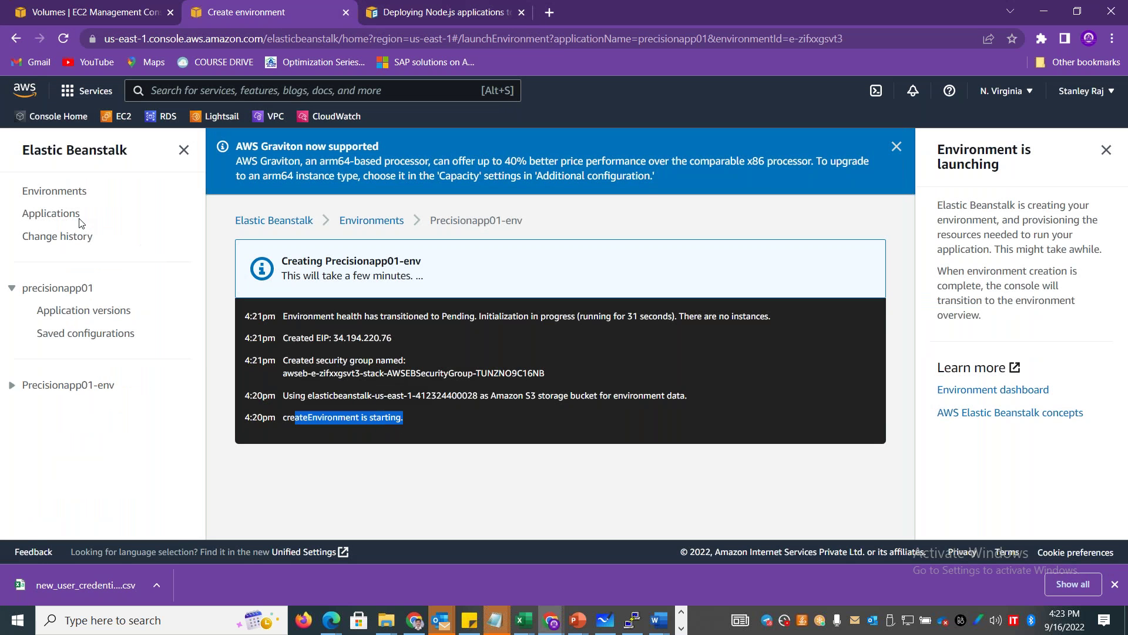
click(54, 191)
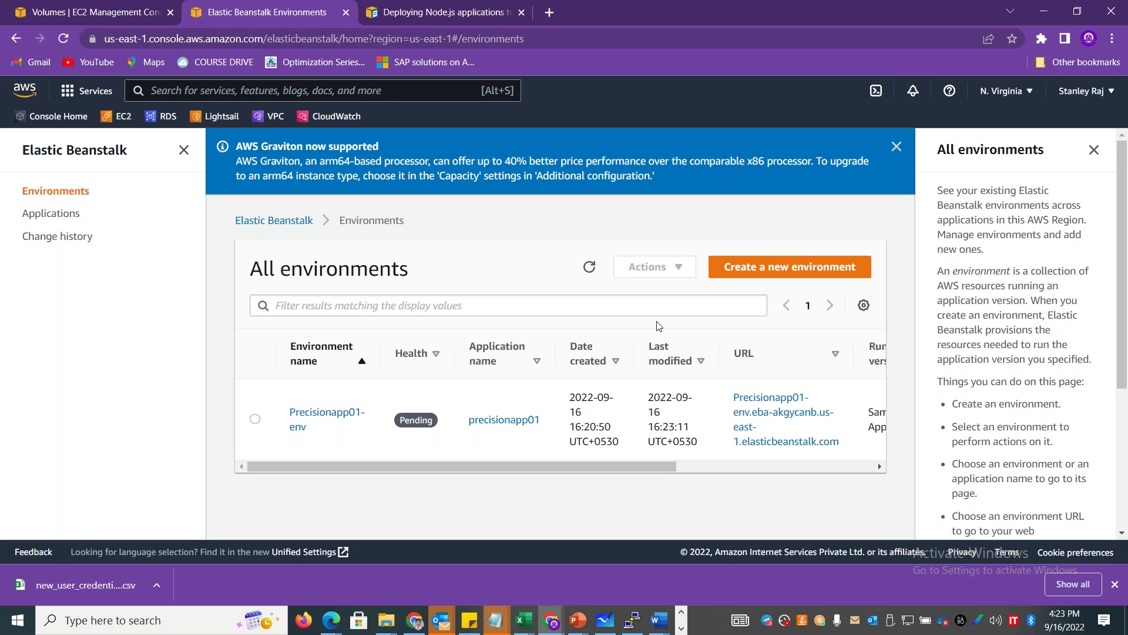
click(590, 268)
drag(616, 467, 767, 466)
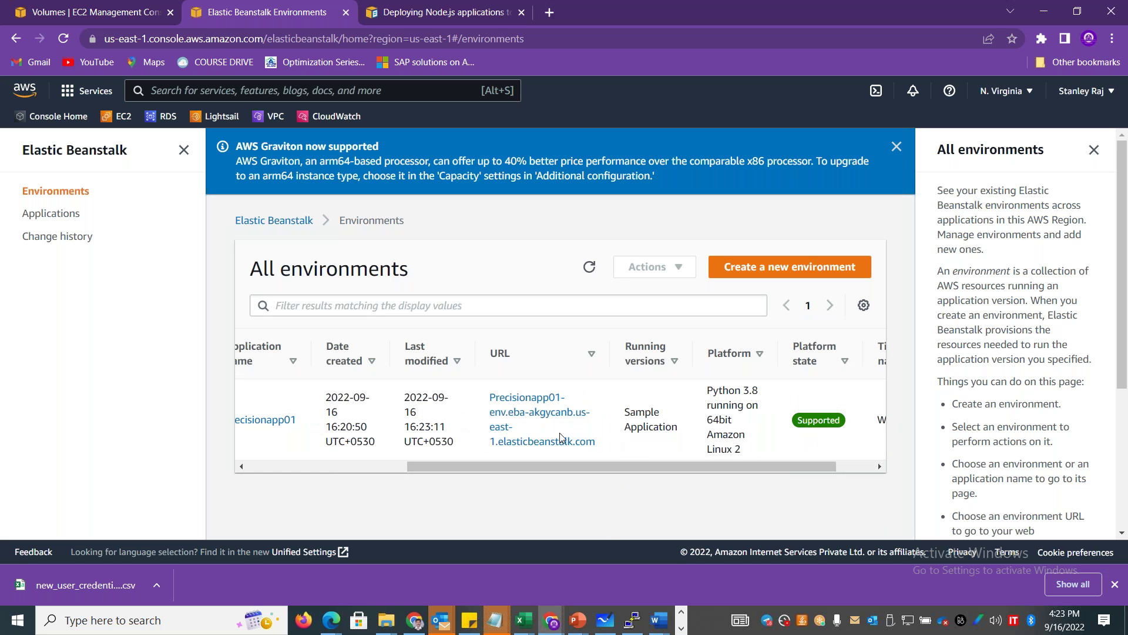
drag(590, 447, 491, 395)
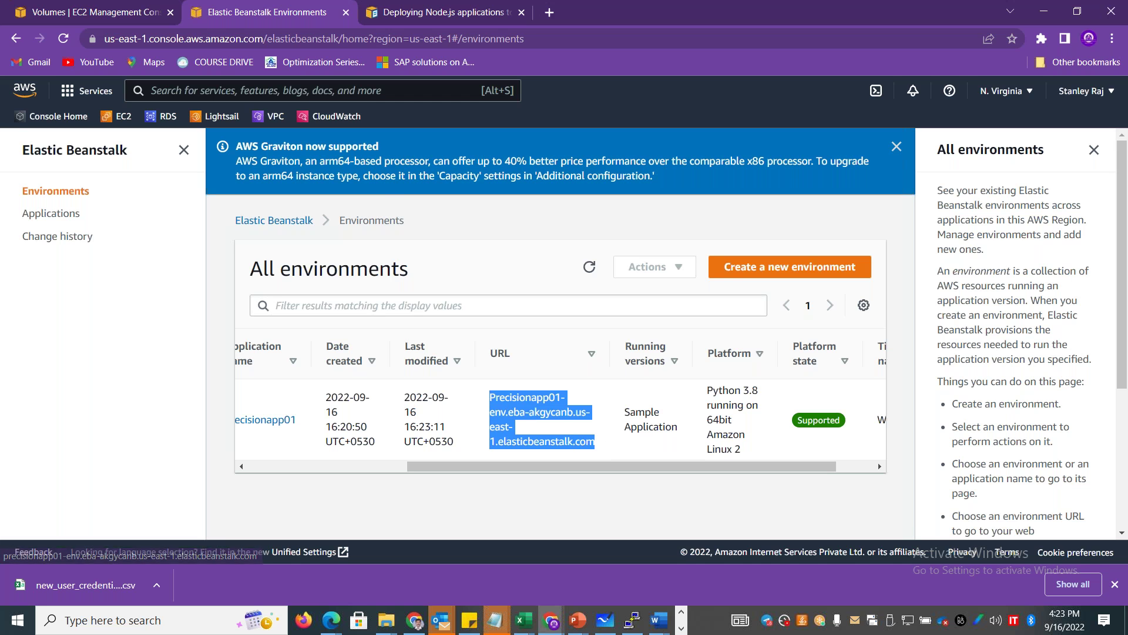
drag(713, 392, 746, 460)
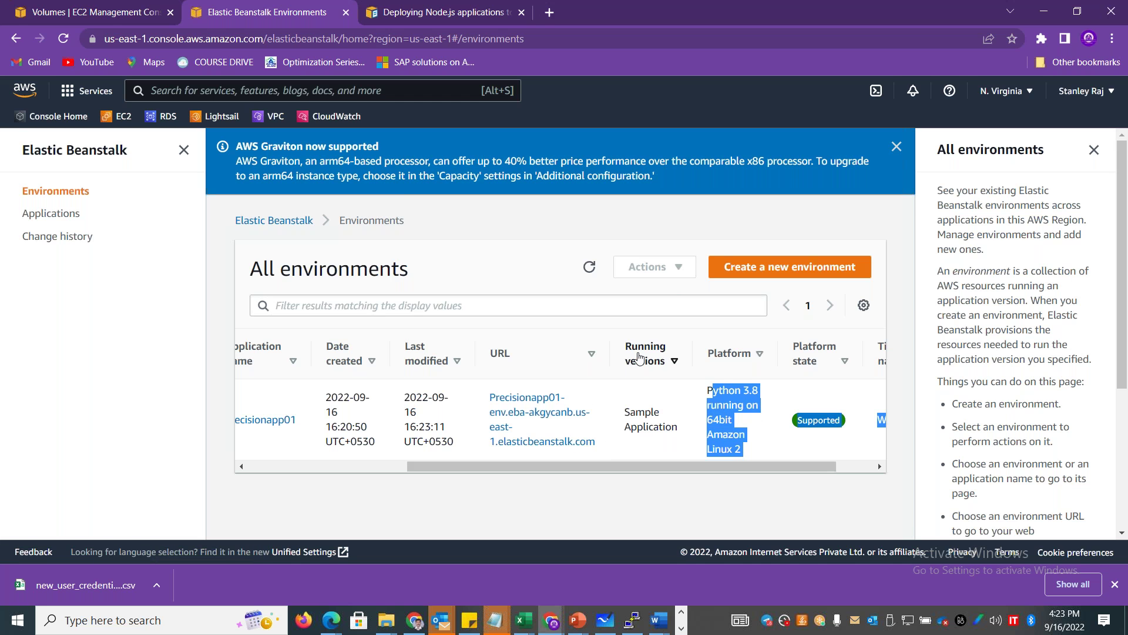
click(550, 12)
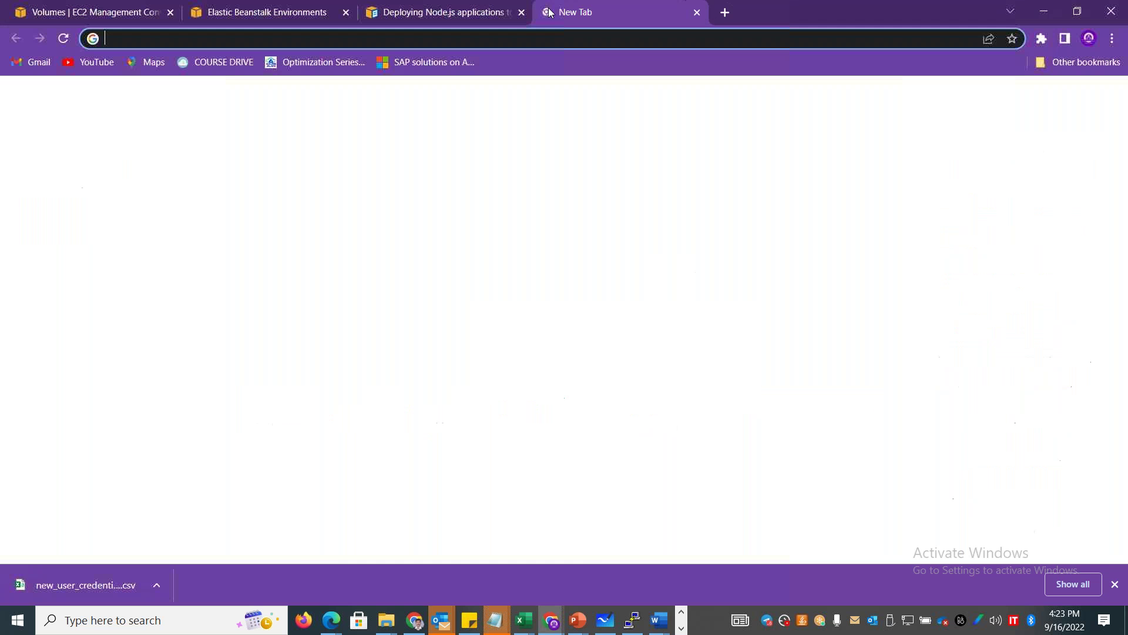
Load the copied environment URL, getting 404 Not Found, and refresh the environments list.
text(precisionapp01-env.eba-akgycanb.us-east-1.elasticbeanstalk.com)
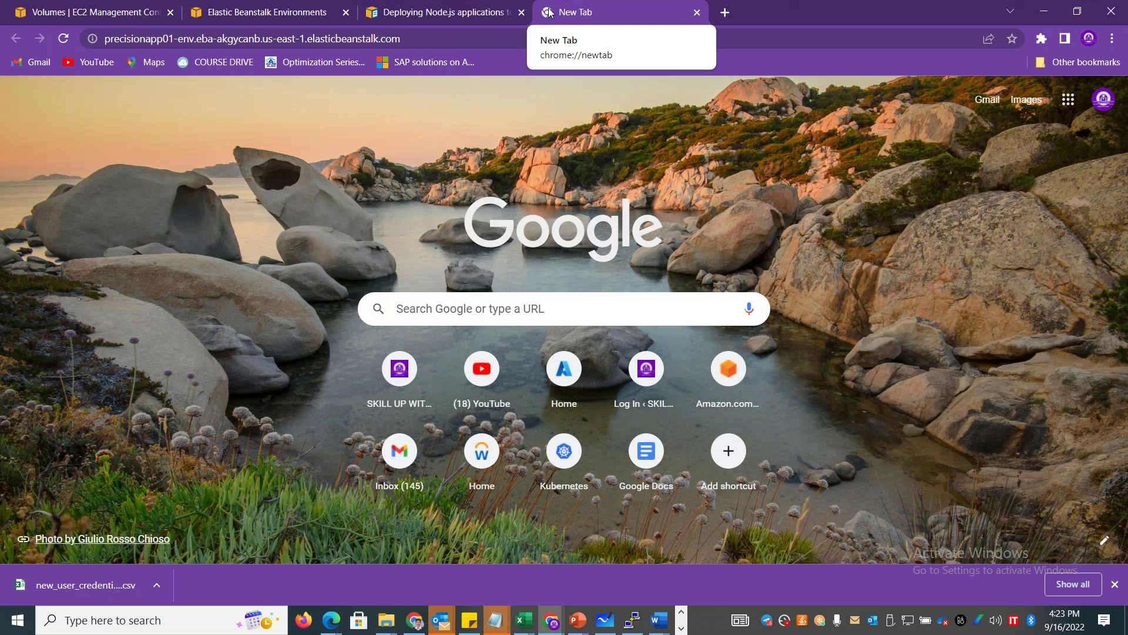
key(Return)
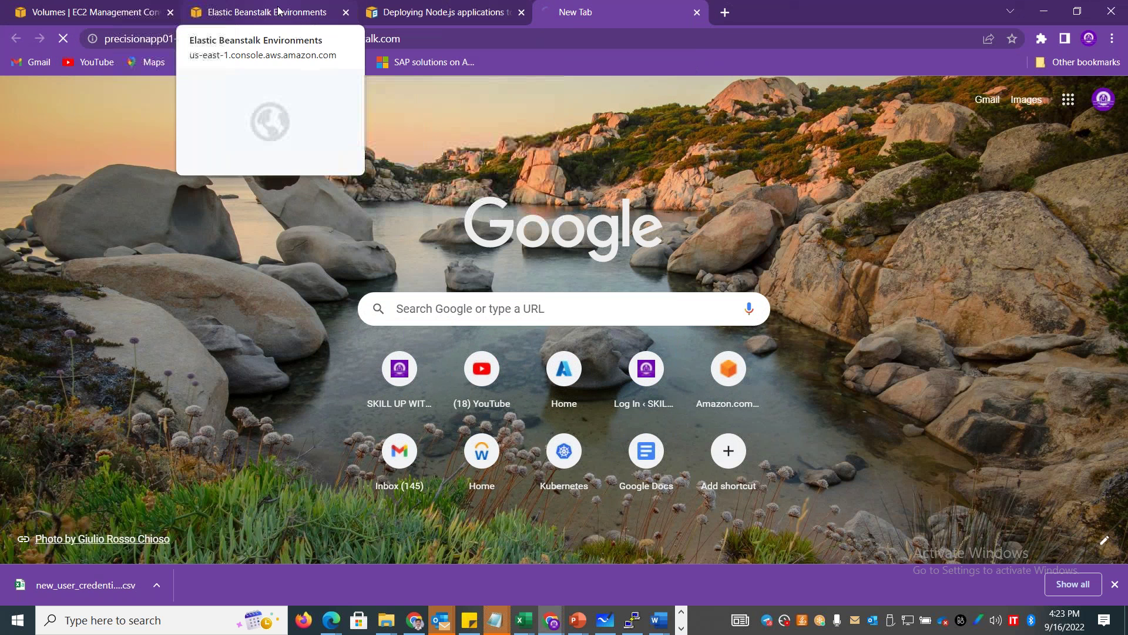
click(235, 12)
drag(510, 468, 349, 468)
click(589, 267)
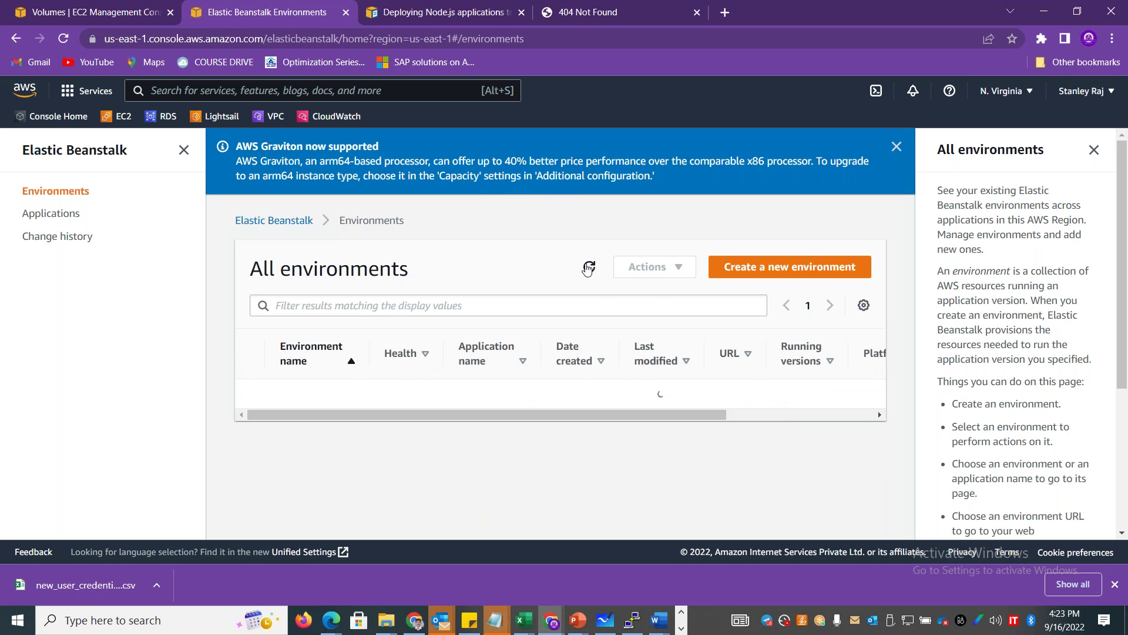
click(439, 532)
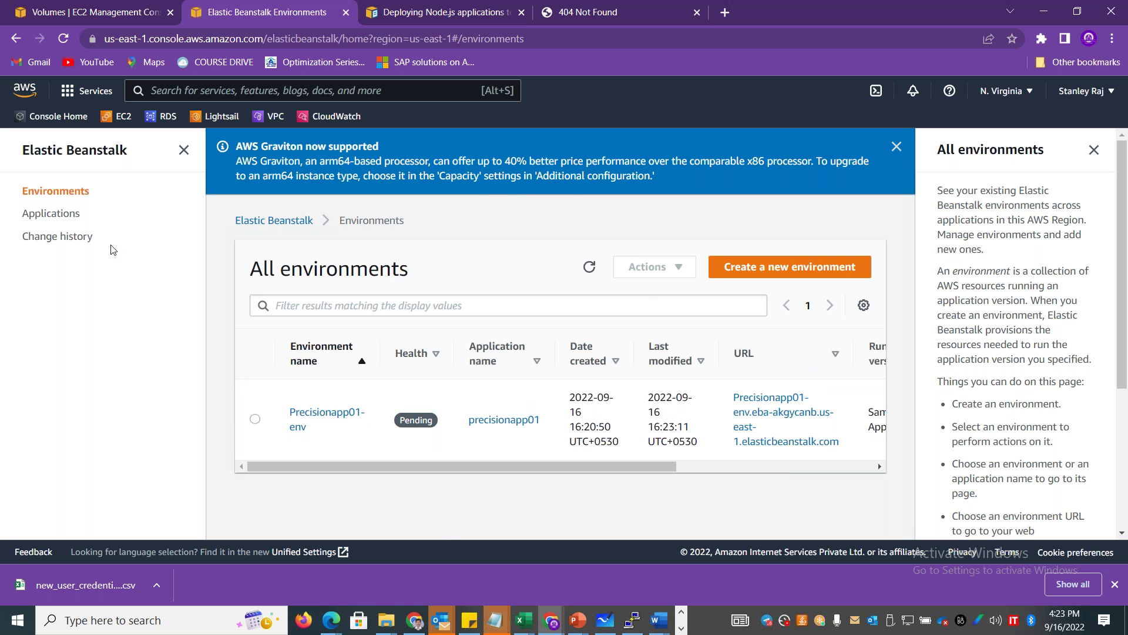
Refresh the Applications and Environments lists, where Precisionapp01-env still shows Pending.
click(52, 214)
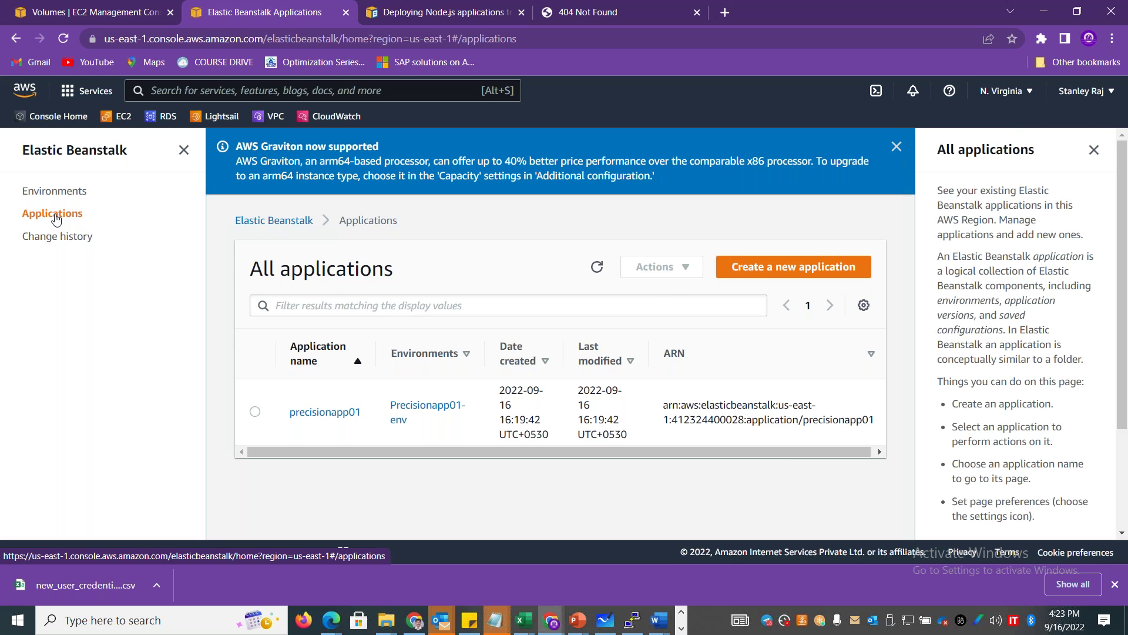
click(597, 266)
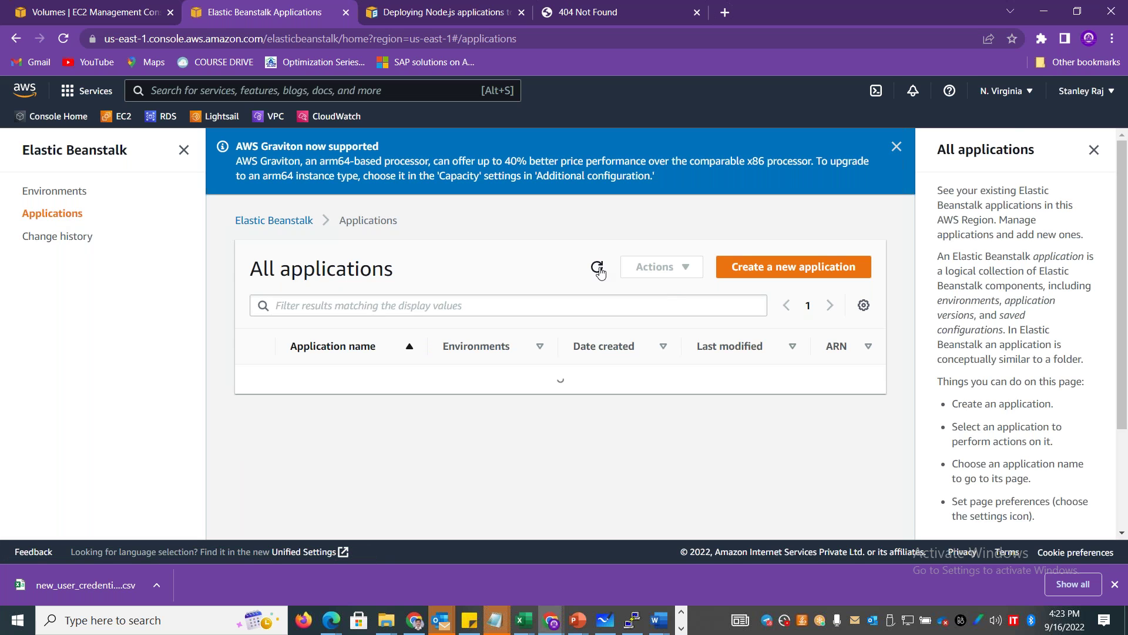
click(69, 192)
click(588, 268)
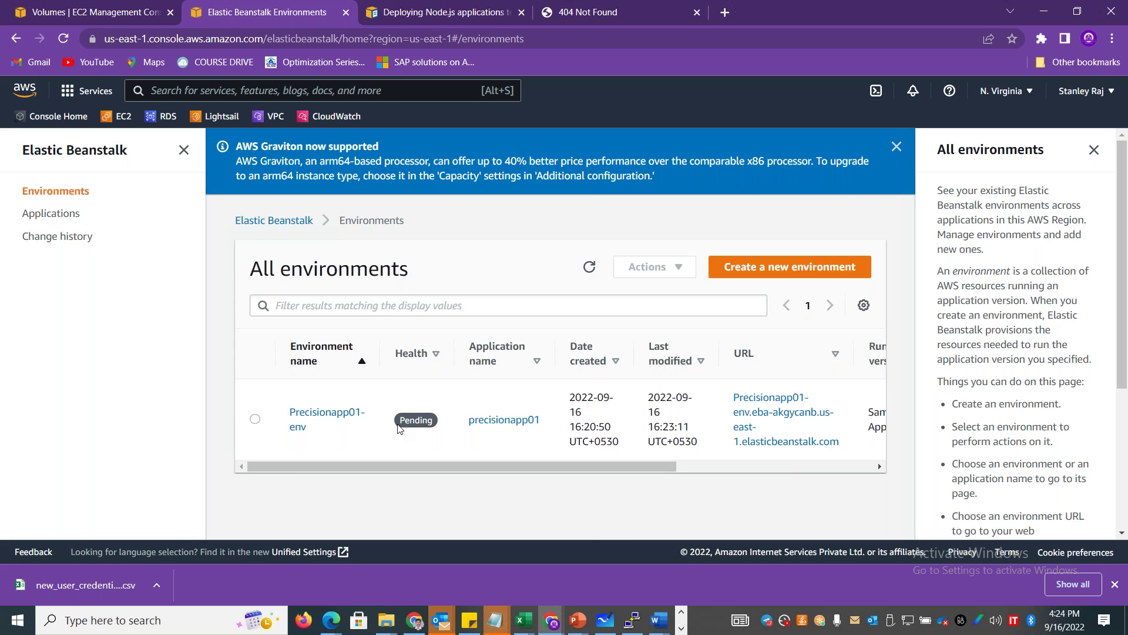
click(407, 9)
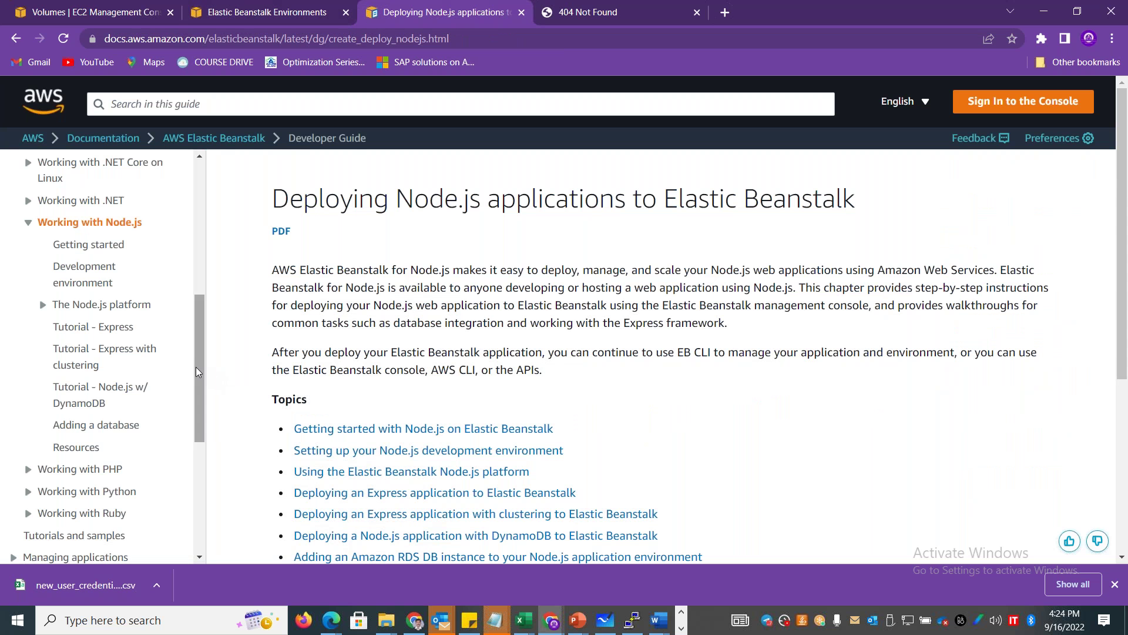
Browse the guide's Python Flask and Django tutorials, then open the Working with PHP section.
drag(200, 364, 203, 432)
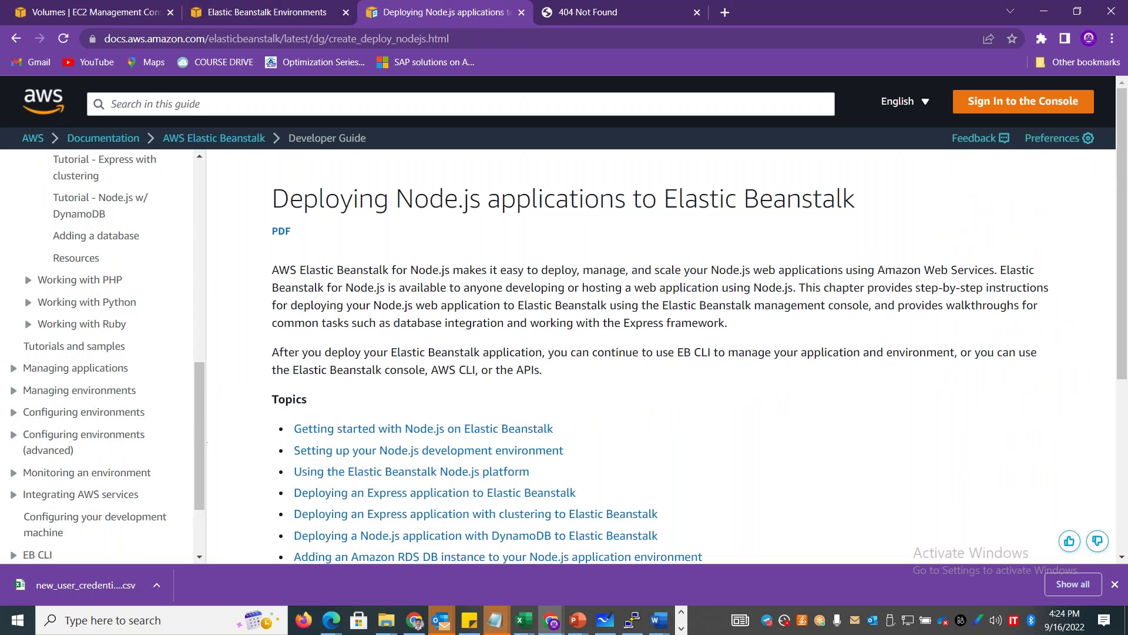
click(28, 302)
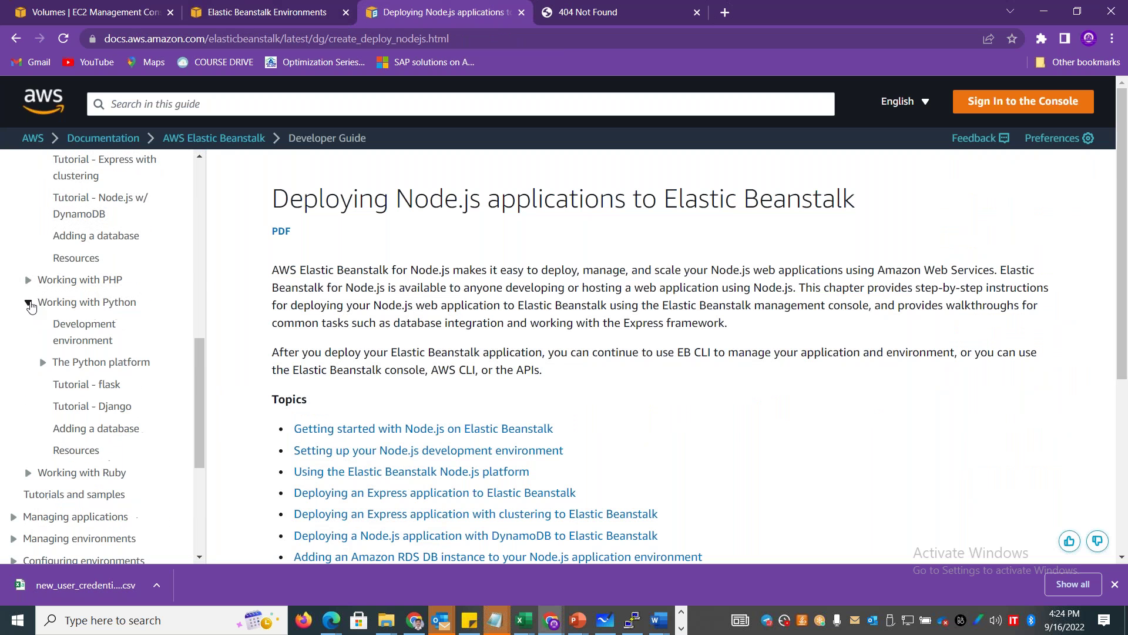
click(105, 384)
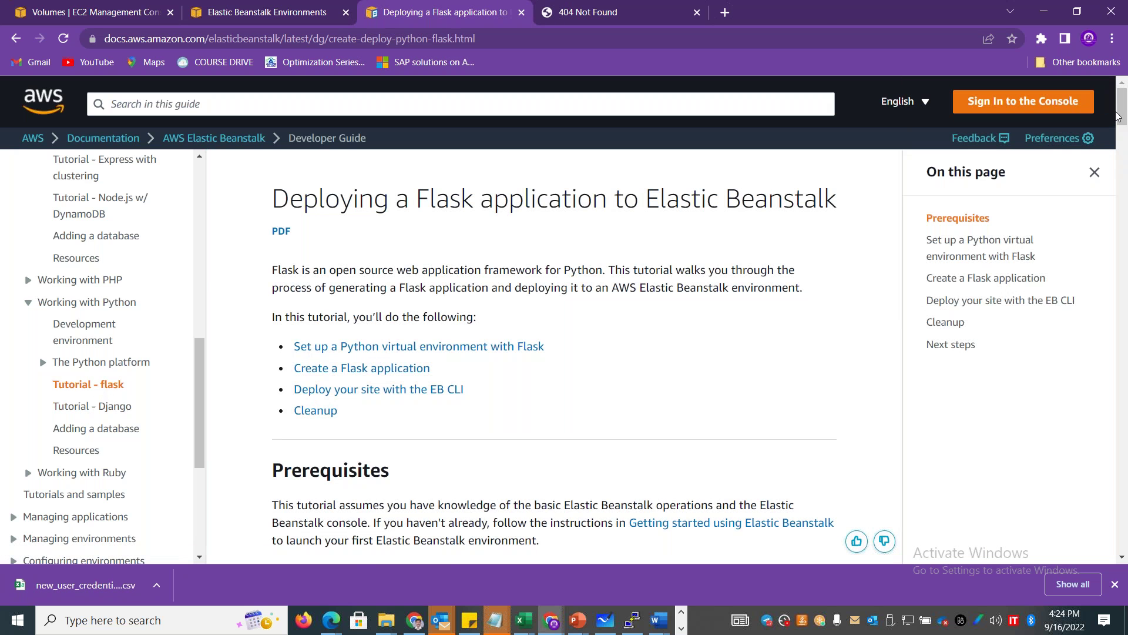
drag(1118, 116, 1126, 543)
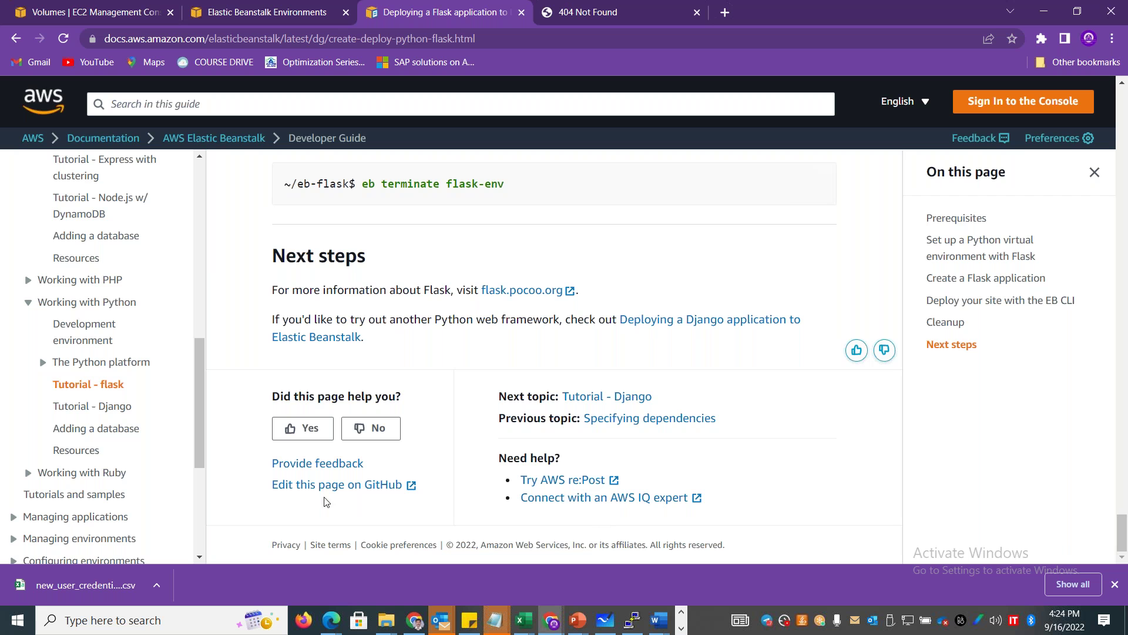
click(83, 406)
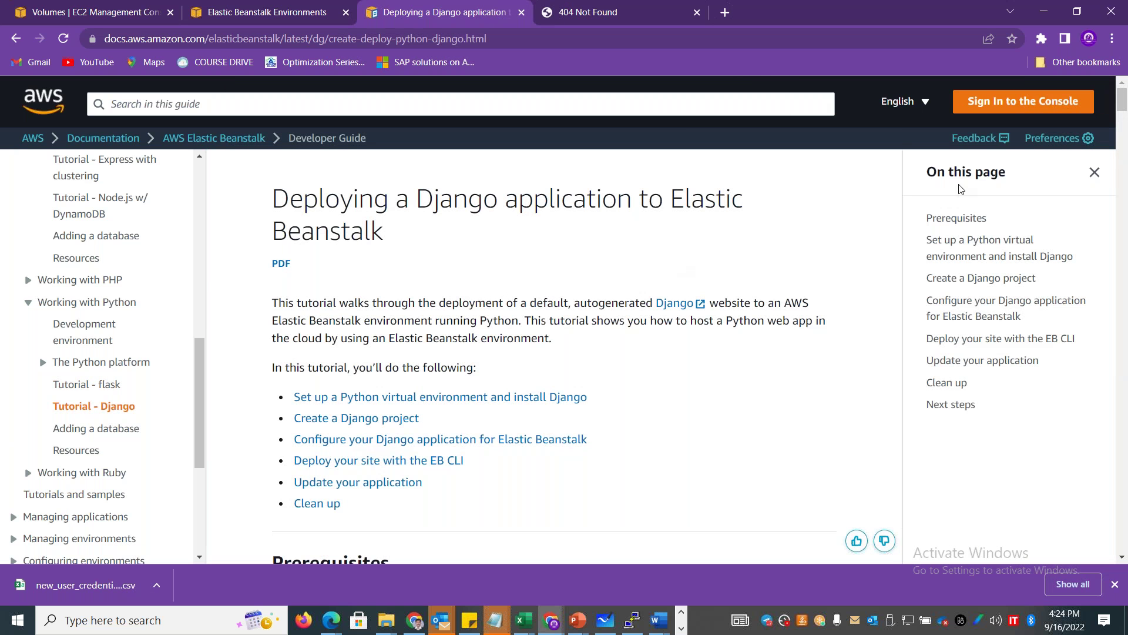
mouse_move(198, 429)
mouse_down()
mouse_move(194, 365)
mouse_move(199, 420)
mouse_up()
click(125, 407)
Open the Symfony tutorial's launch-environment part and follow its link to the source bundle page.
click(113, 328)
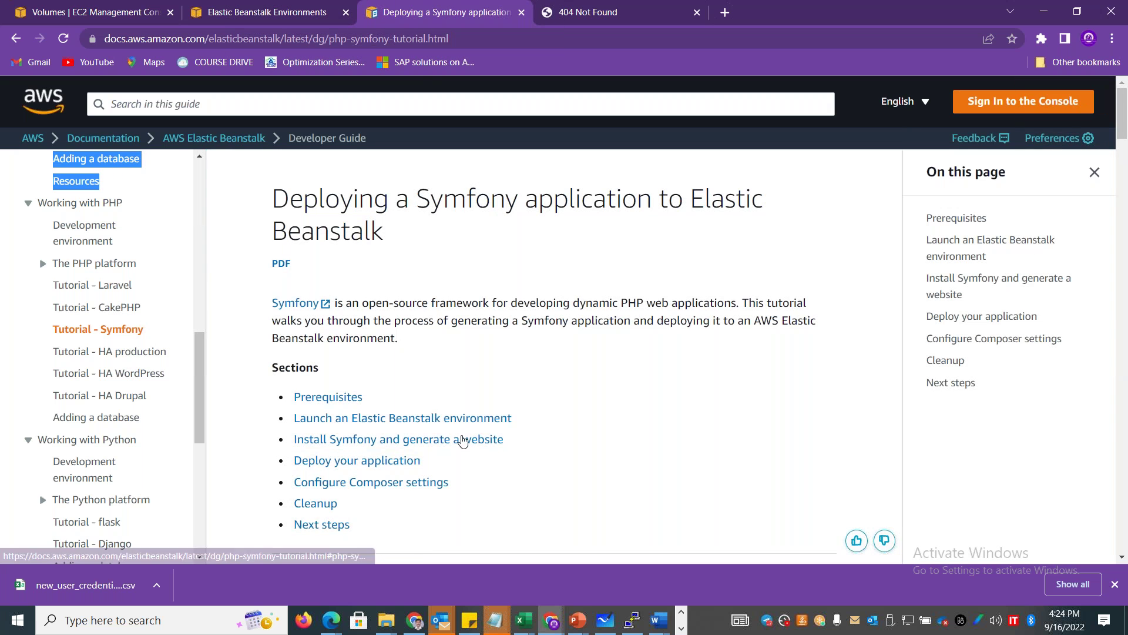
click(406, 422)
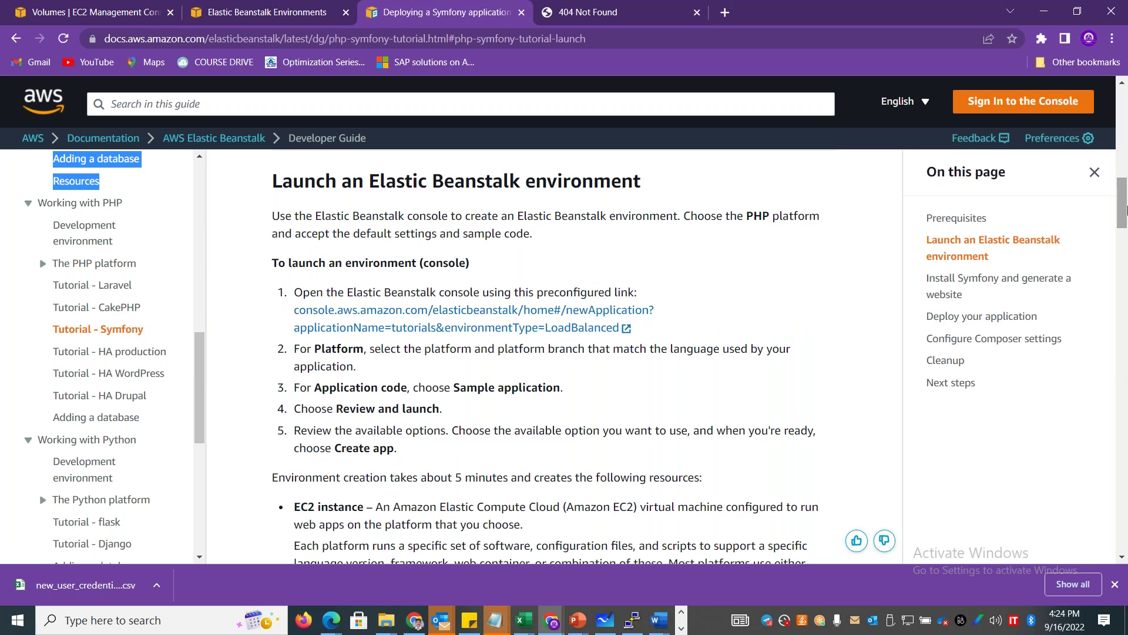
scroll(1125, 211, down, 1)
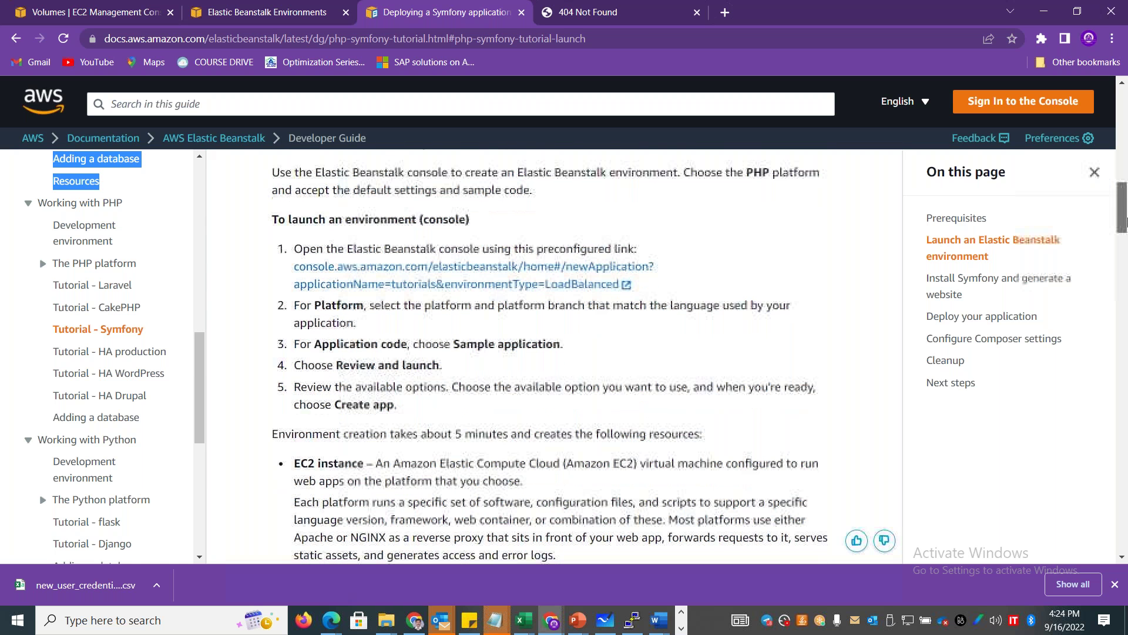
drag(1125, 223, 1125, 348)
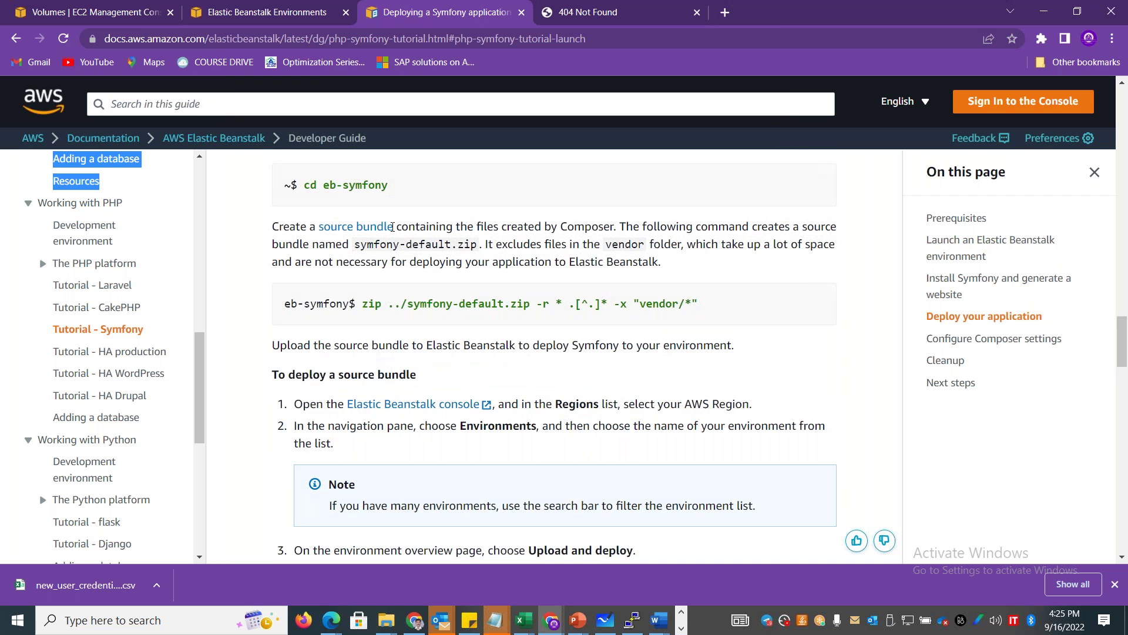
click(369, 229)
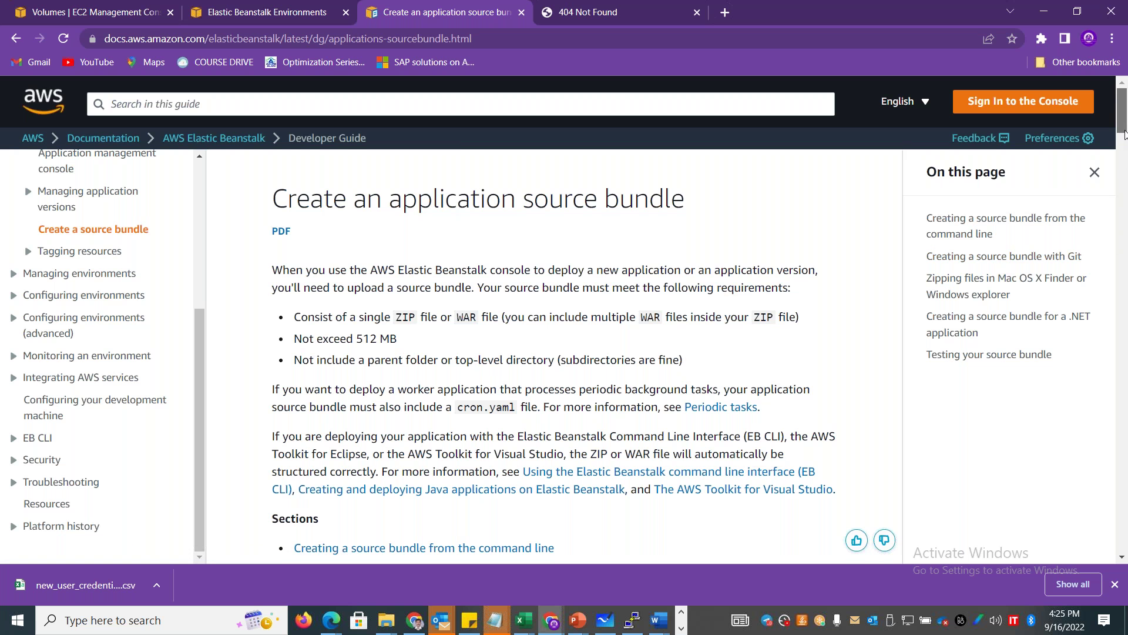
drag(1125, 138, 1127, 547)
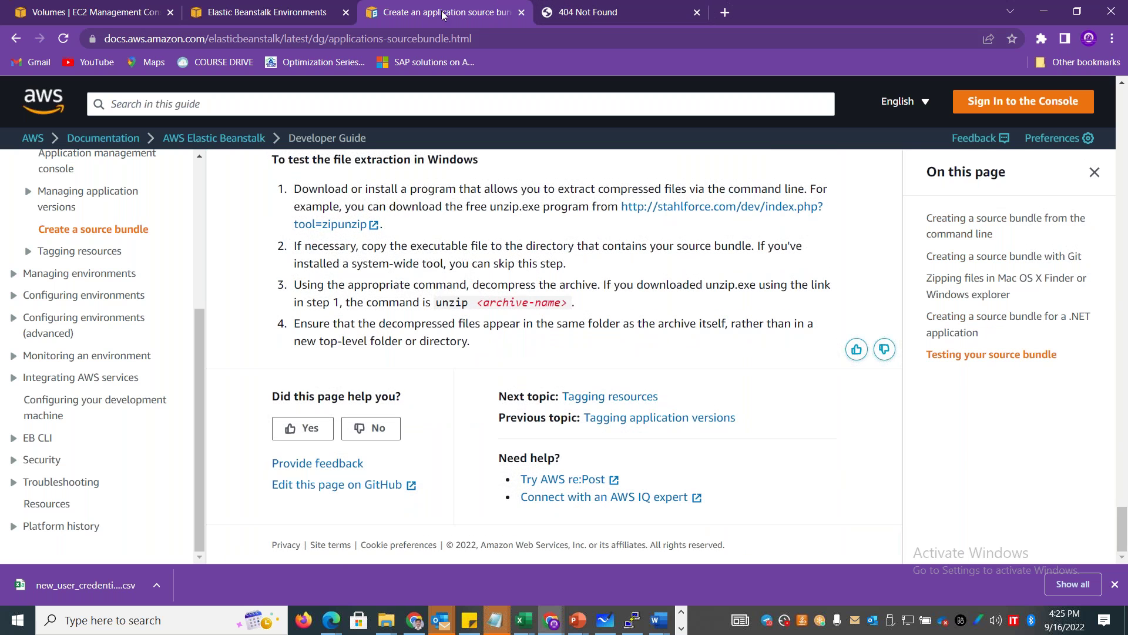
Refresh environments to see Ok health and reload the site showing the Congratulations Python page.
click(260, 21)
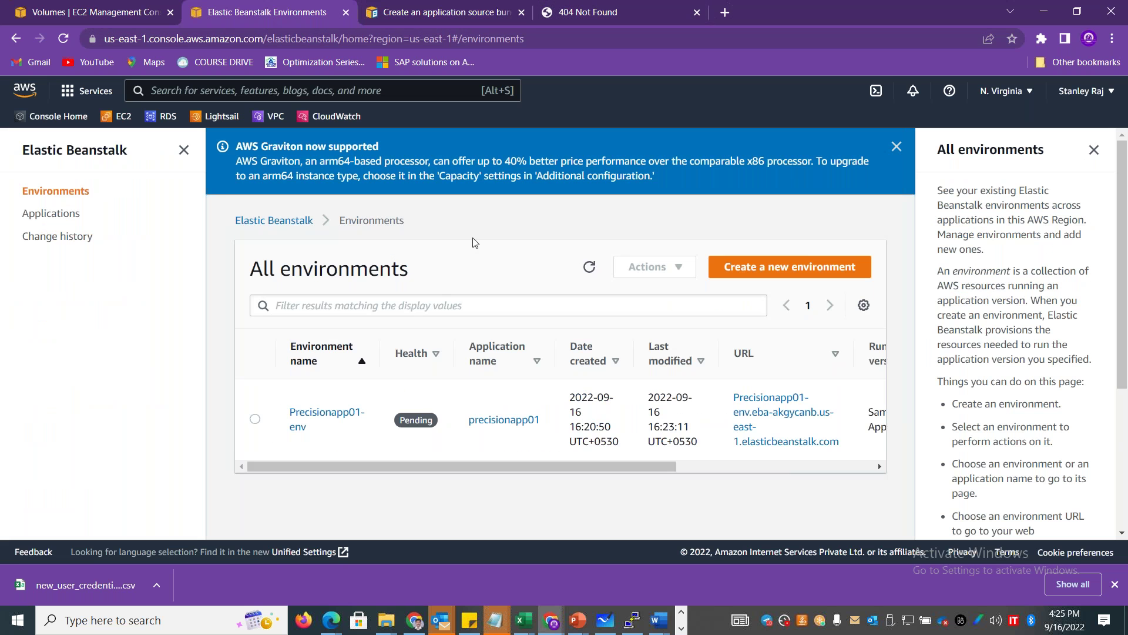
click(597, 271)
click(606, 12)
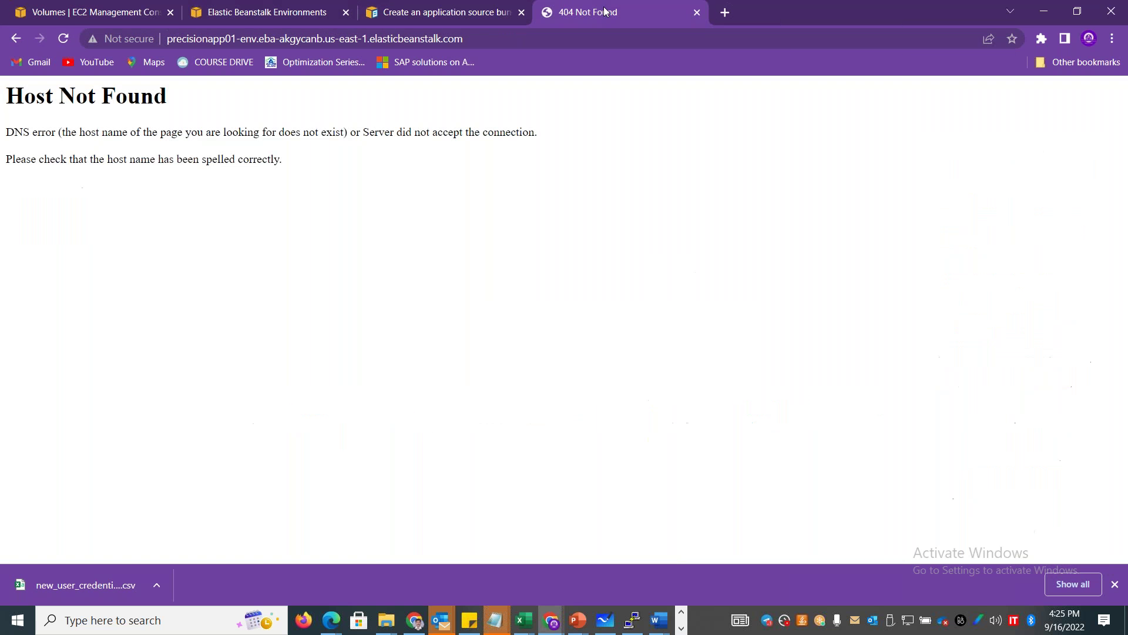
click(496, 46)
key(Return)
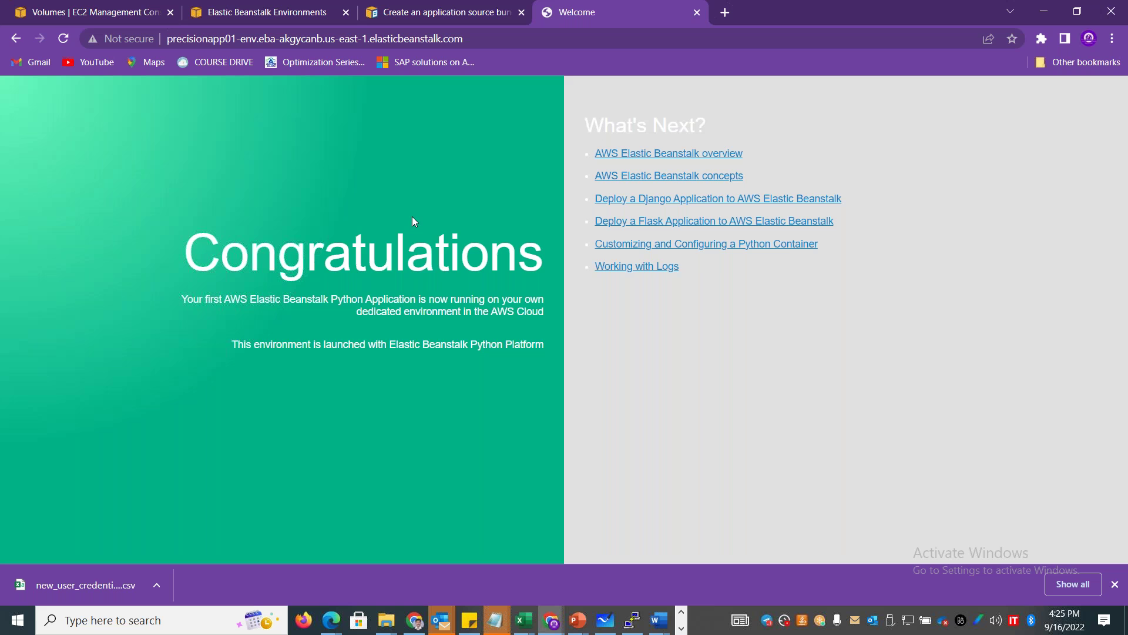
drag(249, 299, 412, 311)
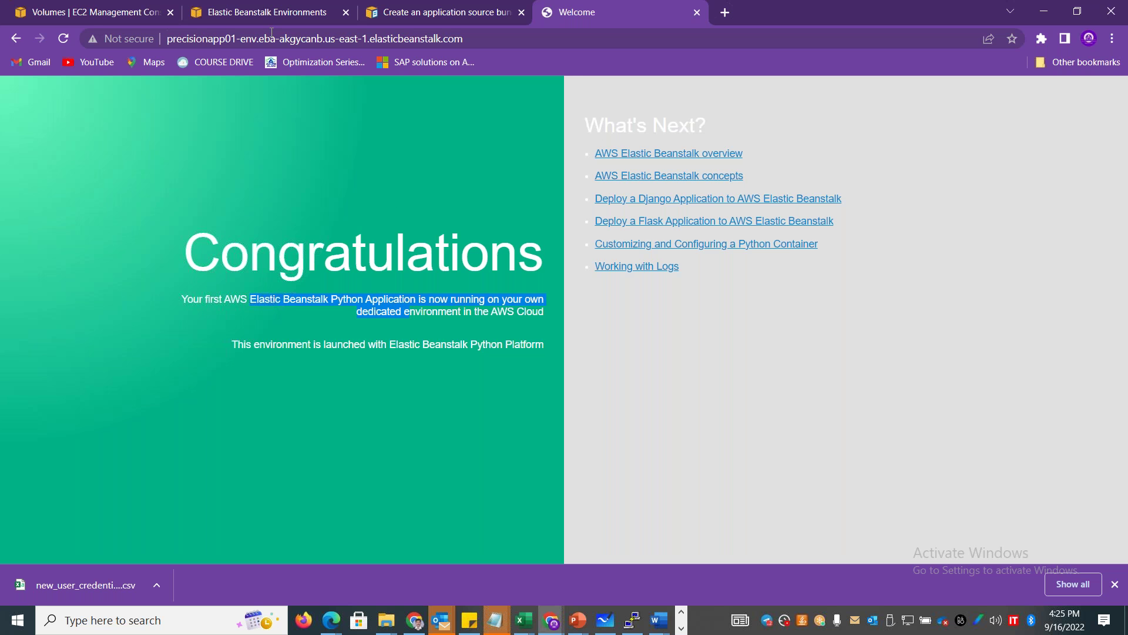
click(252, 15)
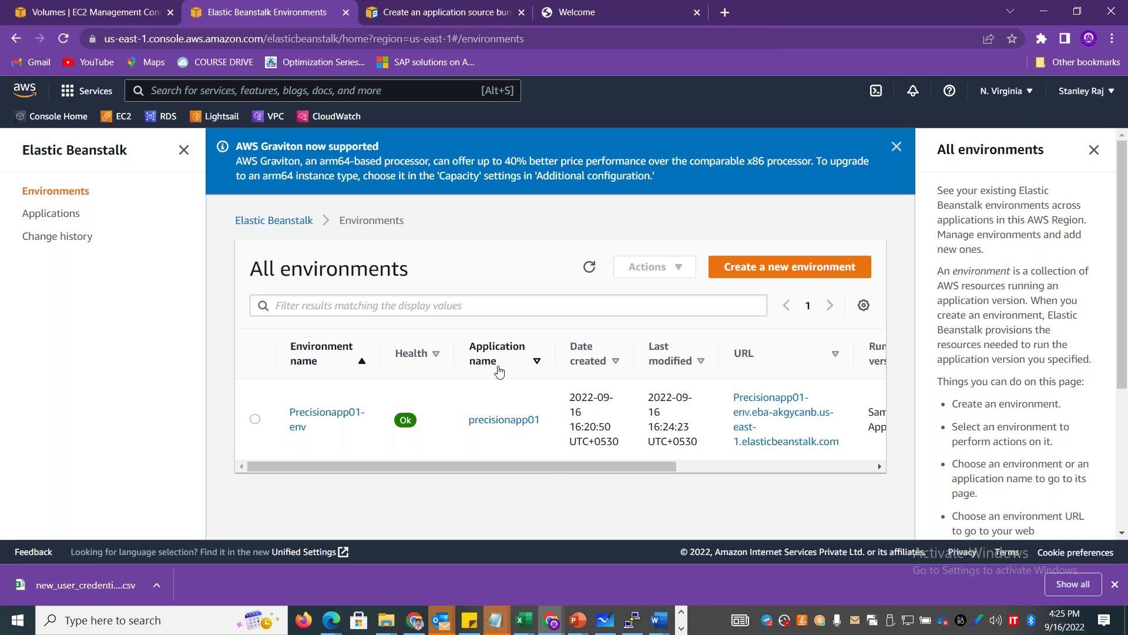
Check the Platform column shows Python 3.8, then open the Precisionapp01-env dashboard.
mouse_move(567, 463)
mouse_down()
mouse_move(744, 473)
mouse_move(767, 485)
mouse_move(557, 470)
mouse_up()
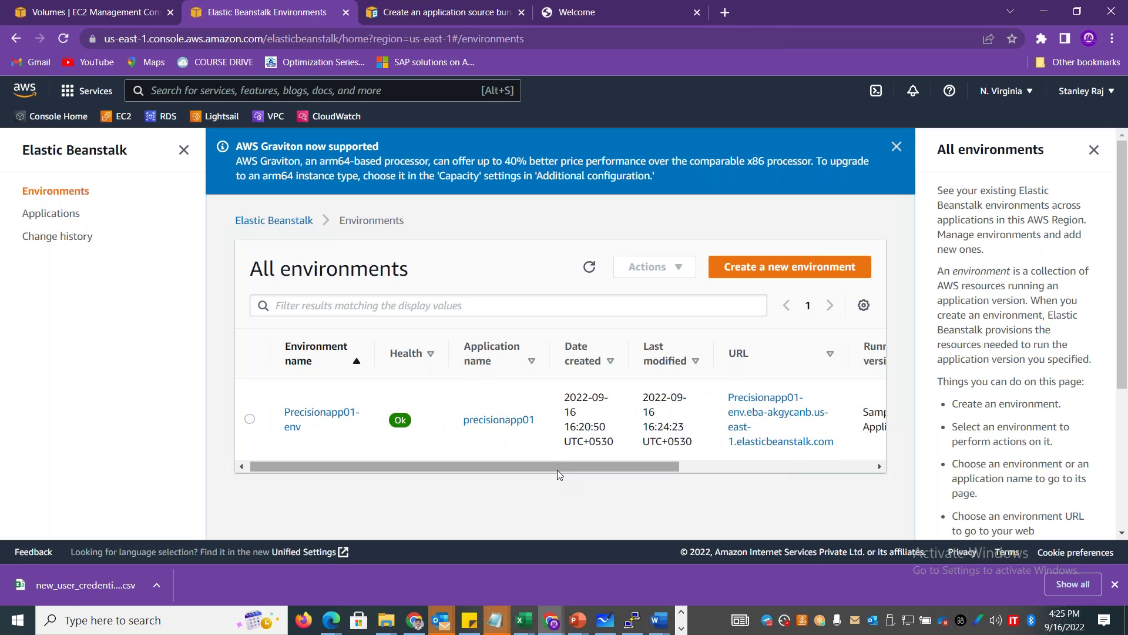
drag(653, 467, 845, 475)
drag(753, 391, 703, 388)
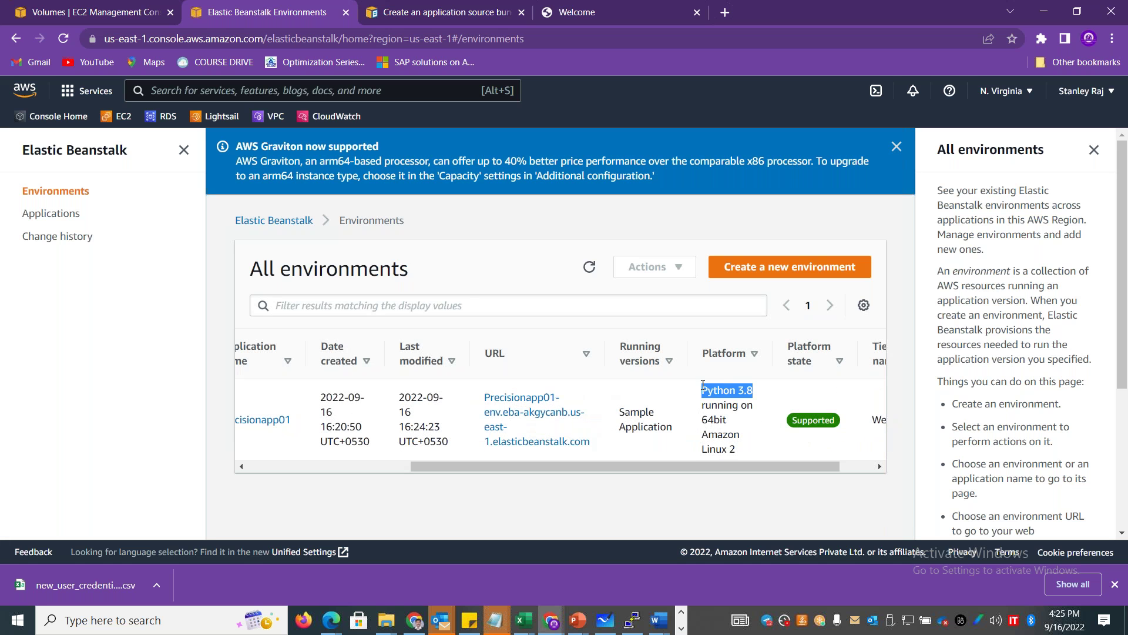
click(741, 454)
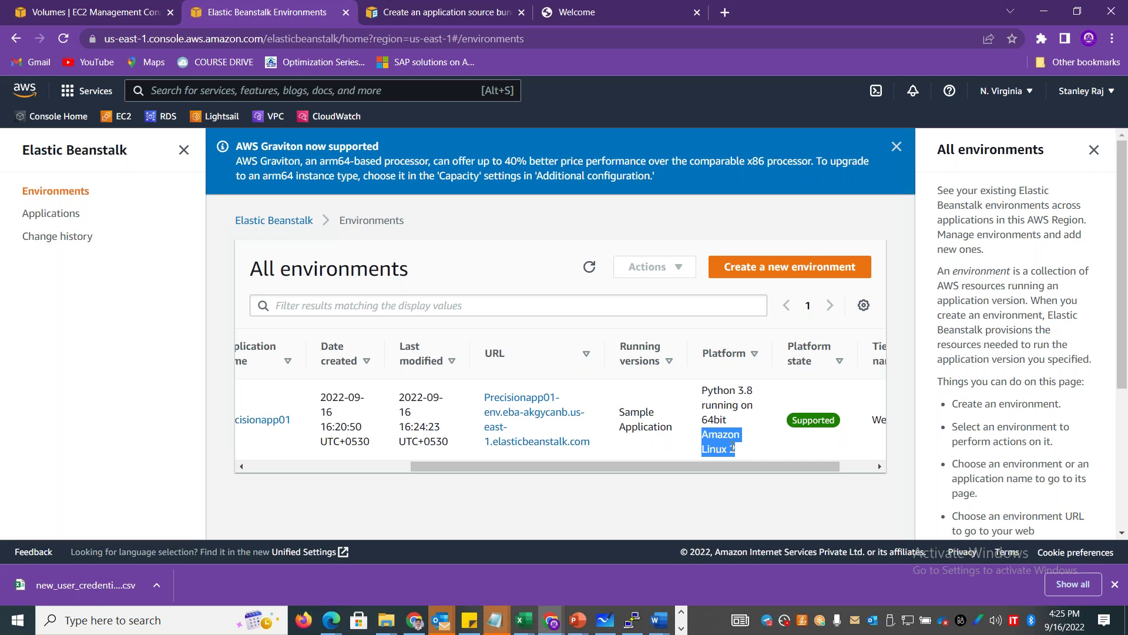
drag(709, 391, 756, 398)
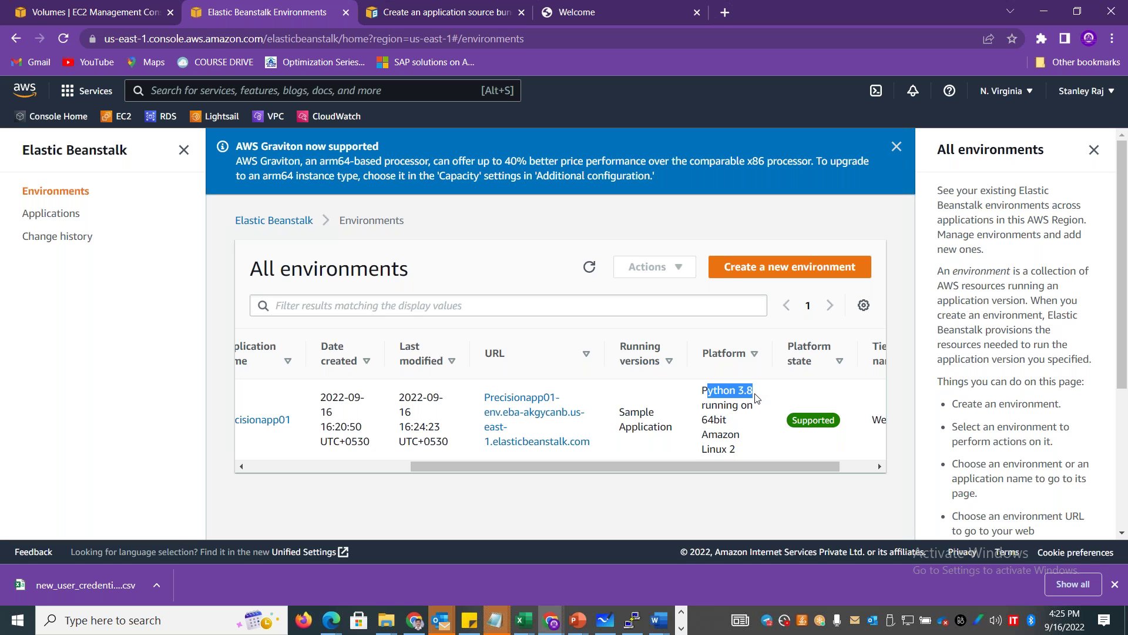
drag(519, 462, 291, 467)
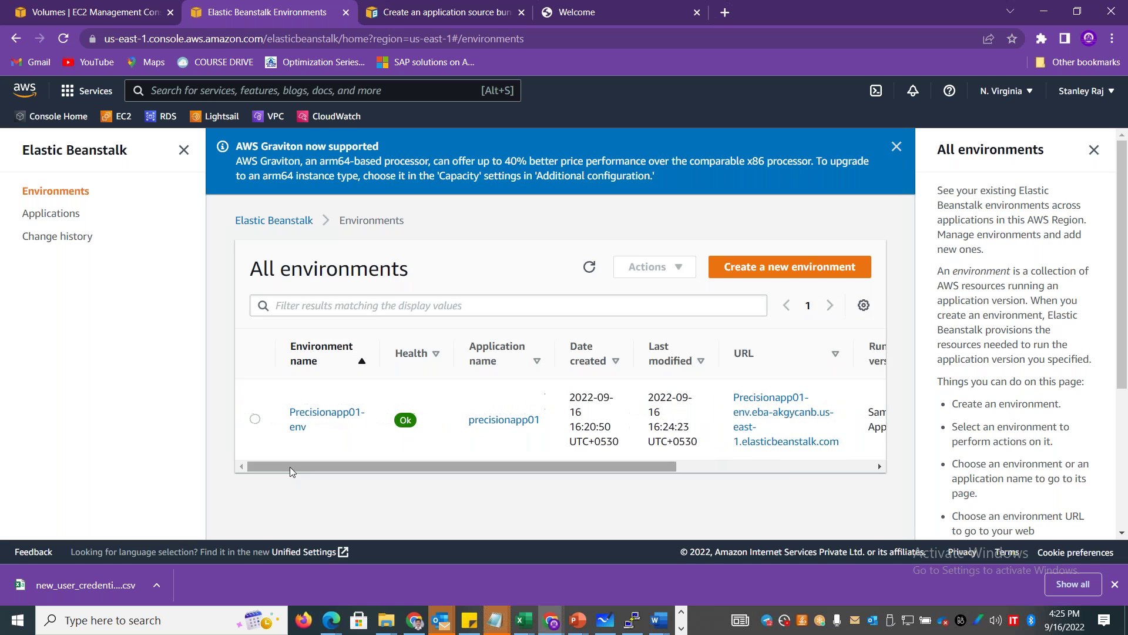
click(315, 424)
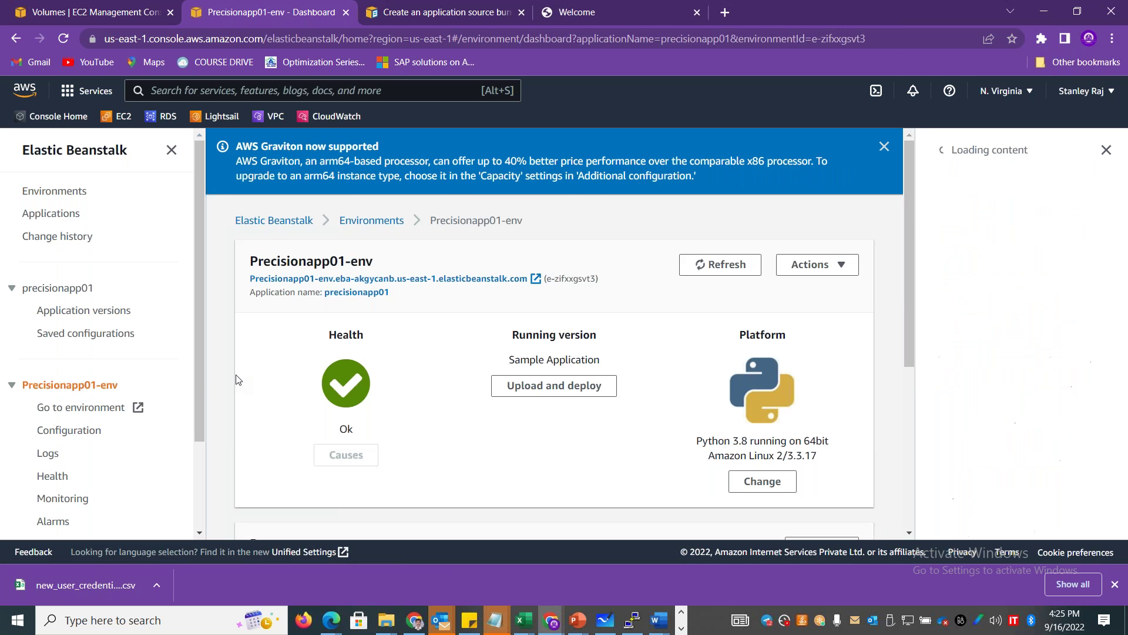
Review the Precisionapp01-env Actions menu, then go to the environment's Configuration page.
drag(367, 335, 315, 341)
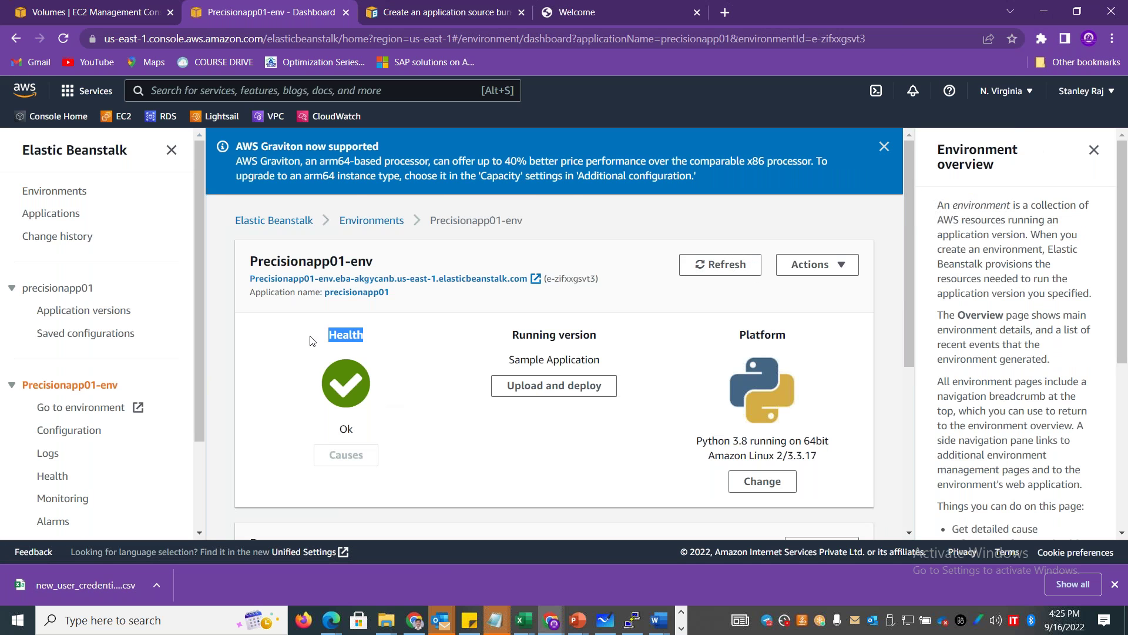
drag(1124, 248, 1117, 304)
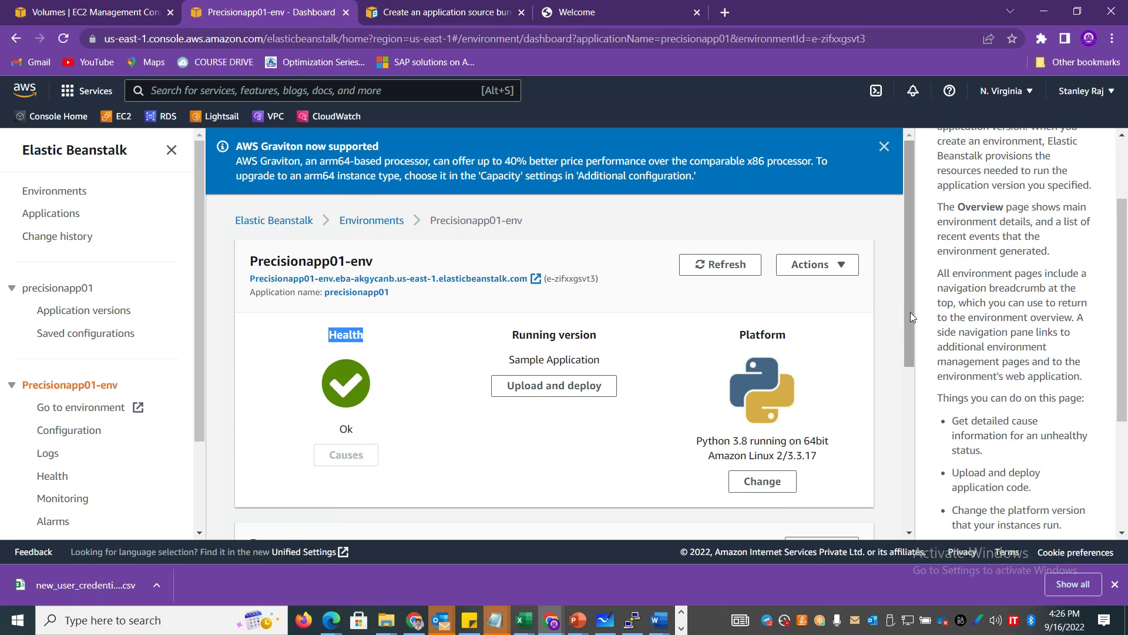
scroll(911, 313, down, 1)
click(814, 212)
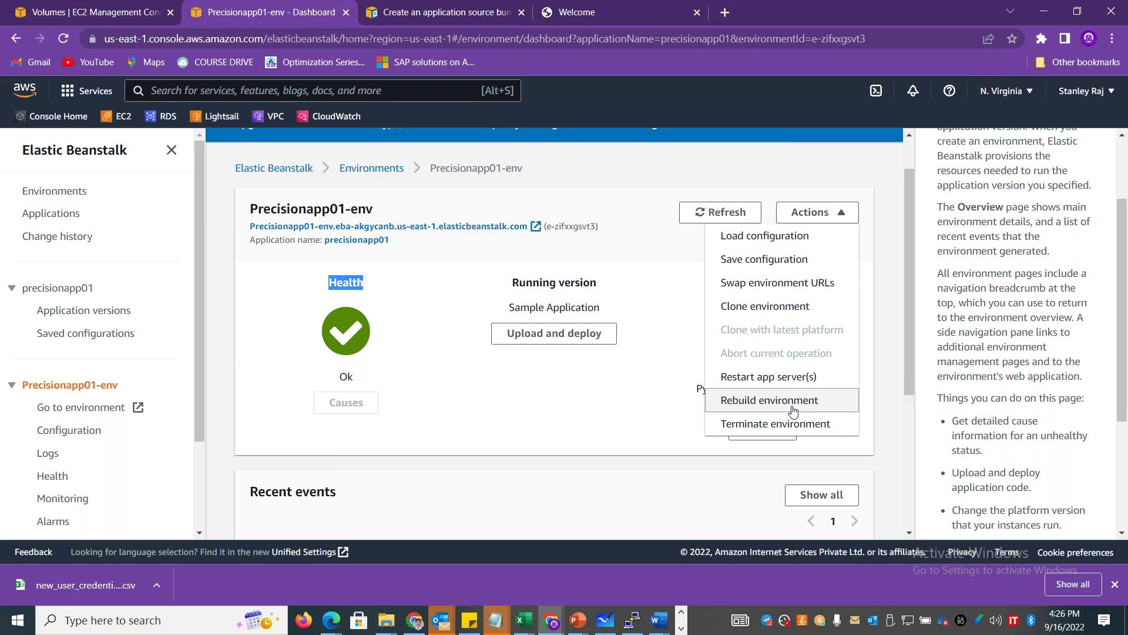
drag(197, 336, 200, 435)
click(69, 314)
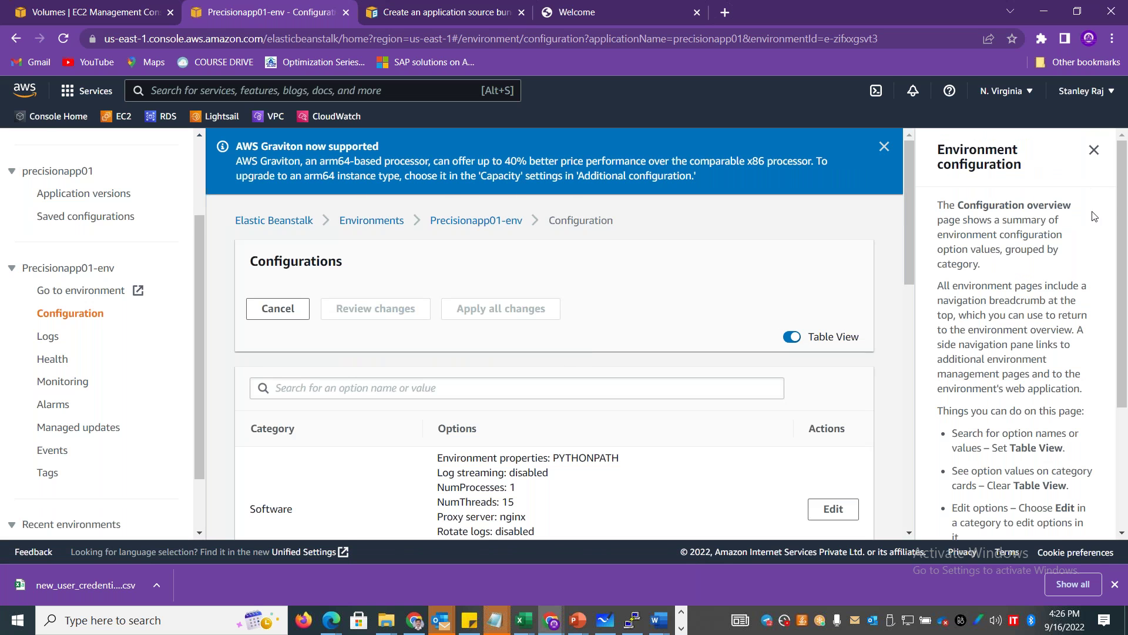
Scroll the configuration table, highlighting NumProcesses 1, NumThreads 15 and the 5-minute monitoring interval.
drag(911, 216, 910, 296)
drag(520, 293, 447, 280)
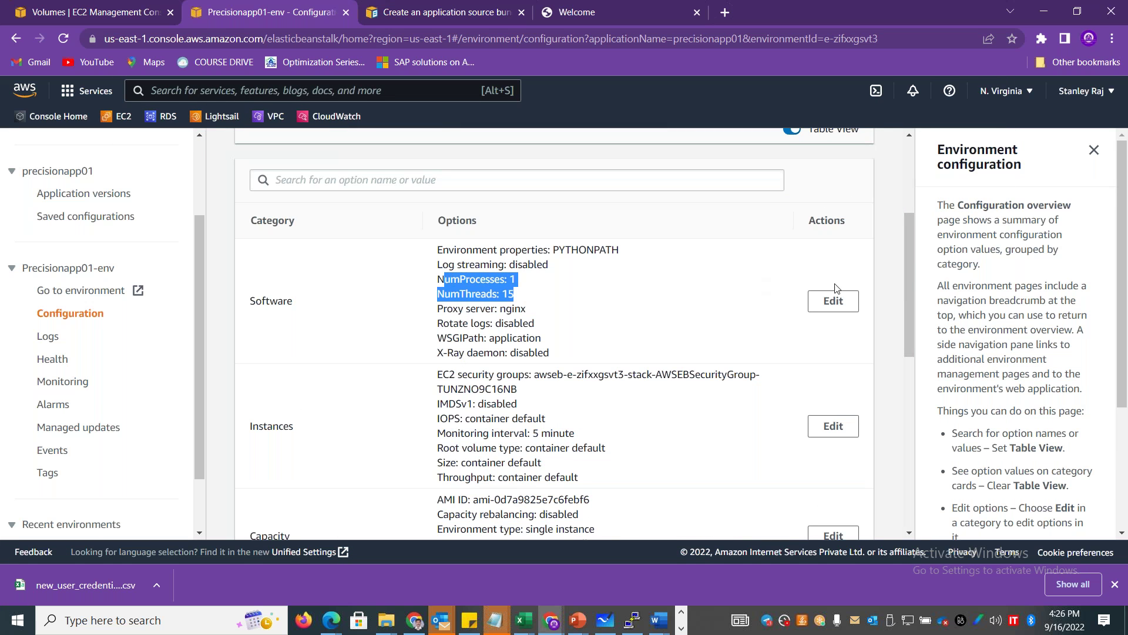
drag(907, 283, 907, 294)
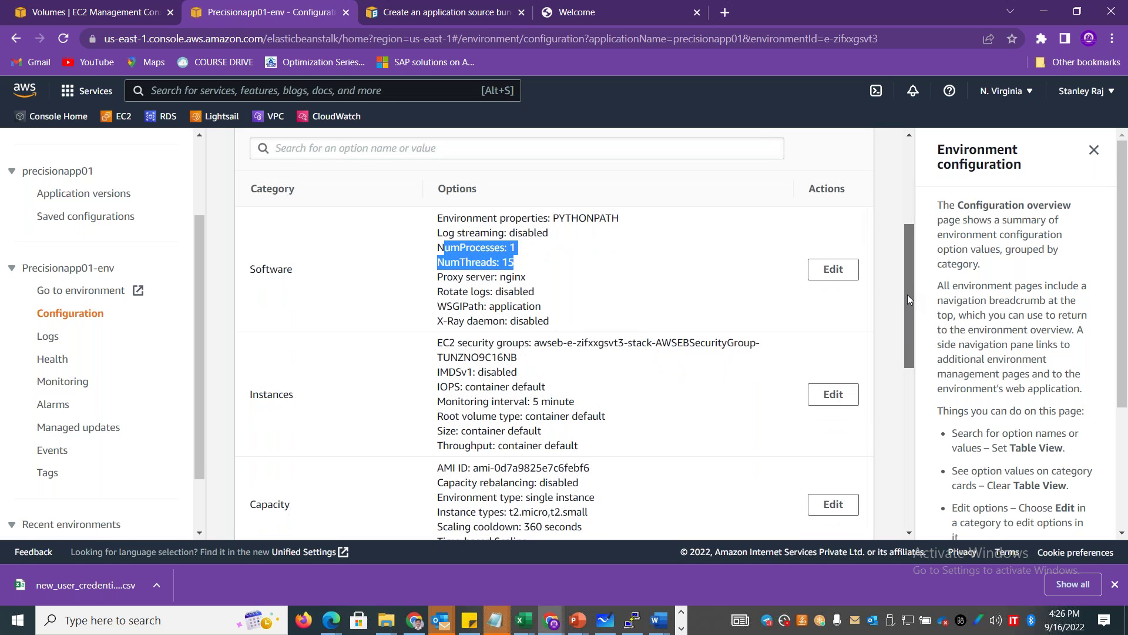
drag(907, 294, 907, 323)
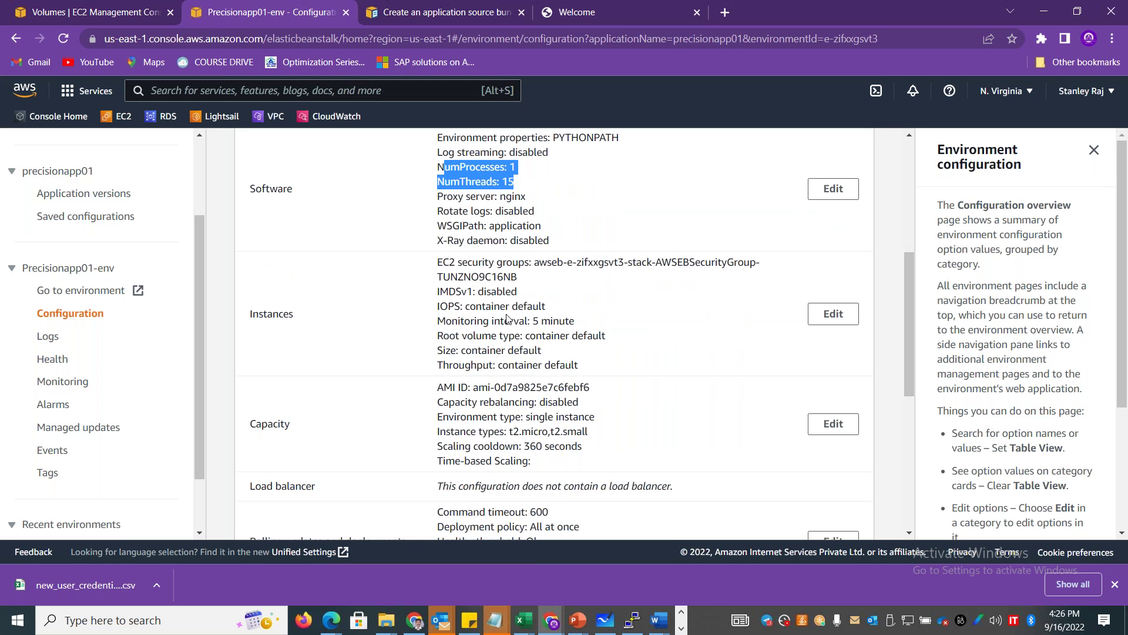
drag(574, 321, 473, 320)
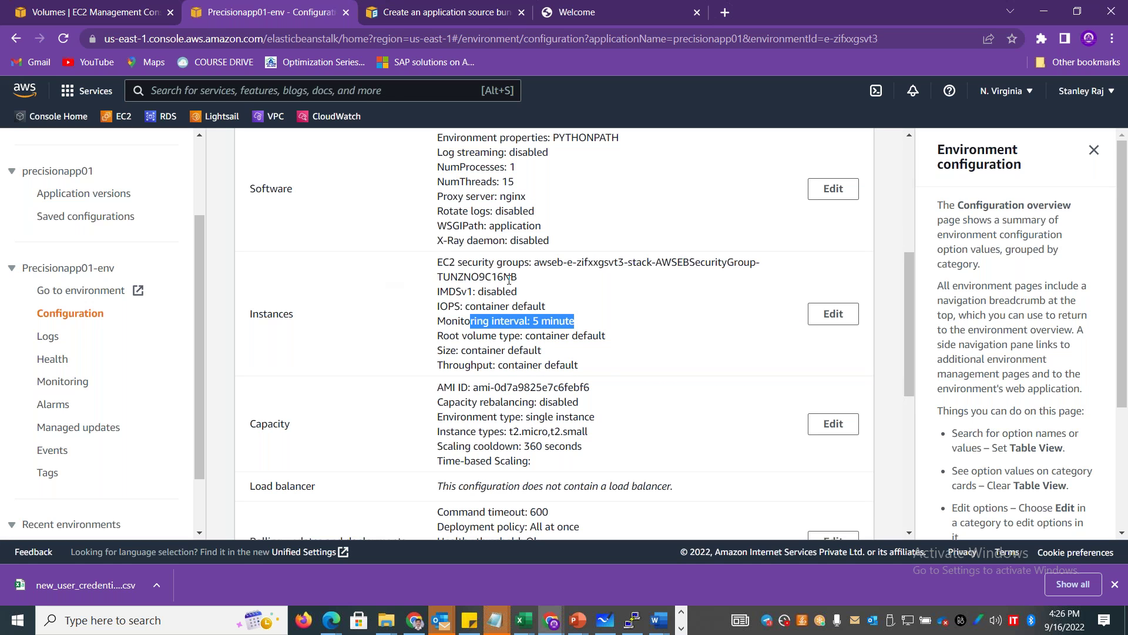
drag(911, 328, 910, 206)
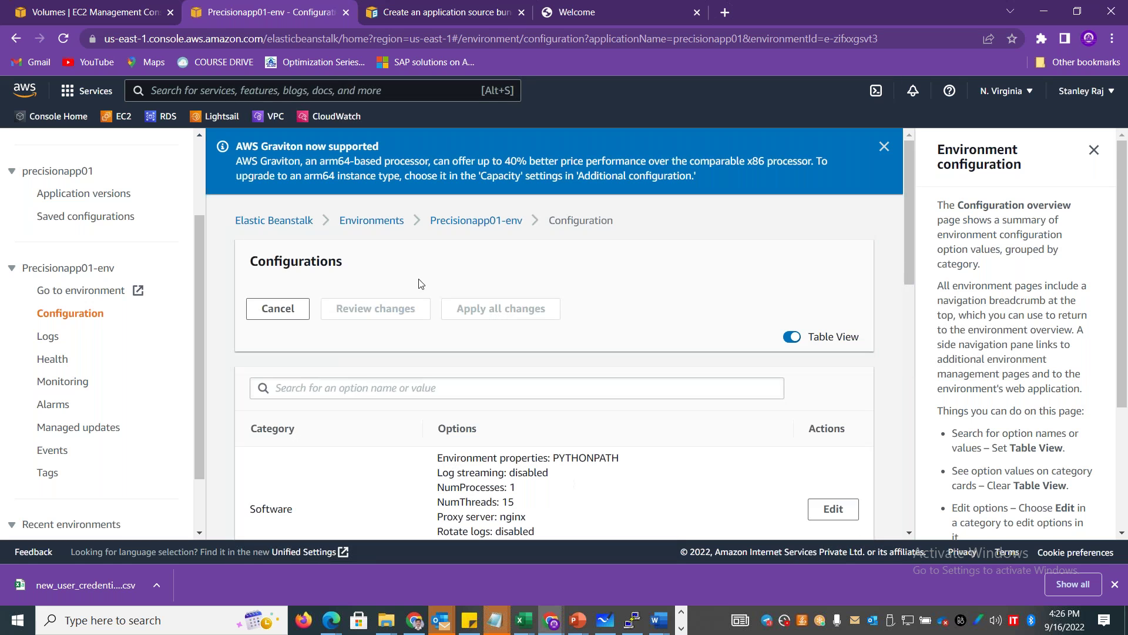
Browse the Logs, Health, Alarms and Managed updates pages, then return to the Precisionapp01-env dashboard.
click(49, 336)
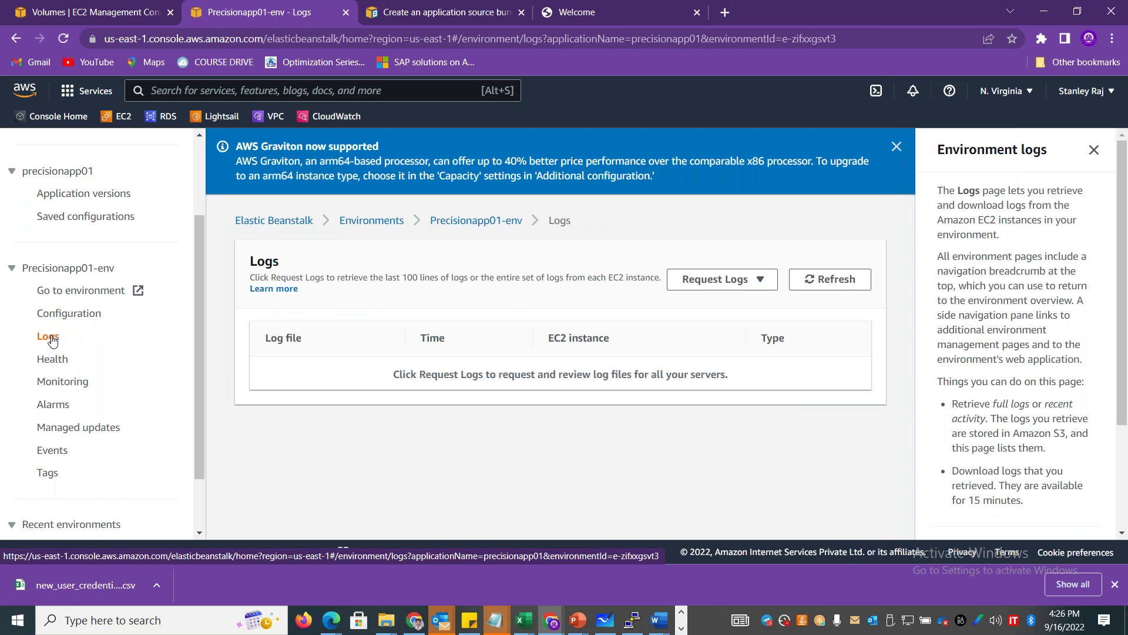
drag(198, 314, 200, 334)
click(42, 328)
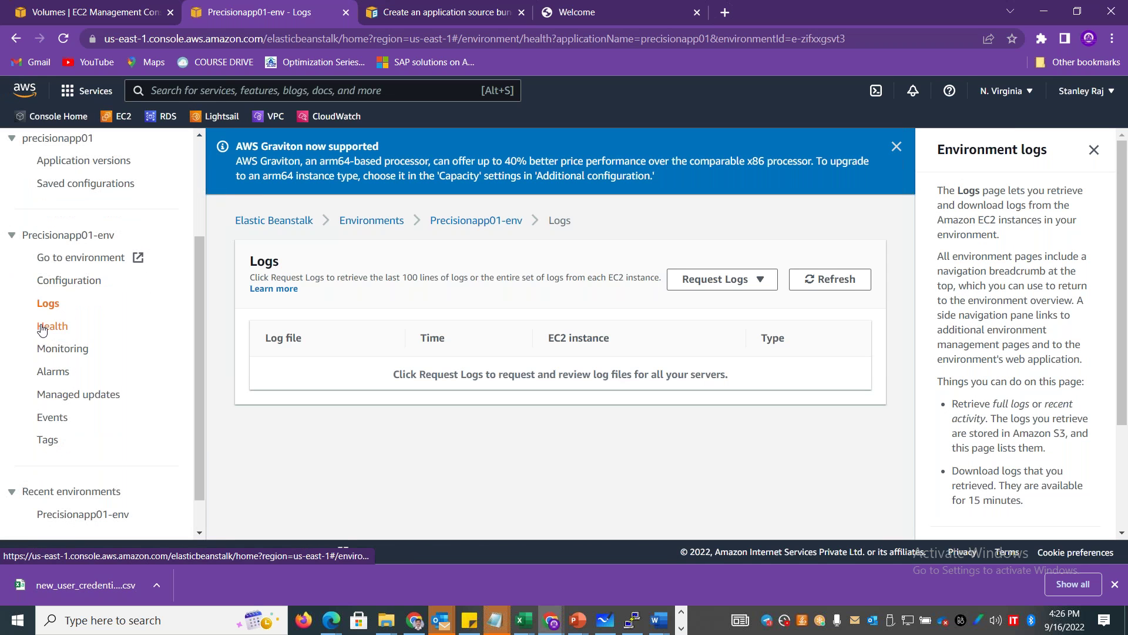
click(63, 350)
click(54, 372)
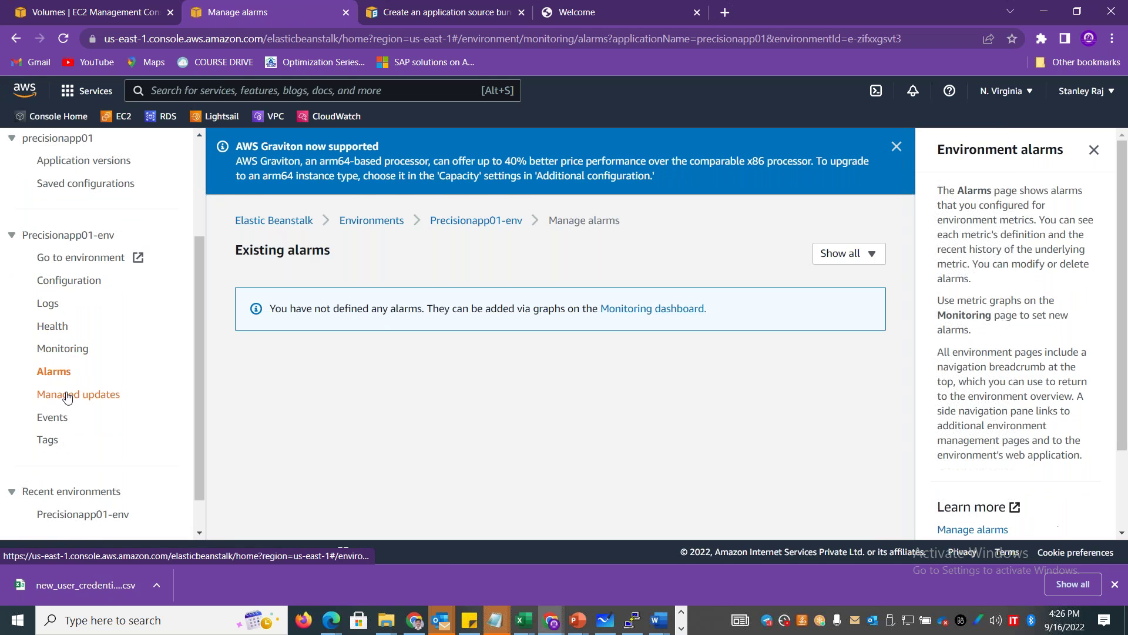
click(57, 394)
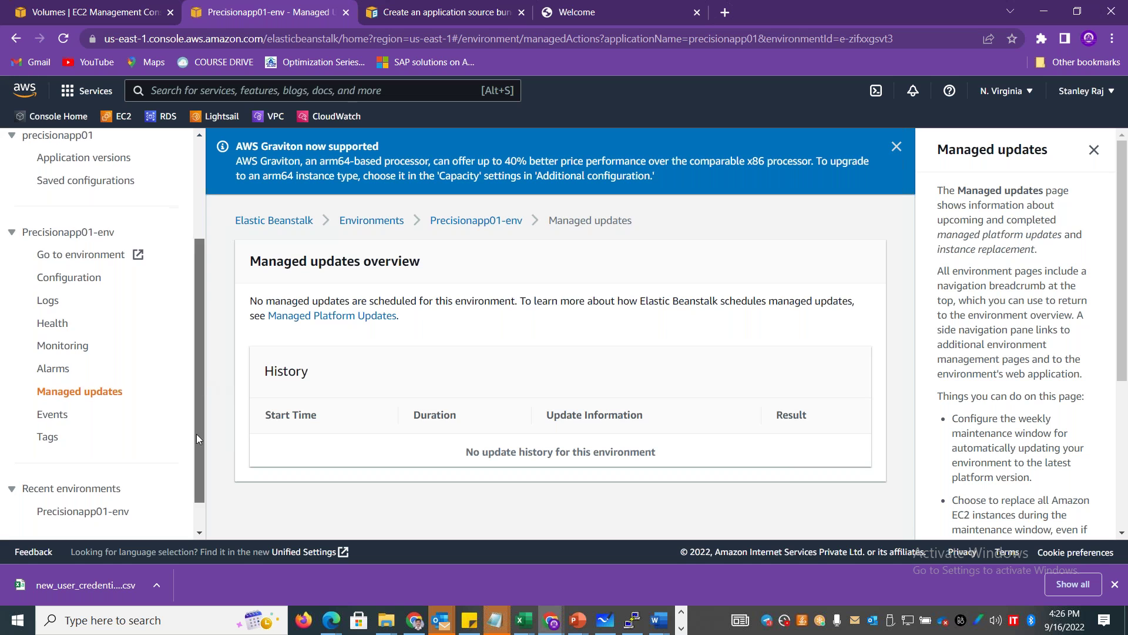
scroll(197, 433, down, 1)
click(82, 473)
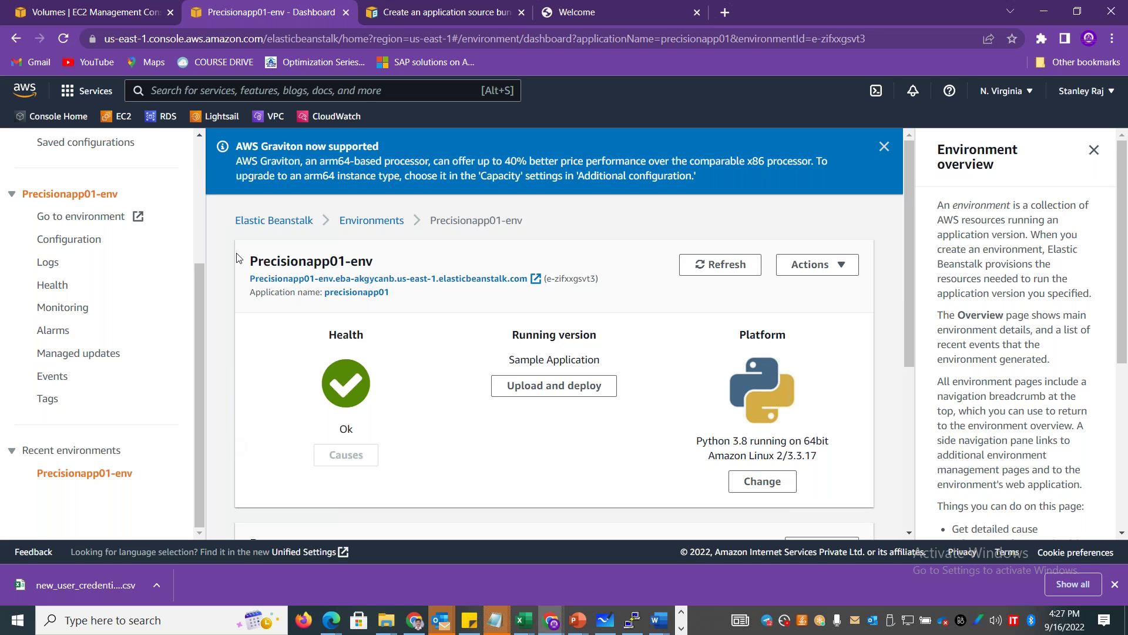
Check Logs and Health, review monitoring metrics (3.4% CPU, 233KB in, 76KB out), then list all environments.
click(51, 268)
click(55, 288)
click(62, 312)
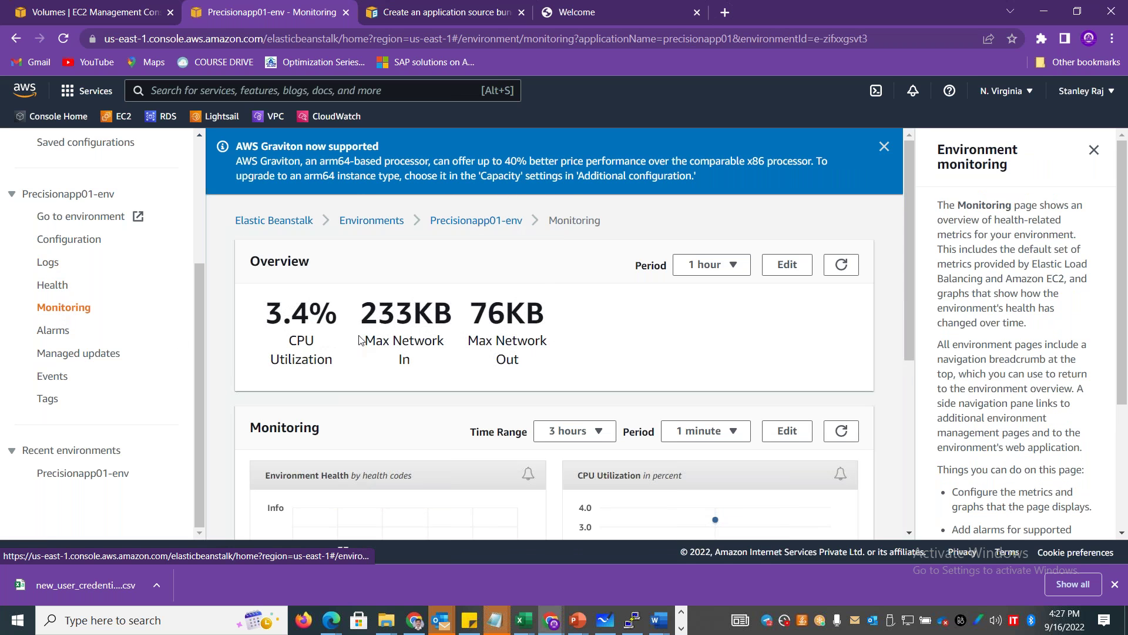
drag(270, 312, 570, 365)
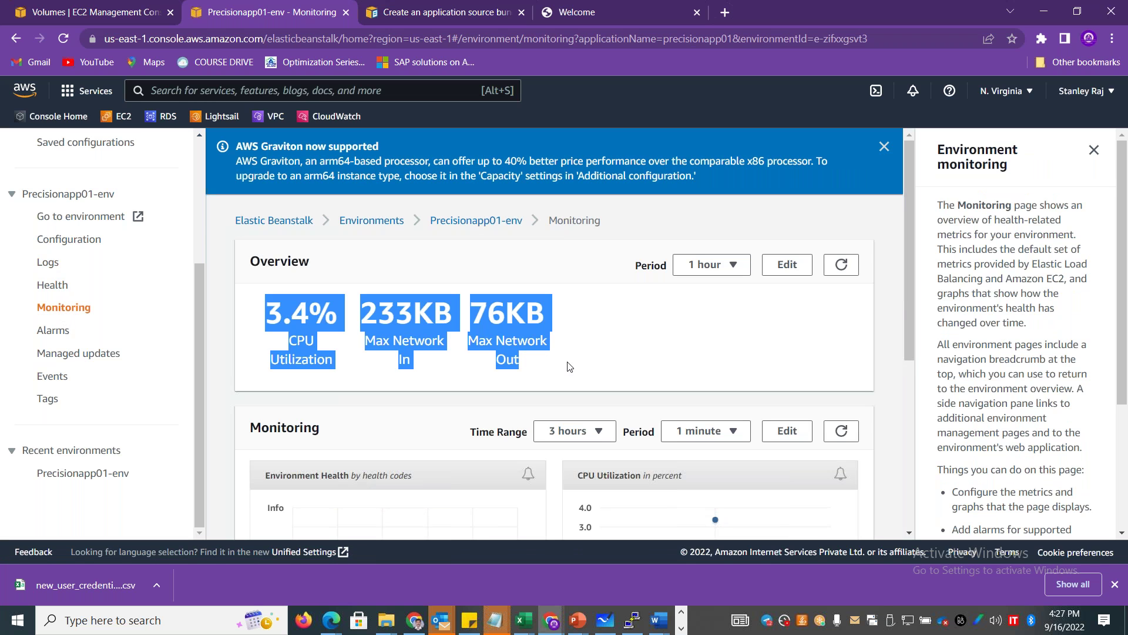
click(742, 337)
drag(345, 322, 254, 328)
drag(377, 313, 525, 312)
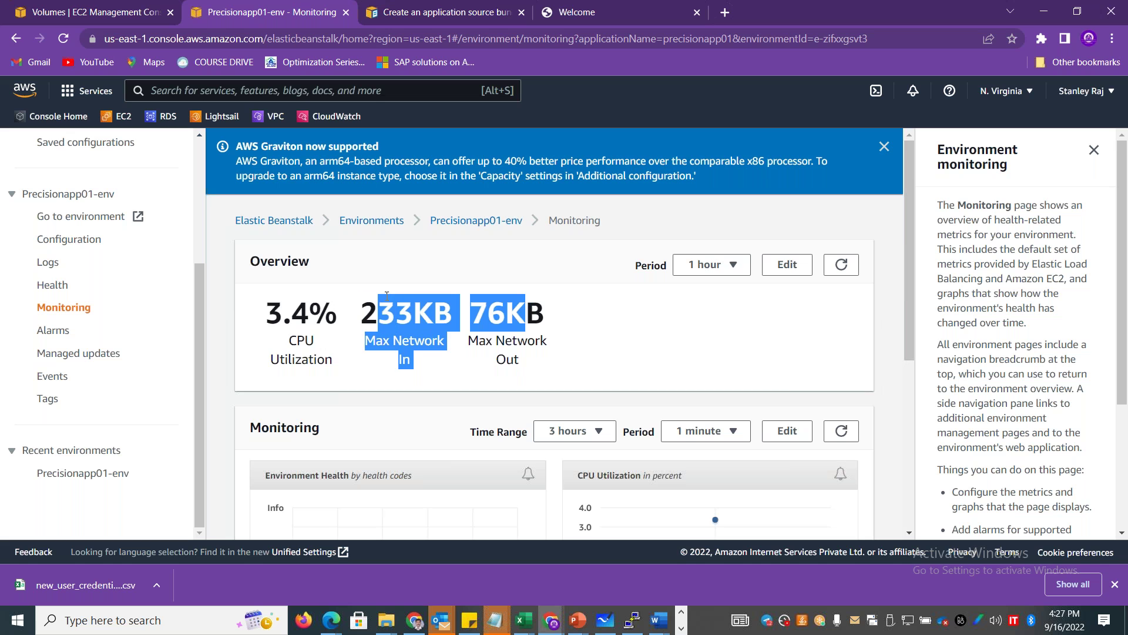
drag(909, 263, 910, 223)
drag(199, 388, 196, 224)
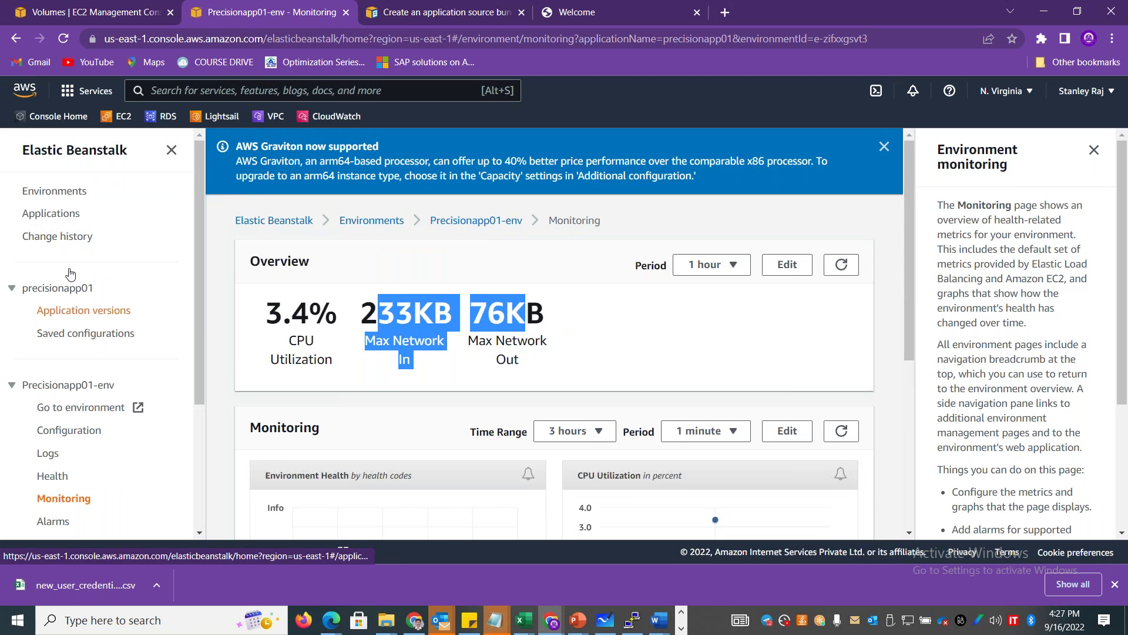
click(64, 192)
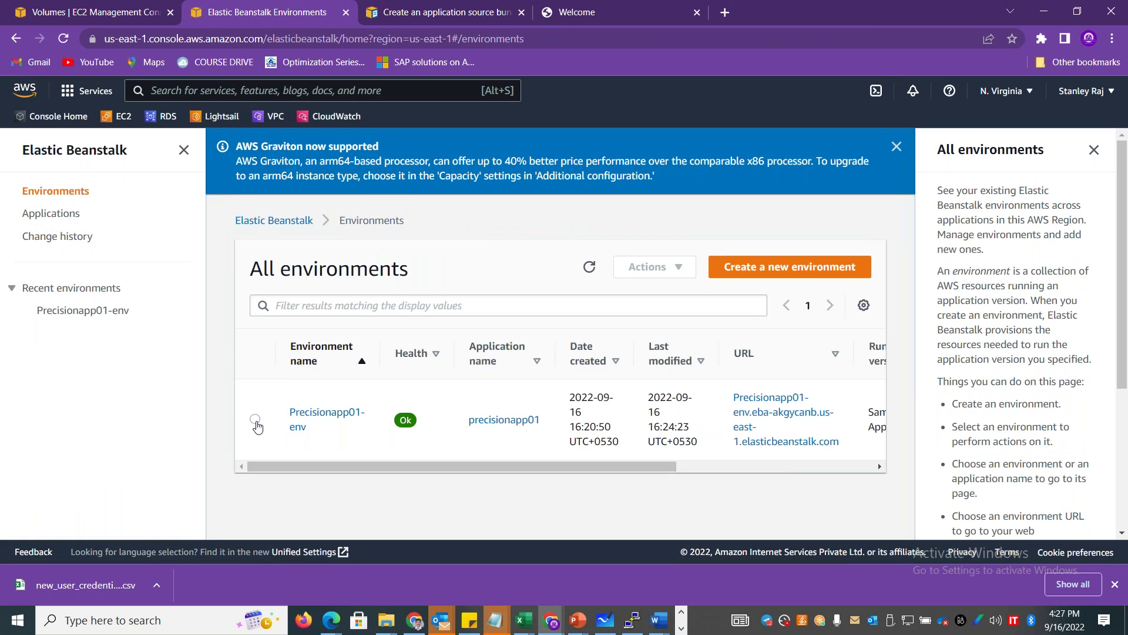
Terminate Precisionapp01-env, confirming by pasting the environment name into the confirmation field.
click(255, 419)
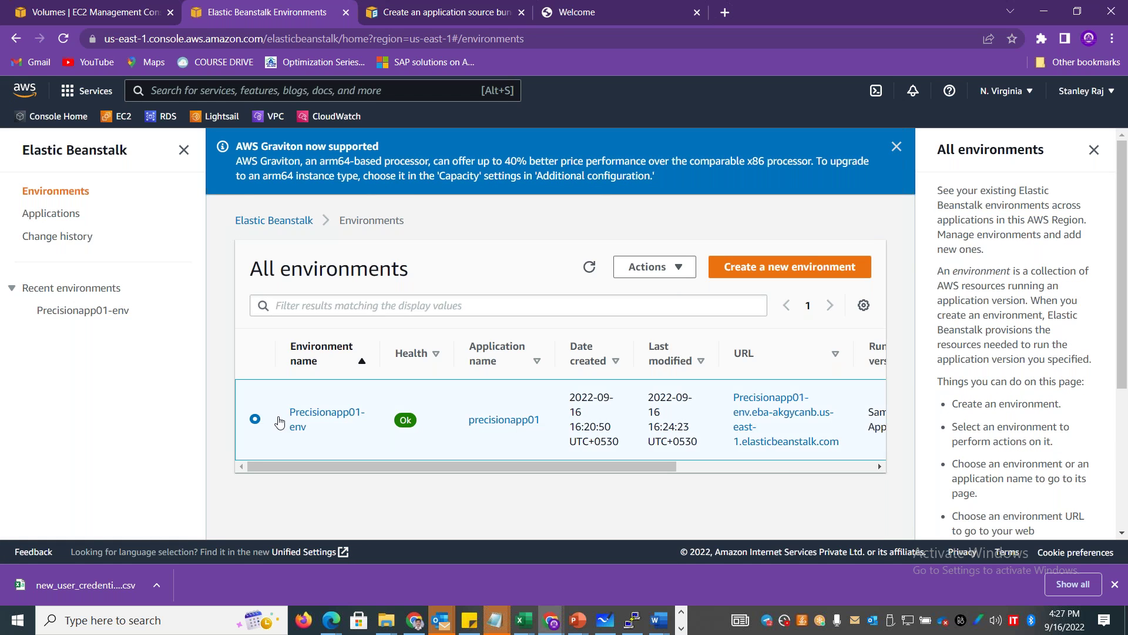
click(680, 270)
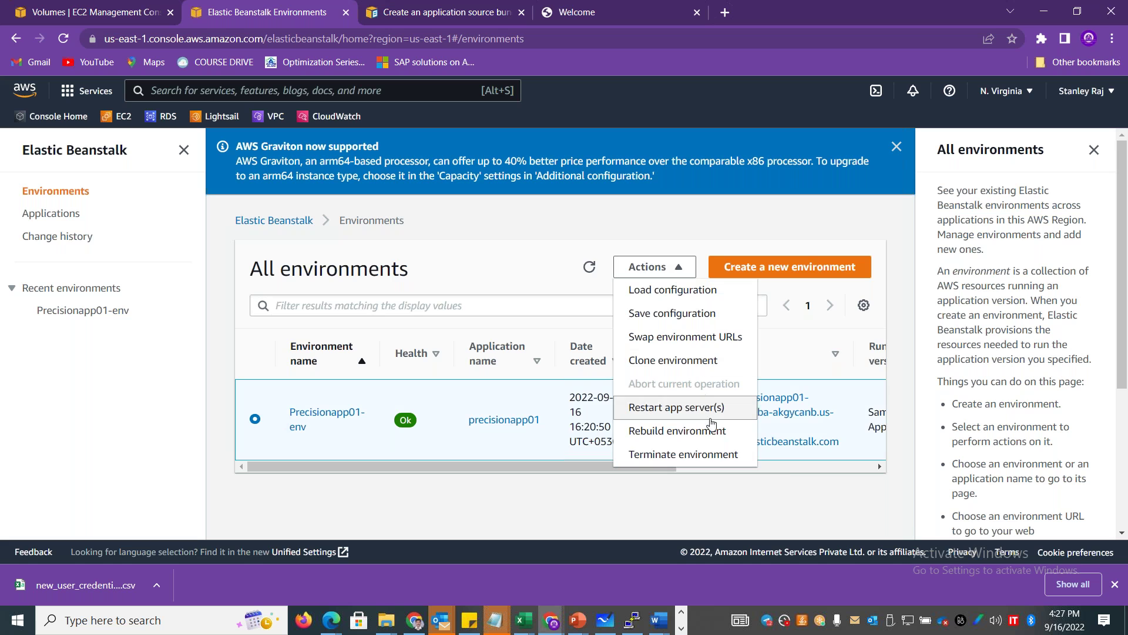
click(691, 459)
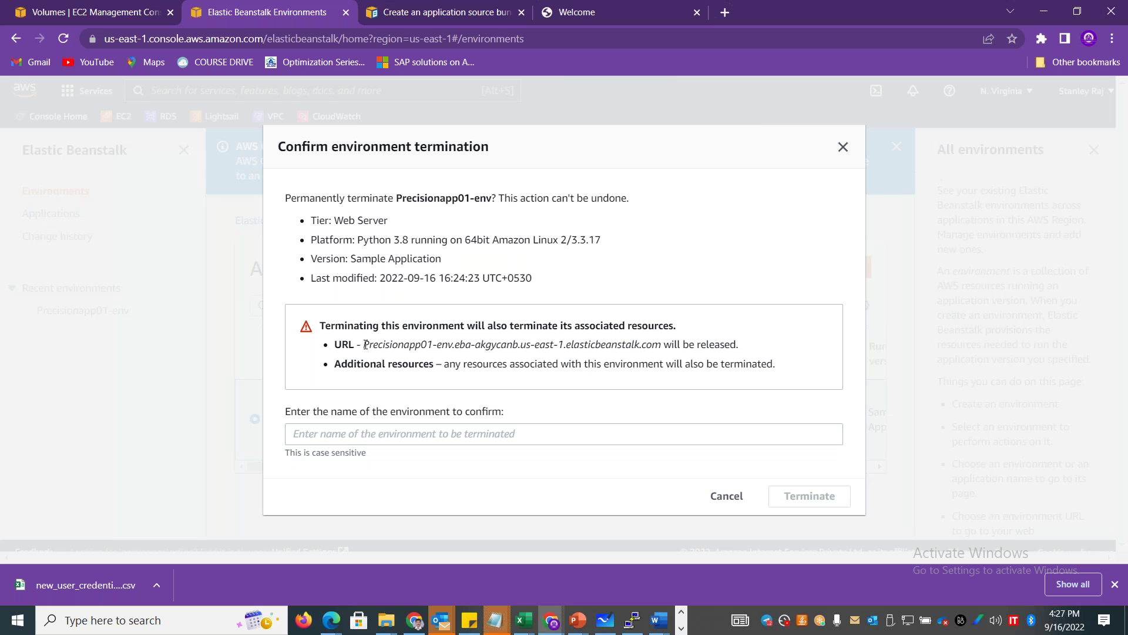
drag(365, 345, 651, 348)
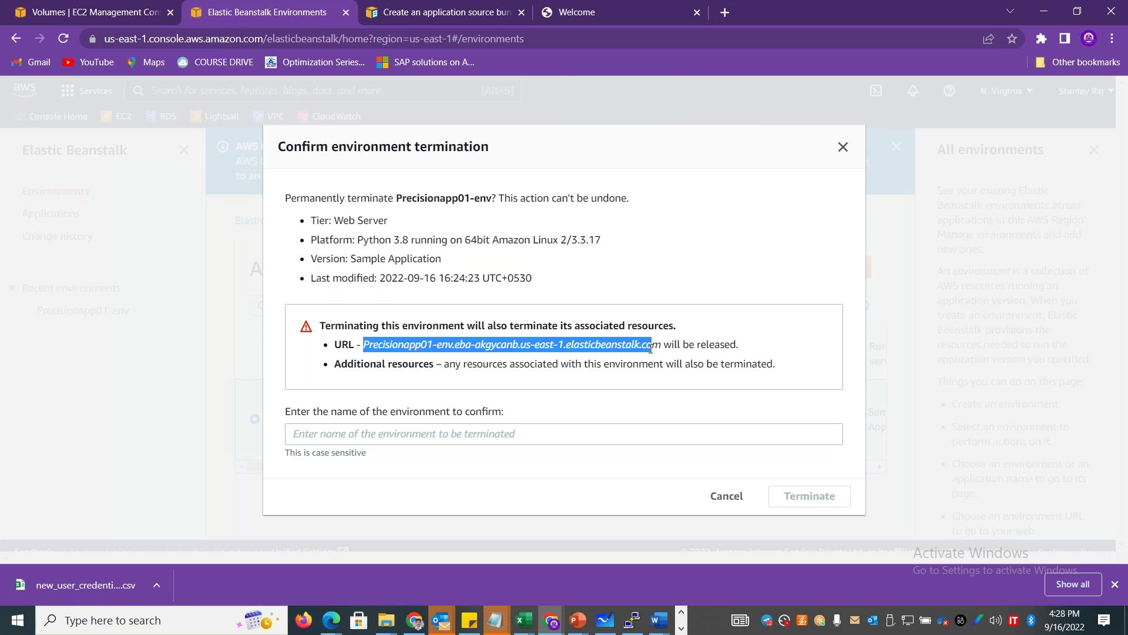
drag(398, 198, 493, 196)
key(ctrl+c)
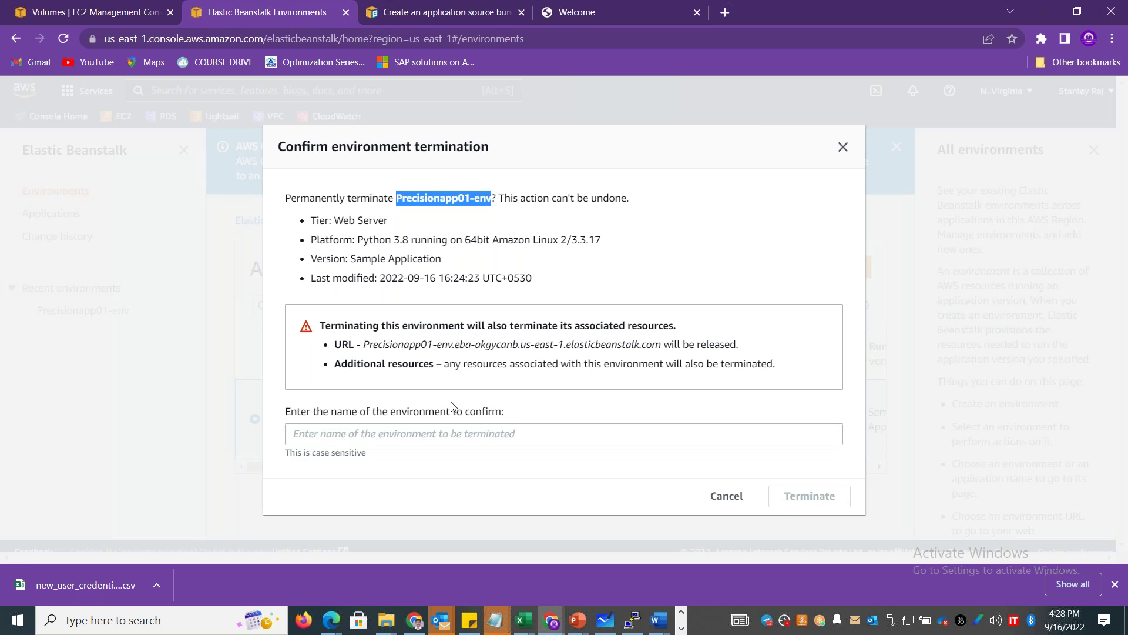
click(432, 433)
key(ctrl+v)
click(788, 494)
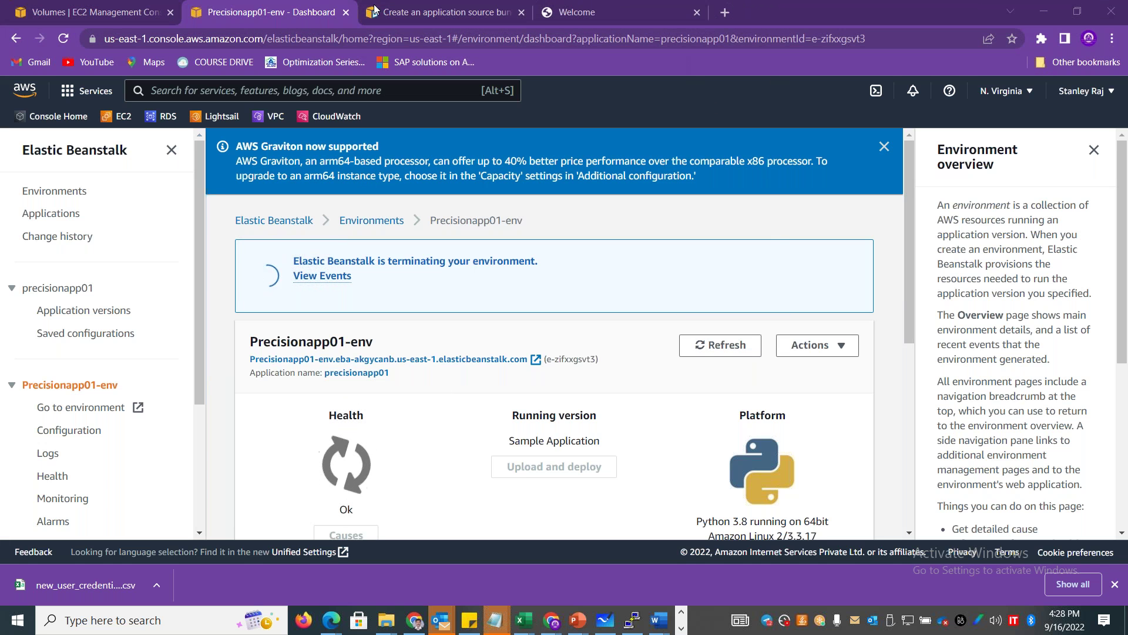
Open the Amazon RDS dashboard by searching 'RDS' from the EC2 tab.
click(119, 13)
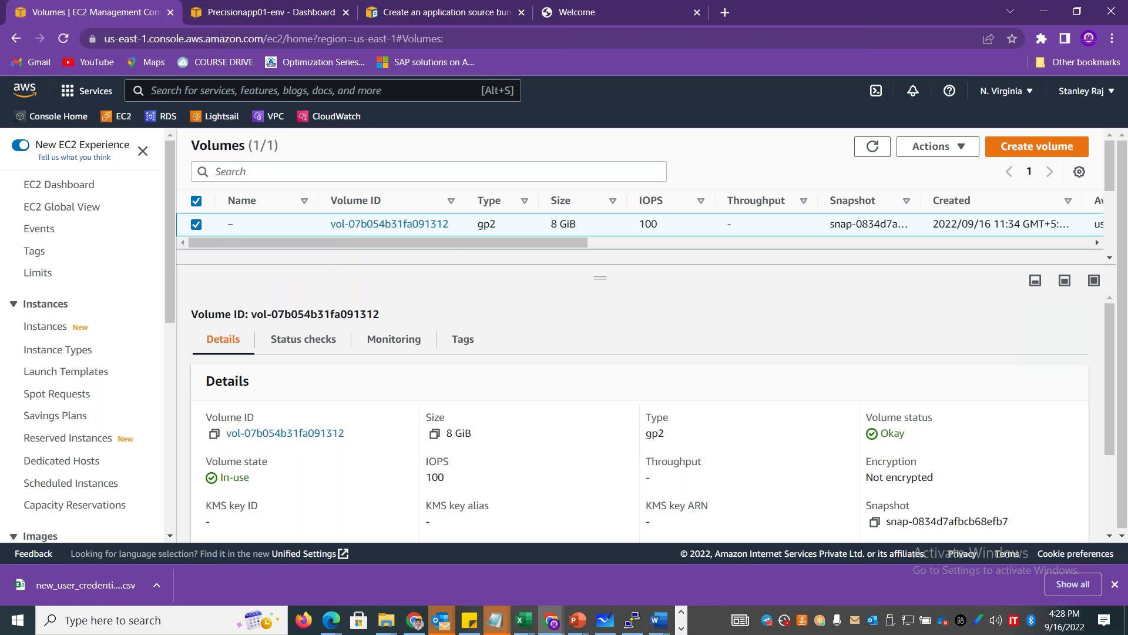
click(256, 90)
text(RDS)
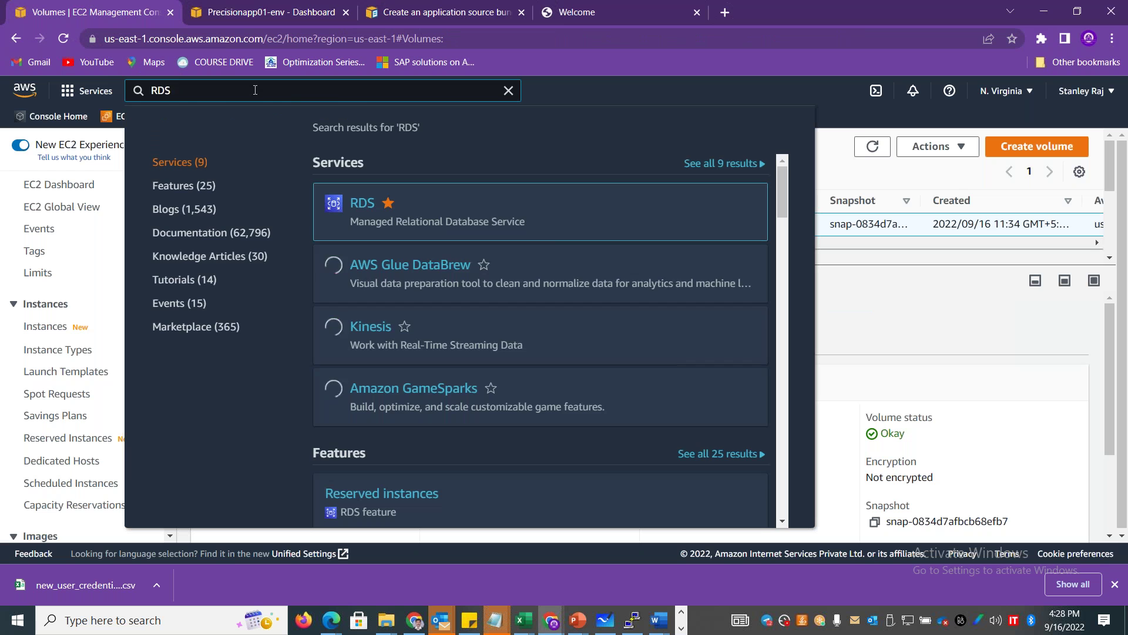
click(361, 203)
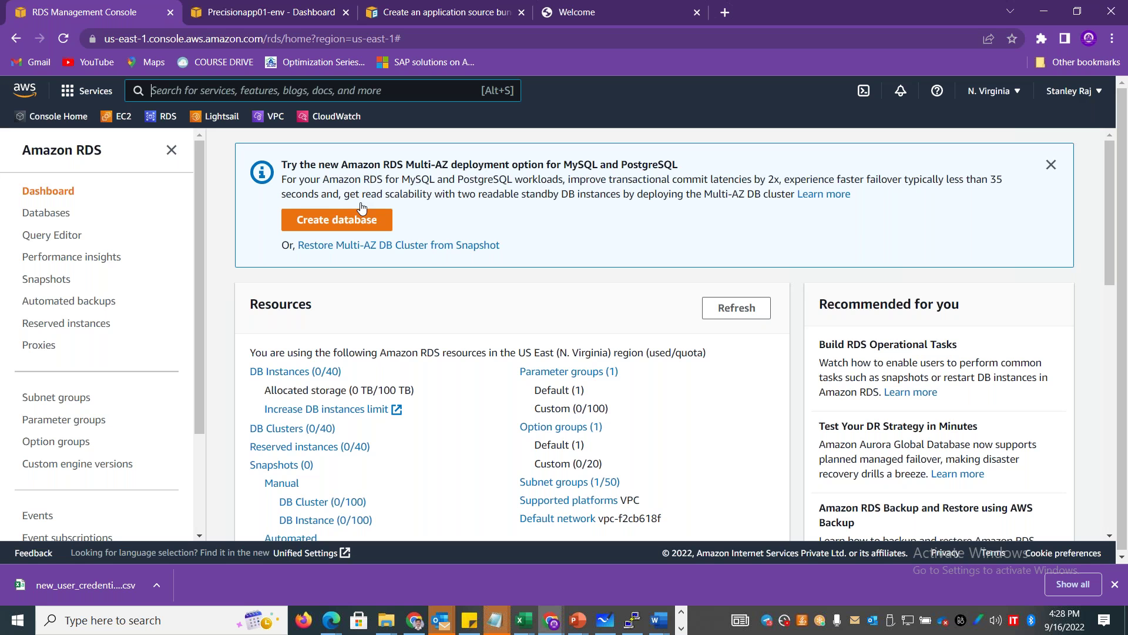
key(alt+Tab)
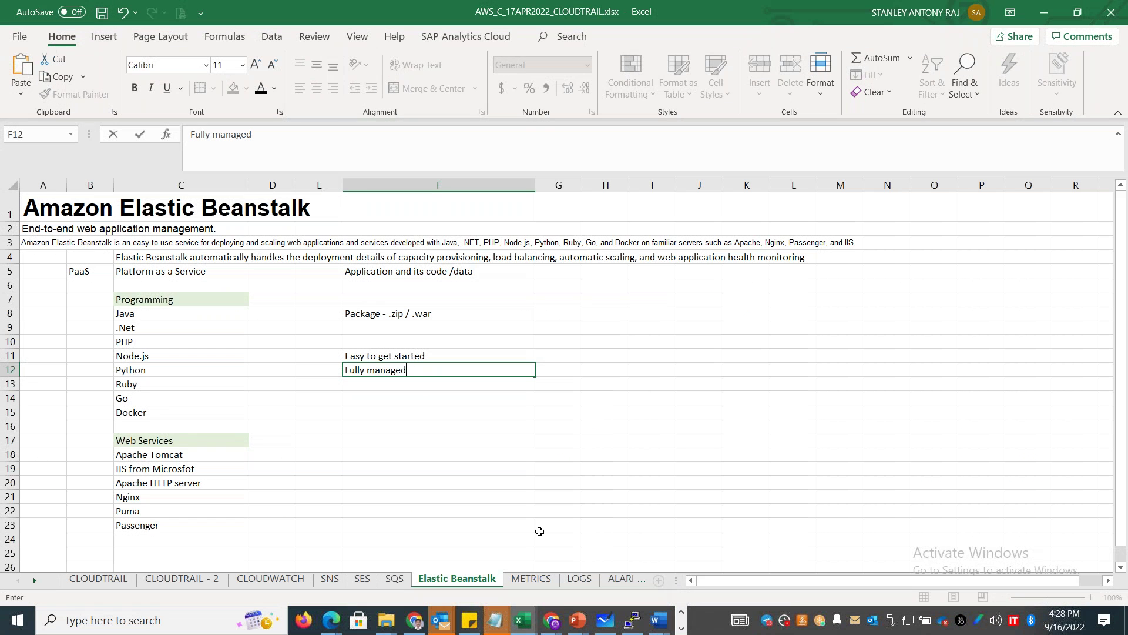
Add a new worksheet named RDS.
click(504, 524)
click(659, 581)
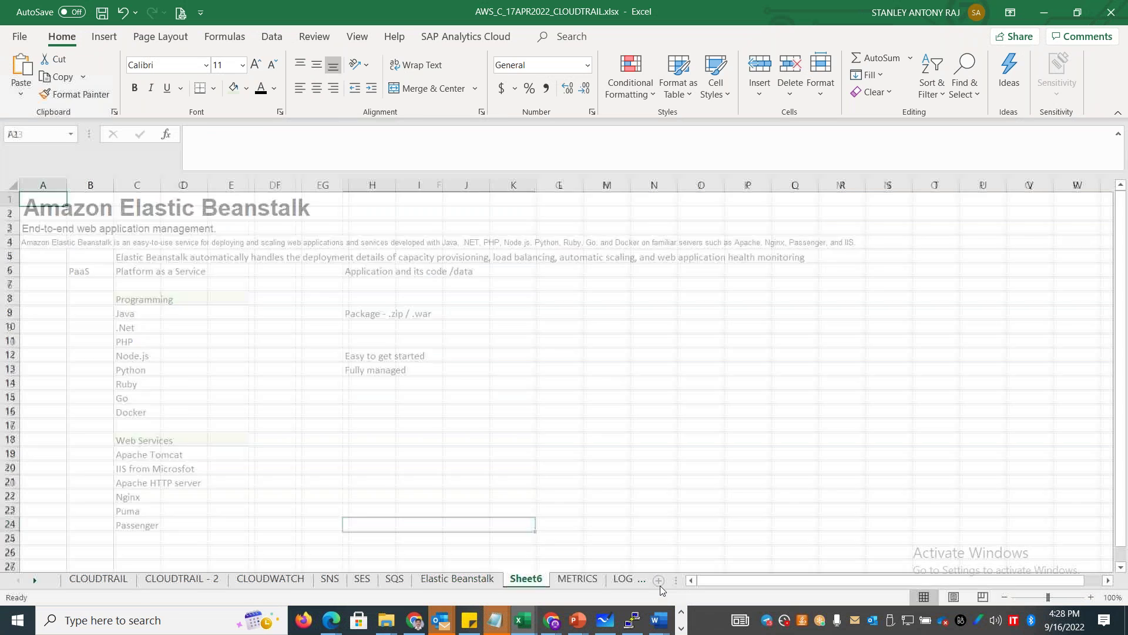
drag(518, 580, 510, 583)
double_click(511, 583)
text(RDS)
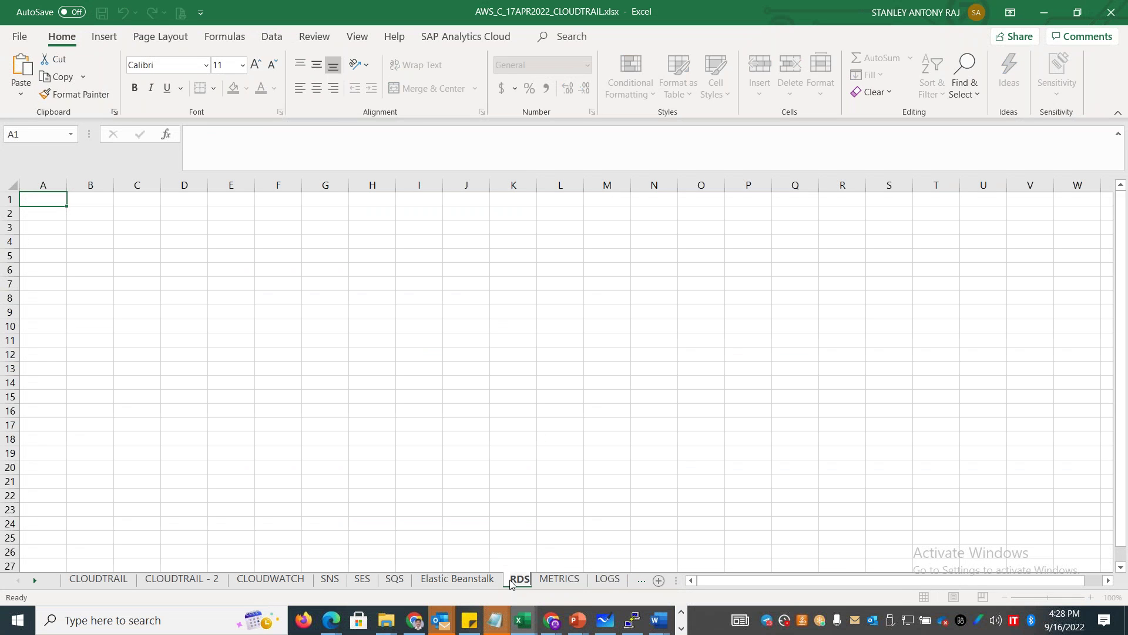
click(124, 266)
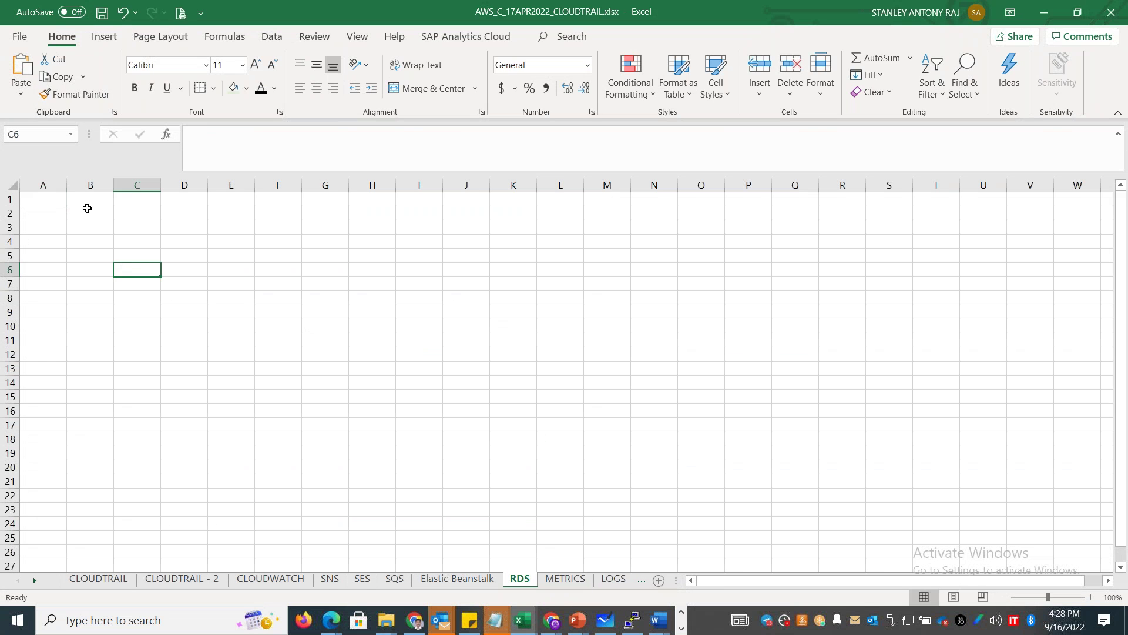
Widen columns A and B and enter RDS in A1 and 'Database as a Service' in B1.
click(83, 212)
drag(116, 193, 301, 188)
drag(70, 189, 266, 190)
click(87, 203)
text(RDS)
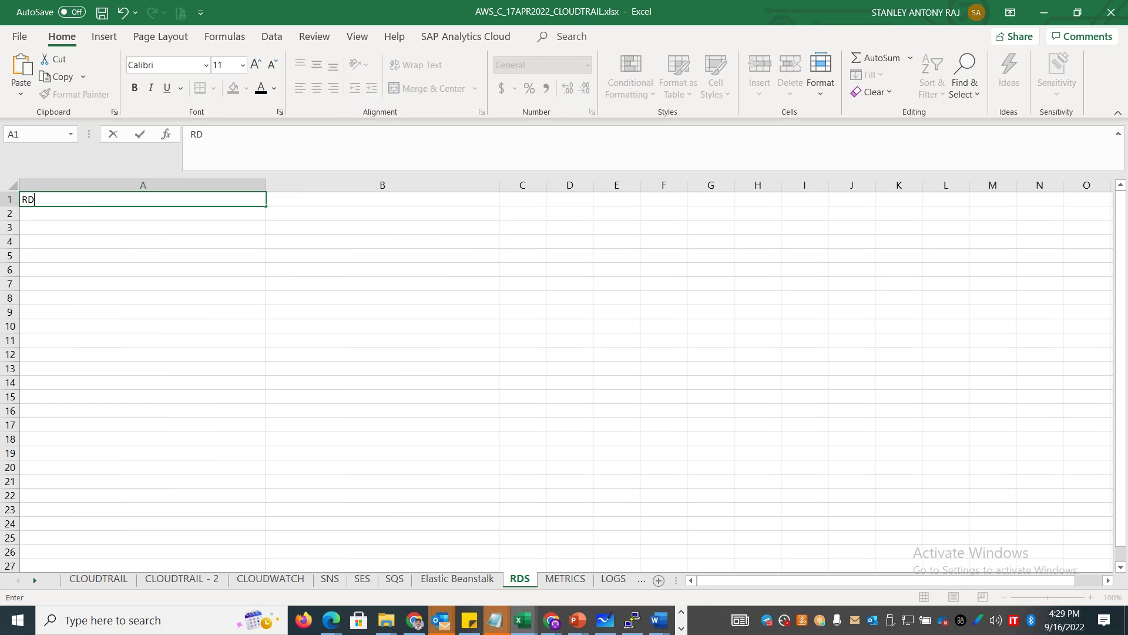
key(Tab)
text(Database a te)
key(BackSpace)
key(BackSpace)
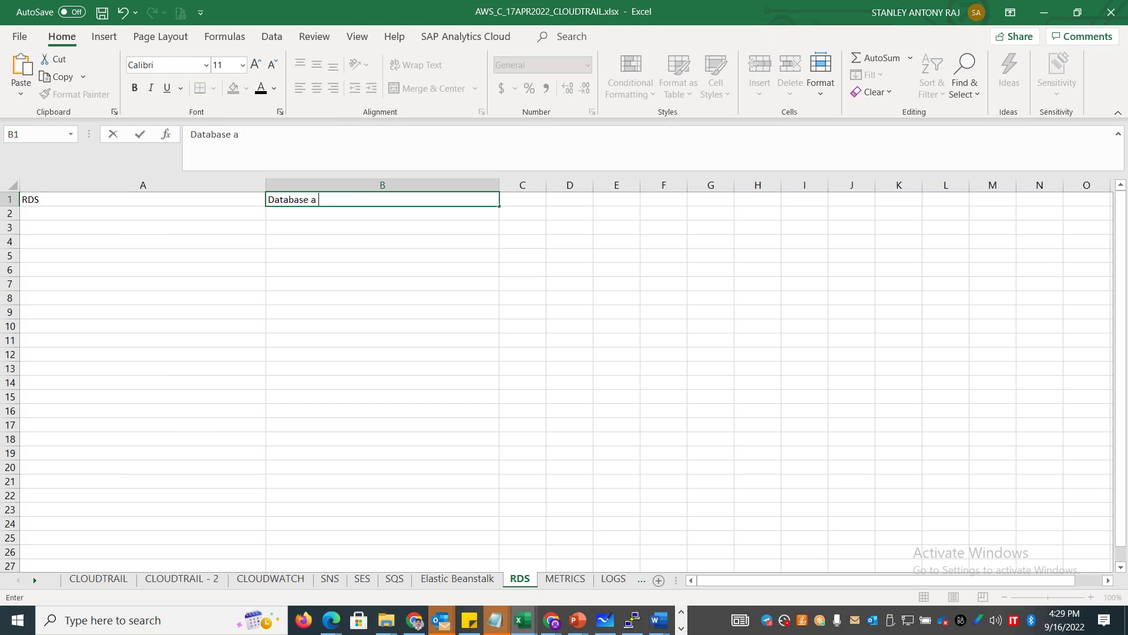
text(a Service)
key(Return)
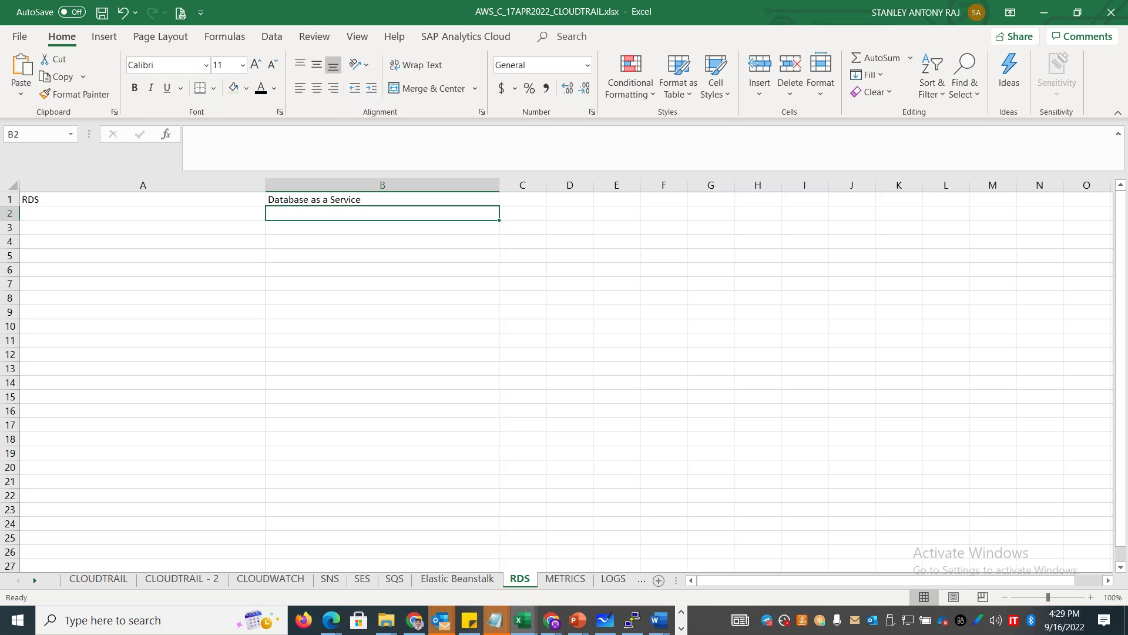
Enter 'Relational Database Service' in B2 and PaaS in C1, then narrow column A.
text(Relational Database SErvice)
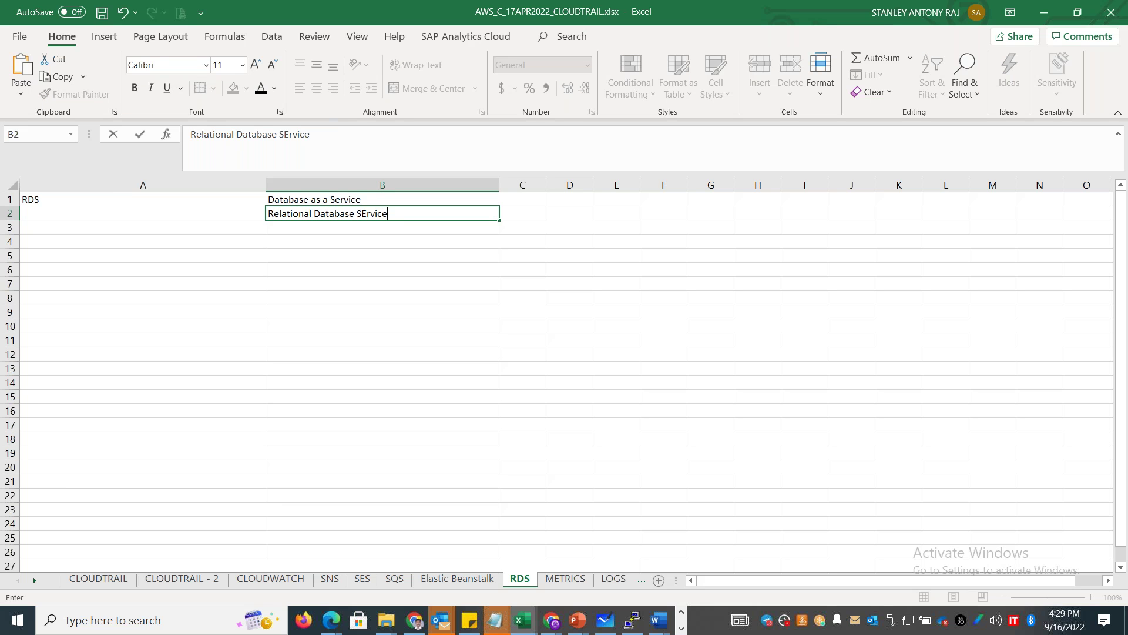
key(Return)
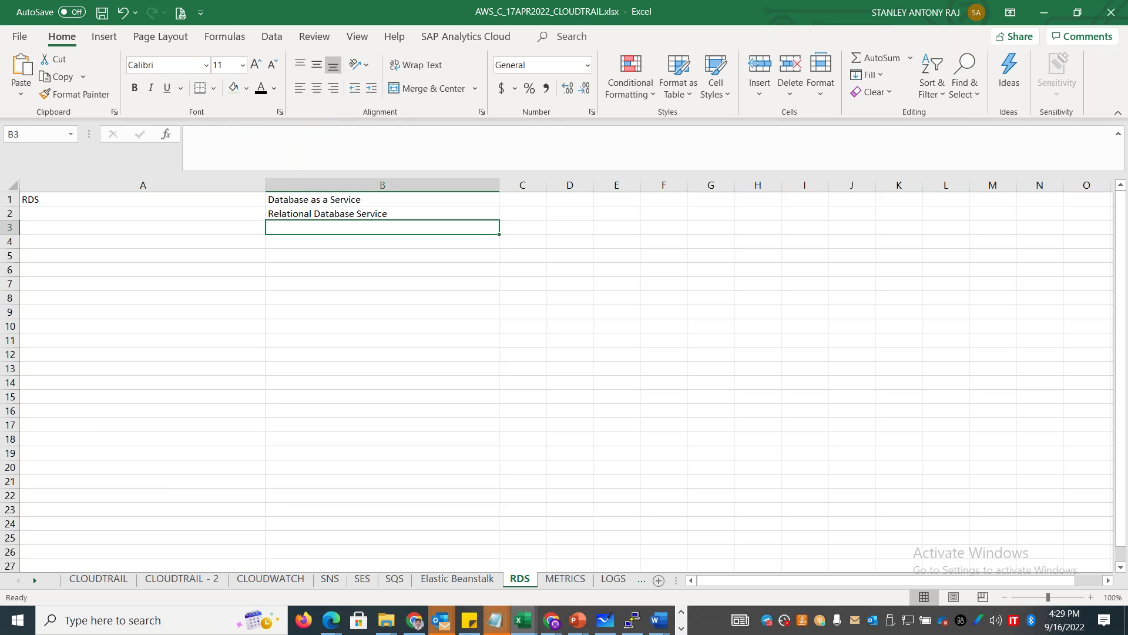
key(Up)
key(Up)
key(Right)
text(Pass)
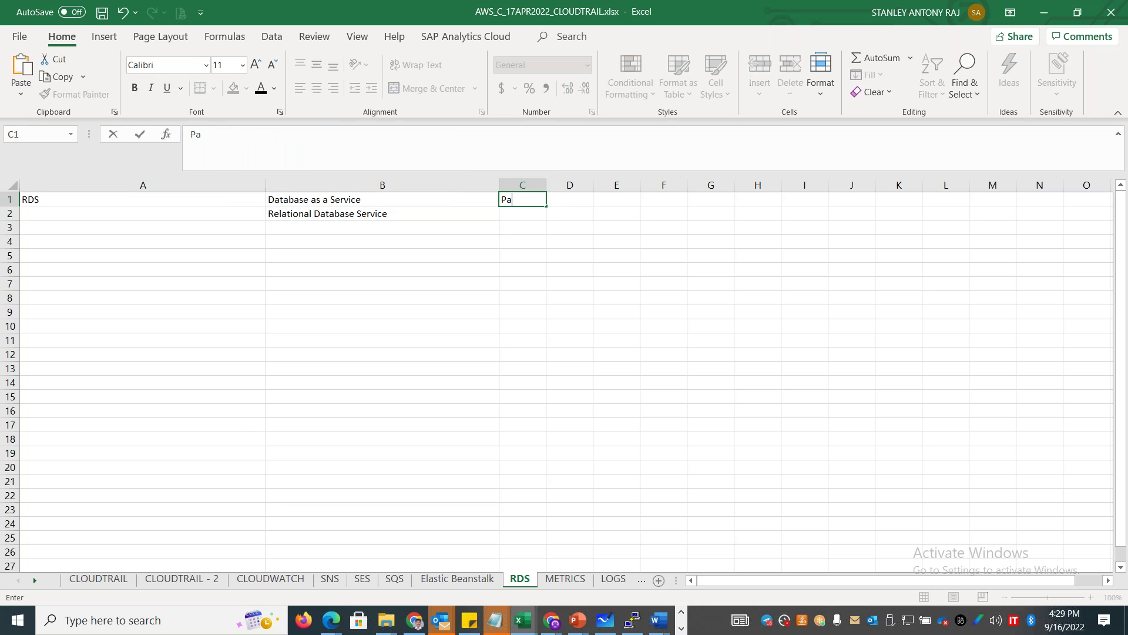
key(BackSpace)
key(BackSpace)
text(aS)
click(136, 254)
drag(265, 187, 107, 190)
click(139, 247)
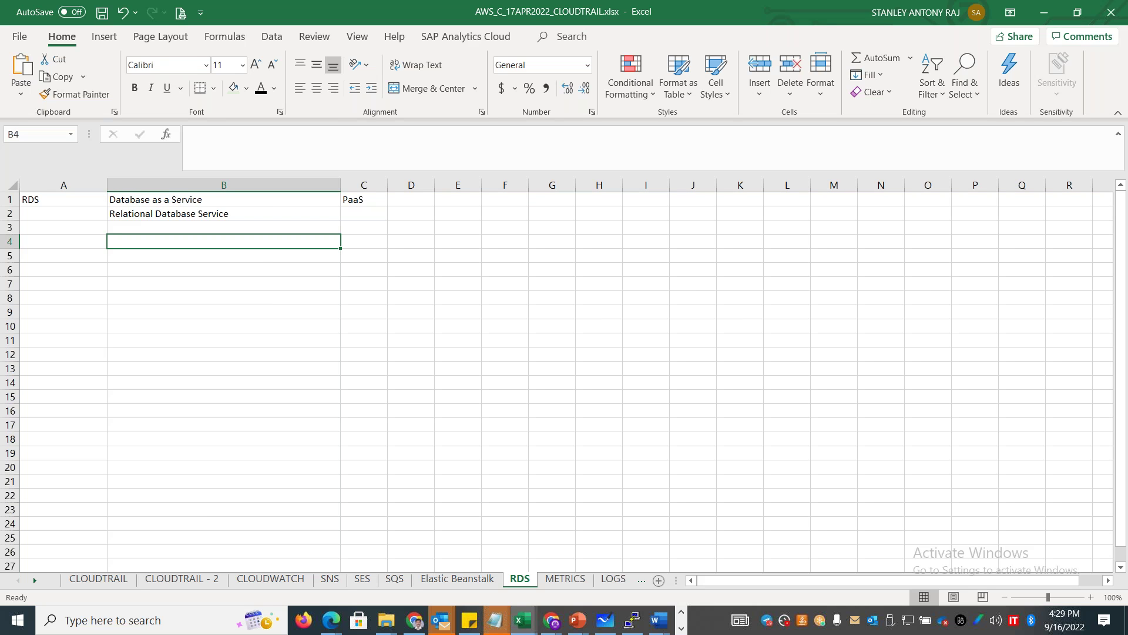
Enter the RDS Engine heading with Oracle, MS SQL, MYSQL, PostGres, MariaDB and Amazon Aurora.
key(Left)
text(RDS Engine)
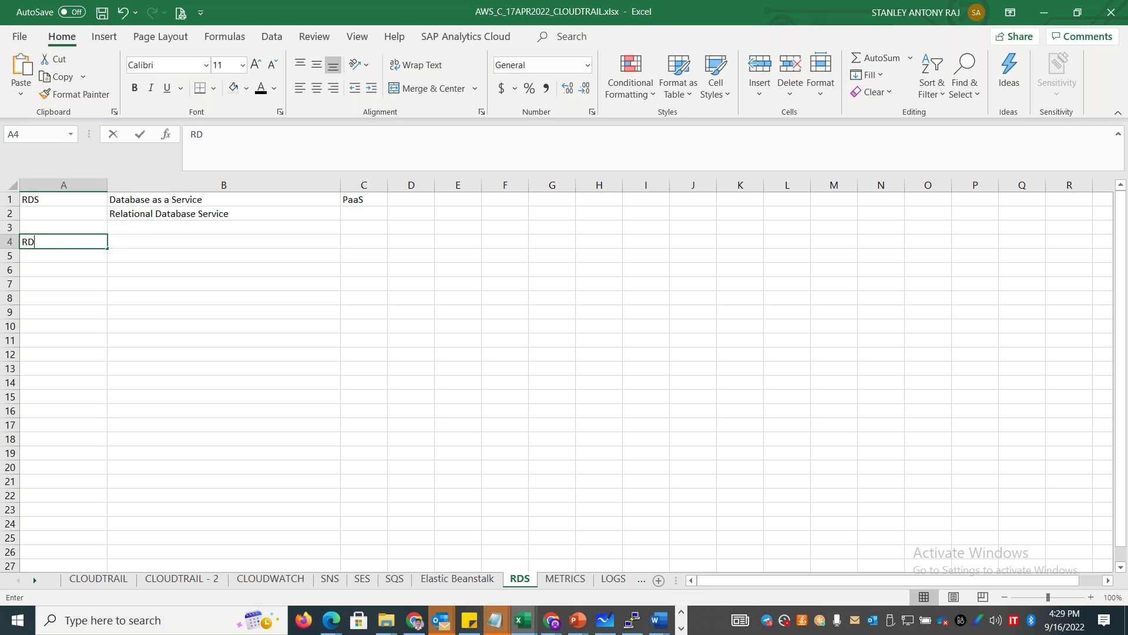
key(Tab)
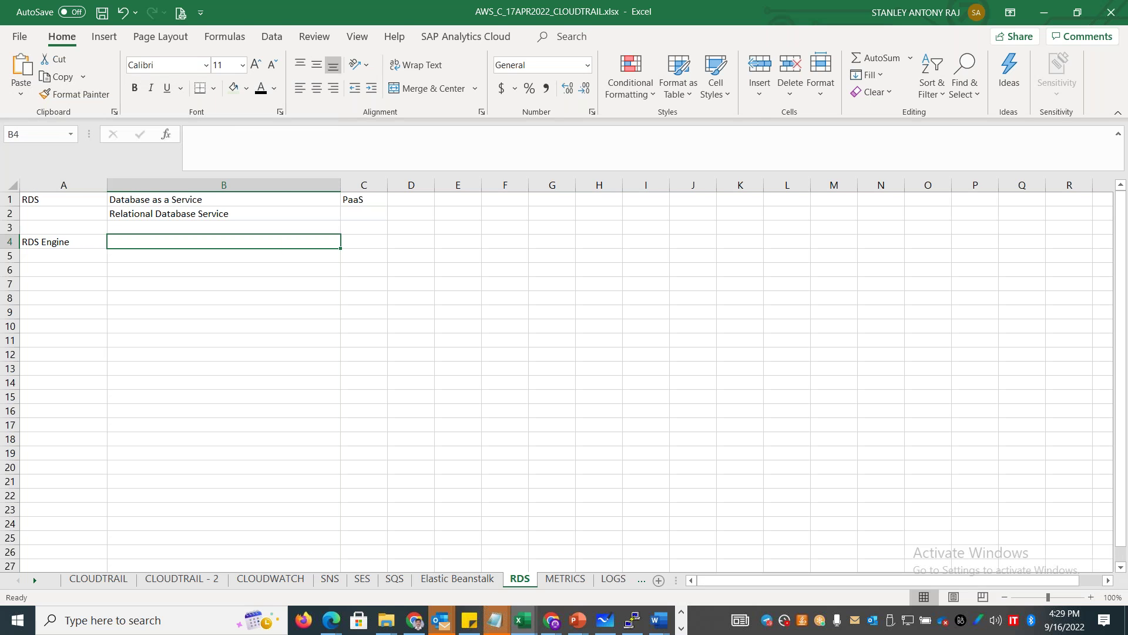
text(Oracle)
key(Return)
text(MS SQL)
key(Return)
text(MYSQL)
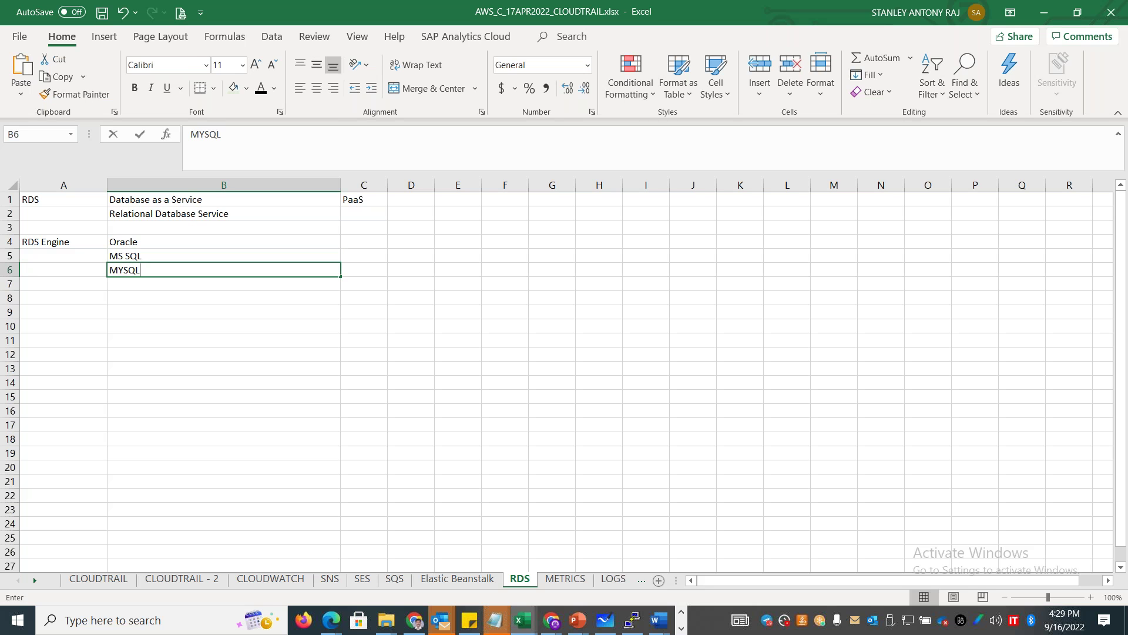
key(Return)
text(Post)
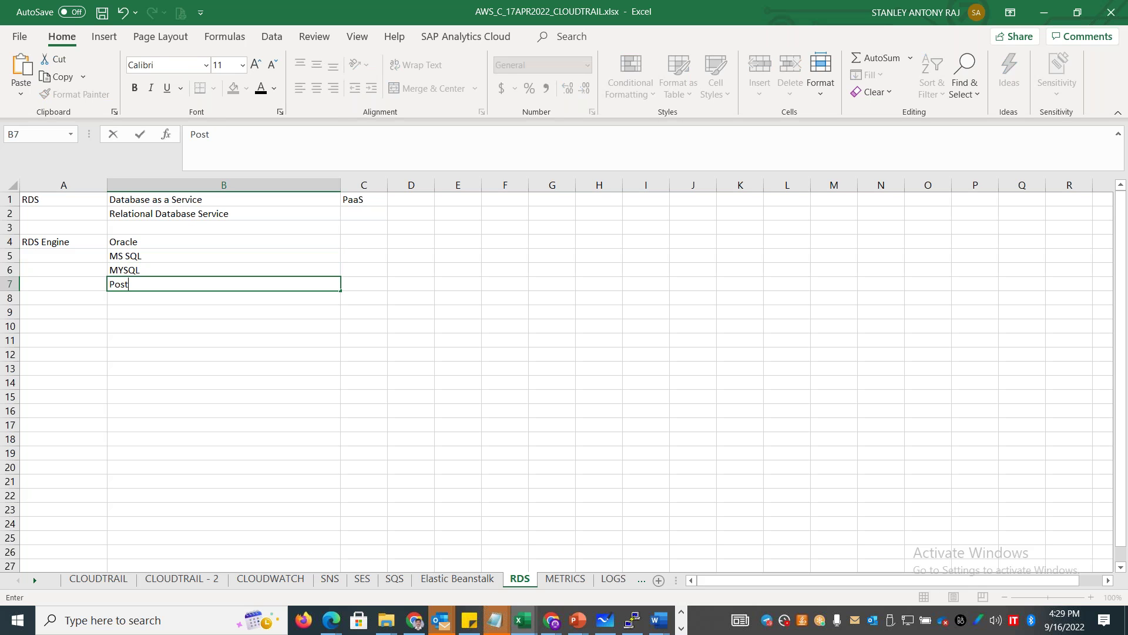
text(Gres)
key(Return)
text(Marid)
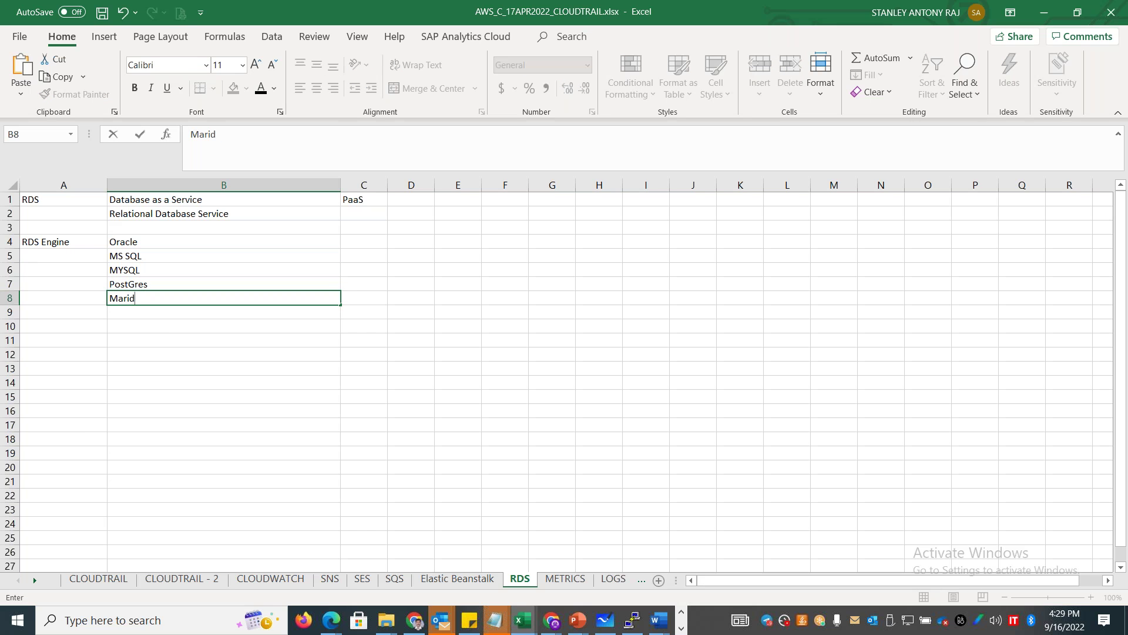
text(DB)
key(Return)
key(Return)
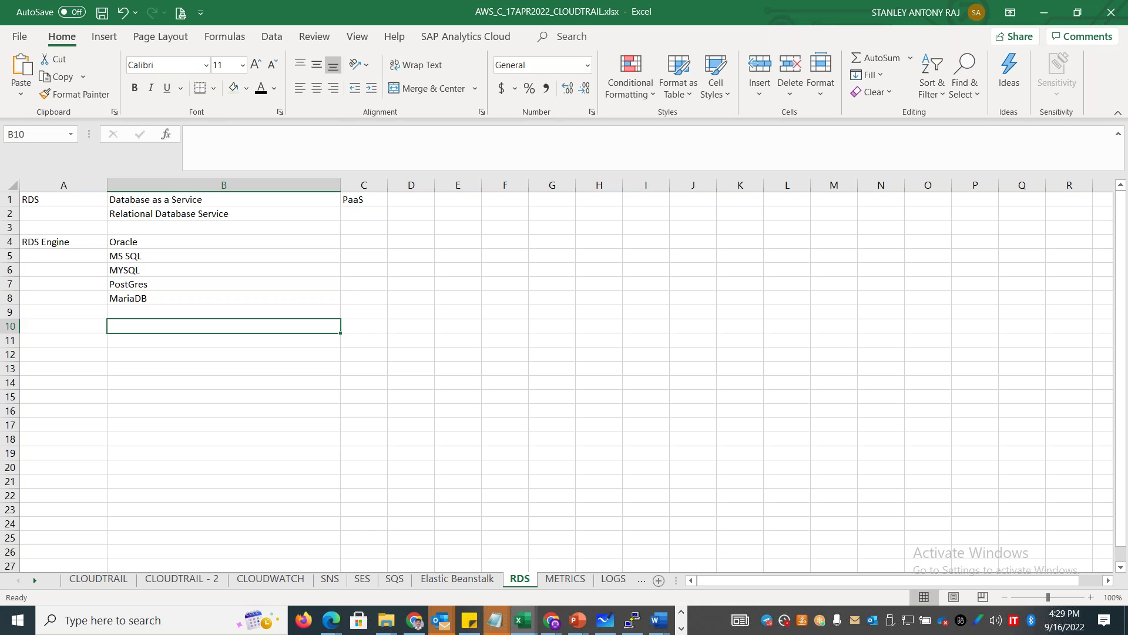
text(Amazon Aurora)
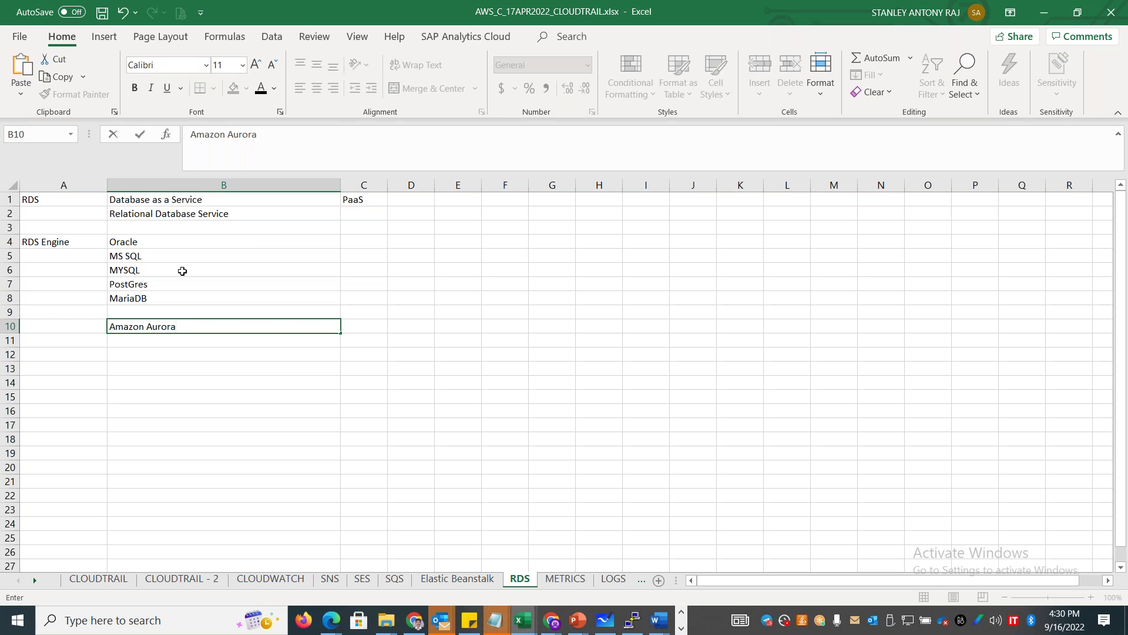
click(96, 353)
Start the 'Service Provider - AWS' task list with OS, VM, Storage and NW.
text(Serv)
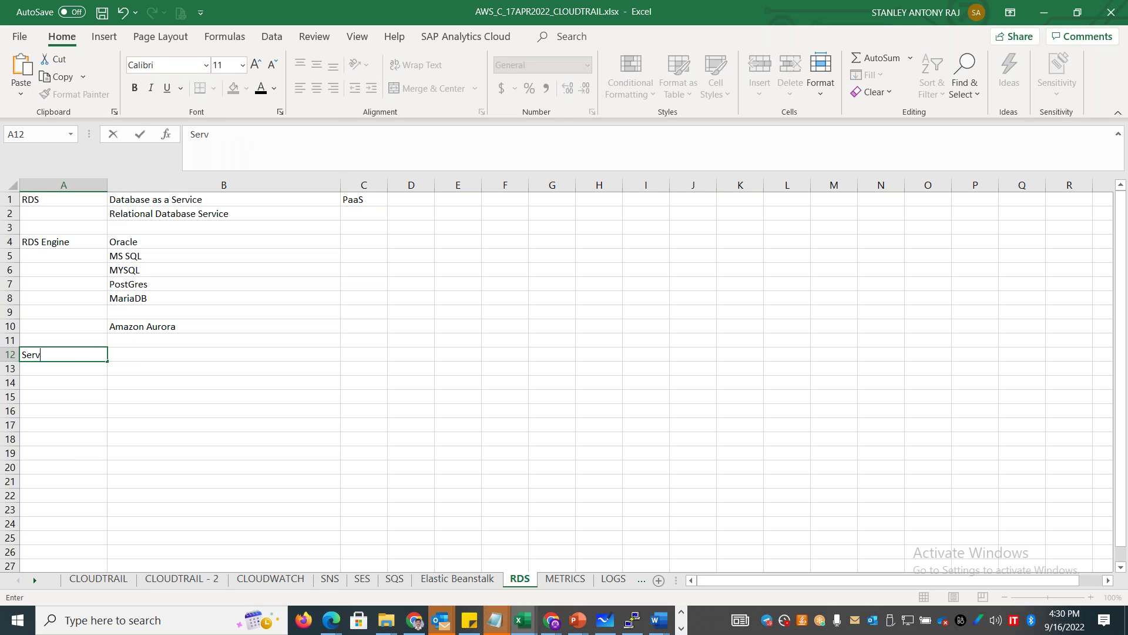
text(ice Provide)
key(BackSpace)
text(der - AWS)
key(Tab)
text(OS)
key(Return)
text(VM)
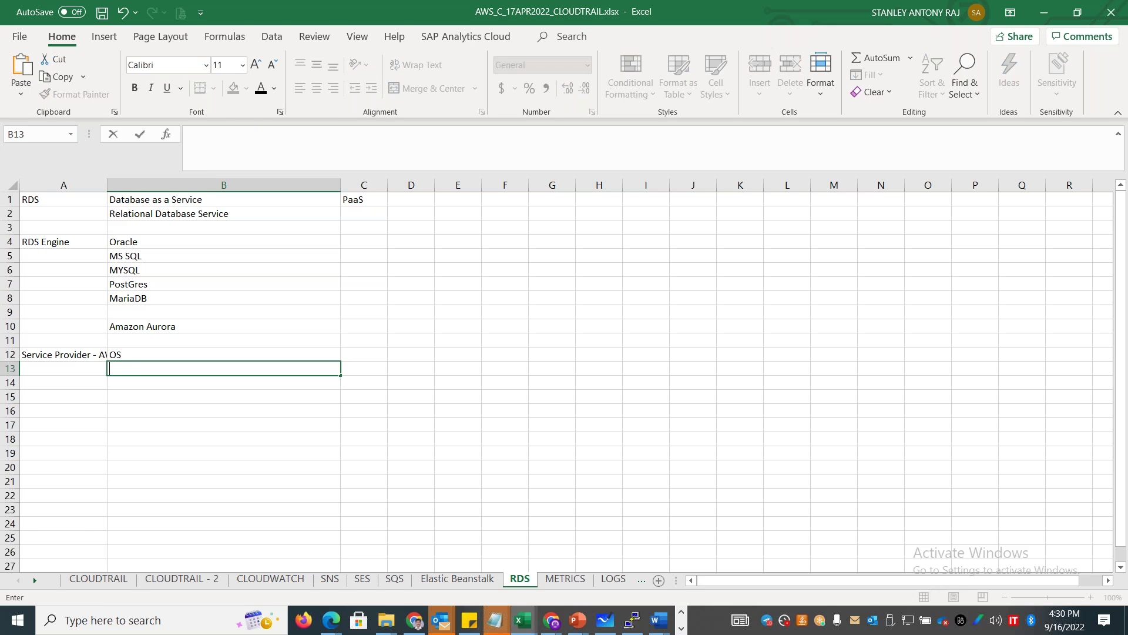
key(Return)
text(Storage)
key(Return)
text(NW)
key(Return)
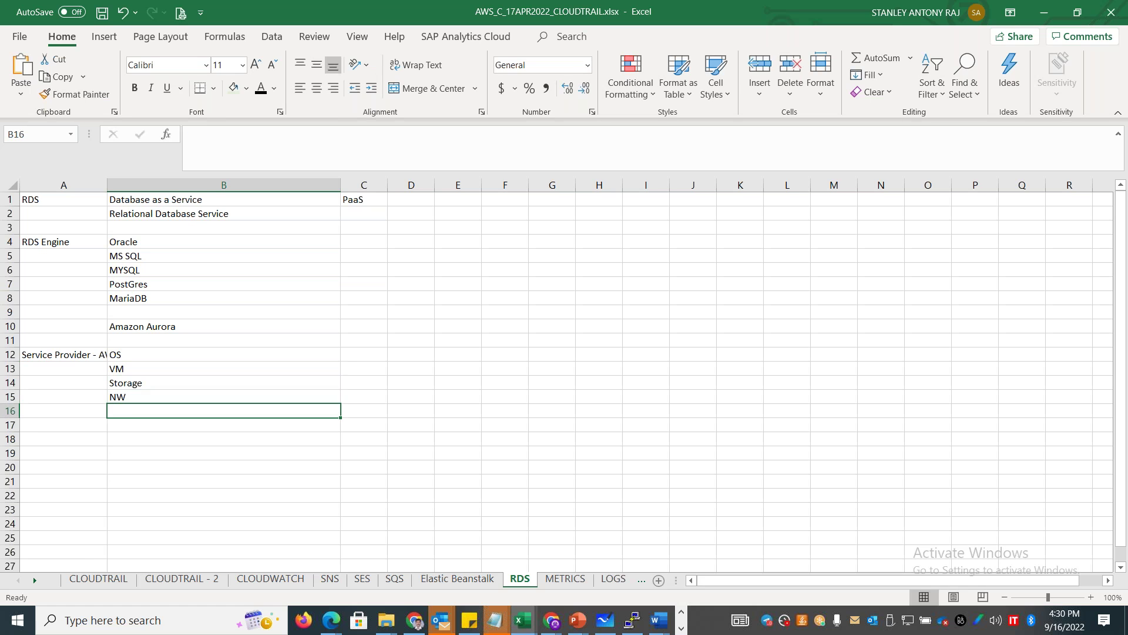
Add Server, DB Major Version Upgrade and Housekeeping to the task list and widen column A.
text(Server)
key(Return)
text(DB Major Version )
text(Upda)
text(rade)
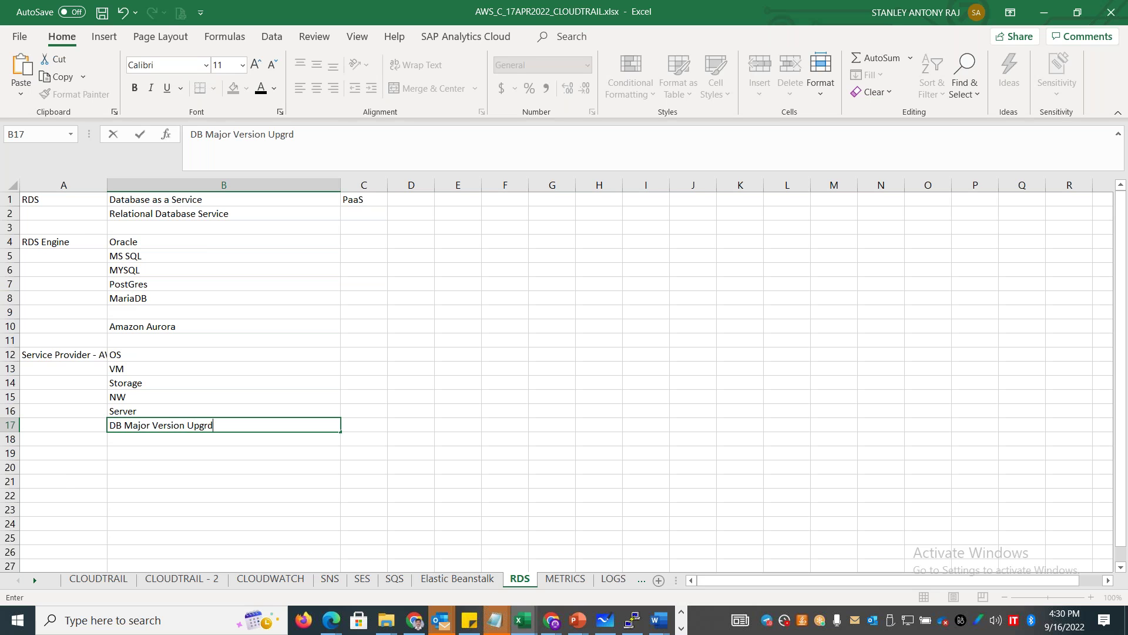
key(Return)
text(Housekee)
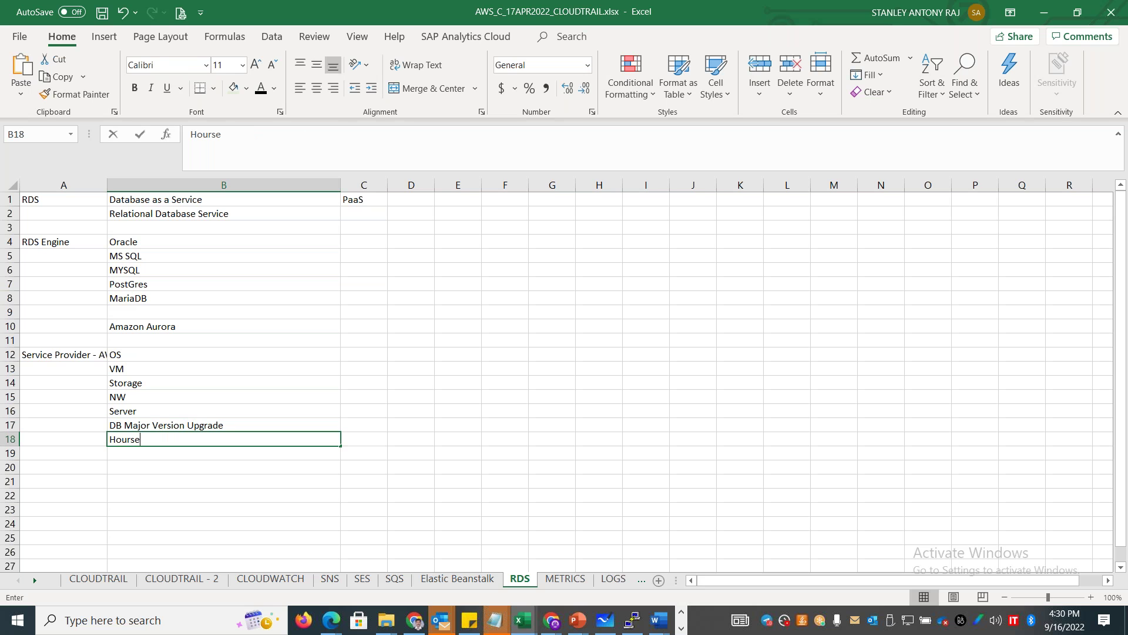
text(ping)
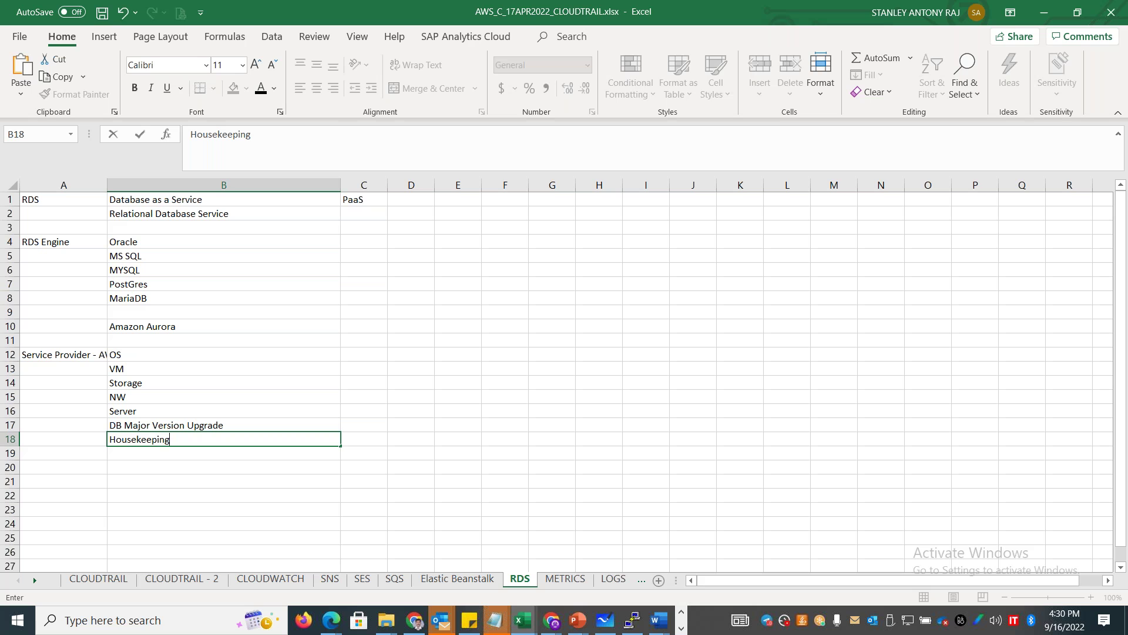
click(49, 415)
mouse_move(107, 185)
mouse_down()
mouse_move(184, 186)
mouse_move(125, 186)
mouse_up()
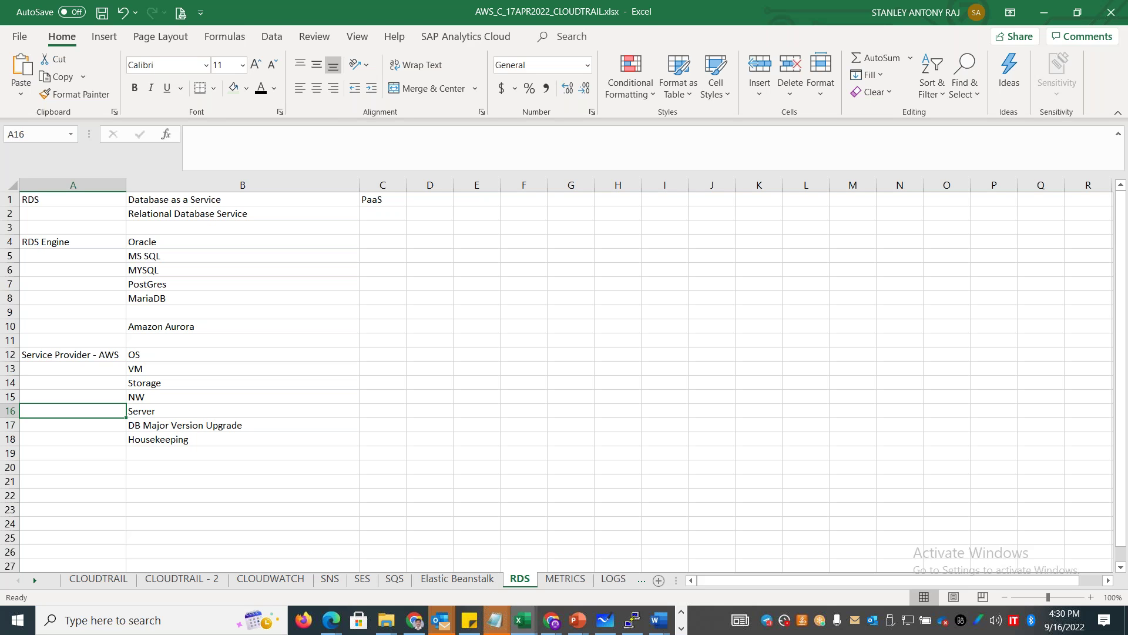
key(alt+Tab)
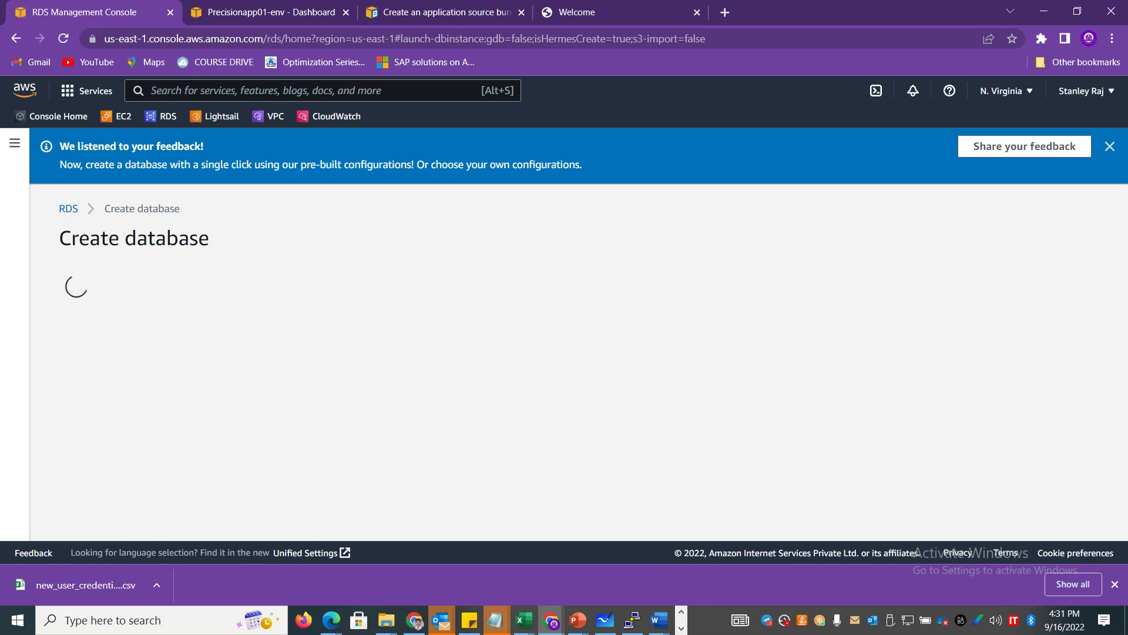
Dismiss the feedback banner, choose Easy create, and select its description text.
click(1098, 146)
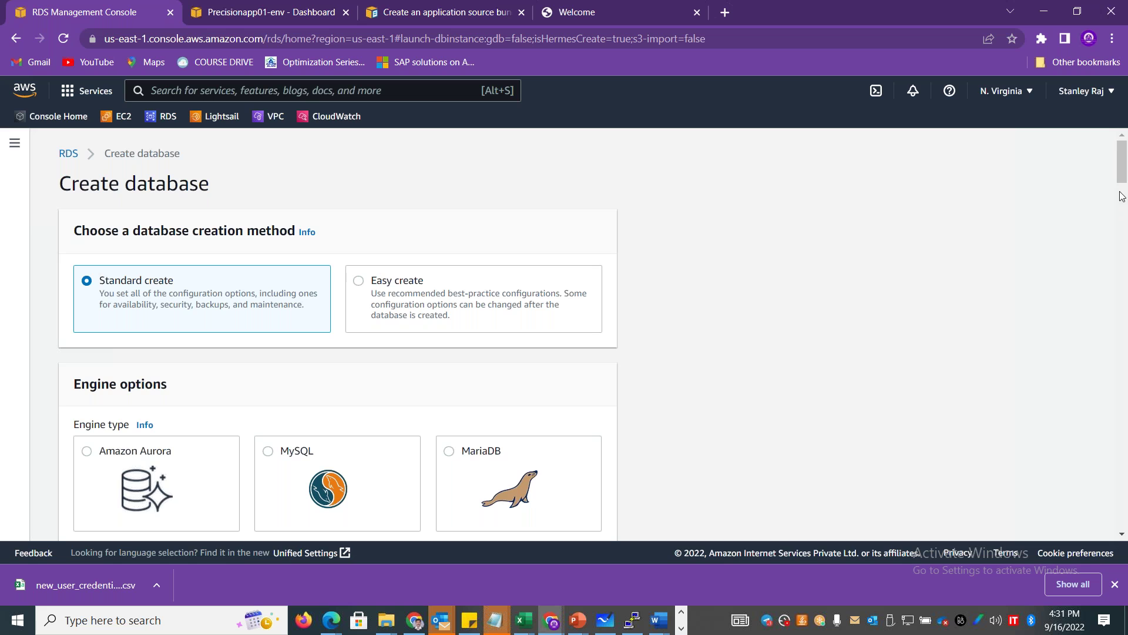
click(392, 284)
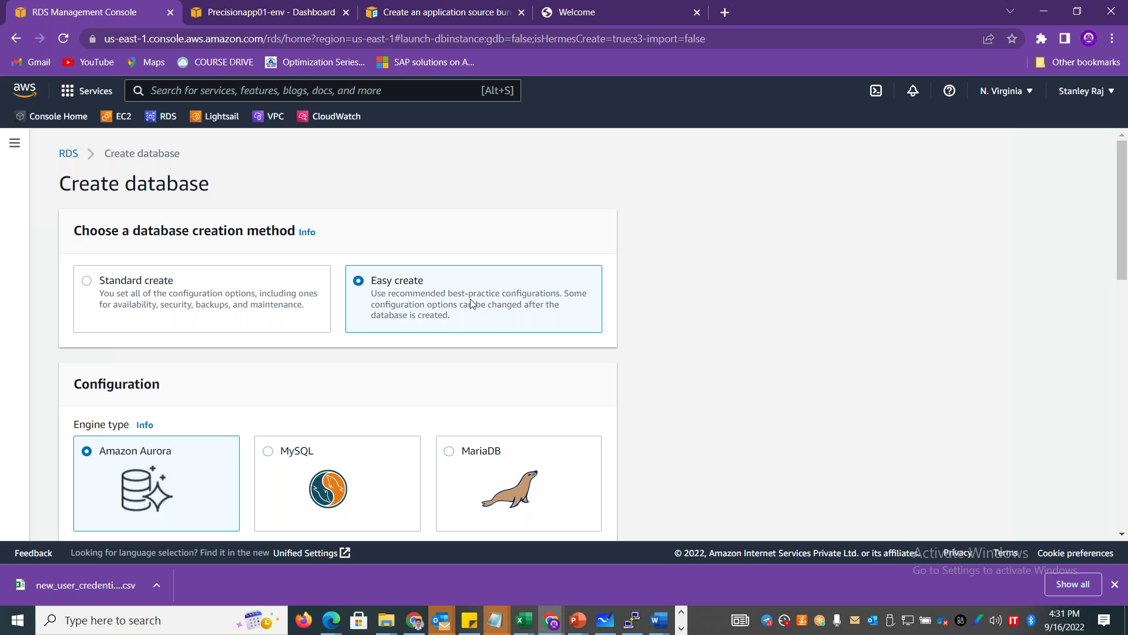
drag(450, 316, 369, 298)
key(ctrl+c)
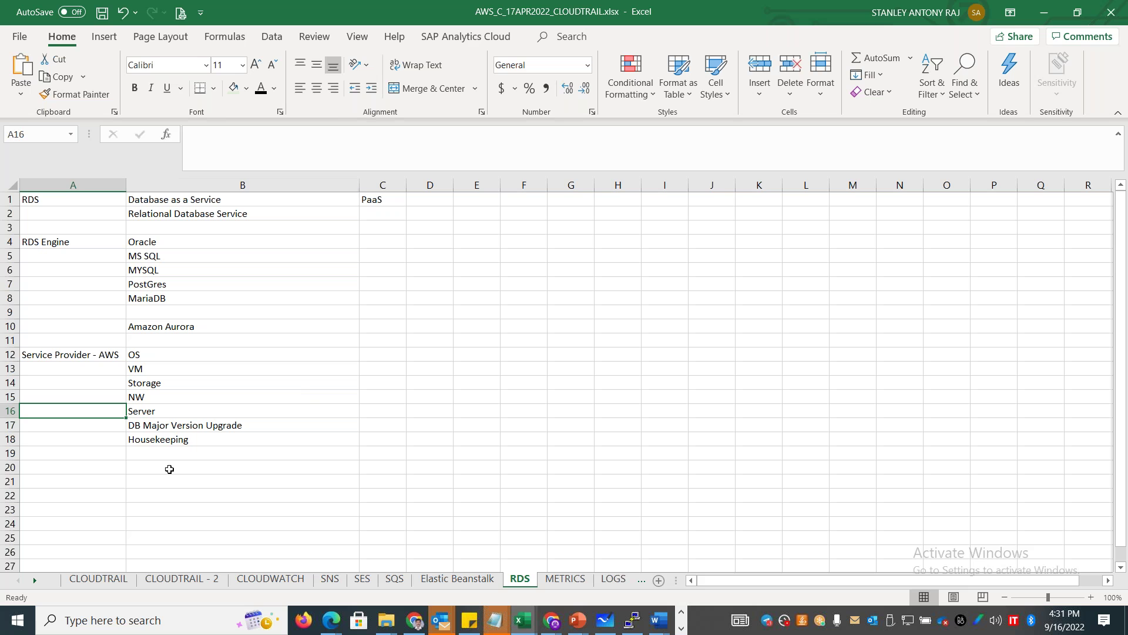
Enter Easy Create with its pasted description in row 20 and the label 'Creation Options' in A20.
click(170, 468)
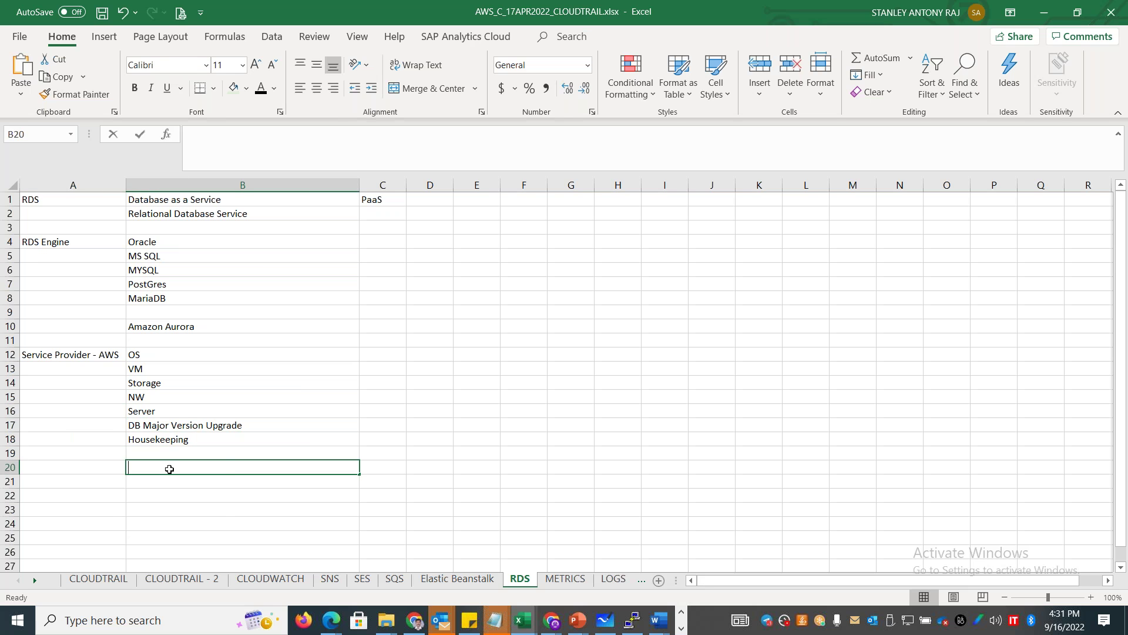
text(Easy Create)
key(Tab)
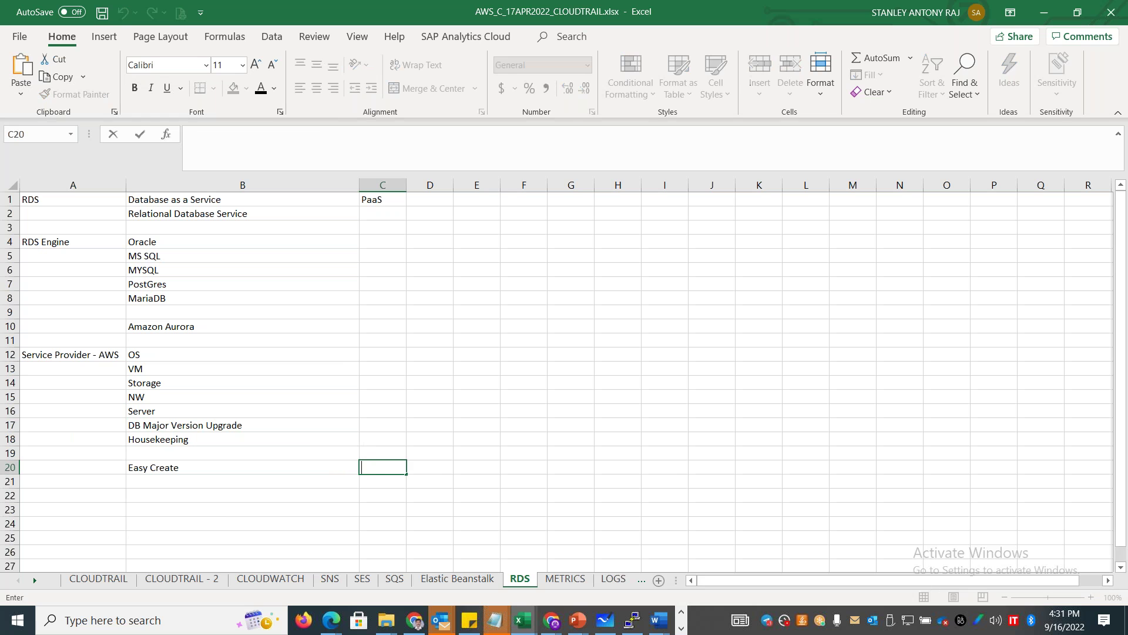
key(ctrl+v)
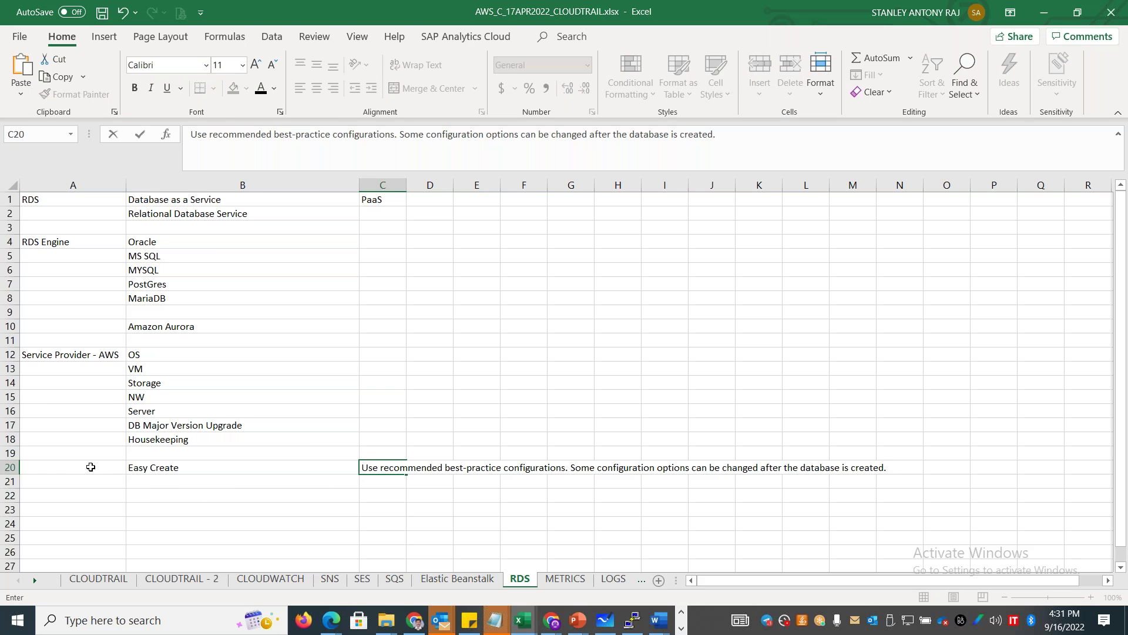
click(90, 467)
text(Creating)
key(BackSpace)
key(BackSpace)
text(on Options)
key(Return)
key(Tab)
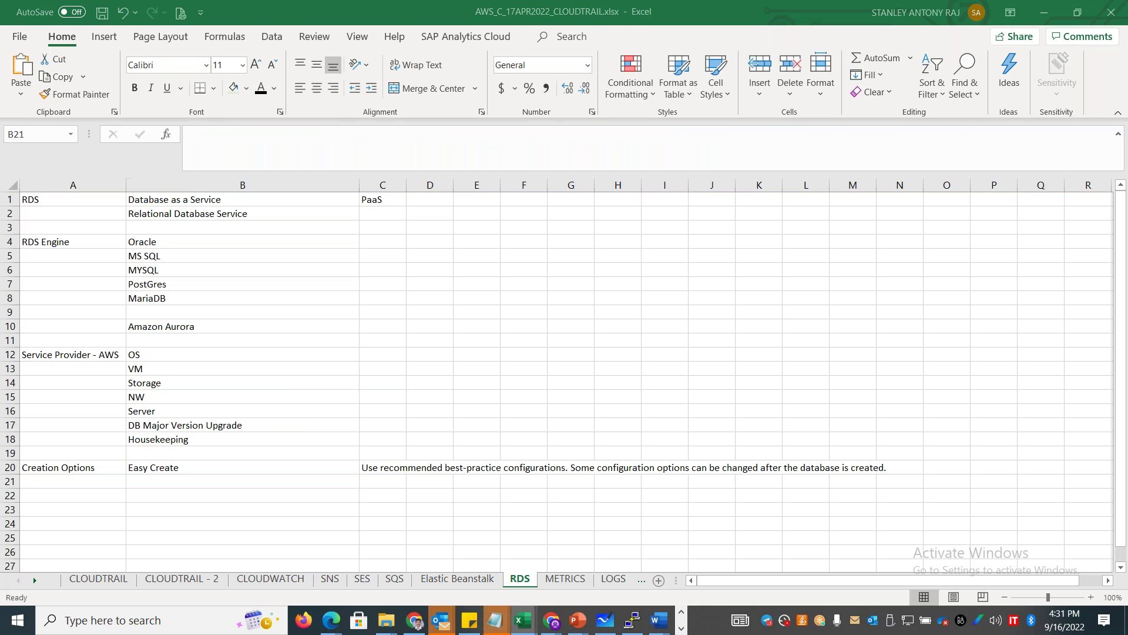
Enter Standard Create in B21 with its console description in C21, then reselect Easy create.
key(alt+Tab)
key(alt+Tab)
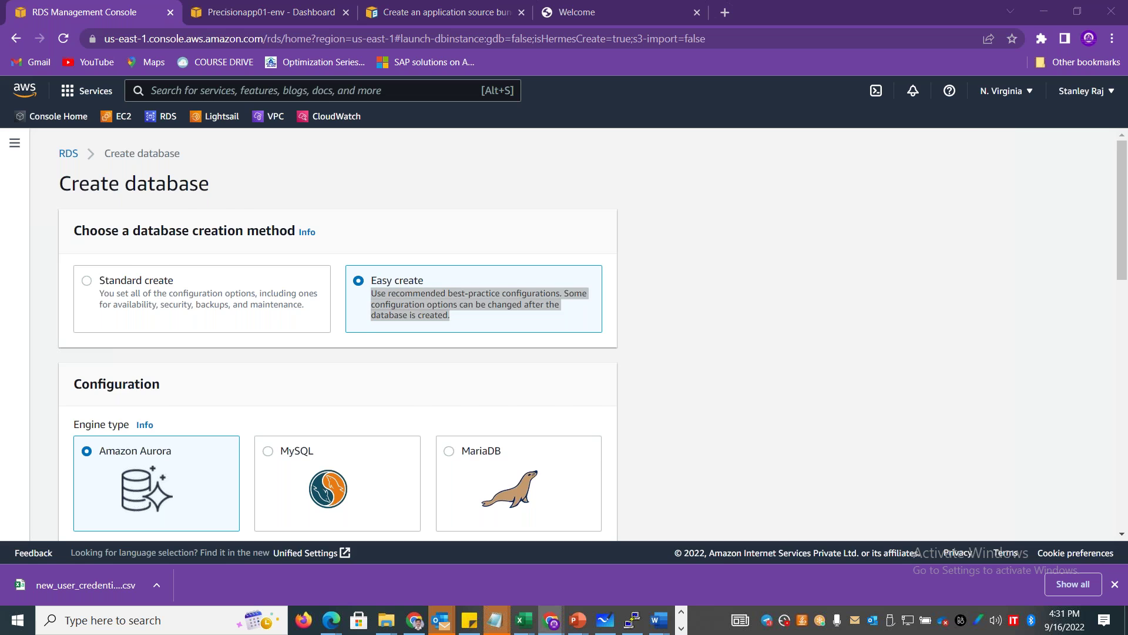
text(Standard Create)
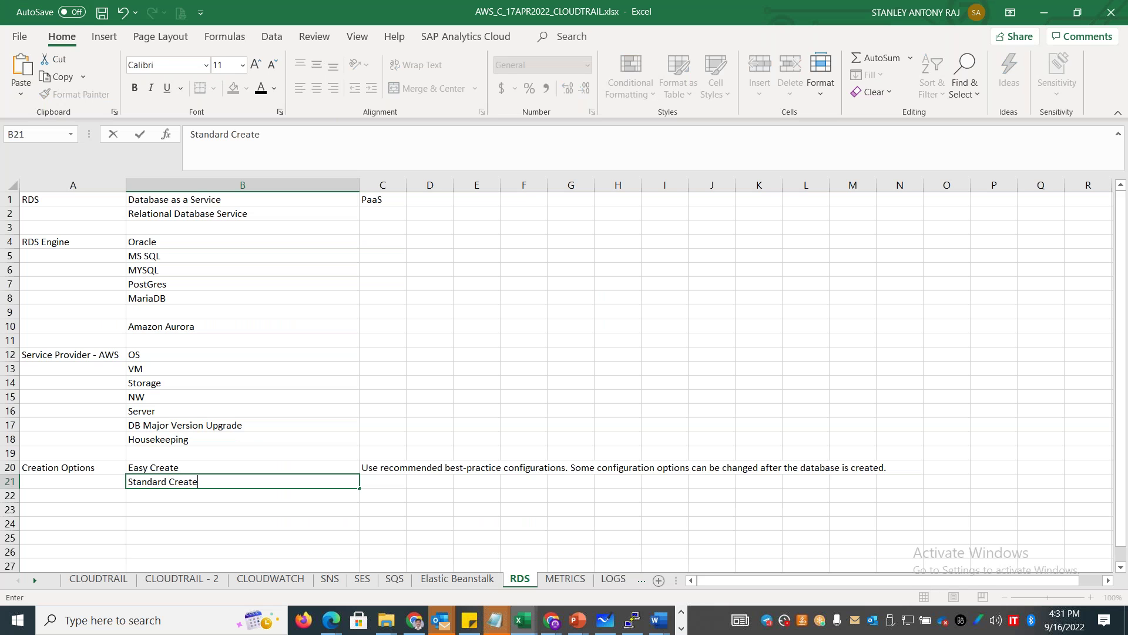
key(Tab)
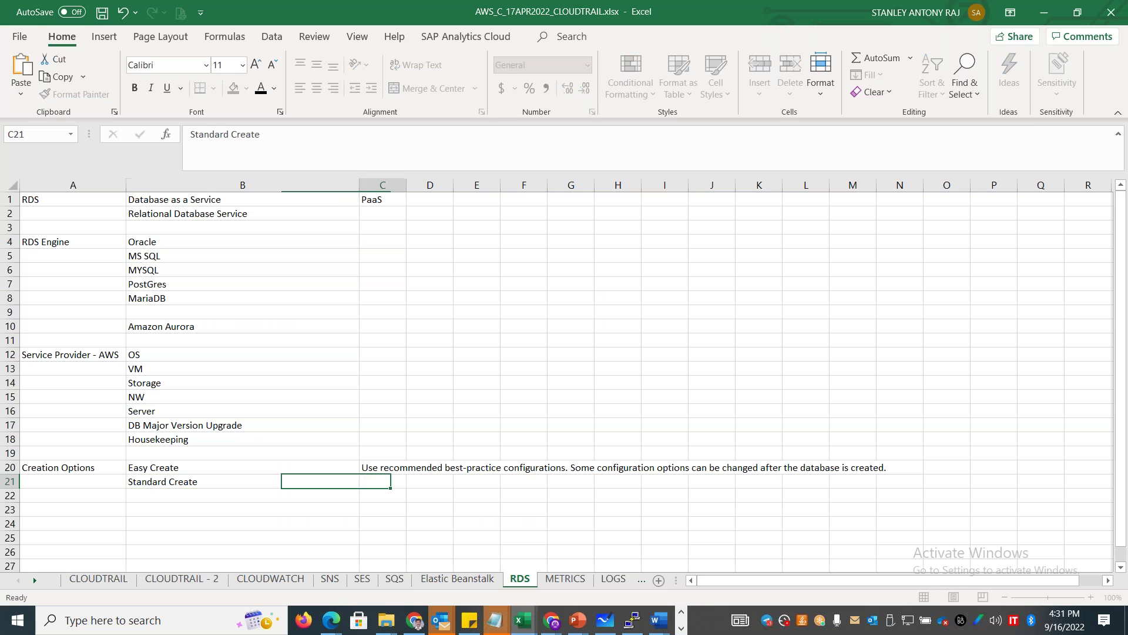
key(alt+Tab)
drag(307, 310, 99, 298)
key(ctrl+c)
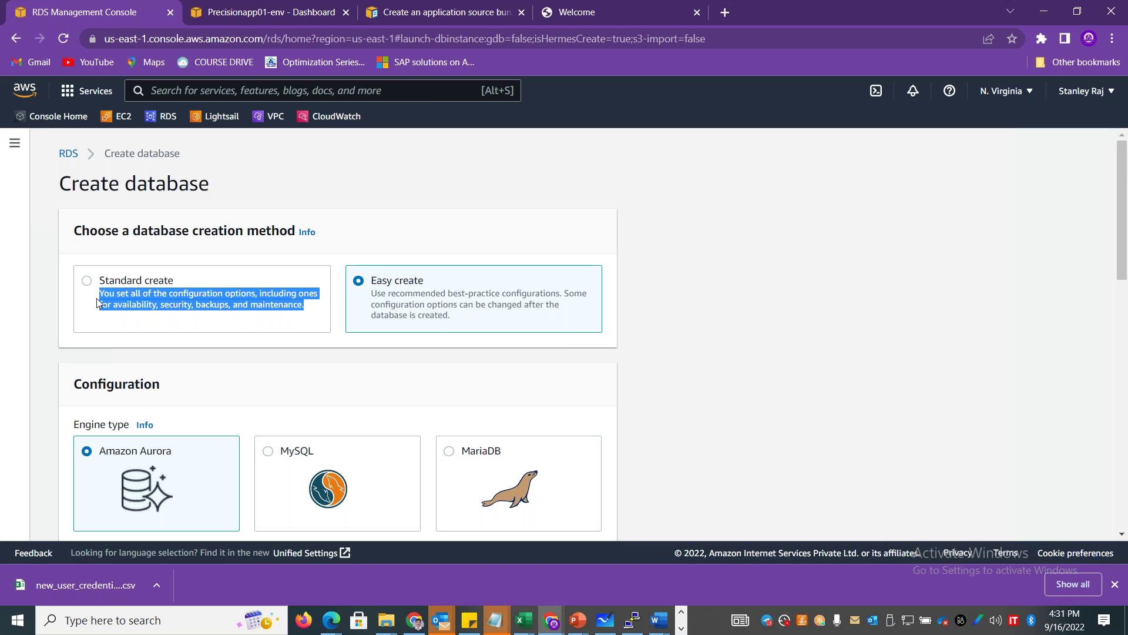
key(alt+Tab)
double_click(389, 481)
key(ctrl+v)
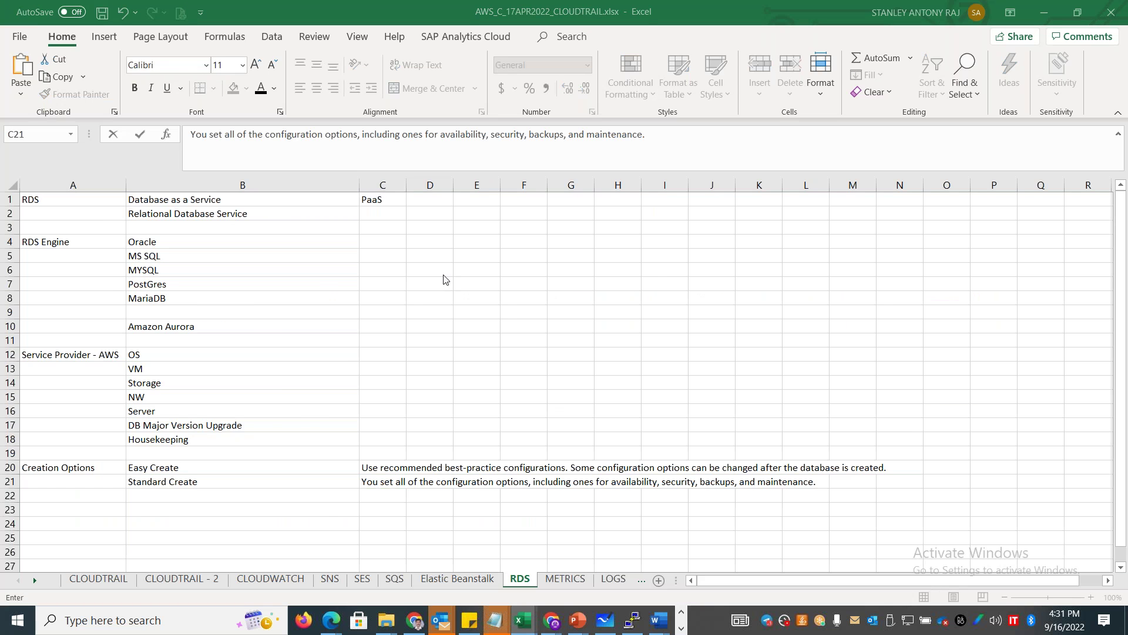
key(alt+Tab)
click(674, 259)
click(488, 298)
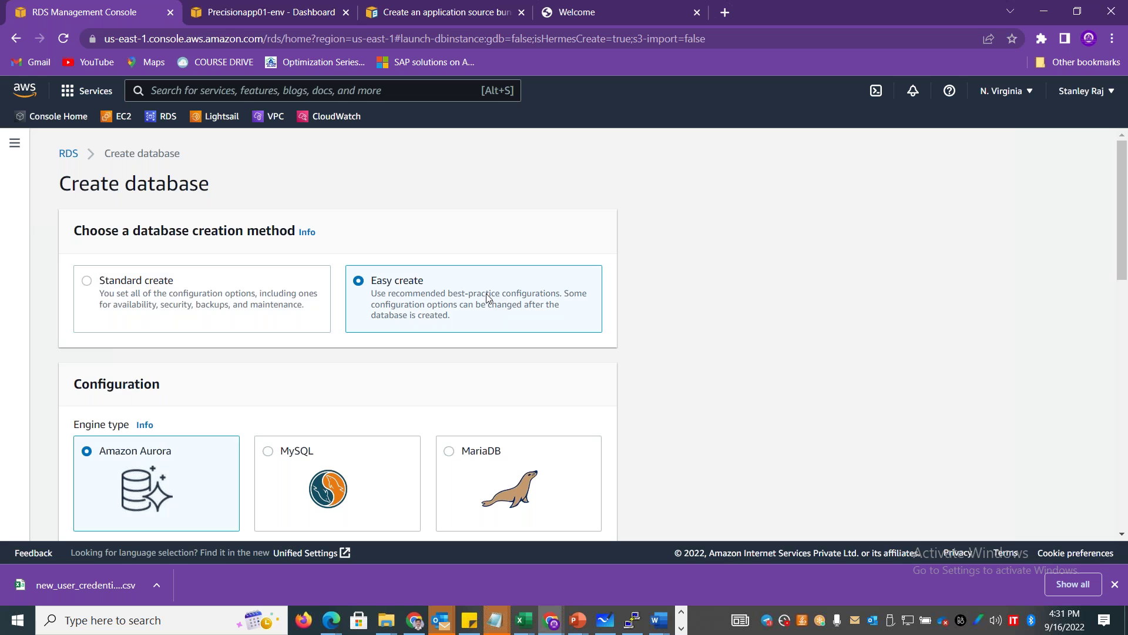
scroll(1104, 266, down, 2)
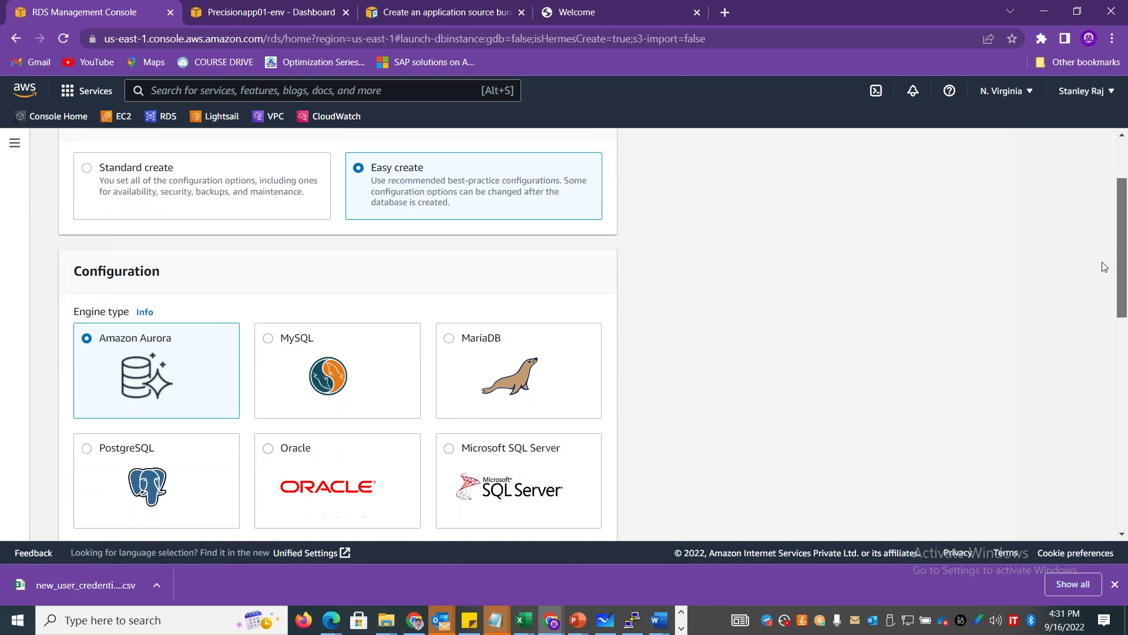
scroll(1102, 288, down, 2)
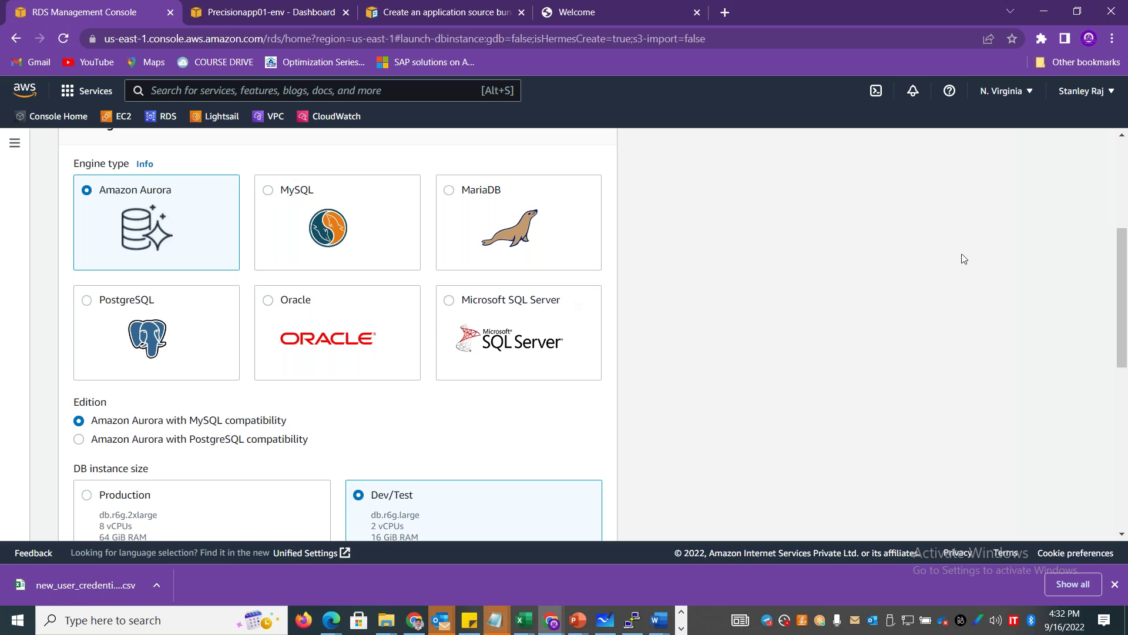
mouse_move(1126, 259)
mouse_down()
mouse_move(1126, 316)
mouse_move(1126, 257)
mouse_up()
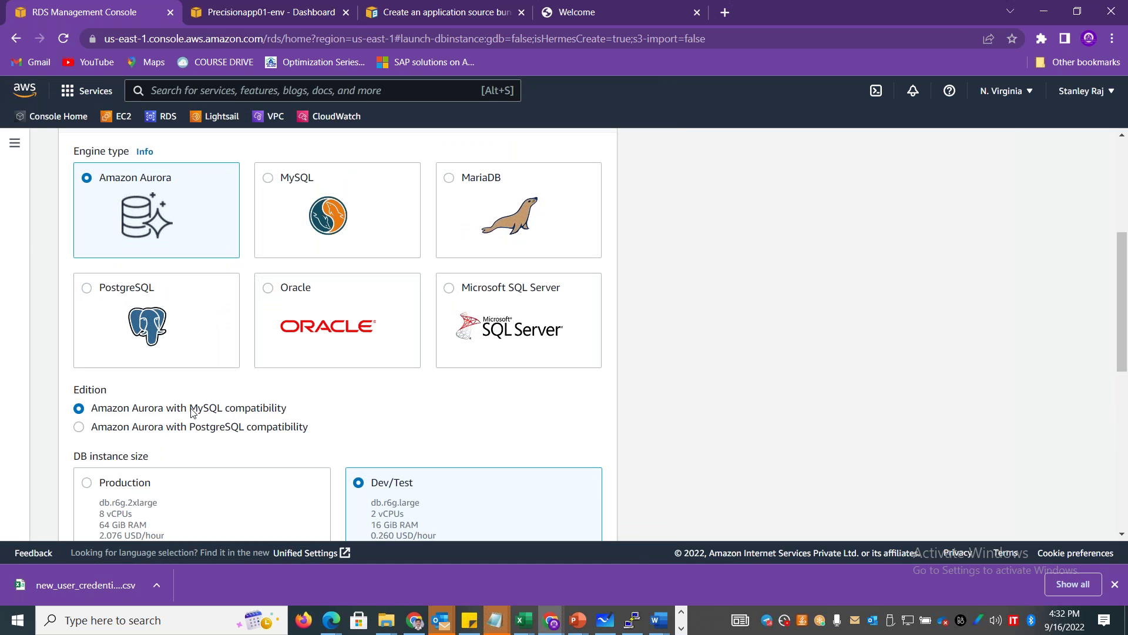
drag(190, 408, 235, 412)
drag(92, 410, 170, 415)
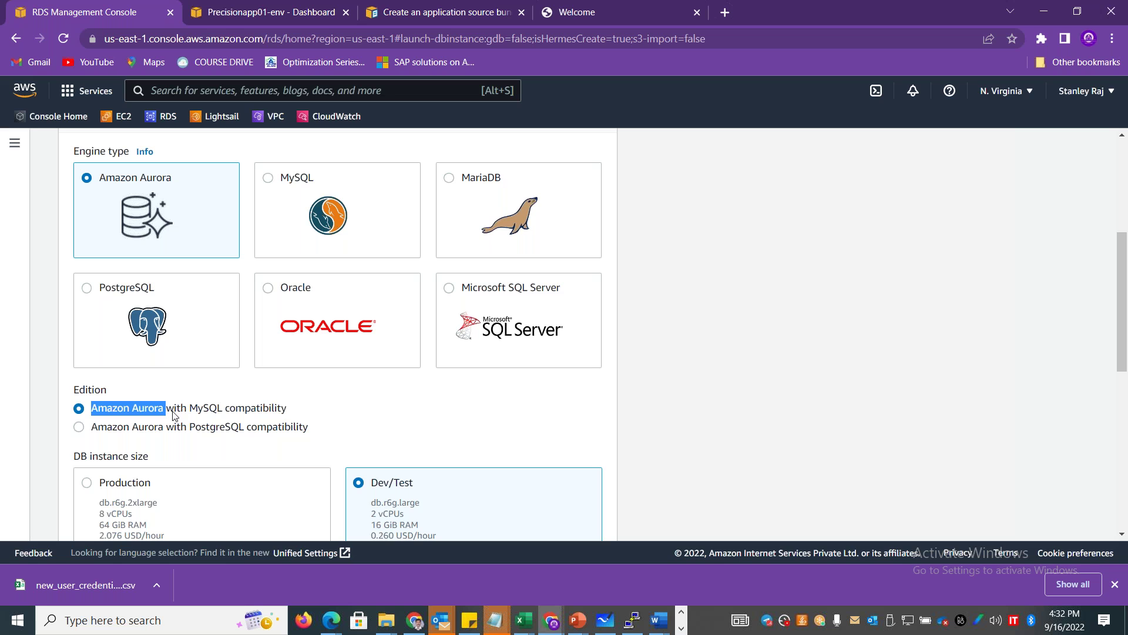
drag(189, 413, 226, 414)
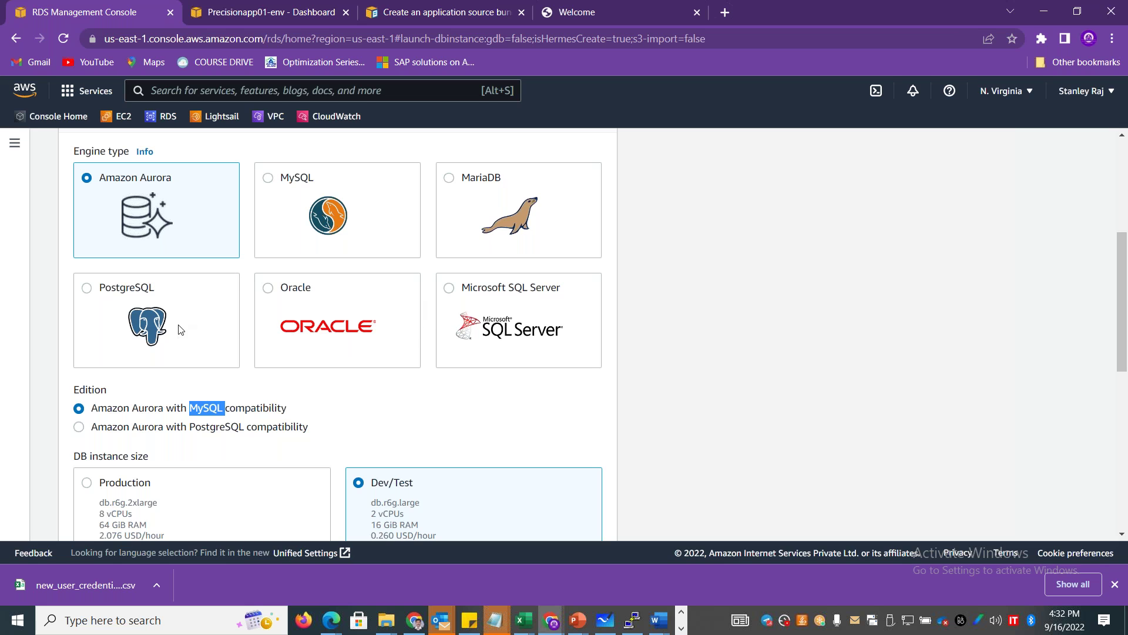
drag(1125, 305, 1125, 327)
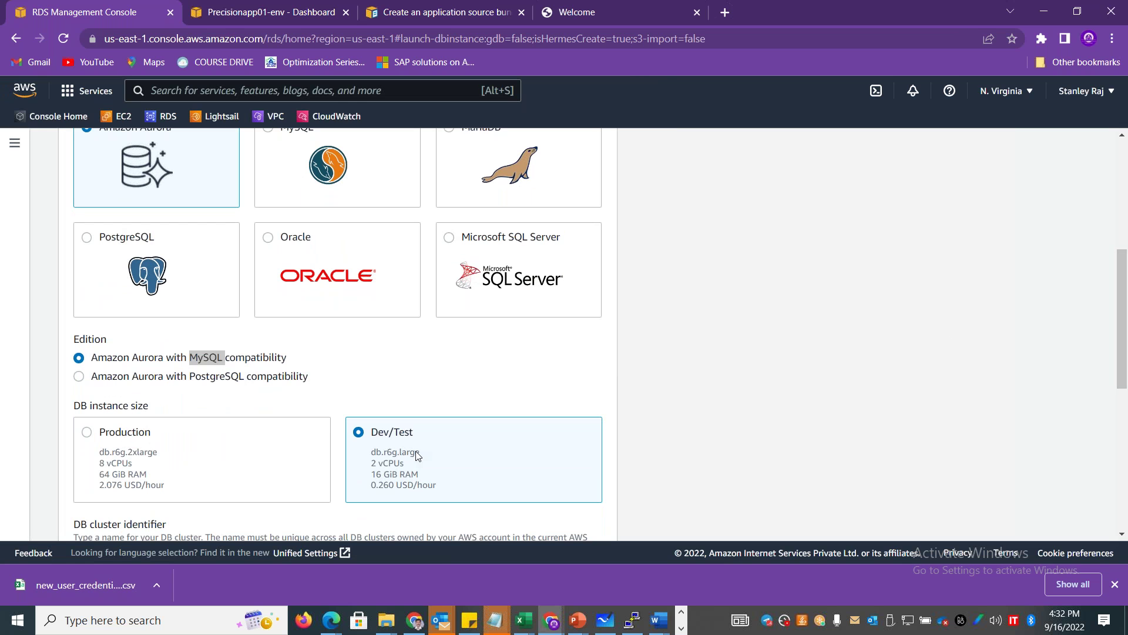
key(alt+Tab)
In the RDS sheet, enter Environment in A23 with Prod in B23 and Dev/Test in B24.
click(105, 509)
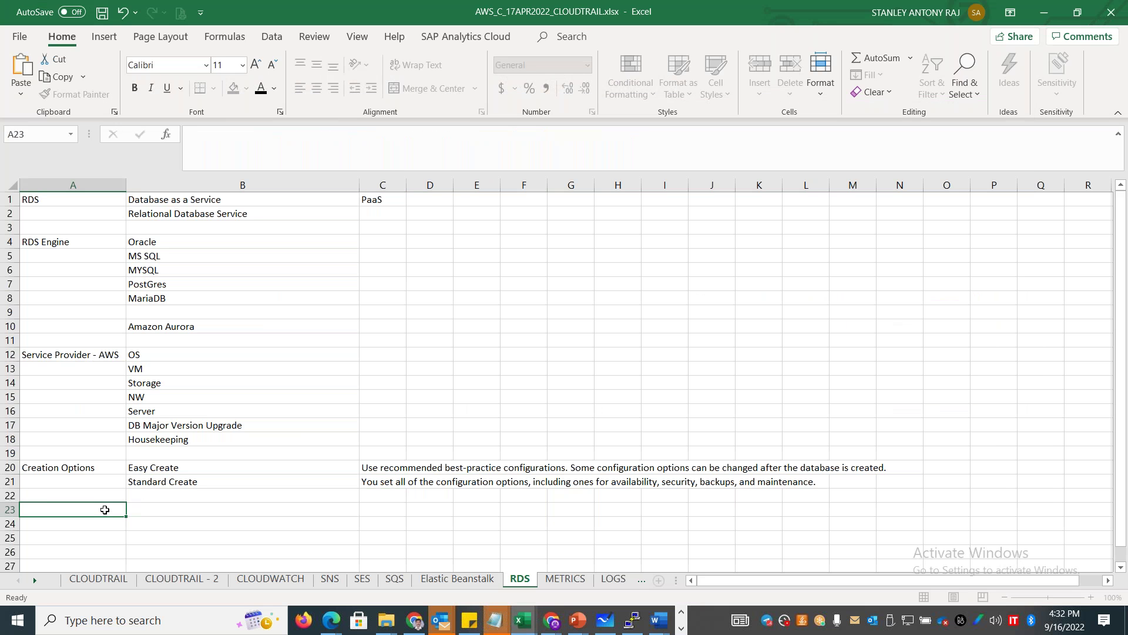
text(Environment)
key(Tab)
text(Prod)
key(Down)
text(Dev/Test)
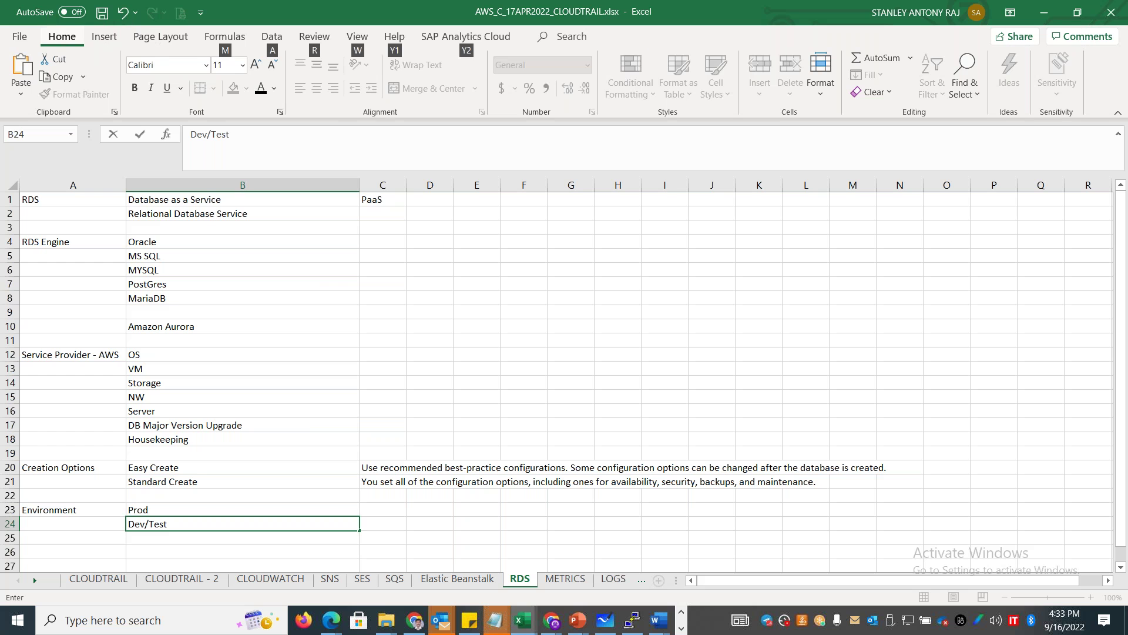
key(alt+Tab)
scroll(1125, 370, down, 5)
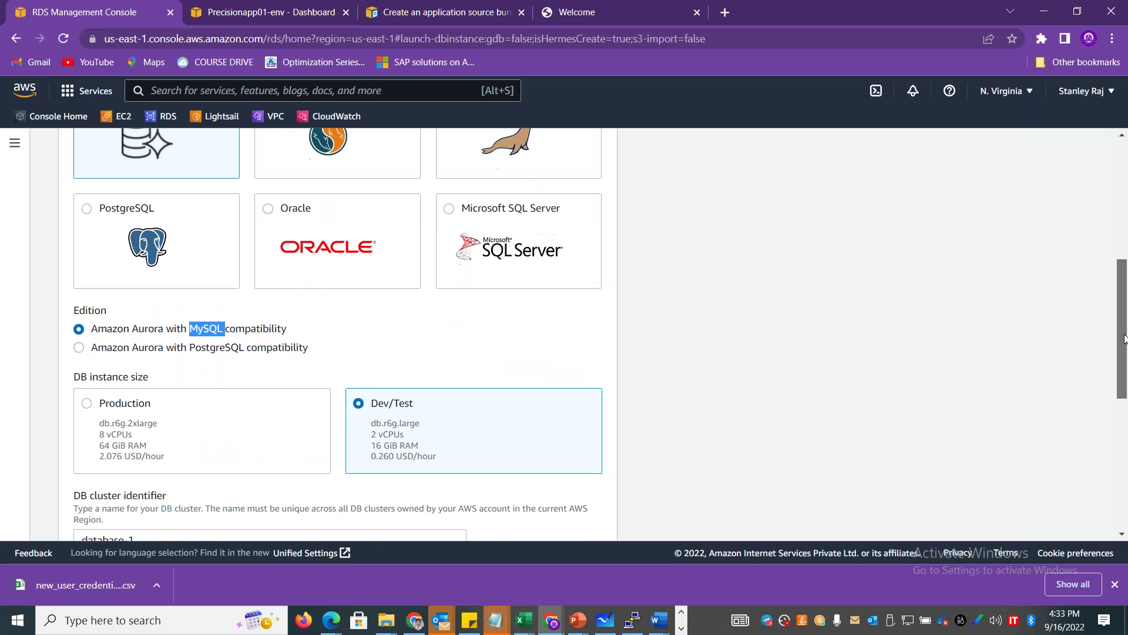
Replace the default database-1 cluster identifier with precisiondb01 and copy the new name.
drag(1124, 369, 1126, 405)
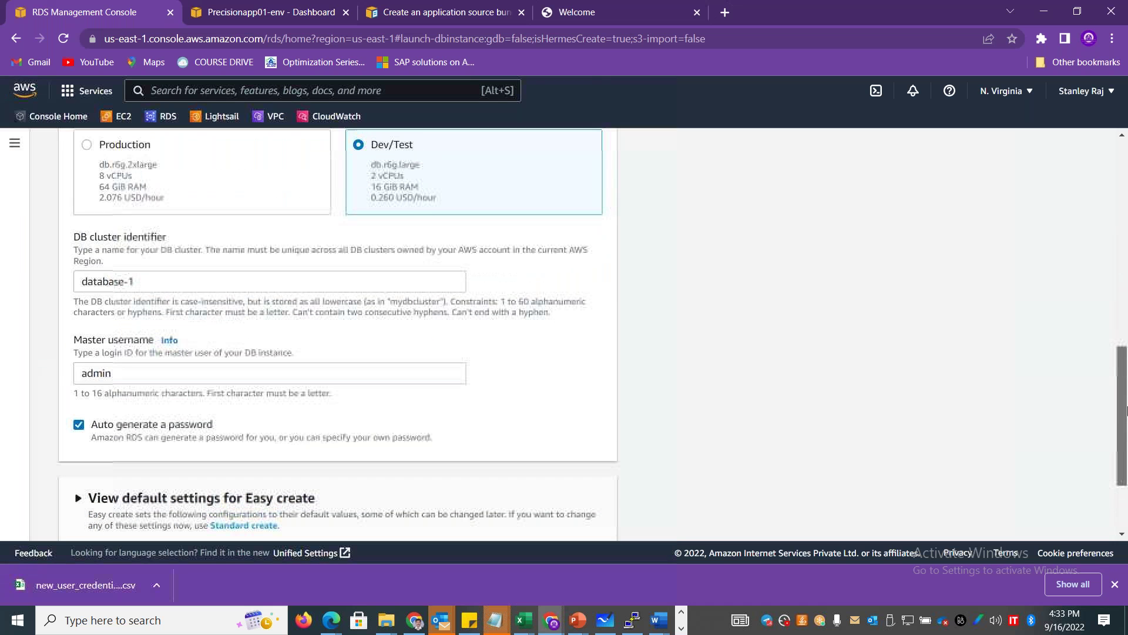
click(122, 280)
key(ctrl+a)
text(p)
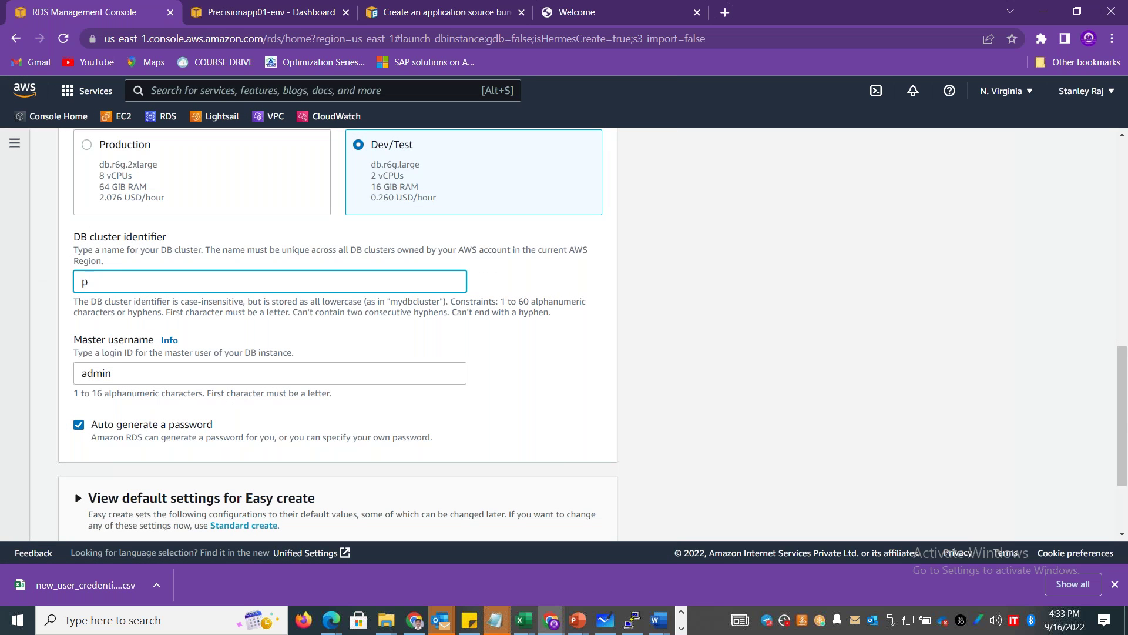
text(recisiondb-)
text(01)
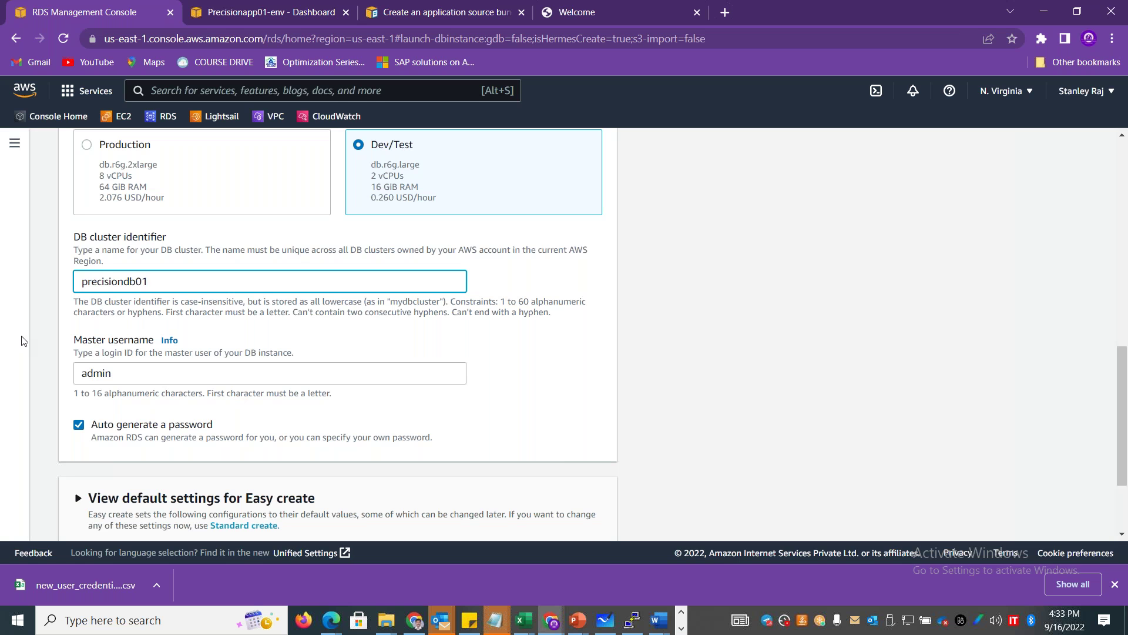
scroll(1122, 370, down, 2)
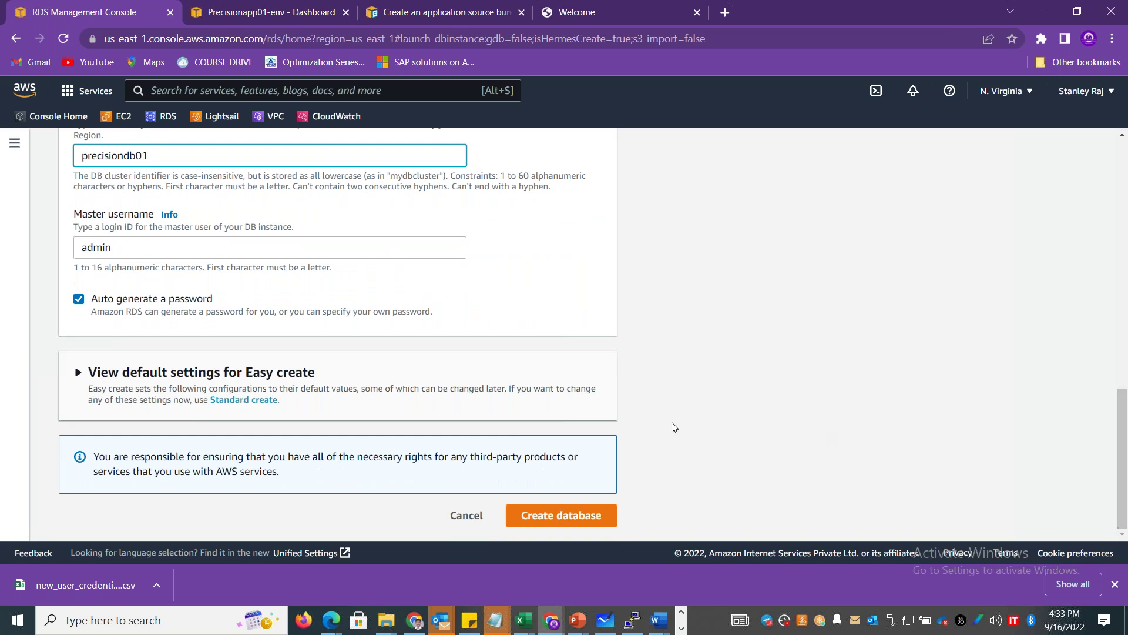
drag(148, 156, 43, 180)
key(ctrl+c)
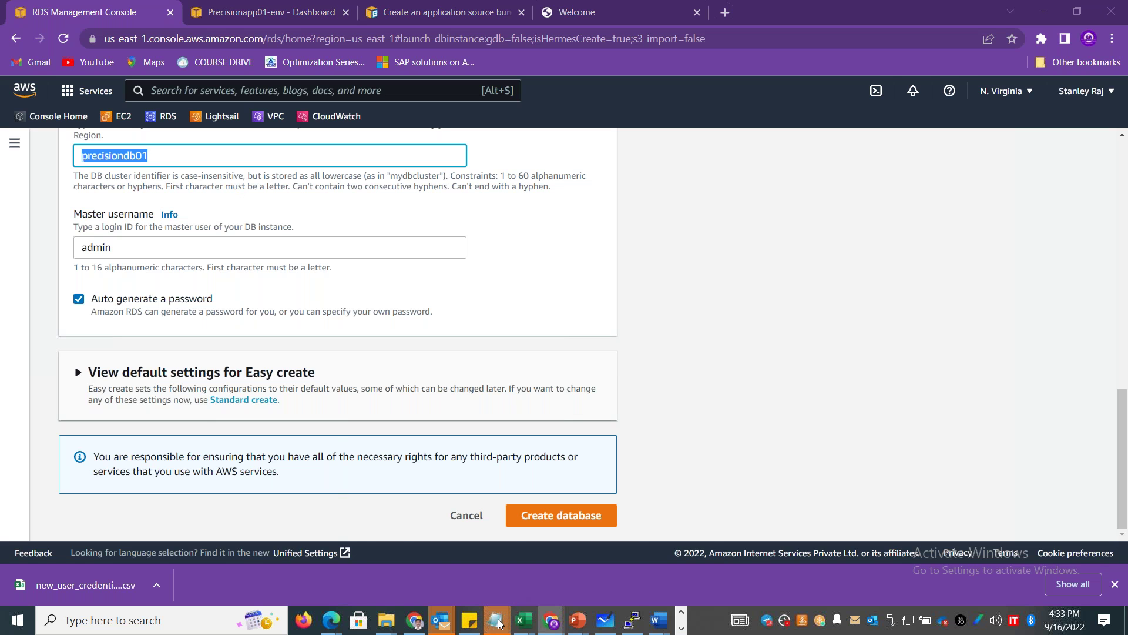
mouse_move(497, 622)
mouse_move(505, 554)
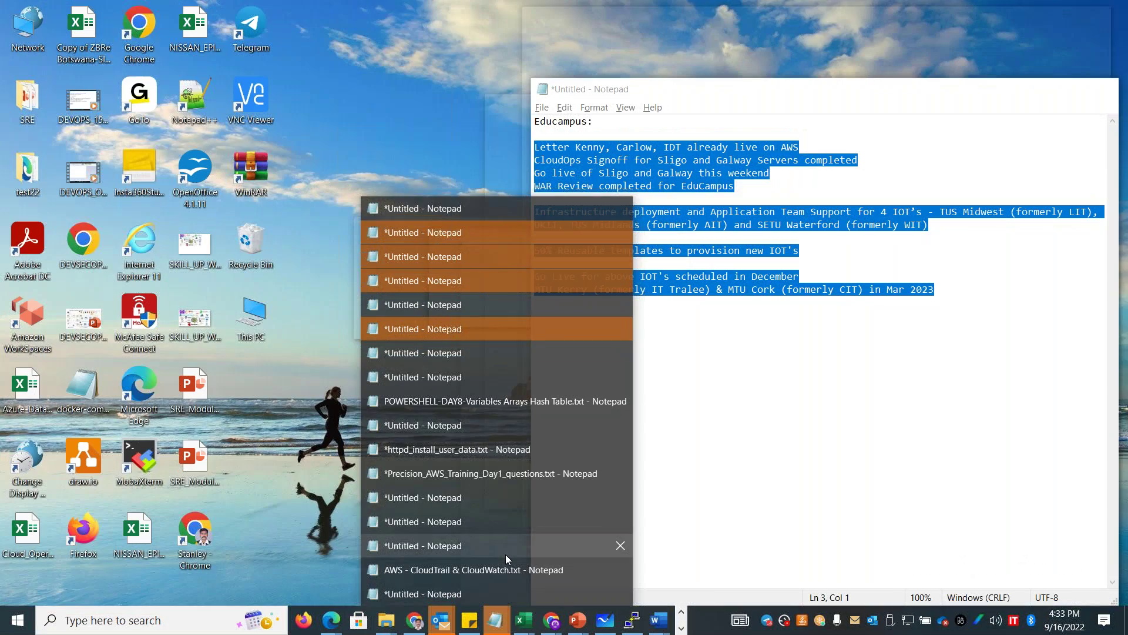
Append precisiondb01 and admin as two new lines at the end of httpd_install_user_data.txt.
mouse_move(479, 499)
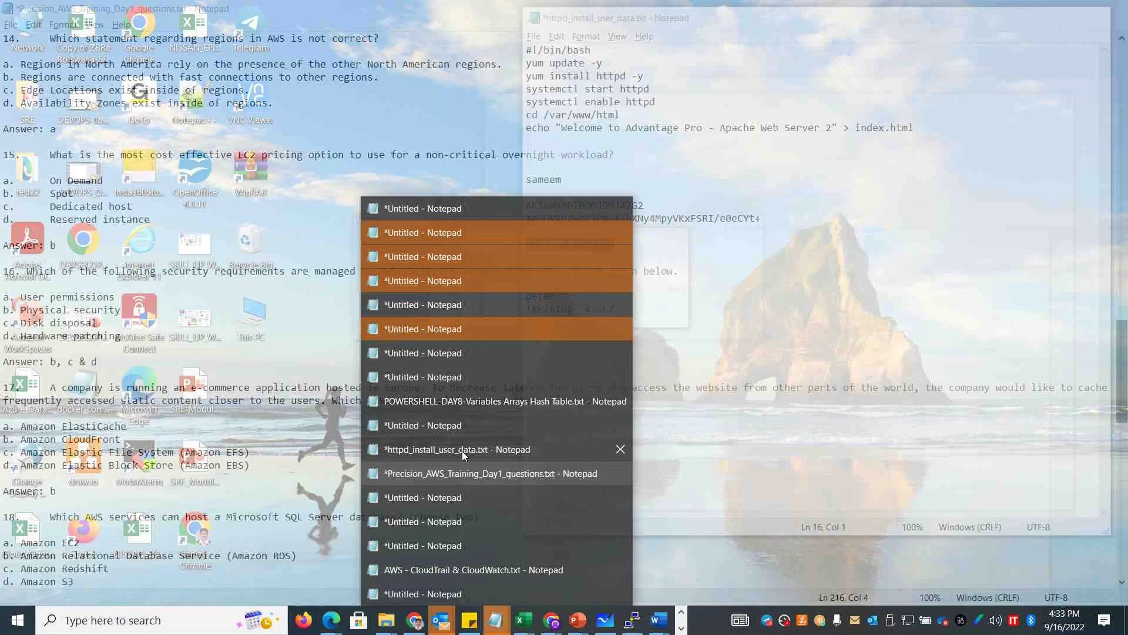
click(462, 449)
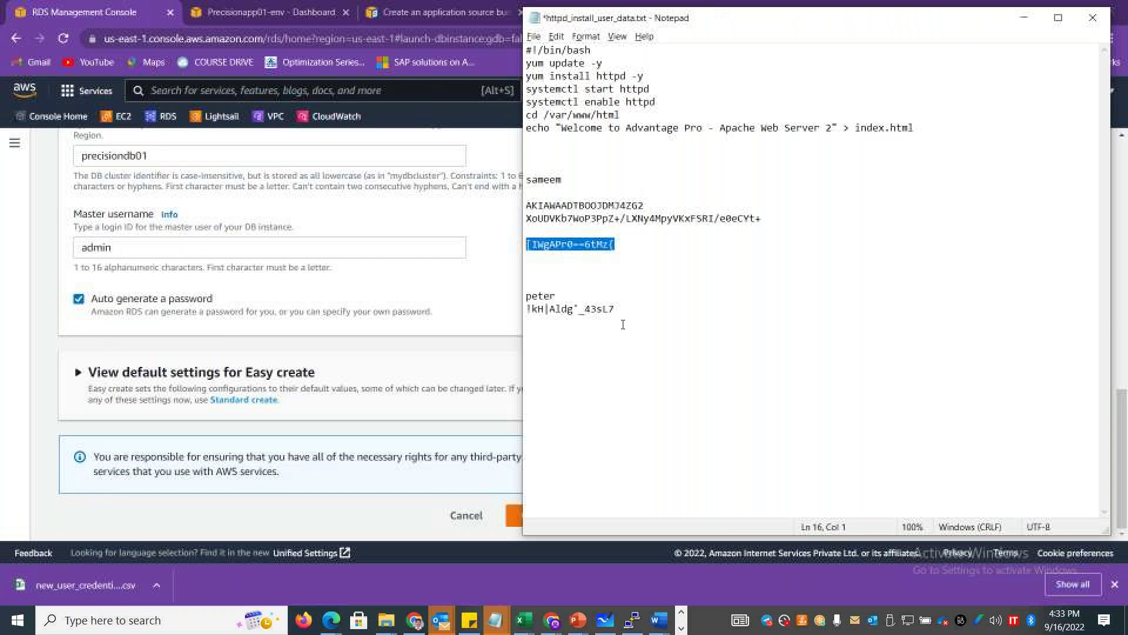
click(623, 324)
key(Return)
key(Return)
key(ctrl+v)
key(Return)
text(A)
key(BackSpace)
text(admin)
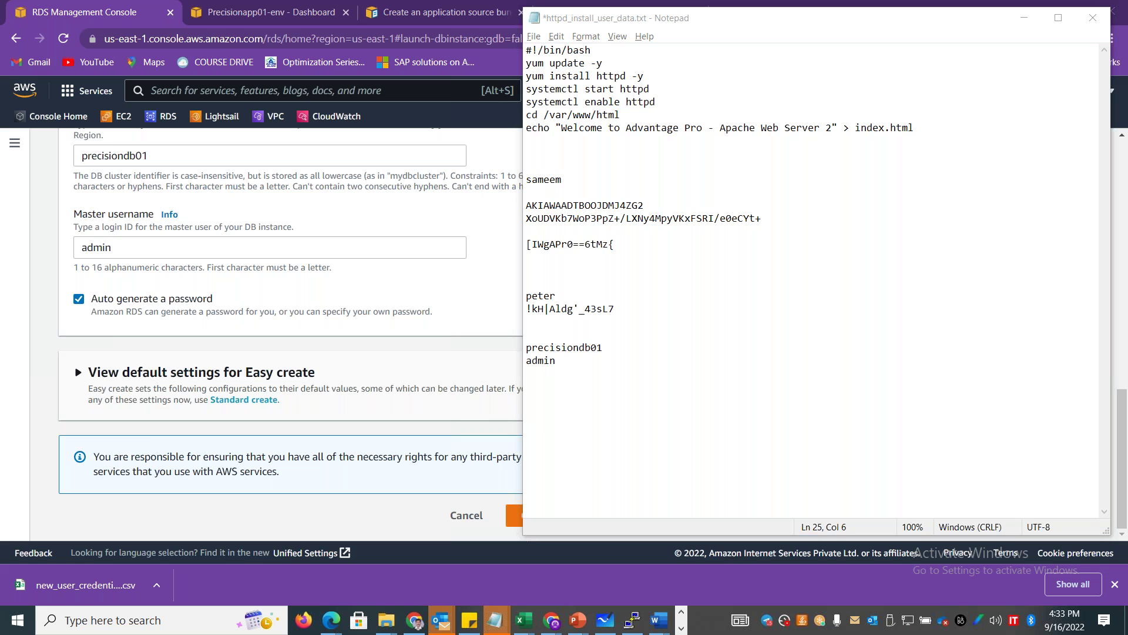
key(alt+Tab)
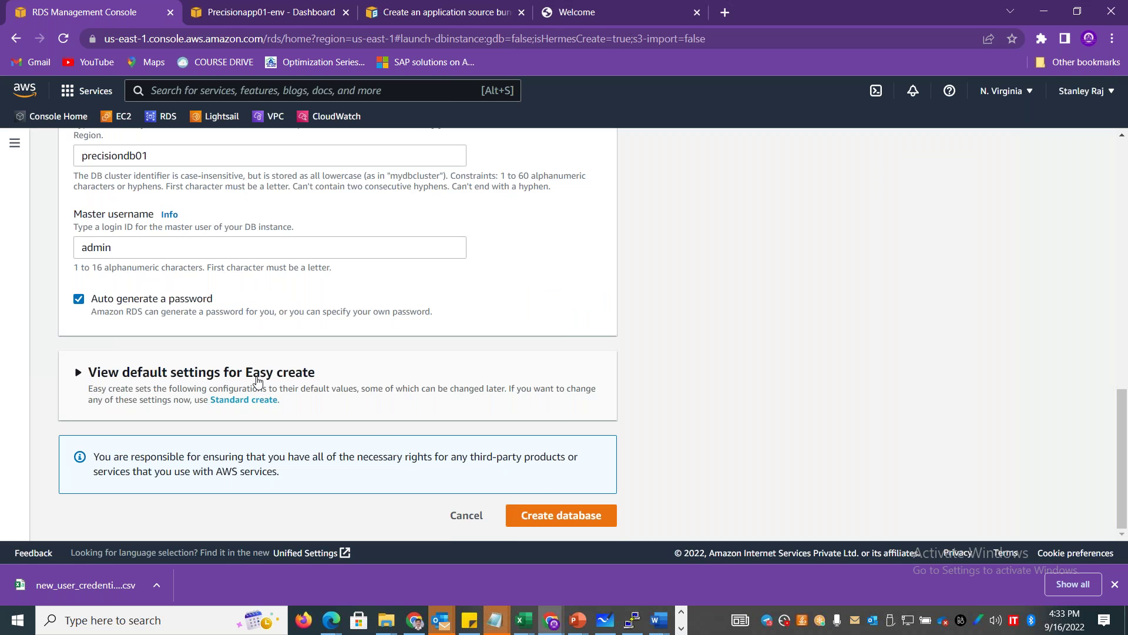
Review the Easy create default settings, then create the Aurora database precisiondb01.
click(256, 381)
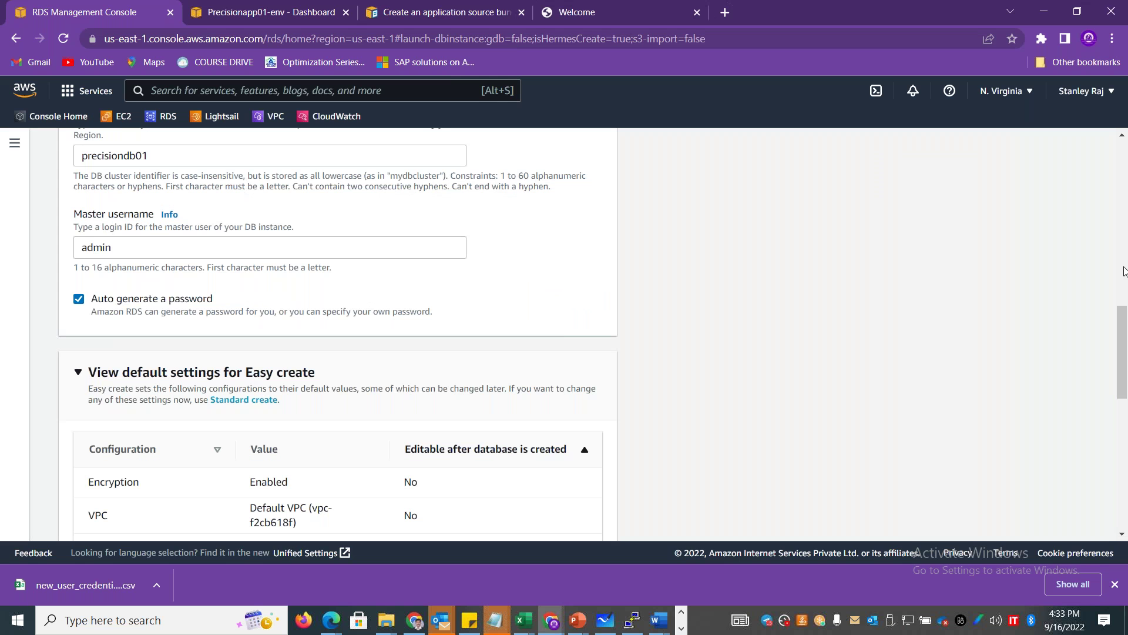
scroll(1126, 352, down, 1)
scroll(1127, 353, down, 9)
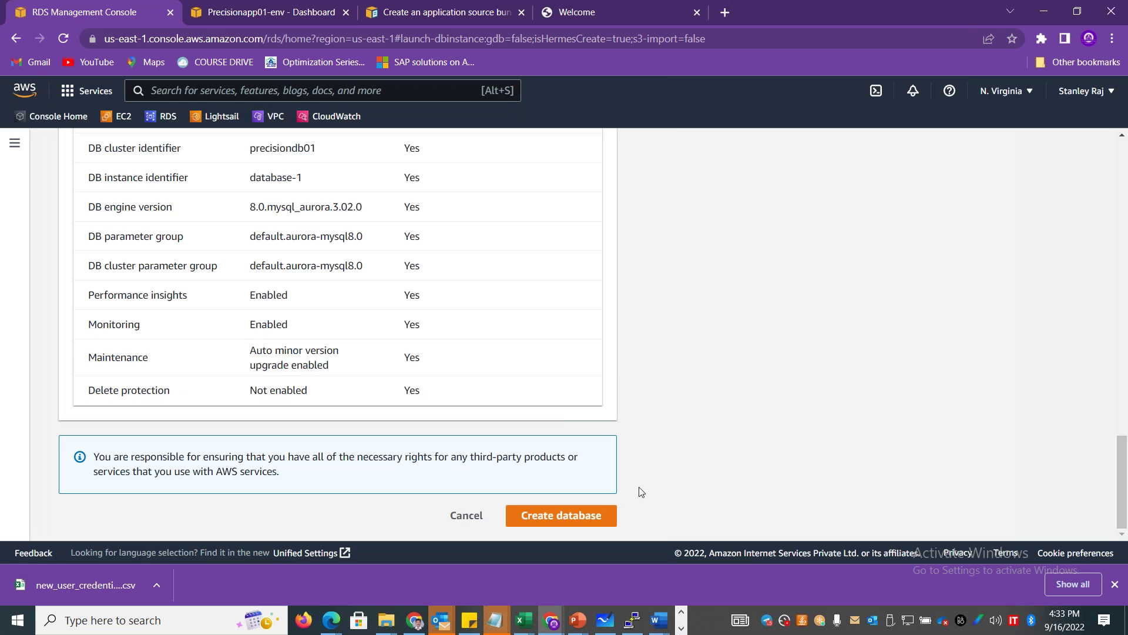
click(569, 517)
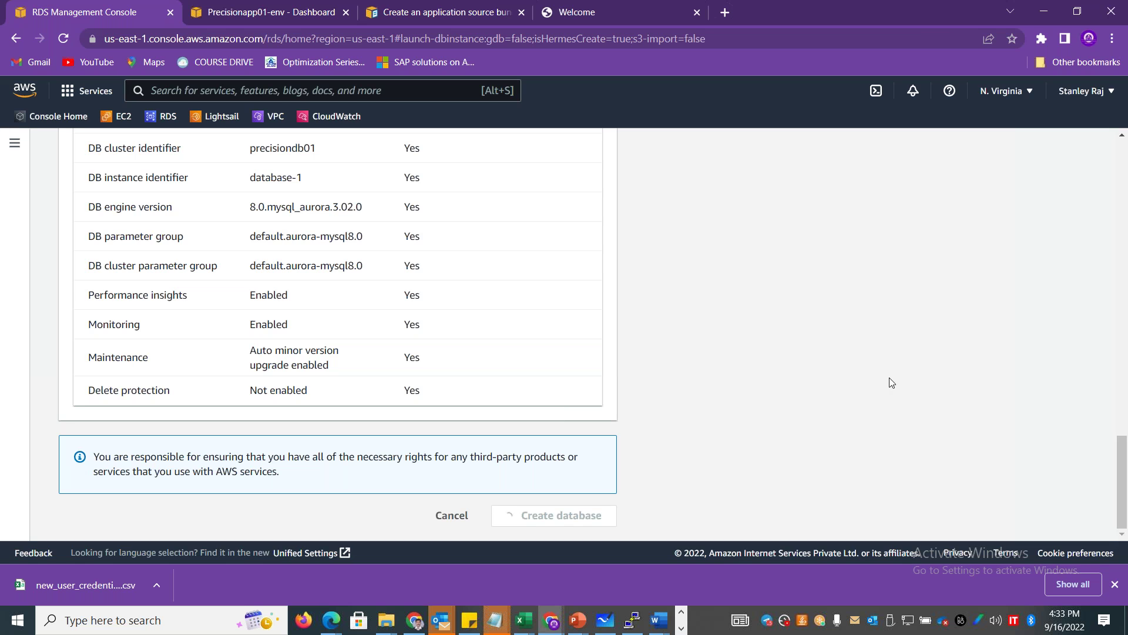
drag(1124, 485, 1124, 181)
scroll(1125, 209, down, 2)
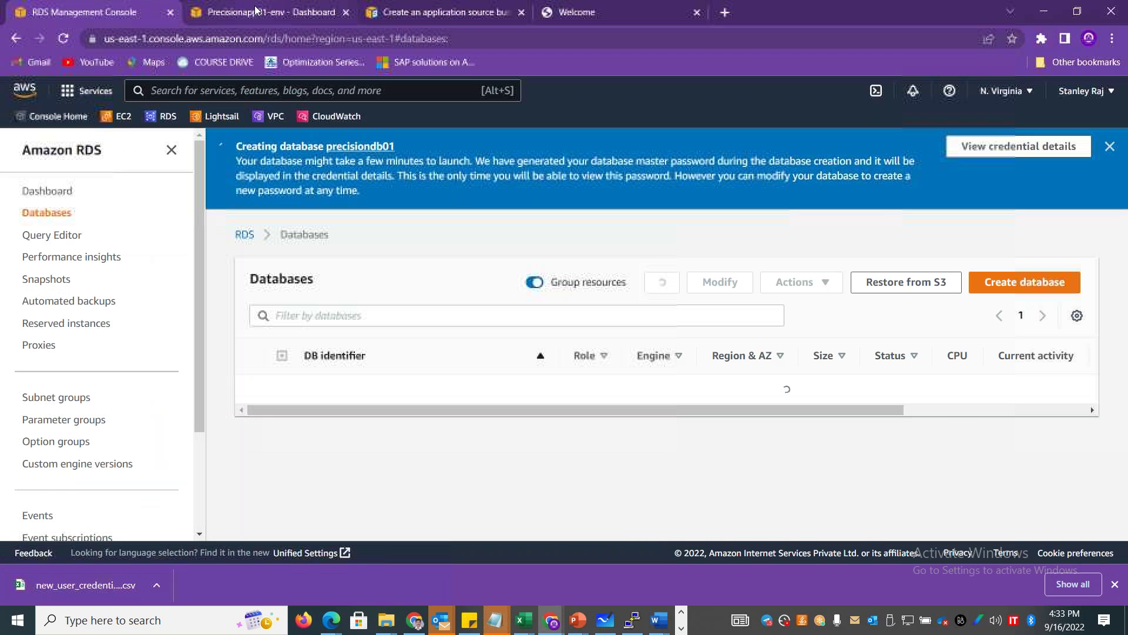
On the Elastic Beanstalk tab, search the console for RDS and open the RDS service.
click(248, 12)
click(262, 90)
text(RDS)
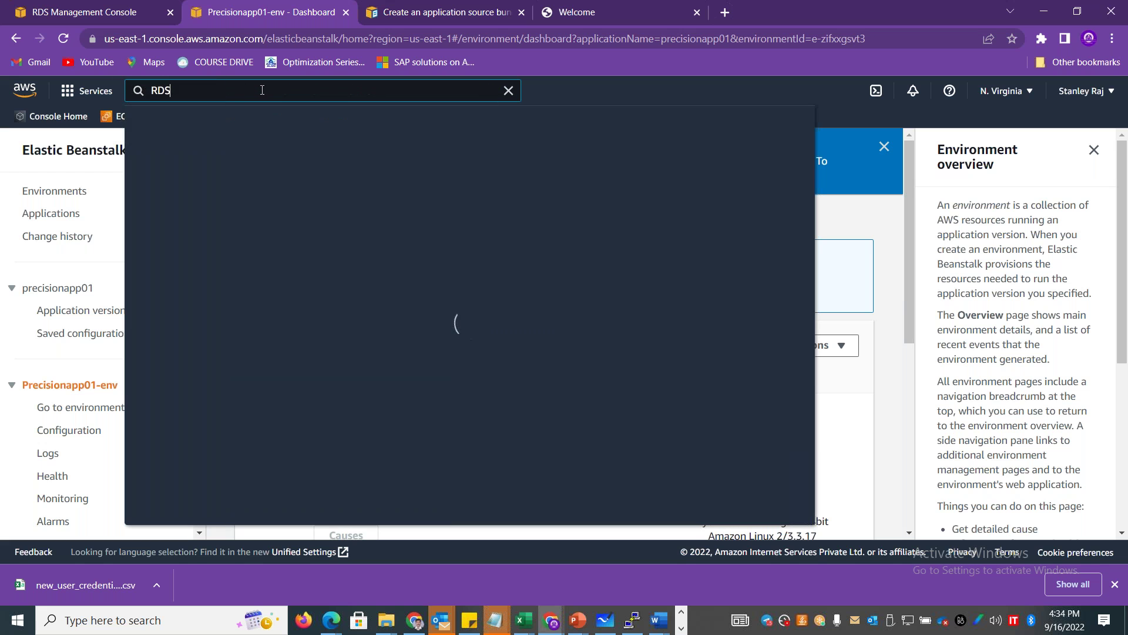
click(362, 203)
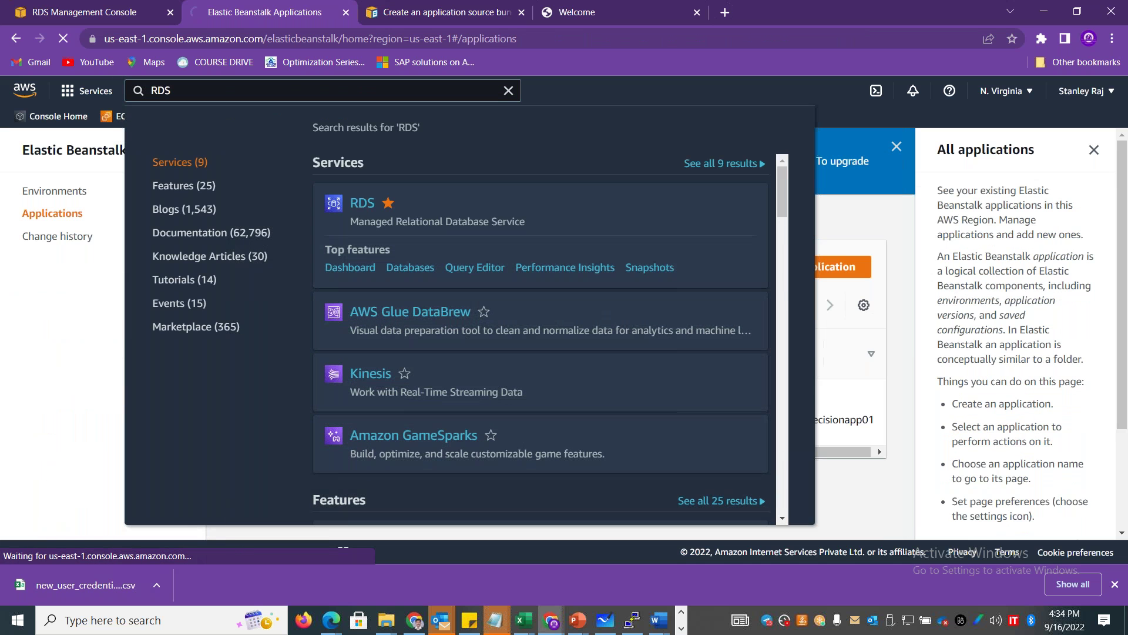
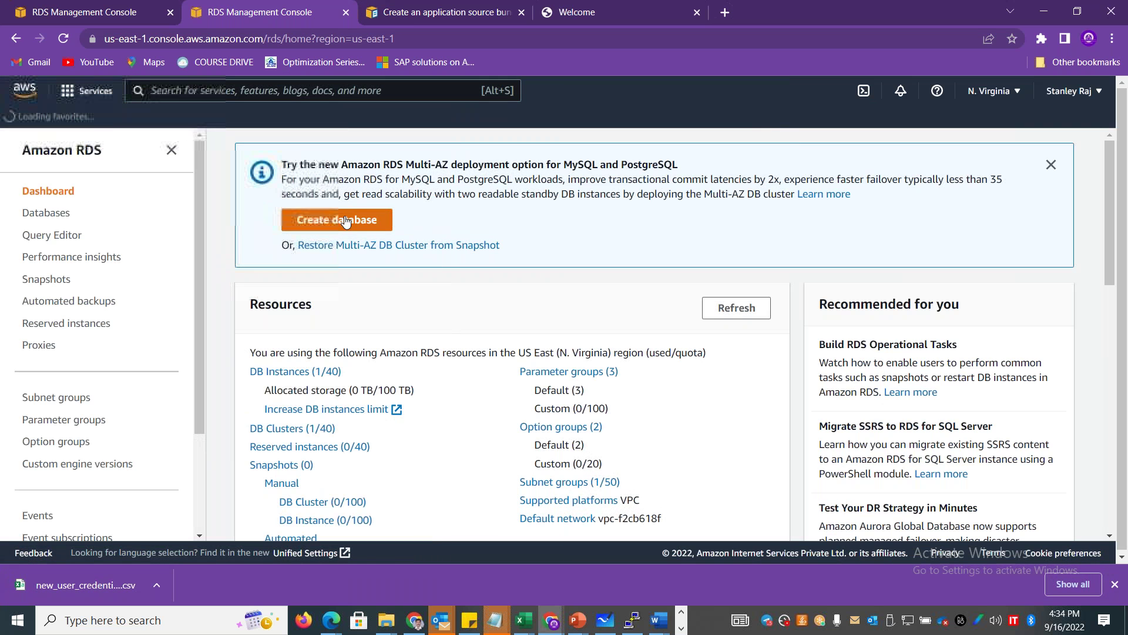
Start a new database with the Standard create method.
click(341, 220)
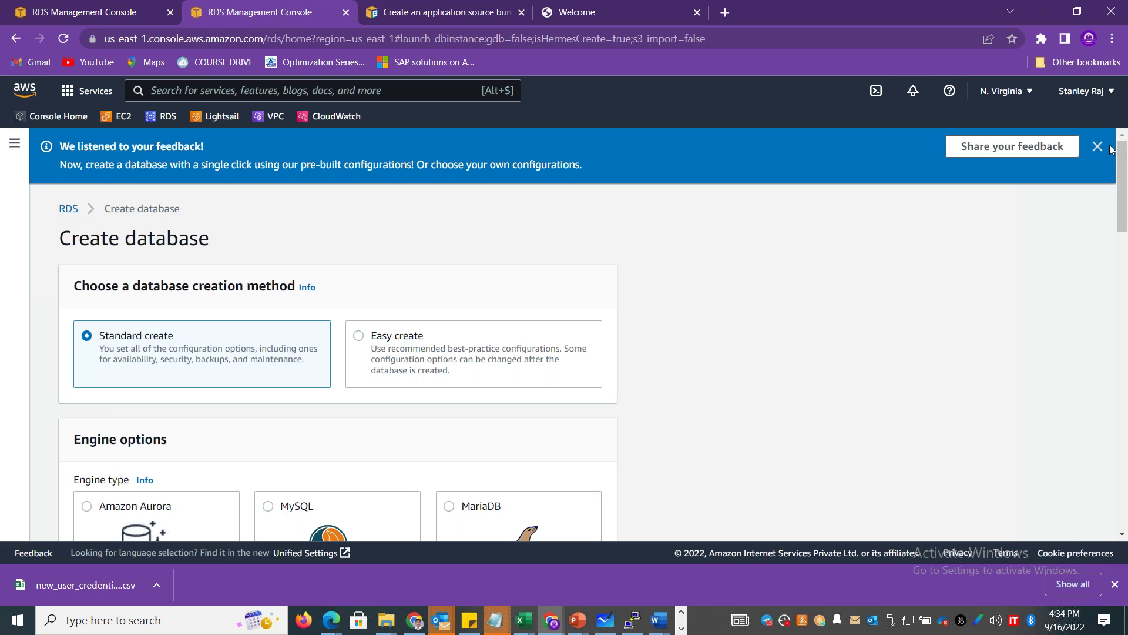
drag(1123, 183, 1122, 237)
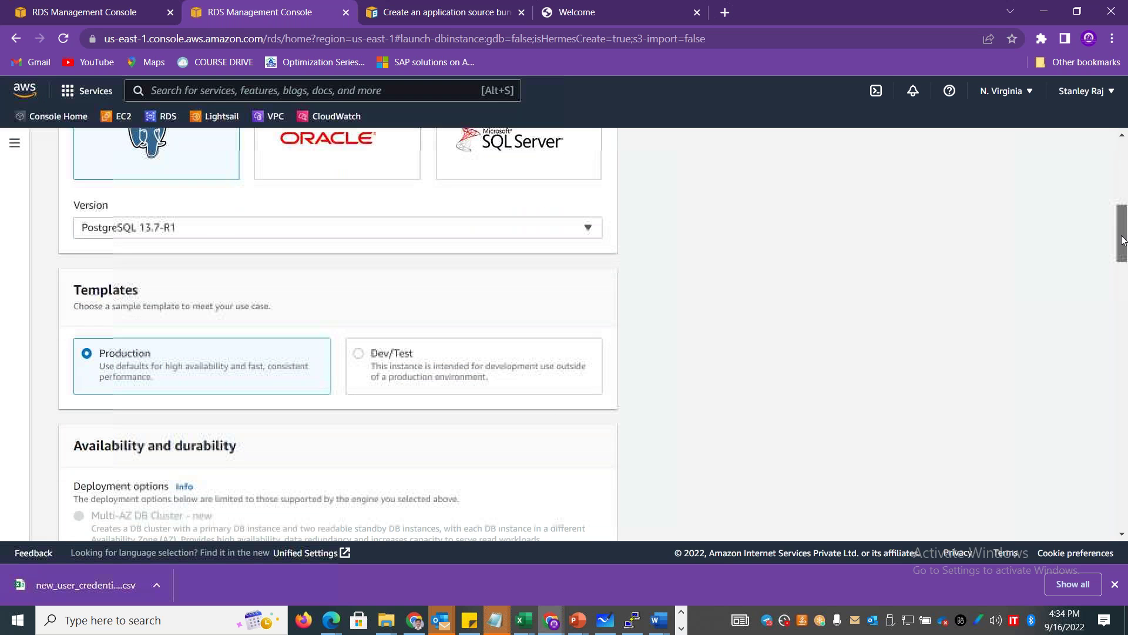
click(1118, 192)
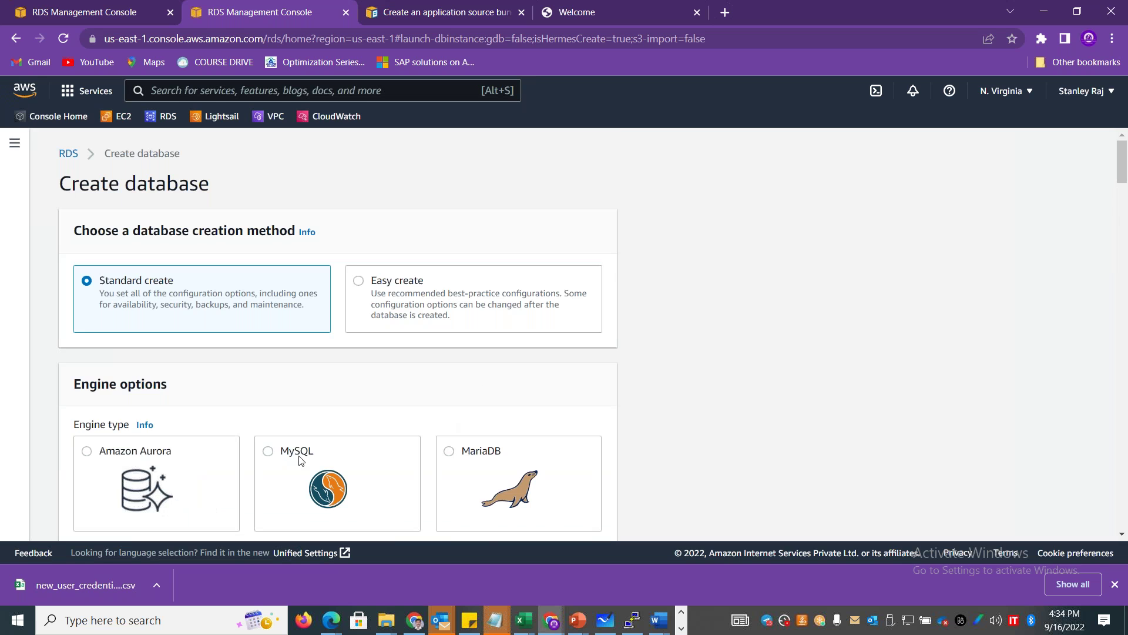
Select the MySQL engine (MySQL Community 8.0.28) and review the template and deployment options.
click(340, 451)
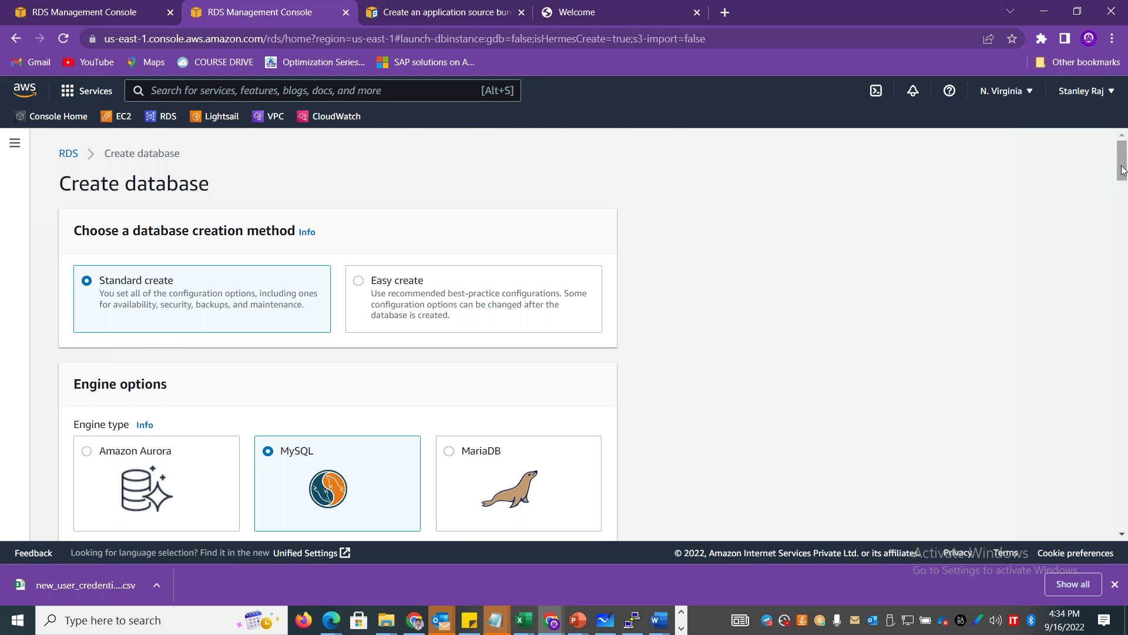
scroll(1124, 192, down, 3)
drag(1124, 192, 1124, 261)
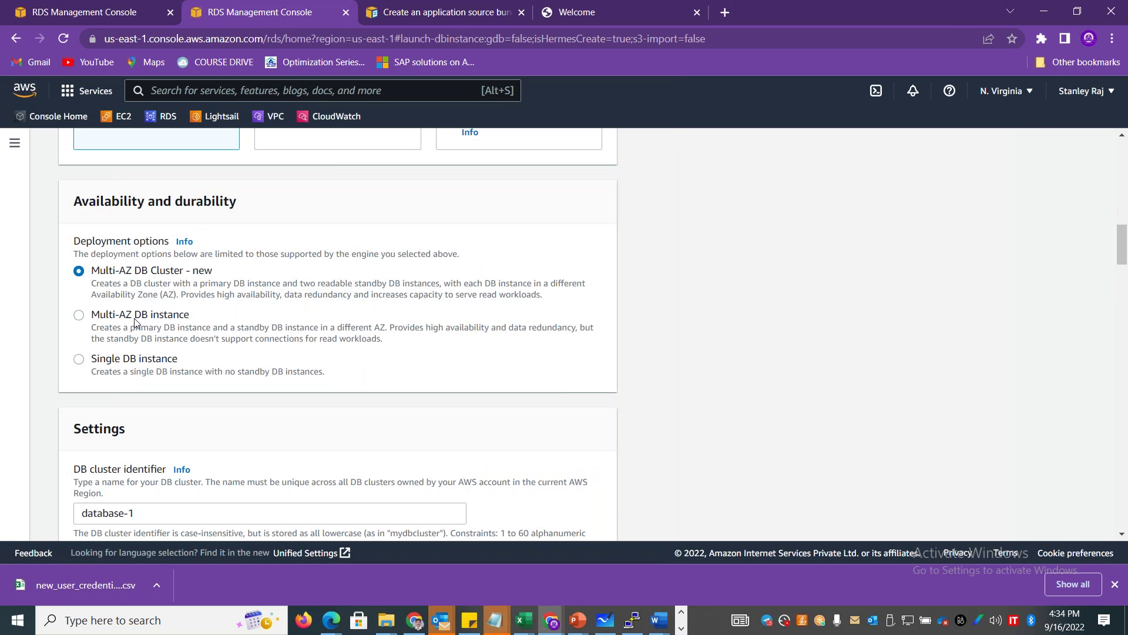
drag(179, 359, 113, 360)
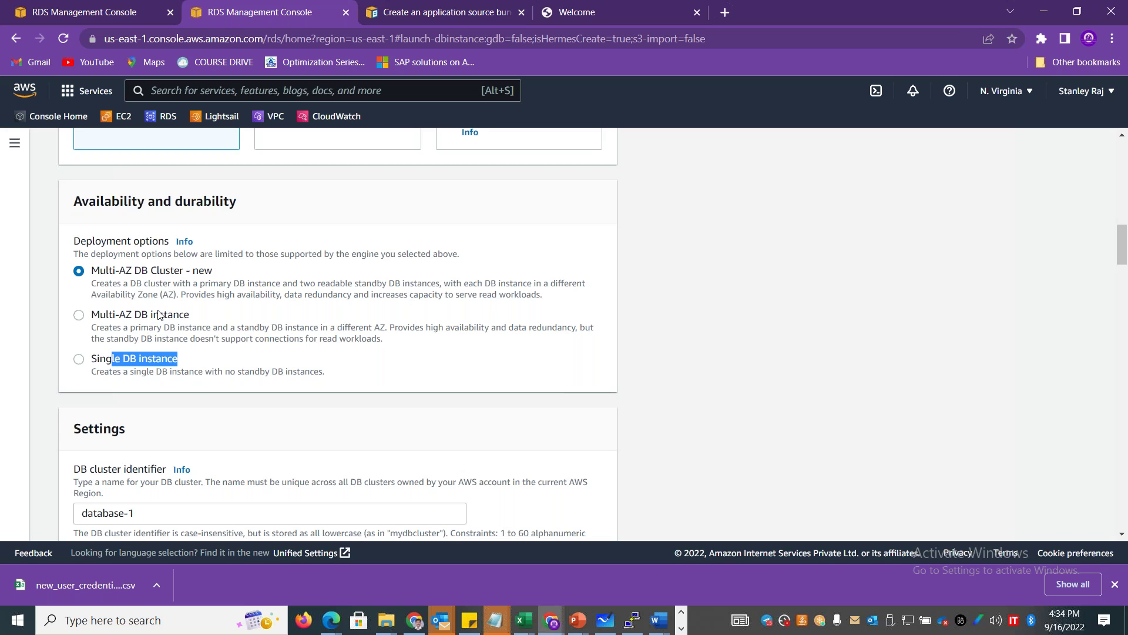
drag(1125, 248, 1125, 194)
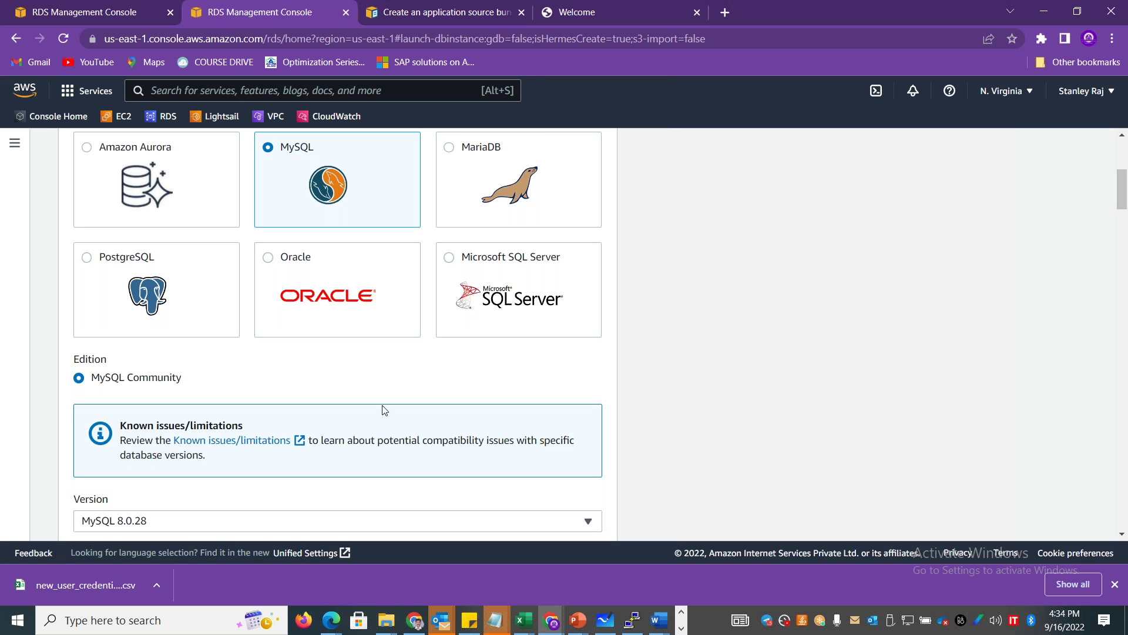
right_click(238, 445)
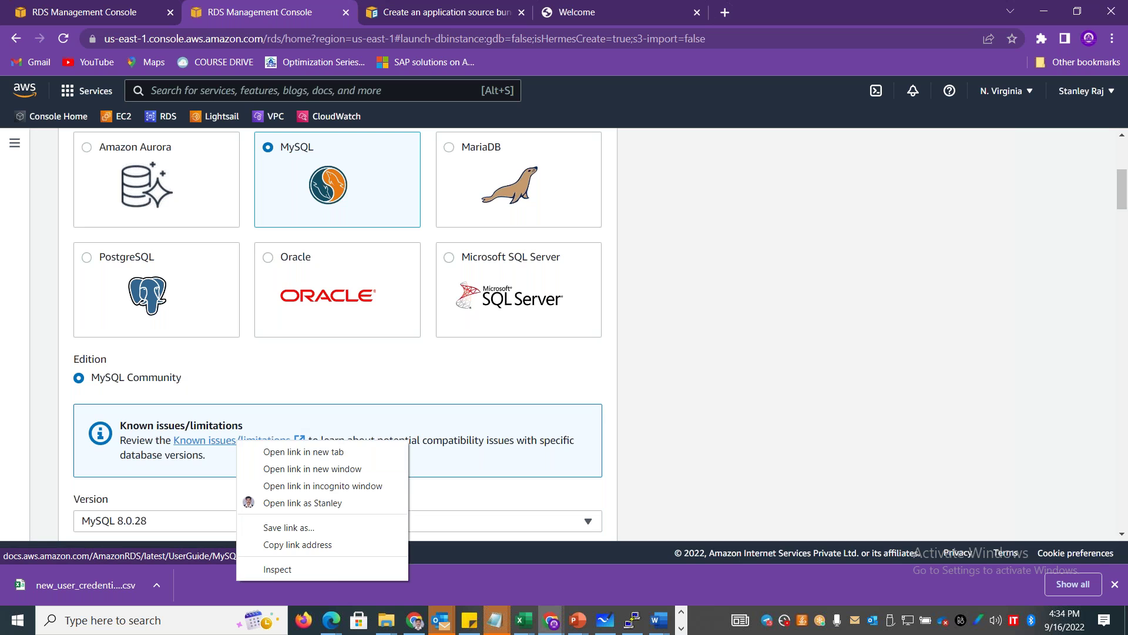
Open the MySQL known issues page in a new tab and read the 20,000 MiB and 1024 MiB storage notes.
click(259, 450)
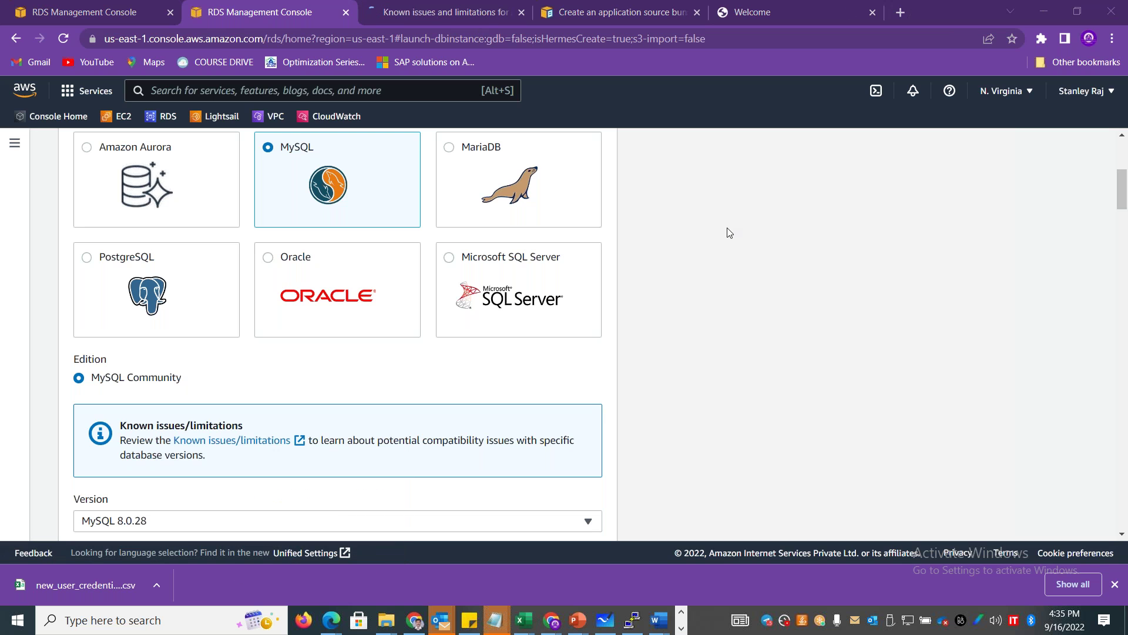
click(435, 16)
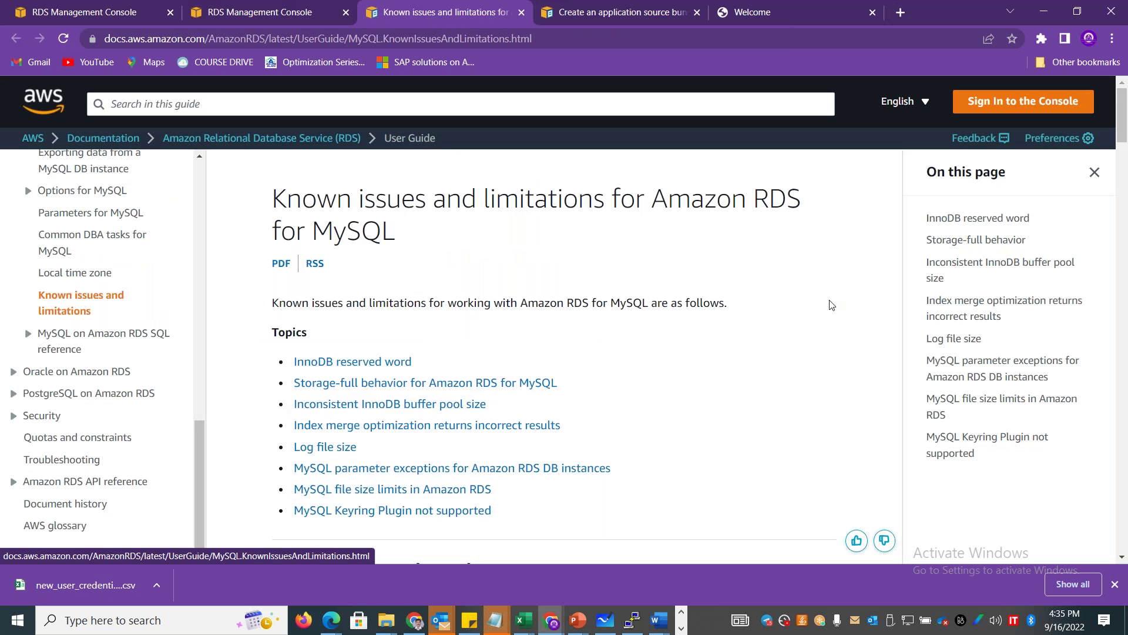
drag(1125, 109, 1125, 153)
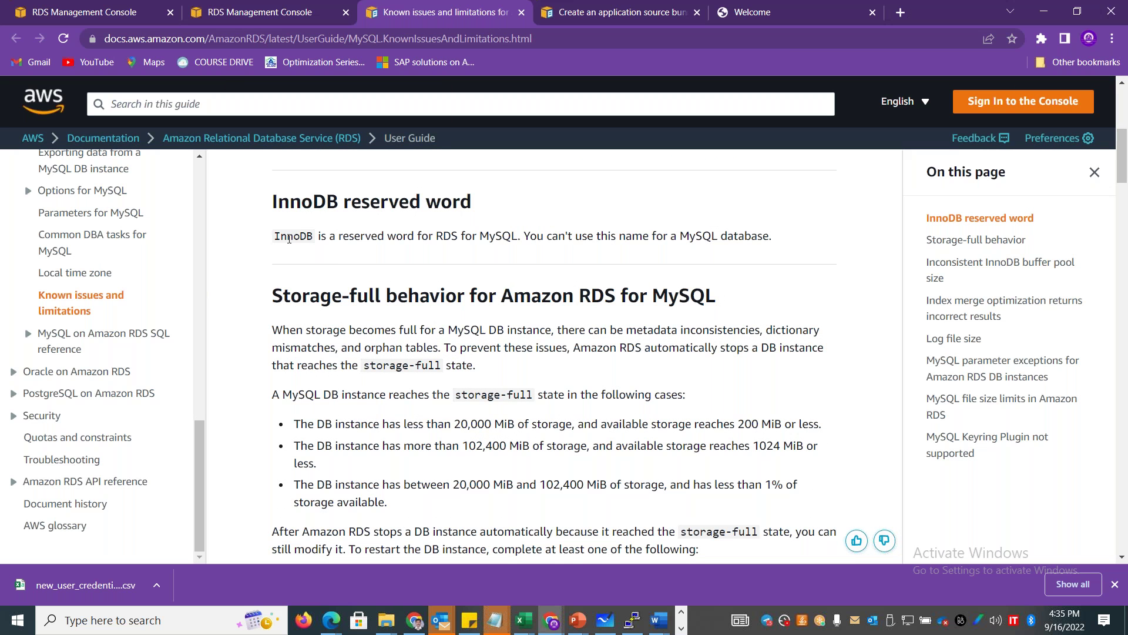
drag(444, 422, 543, 419)
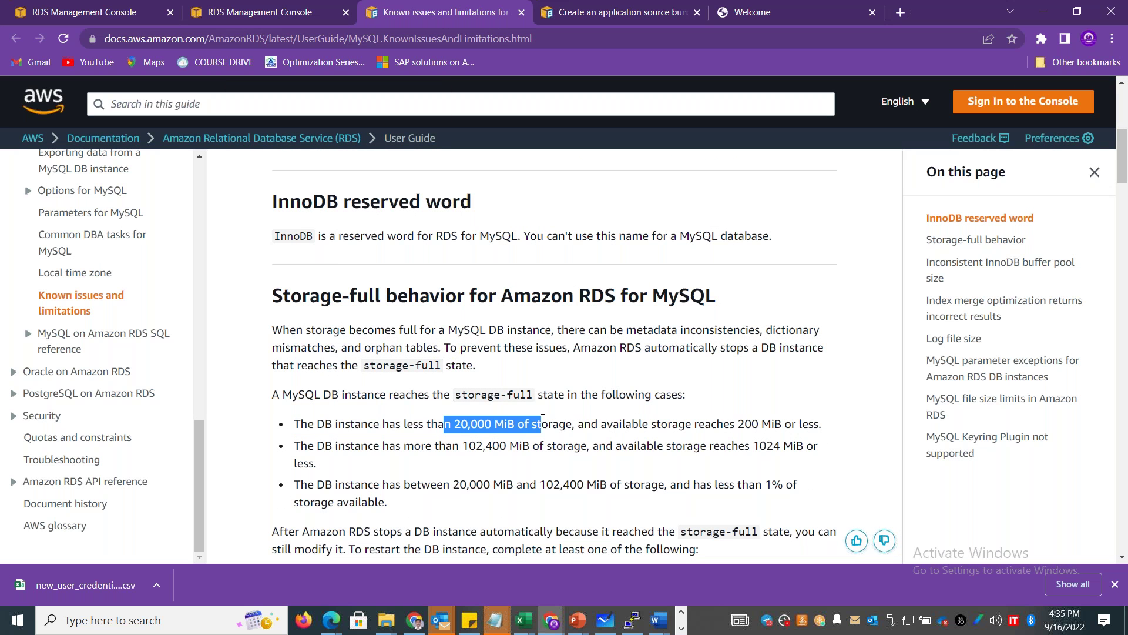
drag(483, 445, 561, 464)
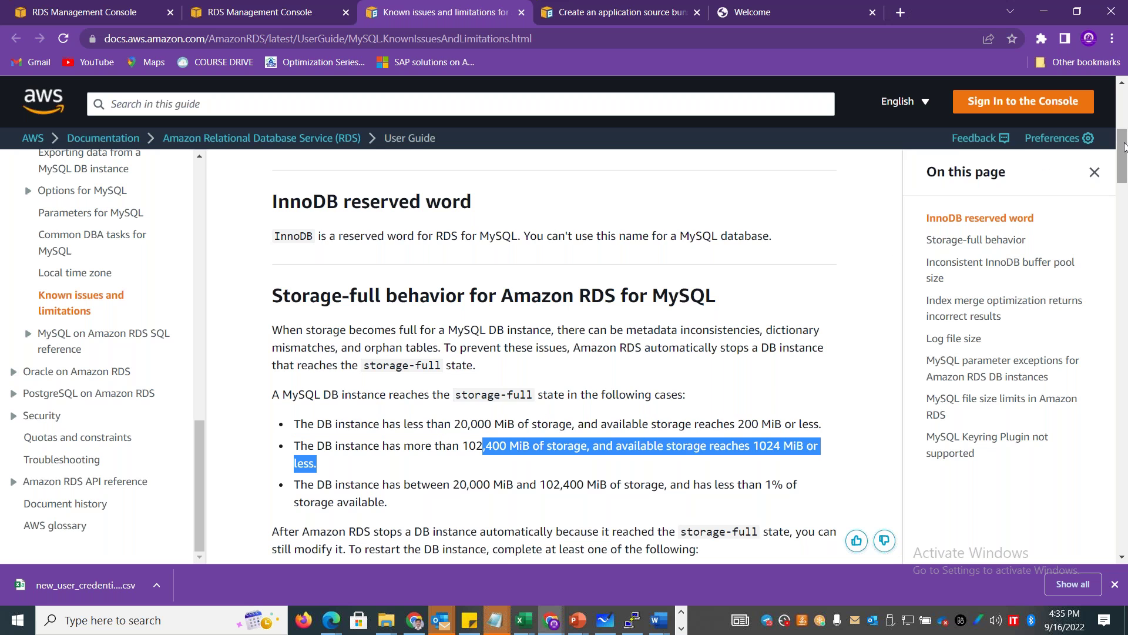
drag(1124, 147, 1124, 533)
Switch the engine to PostgreSQL 13.7-R1 and choose the Free tier template.
click(284, 17)
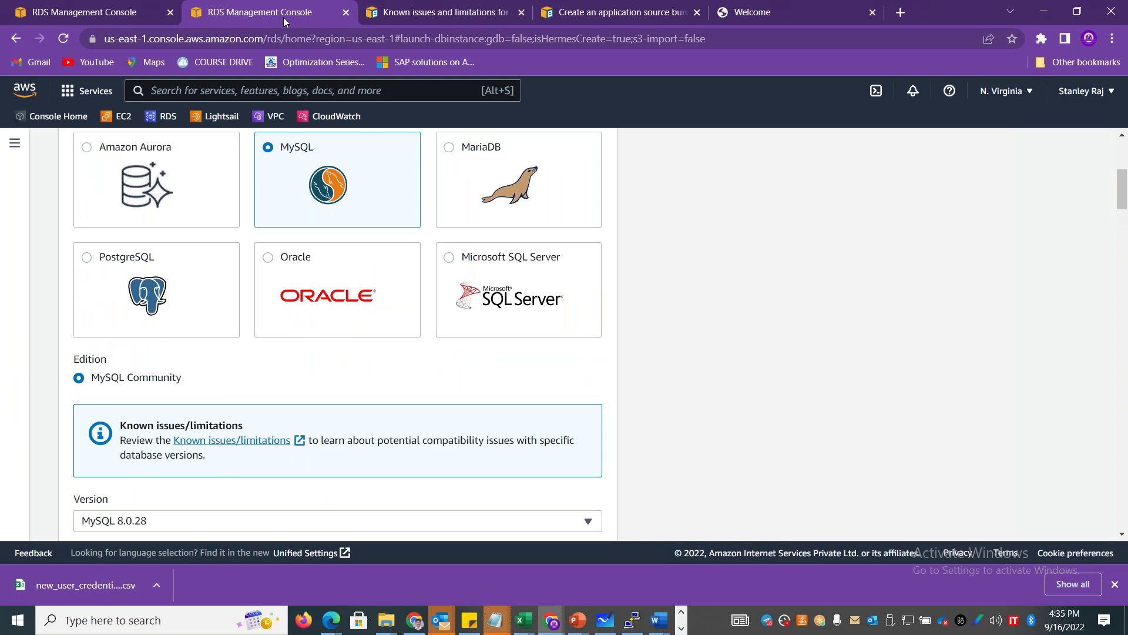
click(134, 262)
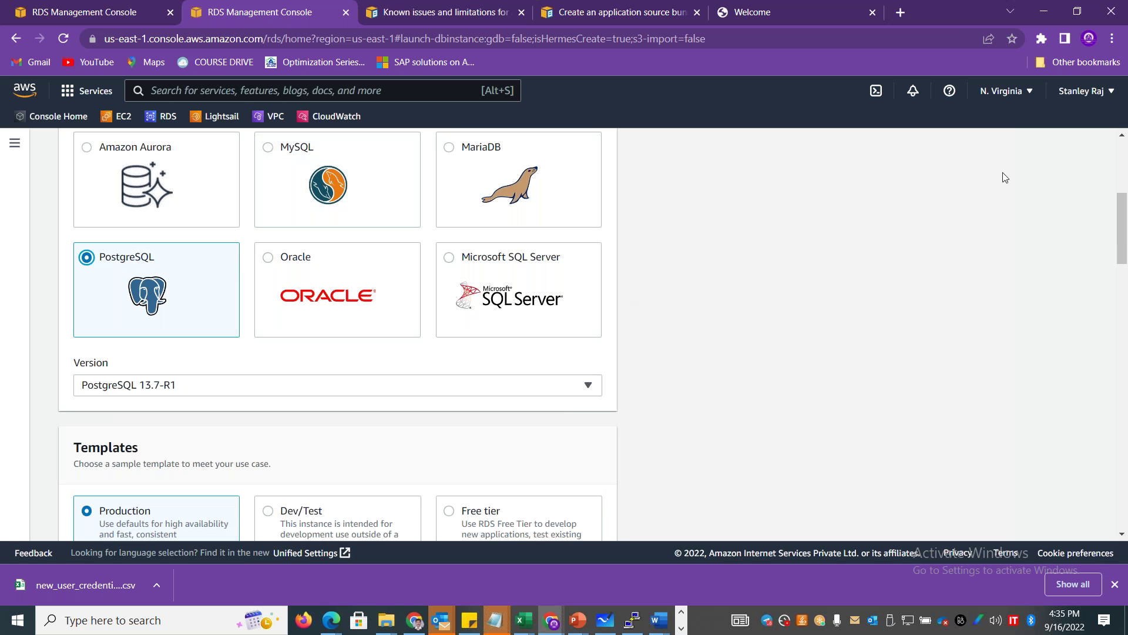
scroll(1120, 212, down, 4)
drag(1119, 212, 1124, 181)
scroll(964, 226, down, 3)
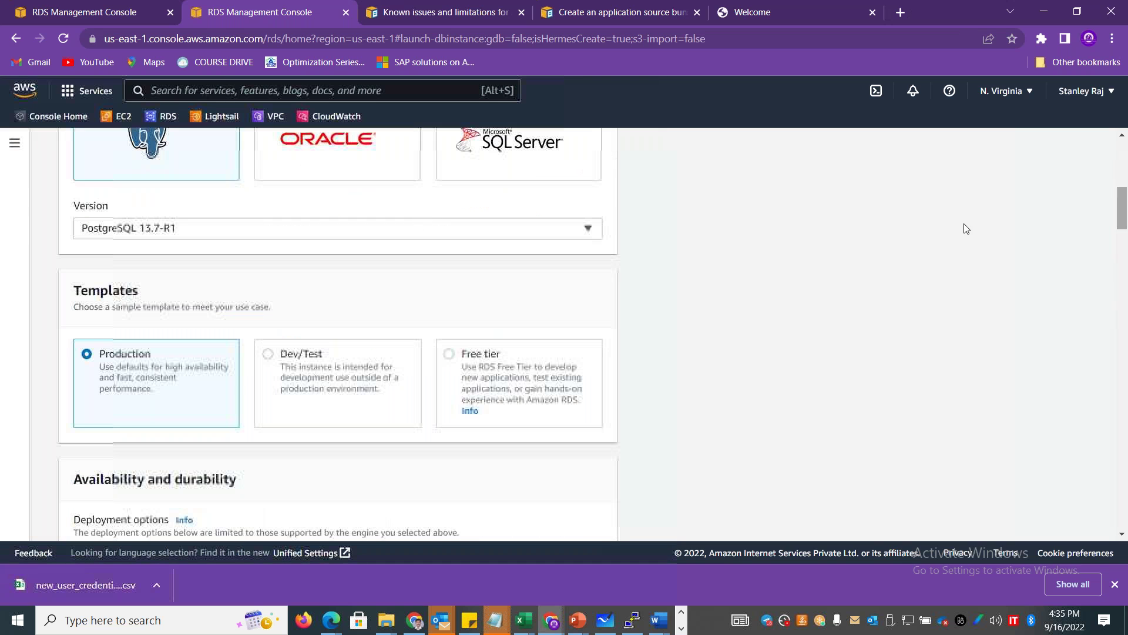
click(479, 357)
drag(1124, 200, 1124, 179)
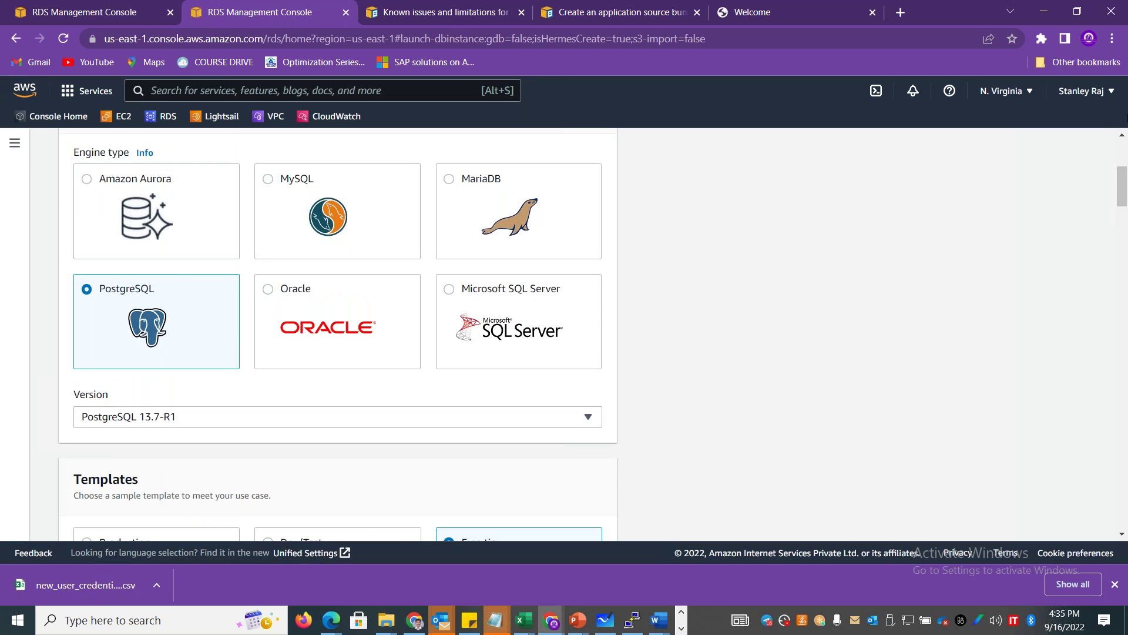
scroll(1125, 161, up, 5)
drag(1124, 188, 1122, 352)
scroll(516, 276, up, 15)
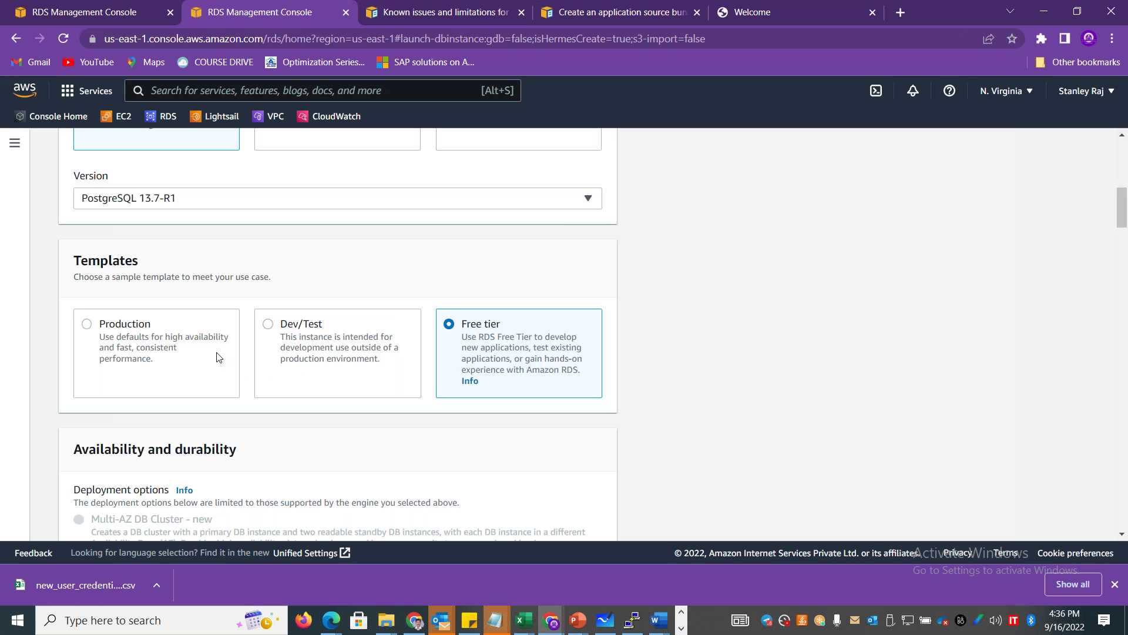
In the Databases list, pick precisiondb01-instance-1 and choose Delete from its Actions menu.
click(88, 12)
click(255, 374)
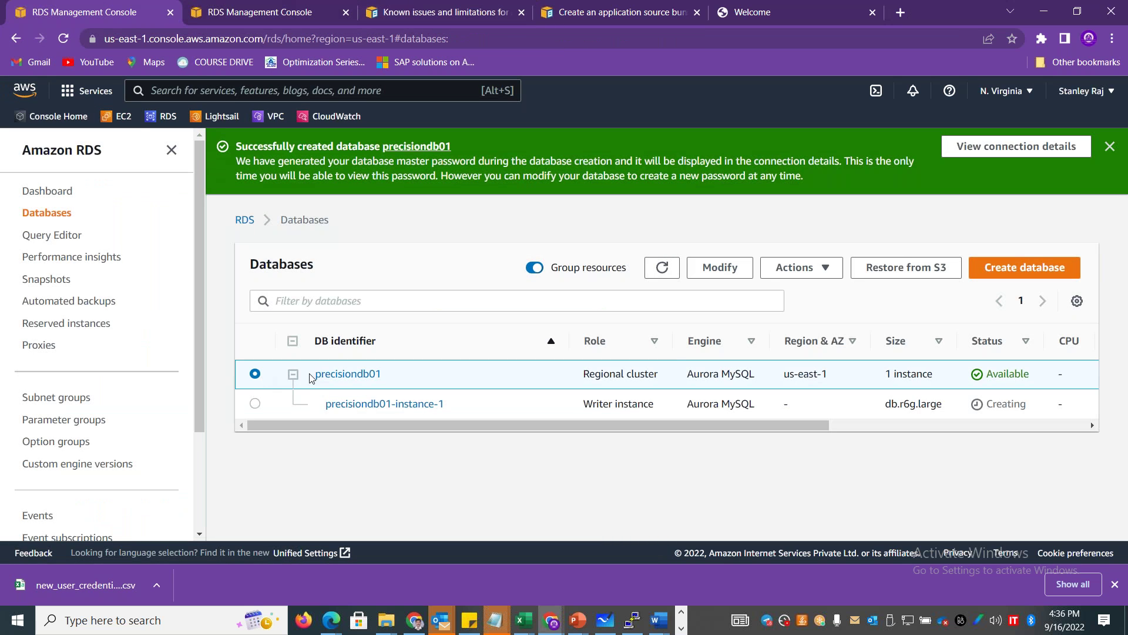
click(799, 268)
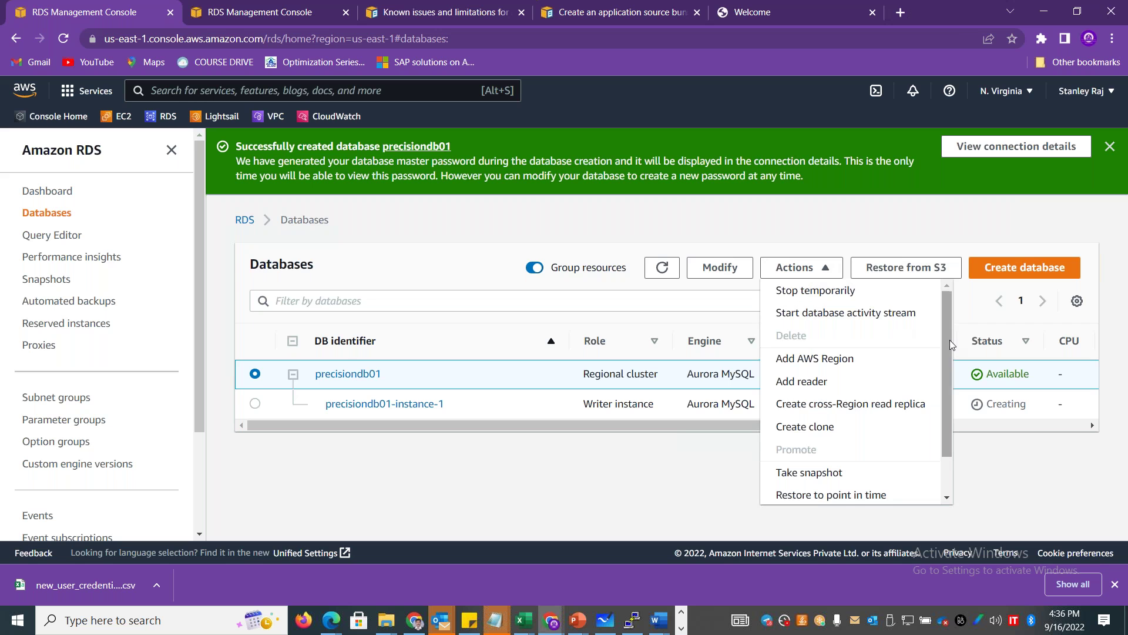
scroll(947, 341, down, 2)
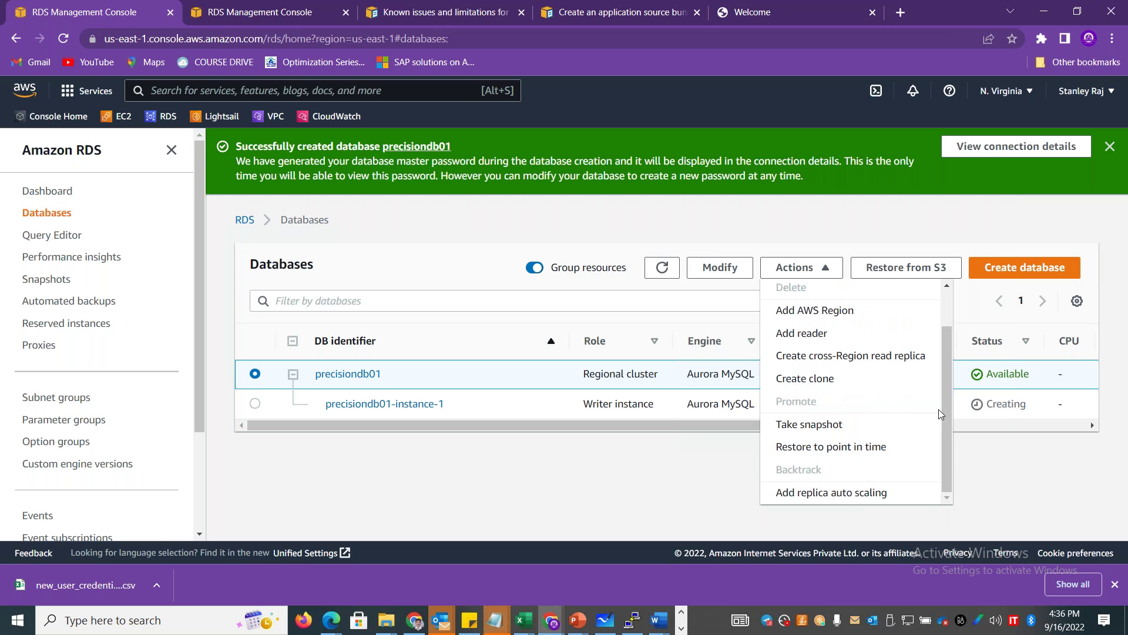
drag(947, 411, 951, 348)
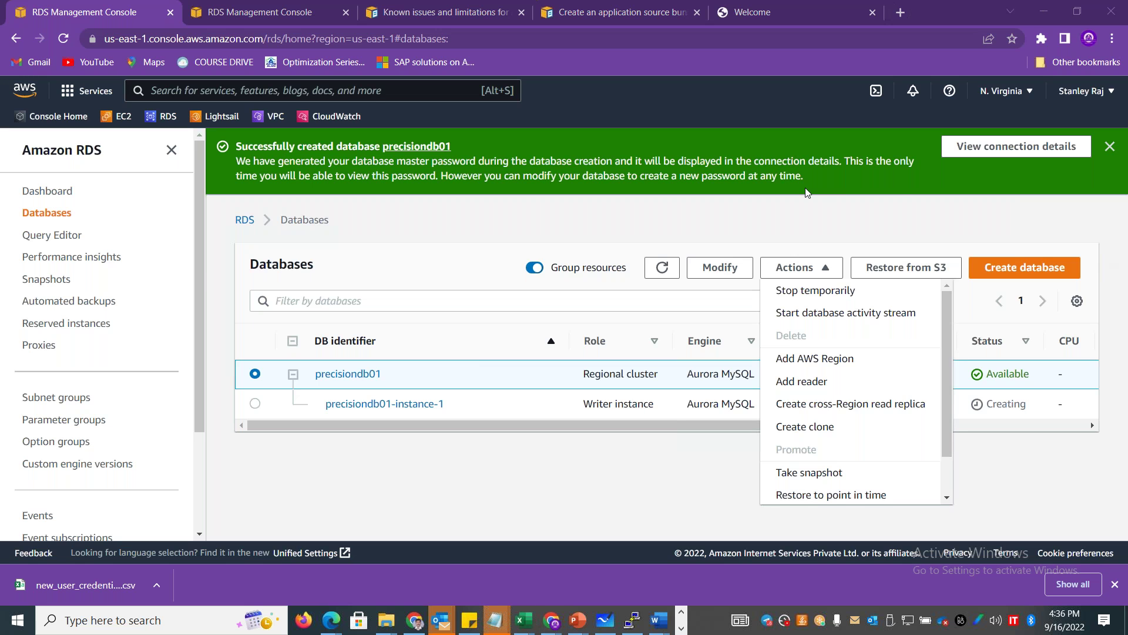
mouse_move(951, 319)
mouse_down()
mouse_move(949, 401)
mouse_move(939, 310)
mouse_up()
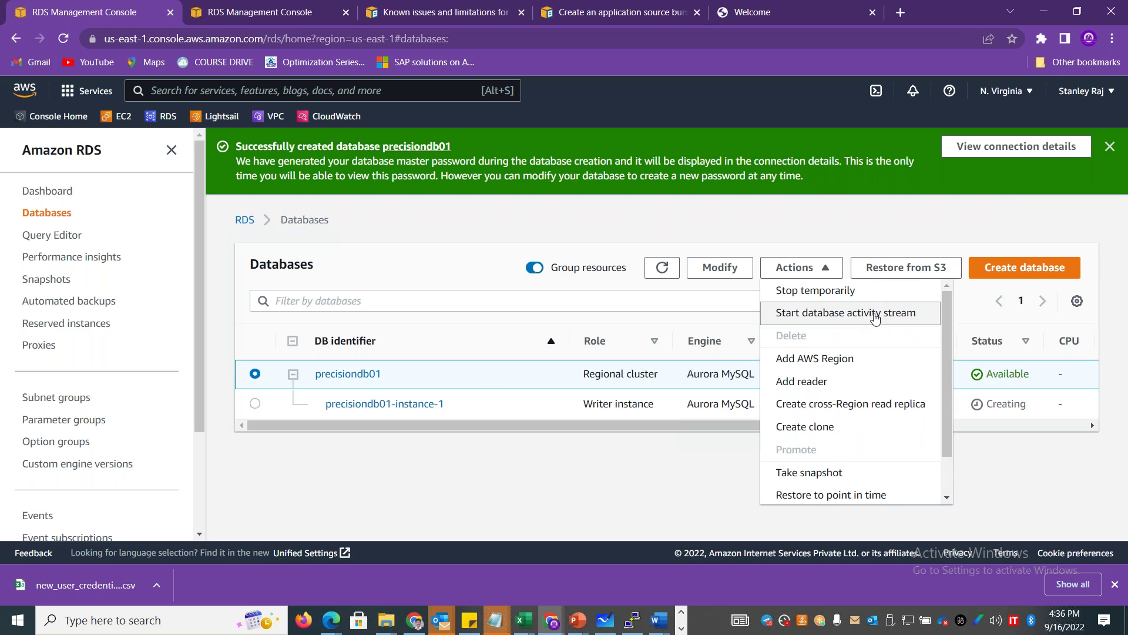
click(254, 404)
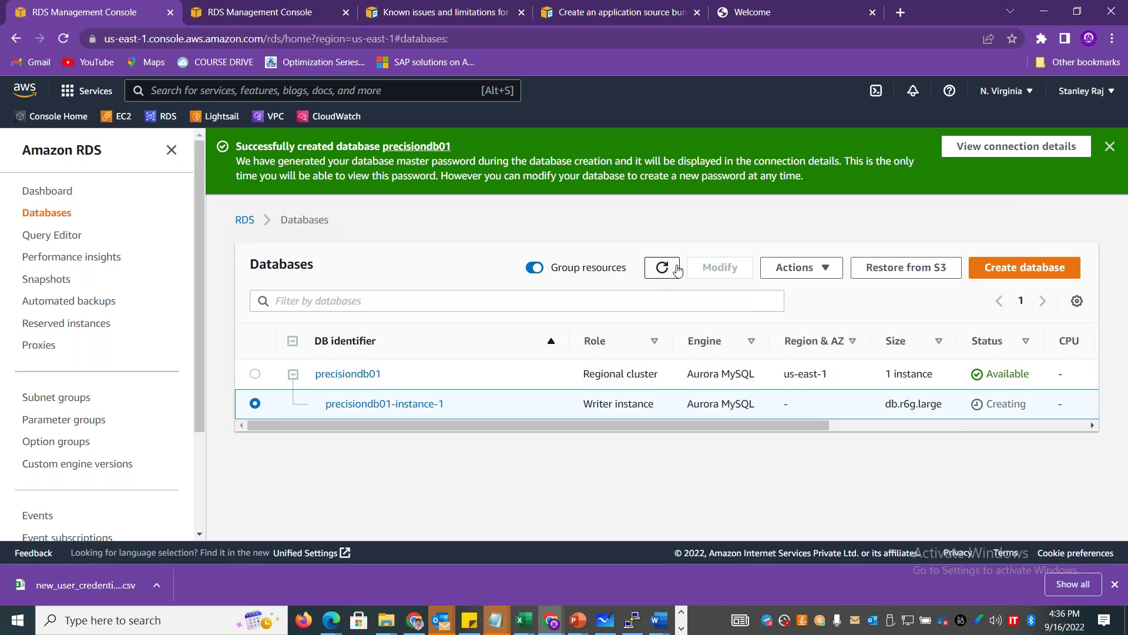
click(811, 275)
click(791, 312)
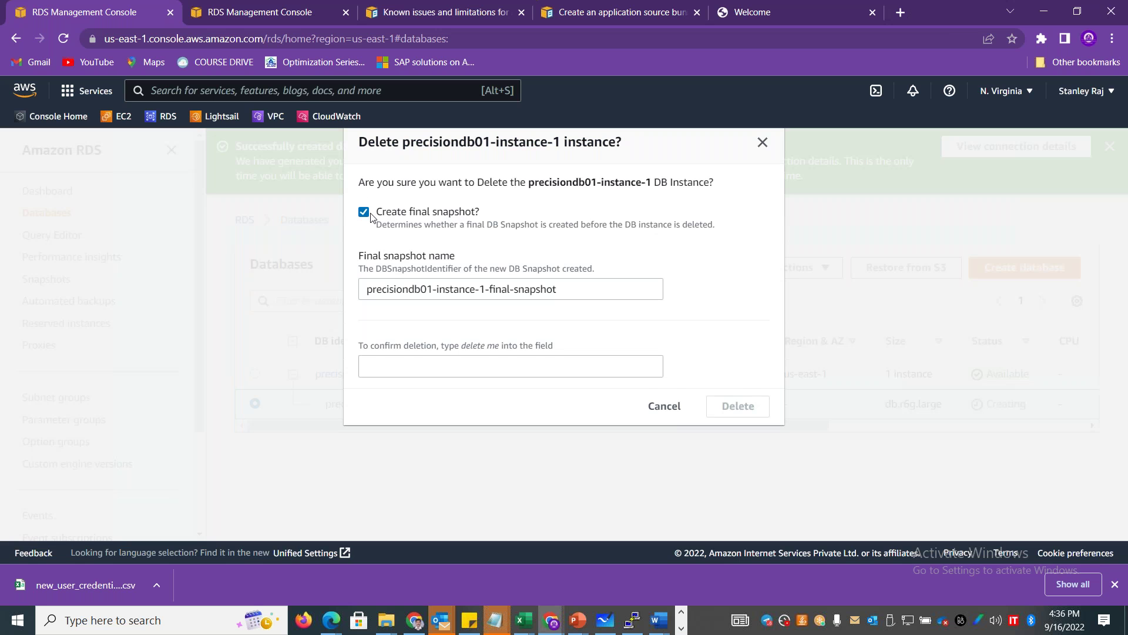
Skip the final snapshot, acknowledge losing automated backups, and paste the instance name into the confirmation box.
click(365, 214)
drag(535, 183, 651, 186)
key(ctrl+c)
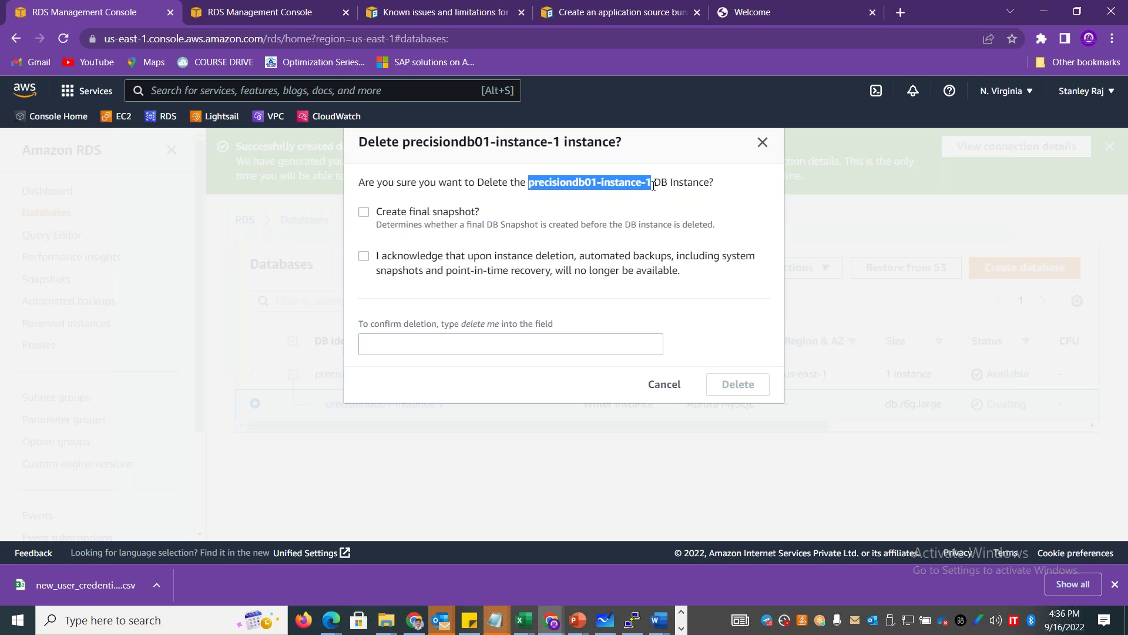
click(537, 256)
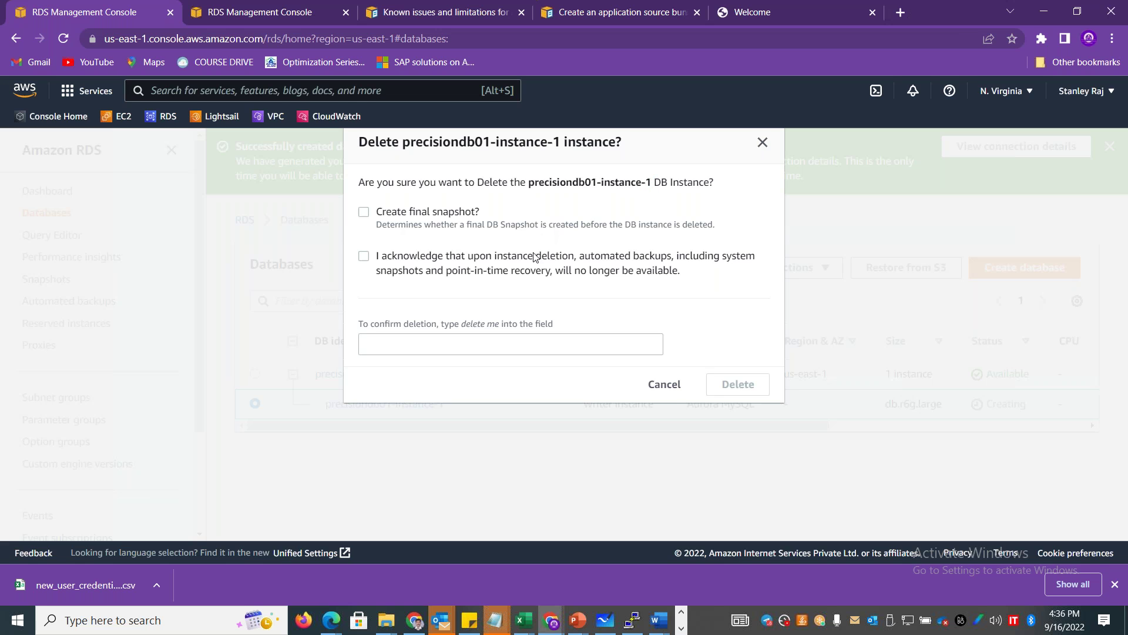
click(518, 351)
key(ctrl+v)
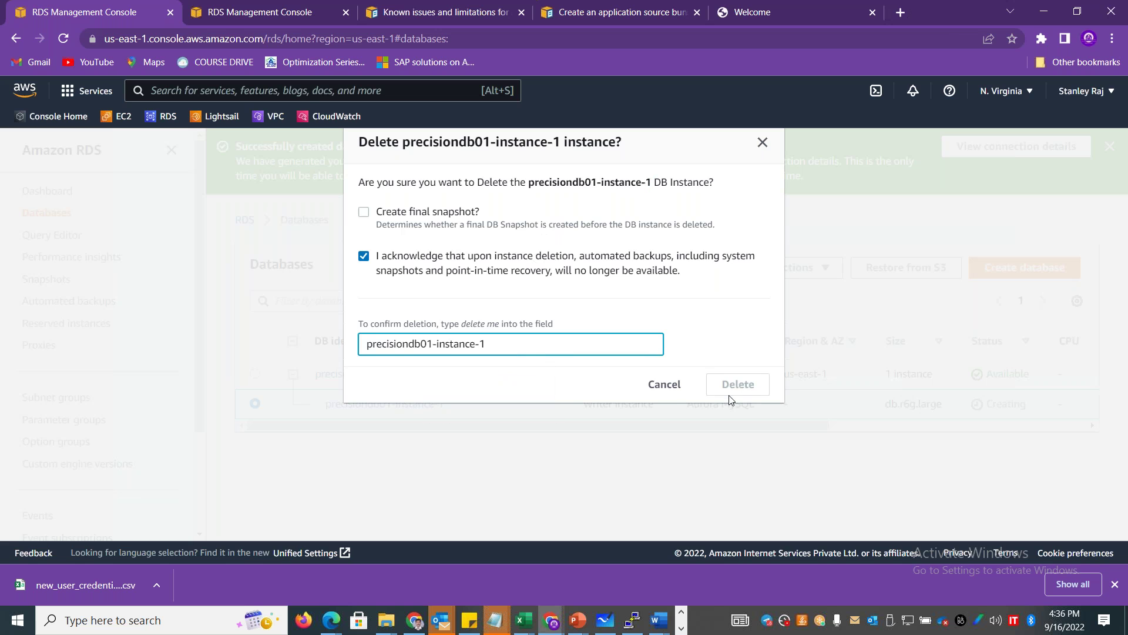
click(676, 351)
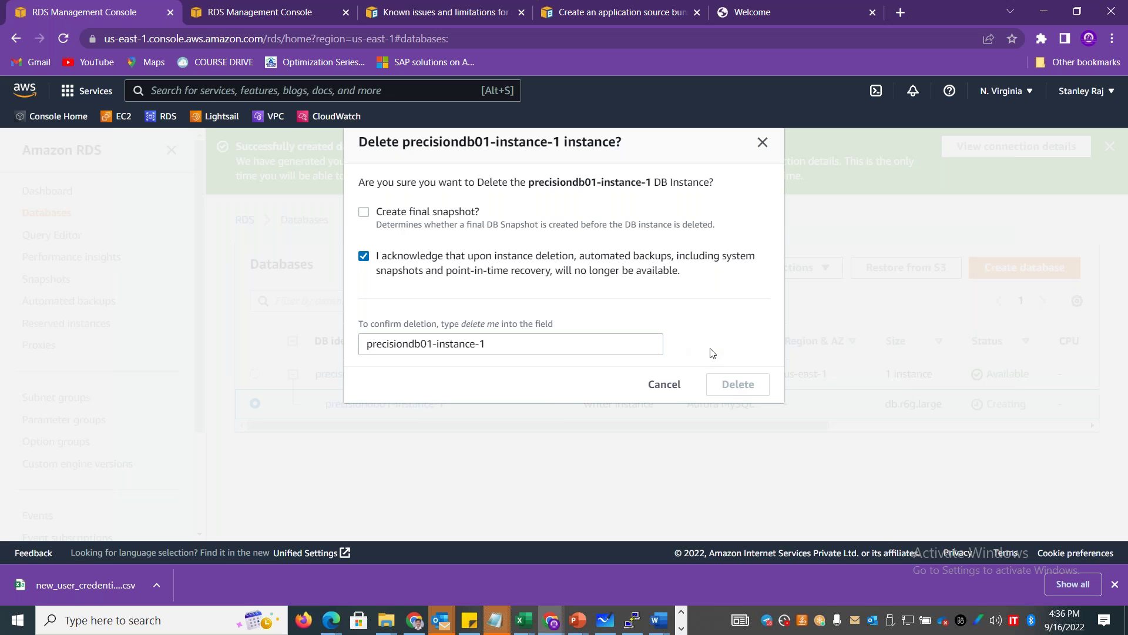
click(569, 346)
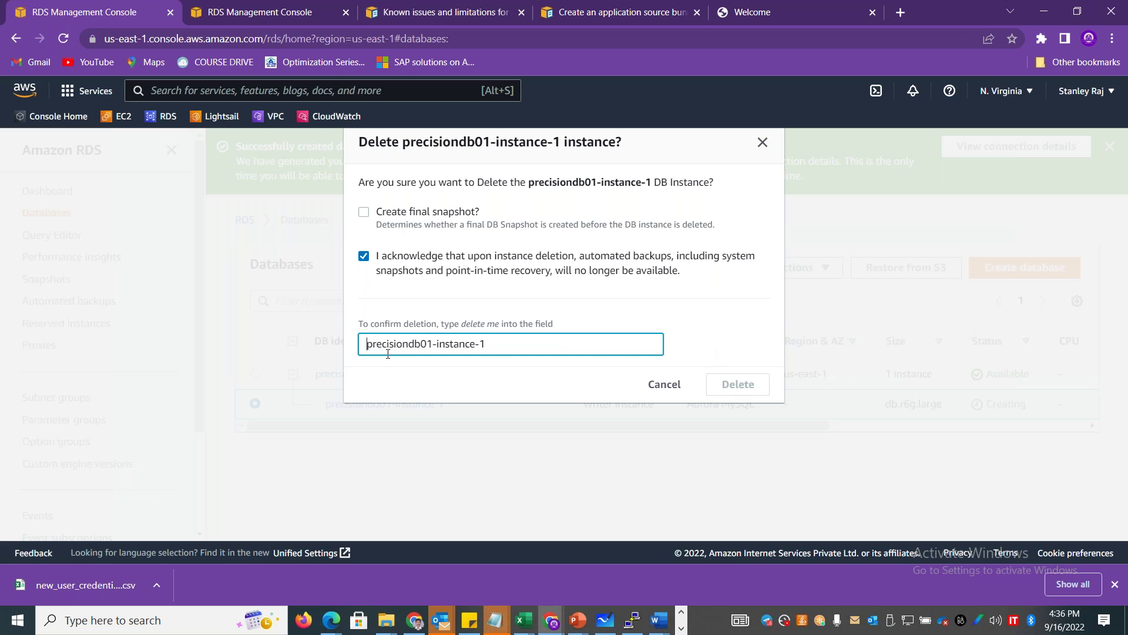
click(436, 258)
click(435, 259)
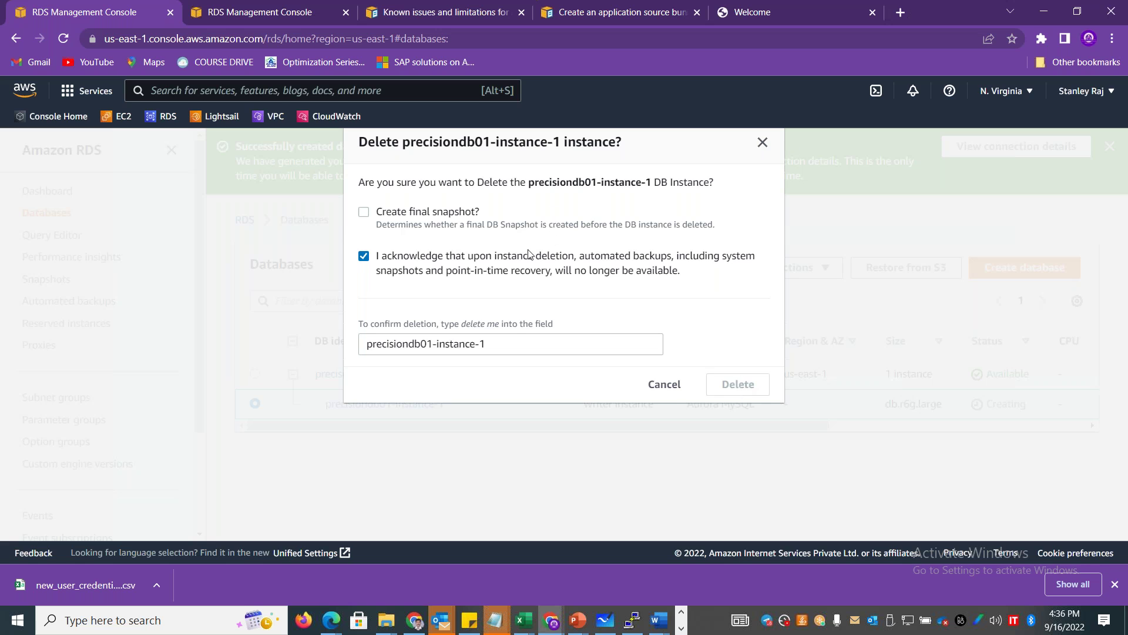
click(516, 345)
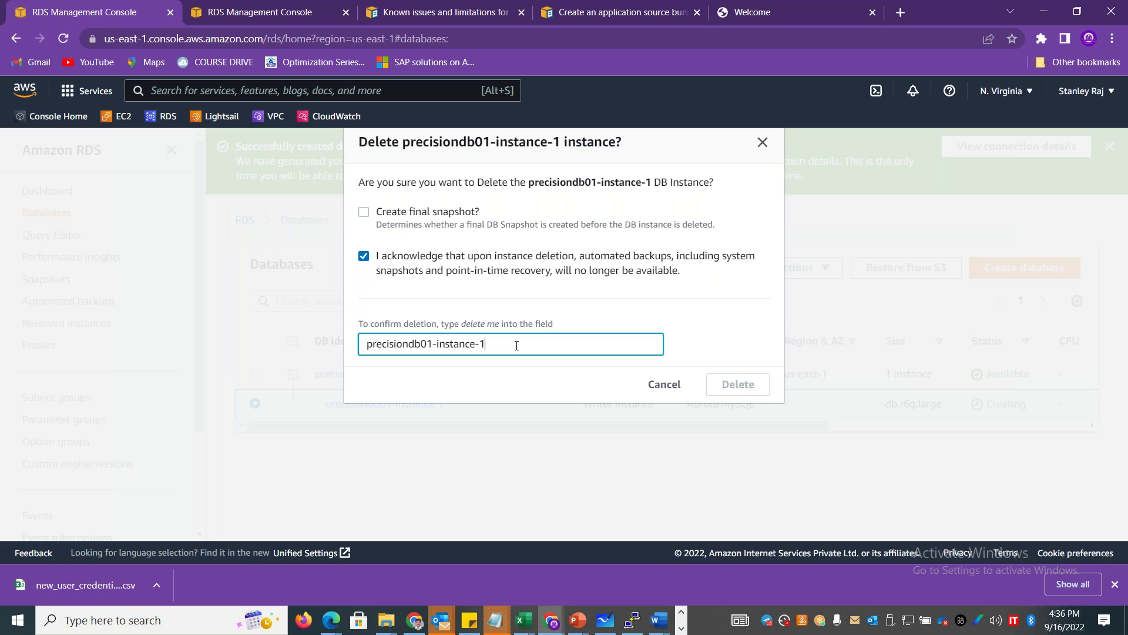
With no final snapshot and backups acknowledged, enter 'delete me' and confirm deleting the instance.
click(439, 219)
click(438, 219)
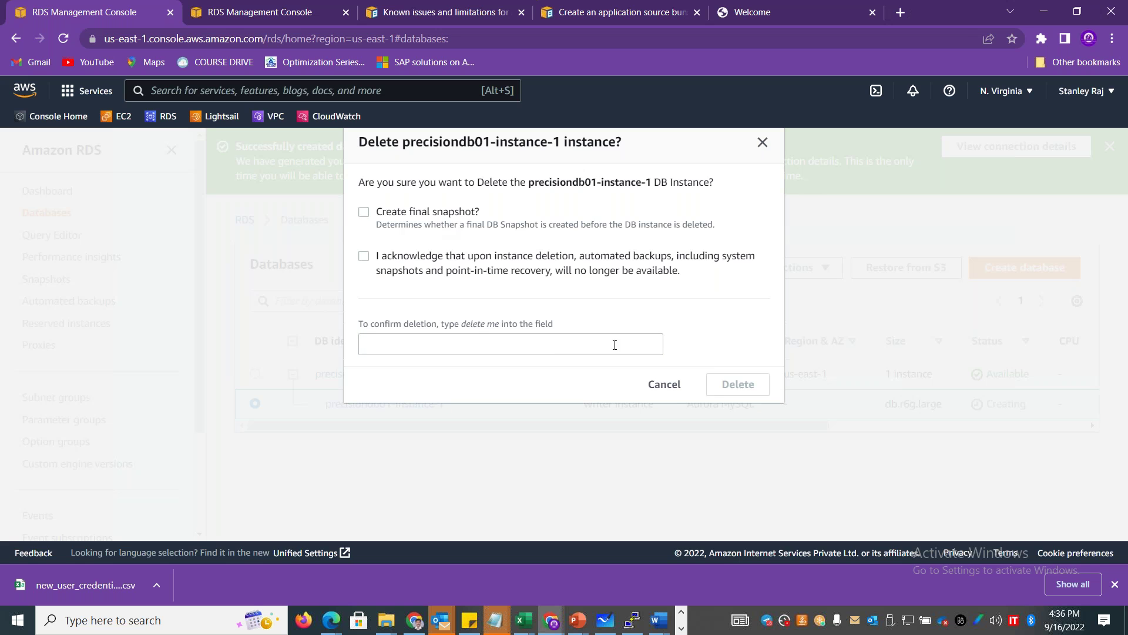
click(465, 271)
click(449, 335)
text(delete)
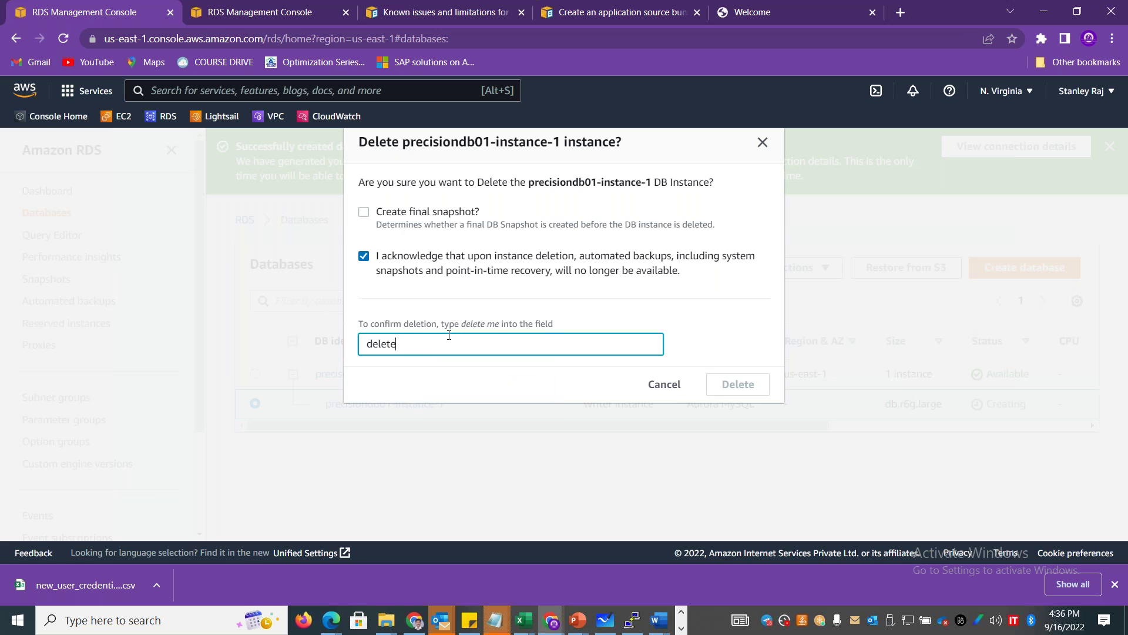
text( me)
click(742, 383)
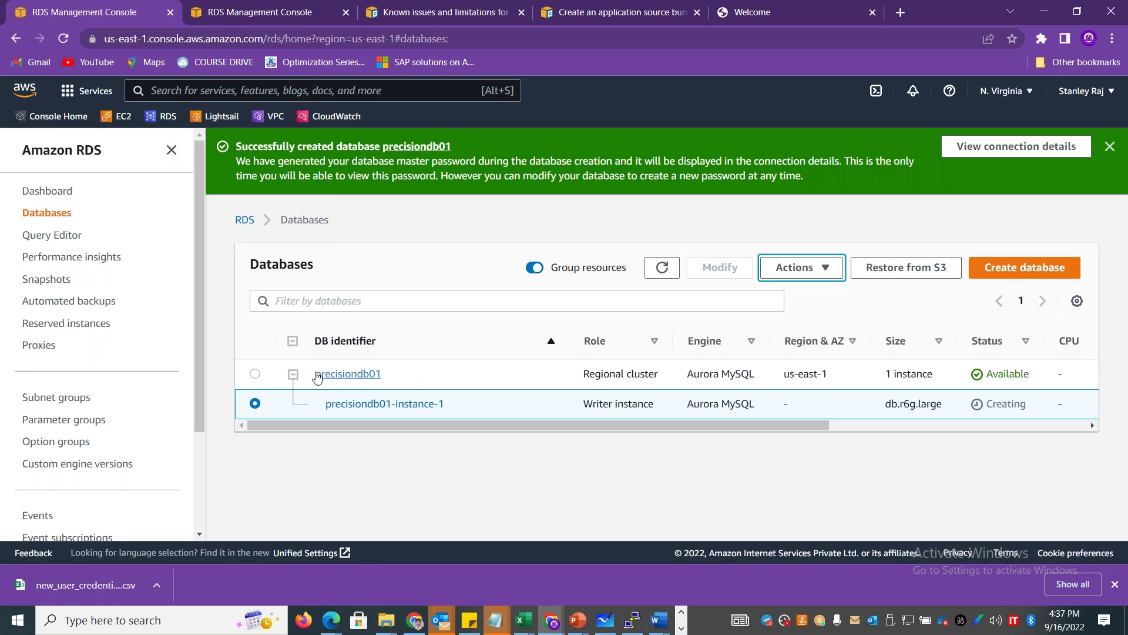
Replace the database-1 DB instance identifier with precisiondb01.
click(253, 21)
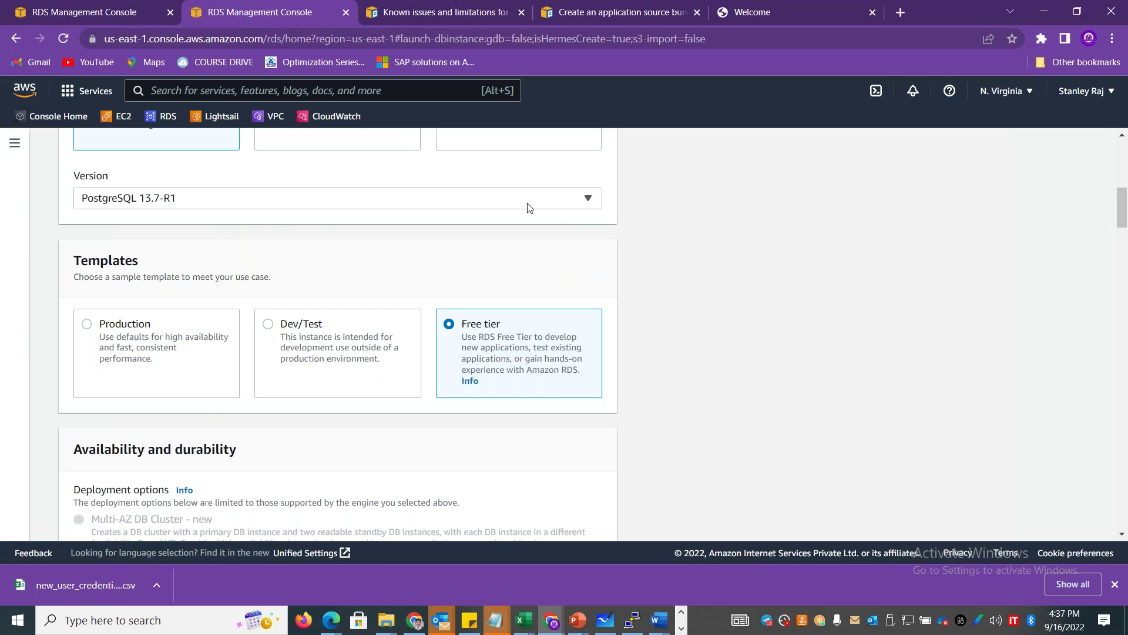
drag(1123, 207, 1123, 260)
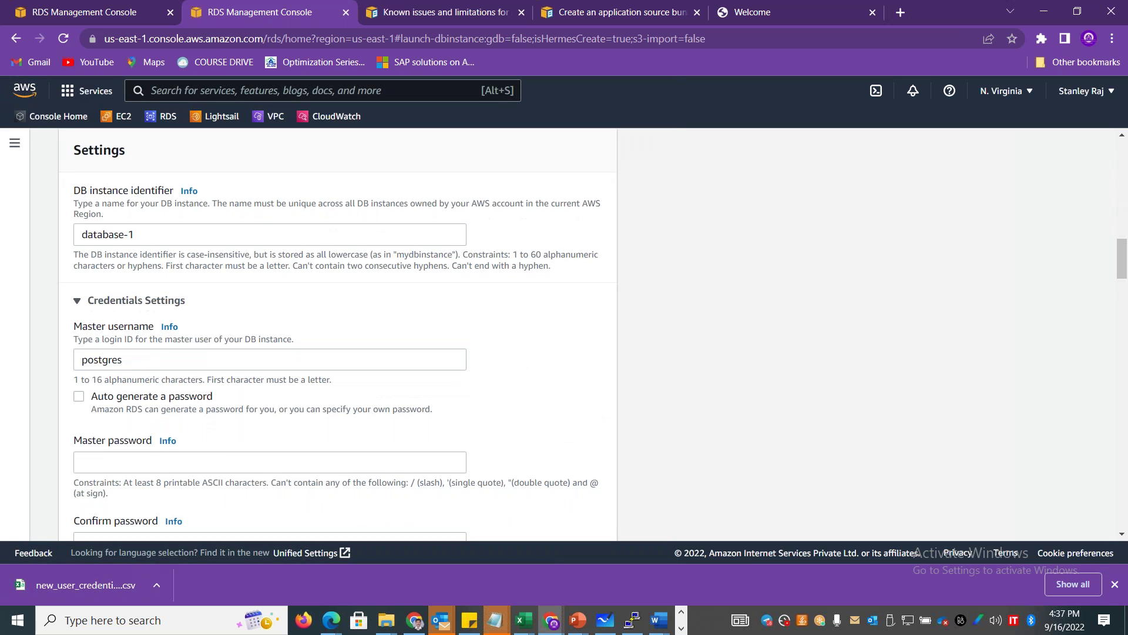
drag(137, 364, 78, 366)
drag(143, 236, 60, 238)
text(preceisi)
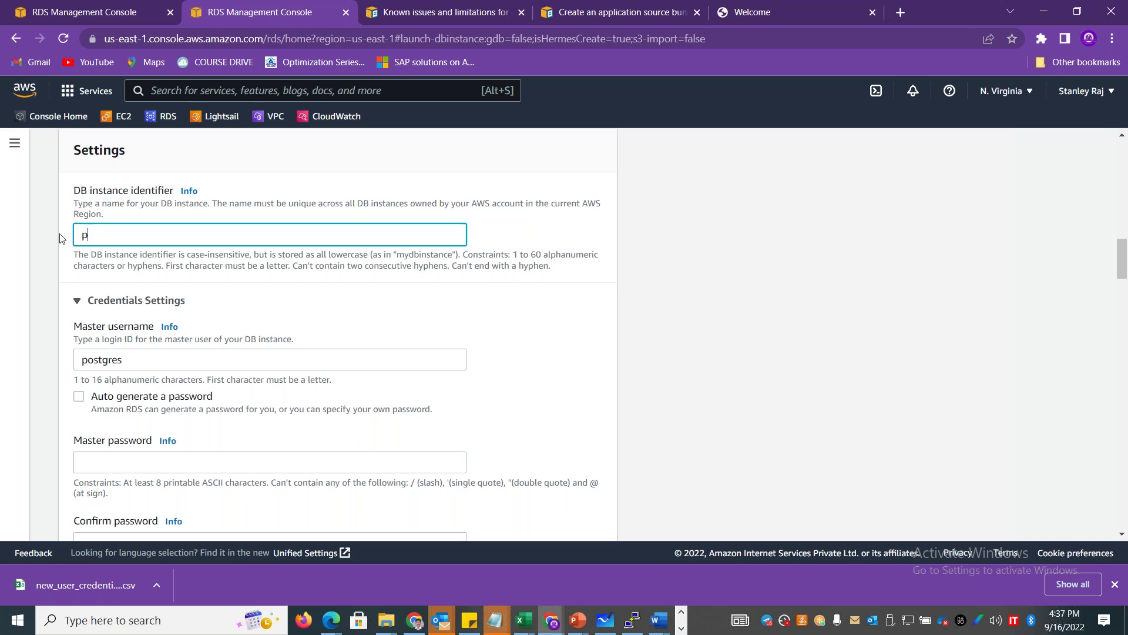
key(BackSpace)
key(BackSpace)
key(BackSpace)
key(BackSpace)
text(isiondb01)
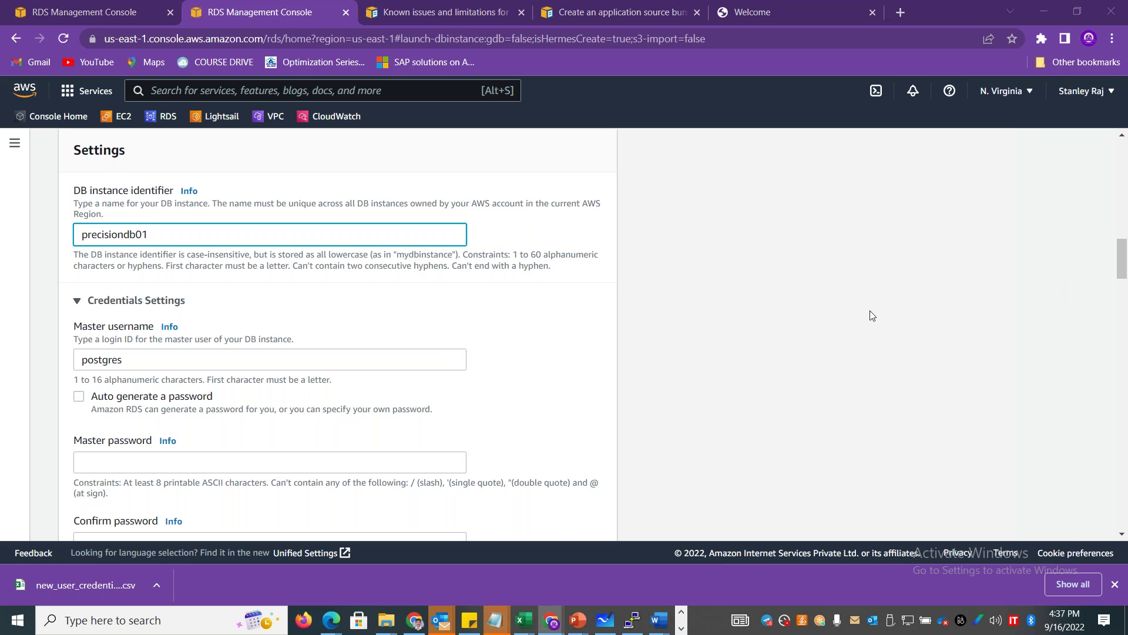
Note the postgres master username under precisiondb01 in Notepad, then return to the RDS form.
key(alt+Tab)
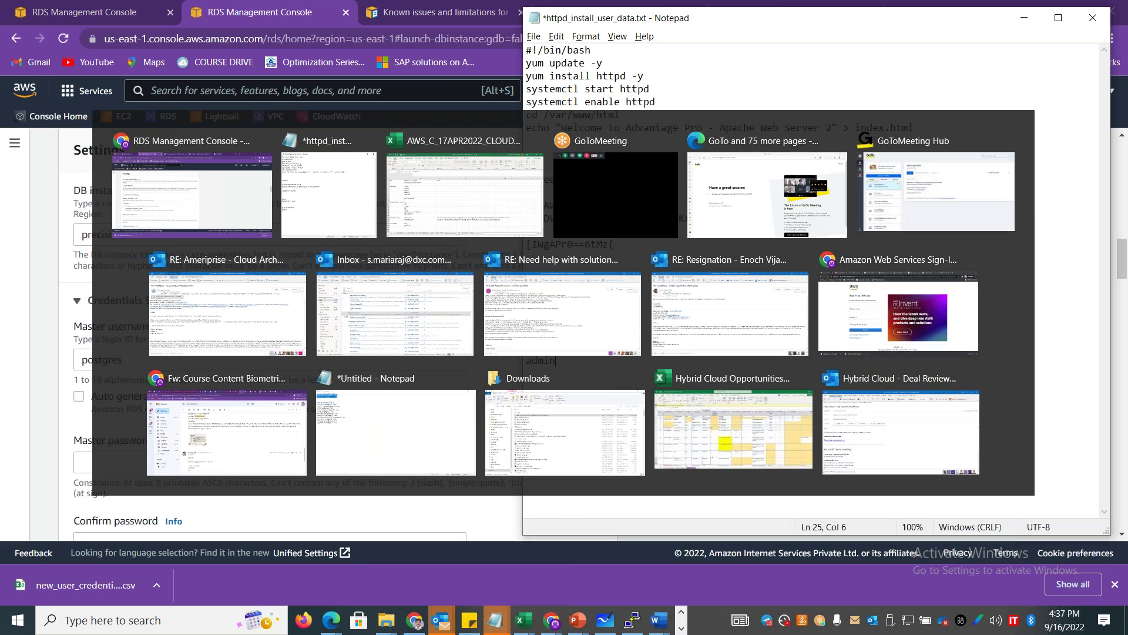
text(postfres)
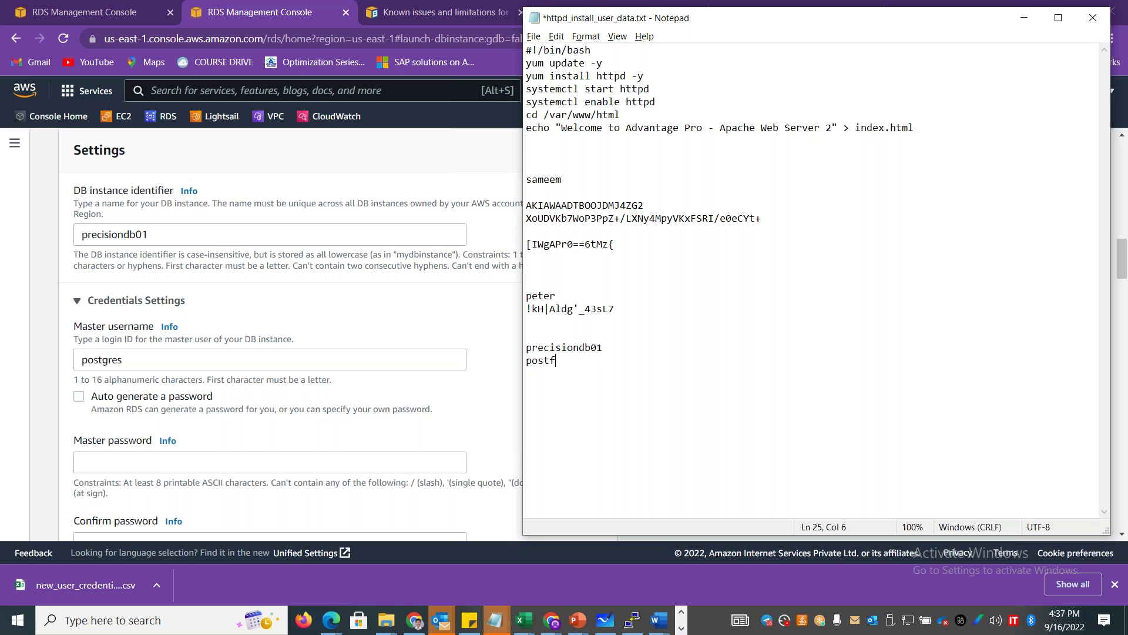
key(BackSpace)
key(BackSpace)
key(BackSpace)
text(gres)
key(alt+Tab)
click(416, 310)
click(302, 309)
Switch the engine back to MySQL with master username admin, and start a new Notepad line.
scroll(1124, 252, up, 1)
scroll(1126, 234, up, 10)
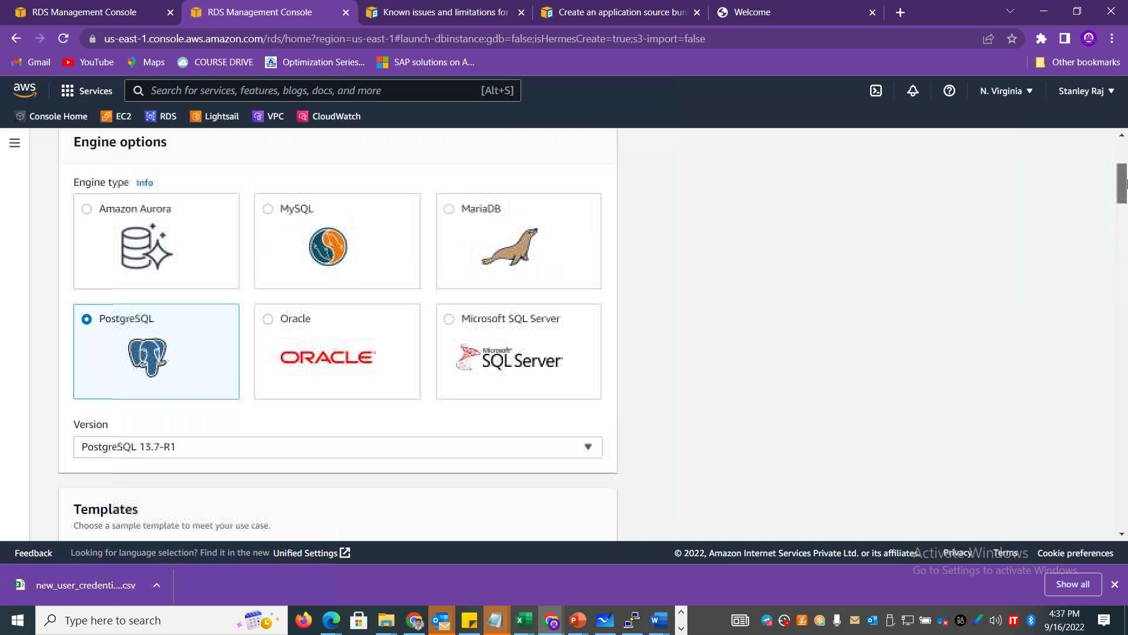
click(322, 201)
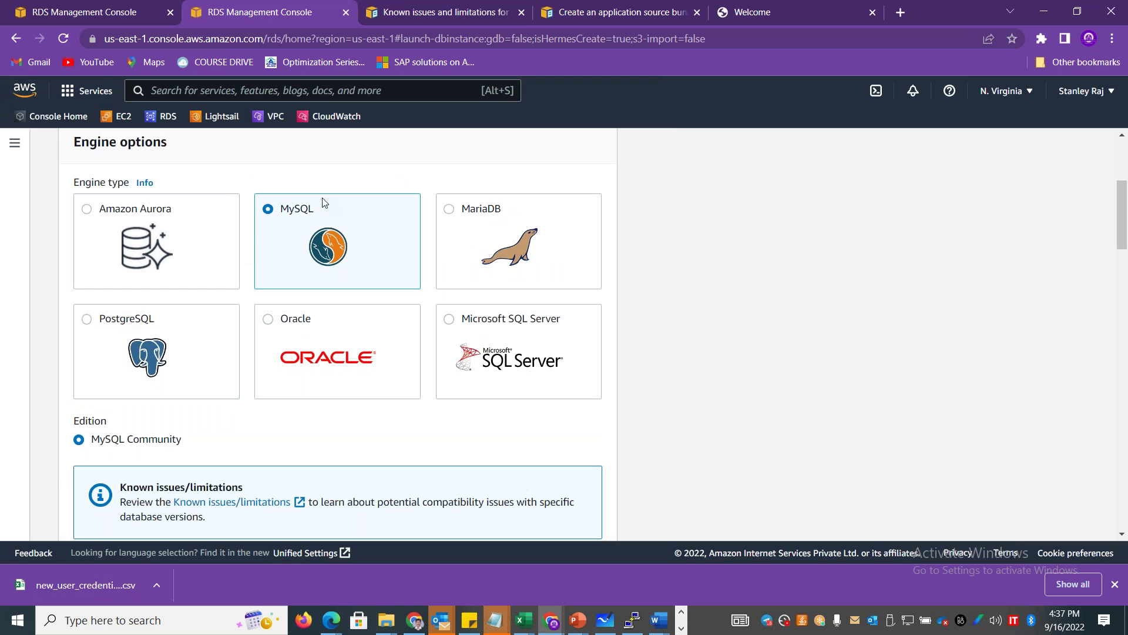
scroll(1126, 229, down, 7)
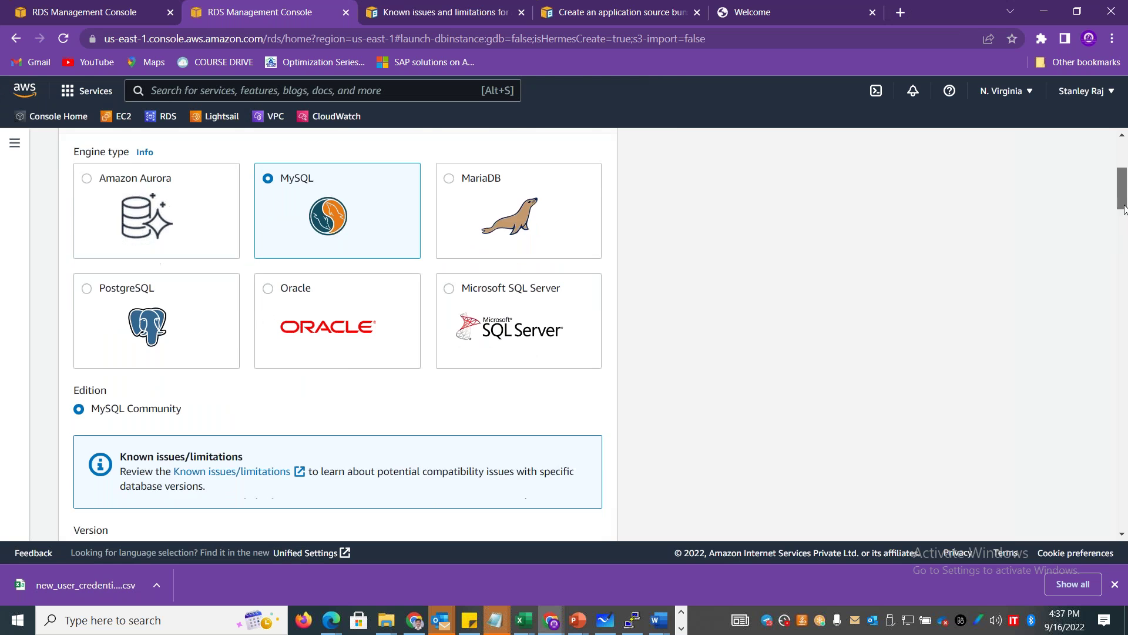
scroll(1123, 241, down, 8)
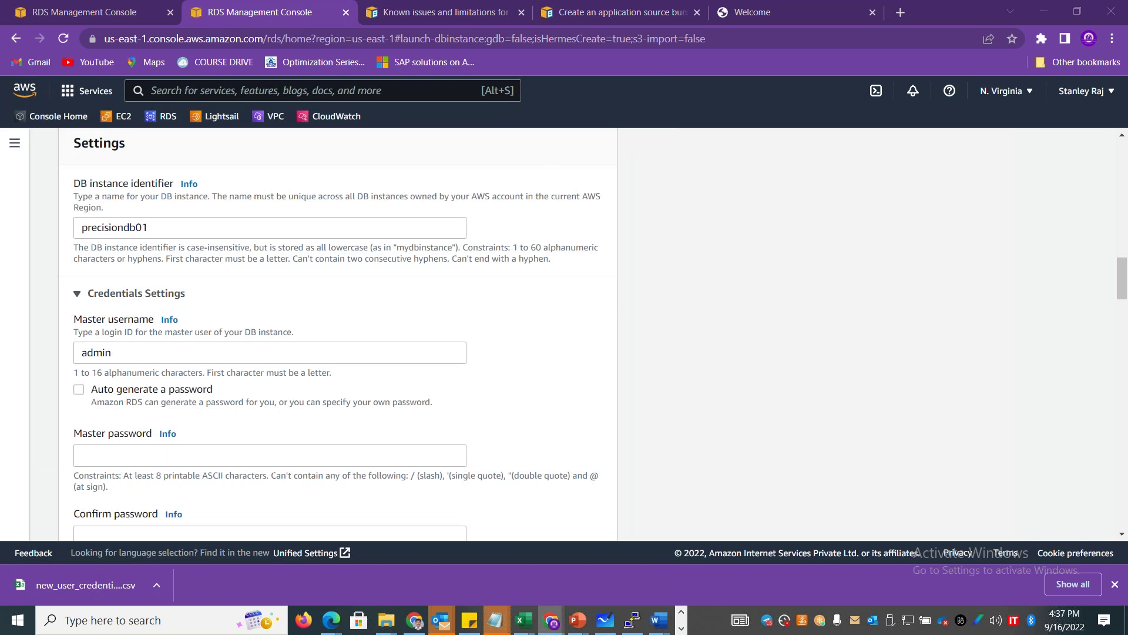
key(alt+Tab)
key(Return)
Record admin in the Notepad notes and enter a master password in the RDS form.
text(admin)
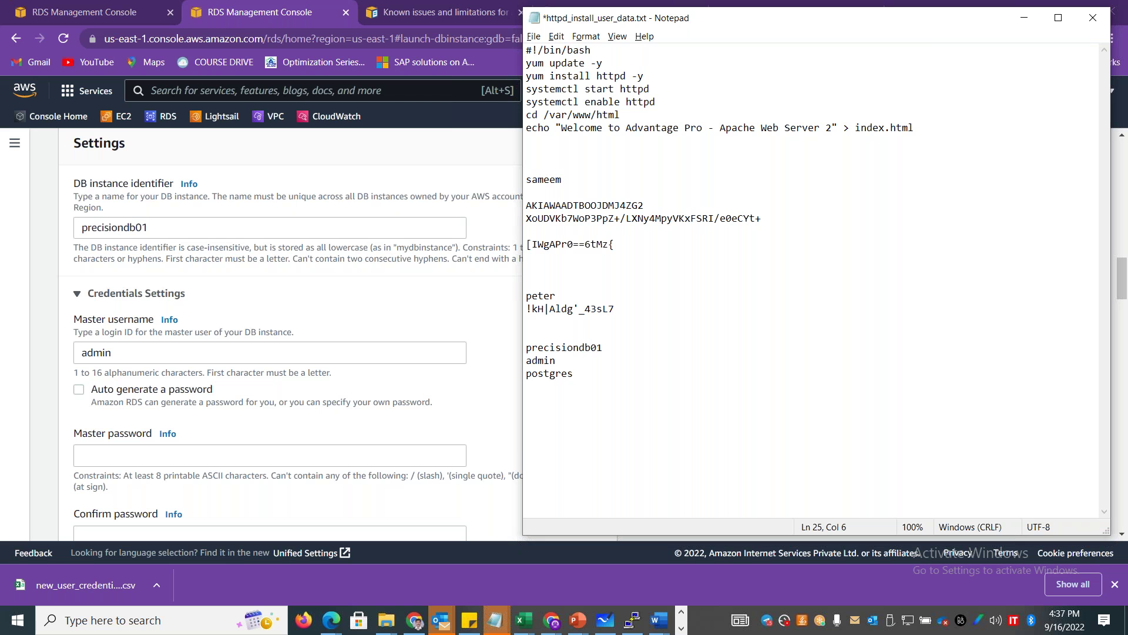
key(alt+Tab)
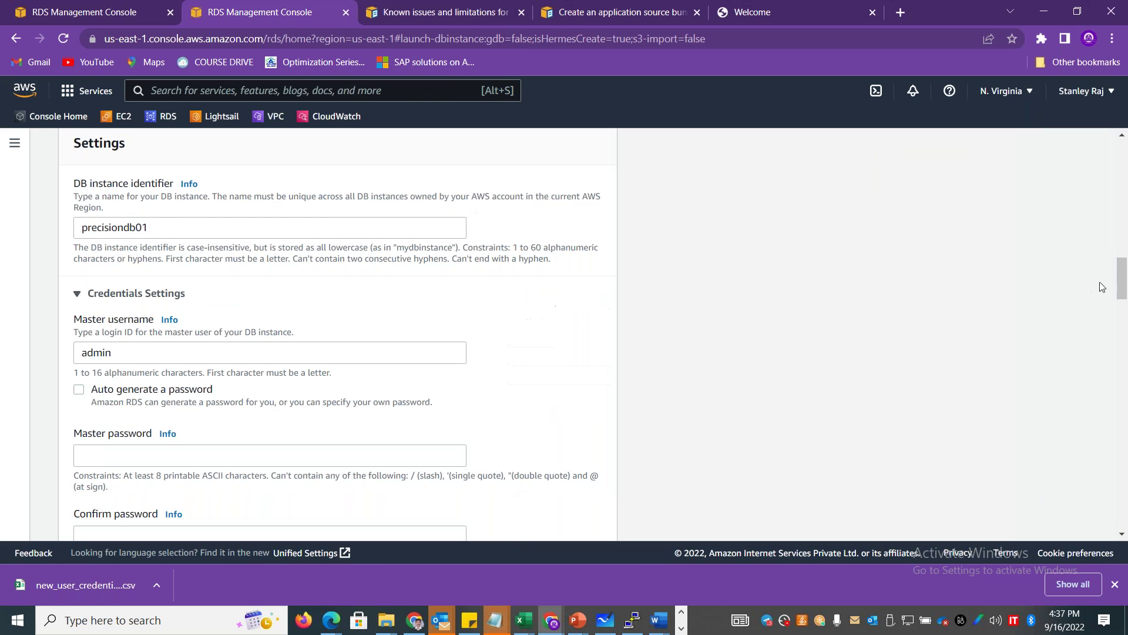
scroll(1124, 288, down, 2)
scroll(1125, 289, down, 2)
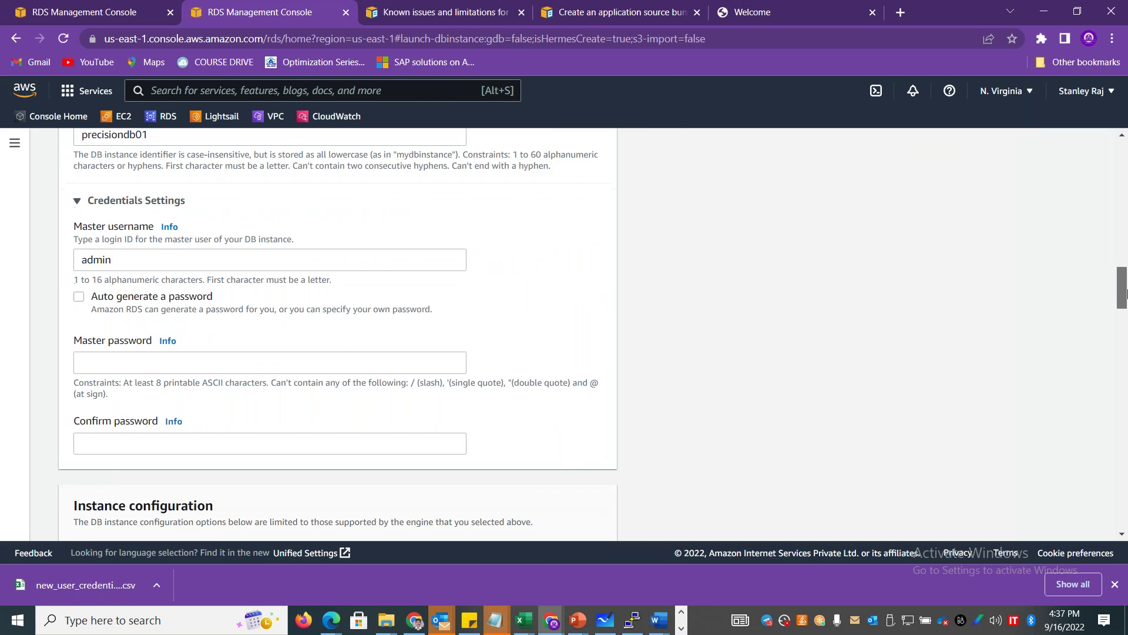
click(221, 328)
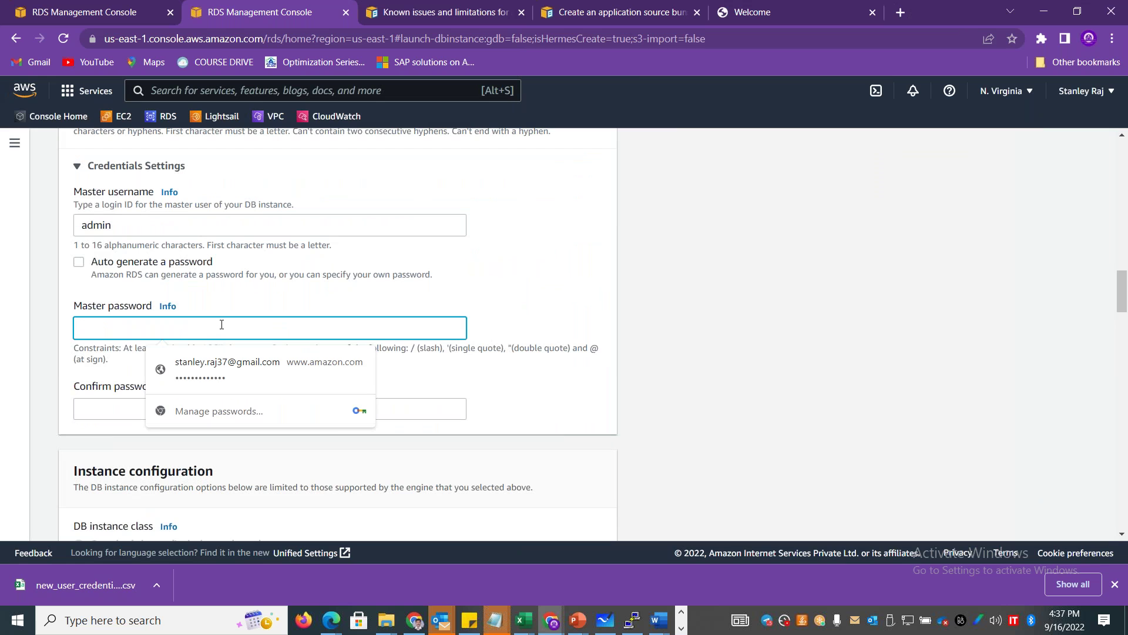
text(••••••••••)
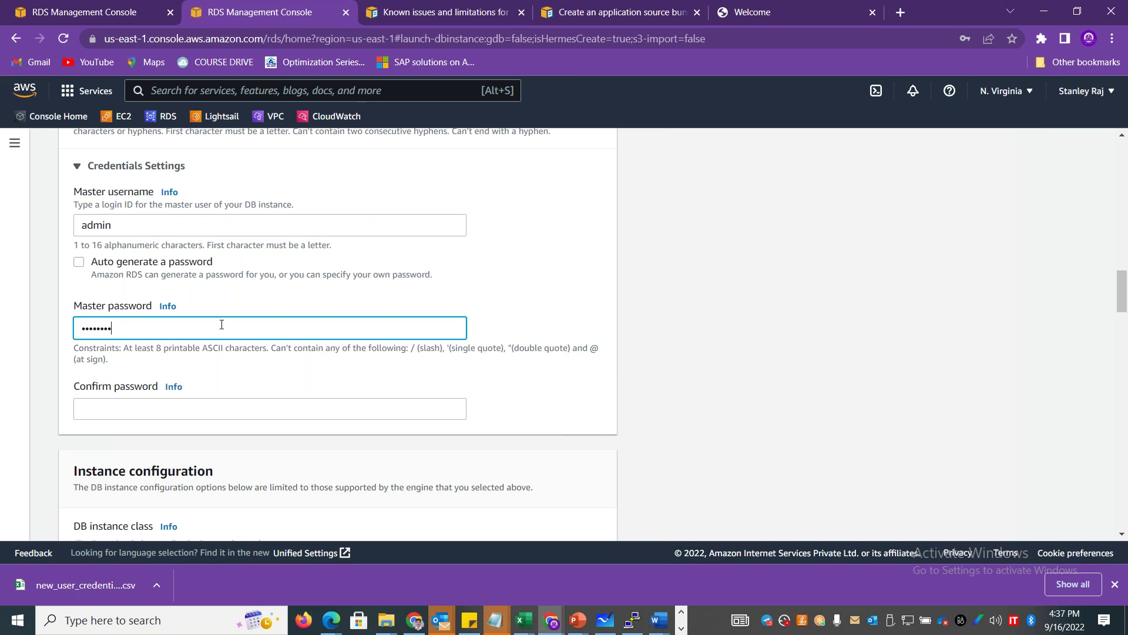
text(••)
key(Tab)
text(••••••••••••)
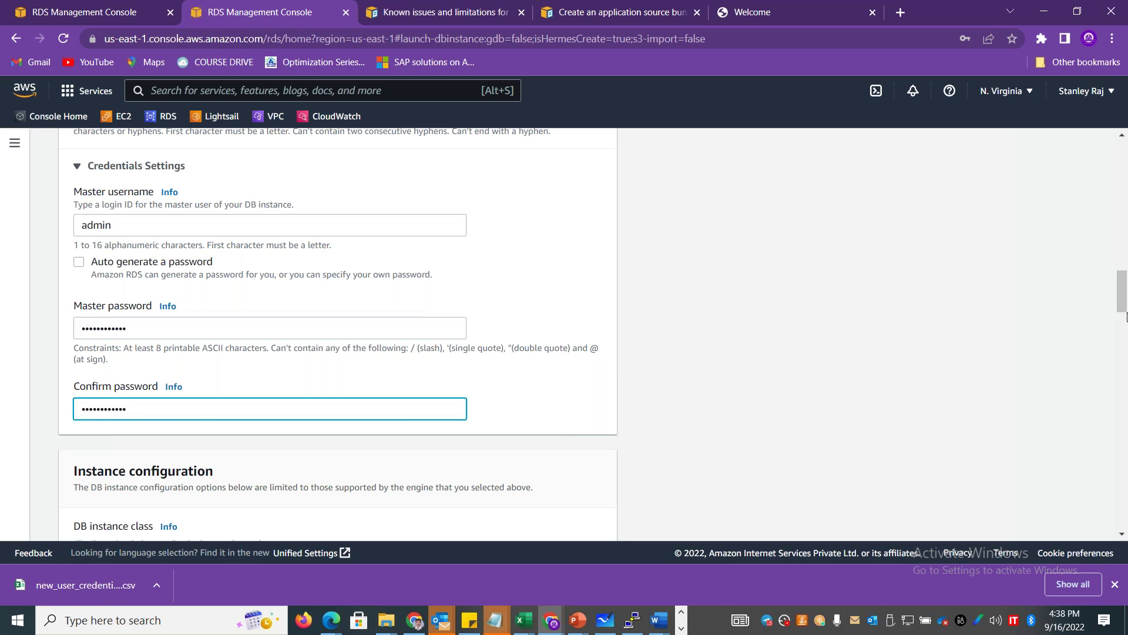
Re-enter the master password and a matching confirmation so no invalid-password warning shows.
scroll(201, 249, down, 3)
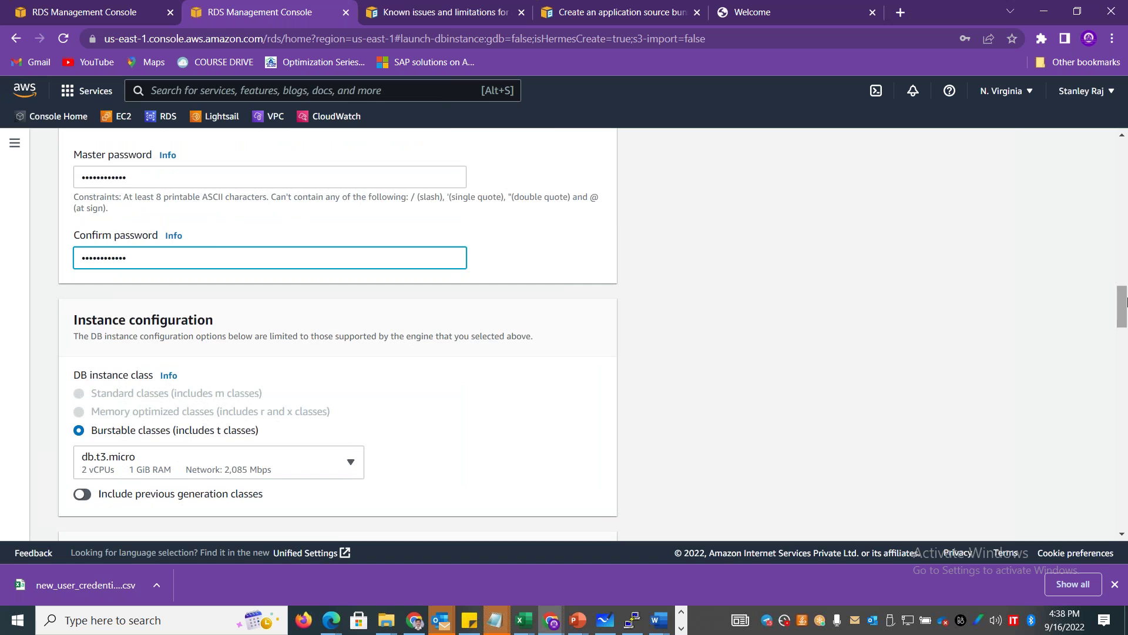
drag(1120, 305, 1126, 279)
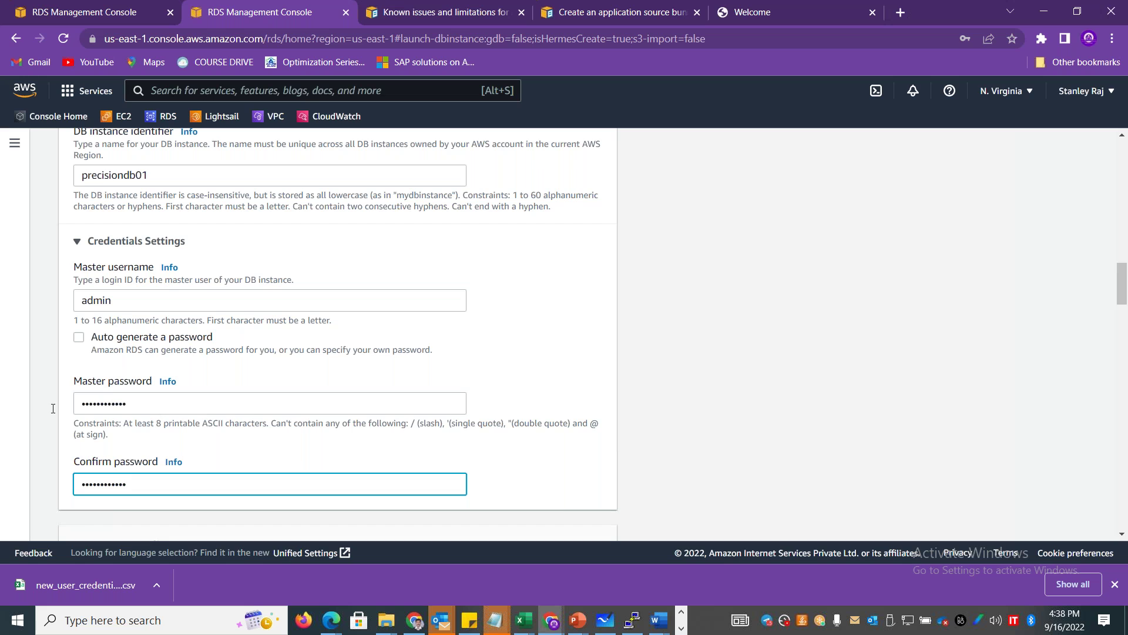
double_click(152, 411)
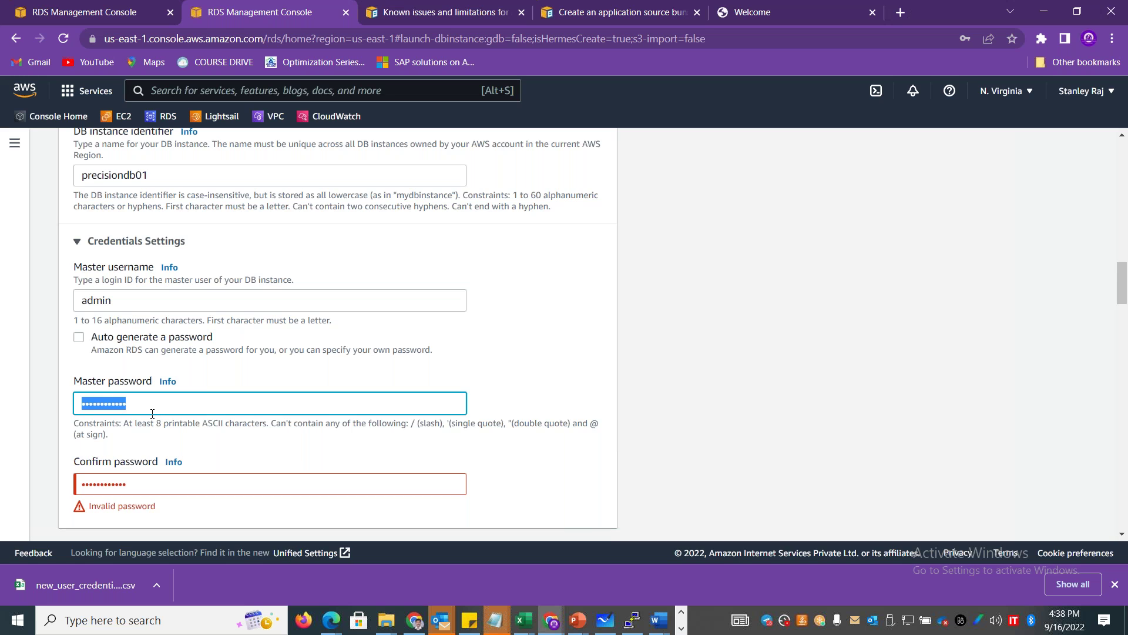
text(•••••••••••)
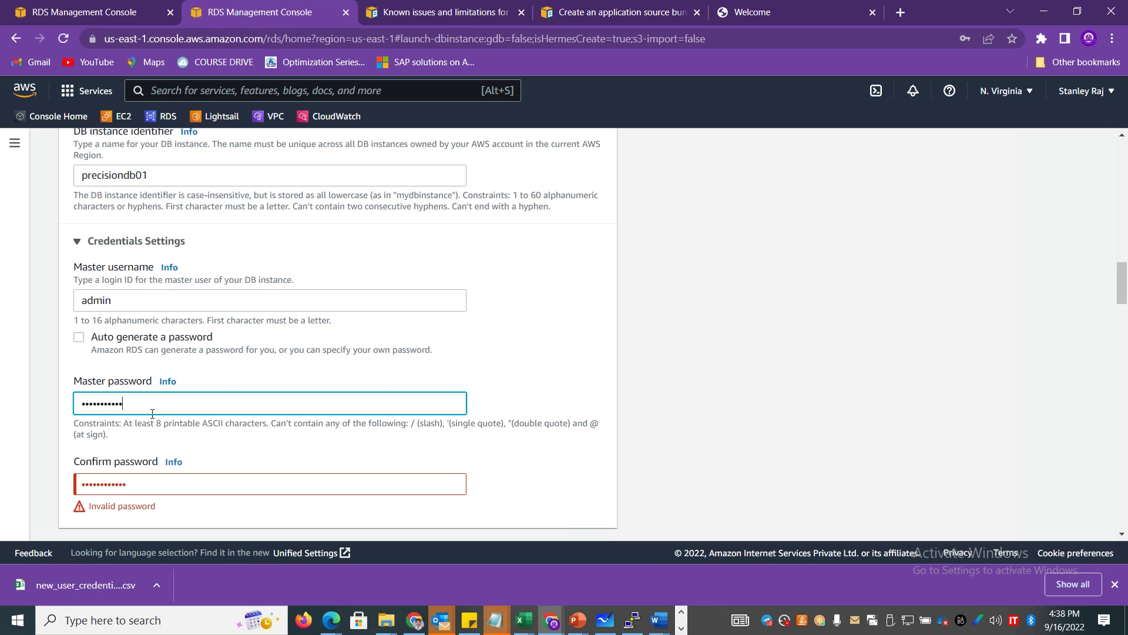
key(Tab)
text(••••••••)
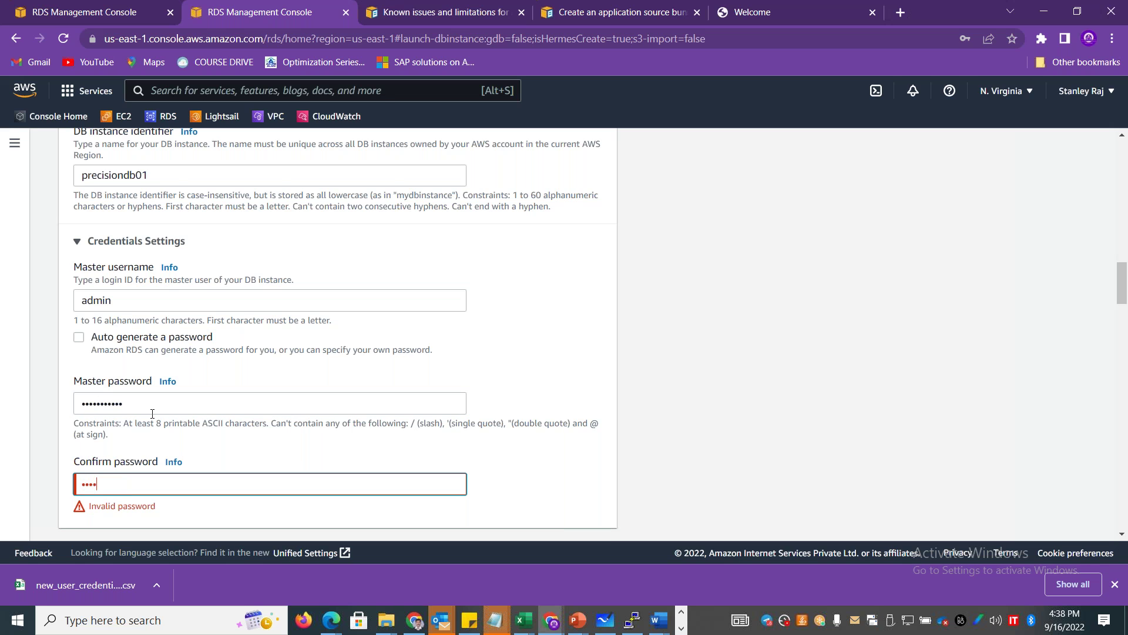
text(•••)
click(538, 465)
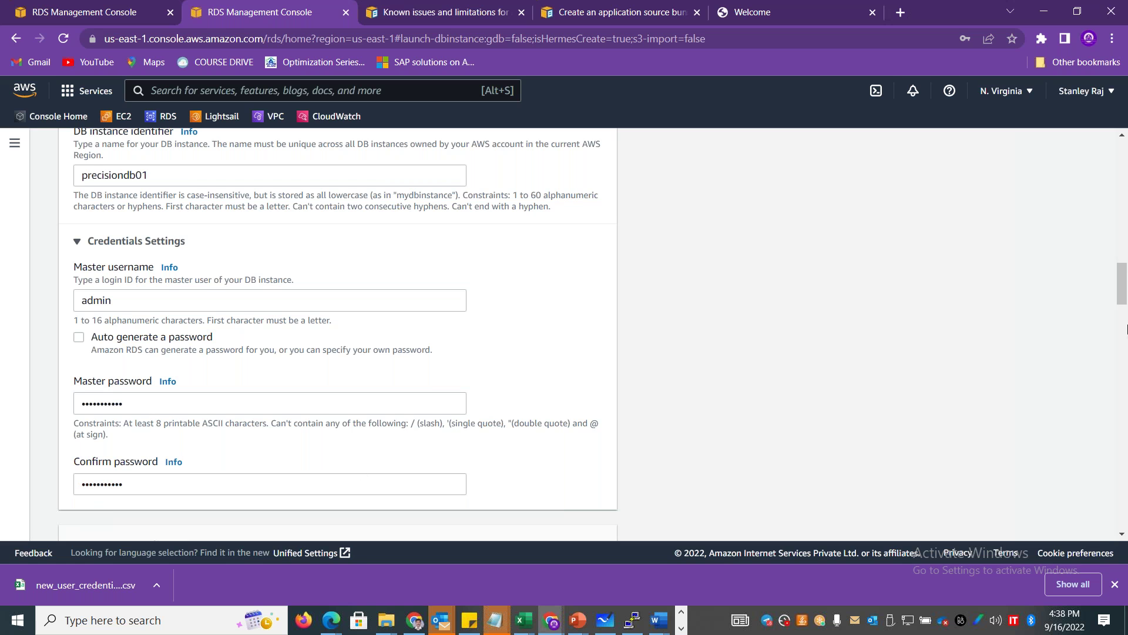
Keep 20 GiB General Purpose SSD (gp2) storage and disable storage autoscaling.
click(1126, 329)
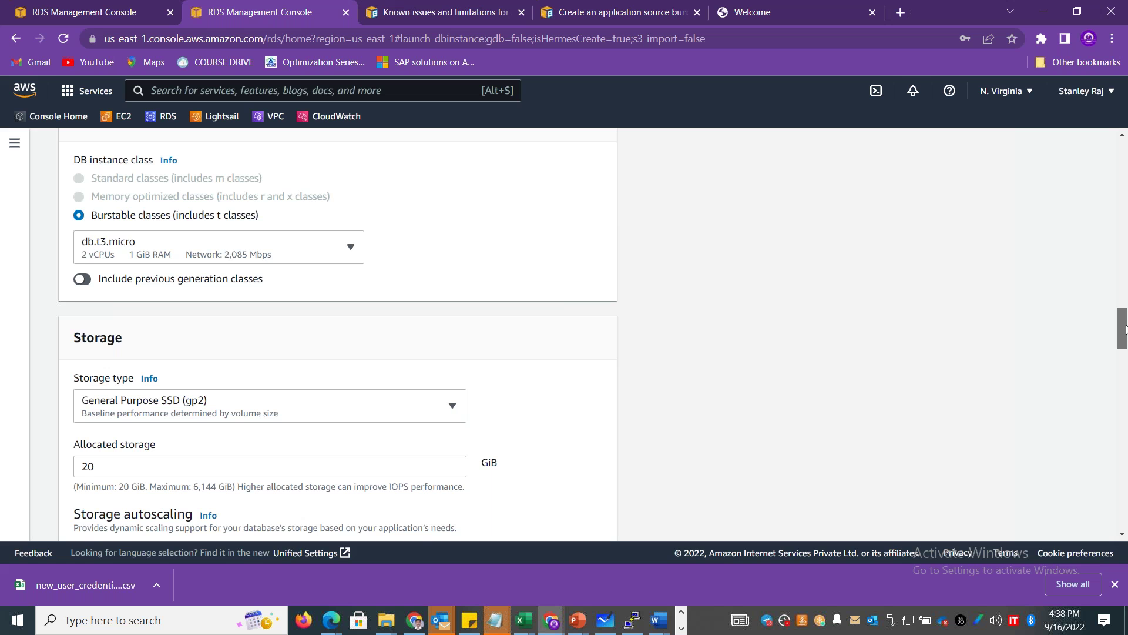
drag(1126, 329, 1126, 351)
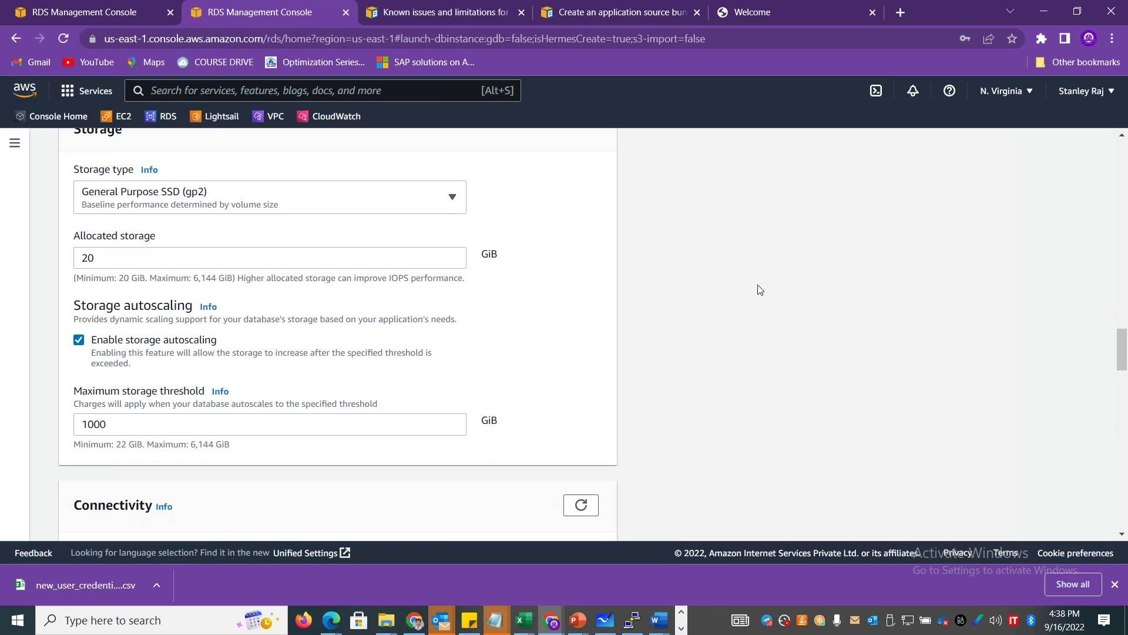
click(435, 212)
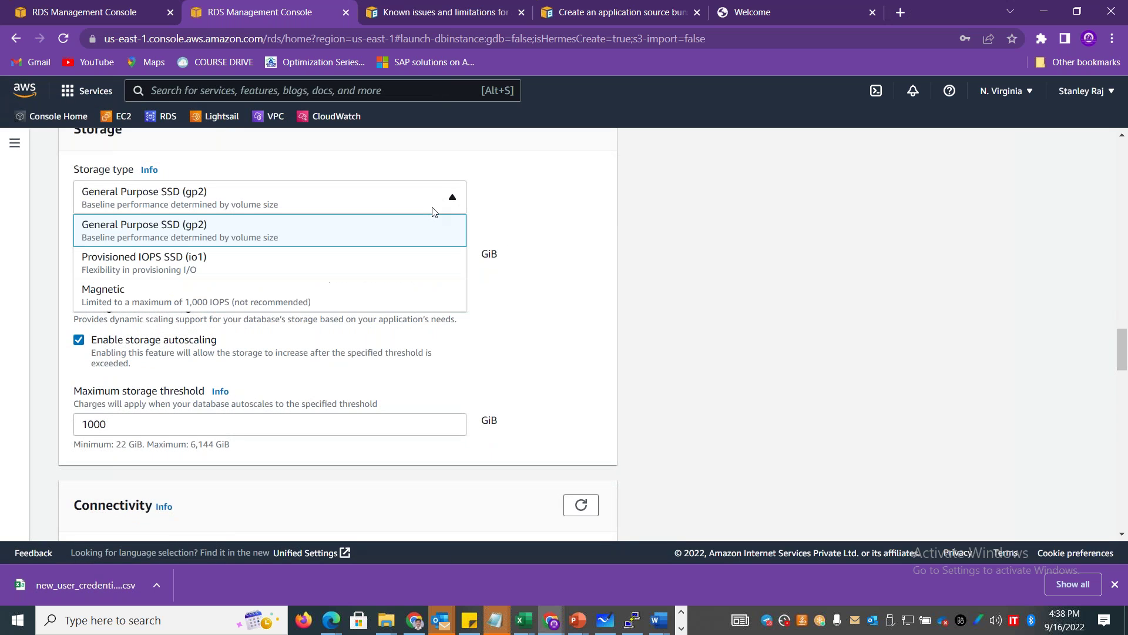
click(764, 298)
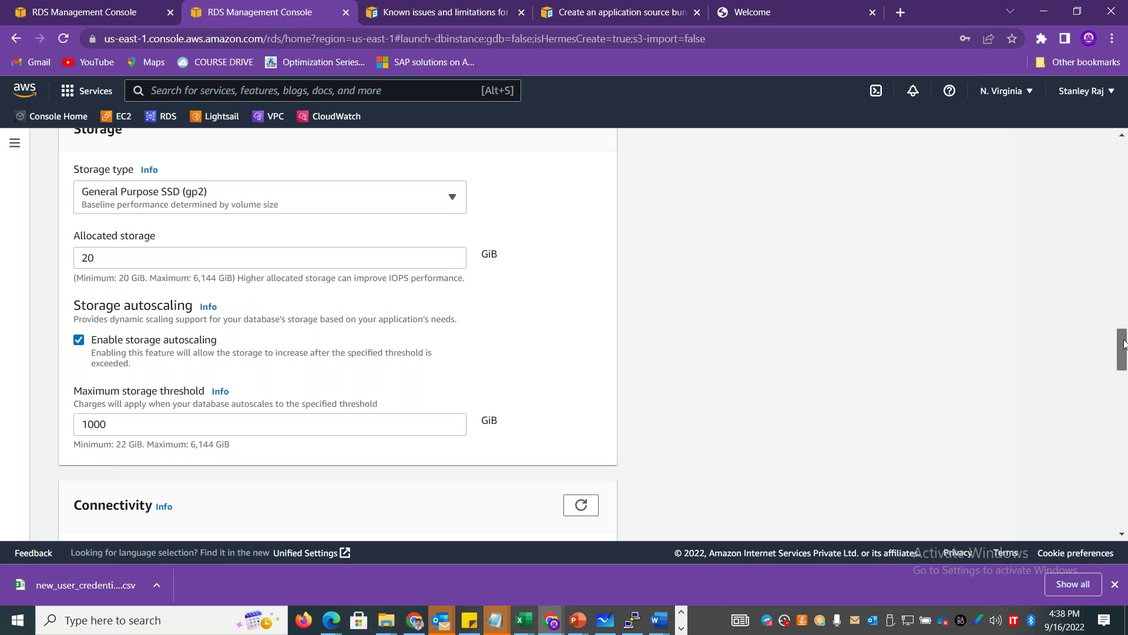
scroll(276, 226, down, 2)
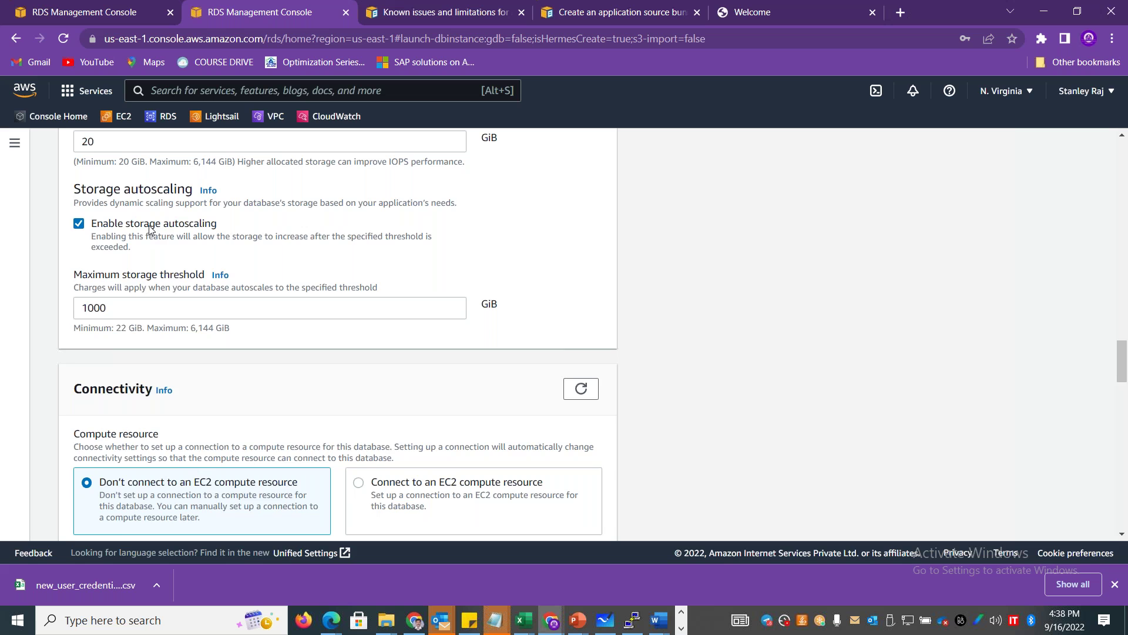
click(150, 229)
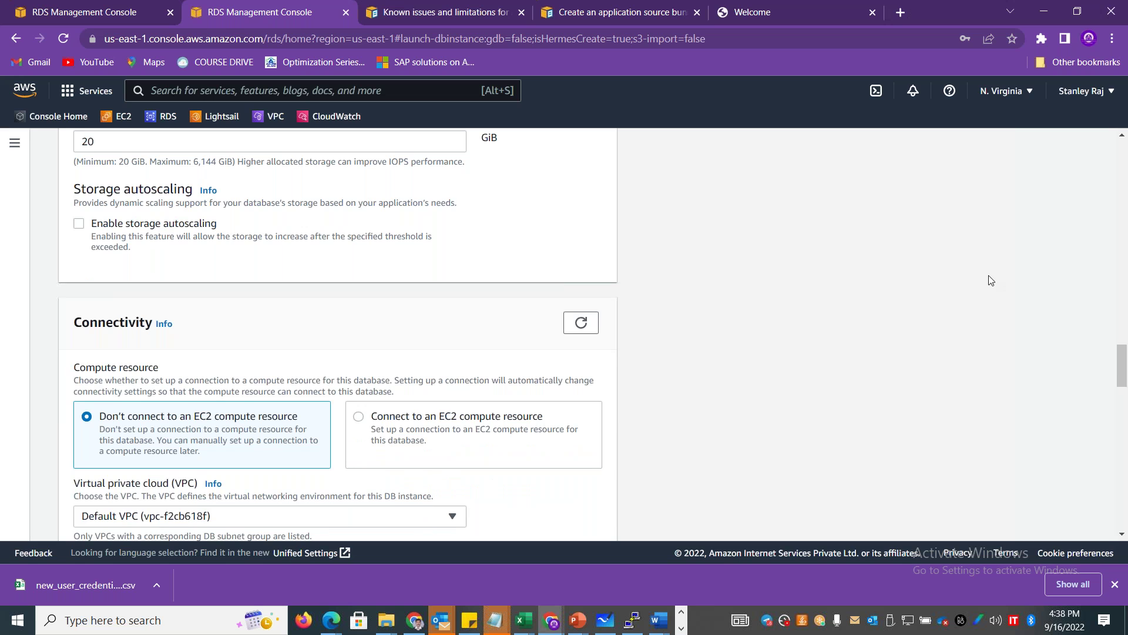
drag(1124, 361, 1125, 383)
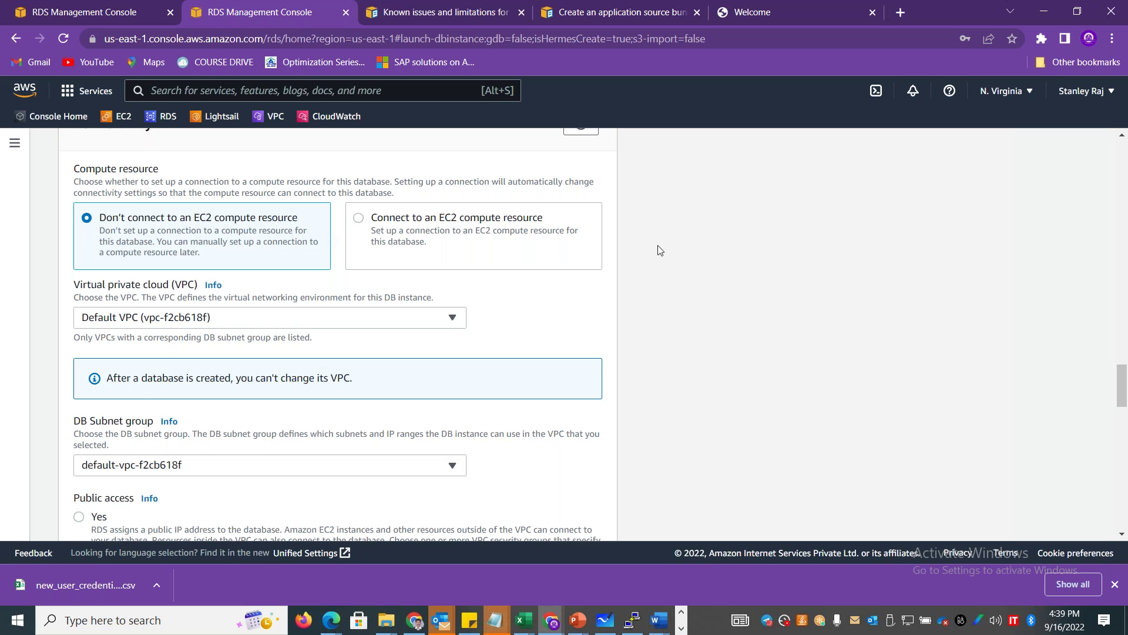
drag(1123, 377, 1124, 500)
Create the MySQL instance precisiondb01, skip saving the password, and refresh the database list.
click(563, 521)
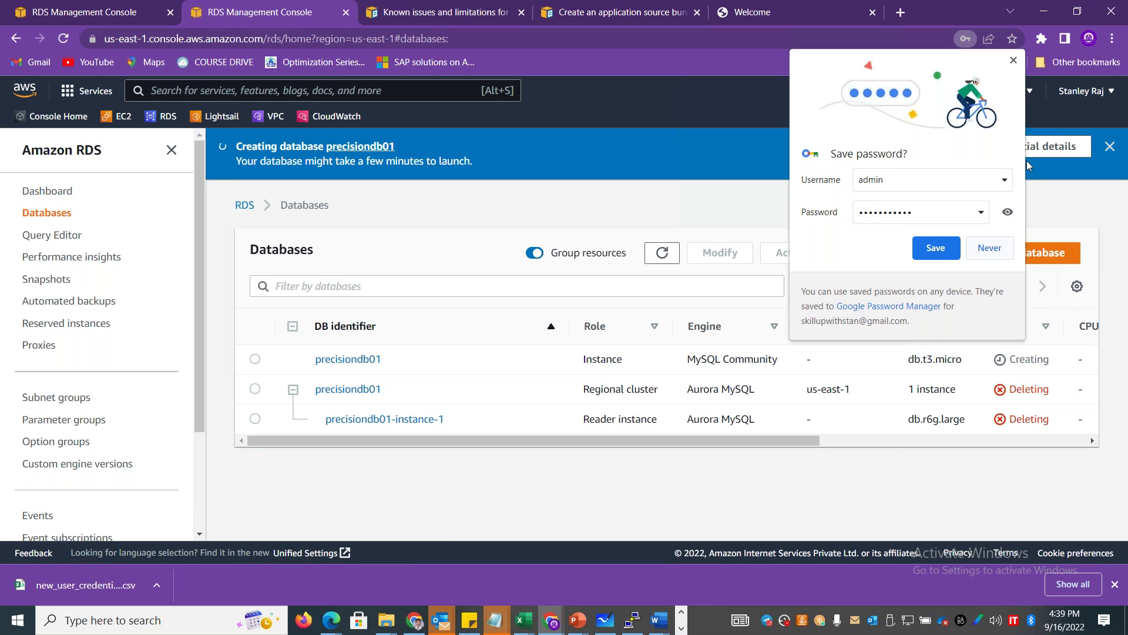
click(1014, 60)
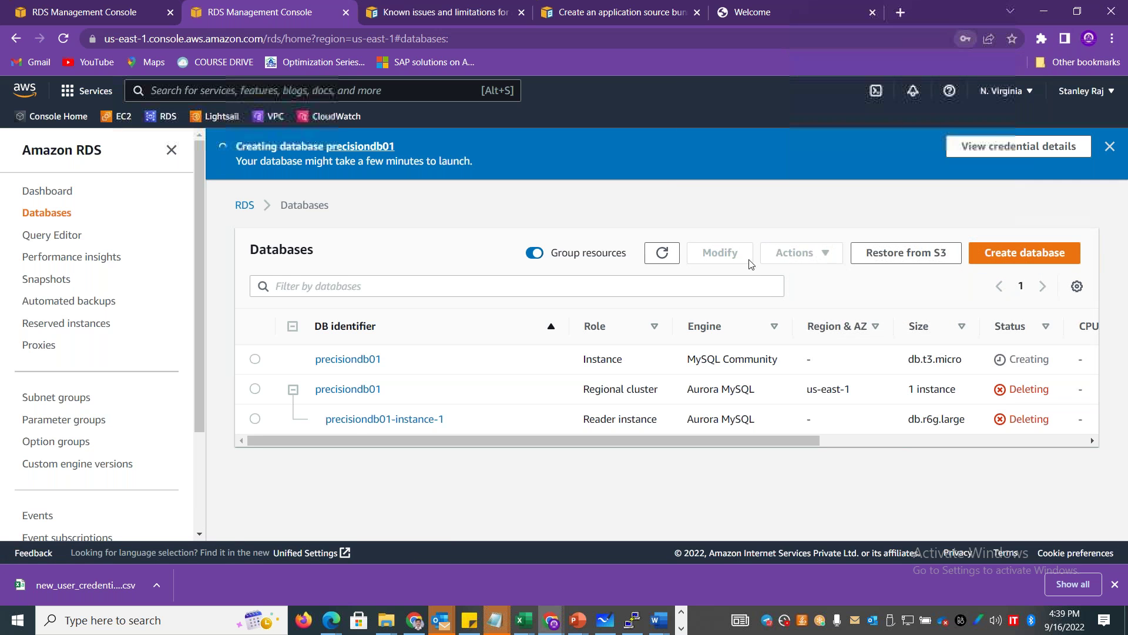
click(663, 253)
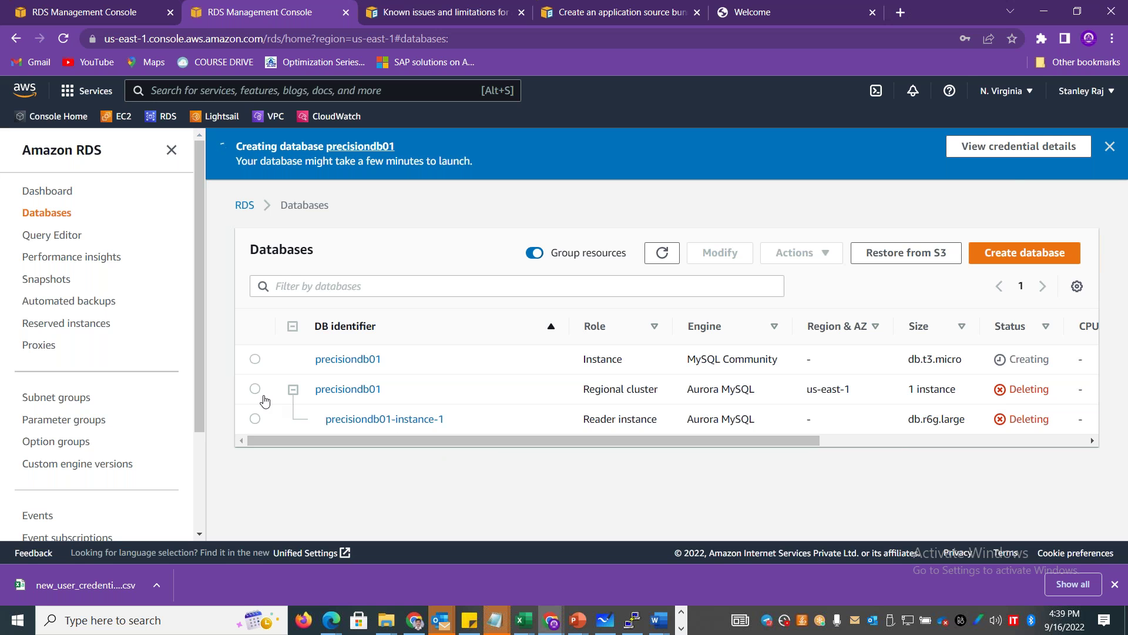
Select the deleting Aurora cluster precisiondb01 and check its Actions menu without choosing anything.
click(261, 393)
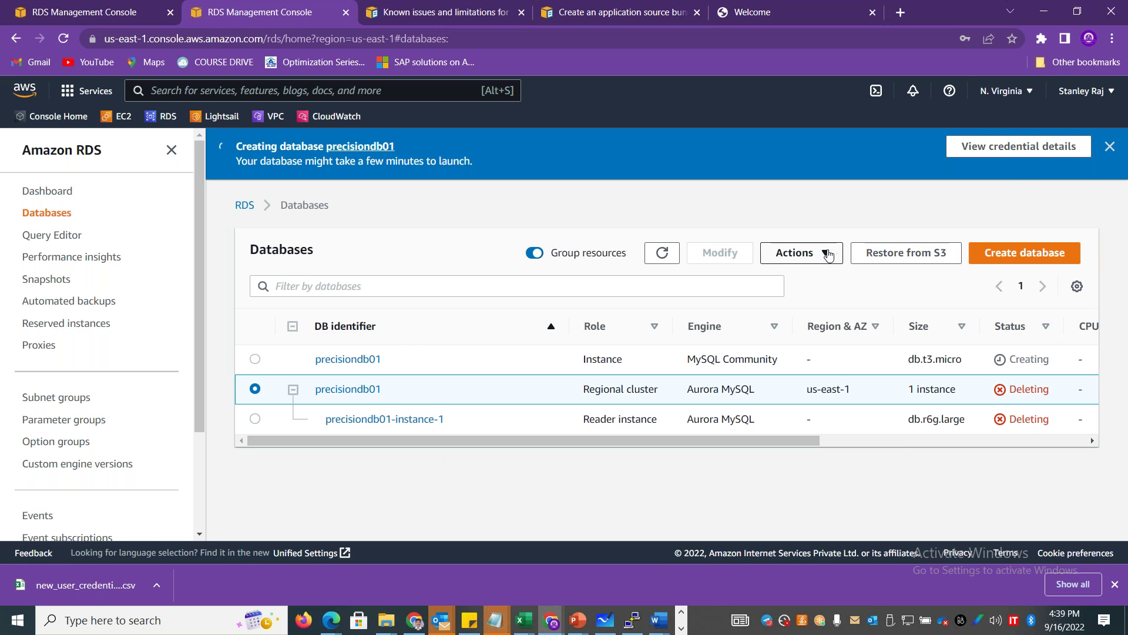
click(826, 253)
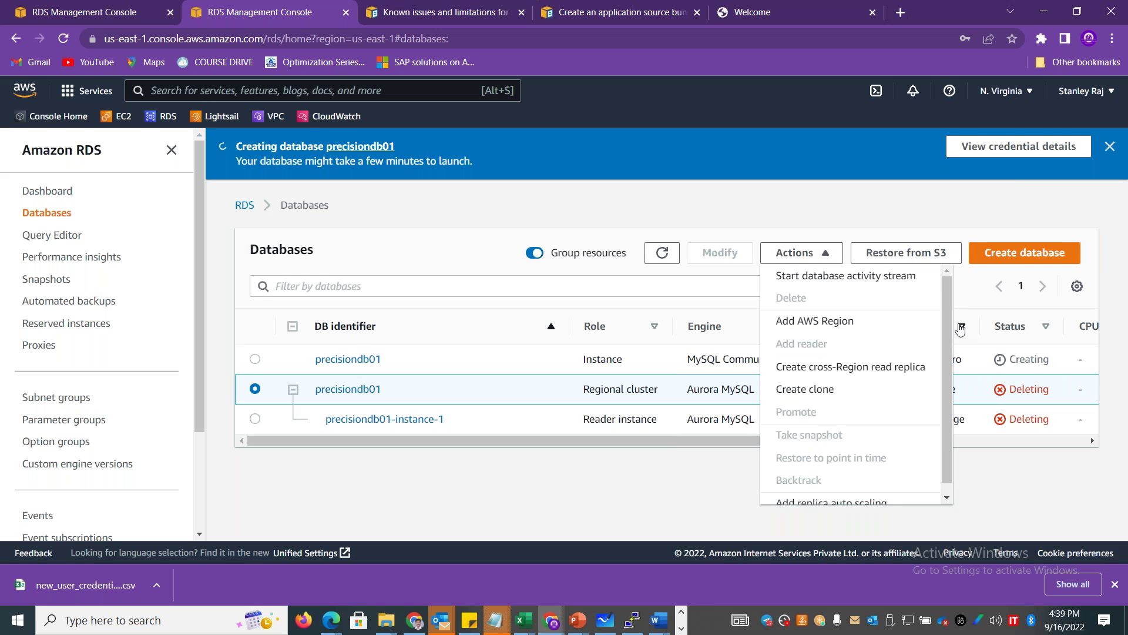
mouse_move(953, 335)
mouse_down()
mouse_move(957, 406)
mouse_move(952, 340)
mouse_up()
click(808, 228)
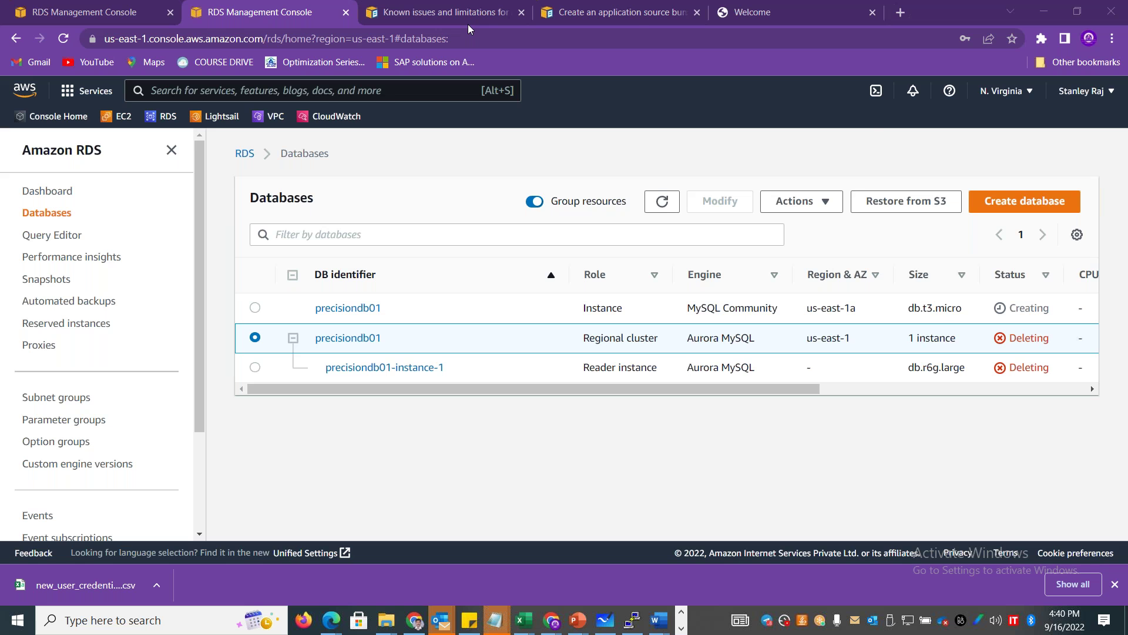
Refresh the RDS list until the old Aurora cluster disappears, then switch to the EC2 console.
click(662, 201)
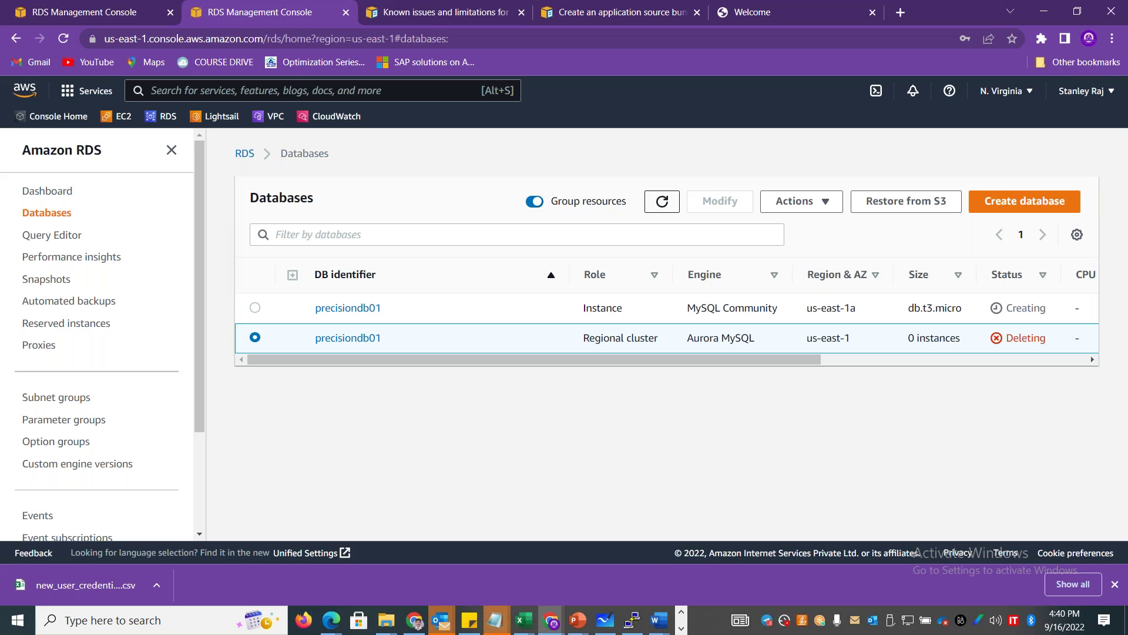
click(663, 202)
click(662, 202)
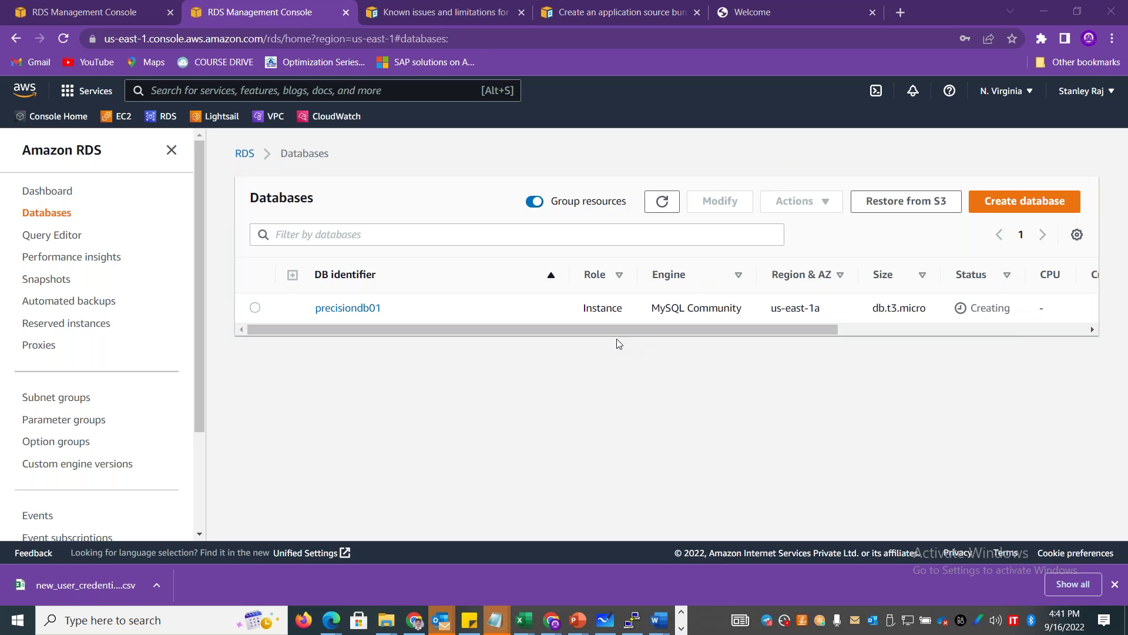
mouse_move(621, 334)
mouse_down()
mouse_move(1041, 331)
mouse_move(622, 333)
mouse_up()
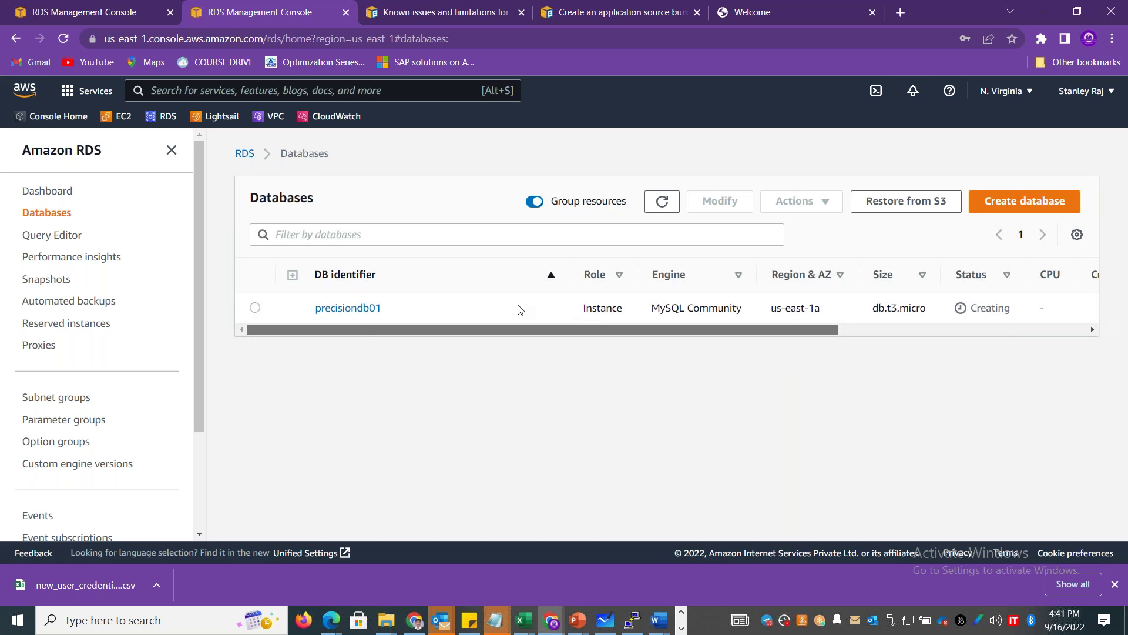
click(121, 117)
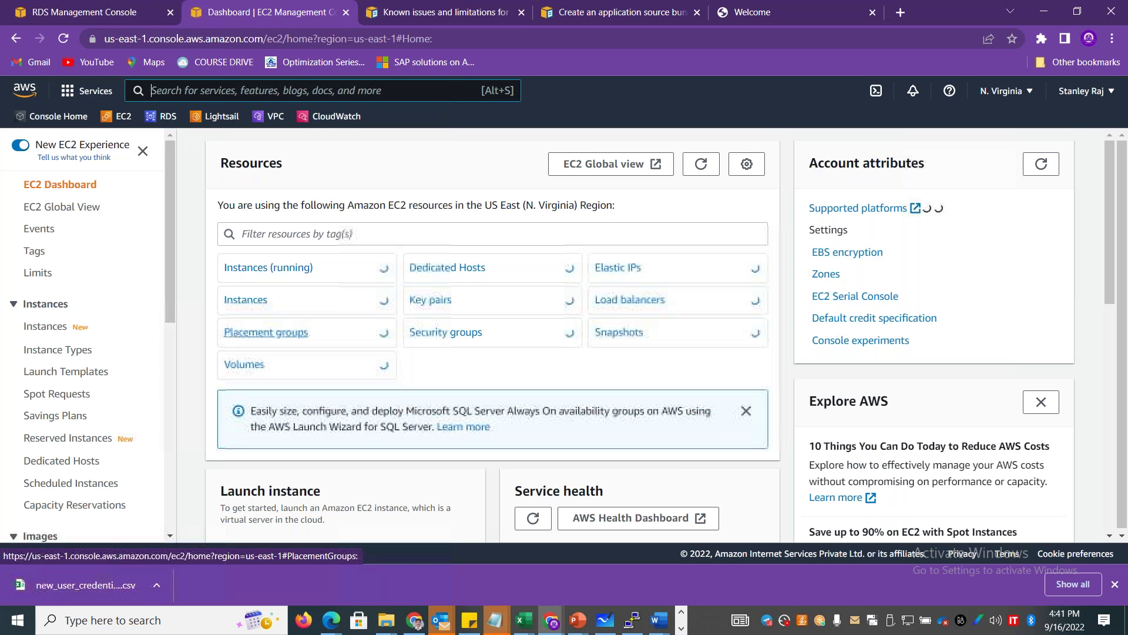
Let the EC2 Dashboard finish loading, showing 2 instances with 1 running.
click(681, 628)
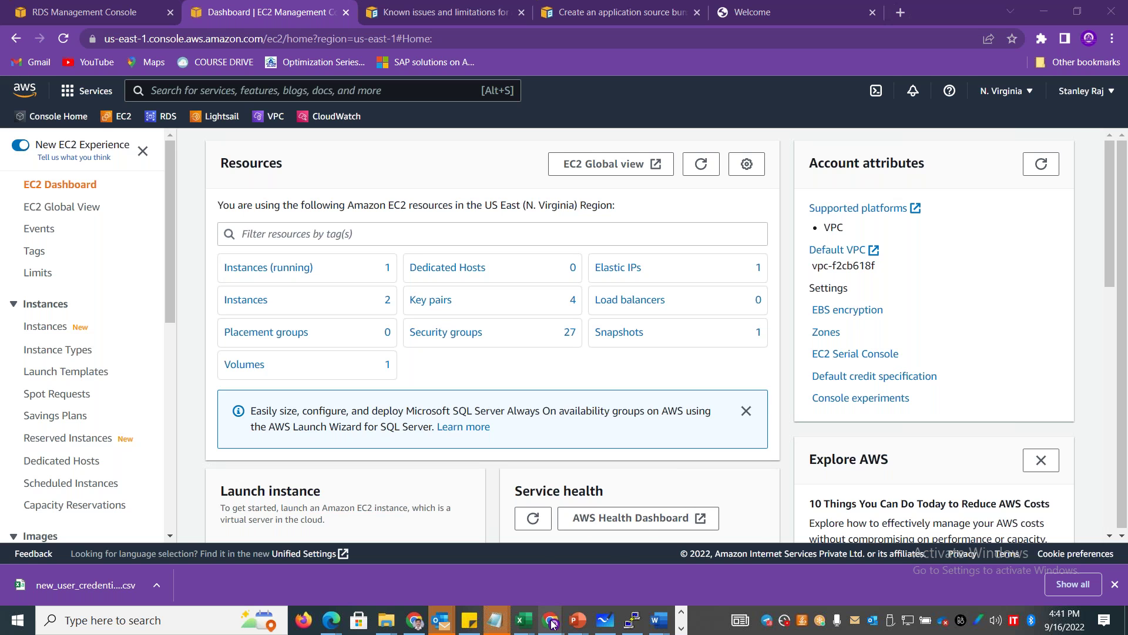
mouse_move(553, 624)
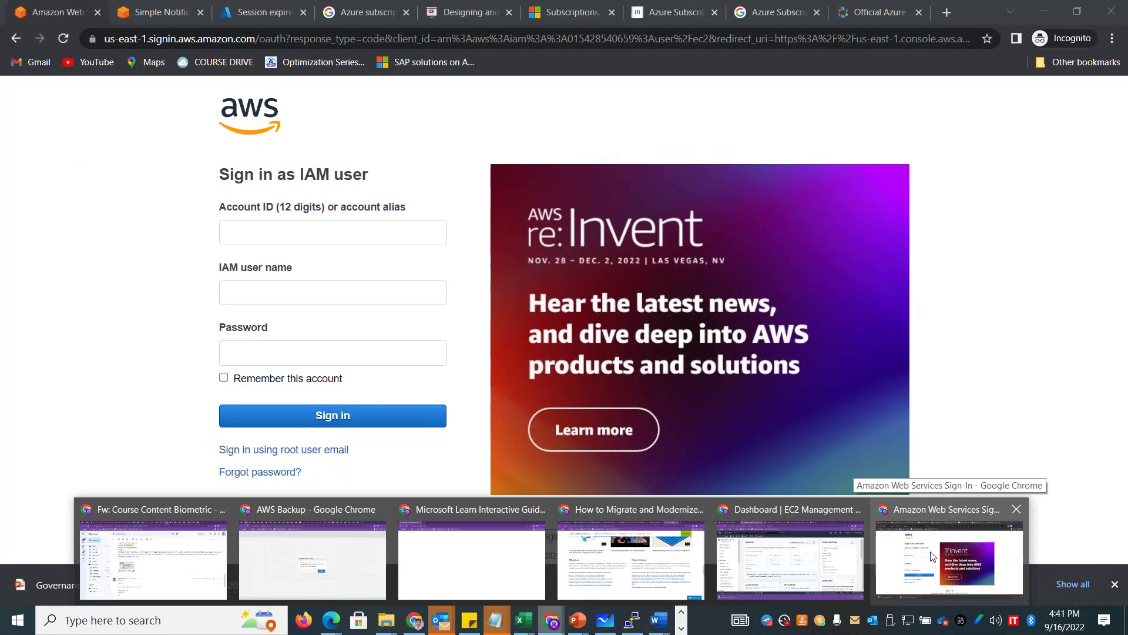
Reload the expired Azure portal and copy the public IP of the VM stanvm01.
click(917, 558)
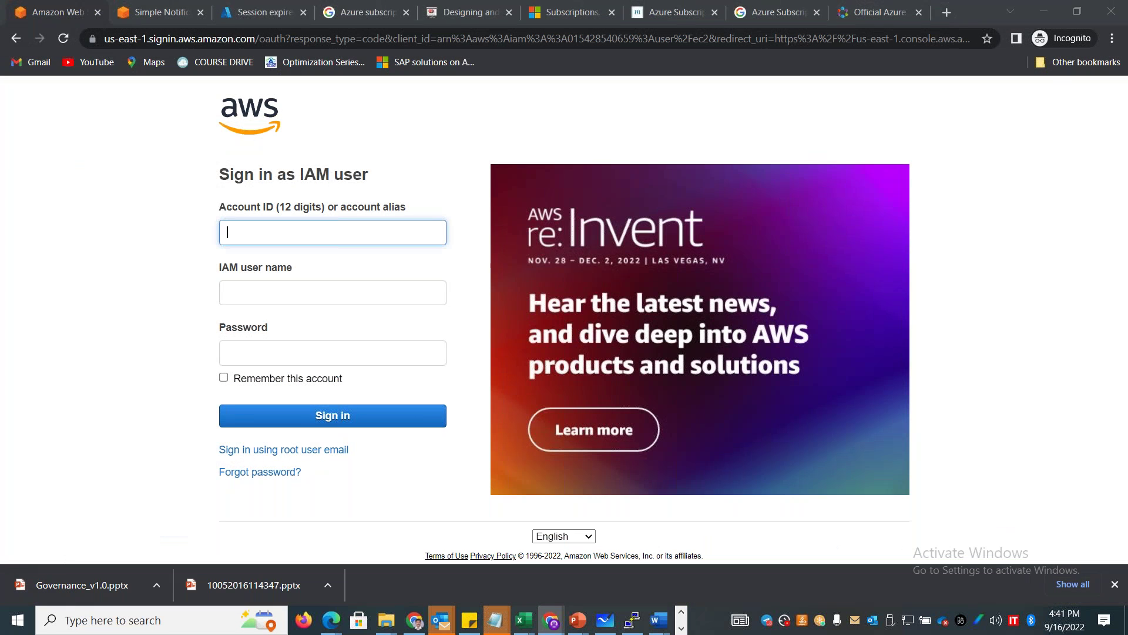
click(260, 13)
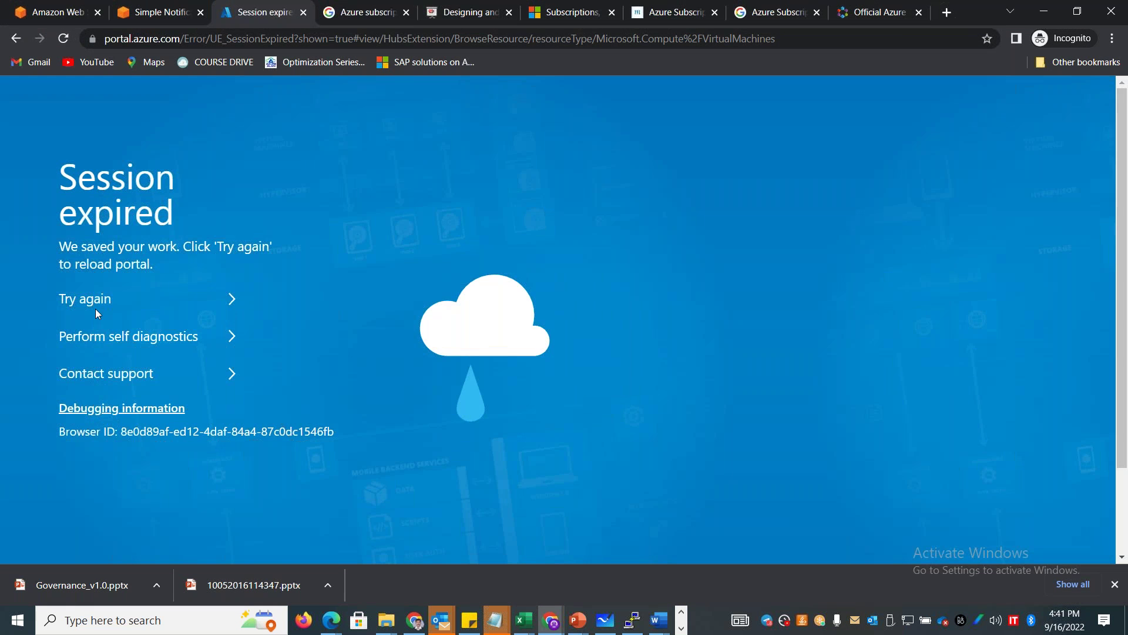
click(89, 301)
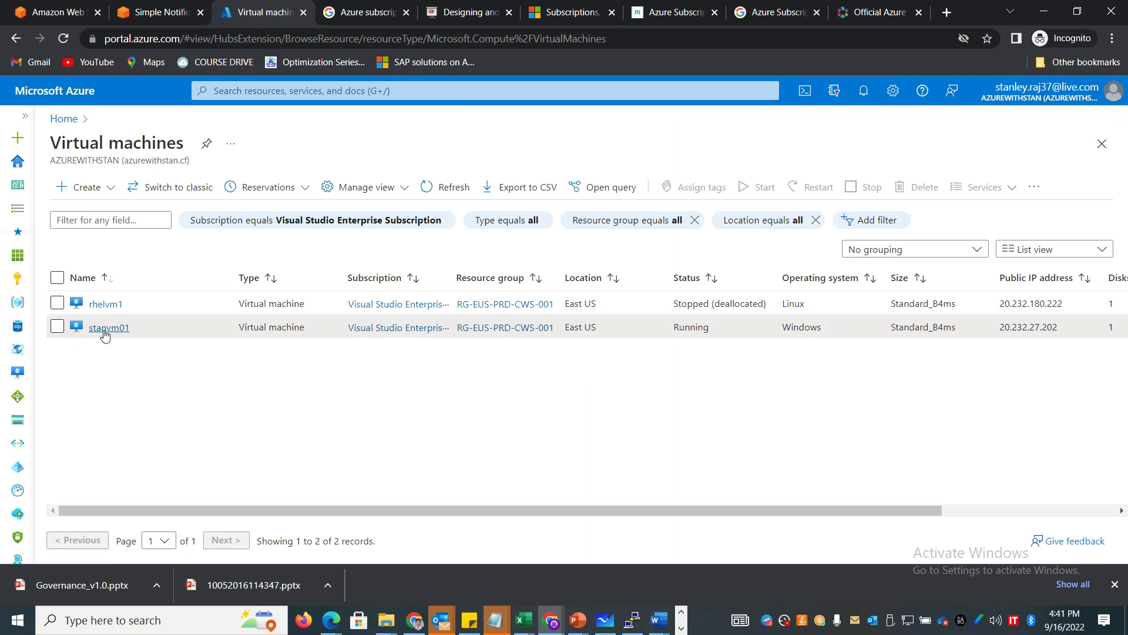
click(105, 329)
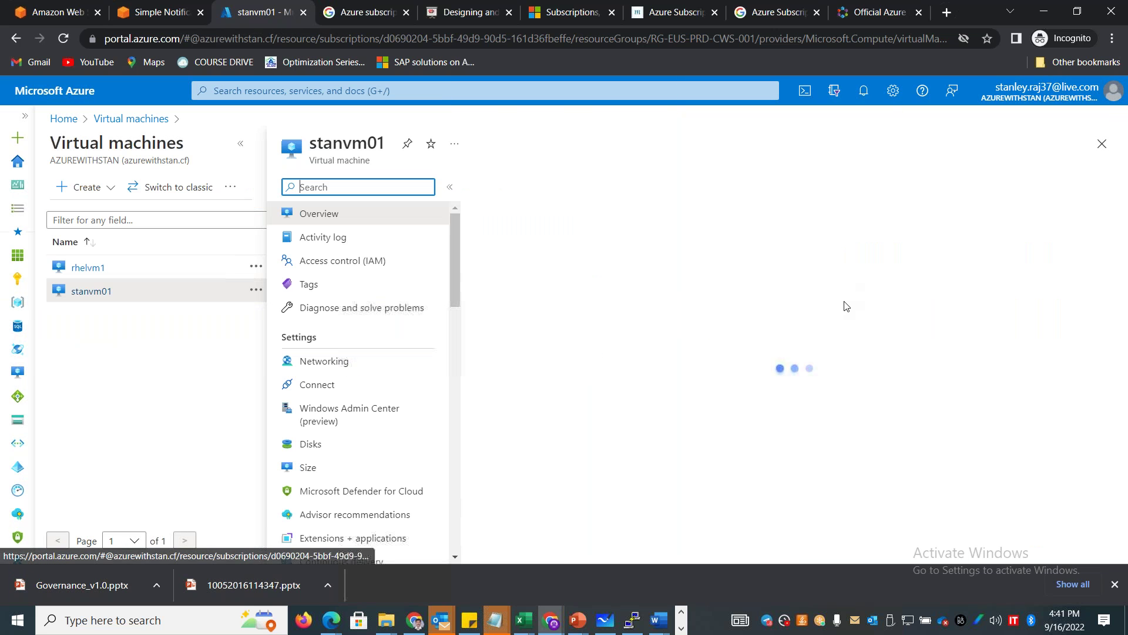
click(870, 328)
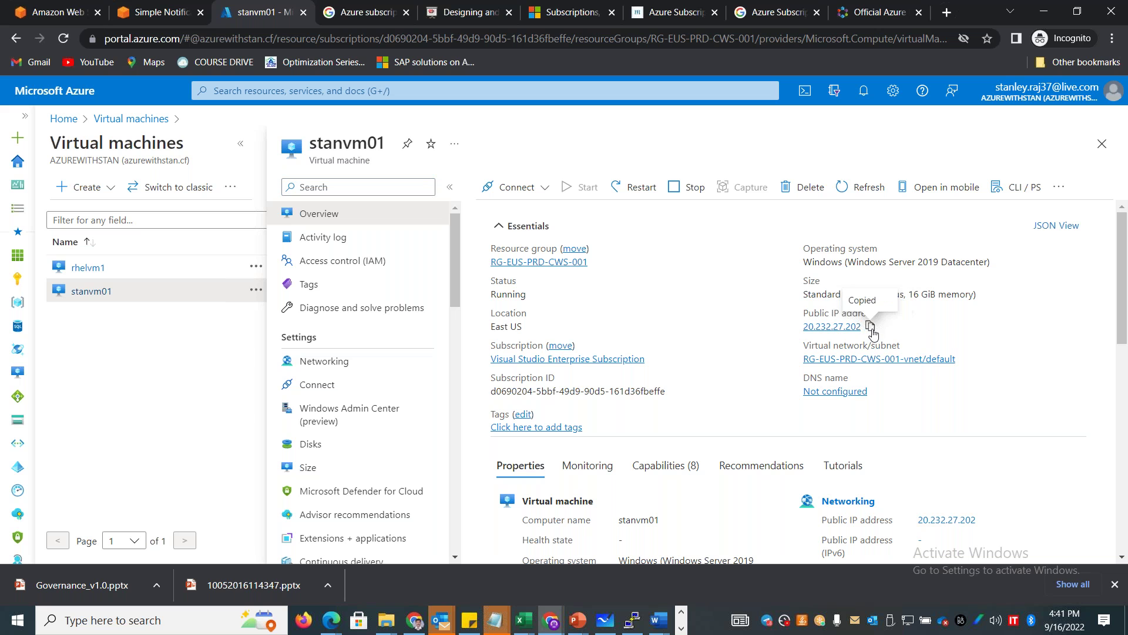
Launch the Remote Desktop client with mstsc from the Run prompt.
key(super+r)
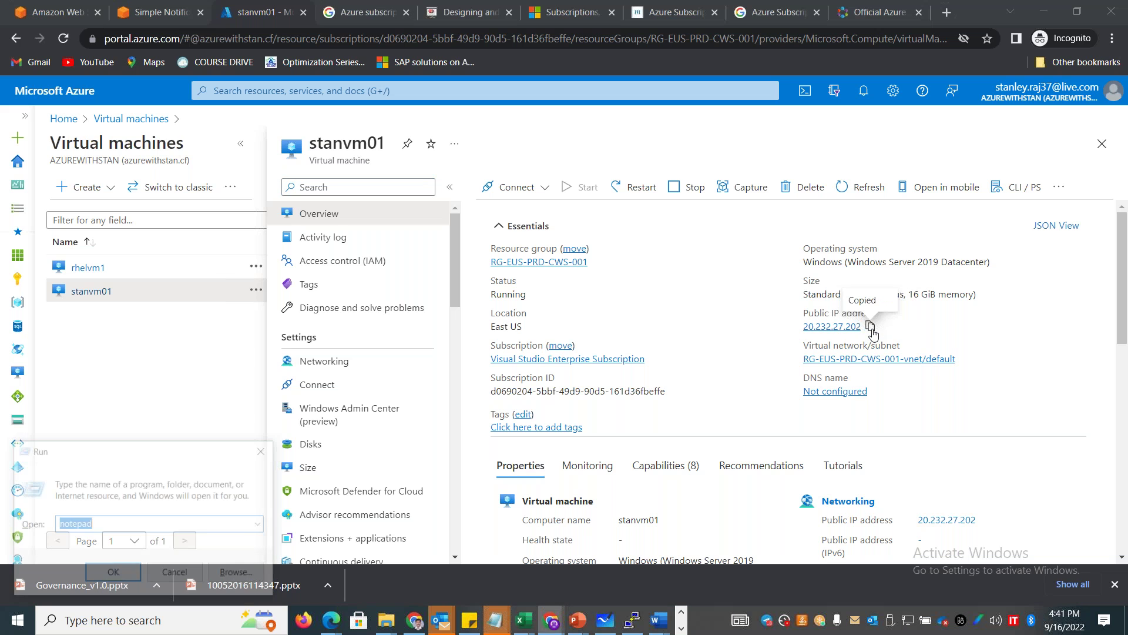
text(mstsc)
key(Return)
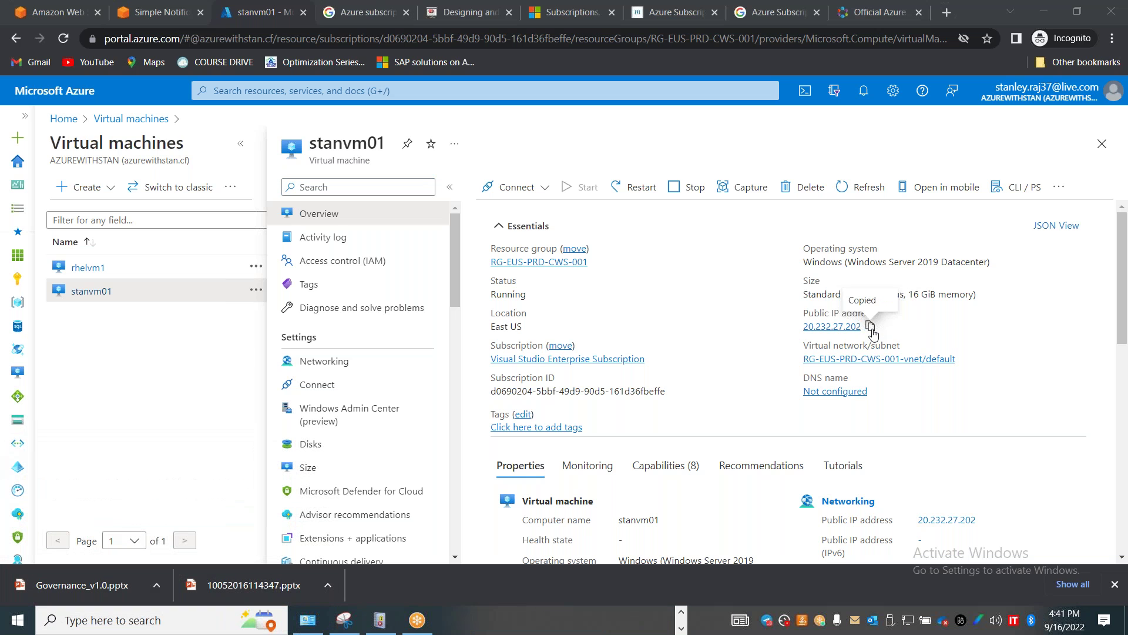
Connect via Remote Desktop to 20.232.27.202 with the account password, accepting the certificate warning.
key(ctrl+v)
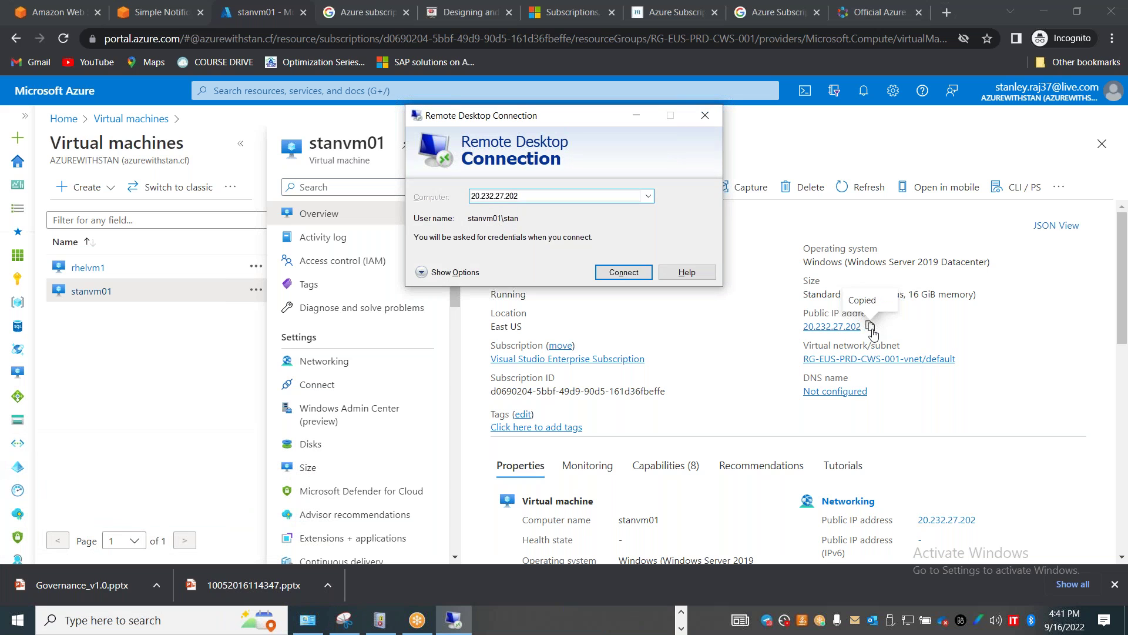
key(Return)
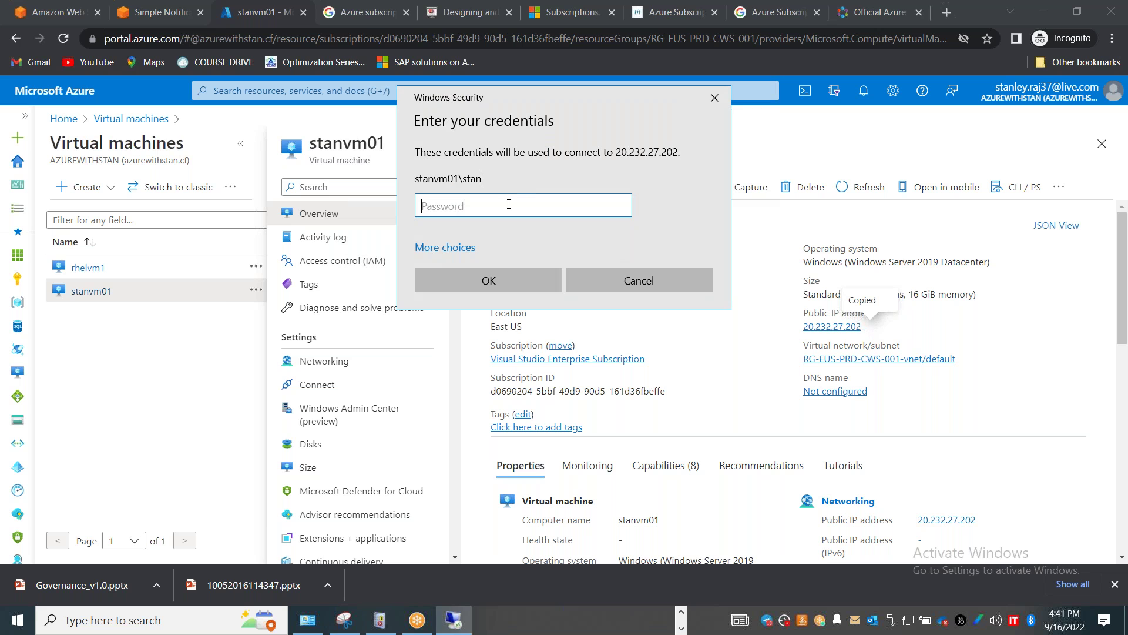
text(••••••••••••)
key(Return)
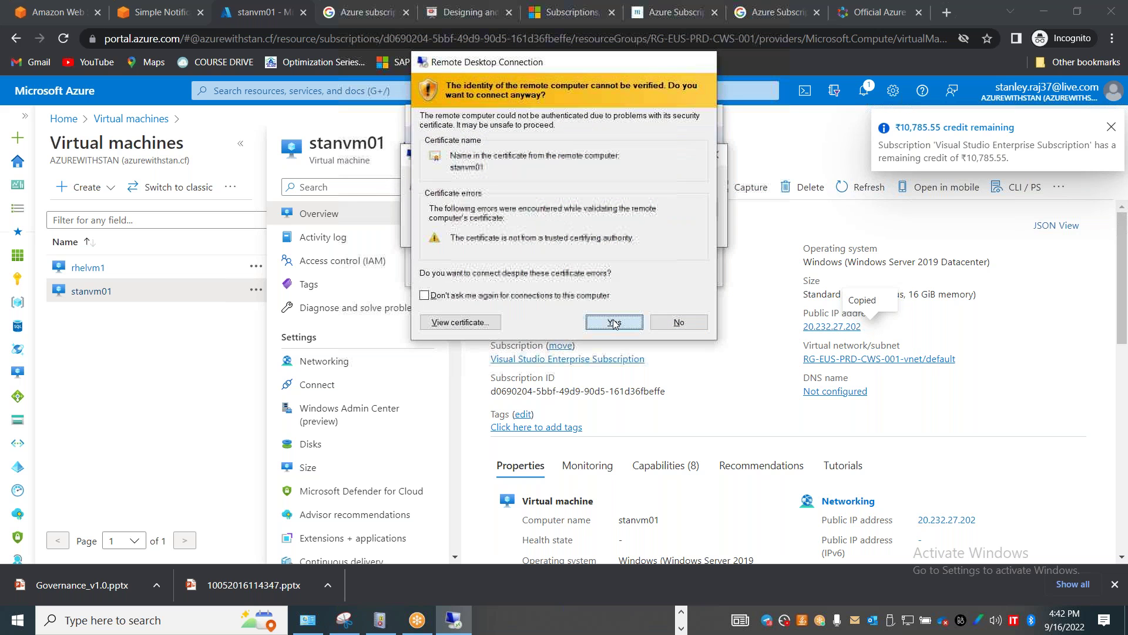
click(614, 322)
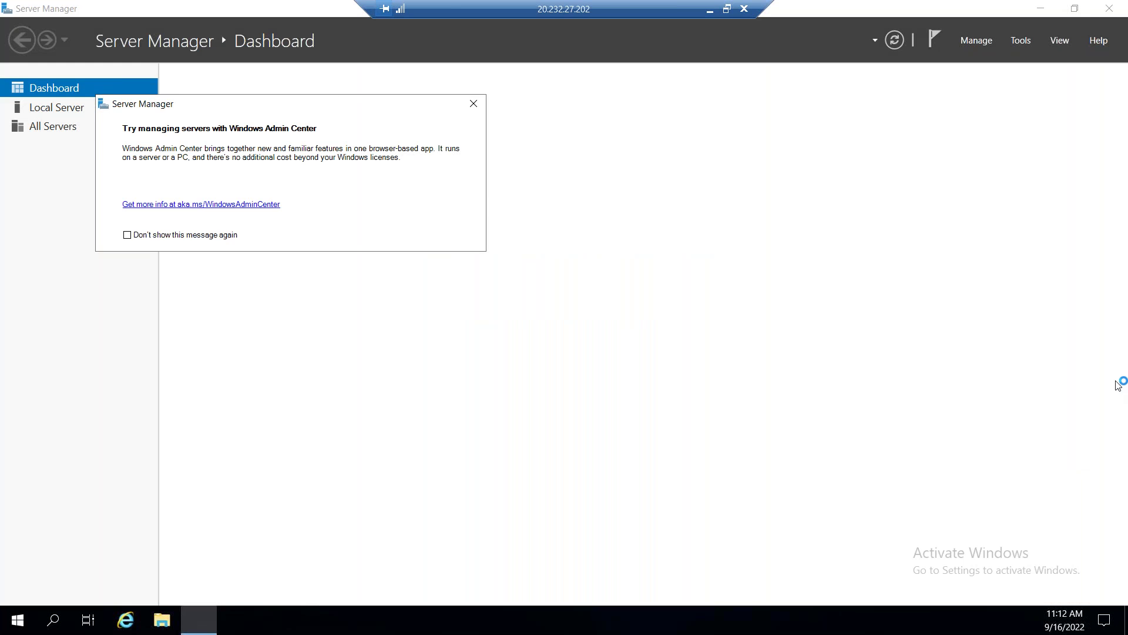
Close the Windows Admin Center popup and Server Manager, then launch Google Chrome from Start.
click(474, 104)
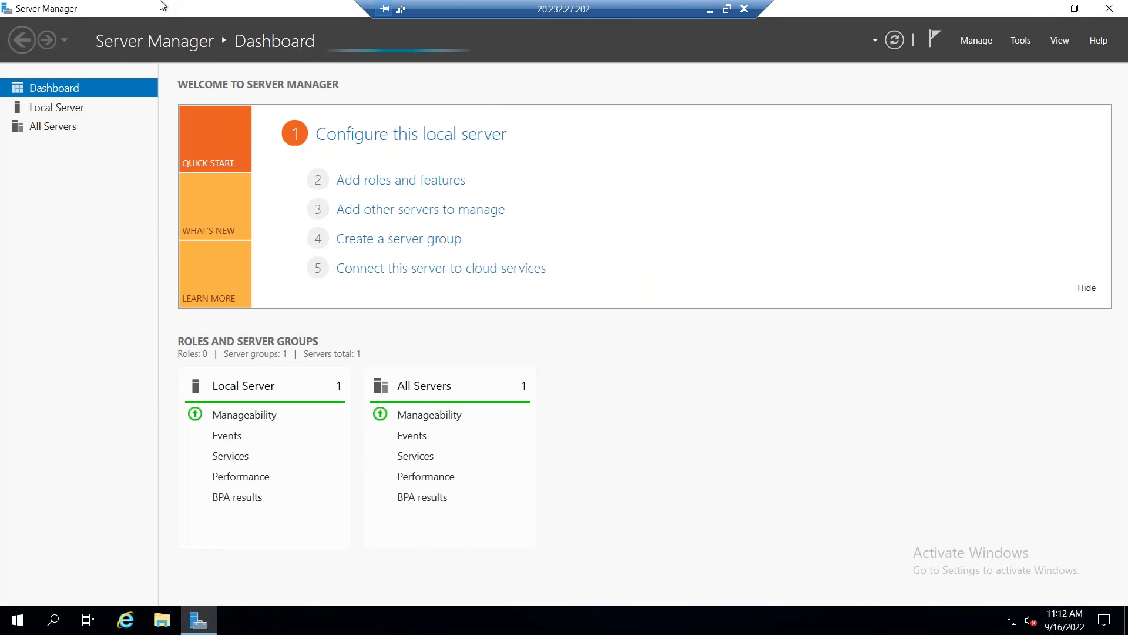
key(alt+F4)
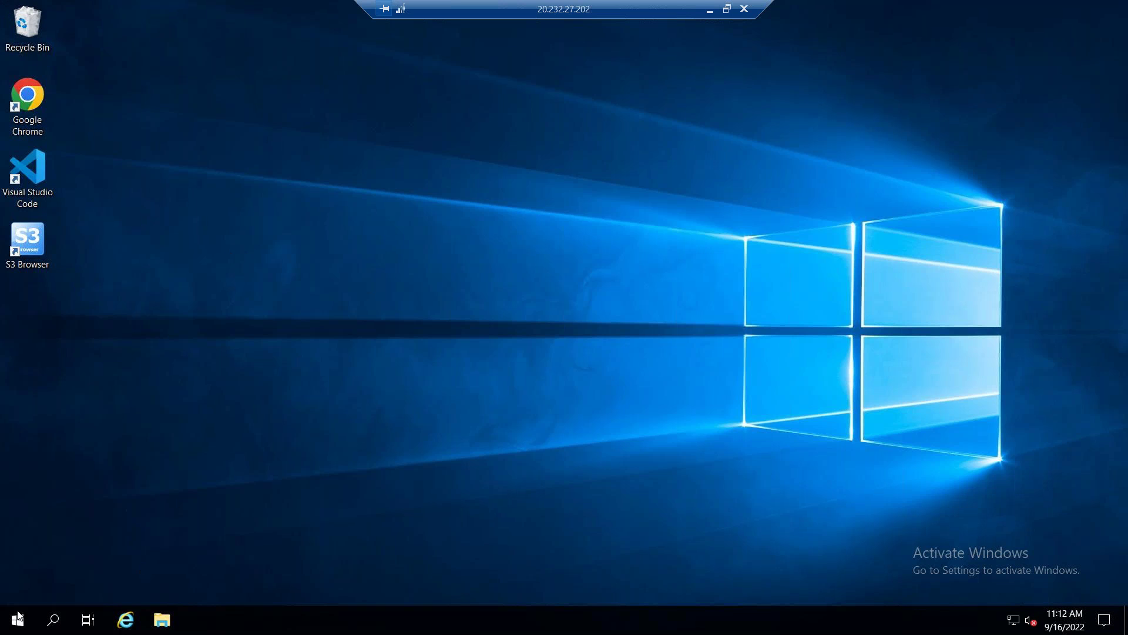
click(17, 620)
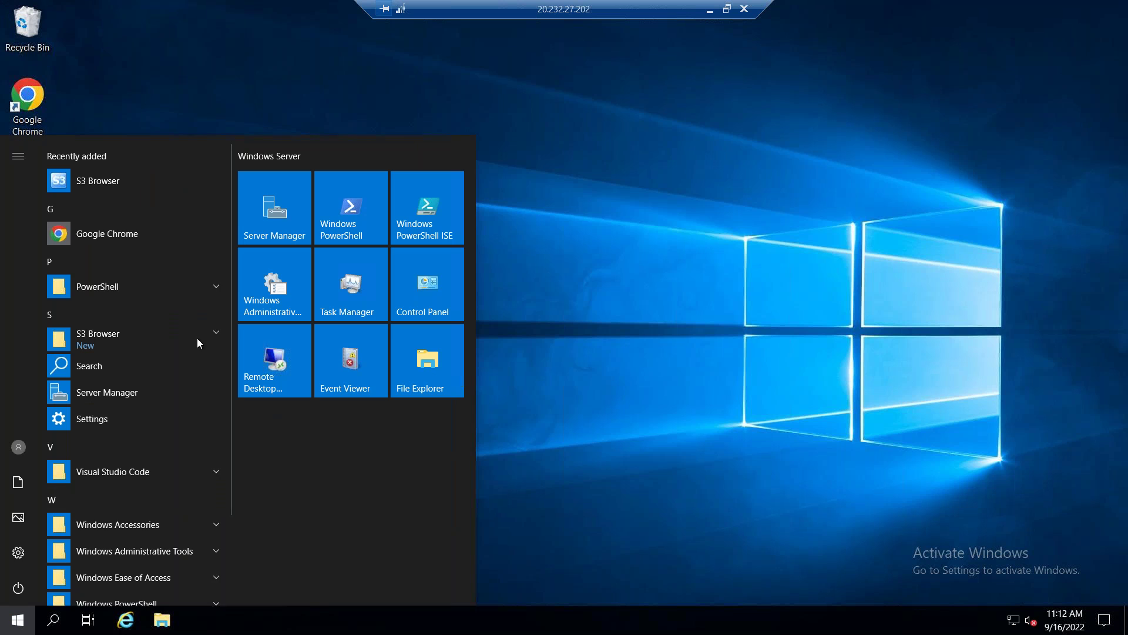
click(126, 257)
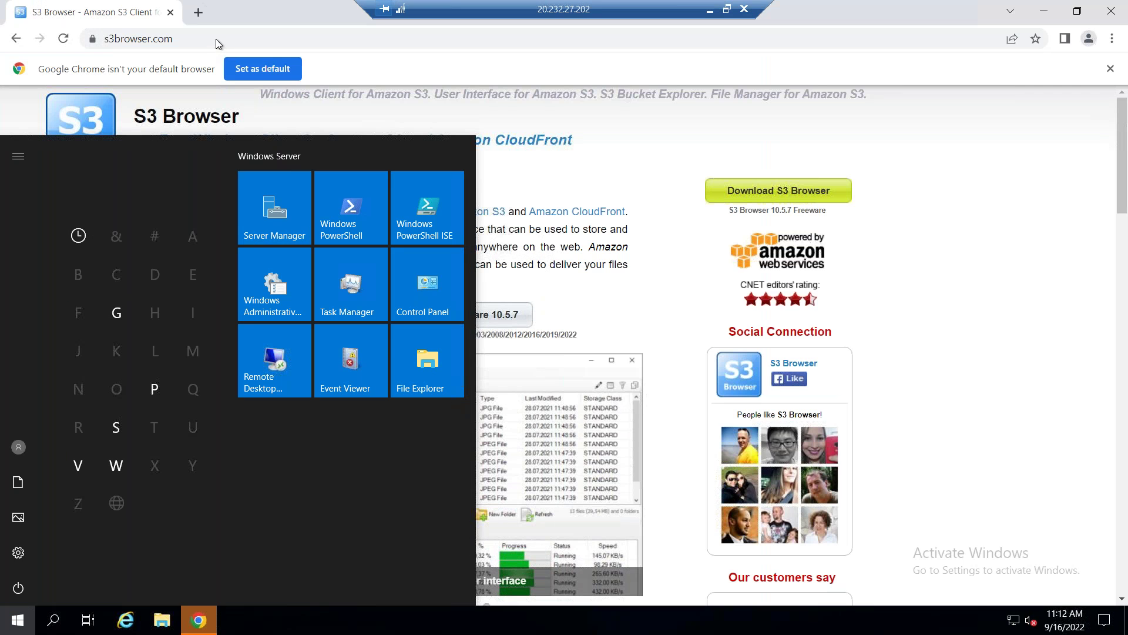
click(217, 39)
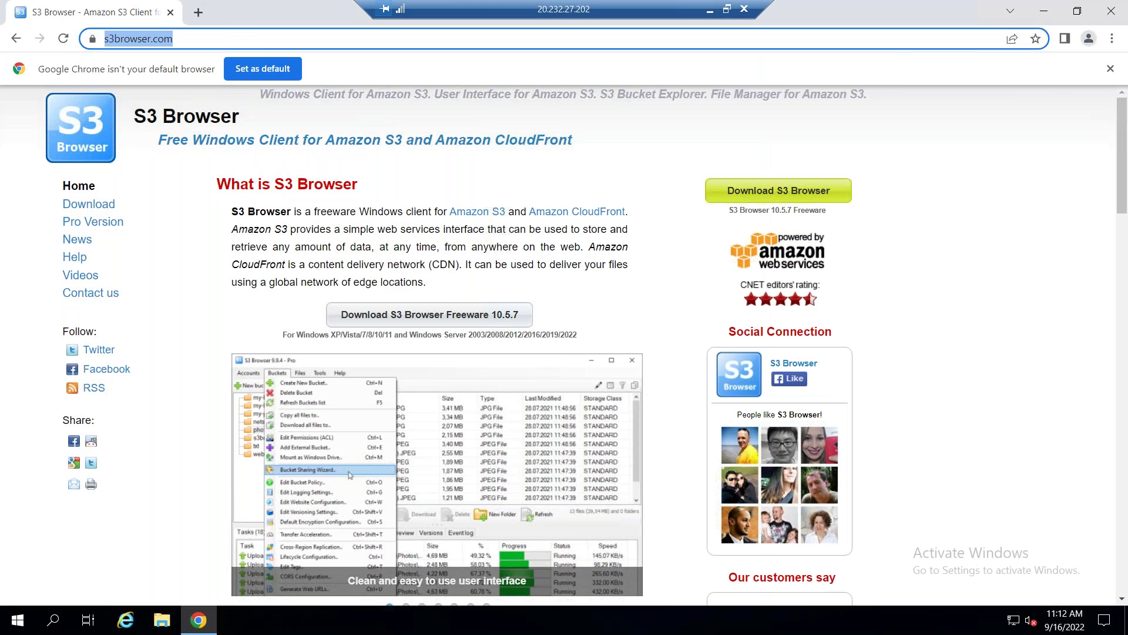
Search 'download mysql workbench for windows' and open the MySQL Workbench download page.
text(download mys)
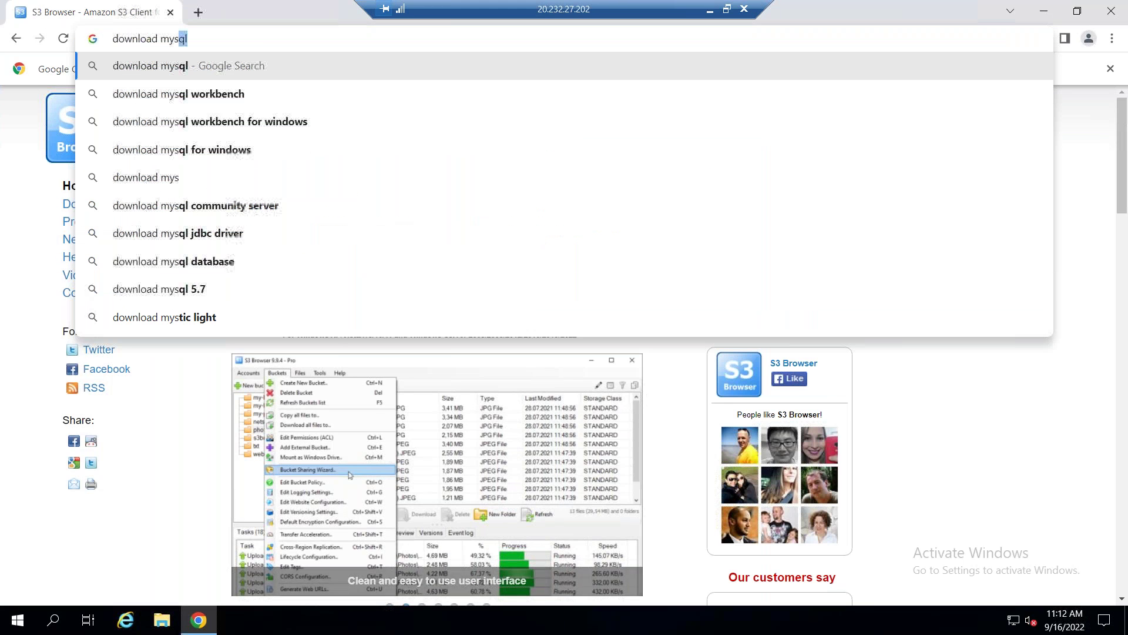
text(ql w)
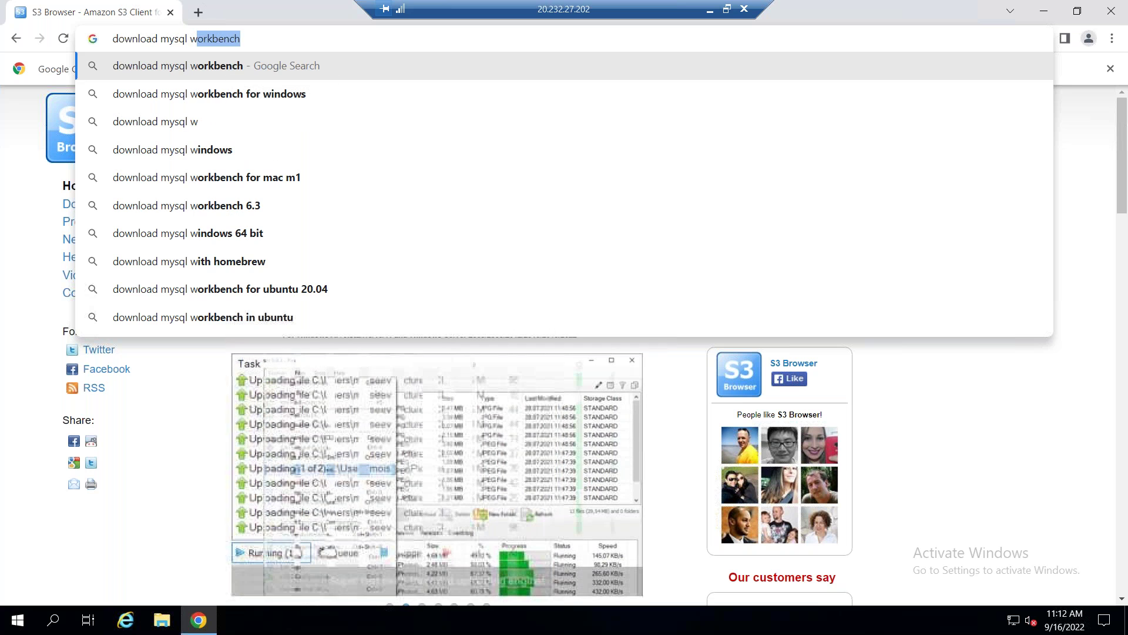
text(orkben)
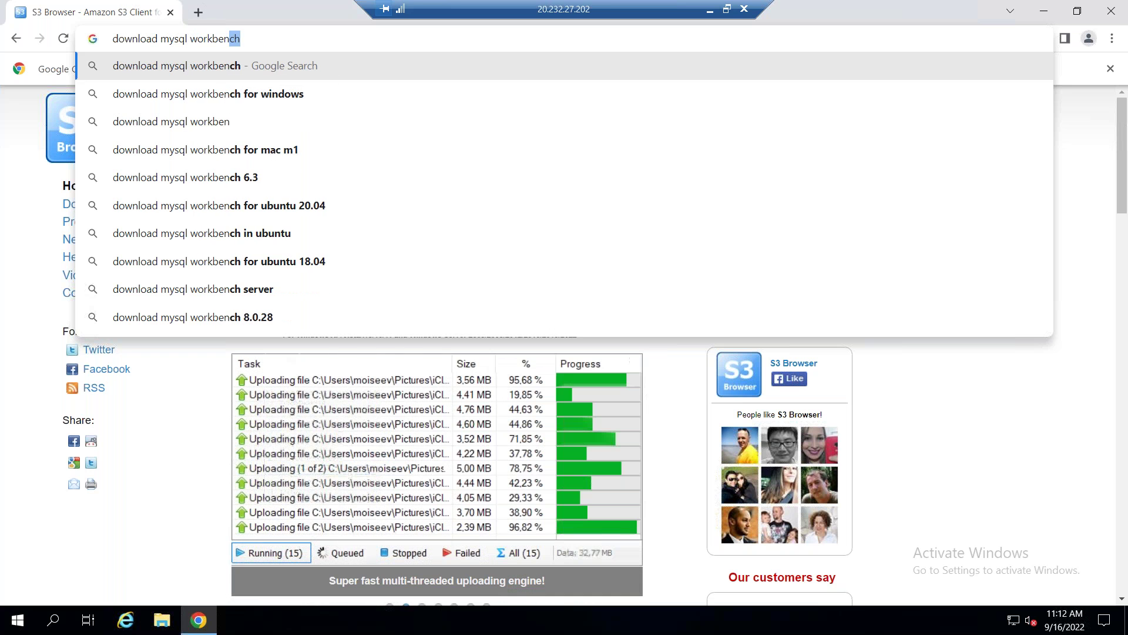
text(ch)
key(Down)
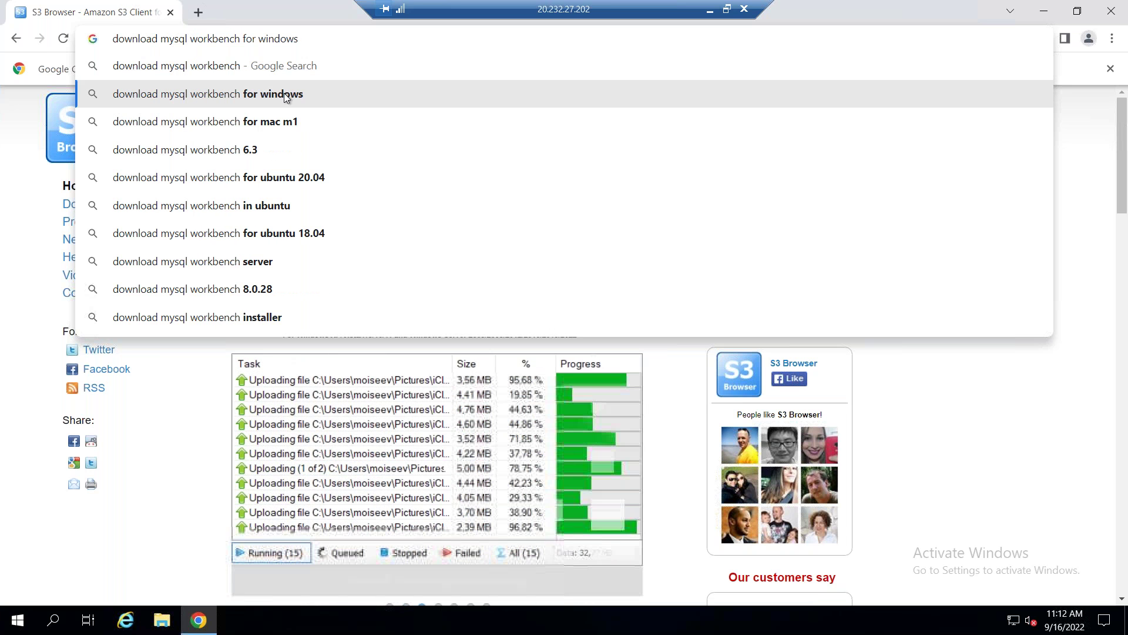
key(Return)
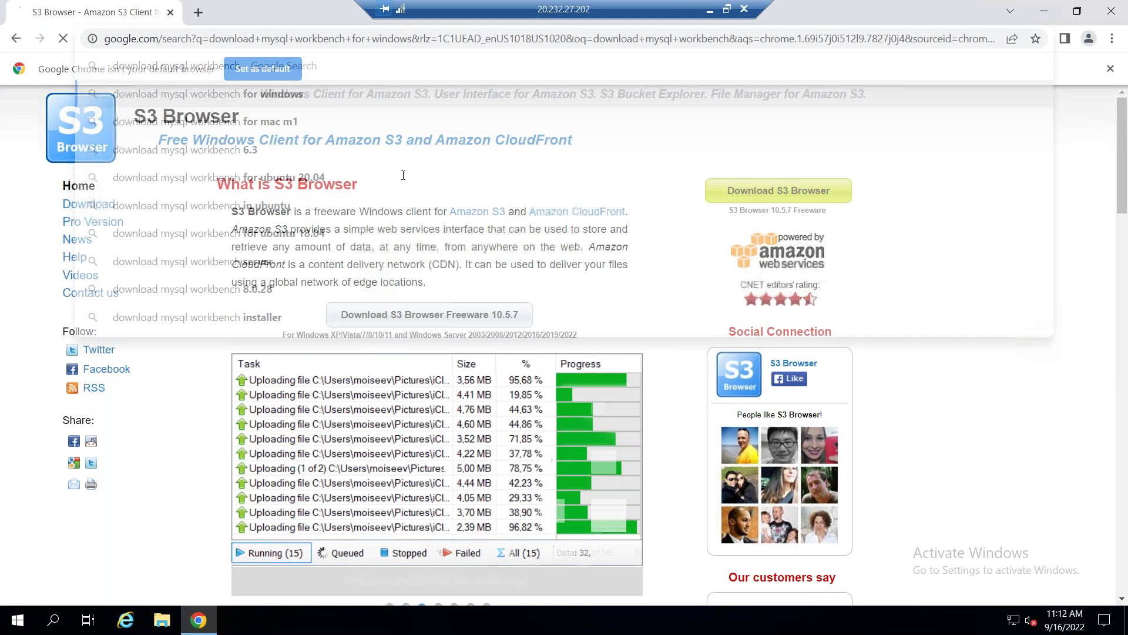
click(289, 219)
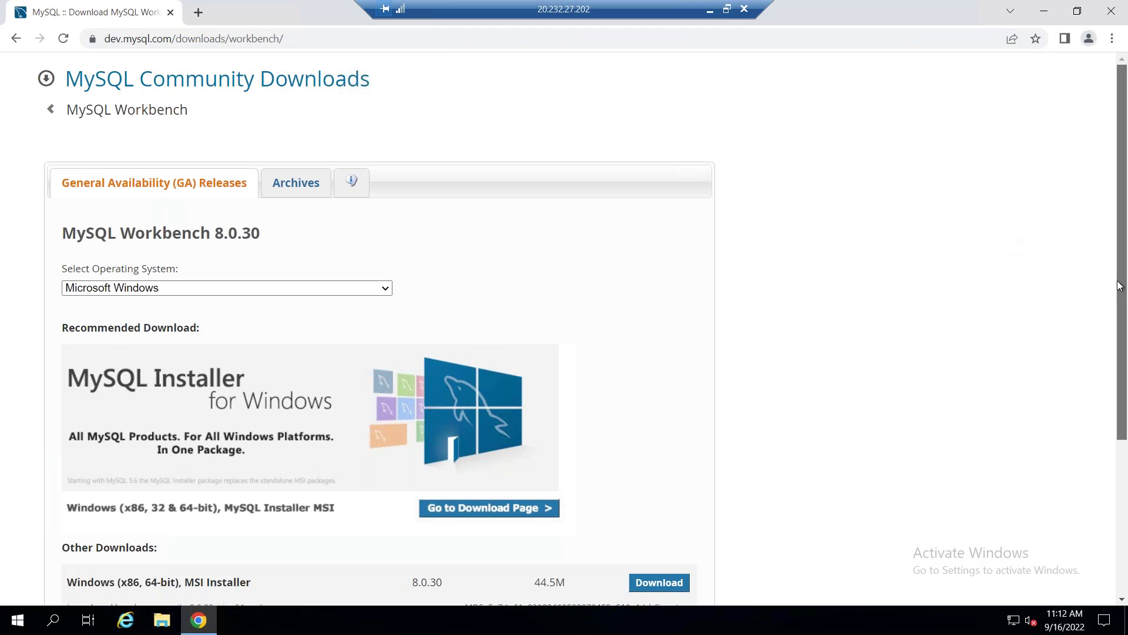
Download the Windows 64-bit MSI installer without signing in and open it.
scroll(1120, 286, down, 3)
click(656, 413)
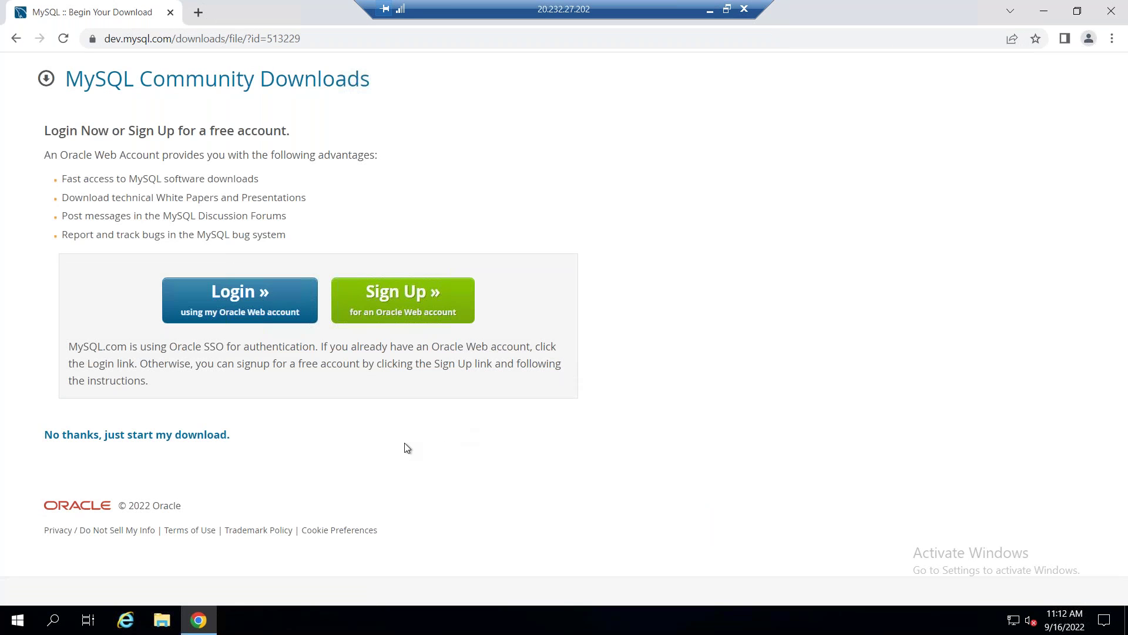
click(224, 436)
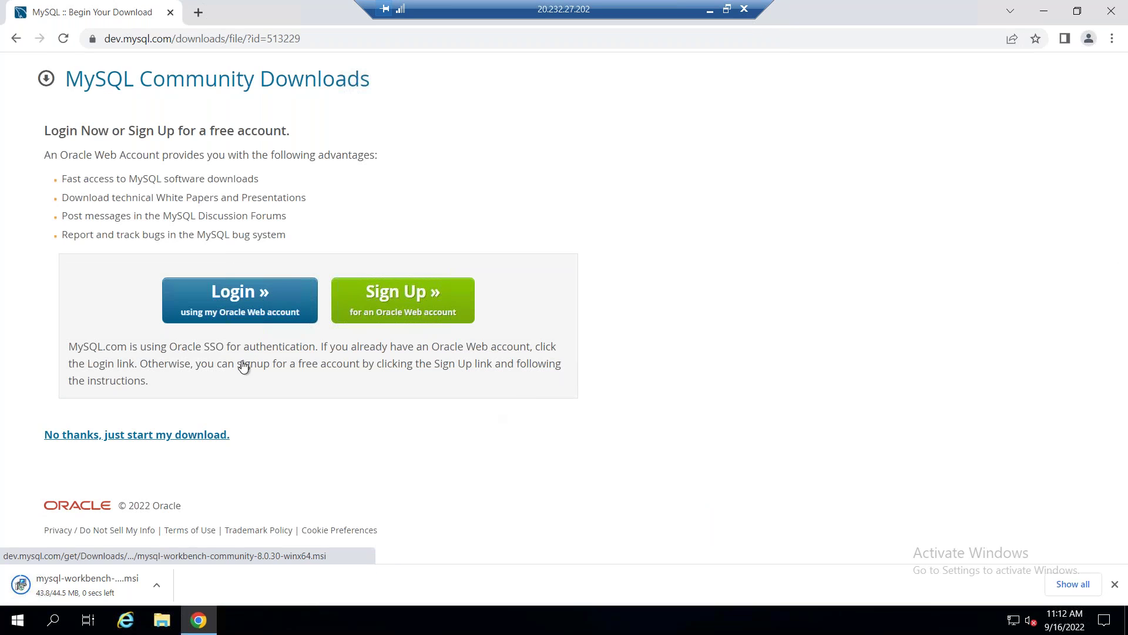
click(111, 582)
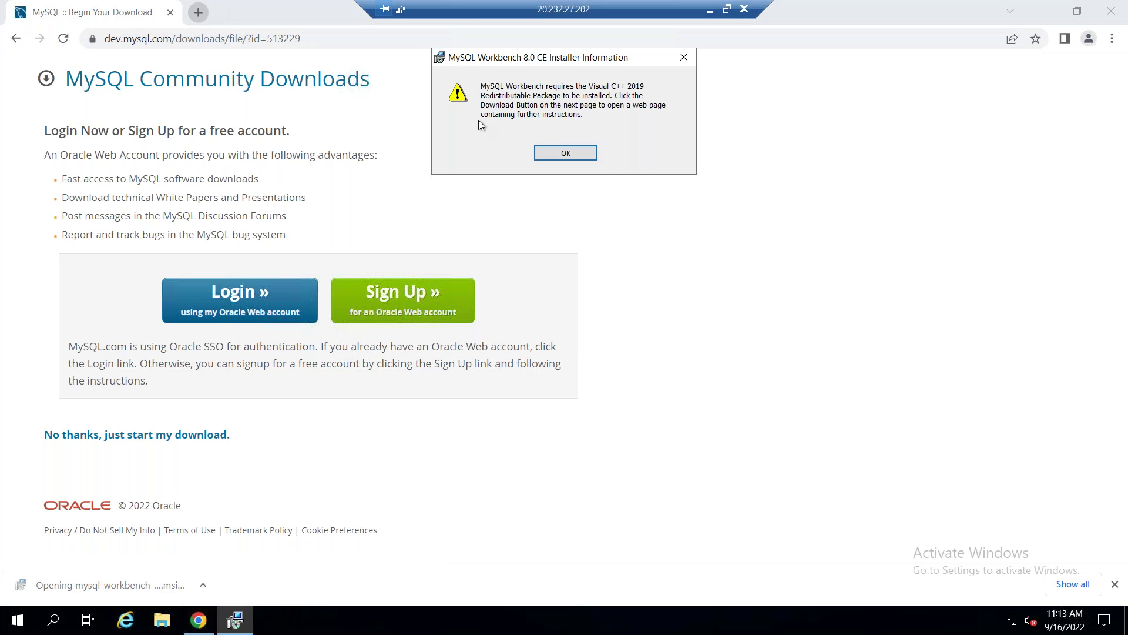
Acknowledge the Visual C++ 2019 requirement and open the Workbench prerequisites download page.
click(552, 154)
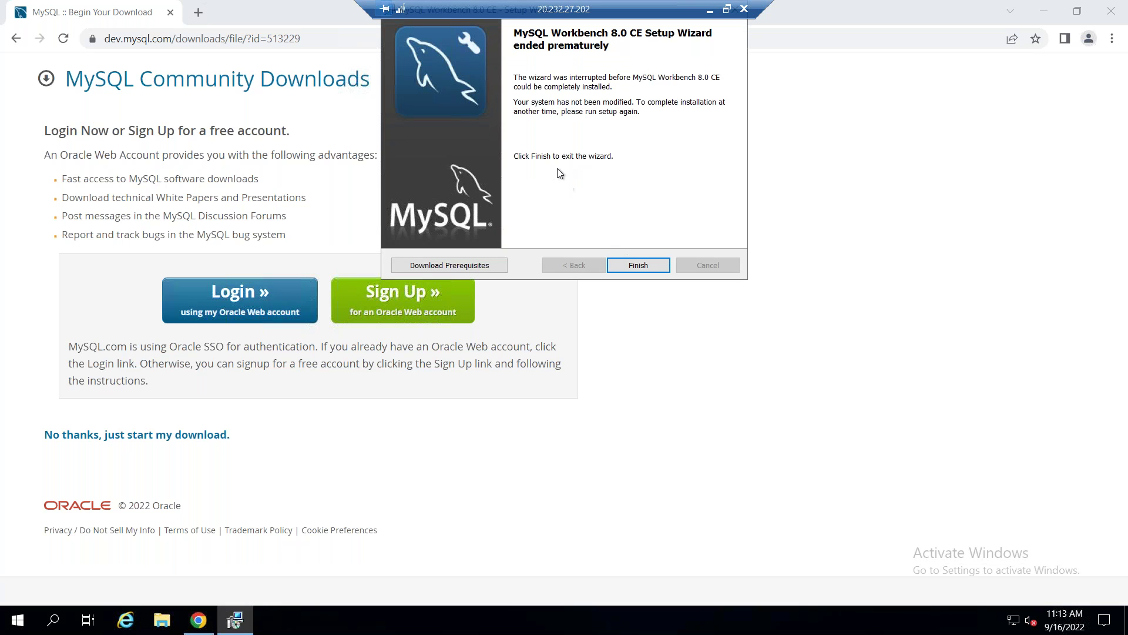
click(468, 268)
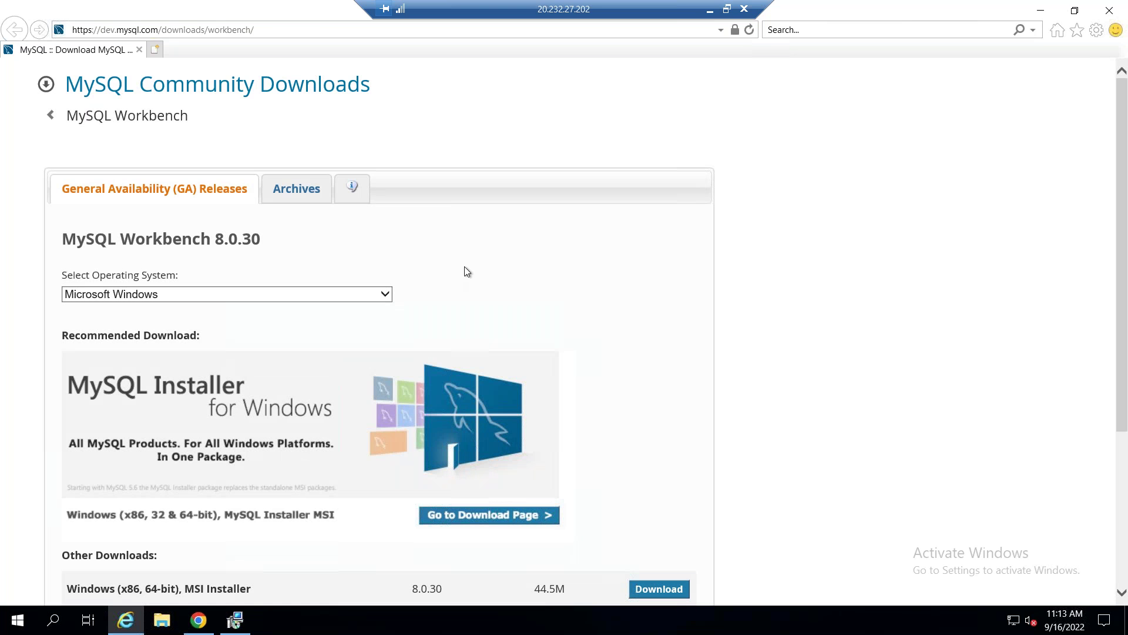
Download and run the Workbench MSI again in Internet Explorer, then reopen the prerequisites page after the Visual C++ 2019 error.
scroll(1123, 368, down, 3)
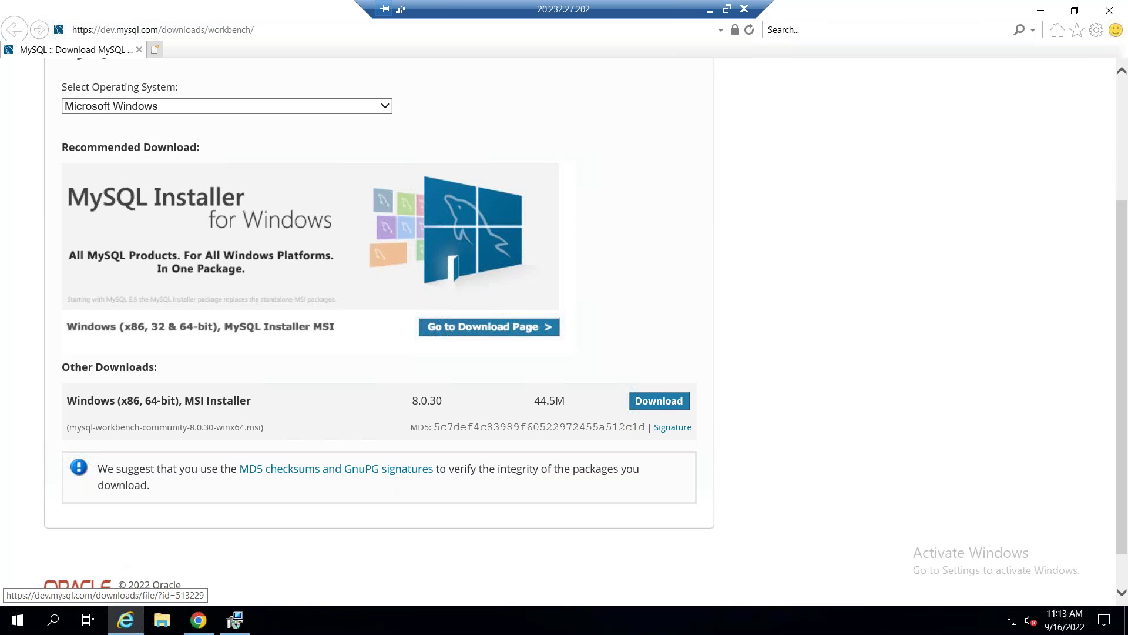
click(666, 405)
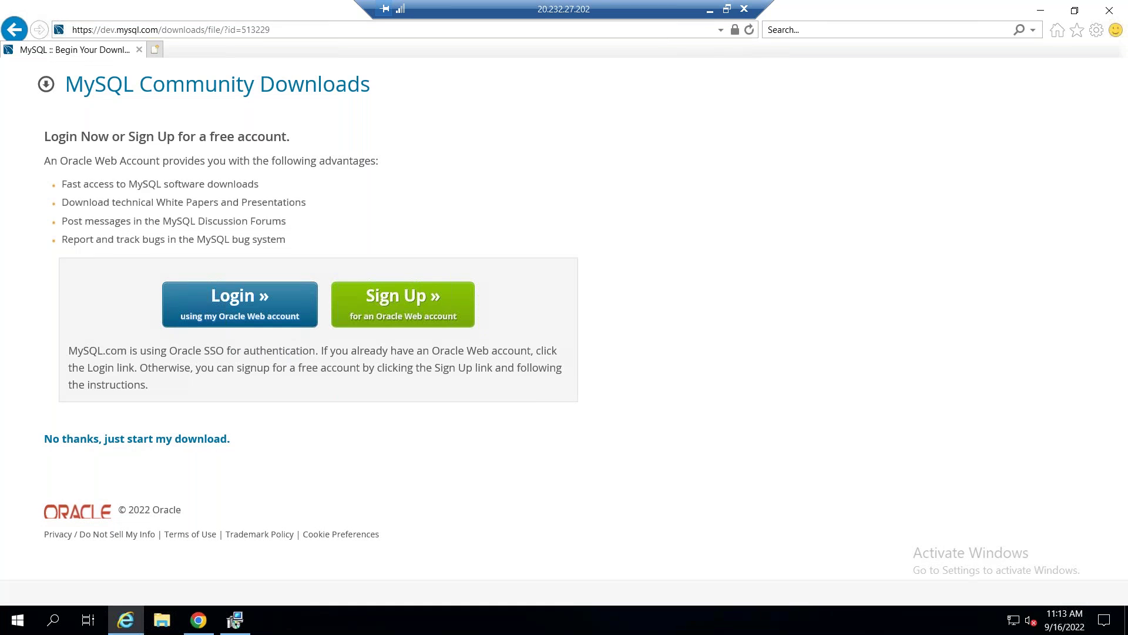
click(135, 440)
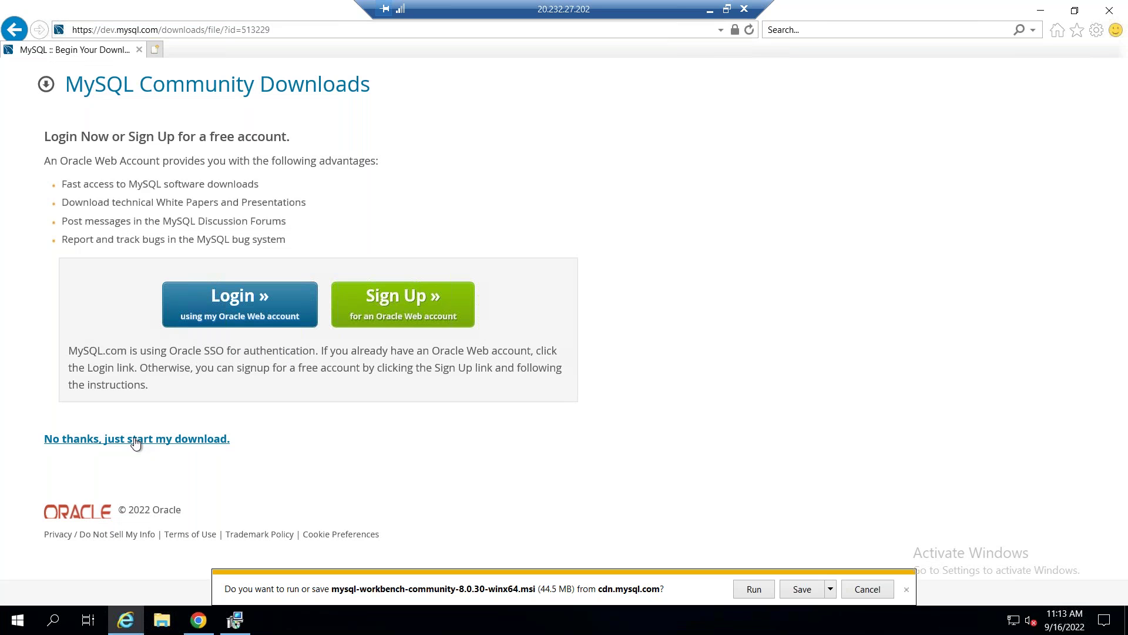
click(747, 589)
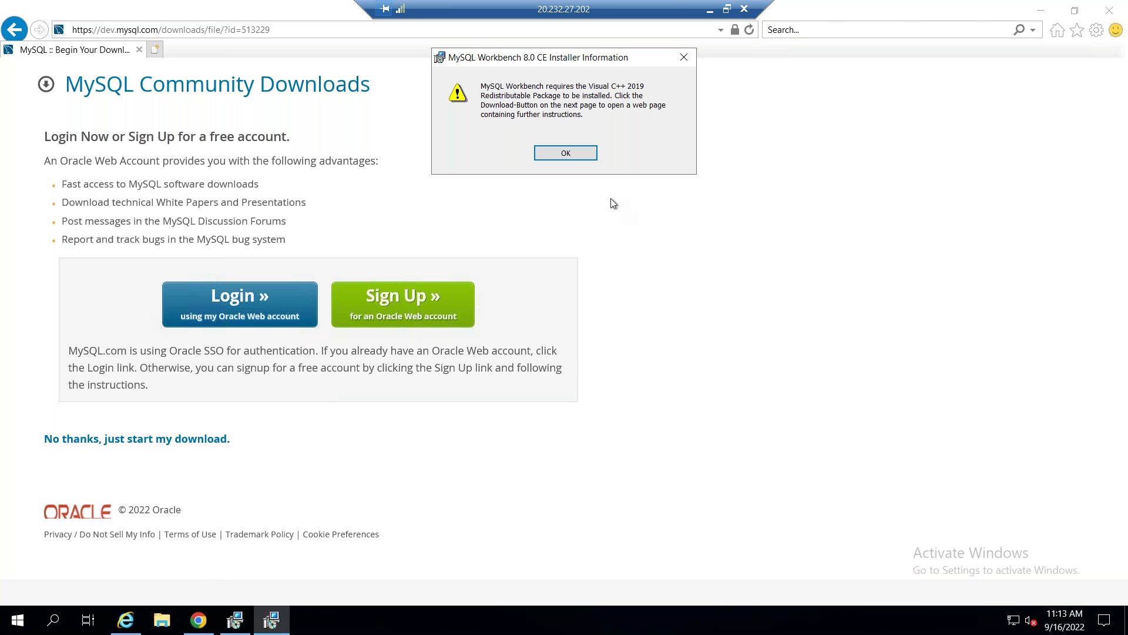
click(566, 153)
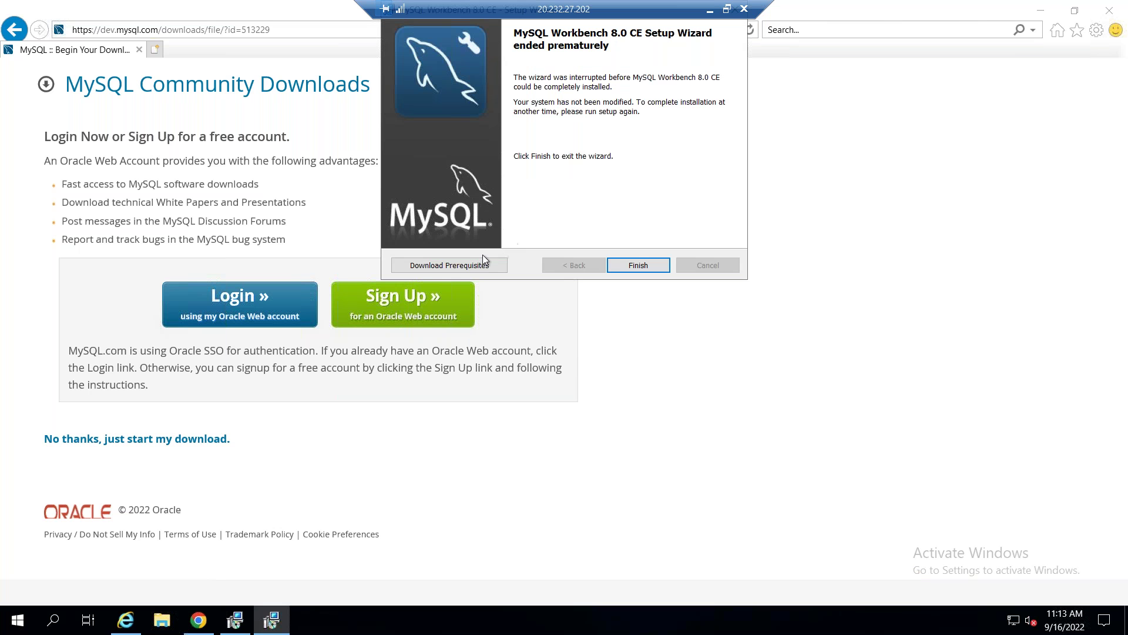
click(468, 265)
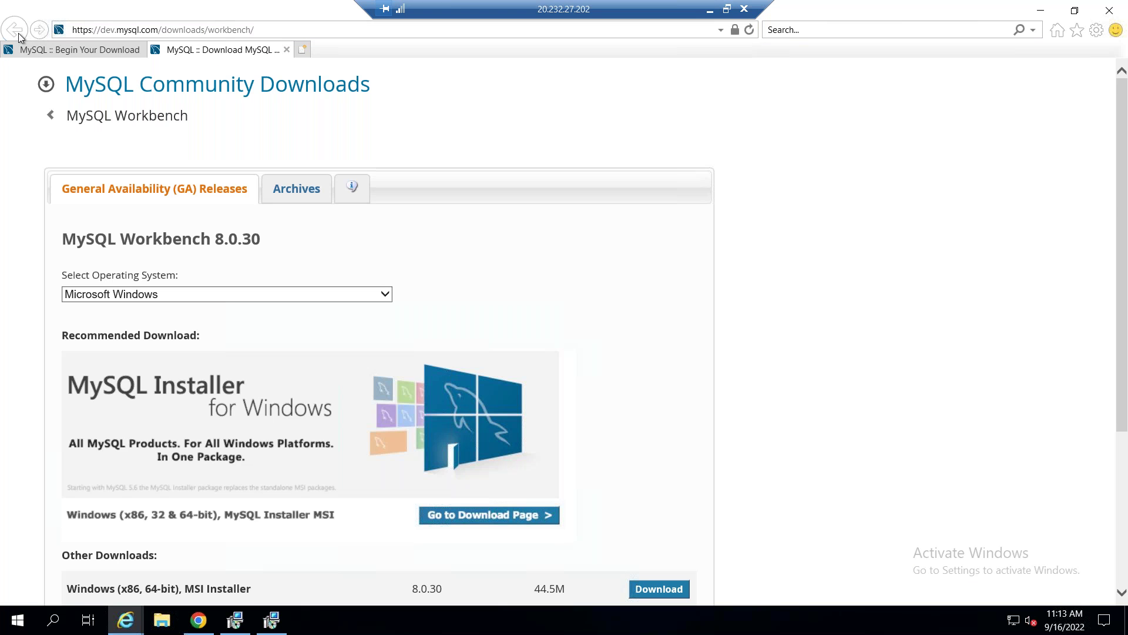
Search 'MYSQL Windows client' in a new Internet Explorer tab and browse the results.
click(304, 50)
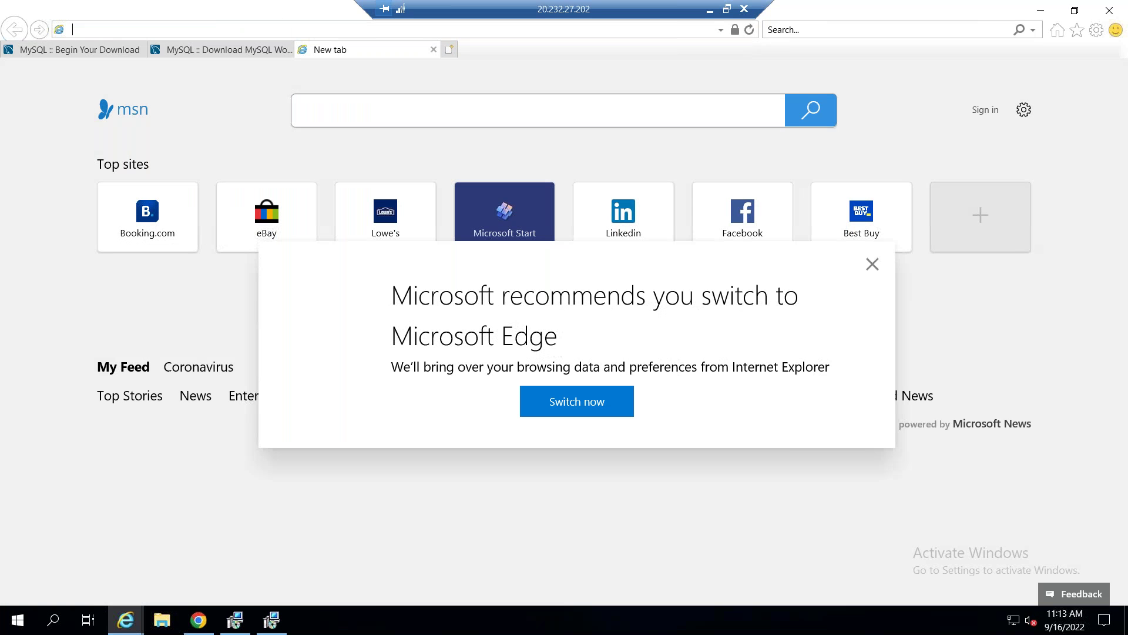
text(MYSQL Windows client)
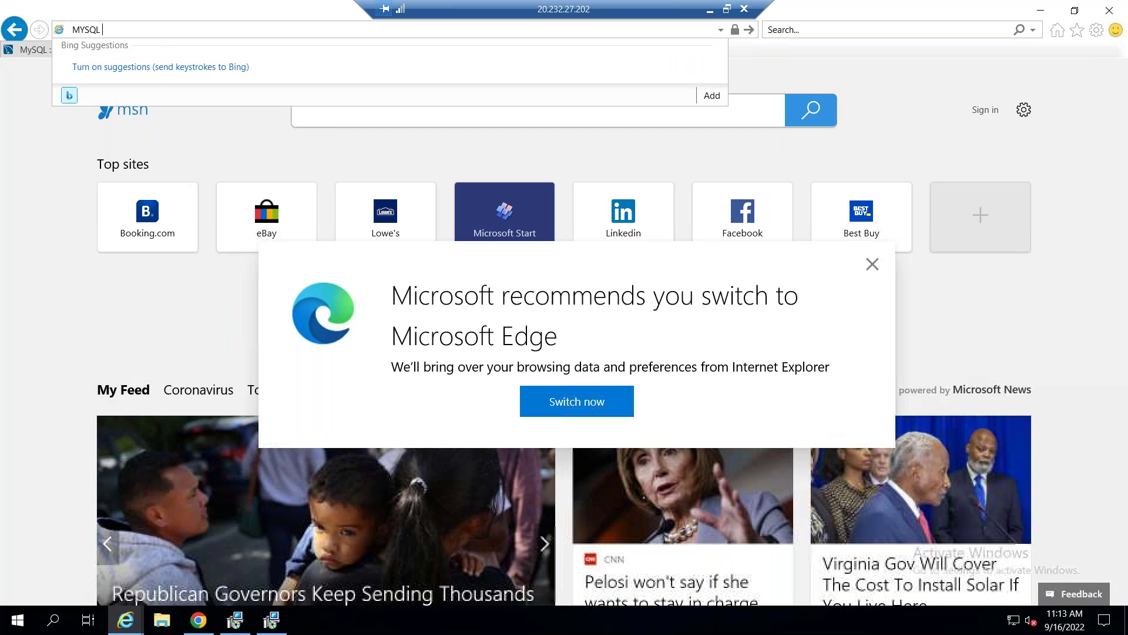
key(Return)
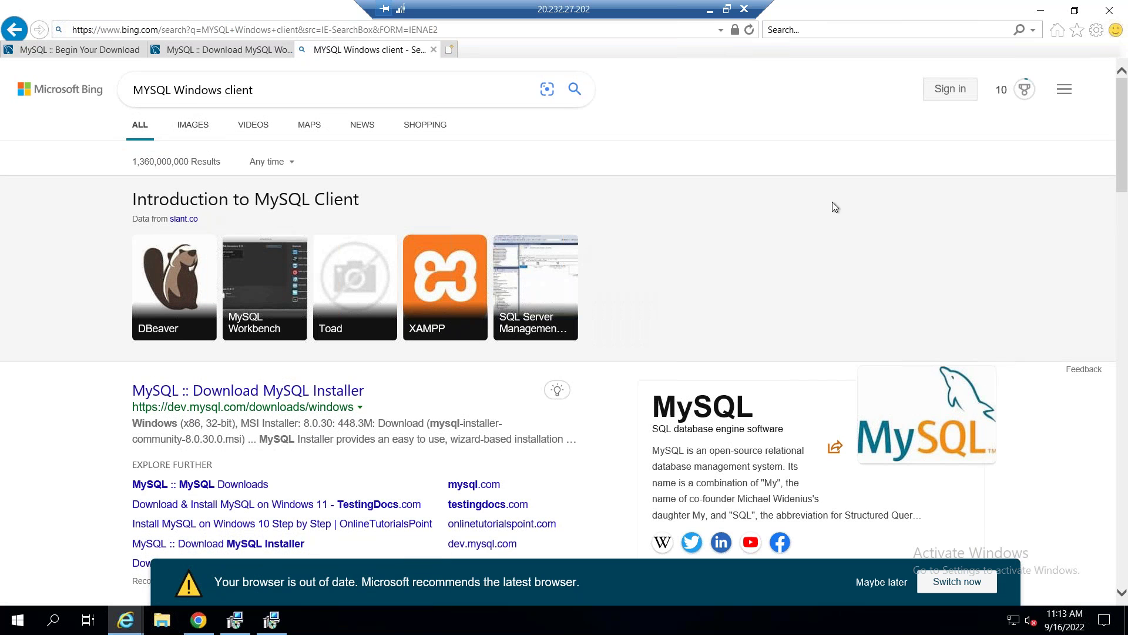
drag(1124, 172, 1124, 188)
scroll(1124, 188, down, 4)
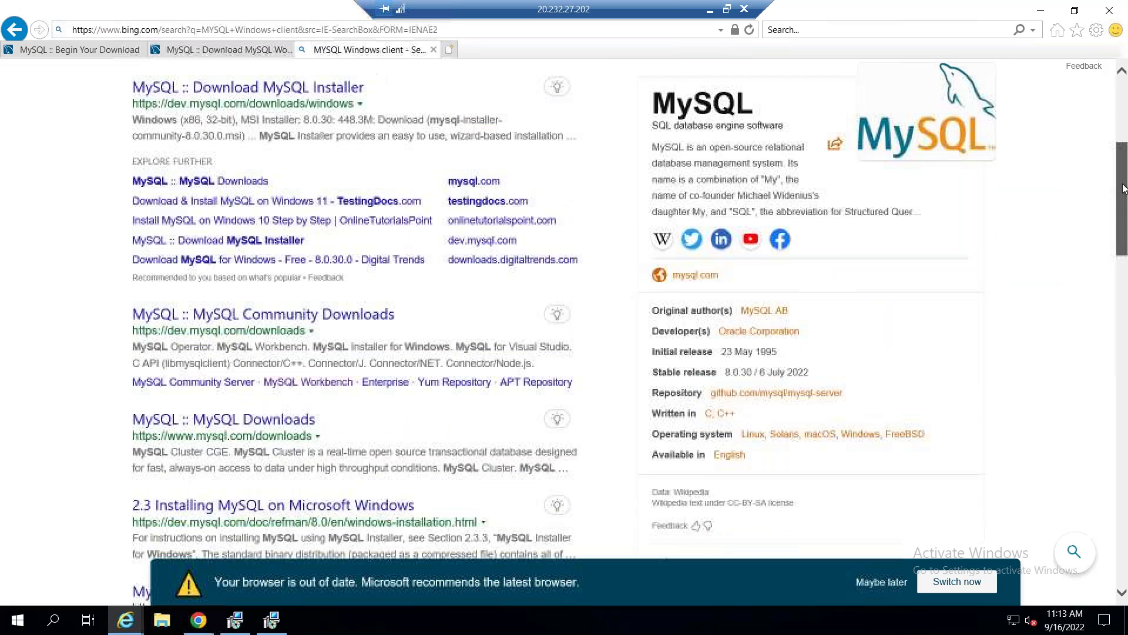
scroll(1126, 122, up, 5)
Search Bing for 'heidisql download' and open the Download HeidiSQL result.
click(352, 89)
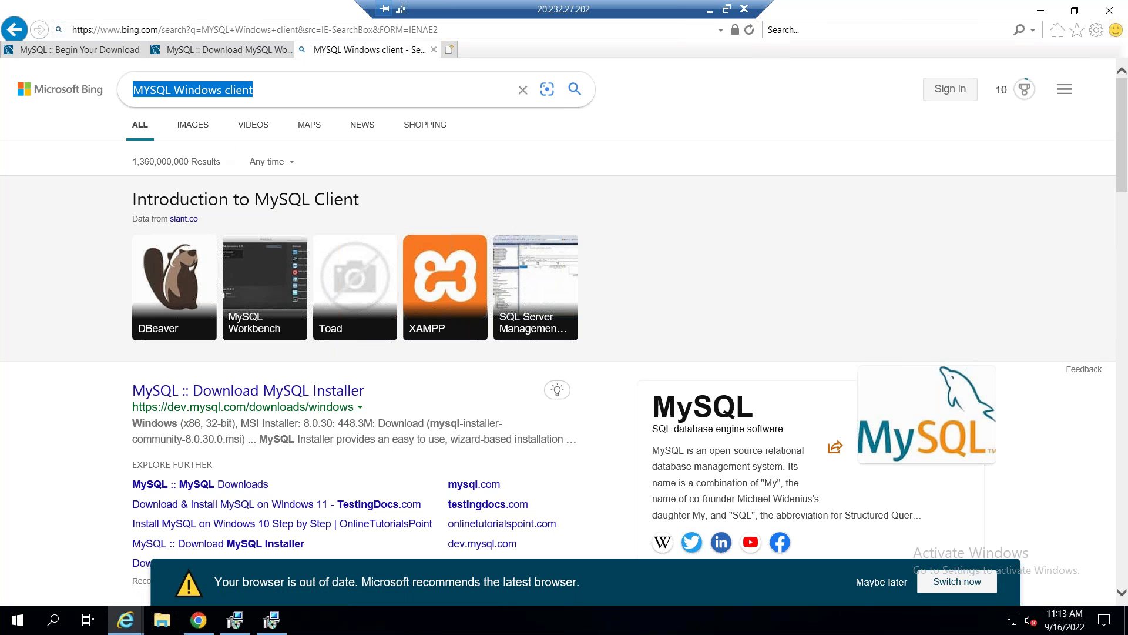
text(Hedii)
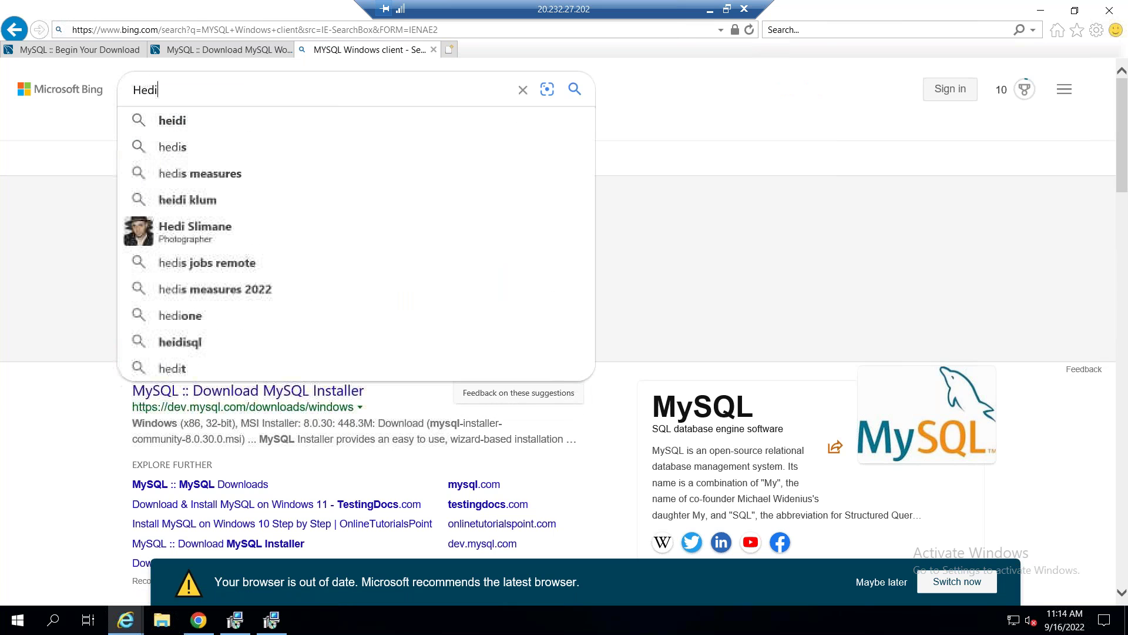
key(BackSpace)
key(BackSpace)
key(BackSpace)
text(idiSQL)
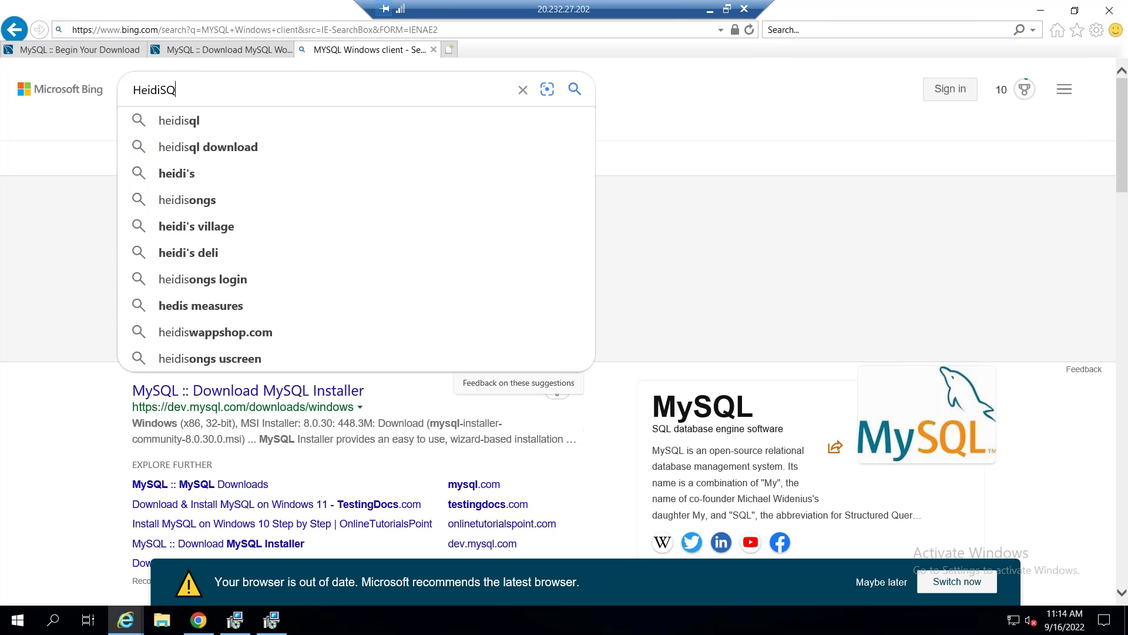
click(207, 147)
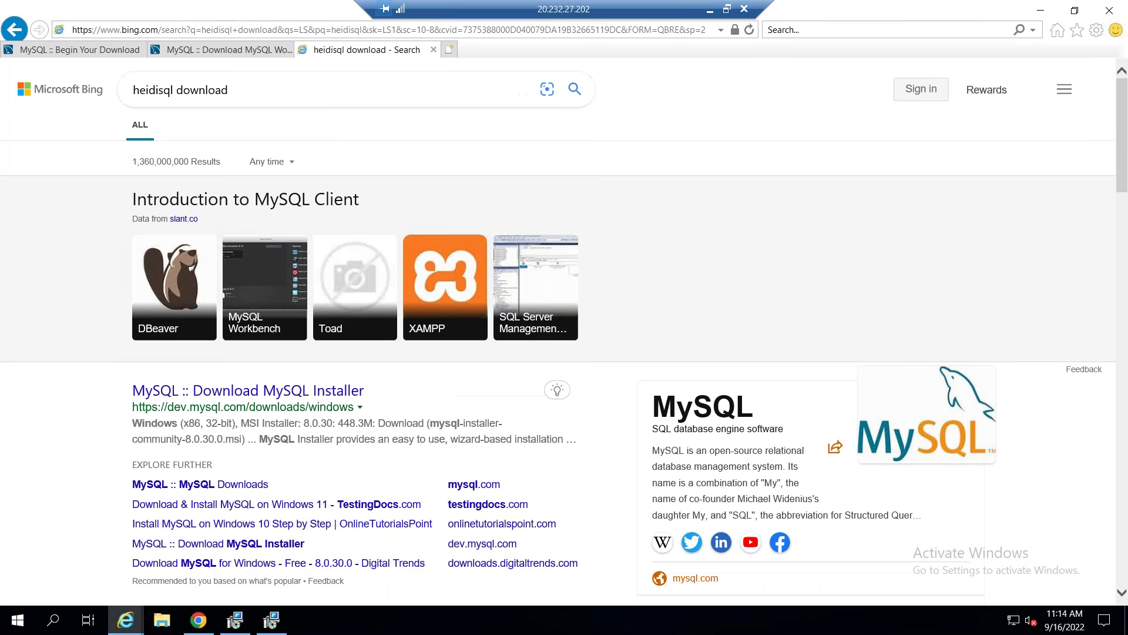
click(210, 237)
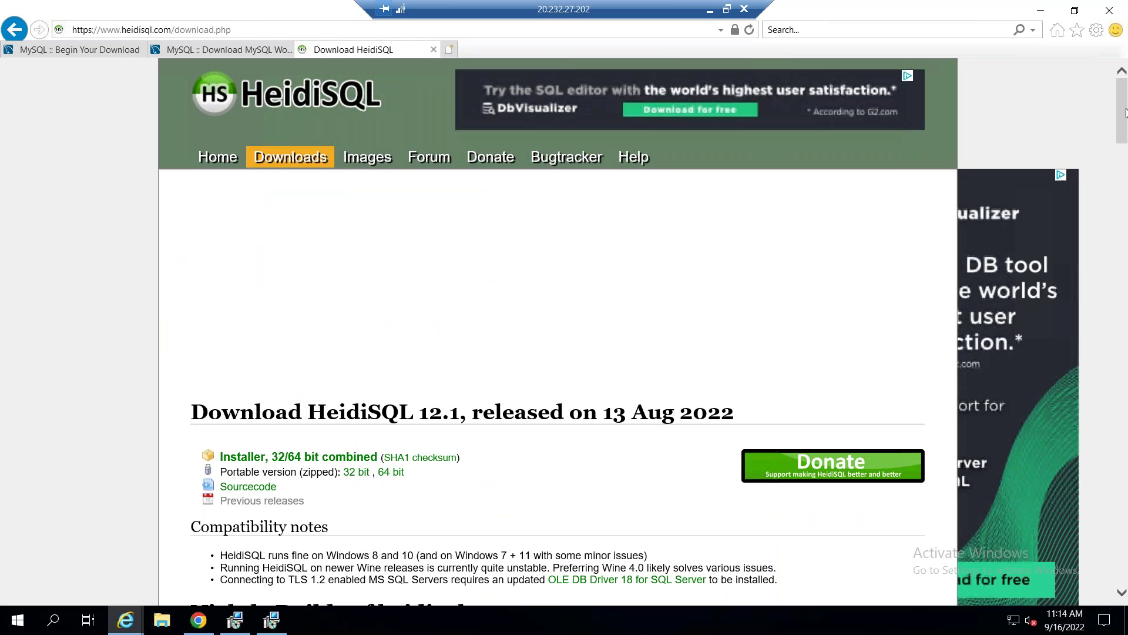
Download the HeidiSQL 12.1 32/64-bit combined installer in Internet Explorer and run it.
drag(1123, 130, 1124, 198)
scroll(509, 513, up, 10)
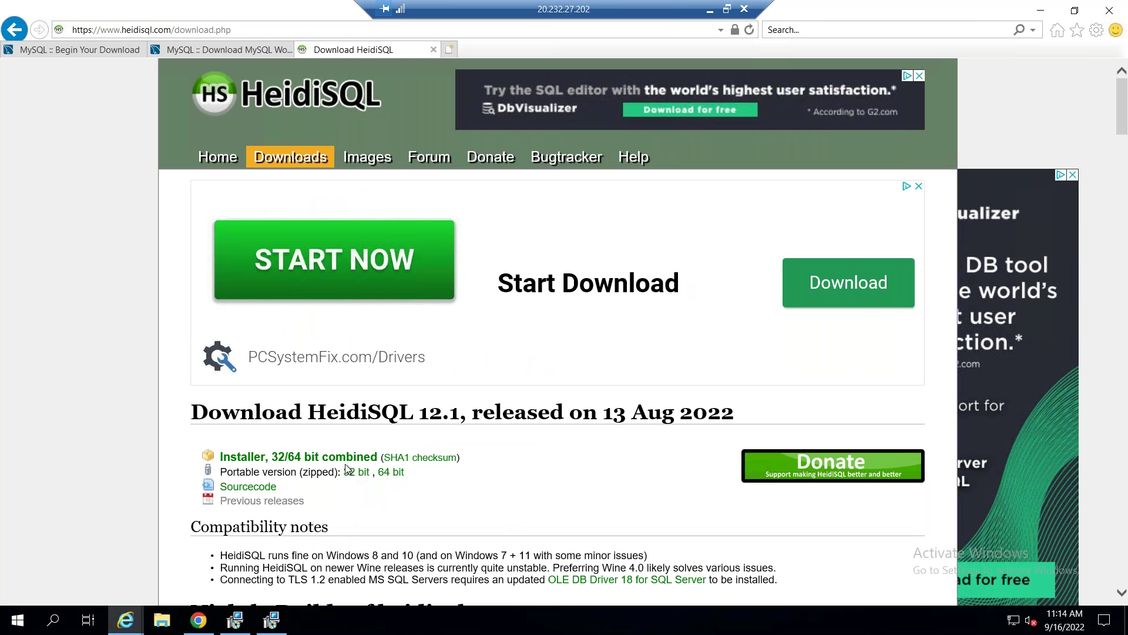
click(298, 457)
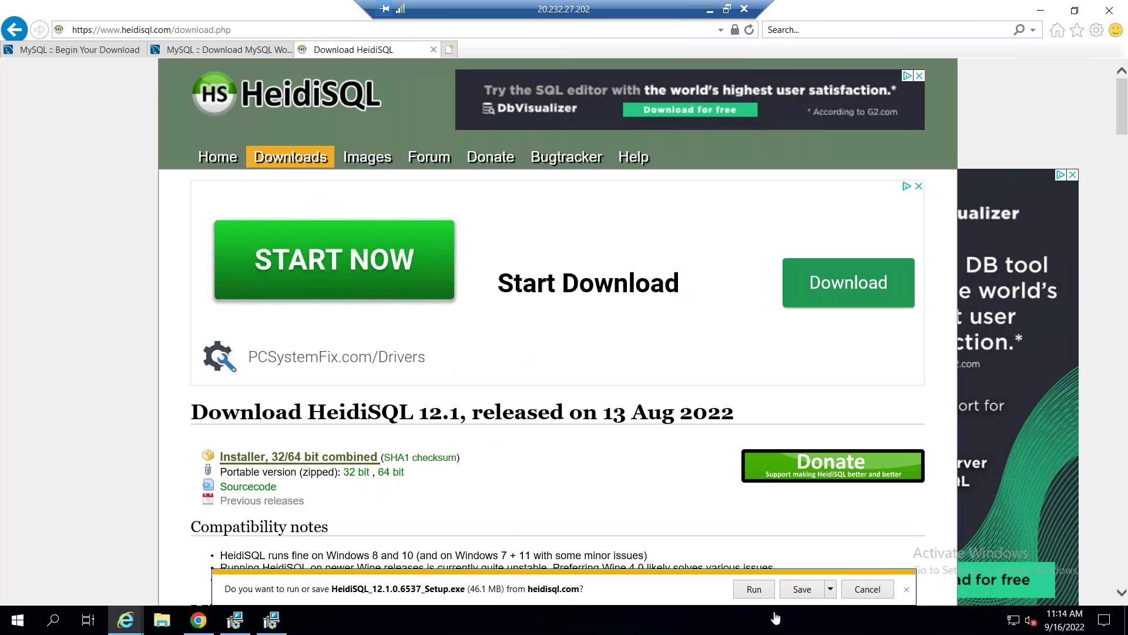
click(803, 589)
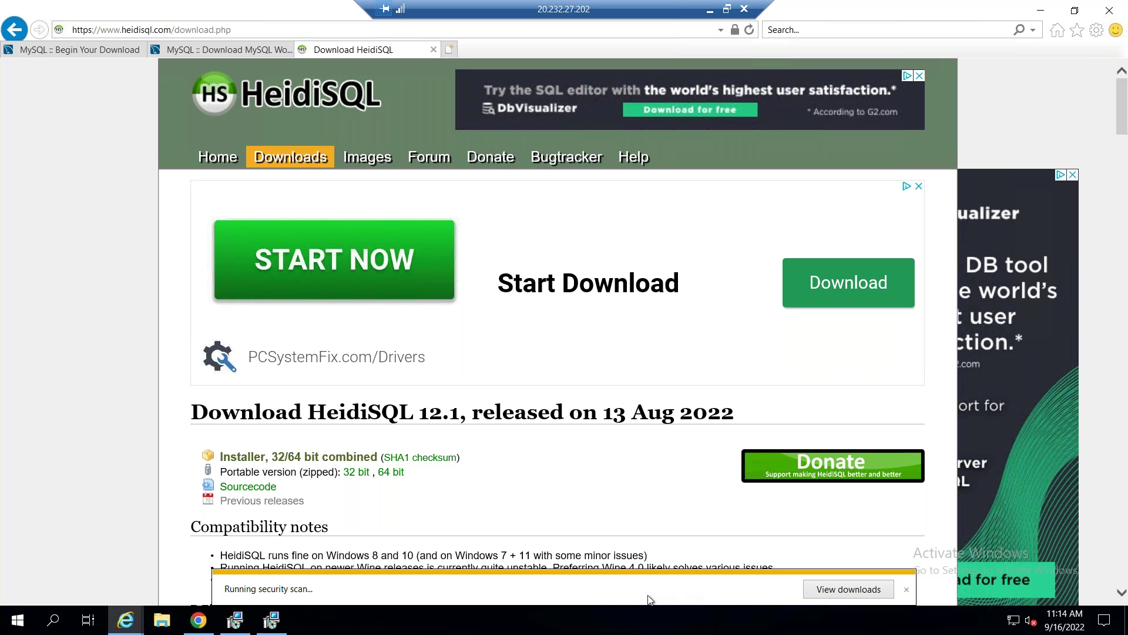
click(698, 589)
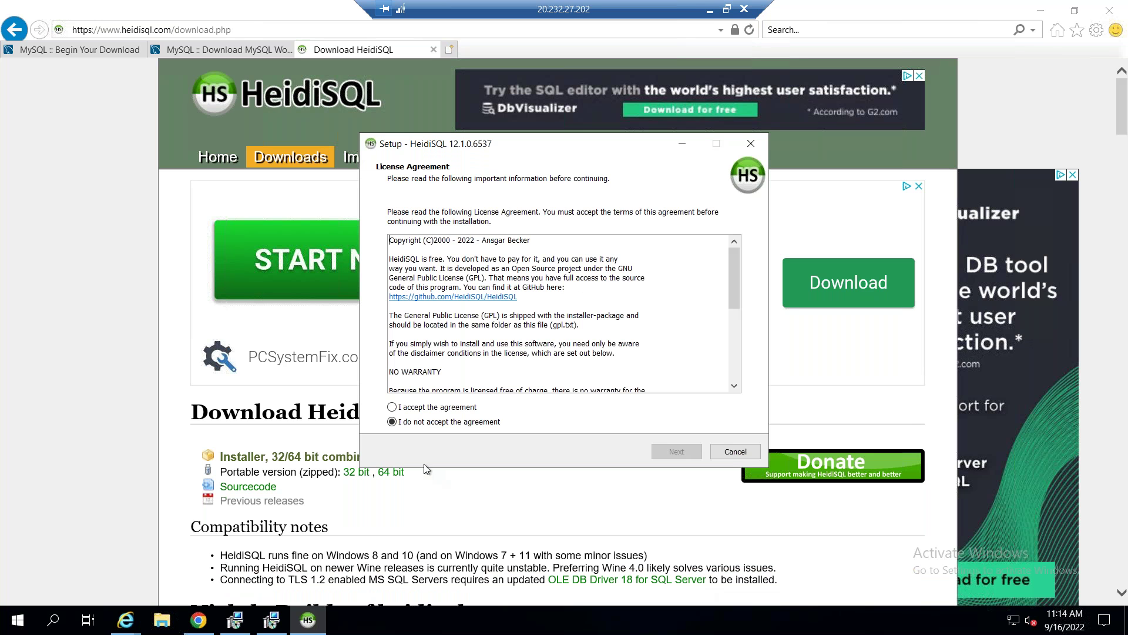
Accept the license and install HeidiSQL with the default location, Start Menu folder and tasks.
click(411, 409)
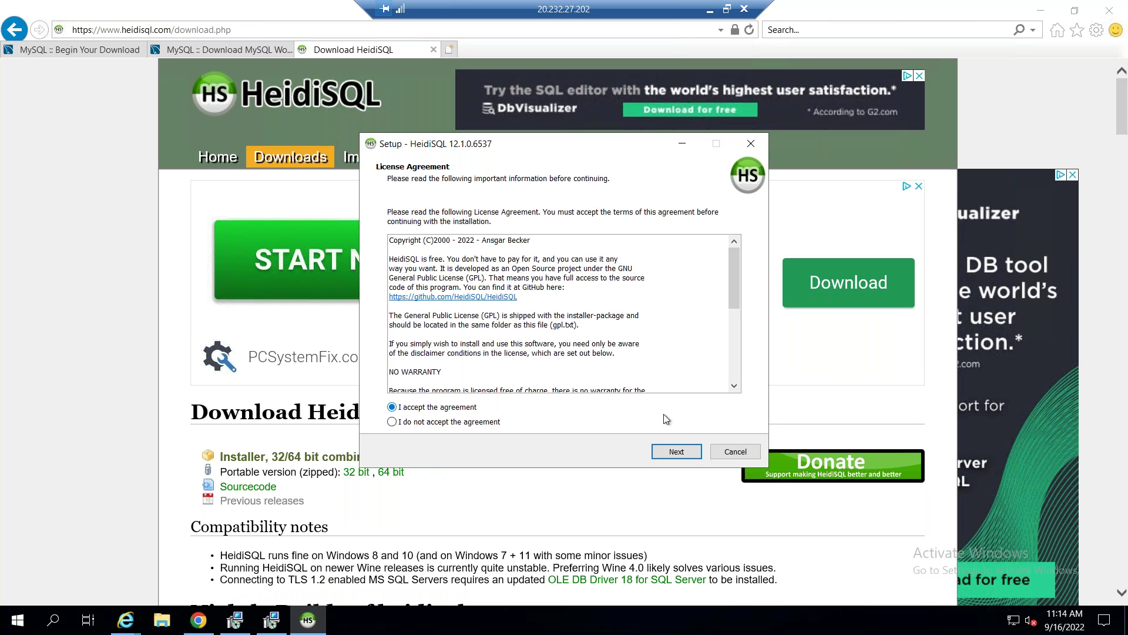
click(679, 450)
click(679, 452)
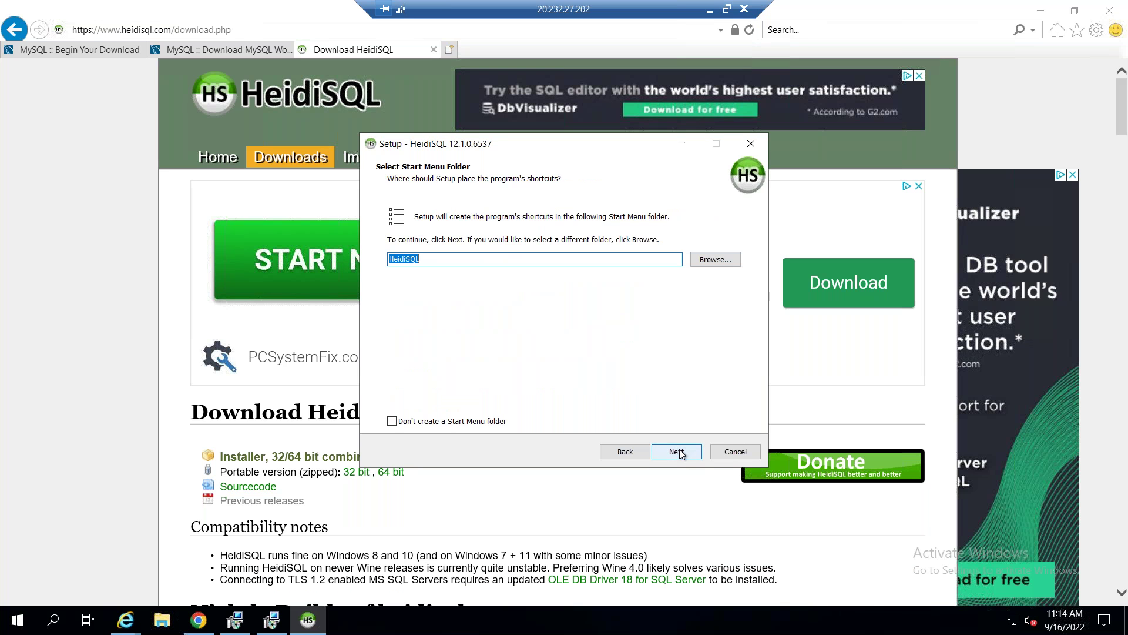
click(691, 452)
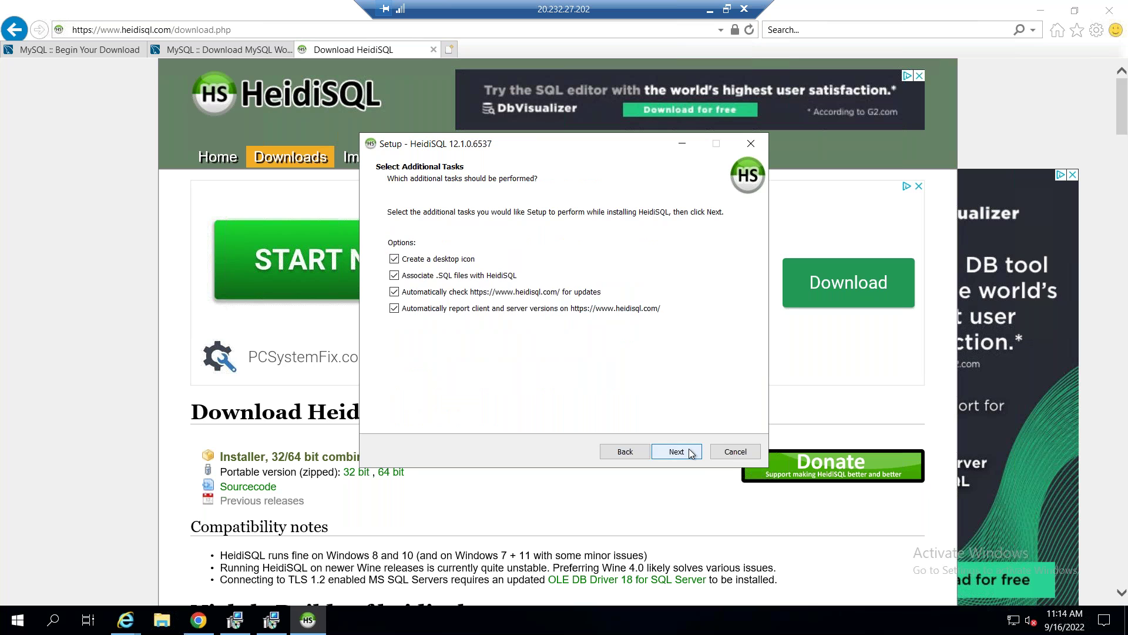
click(688, 452)
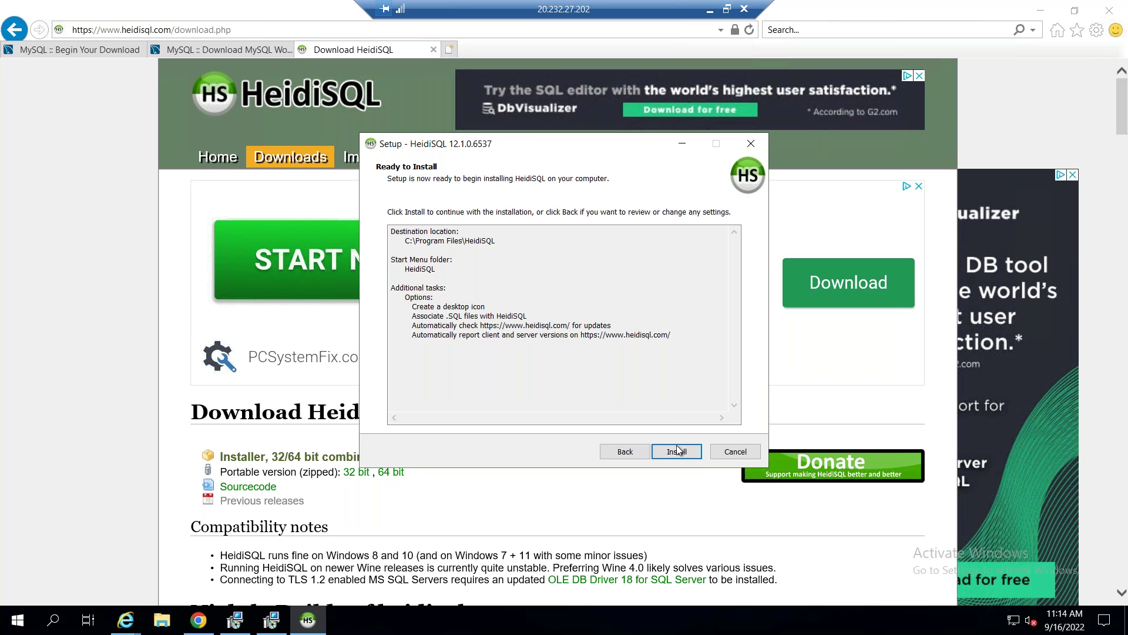
click(677, 451)
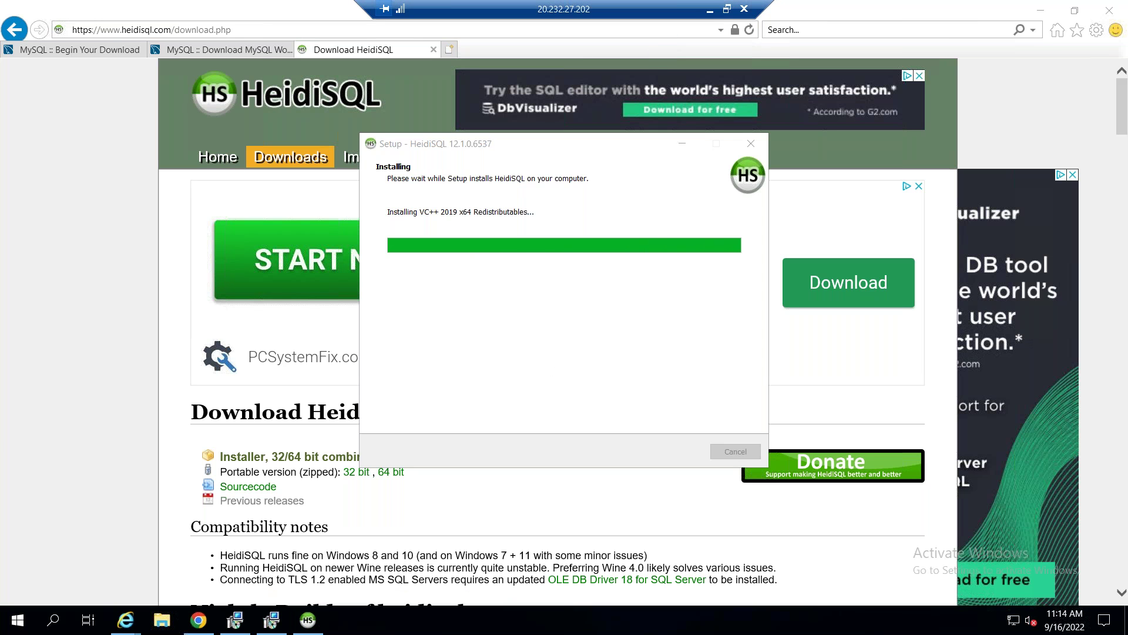
Leave the remote desktop and bring the RDS Databases page to the front.
click(710, 9)
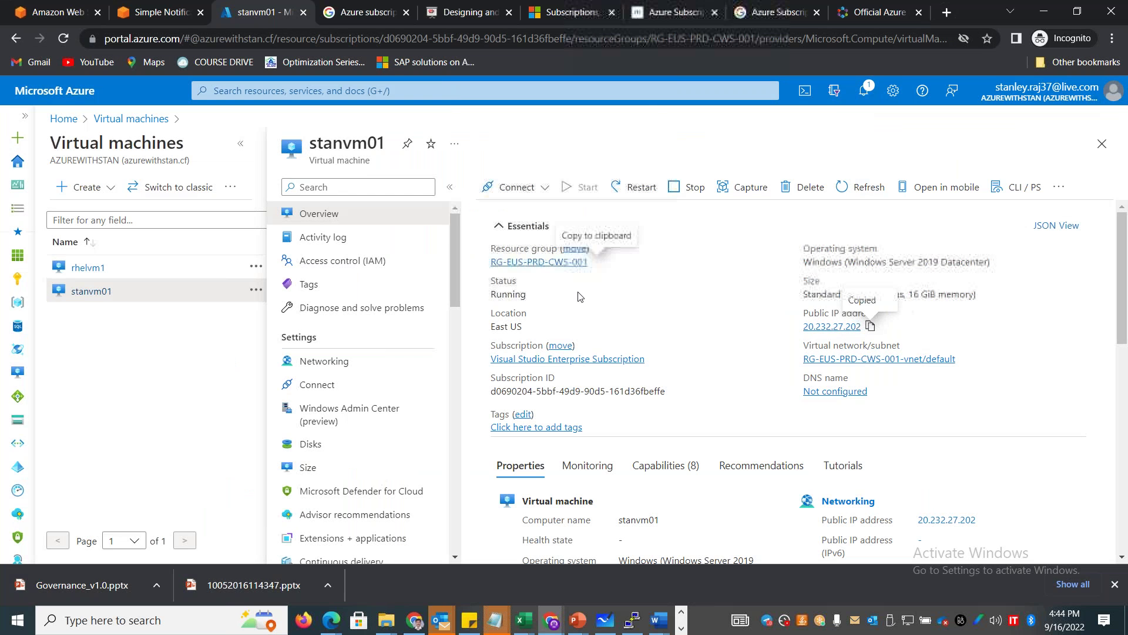
key(alt+Tab)
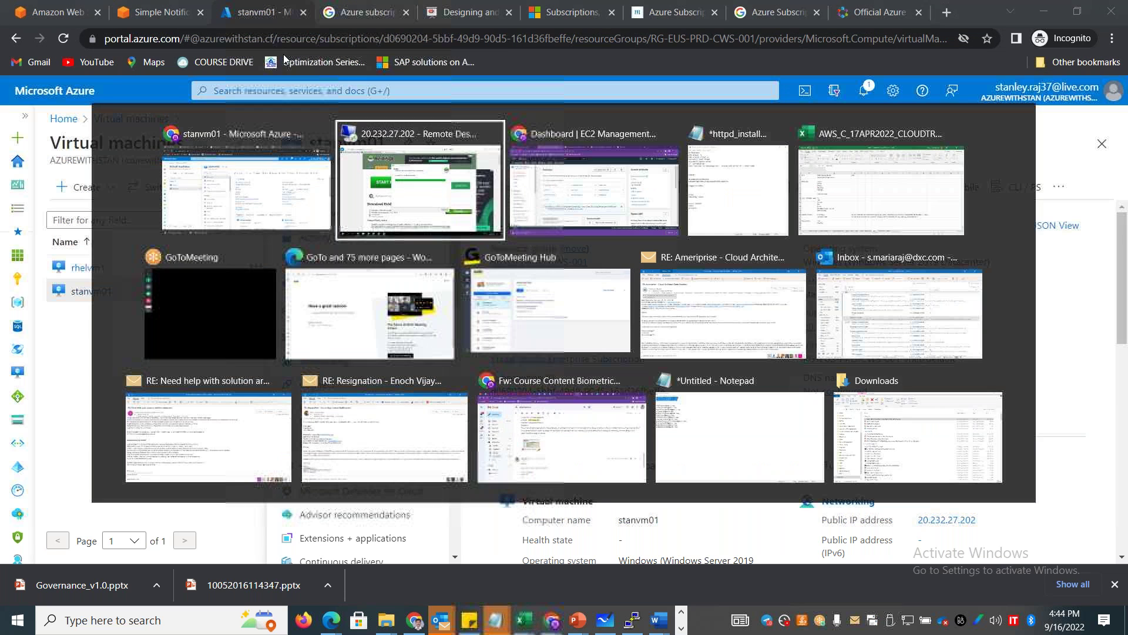
key(alt+Tab)
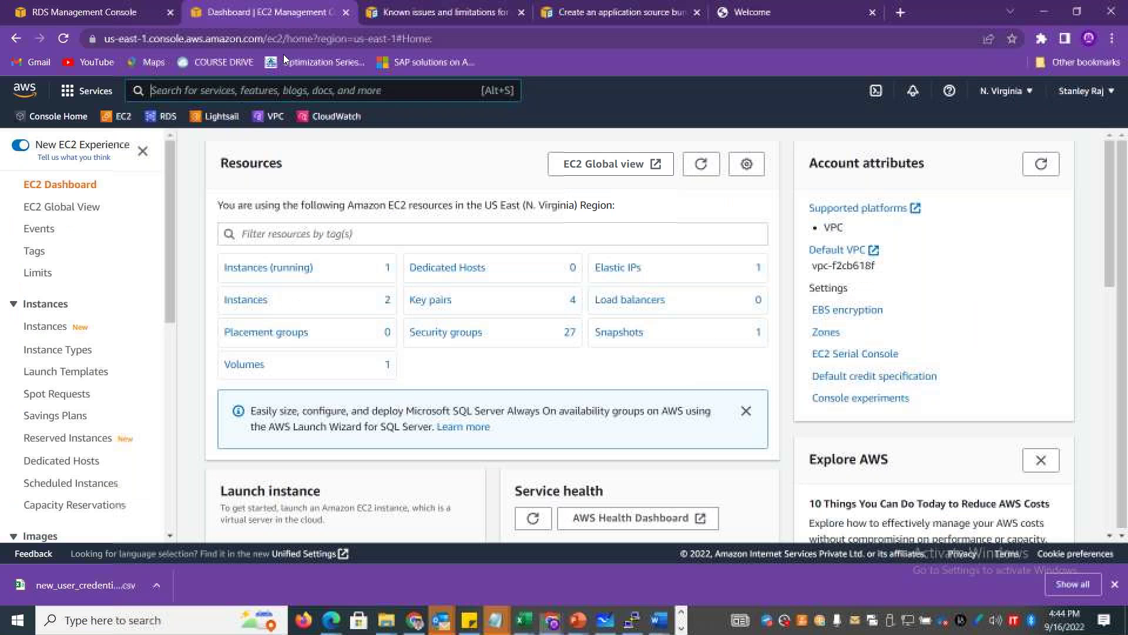
click(102, 13)
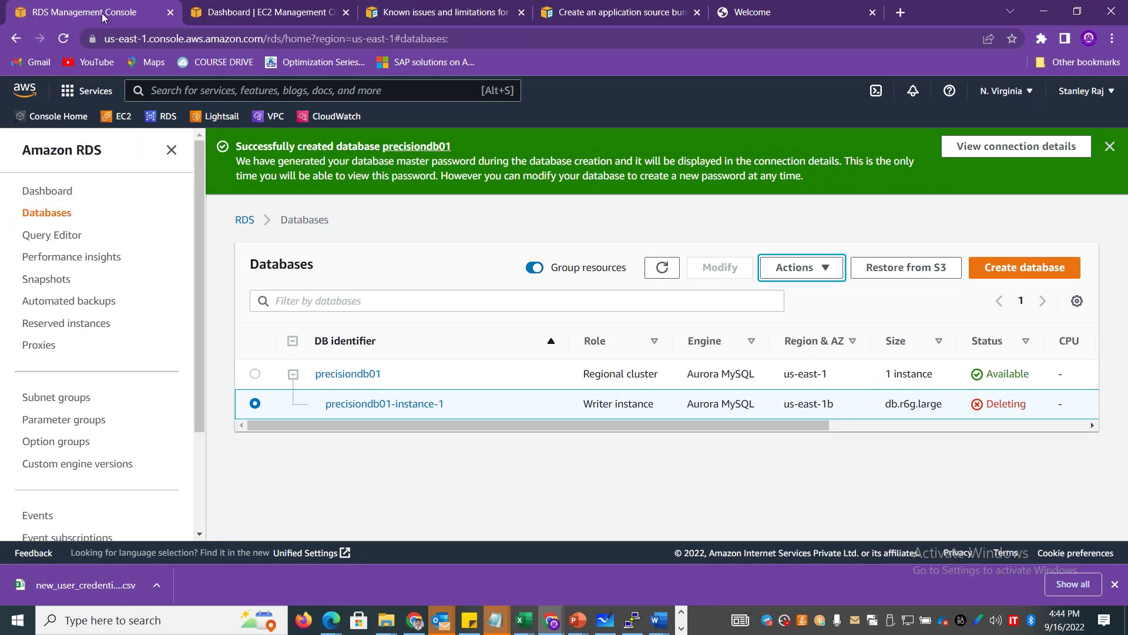
Refresh the Databases list and open the precisiondb01 details page.
click(662, 268)
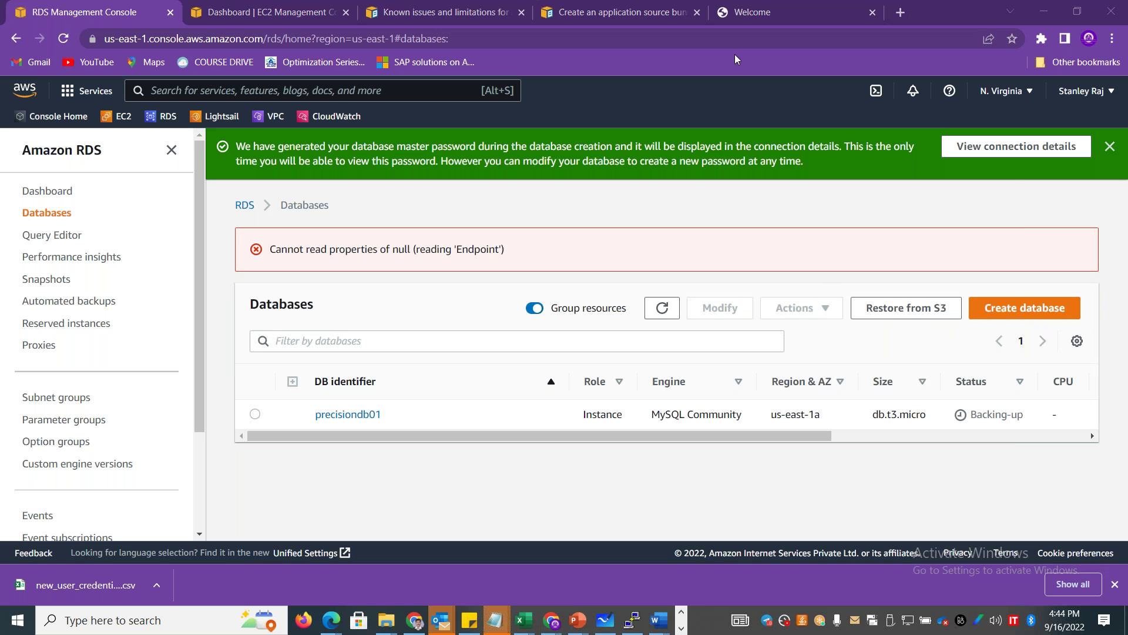
mouse_move(761, 436)
mouse_down()
mouse_move(1009, 439)
mouse_move(759, 436)
mouse_up()
click(347, 412)
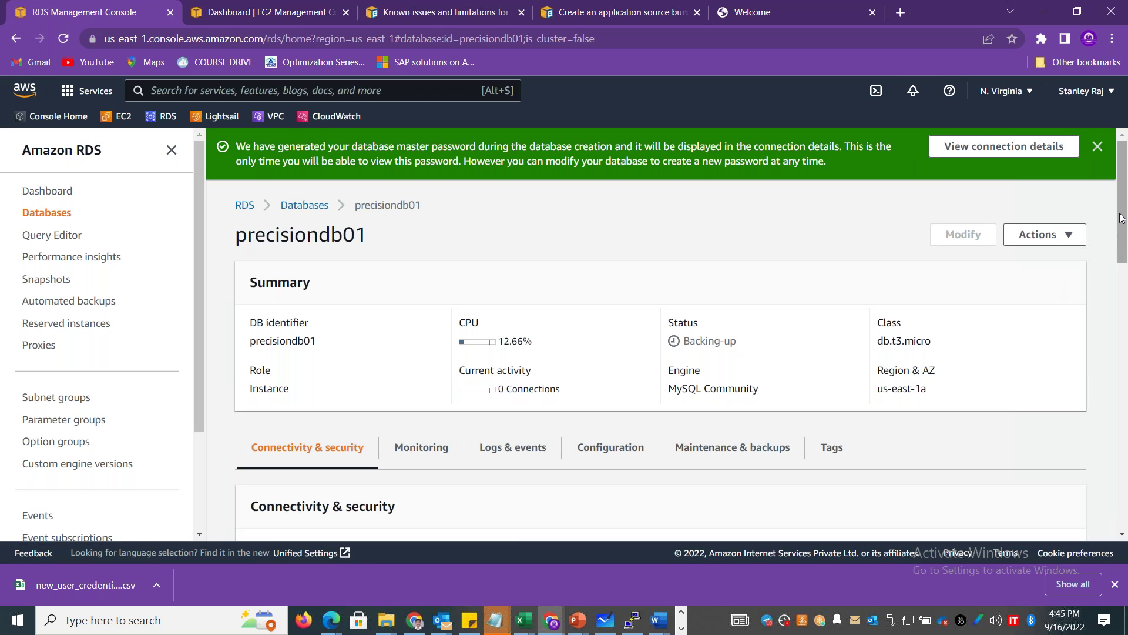
drag(1122, 225, 1125, 309)
scroll(1126, 313, down, 10)
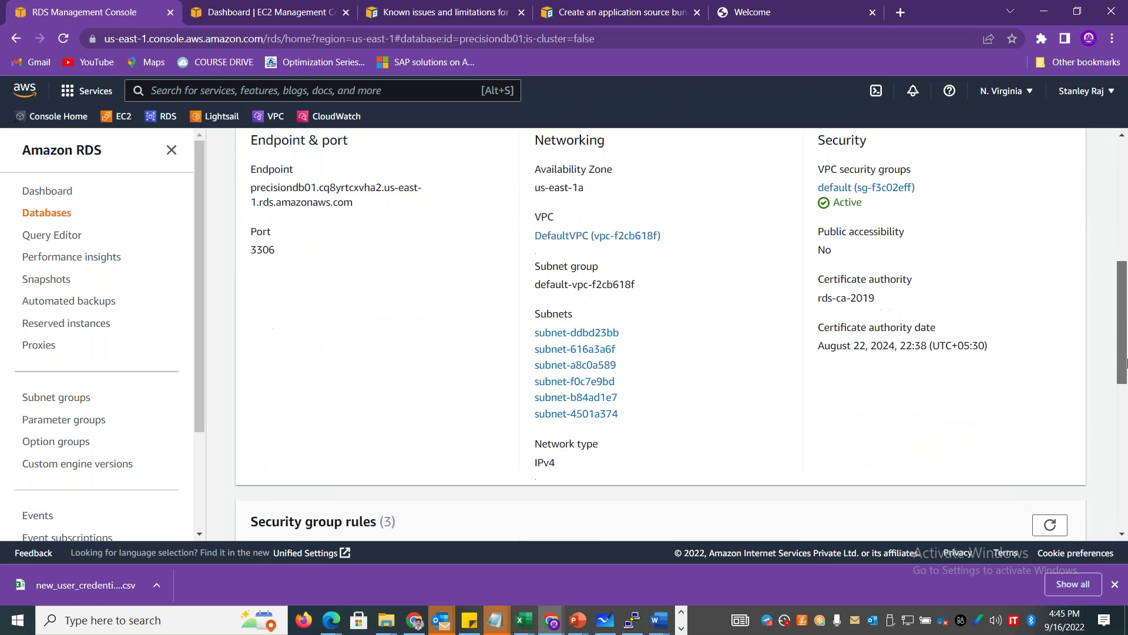
scroll(1127, 321, up, 7)
scroll(1127, 322, up, 8)
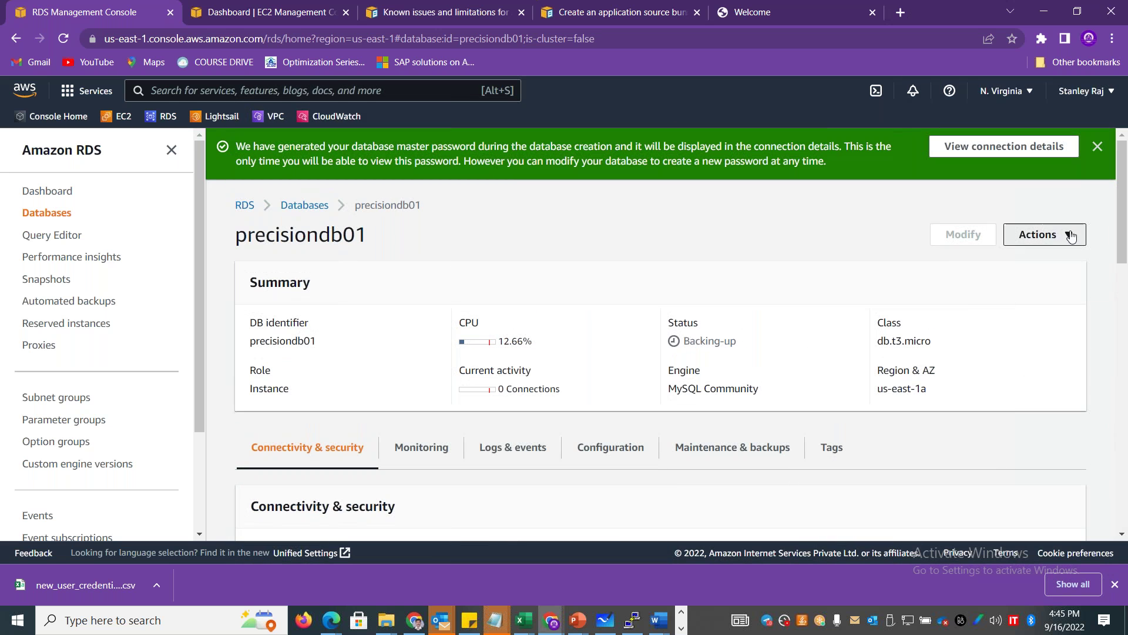
Copy the precisiondb01 endpoint address and return to the remote desktop session.
click(1067, 234)
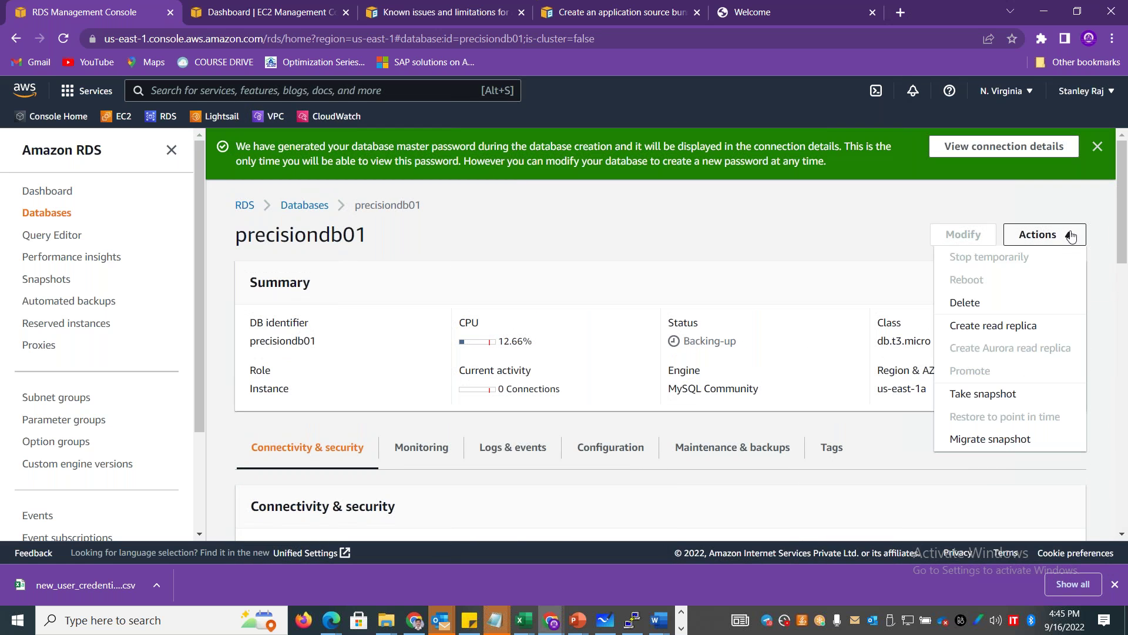
click(1120, 272)
scroll(1124, 288, down, 4)
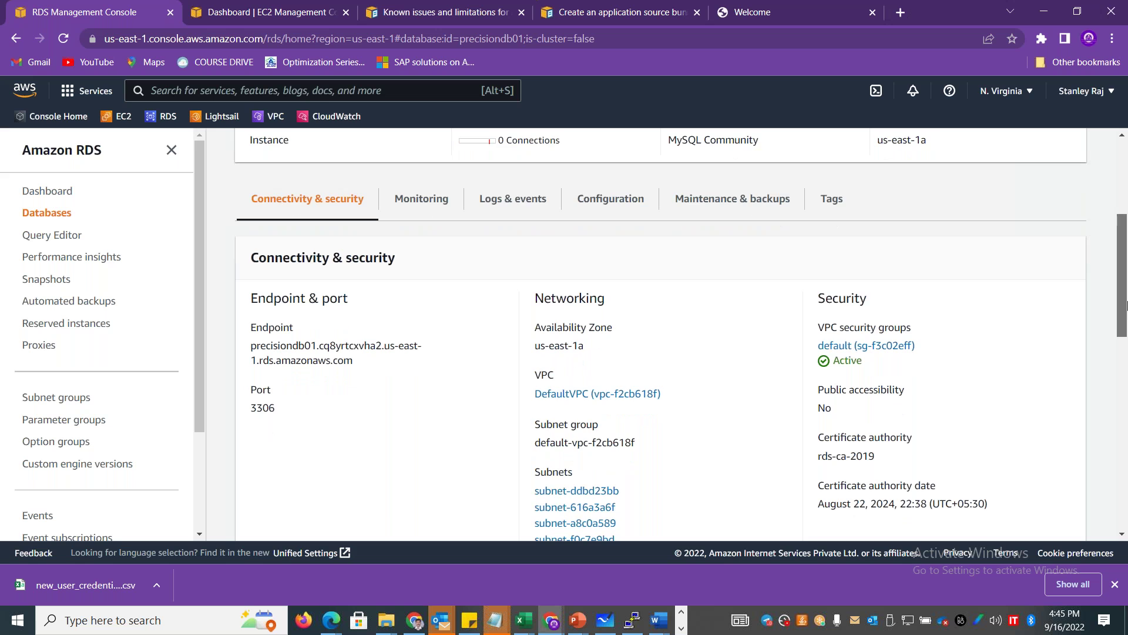
drag(354, 361, 251, 351)
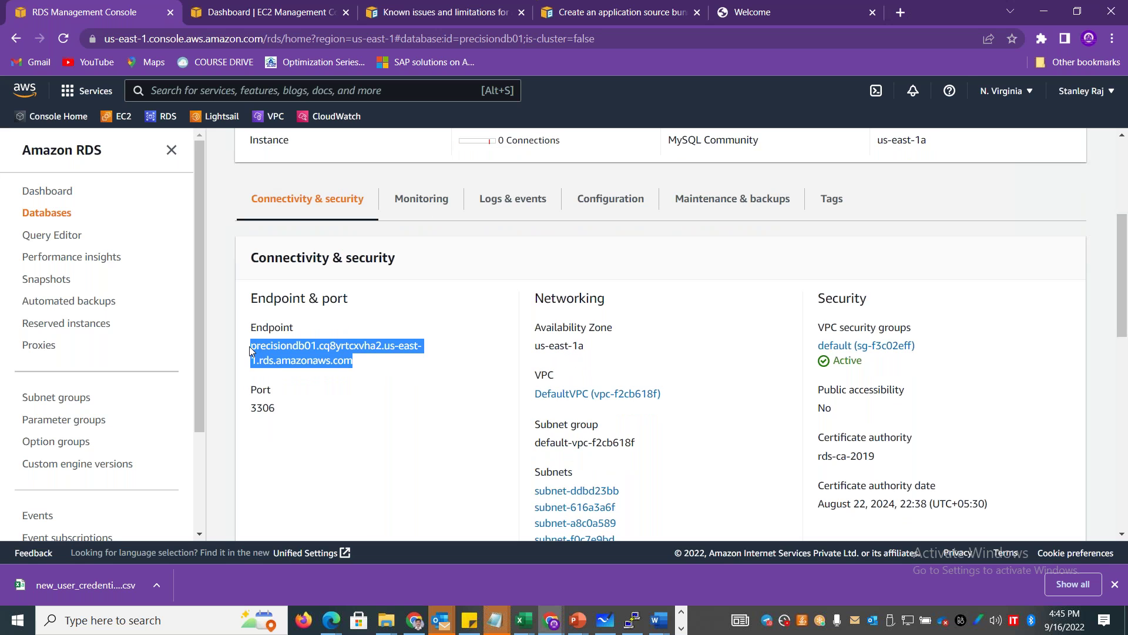
key(alt+Tab)
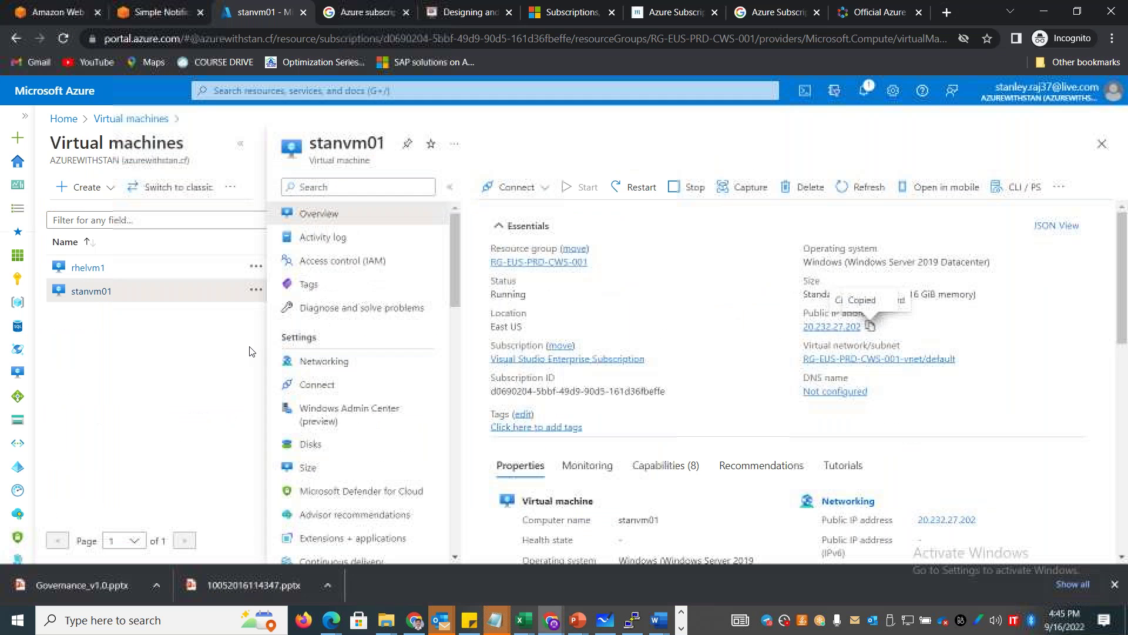
key(alt+Tab)
key(alt+Tab)
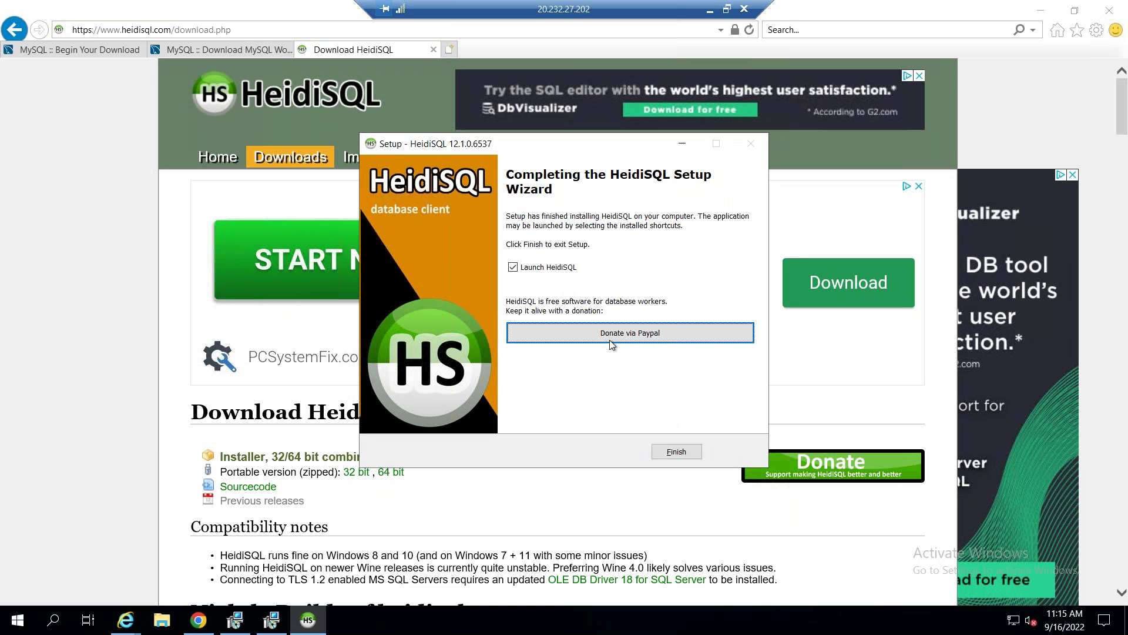
Launch HeidiSQL and create a new session with the copied RDS endpoint as hostname.
click(671, 451)
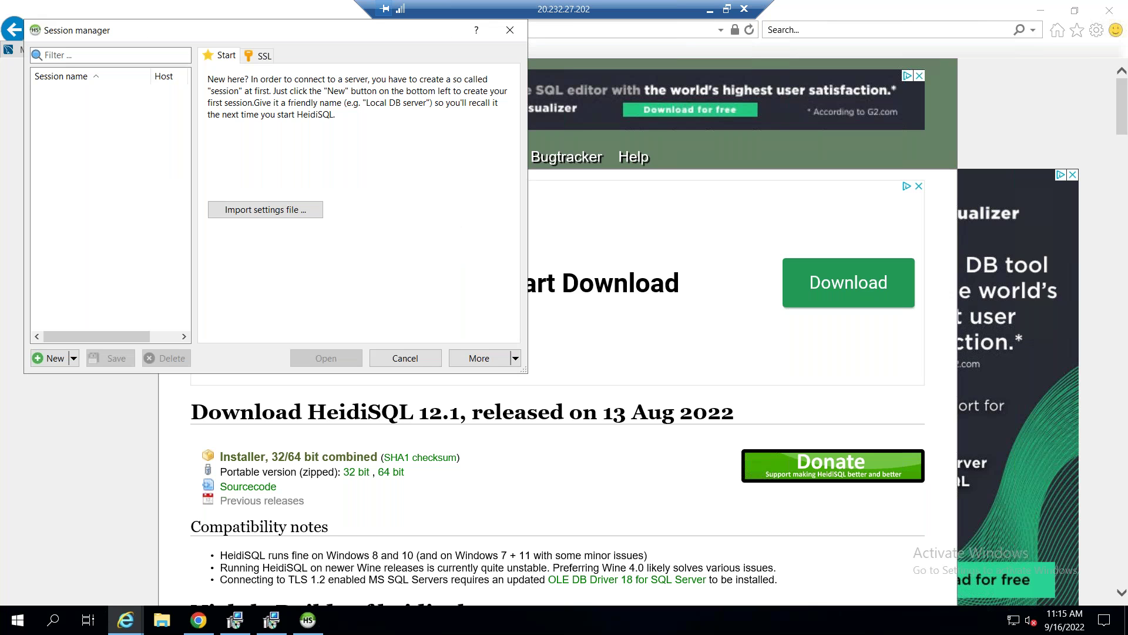
click(52, 359)
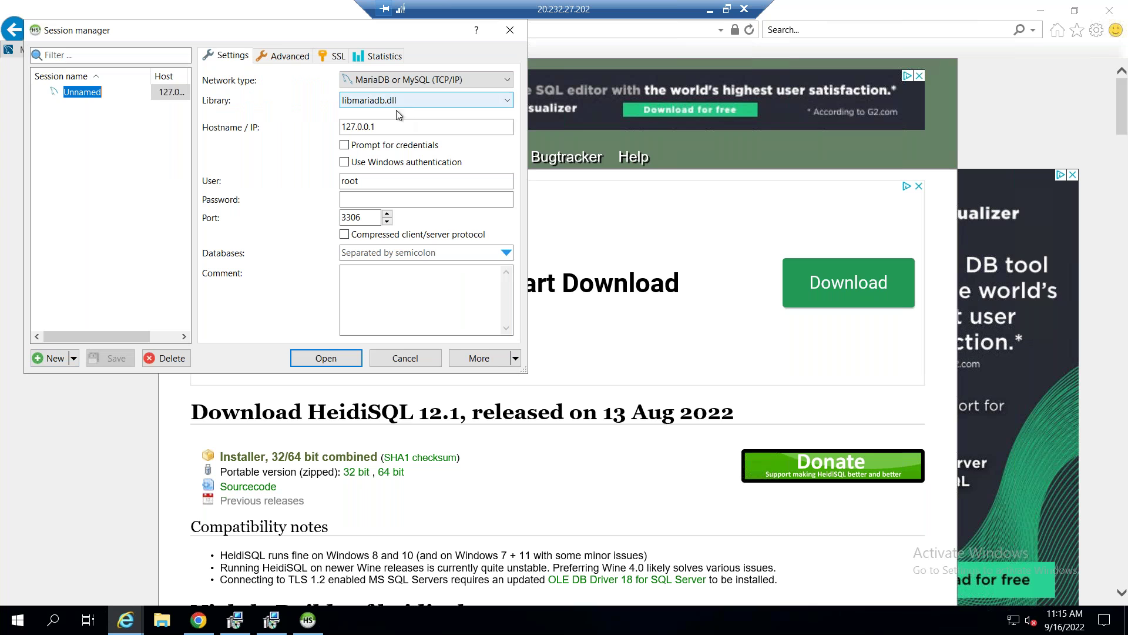
click(393, 130)
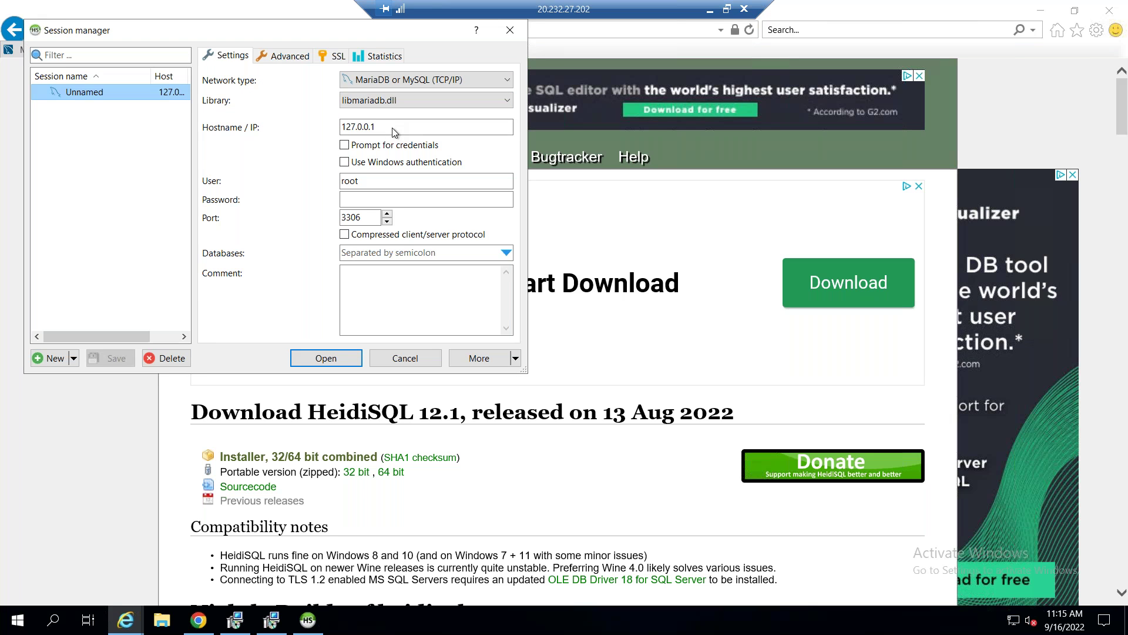
double_click(374, 129)
text(database-1.cq8yrtcxvha2.us-east-1.rds.amazonaws.com)
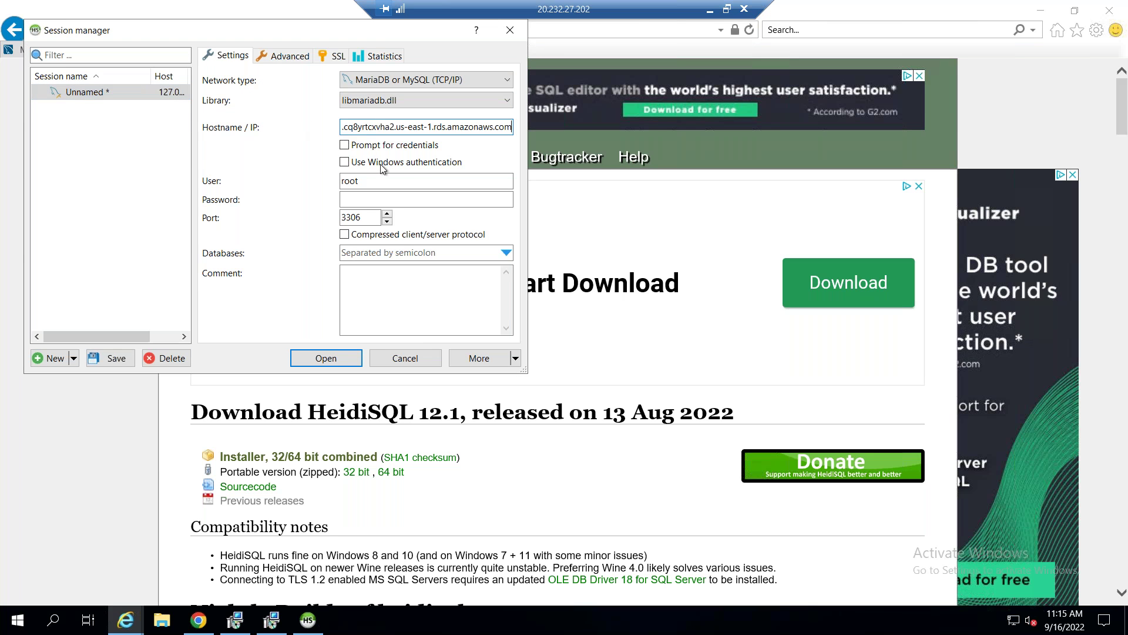
Set the user to admin, enter the account password, and attempt to connect.
double_click(352, 181)
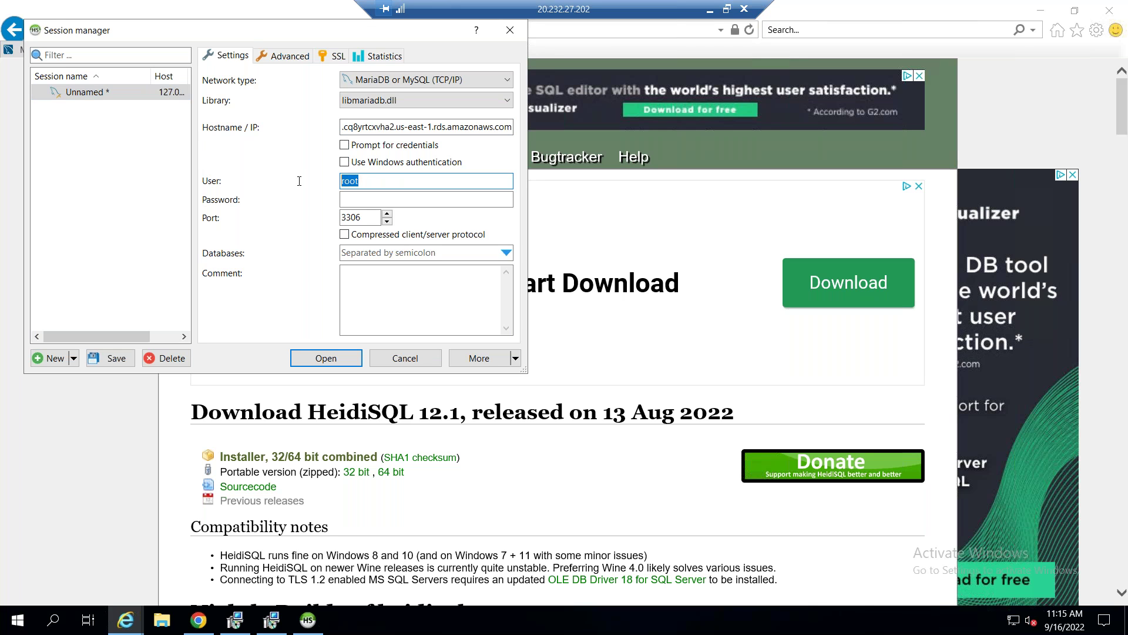
text(admin)
click(411, 204)
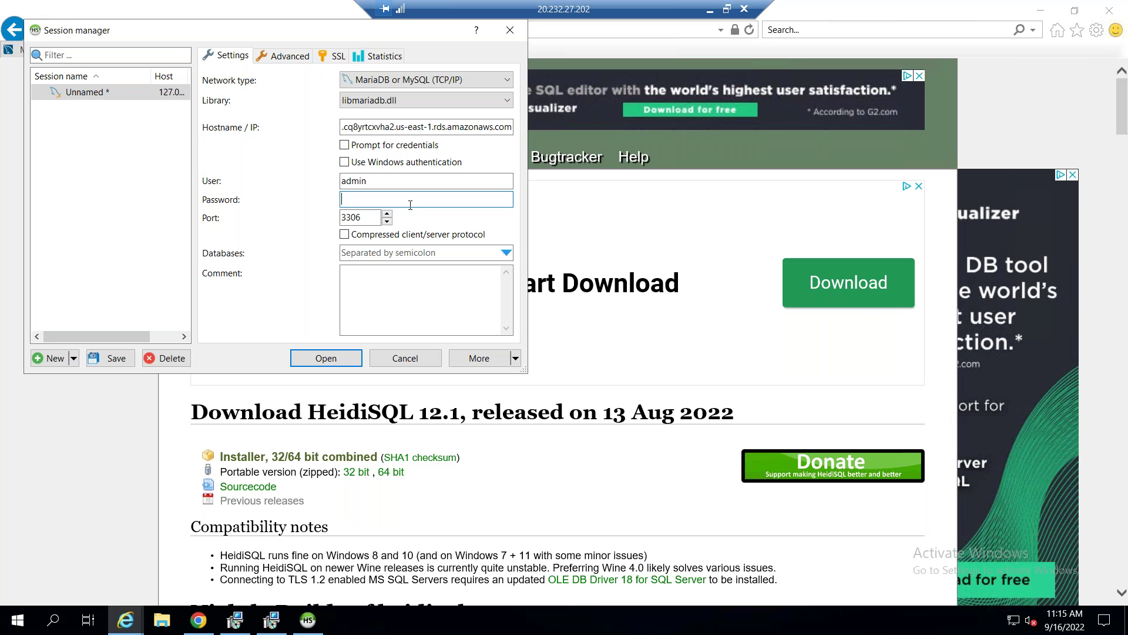
text(•••••••••••)
click(326, 358)
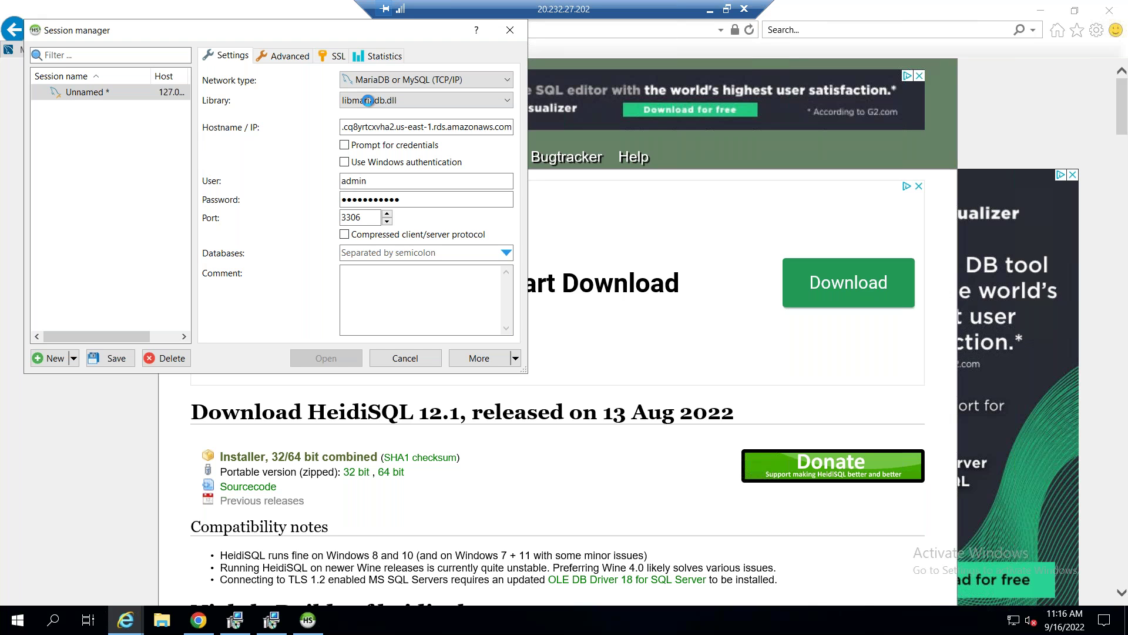
Inspect the default security group sg-f3c02eff's inbound rules, including MYSQL/Aurora on TCP 3306.
click(709, 10)
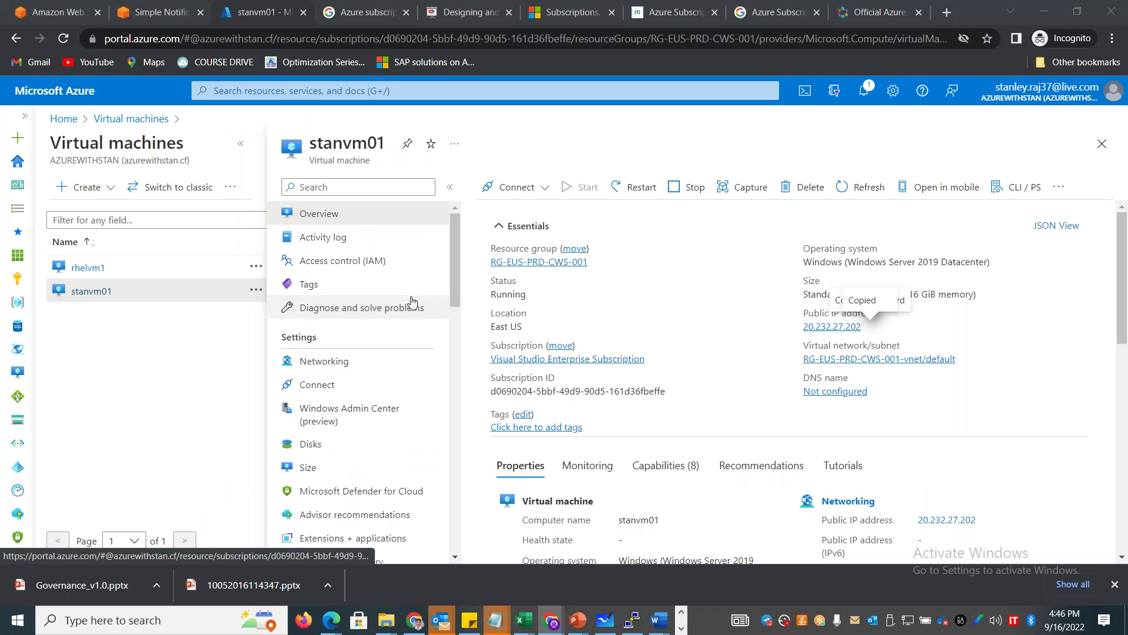
key(alt+Tab)
key(alt+Tab)
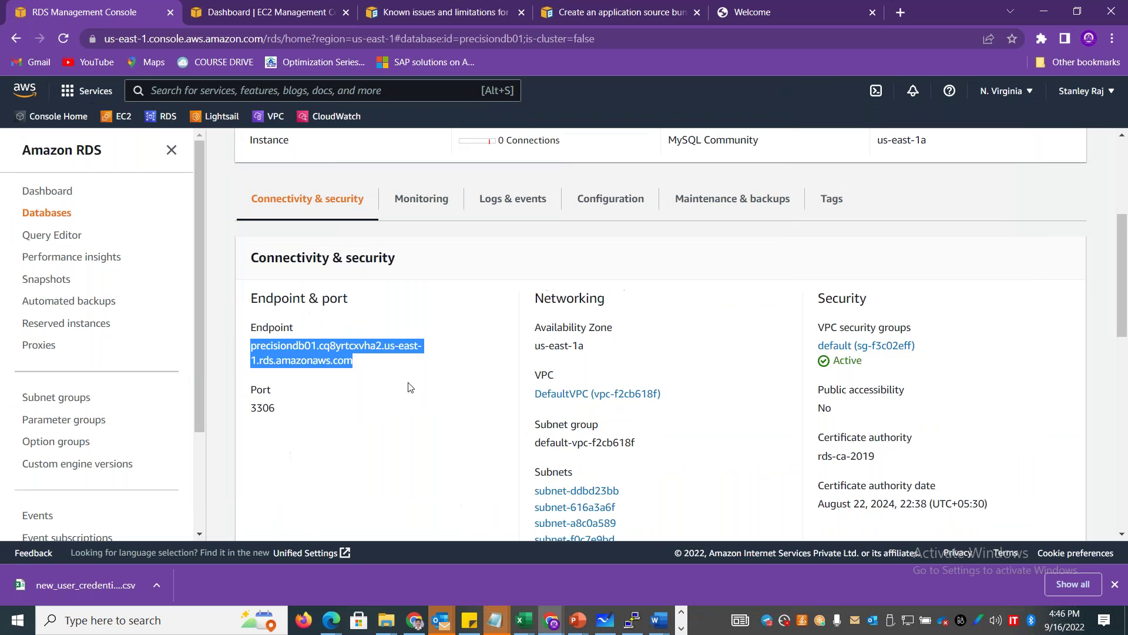
click(890, 347)
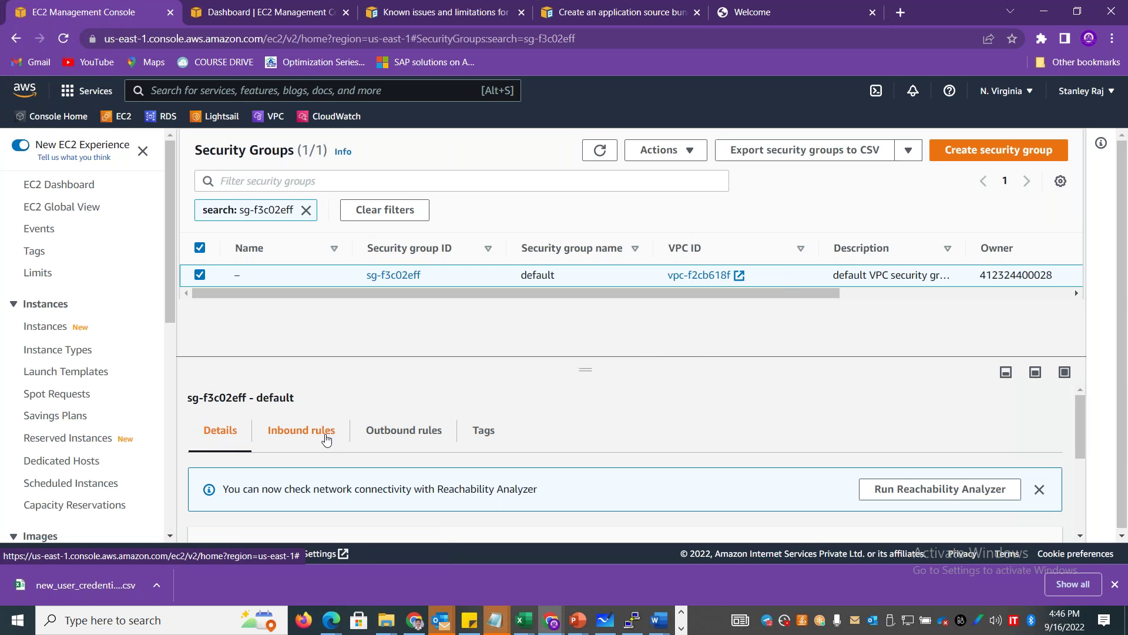
click(325, 435)
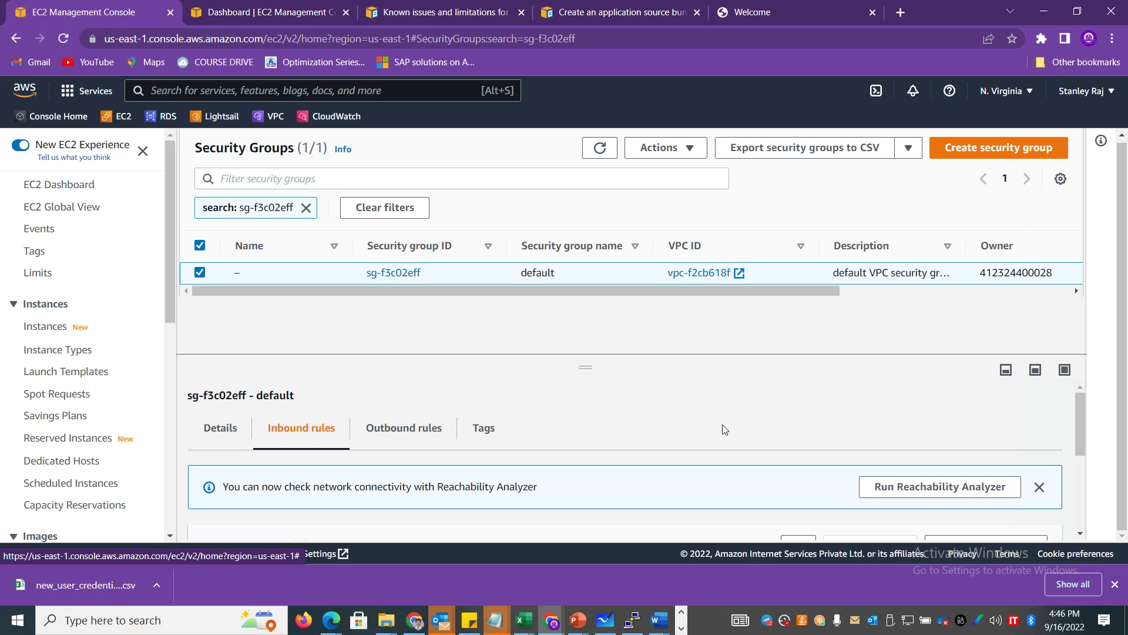
drag(585, 369, 635, 236)
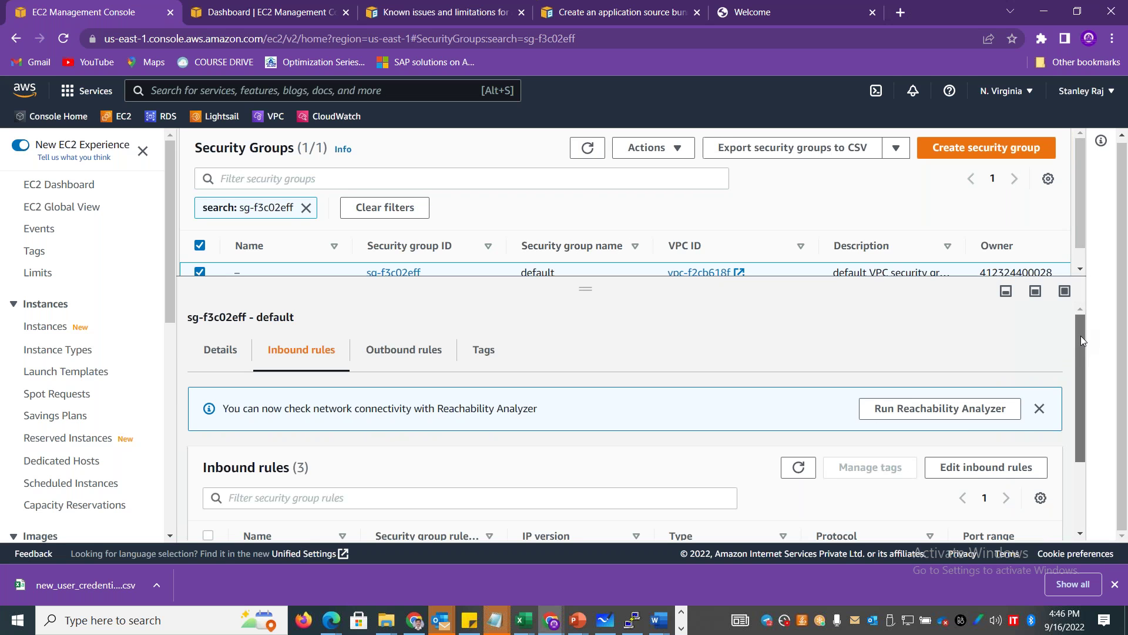
drag(1081, 336, 1077, 432)
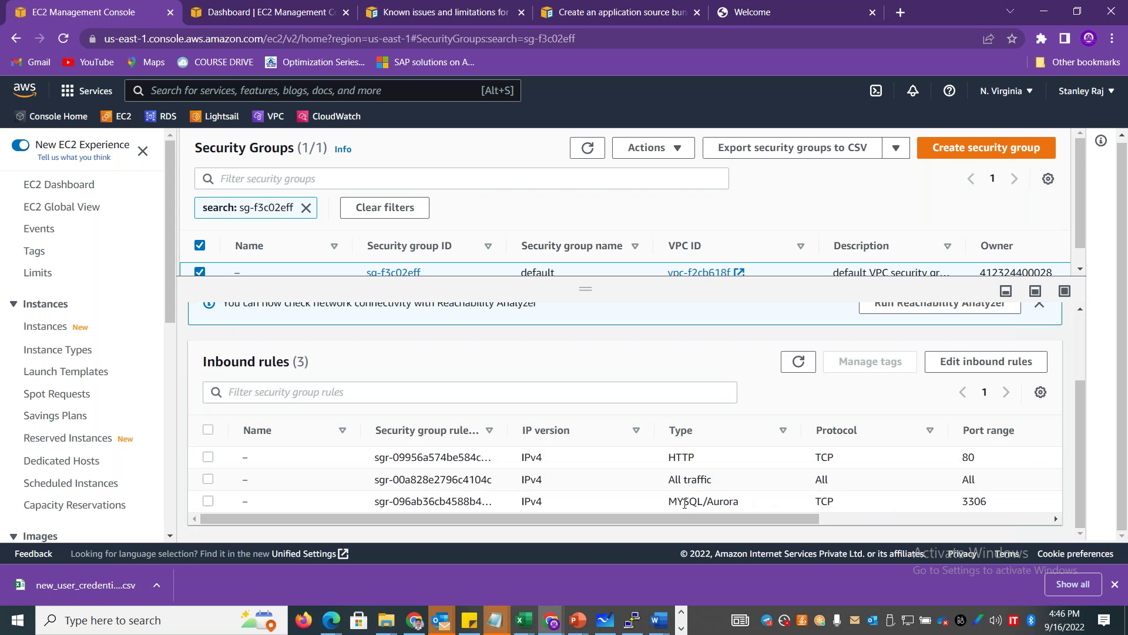
drag(717, 502, 669, 502)
drag(588, 517, 625, 511)
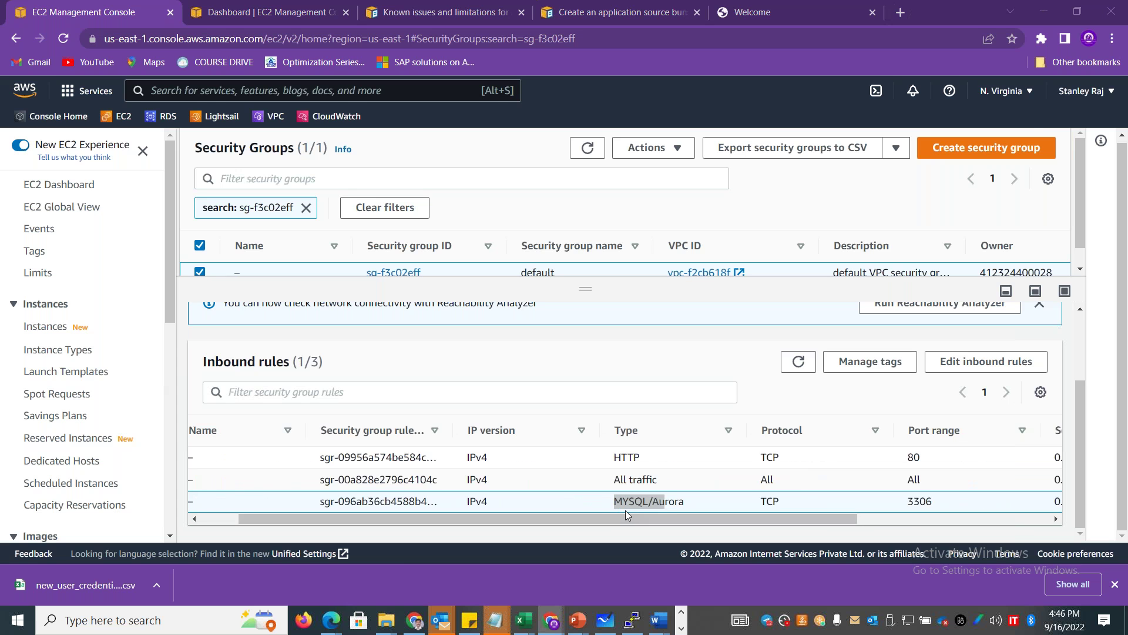
key(alt+Tab)
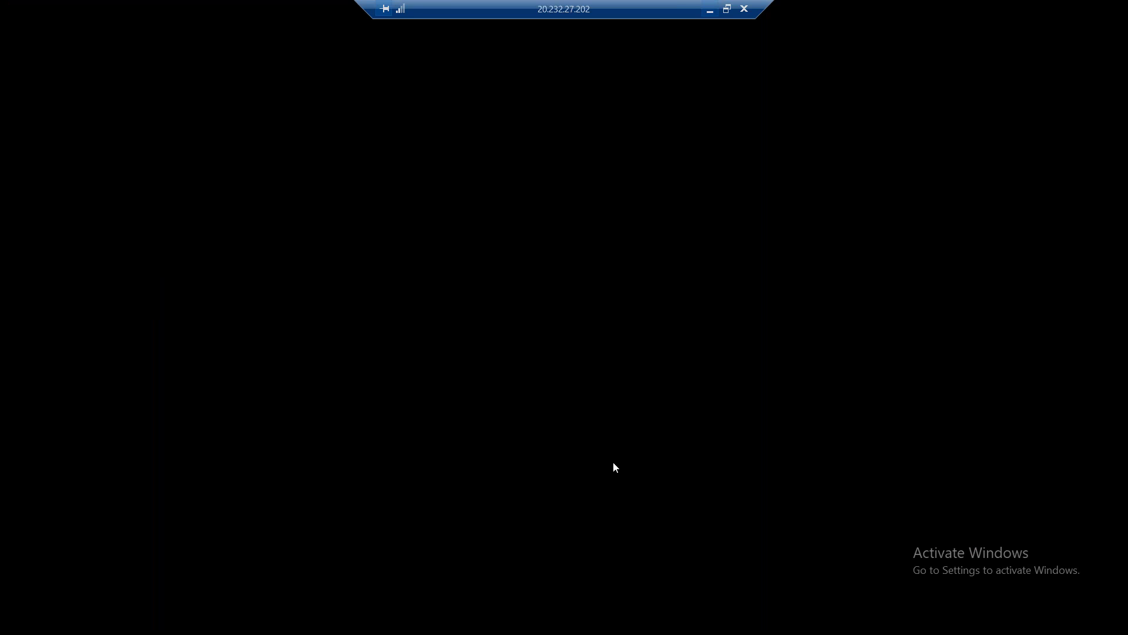
Dismiss the connection error, retry the HeidiSQL connection, and minimize the remote desktop.
click(654, 317)
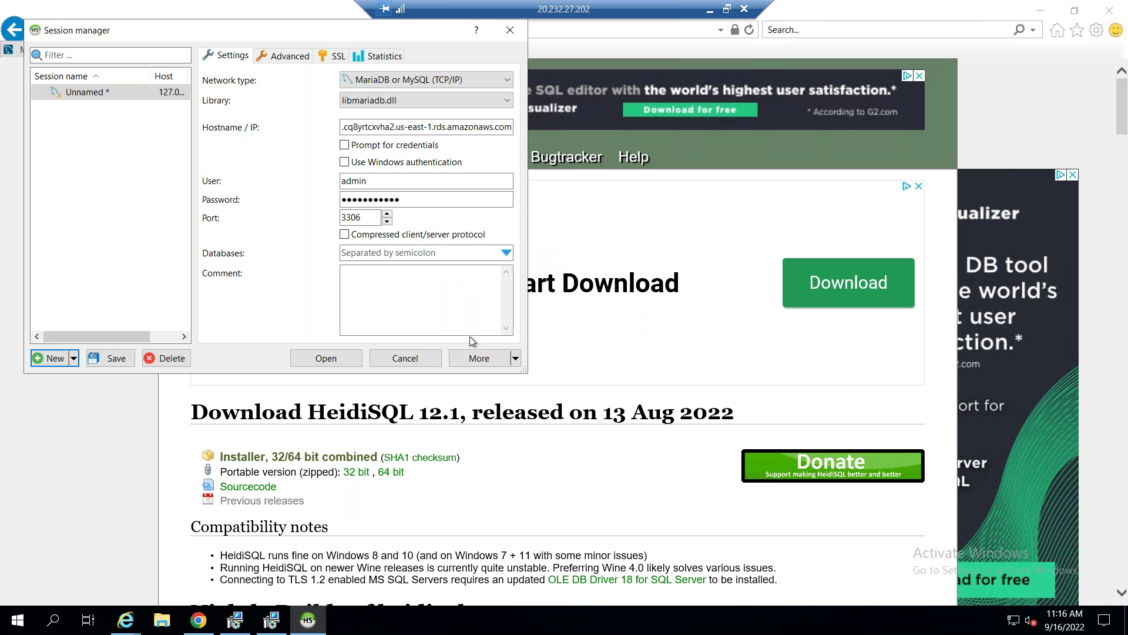
click(342, 362)
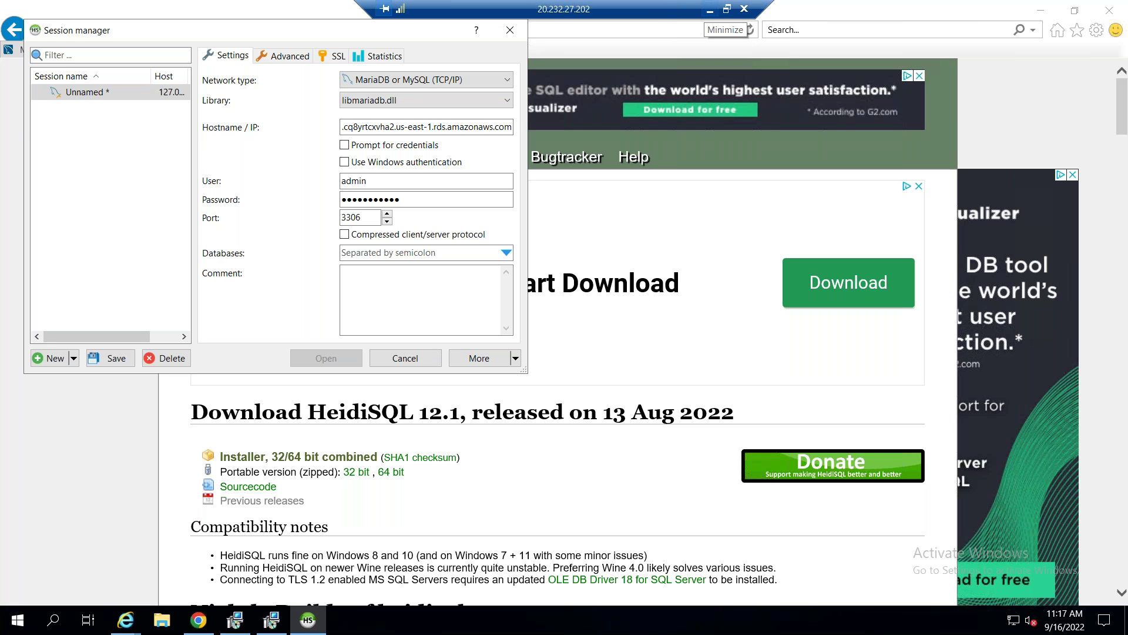
click(710, 10)
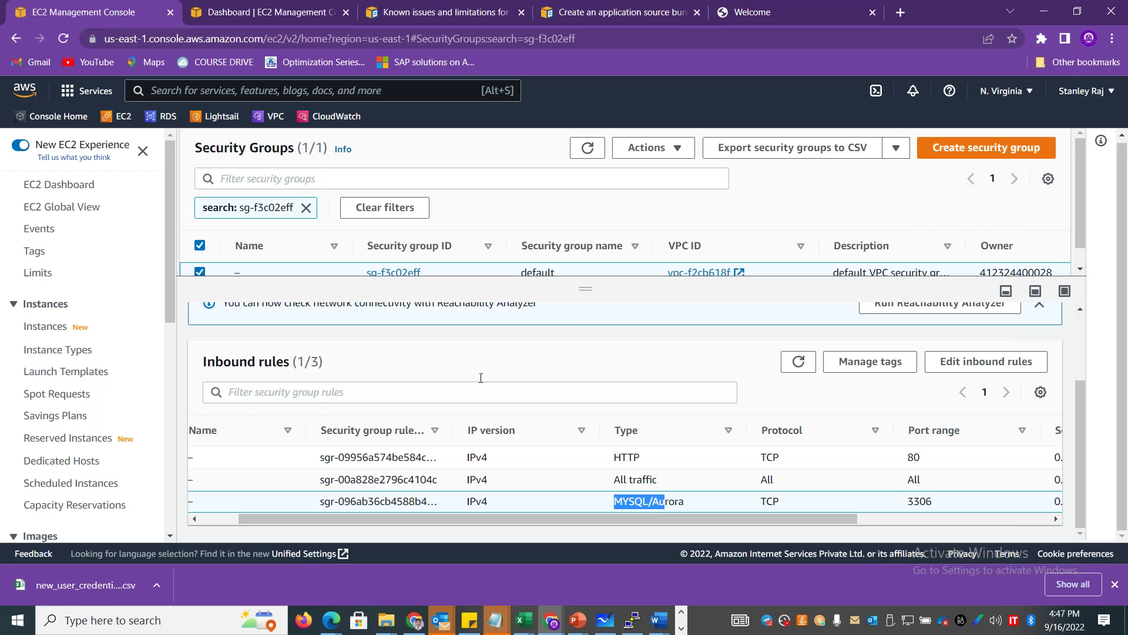
Open the RDS service from the EC2 Dashboard tab's search, then return to the remote session.
click(273, 16)
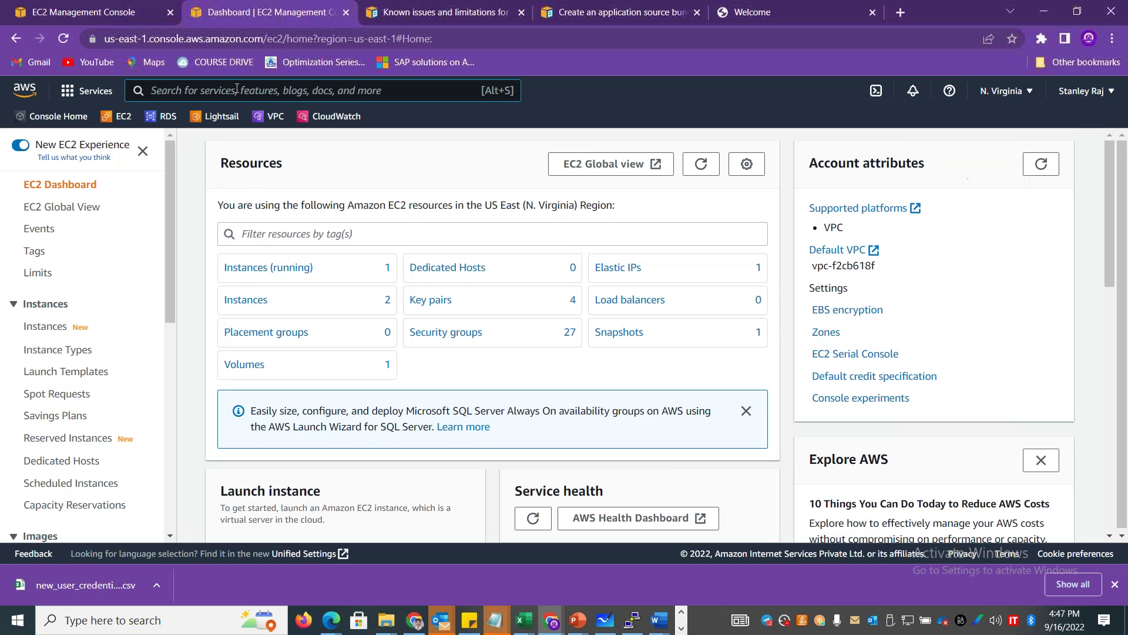
click(196, 89)
text(RDS)
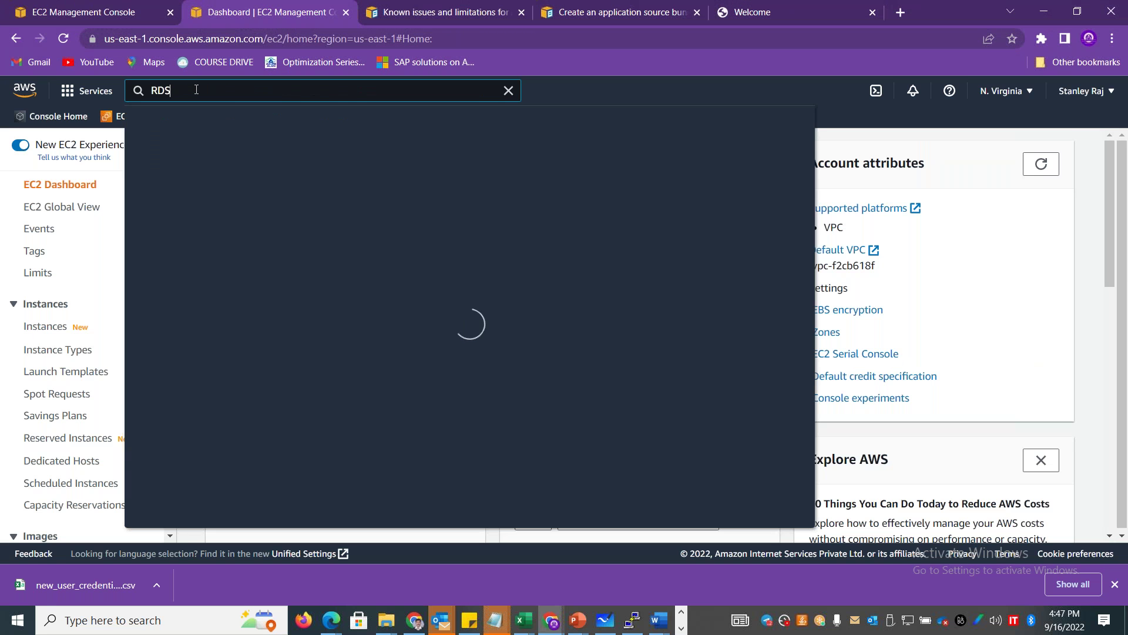
click(357, 206)
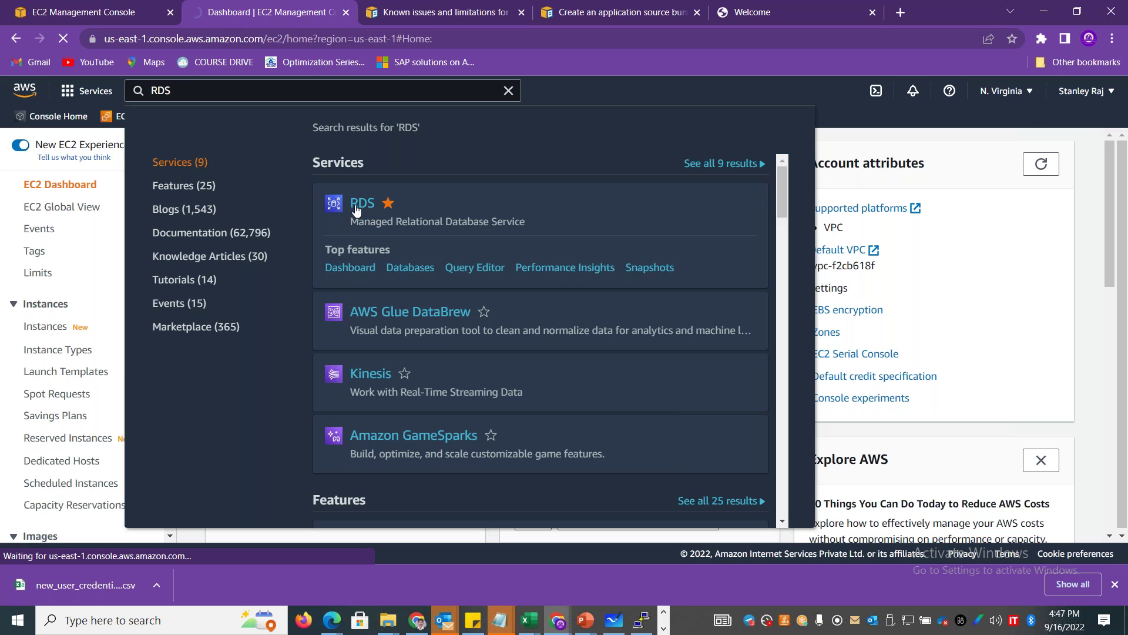
key(alt+Tab)
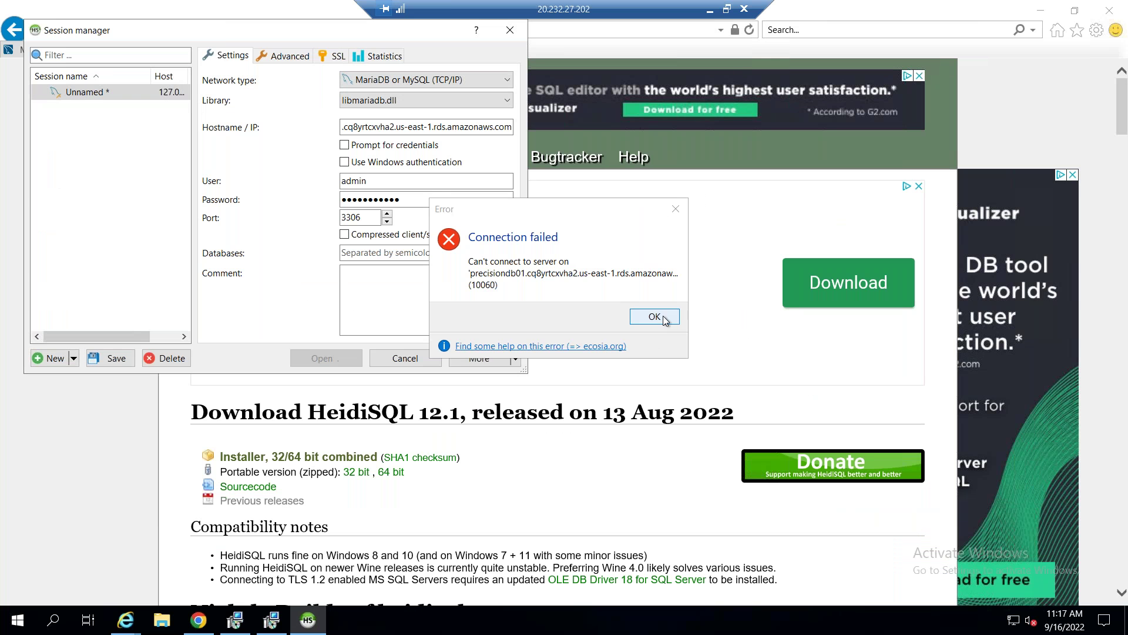
Dismiss the error, switch the session library to libmysql-6.1.dll, and retry connecting.
click(663, 316)
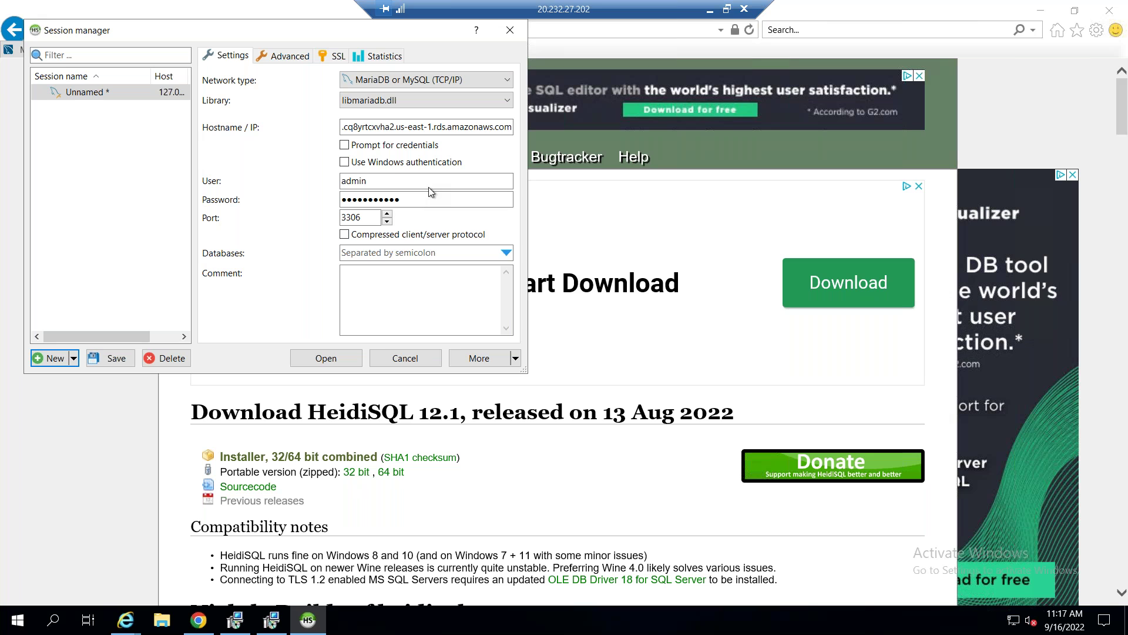
click(391, 100)
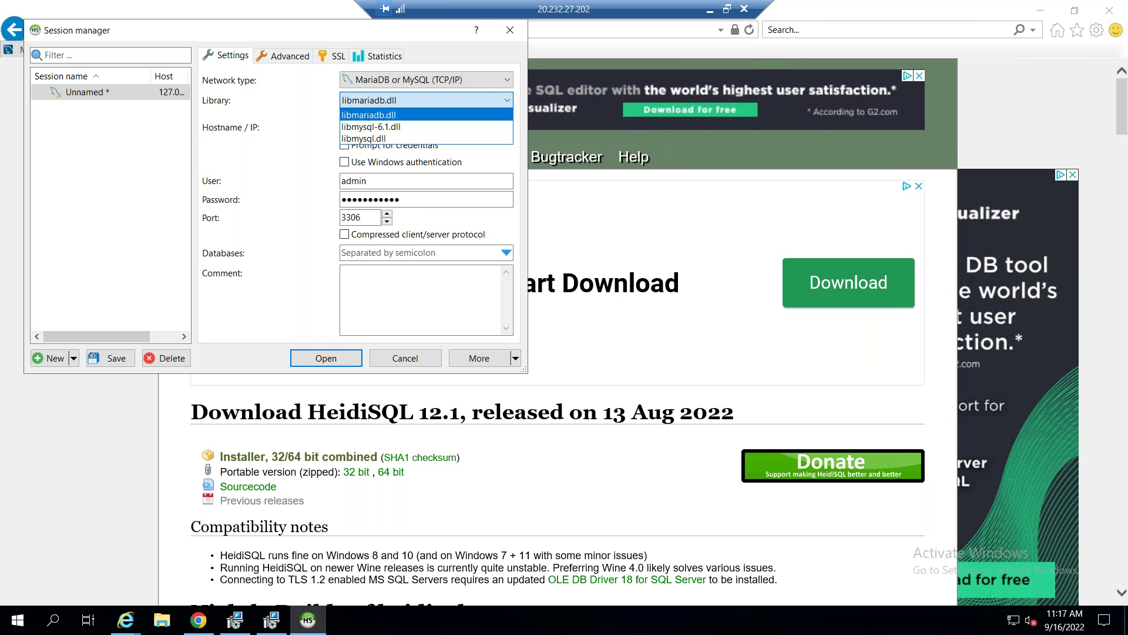
click(394, 128)
click(339, 358)
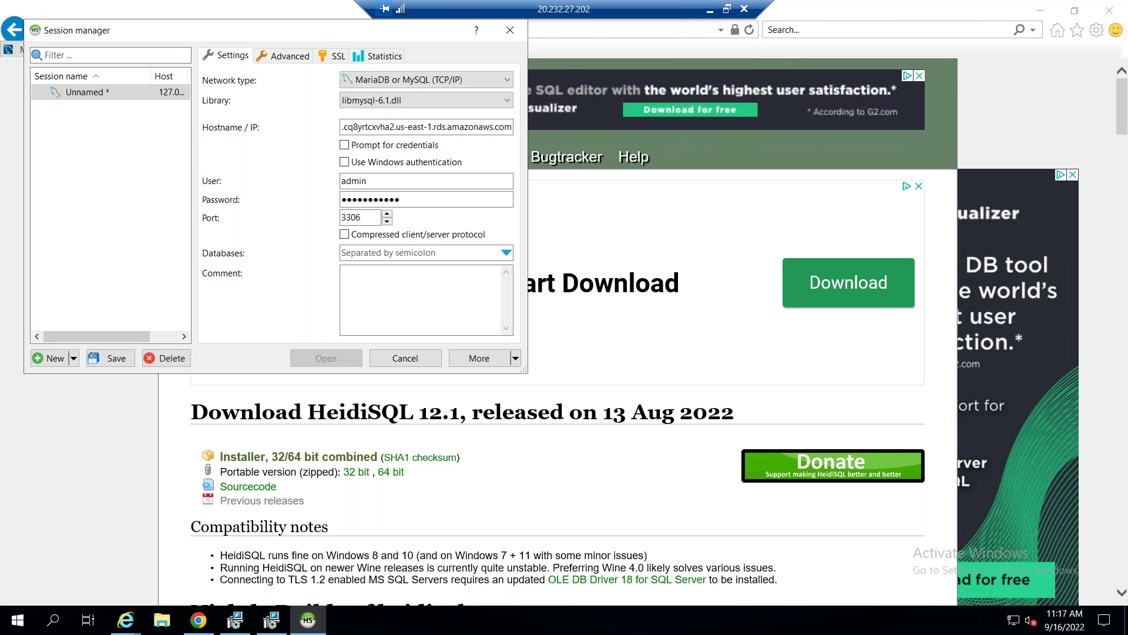
Open precisiondb01 from the RDS Databases list and select its endpoint hostname.
click(710, 12)
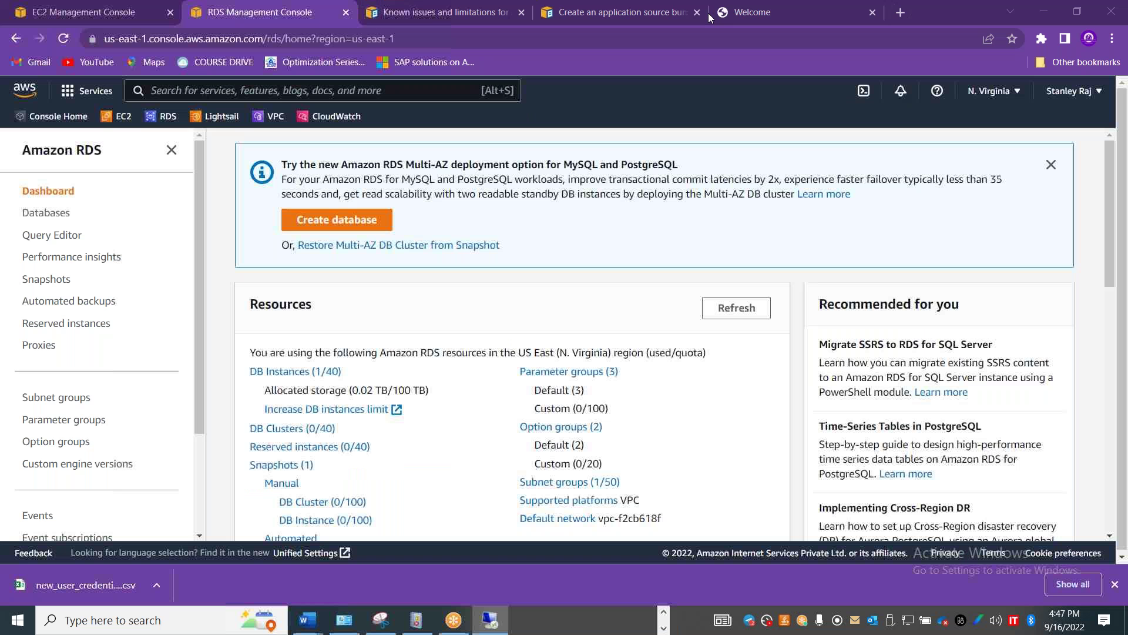
click(282, 440)
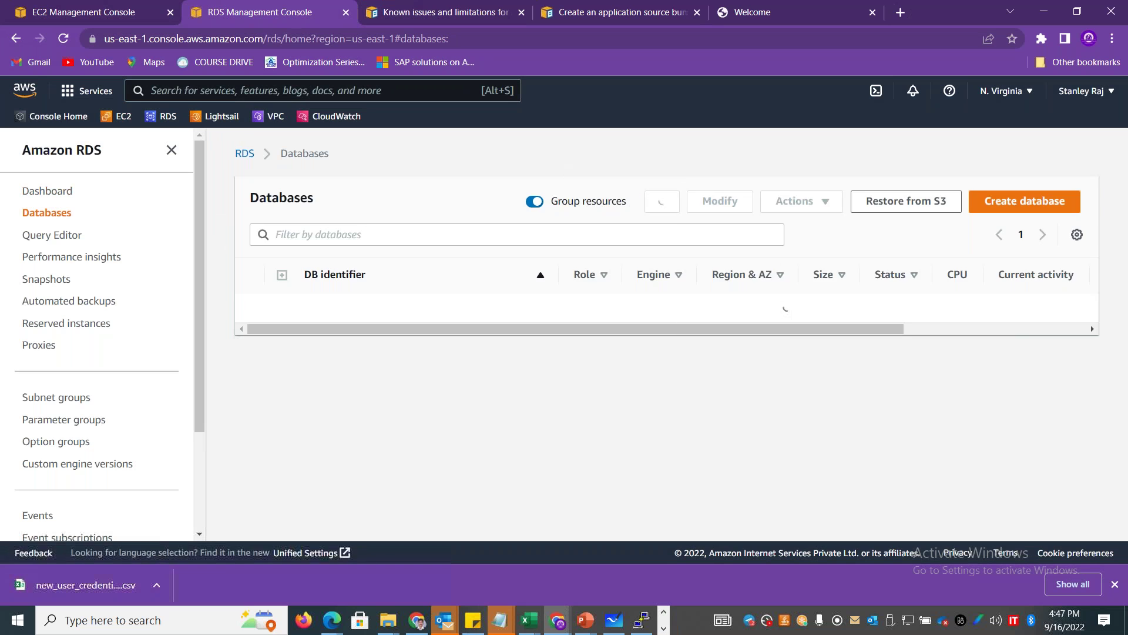
click(361, 309)
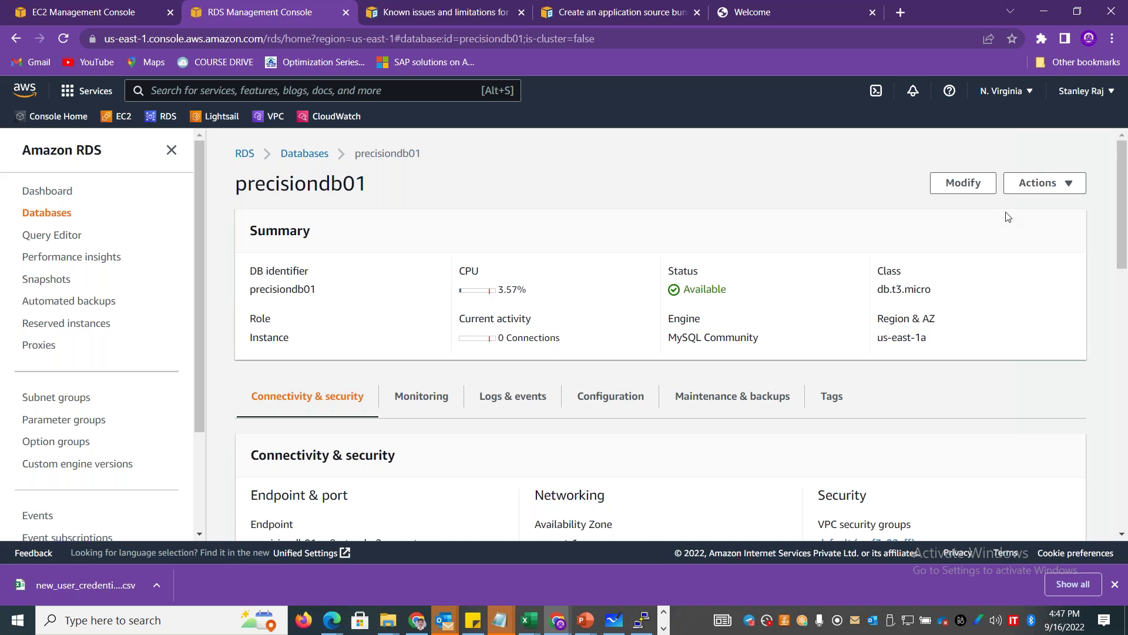
scroll(1121, 235, down, 3)
scroll(1122, 260, down, 1)
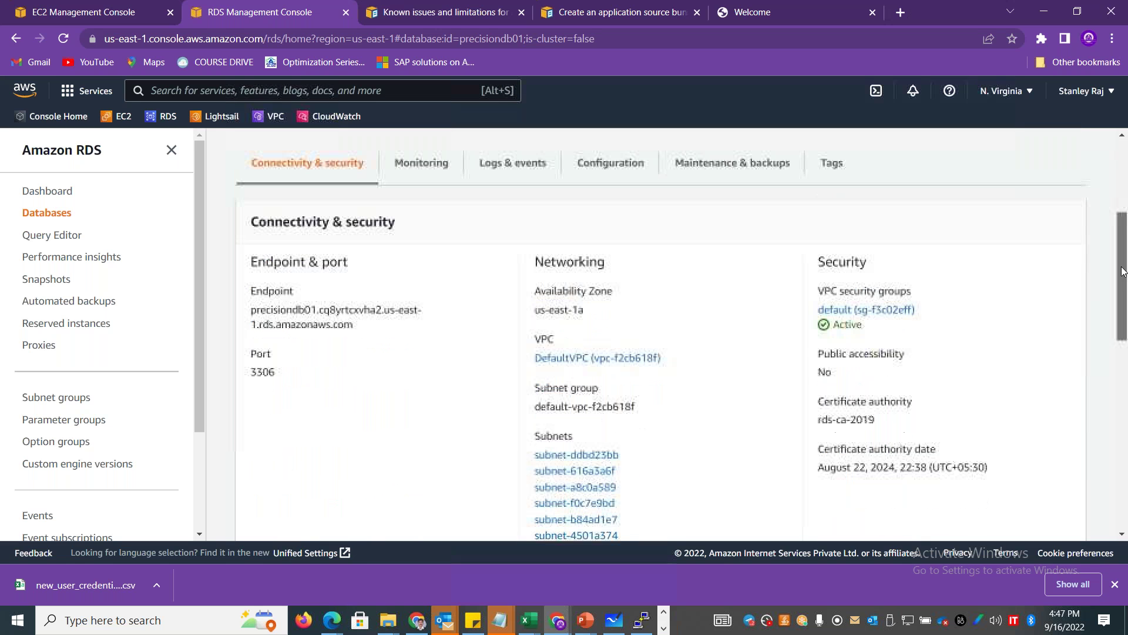
drag(357, 327, 238, 310)
key(ctrl+c)
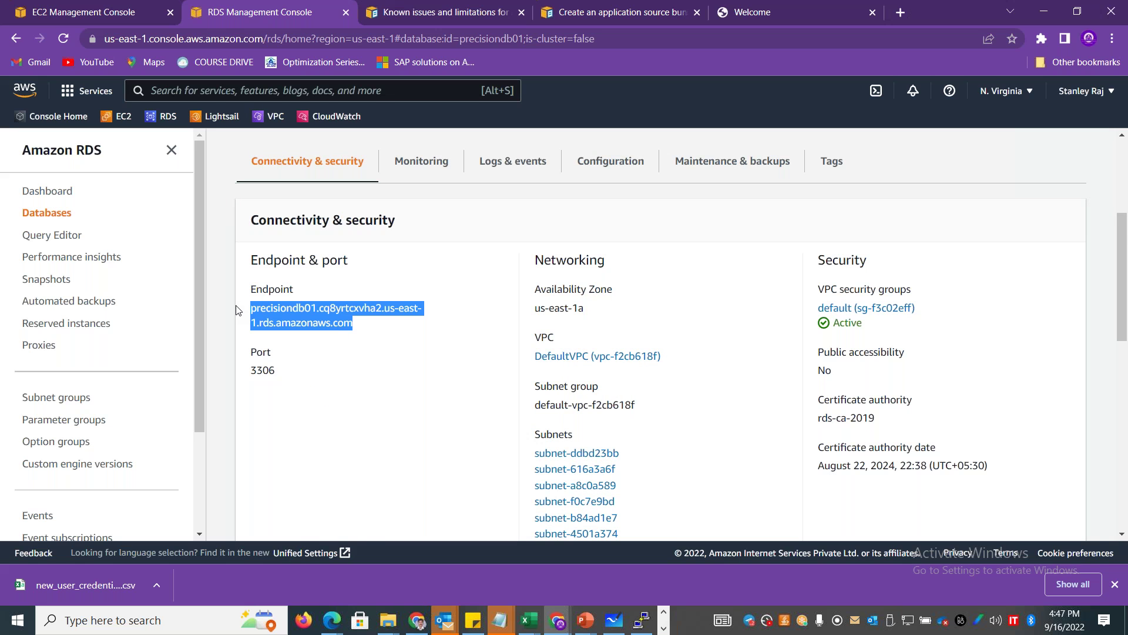
drag(1123, 248, 1127, 196)
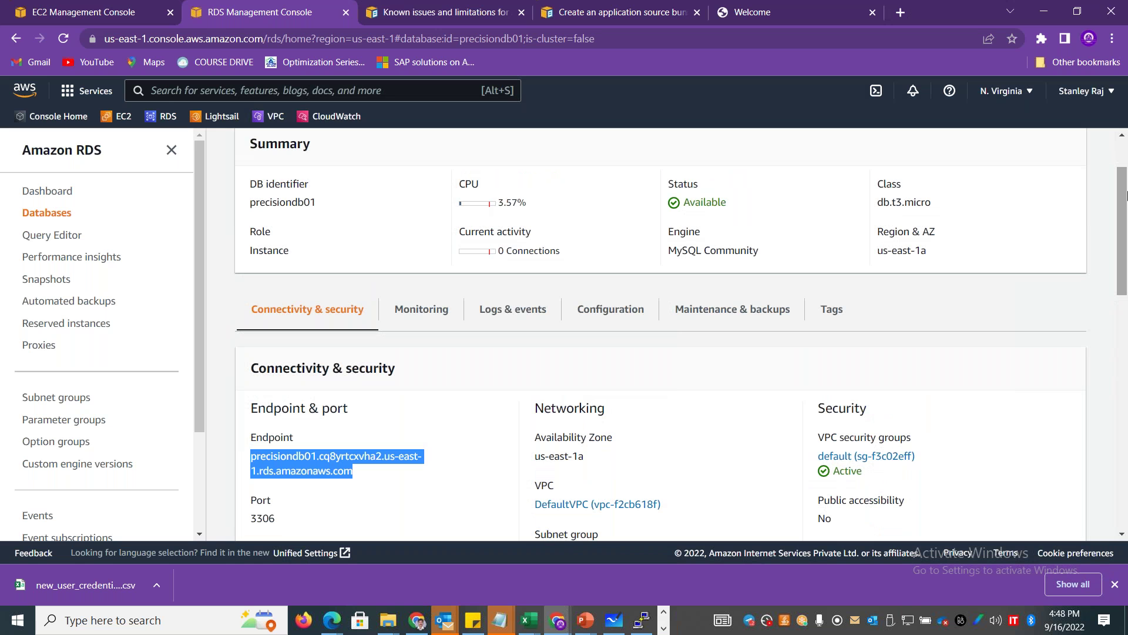
Replace the hostname with the copied RDS endpoint, set the library to libmysql.dll, and connect.
key(alt+Tab)
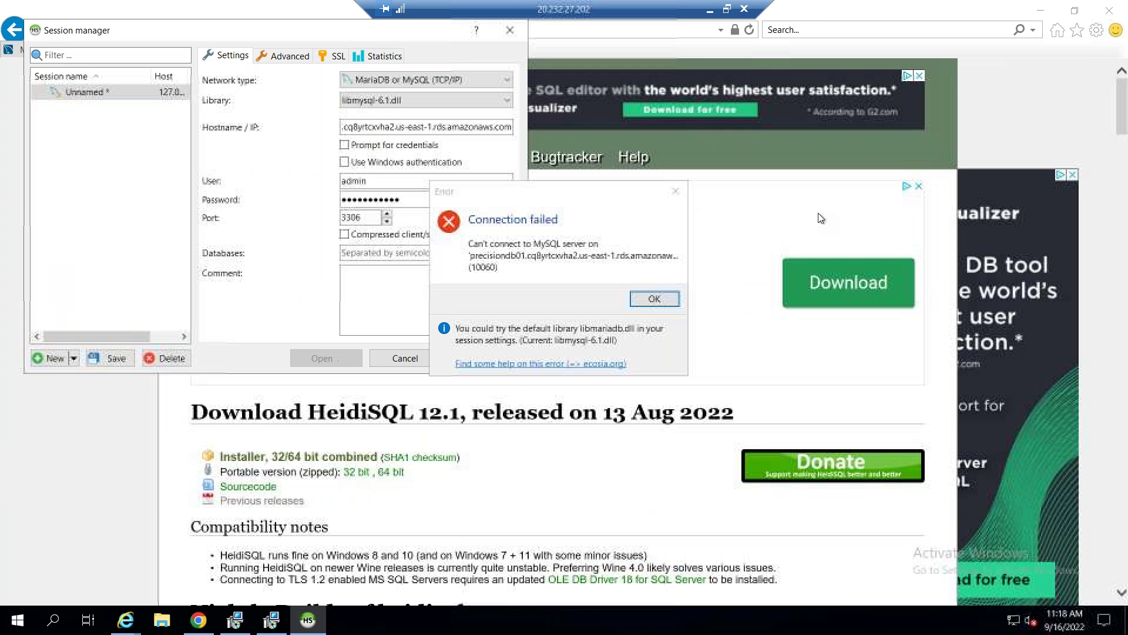
key(Return)
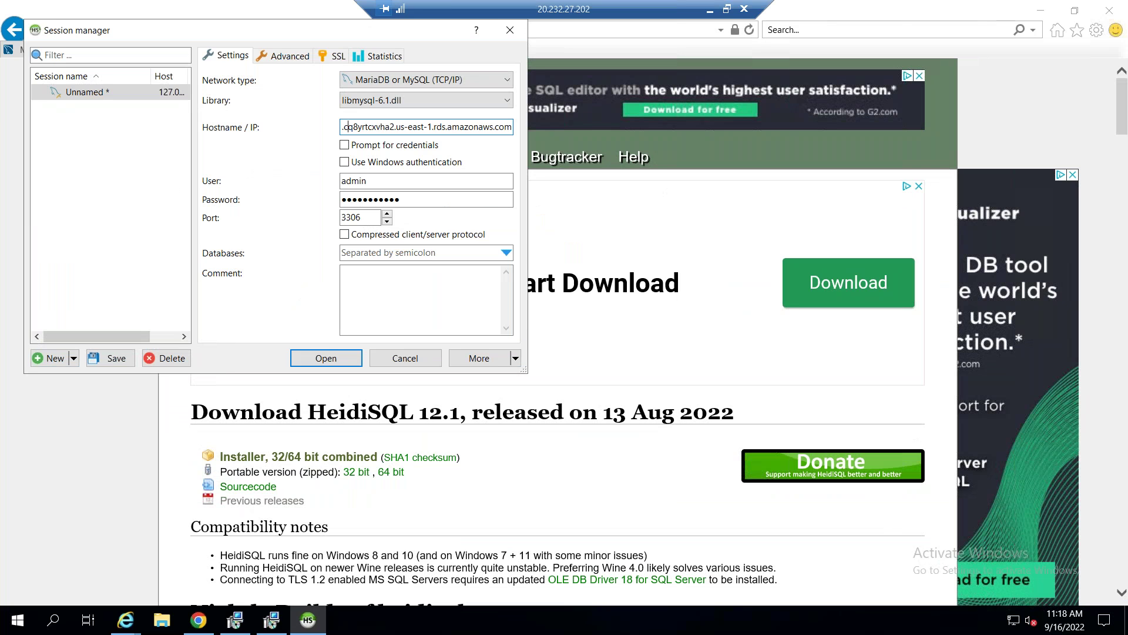
key(ctrl+a)
key(BackSpace)
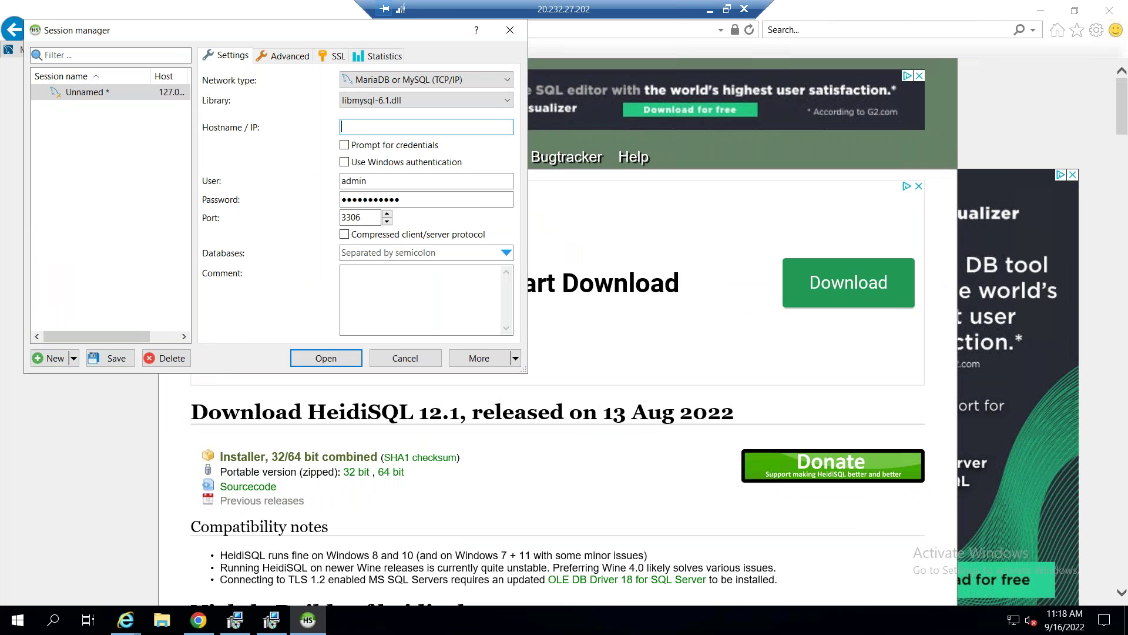
key(ctrl+v)
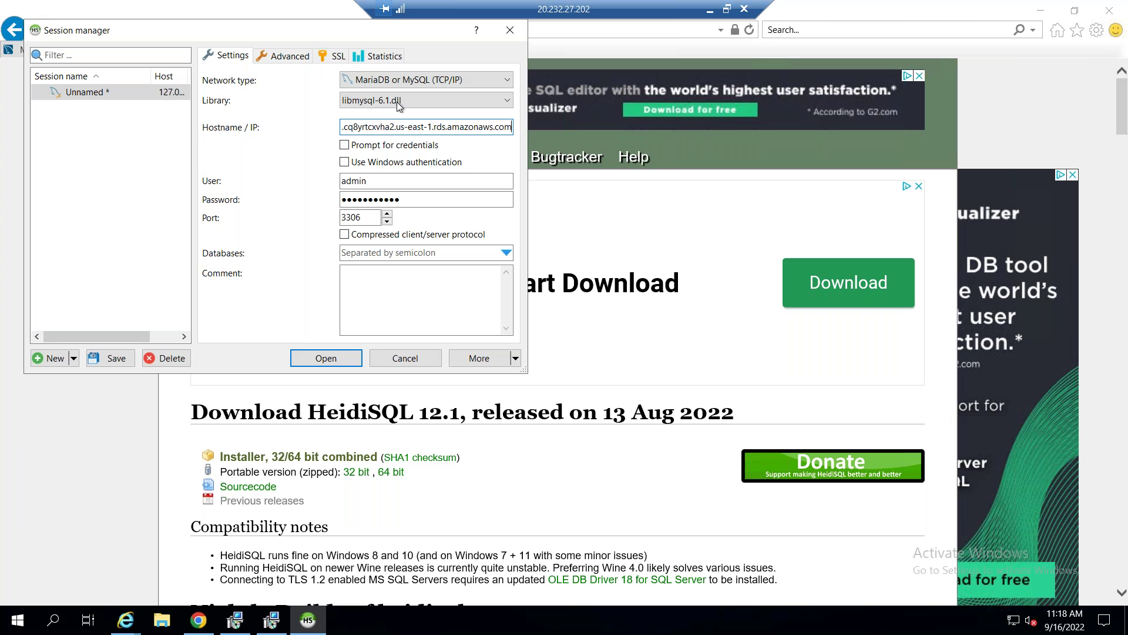
click(397, 101)
click(388, 124)
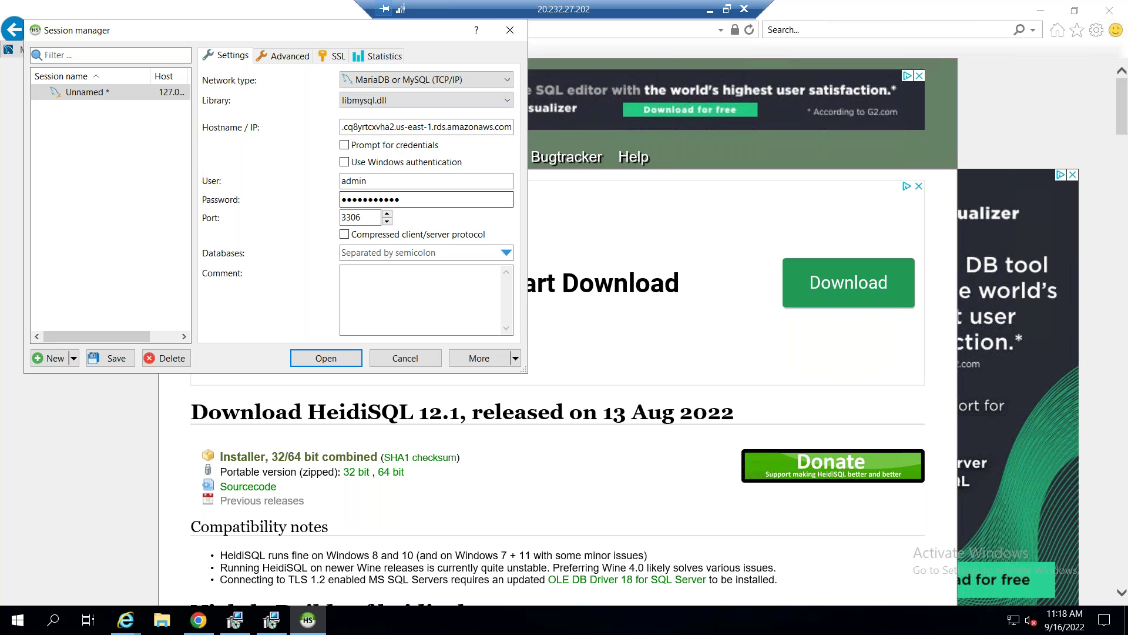
click(326, 357)
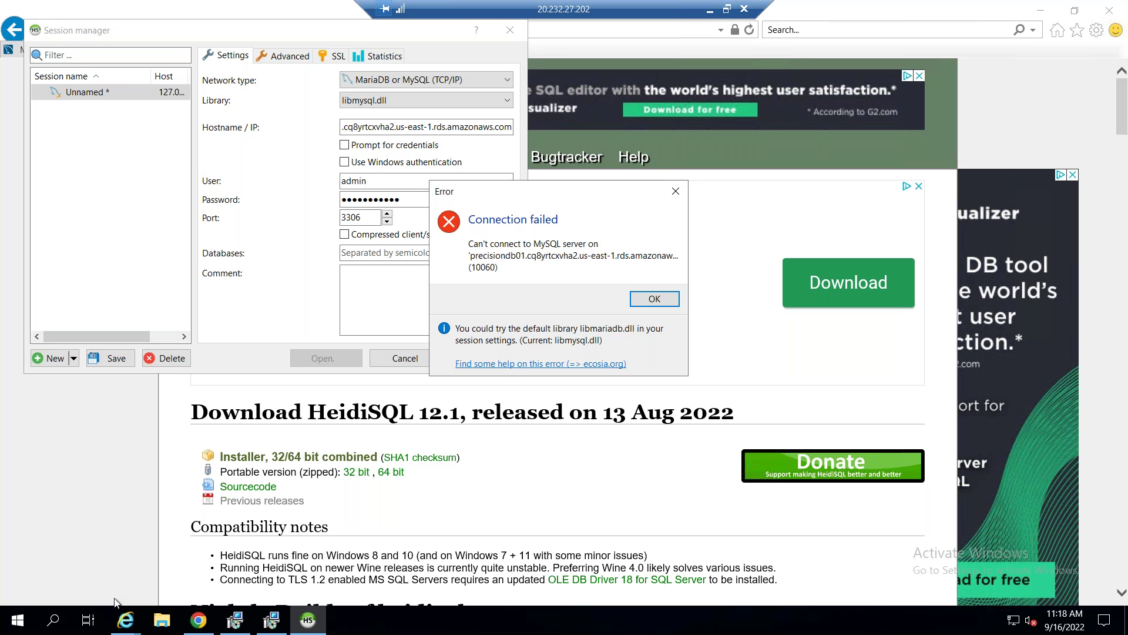
Switch HeidiSQL's client library to libmariadb.dll and retry the connection.
right_click(16, 621)
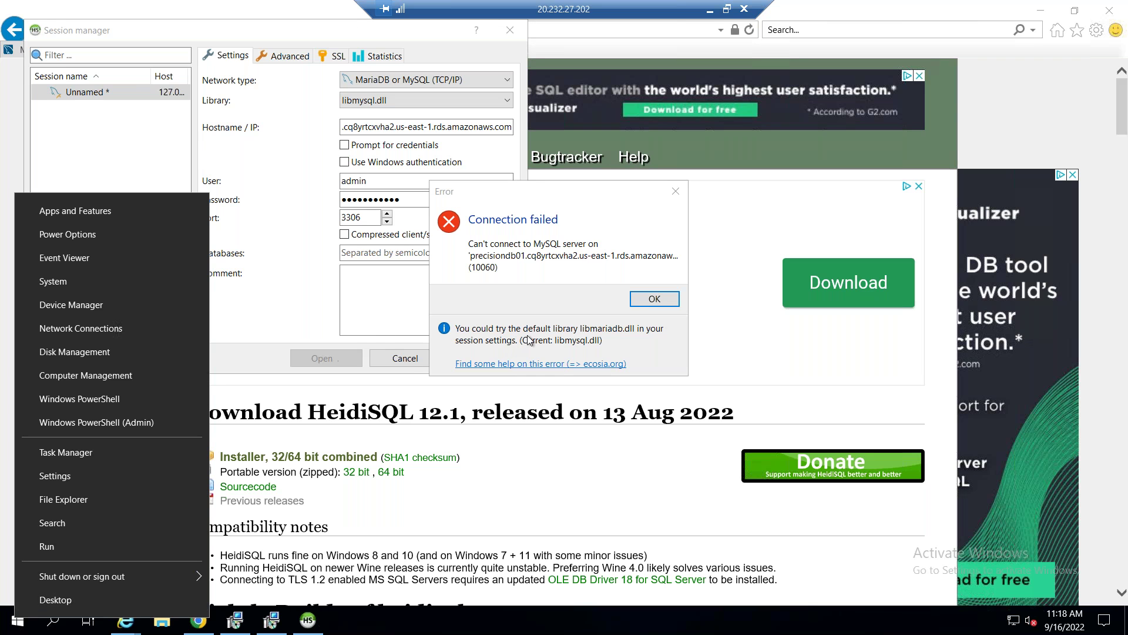
click(642, 298)
click(414, 100)
click(369, 116)
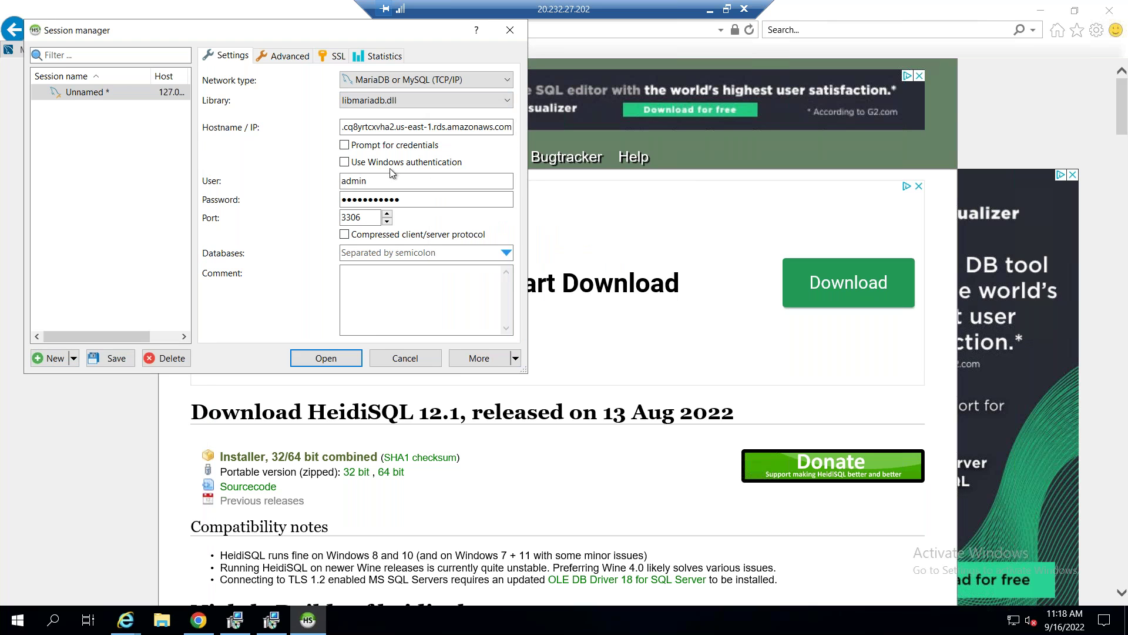
click(326, 359)
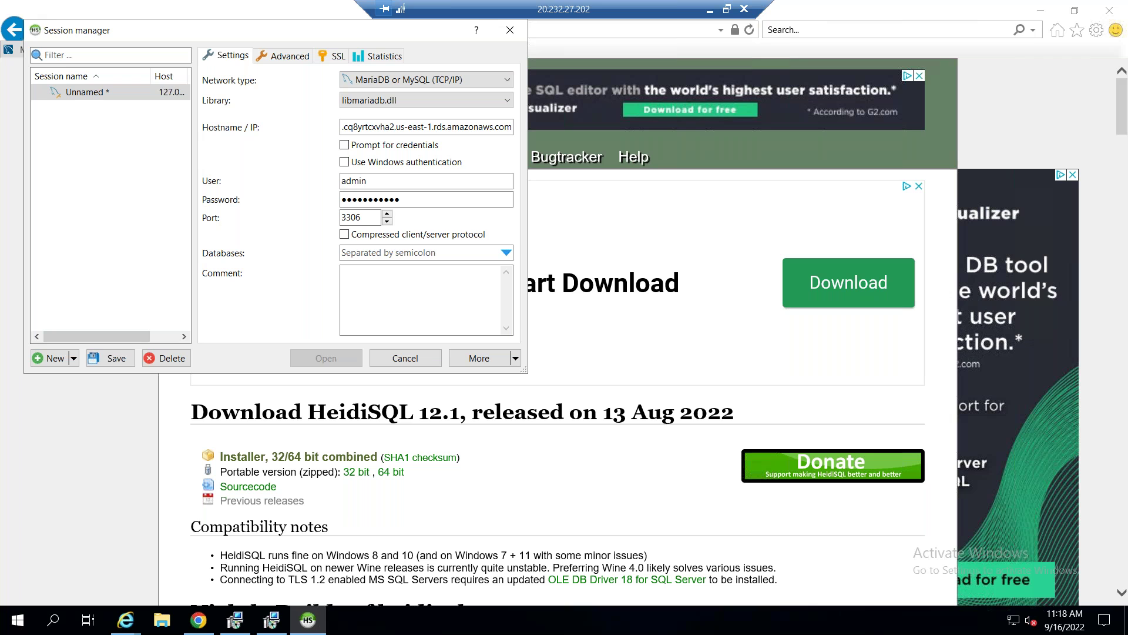
Run nslookup on the pasted RDS endpoint in Command Prompt, resolving it to 172.31.26.5.
right_click(18, 627)
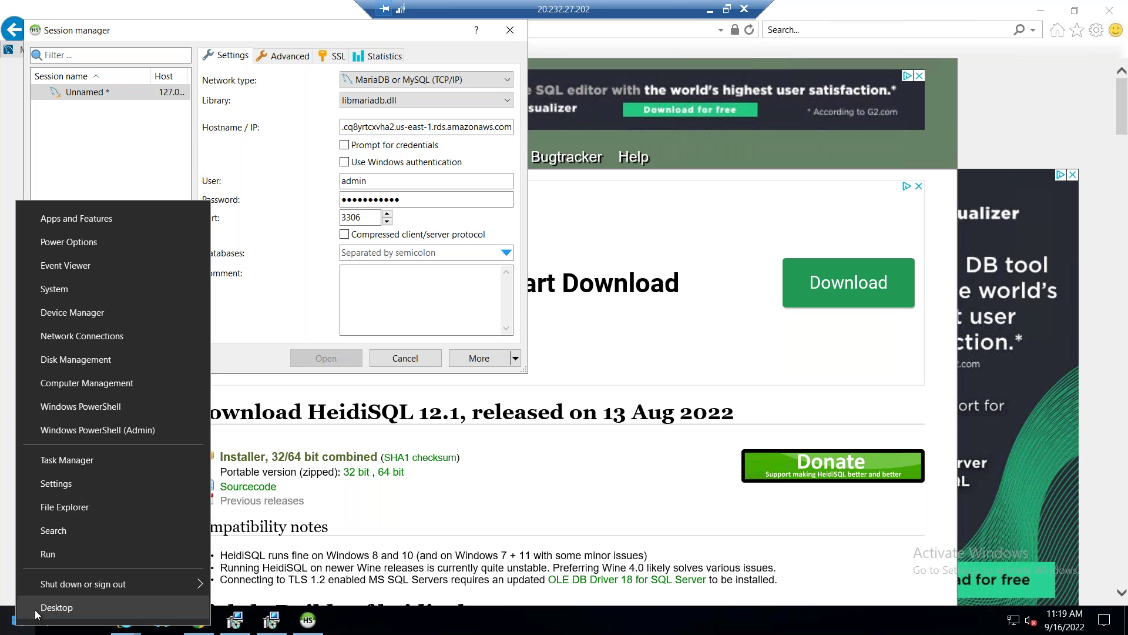
click(76, 564)
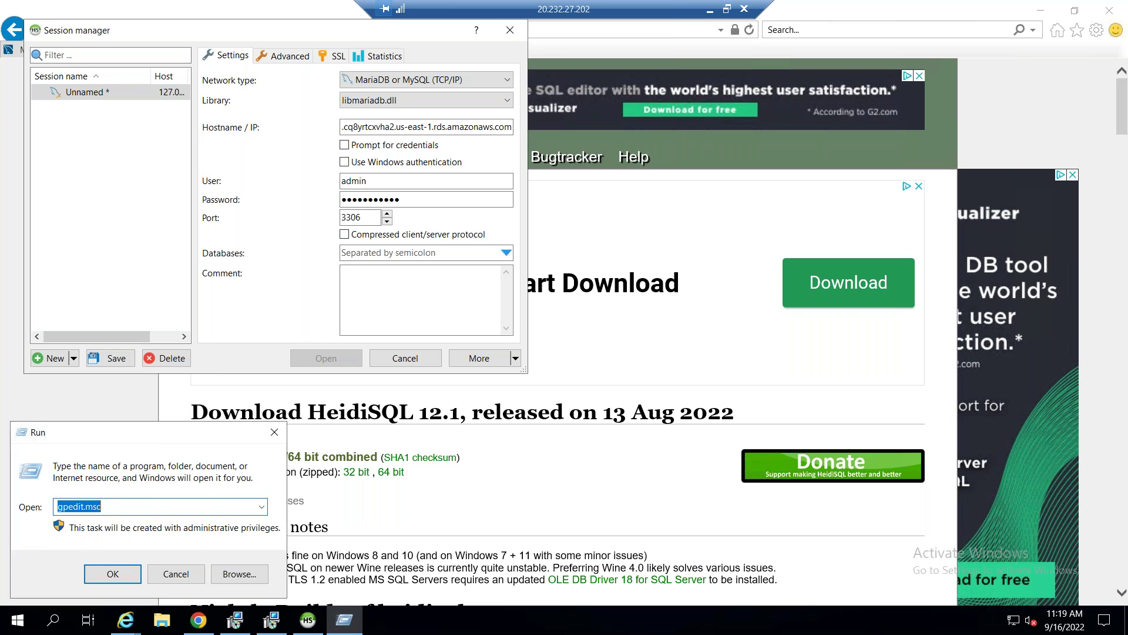
text(cmd)
key(Return)
text(nsloo)
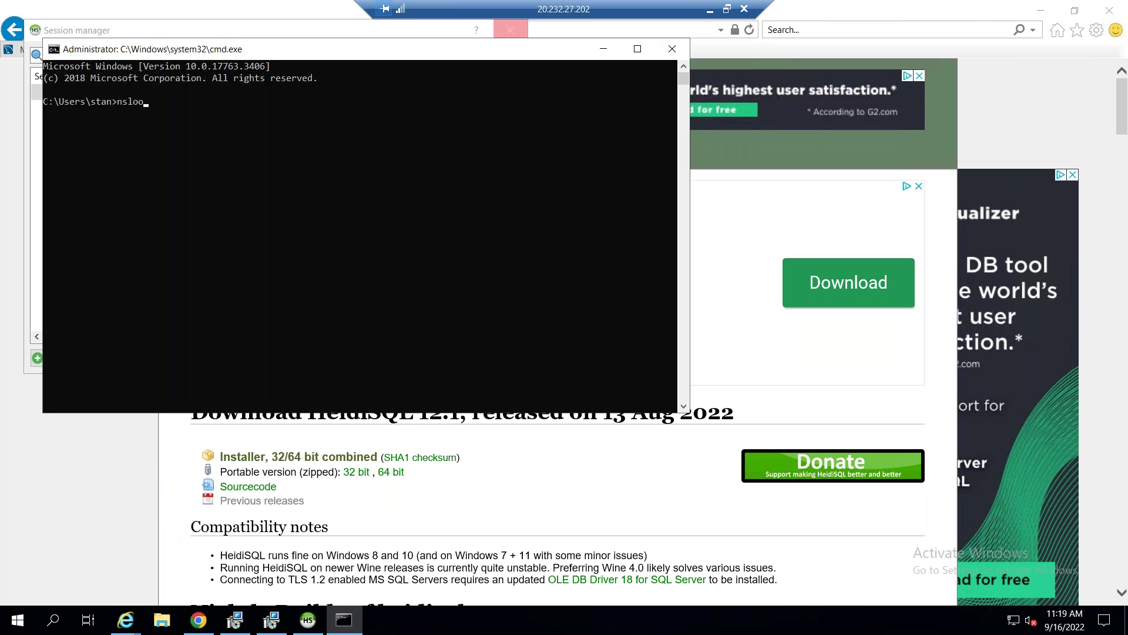
text(kup)
key(Return)
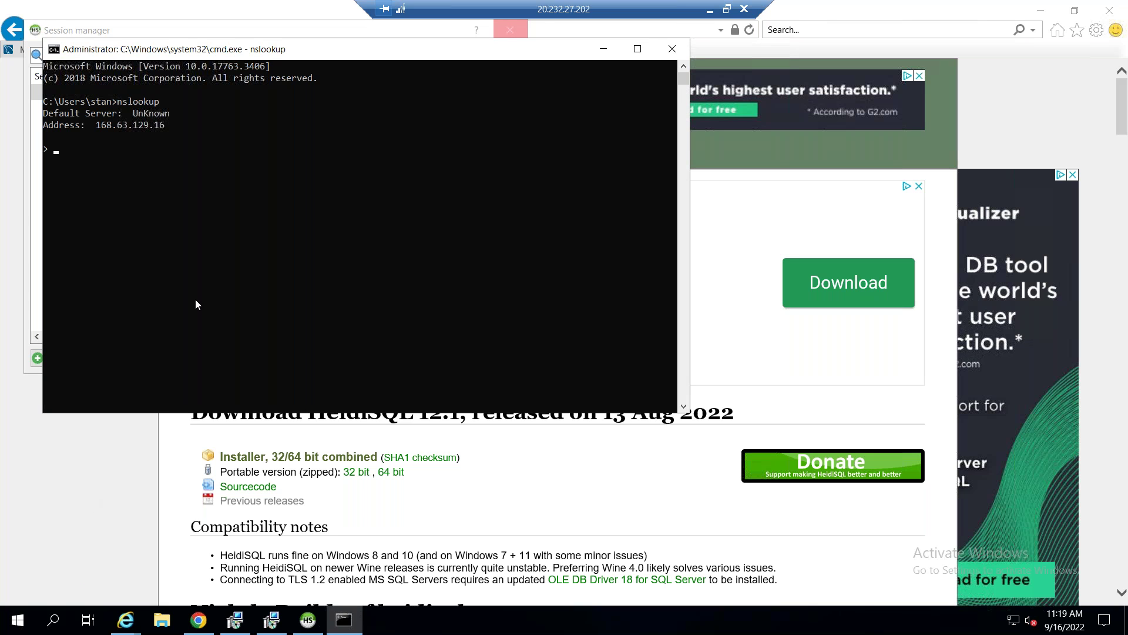
key(ctrl+v)
key(Return)
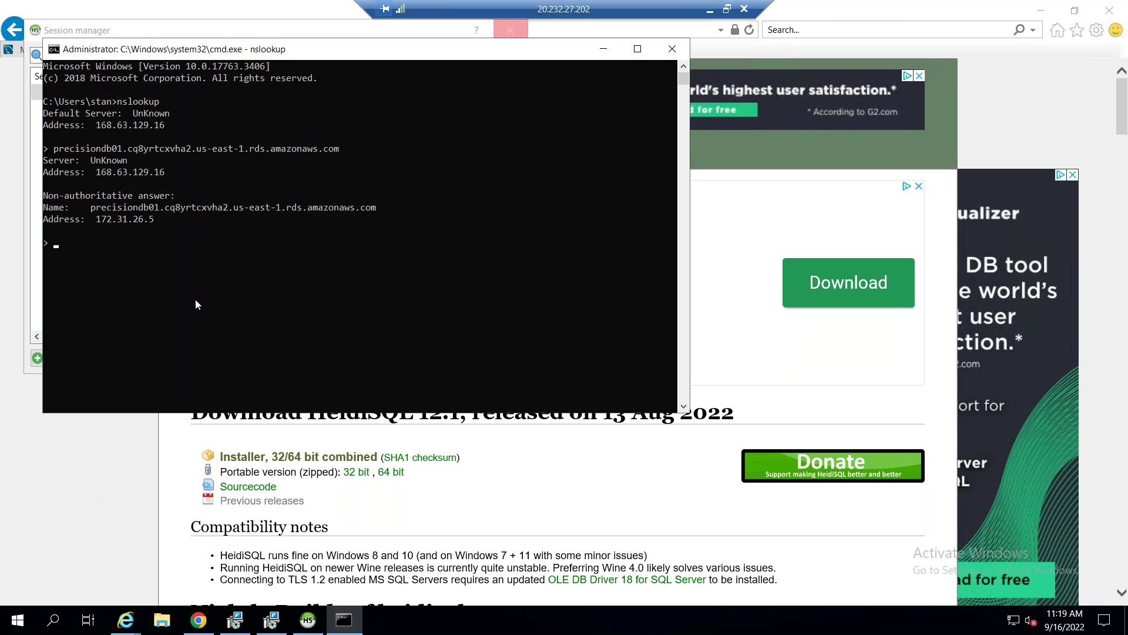
click(98, 220)
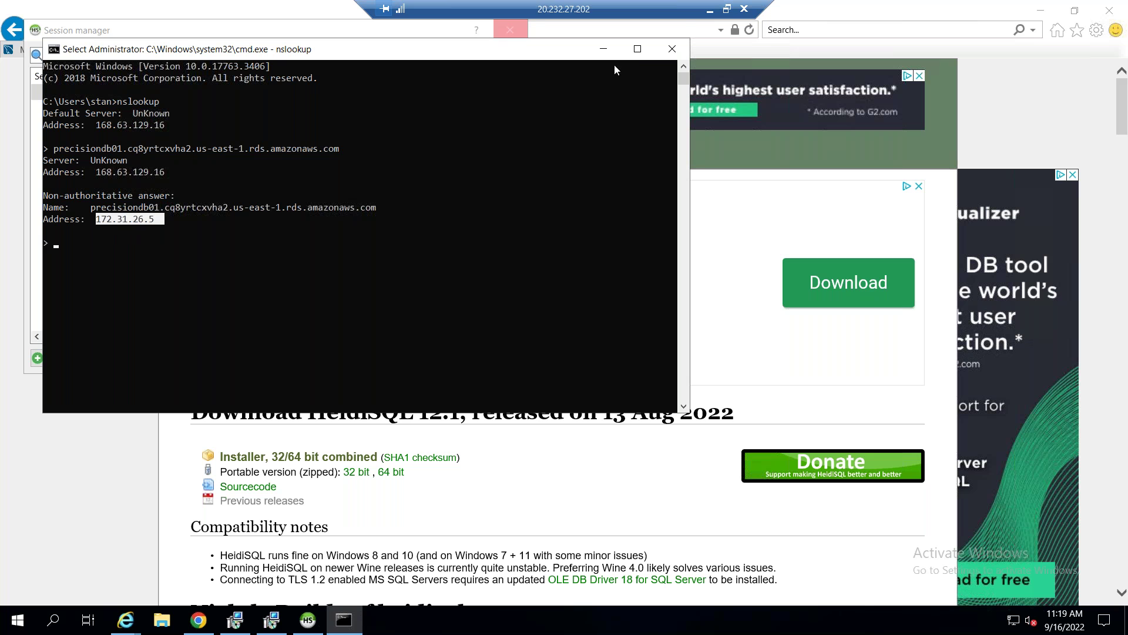
click(710, 10)
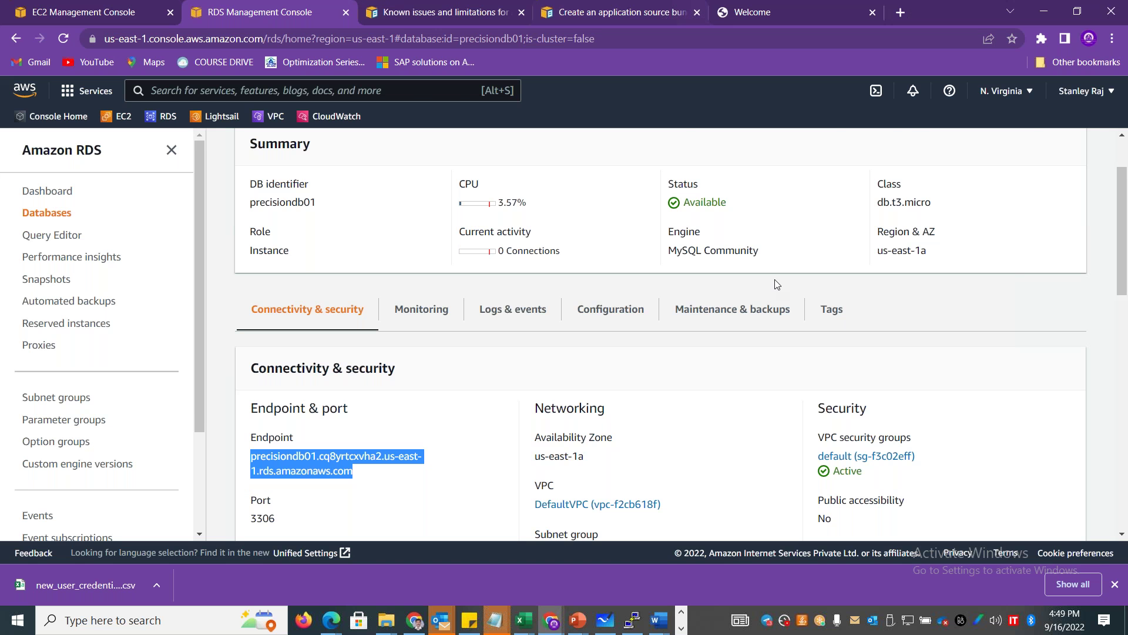
key(alt+Tab)
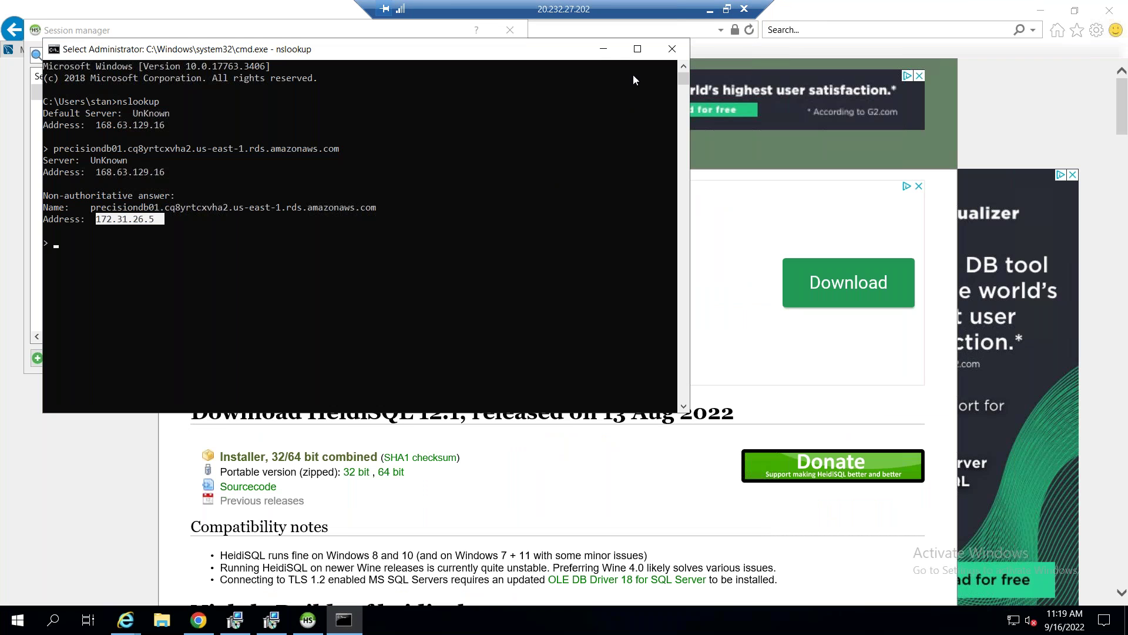
Dismiss the connection error, enable Prompt for credentials, and log in as admin with the retyped password.
click(603, 49)
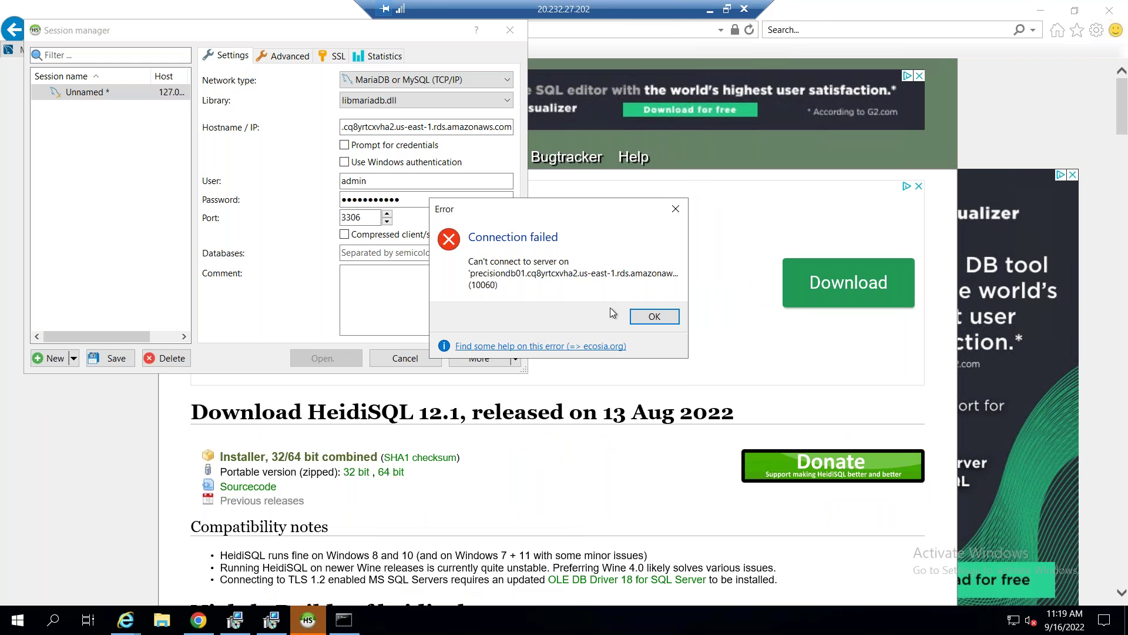
click(649, 318)
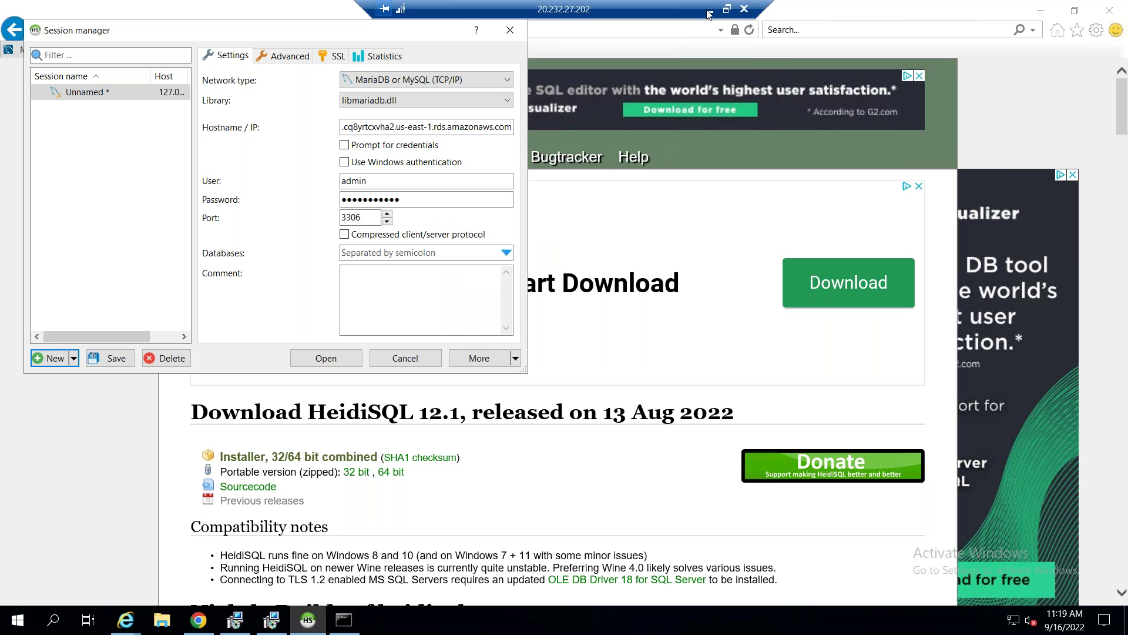
click(411, 151)
click(326, 358)
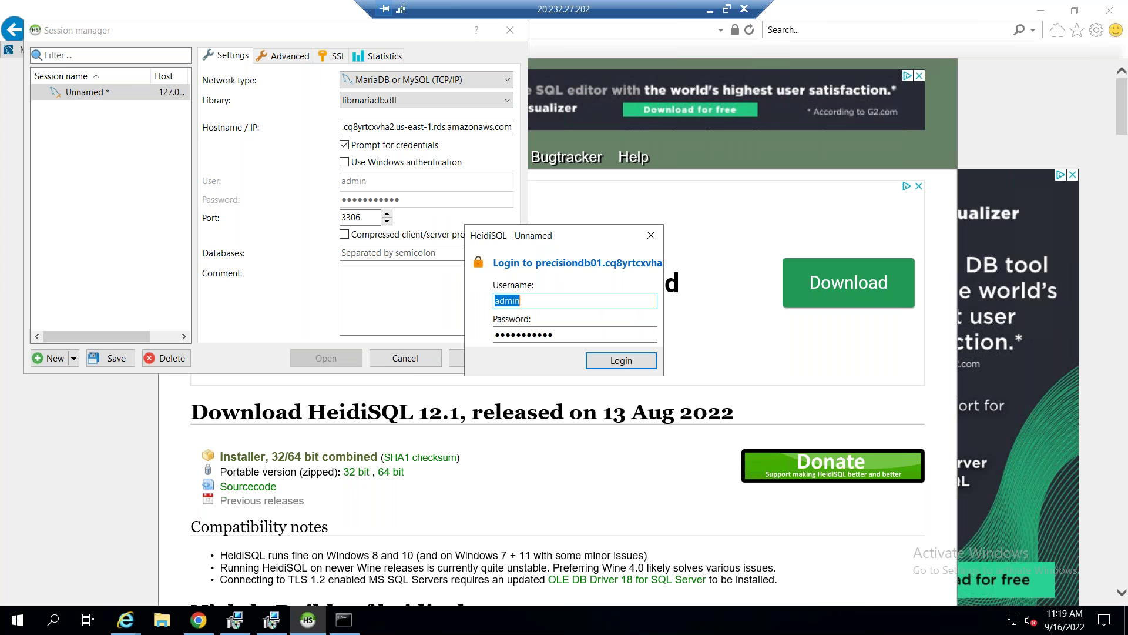
double_click(579, 334)
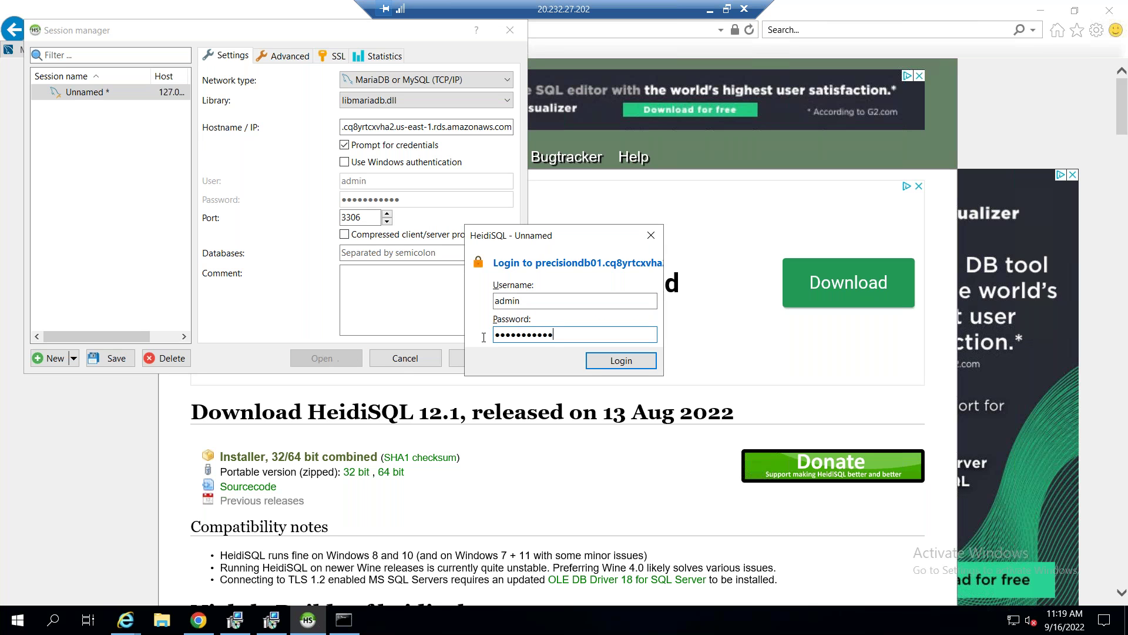
key(Caps_Lock)
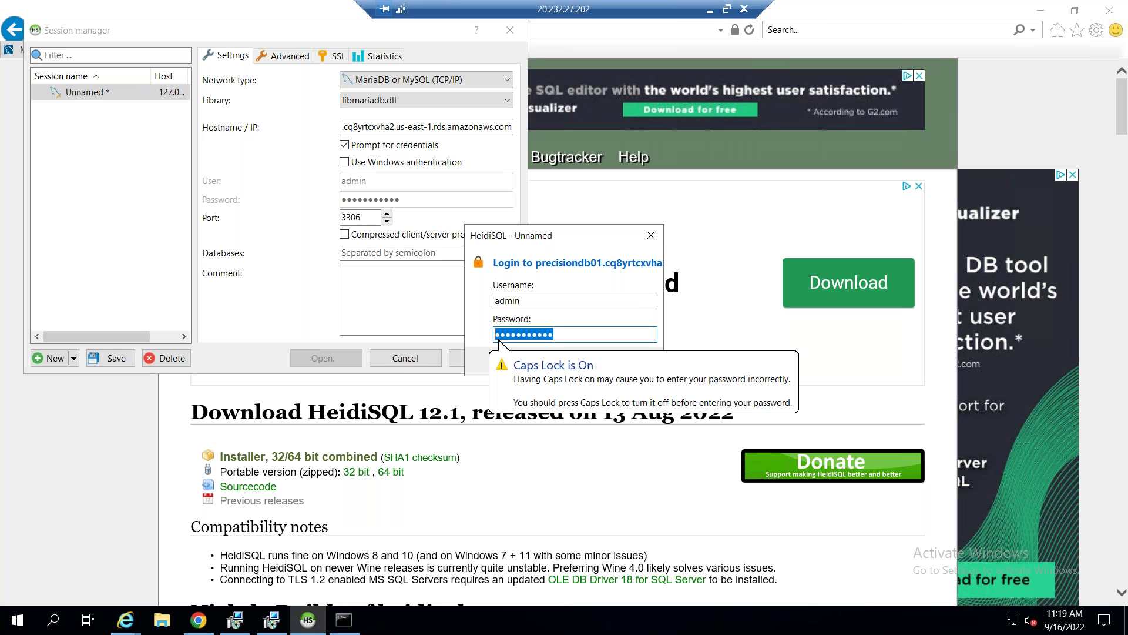
text(P•••••••••)
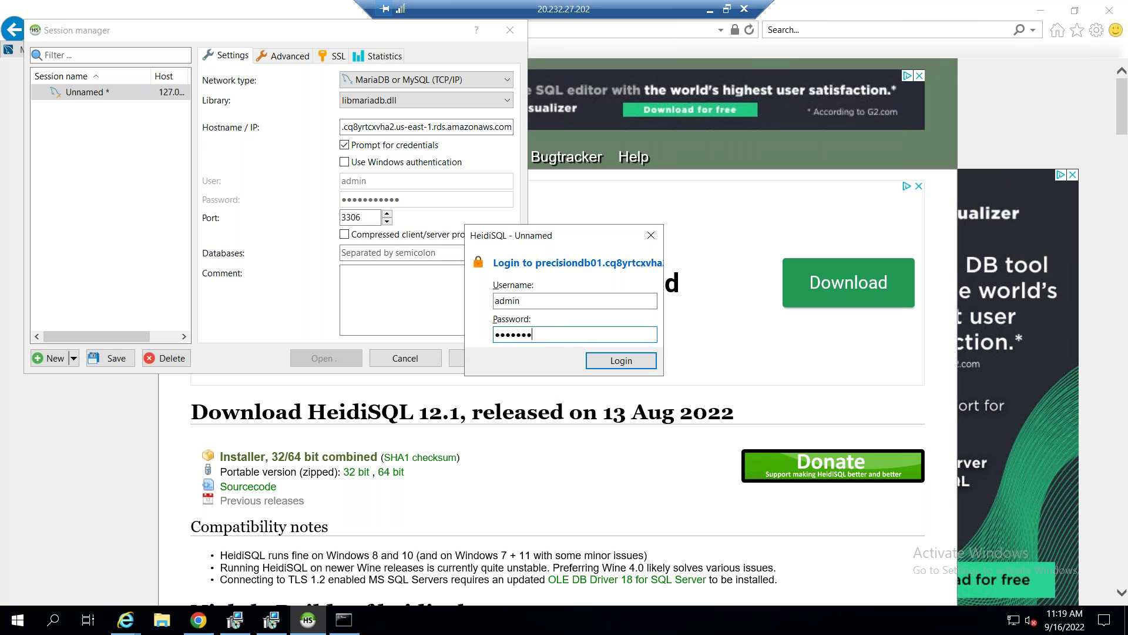
text(•)
click(601, 360)
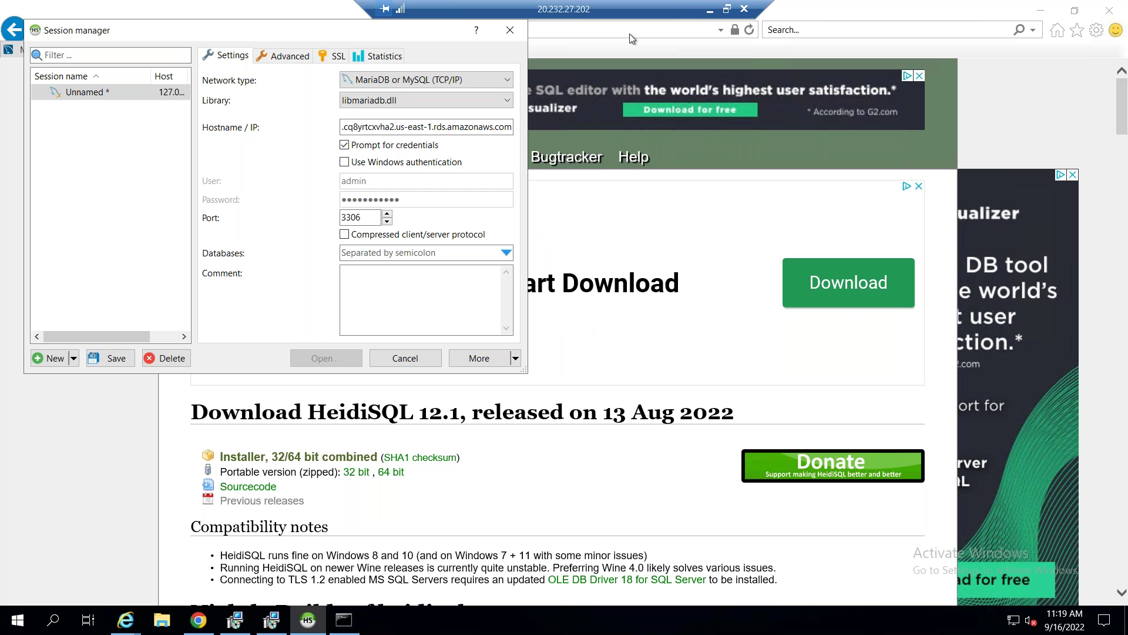
click(710, 10)
Scroll through precisiondb01's connectivity and security details in the RDS console.
click(815, 408)
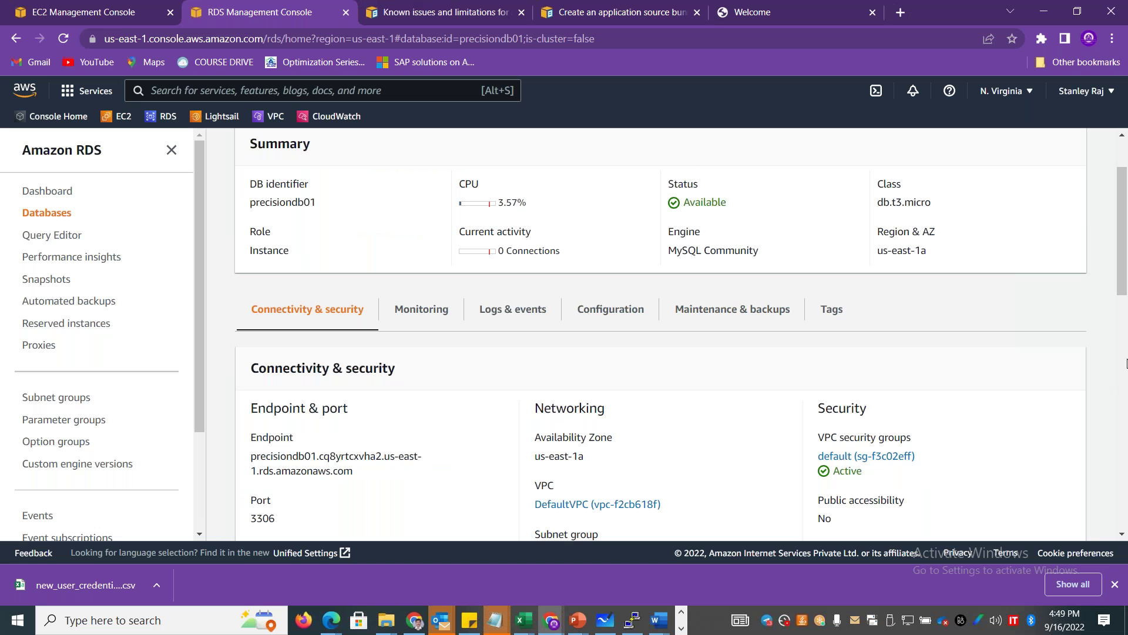
drag(1124, 253, 1125, 336)
scroll(1125, 336, down, 7)
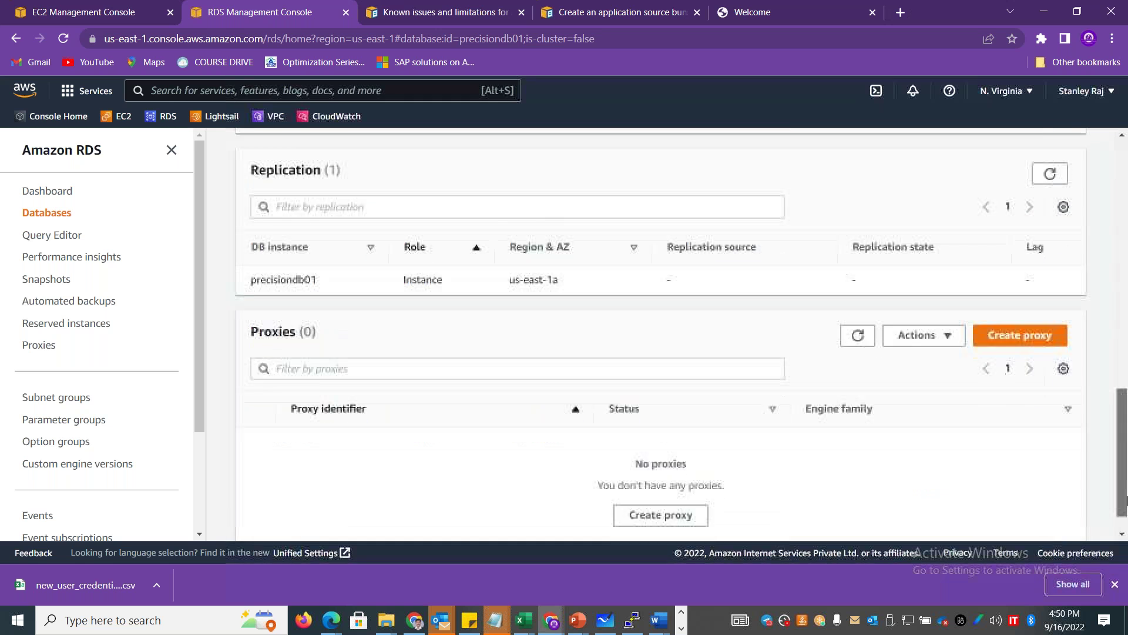
scroll(1126, 336, up, 4)
scroll(1127, 336, up, 8)
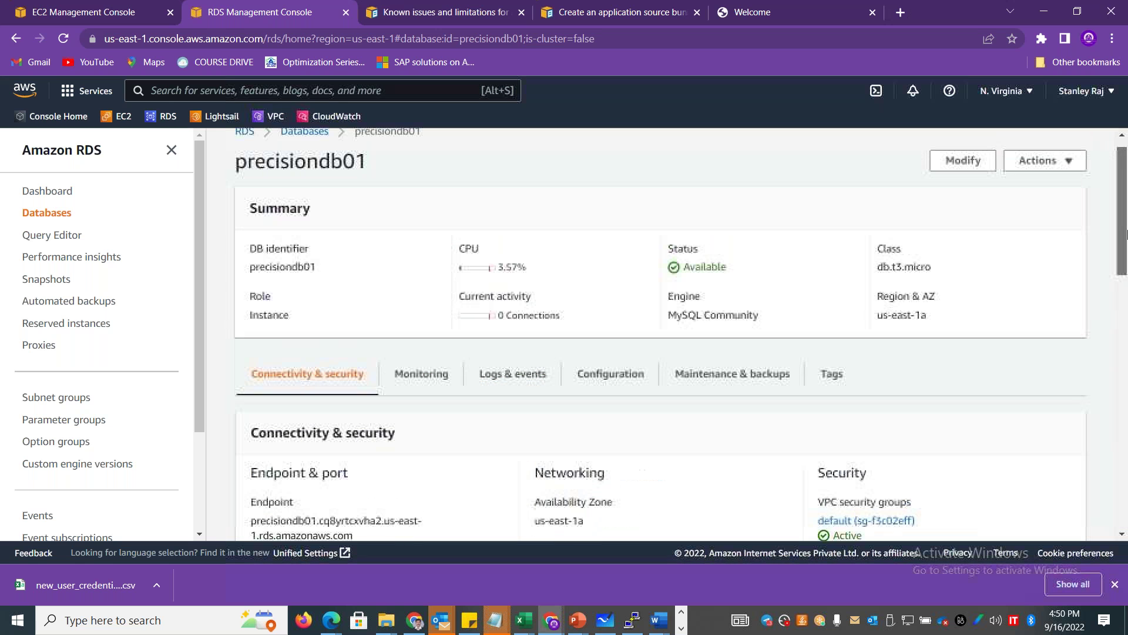
scroll(1127, 228, up, 1)
drag(1127, 222, 1126, 251)
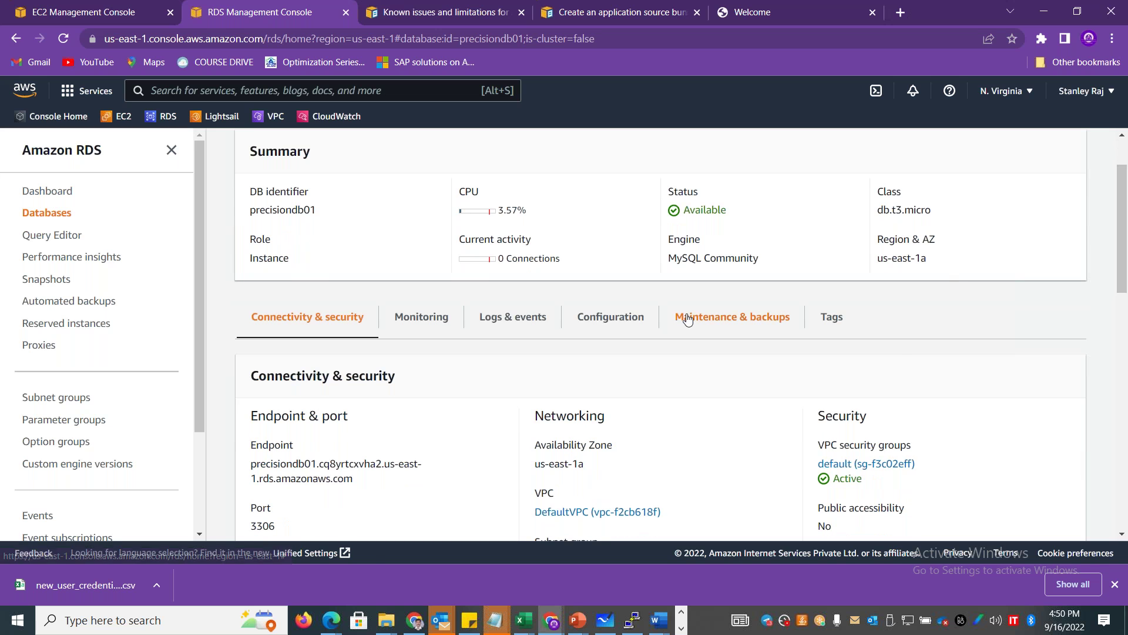
Review precisiondb01's Configuration tab, then go to the EC2 dashboard.
click(608, 318)
drag(1123, 196, 1126, 160)
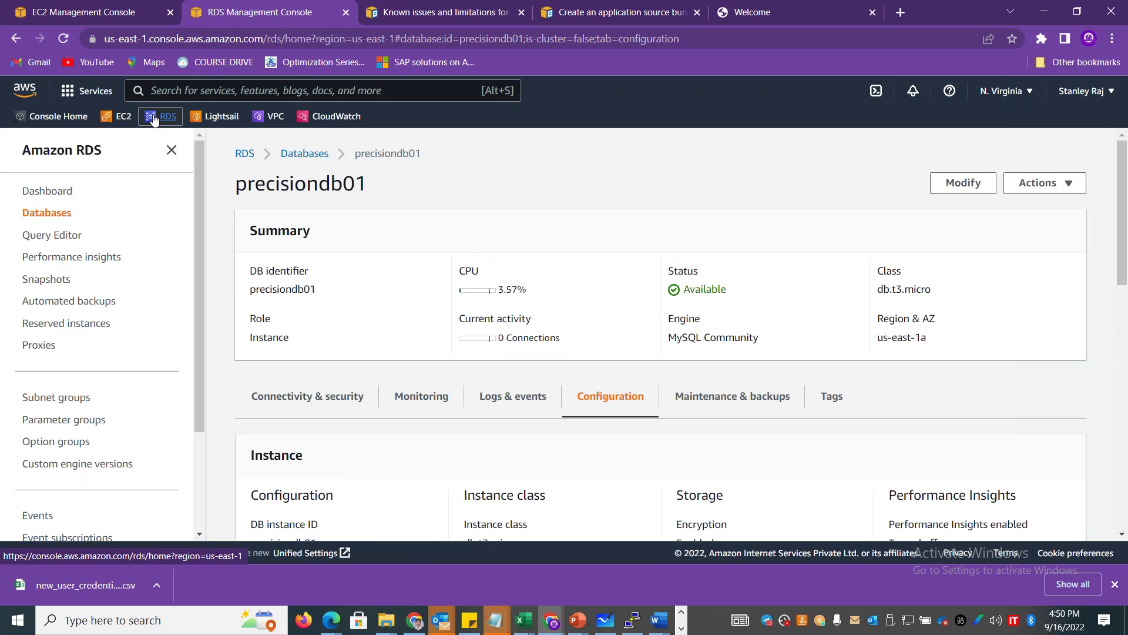
click(123, 118)
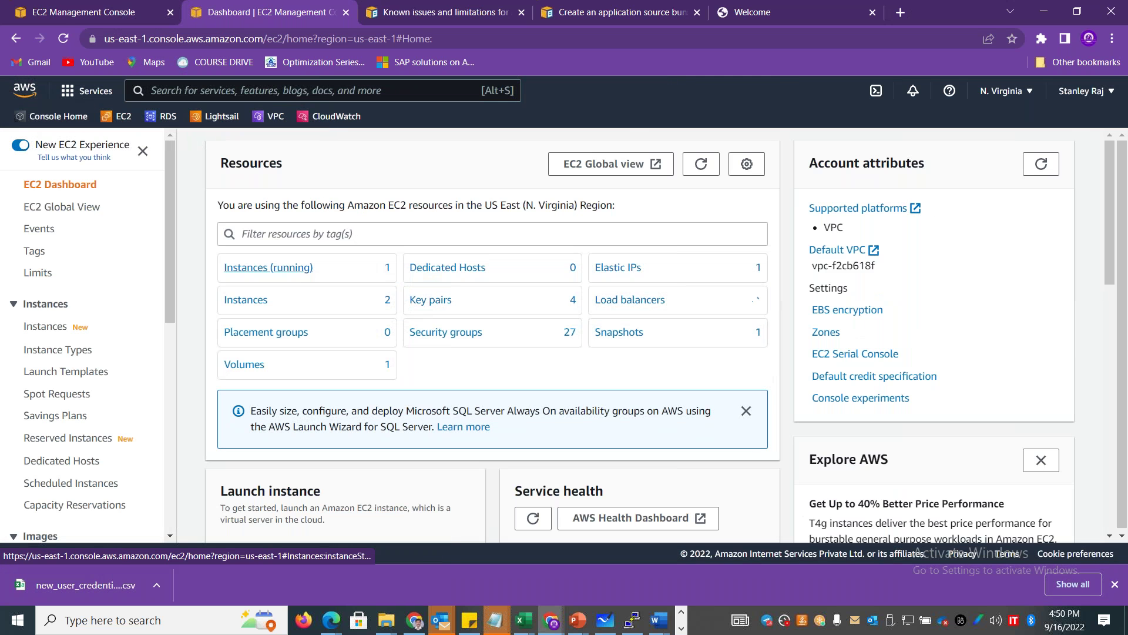
Select the running instance testserver1 and copy its public IPv4 address 3.90.105.103.
click(268, 267)
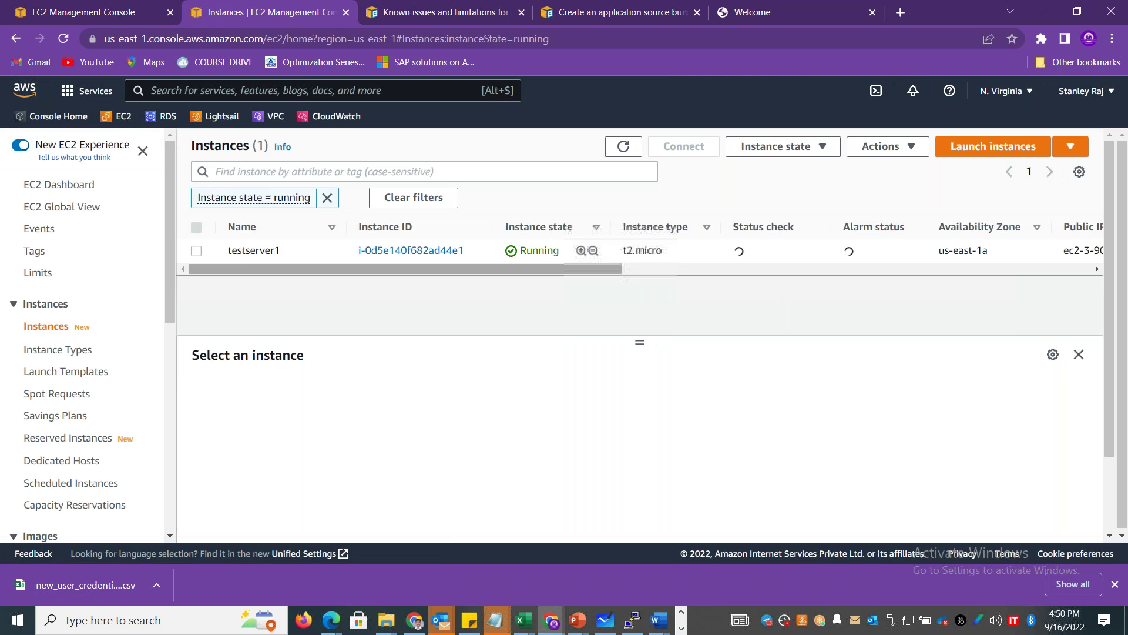
click(197, 252)
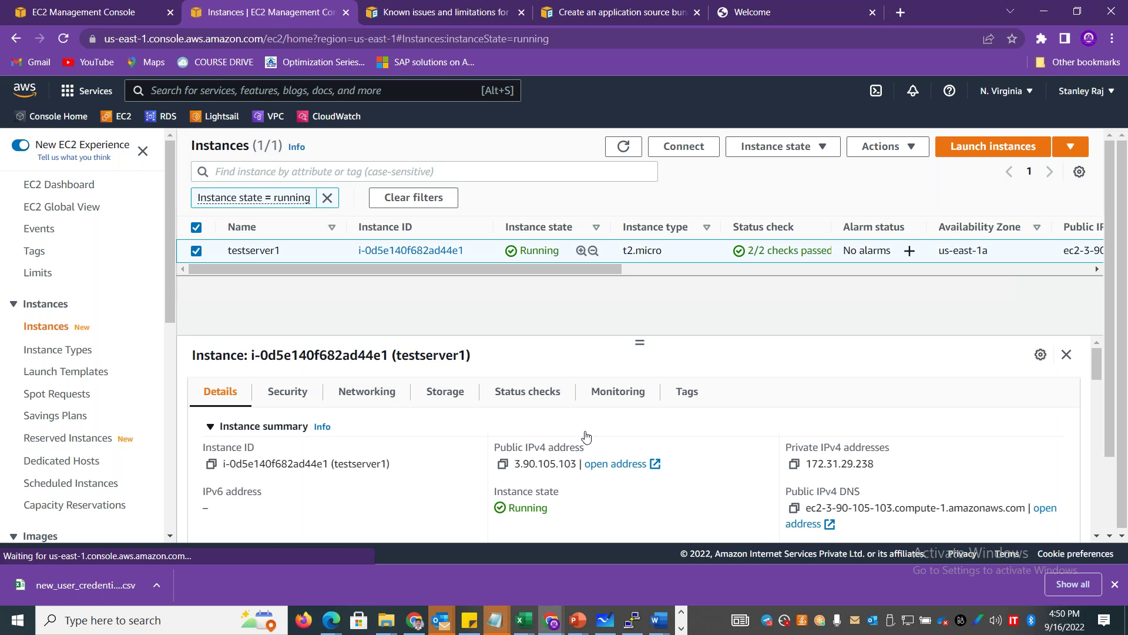
click(502, 463)
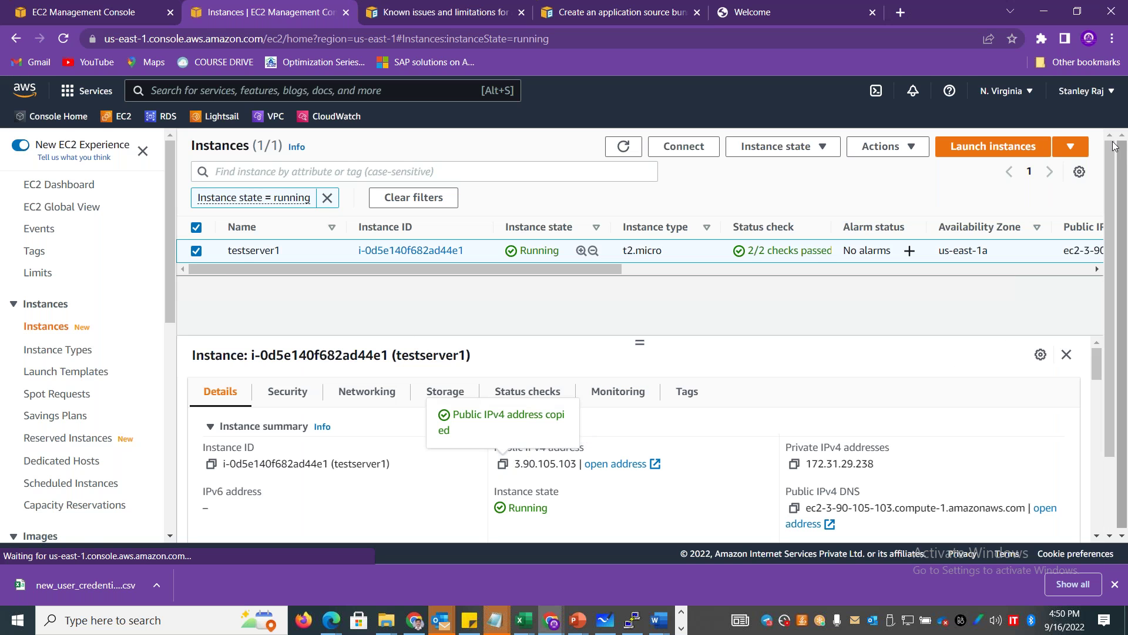
Look through testserver1's instance details and launch PuTTY from Start search.
scroll(1124, 194, down, 1)
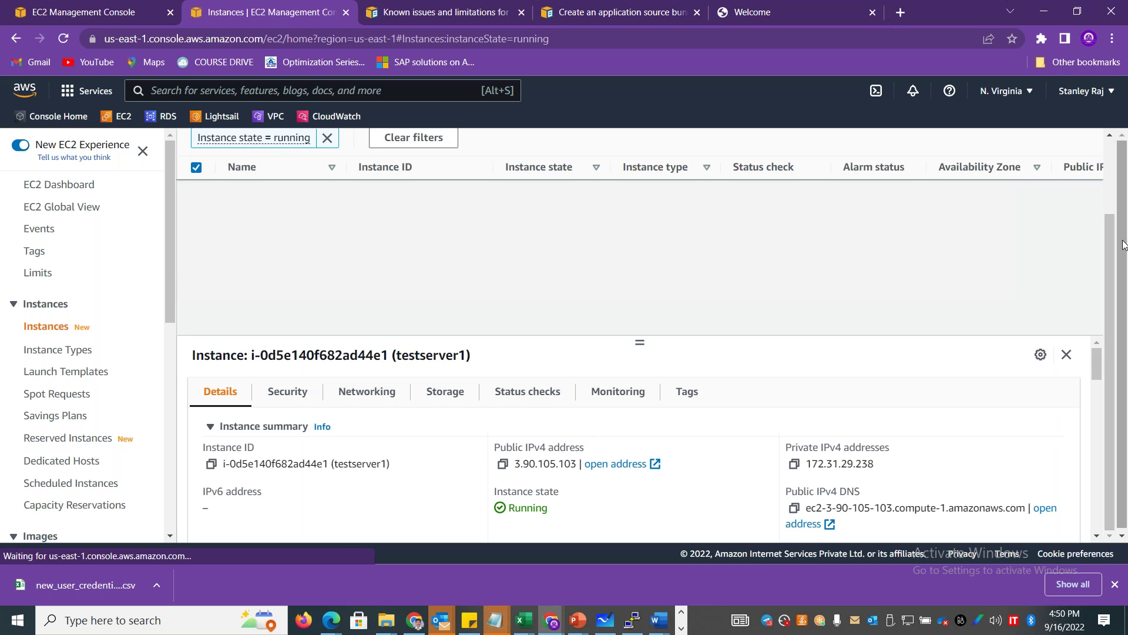
scroll(1124, 244, down, 1)
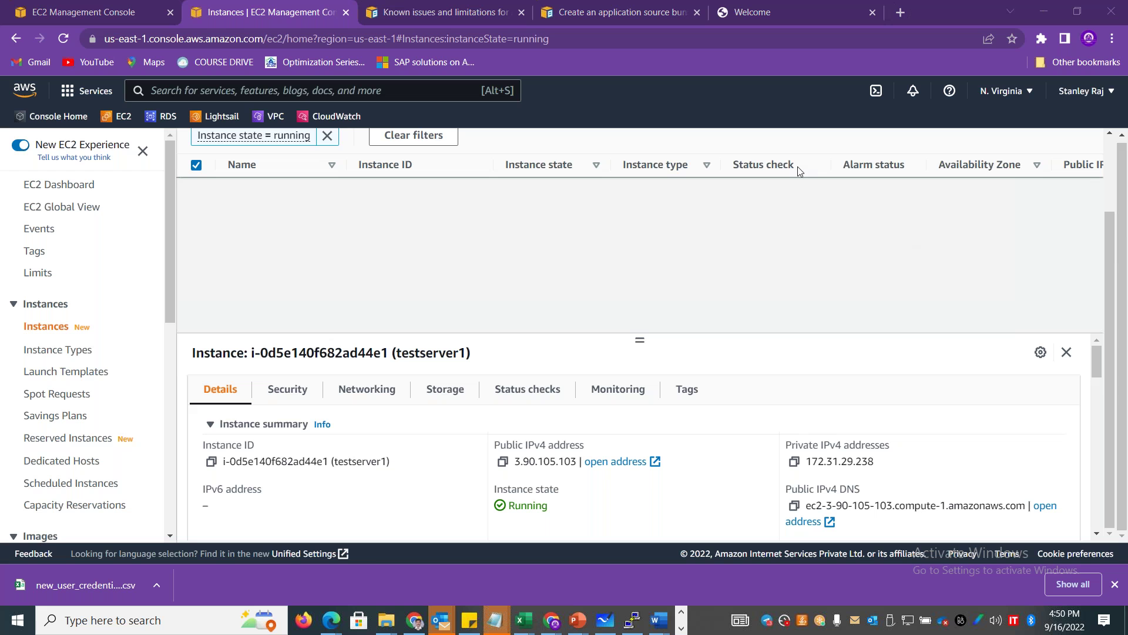
scroll(1098, 388, down, 1)
scroll(1096, 406, down, 5)
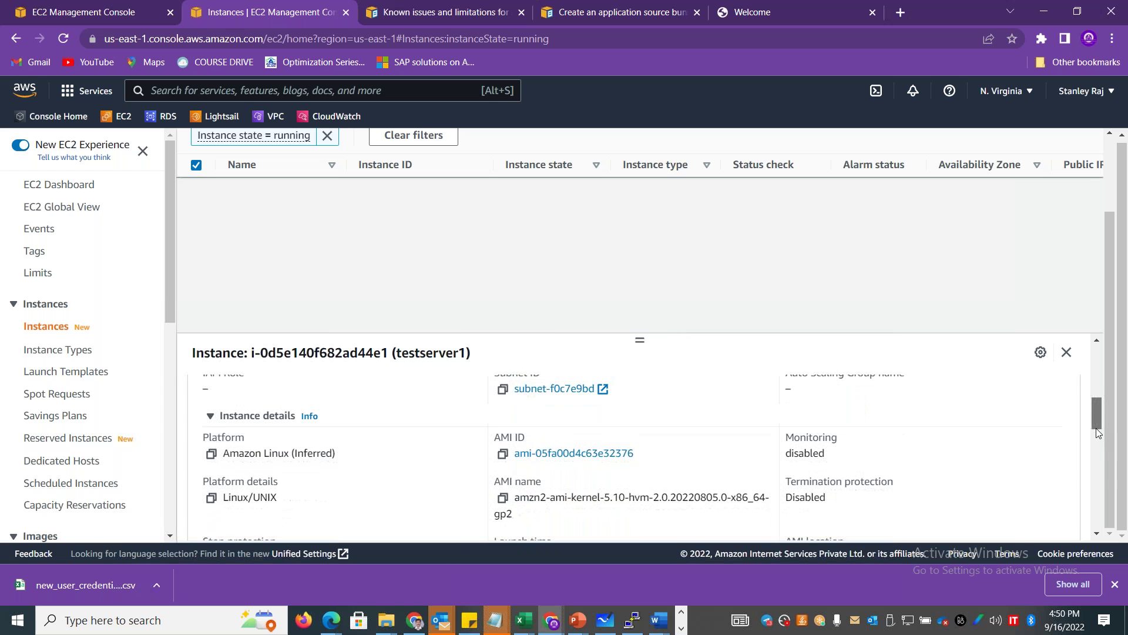
drag(1096, 432, 1095, 450)
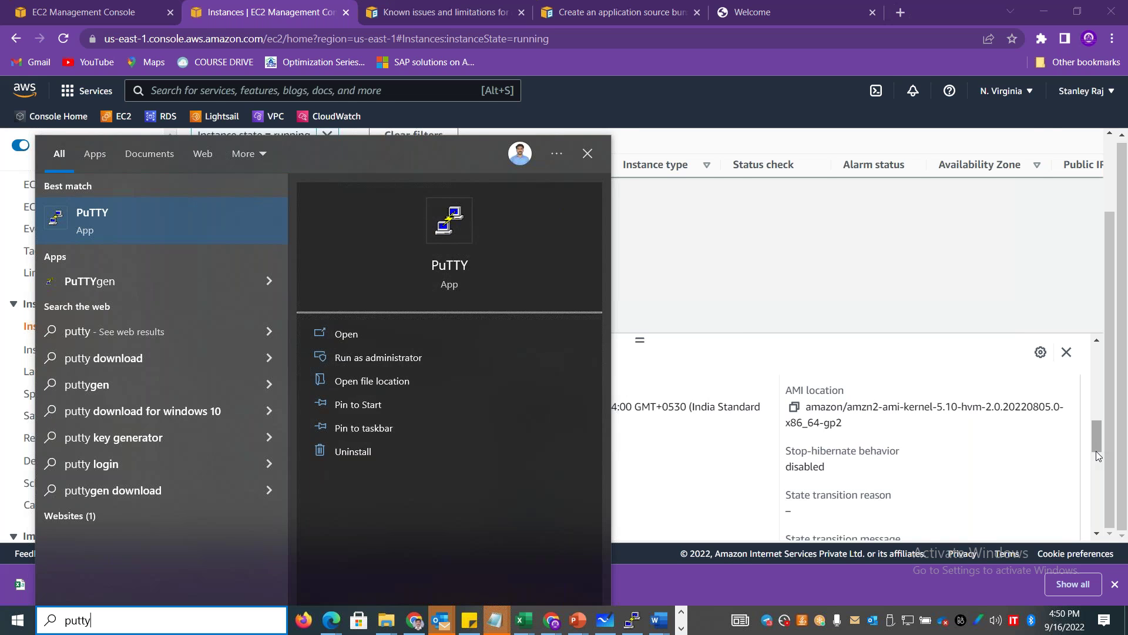
click(1032, 114)
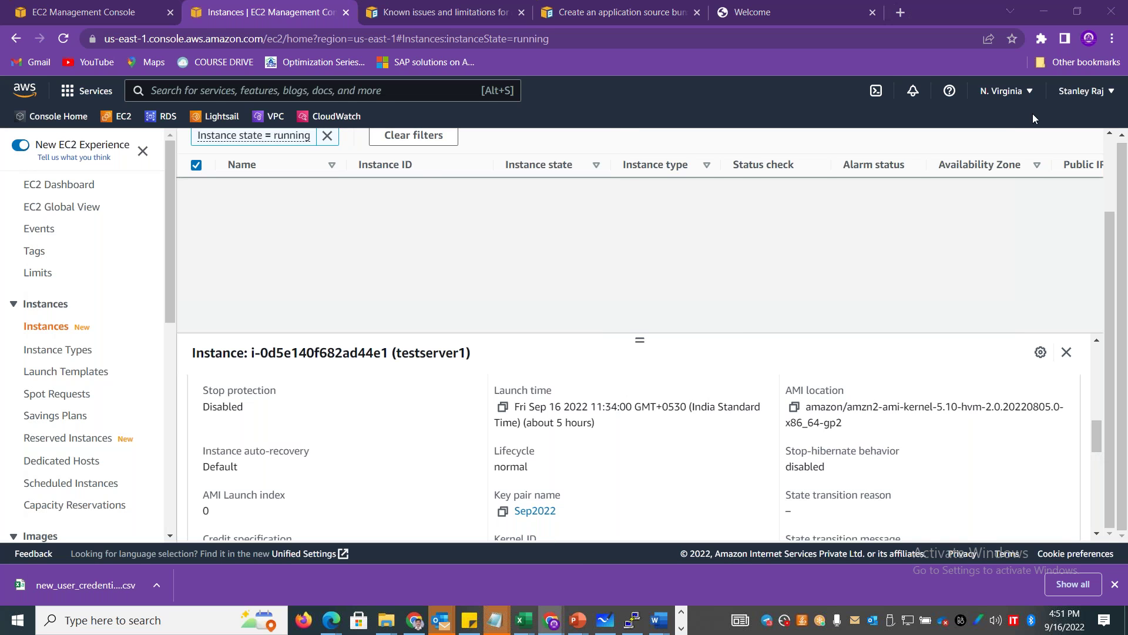
Connect PuTTY to 3.90.105.103 using the Sep2022.ppk private key, accepting the host key.
key(ctrl+v)
double_click(427, 380)
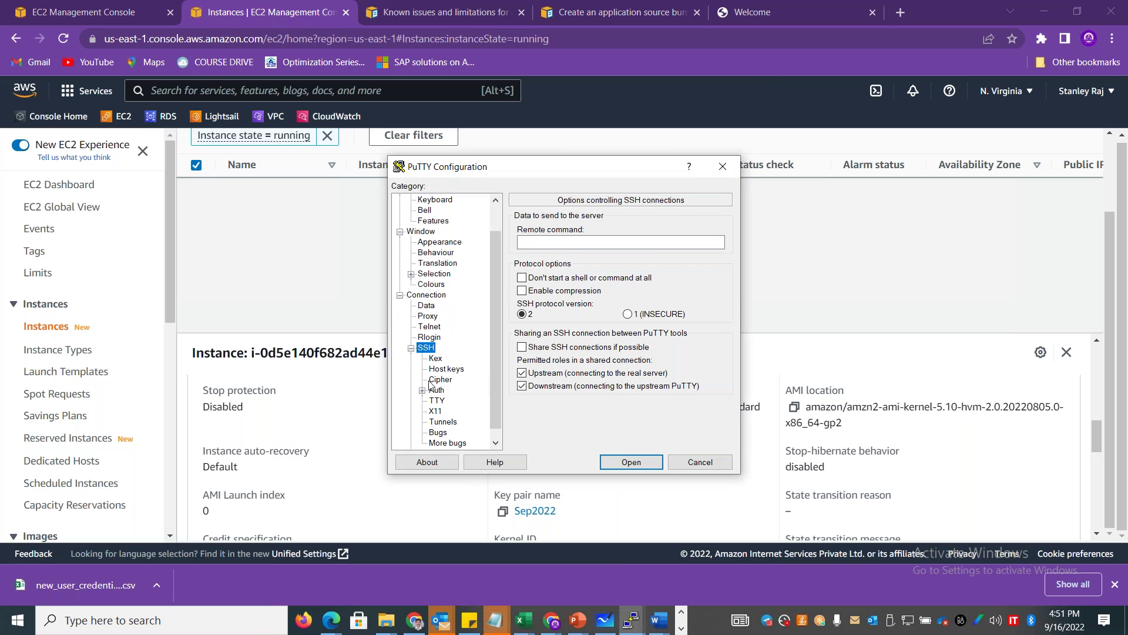
click(439, 391)
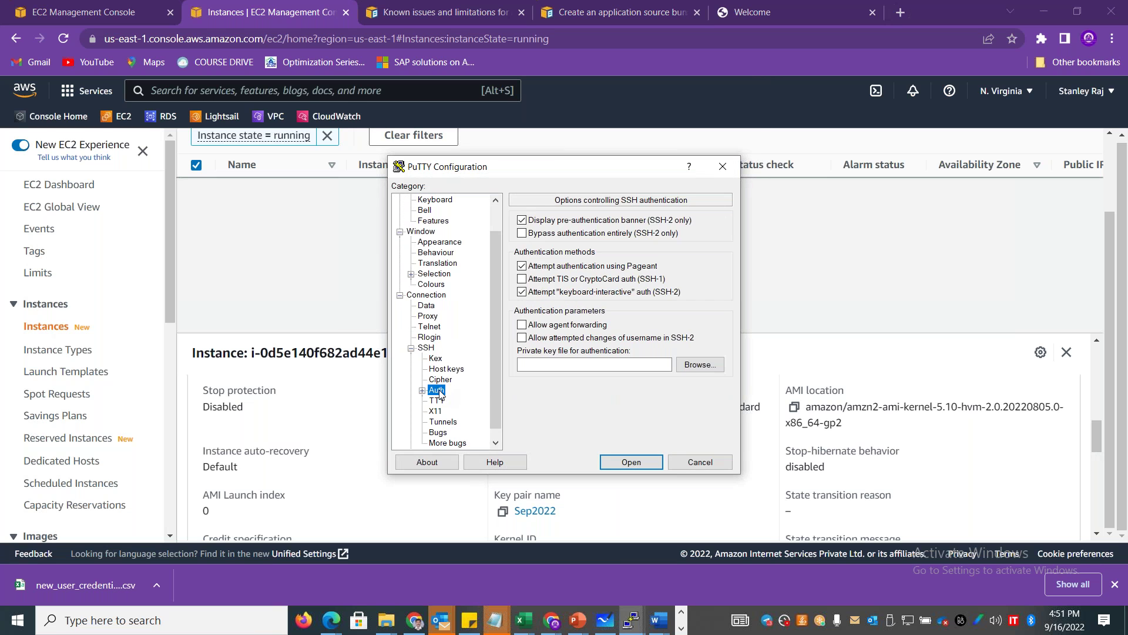
click(708, 365)
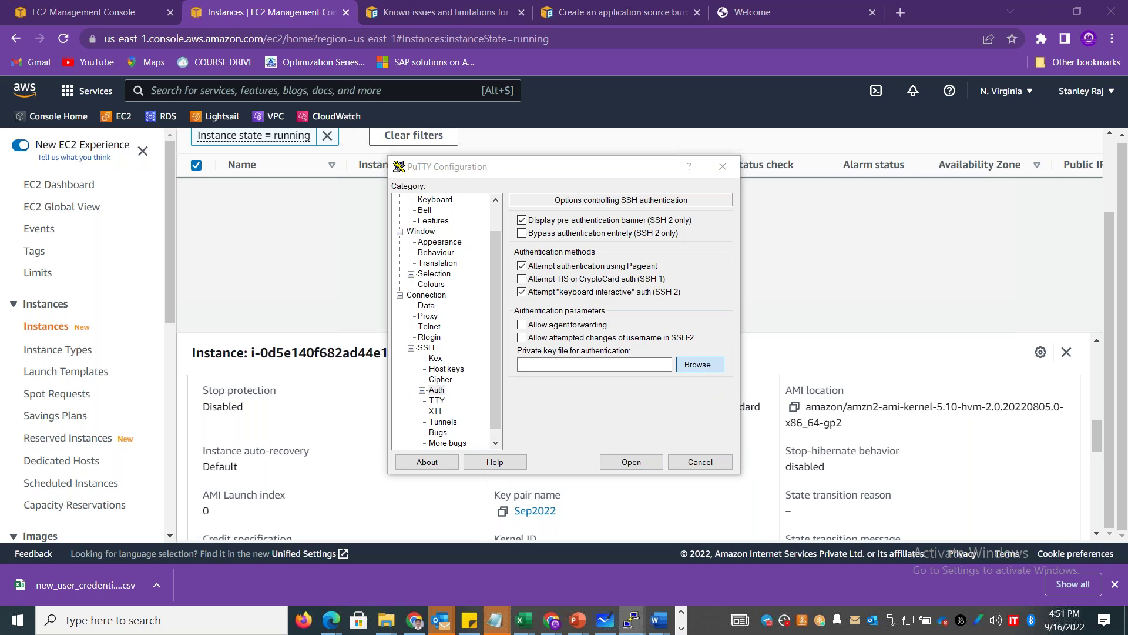
click(772, 323)
double_click(772, 323)
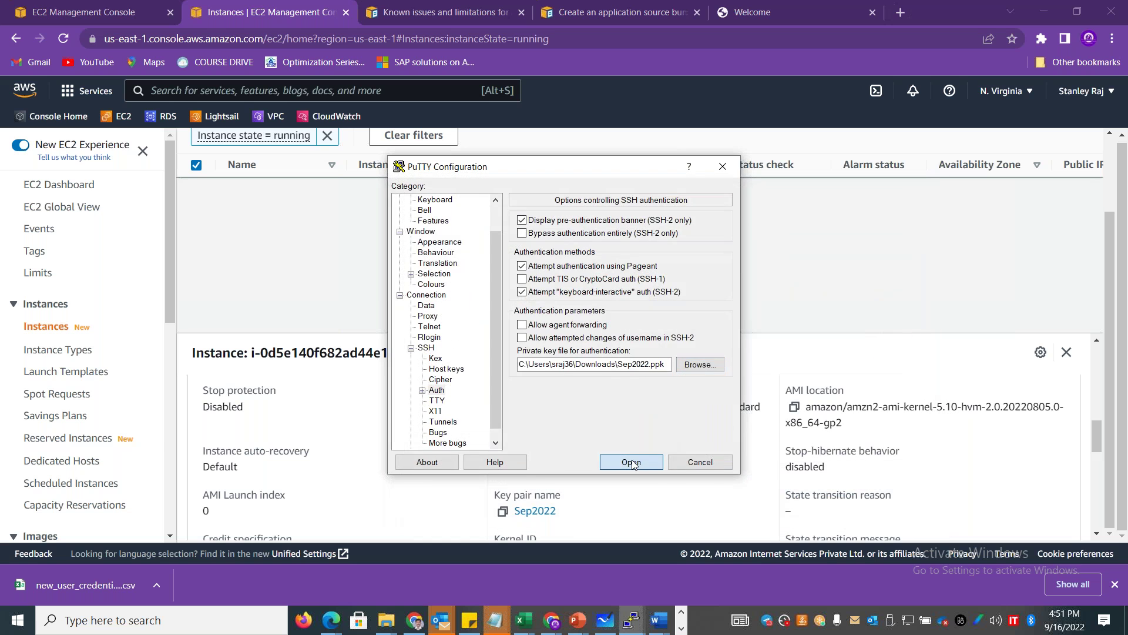
click(632, 462)
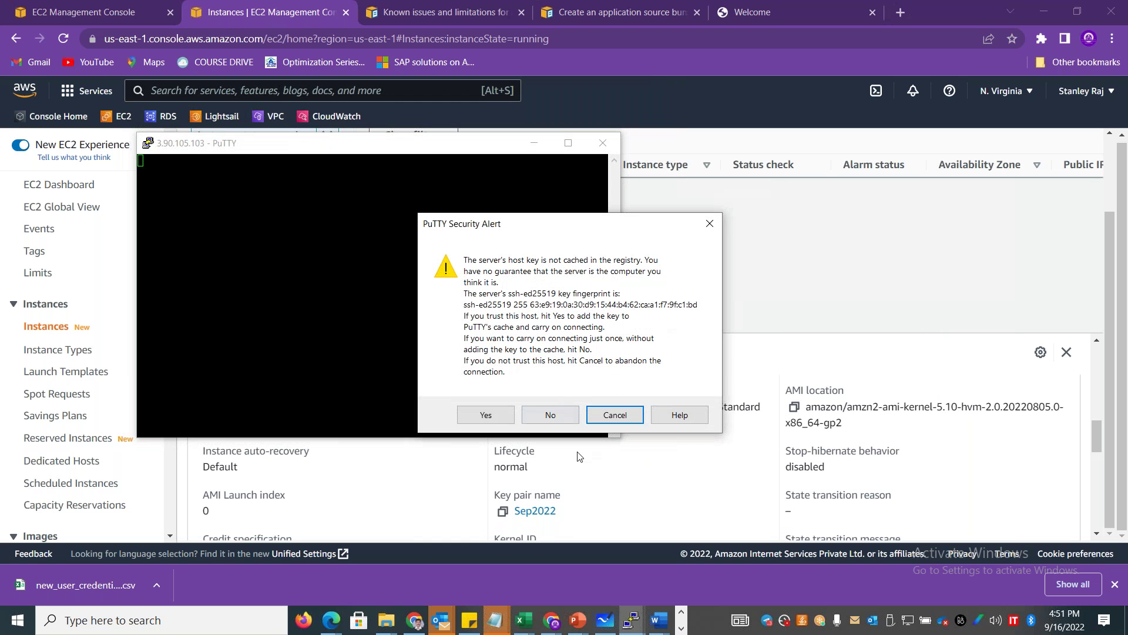
click(488, 411)
Log in as ec2-user and switch to a root shell with sudo -i.
text(ec2-user)
key(Return)
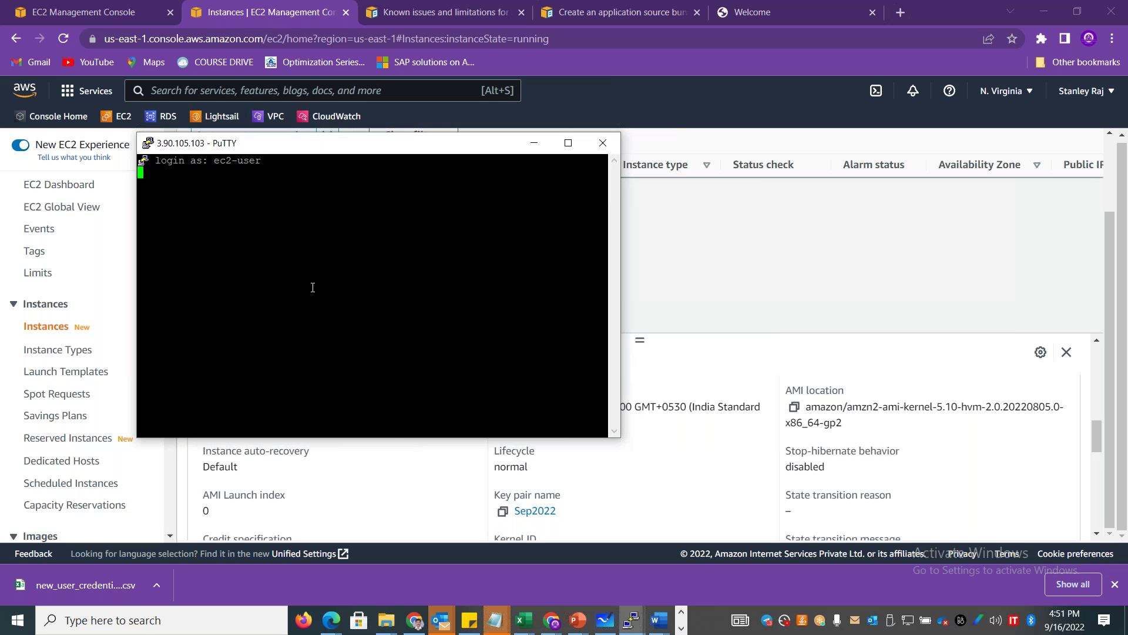
text(su)
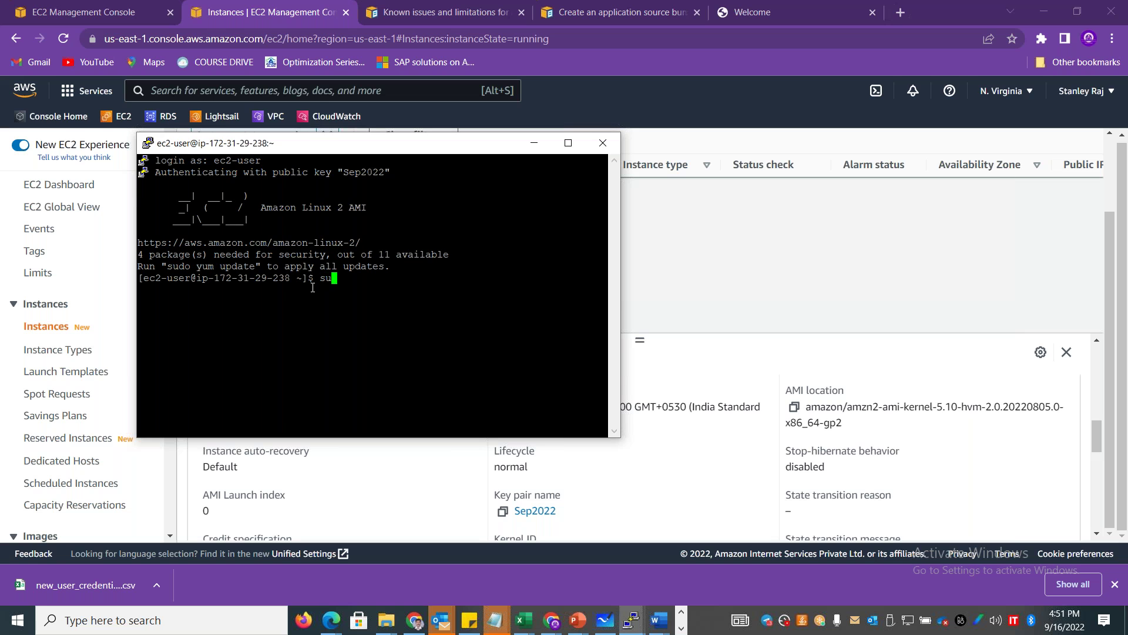
text(do -i)
key(Return)
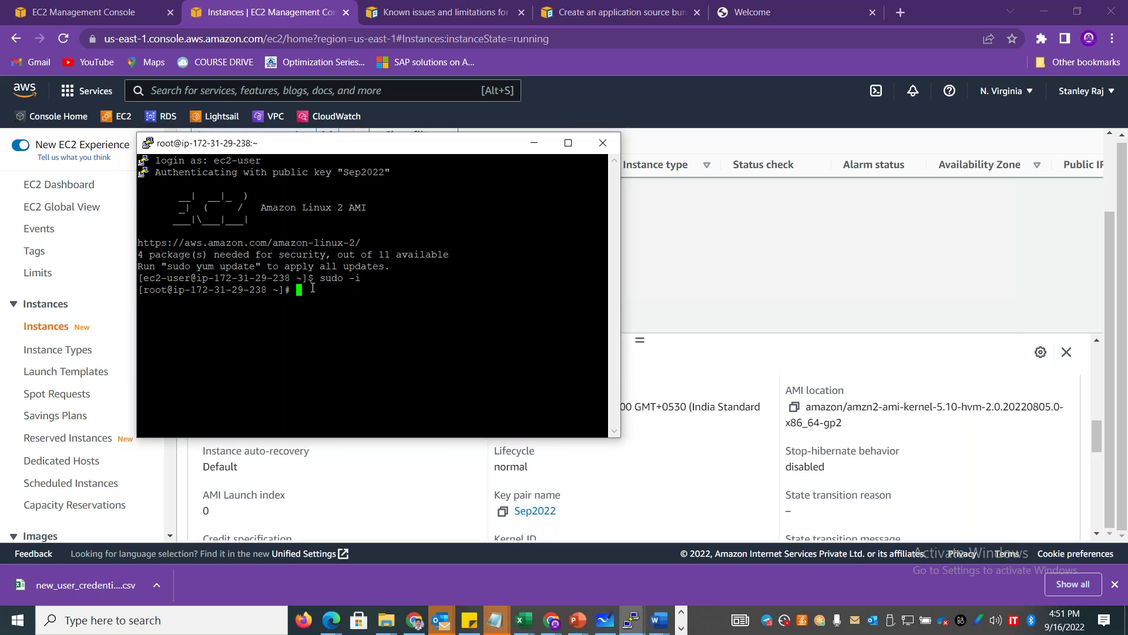
Run yum install with the quoted mysql* pattern and confirm with y.
text(yum install mysql*)
key(Left)
key(Left)
key(Left)
key(Left)
key(Left)
key(Left)
text(")
key(End)
text(")
key(Return)
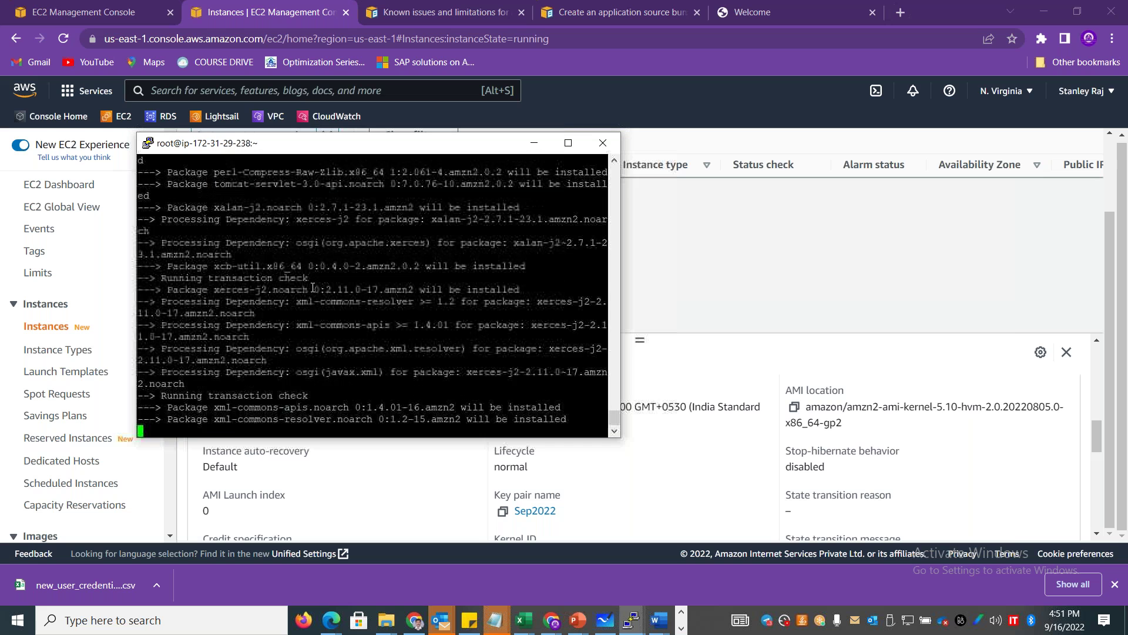
text(y)
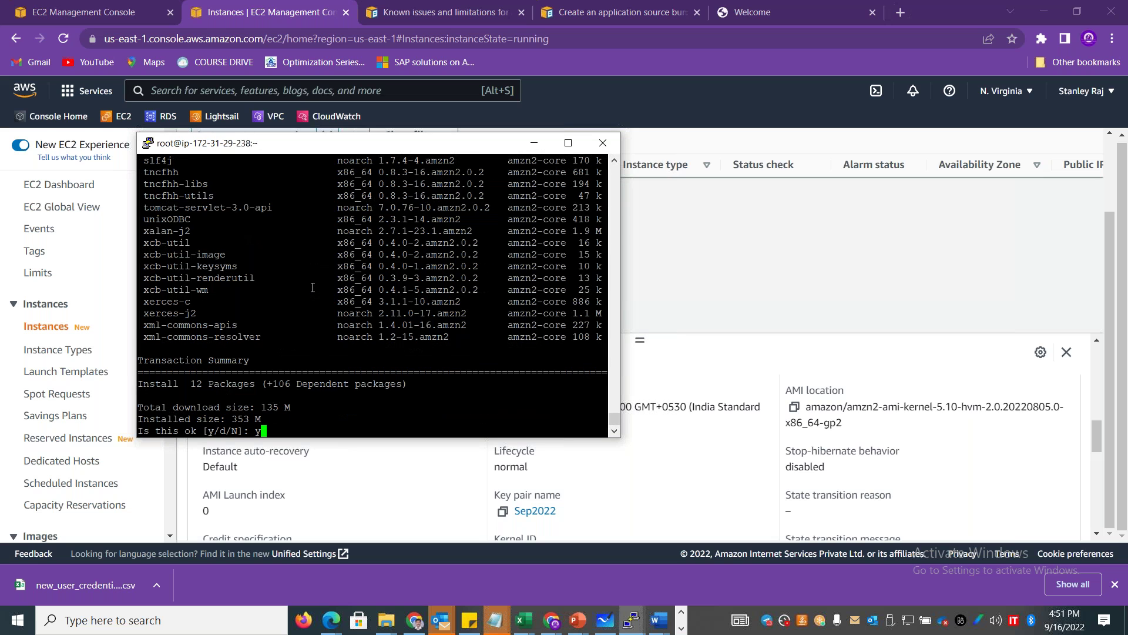
key(Return)
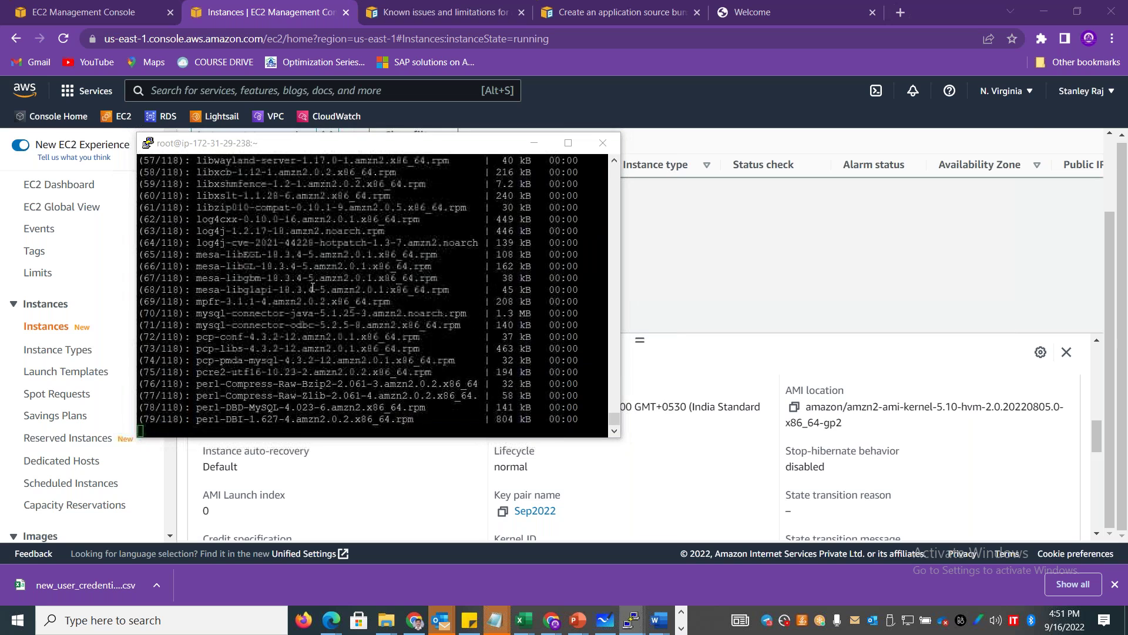
key(alt+Tab)
key(alt+Tab)
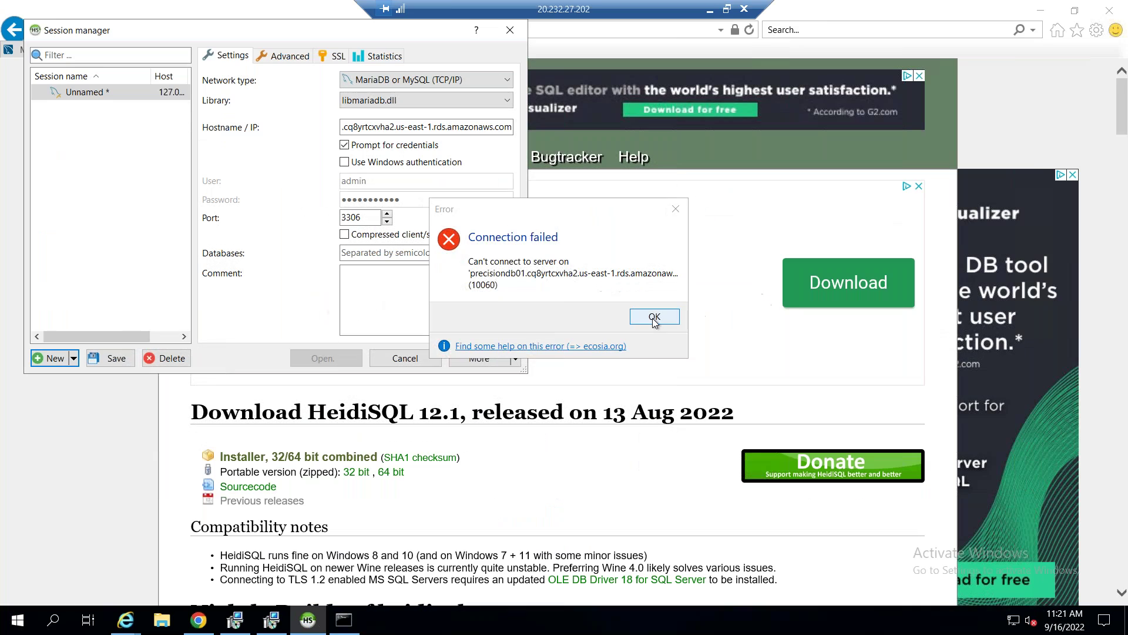
Dismiss the error, set the session database to precisiondb01, and retry the login.
click(650, 315)
click(398, 253)
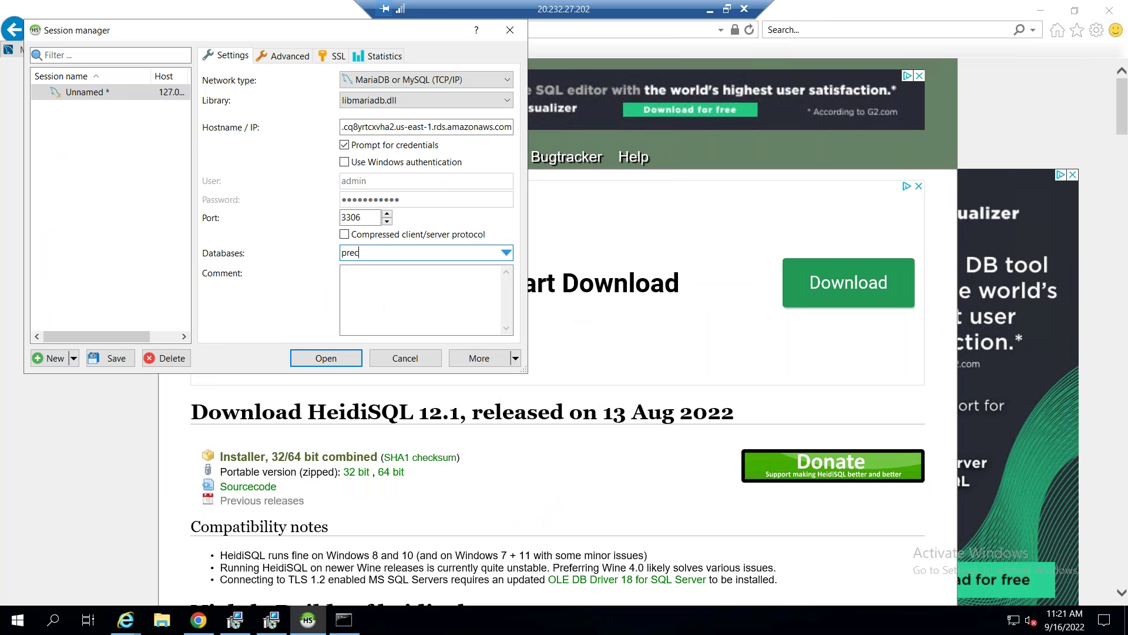
text(precisiondb01)
click(320, 360)
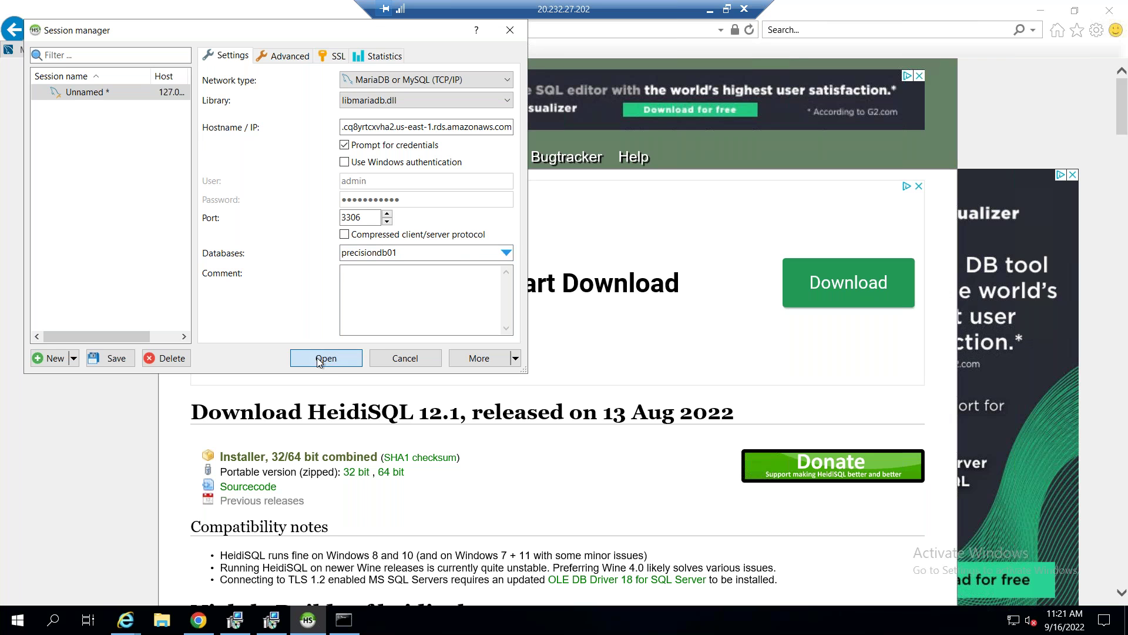
click(625, 363)
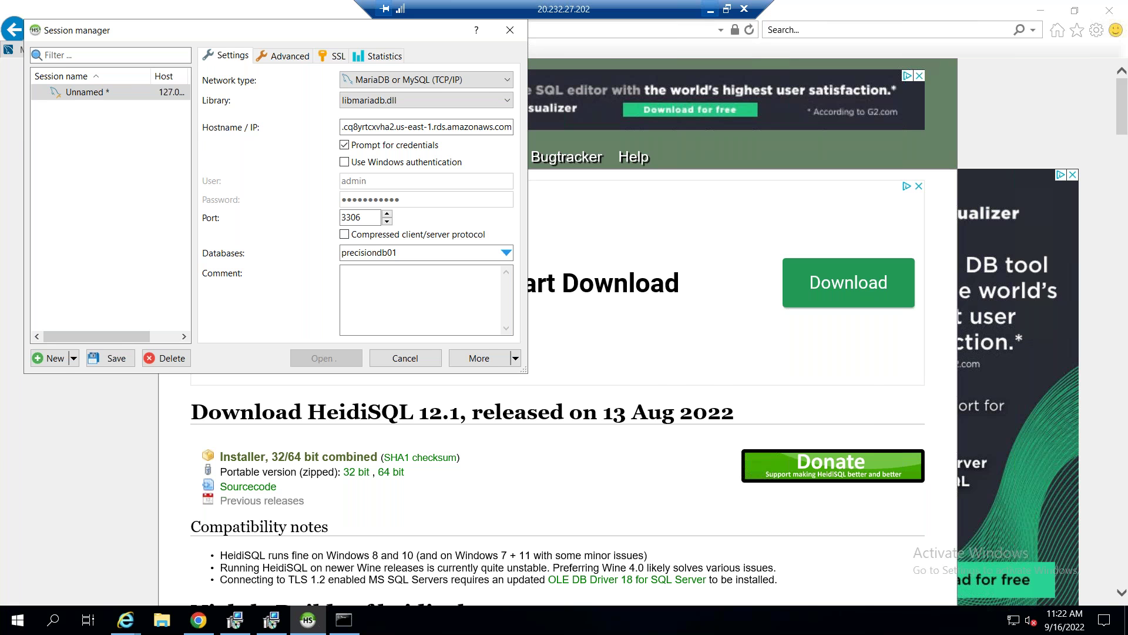
click(710, 8)
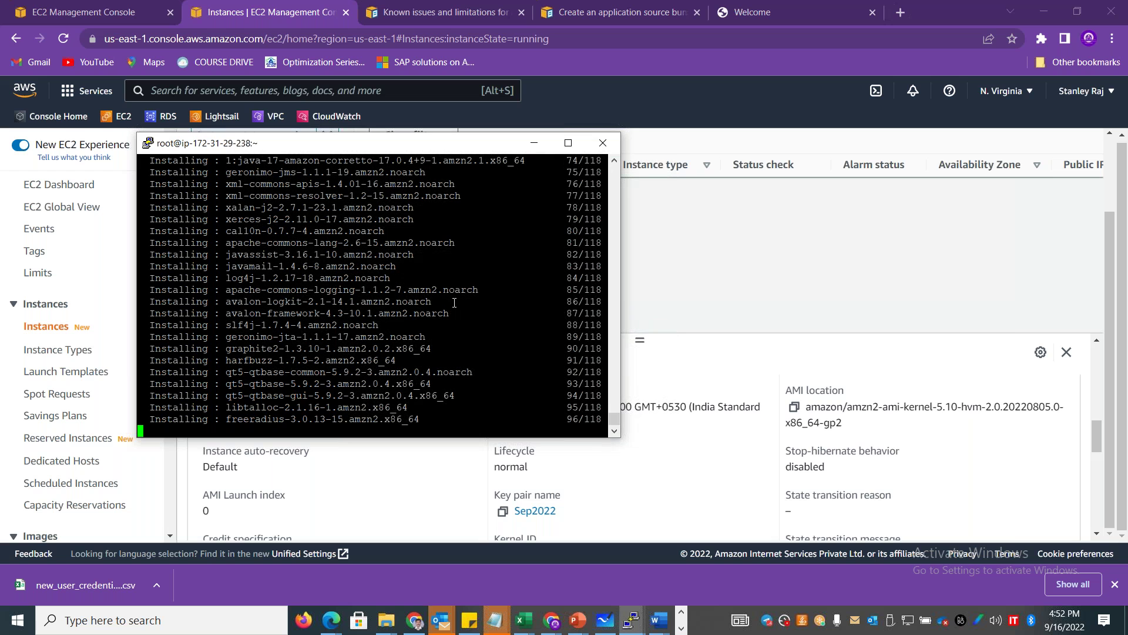
key(alt+Tab)
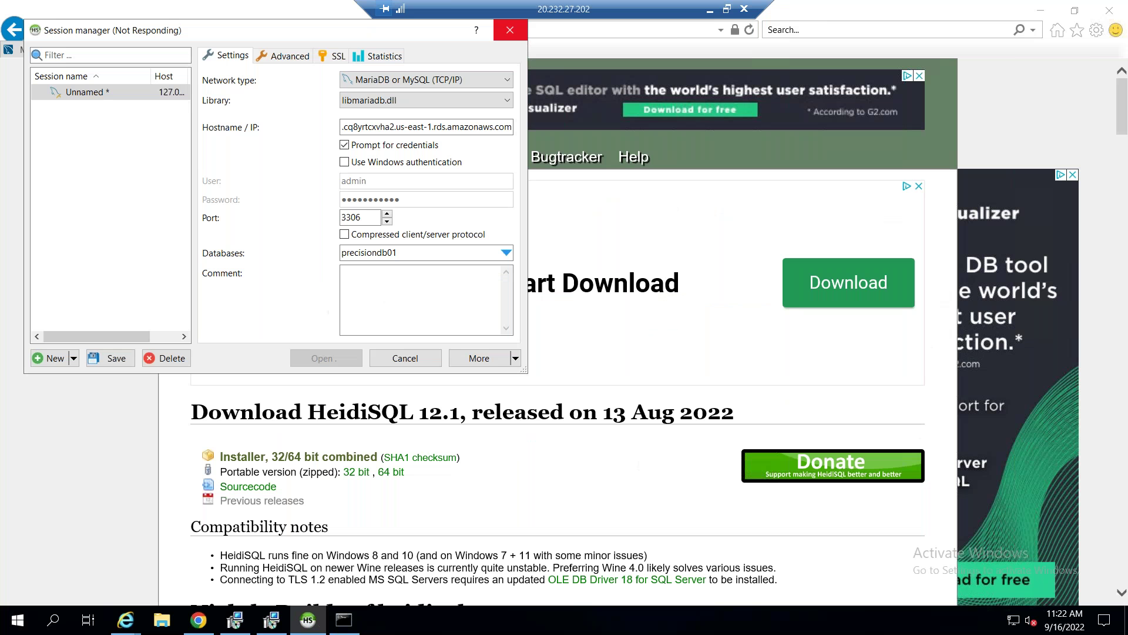
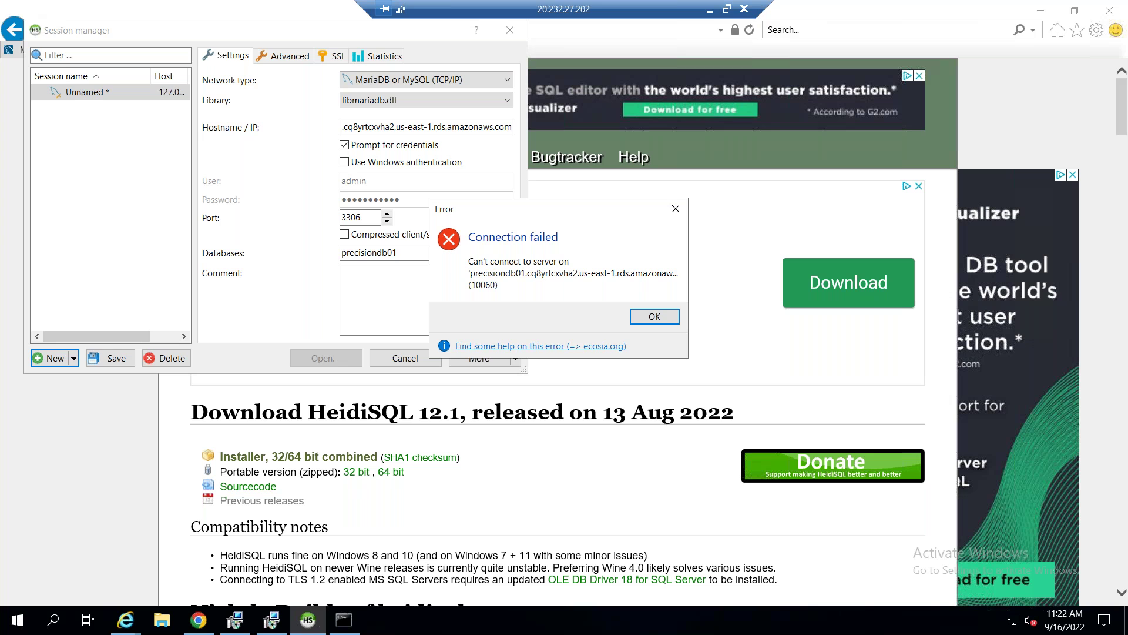
Dismiss HeidiSQL's connection-failed error, check the hostname, and minimize the Remote Desktop window.
click(650, 316)
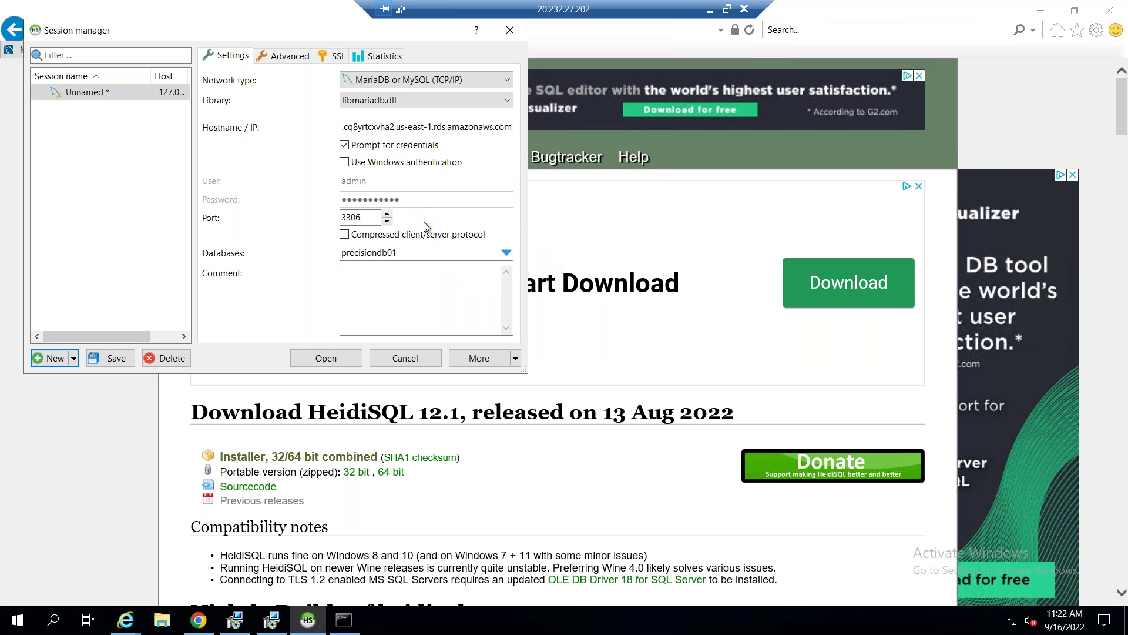
click(375, 126)
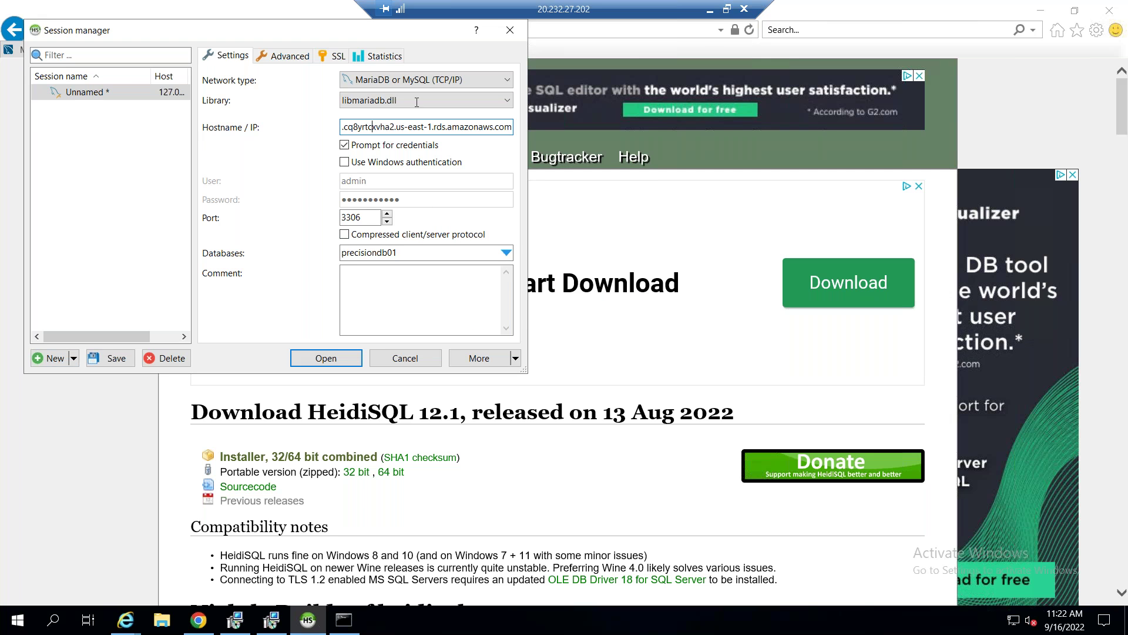
click(710, 10)
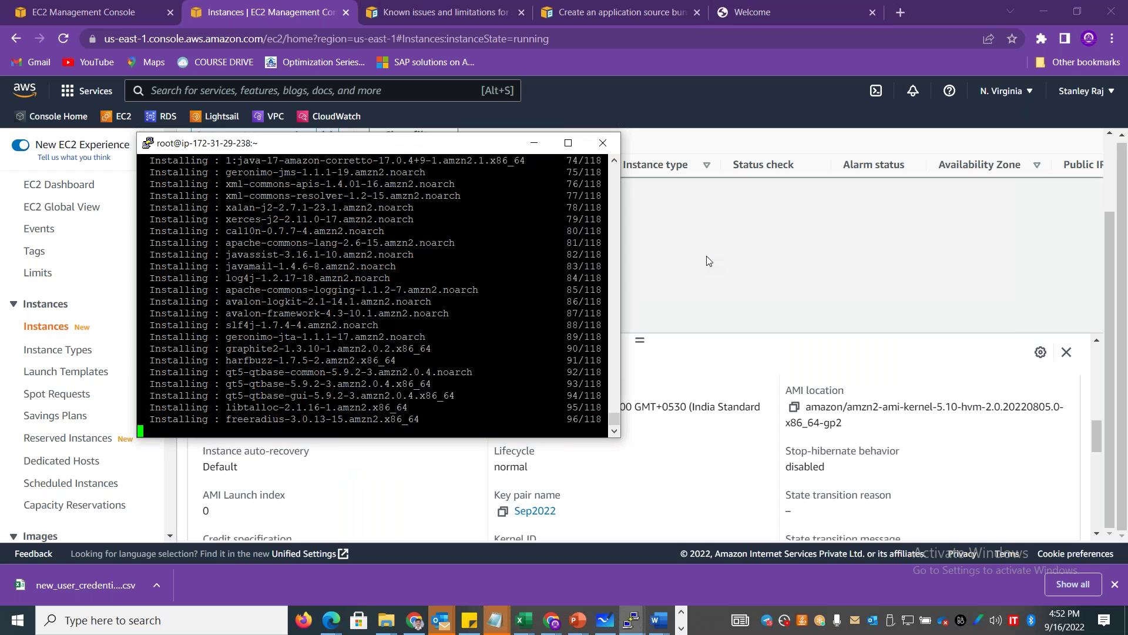
Open the RDS dashboard from the console's service search in the first tab.
click(468, 93)
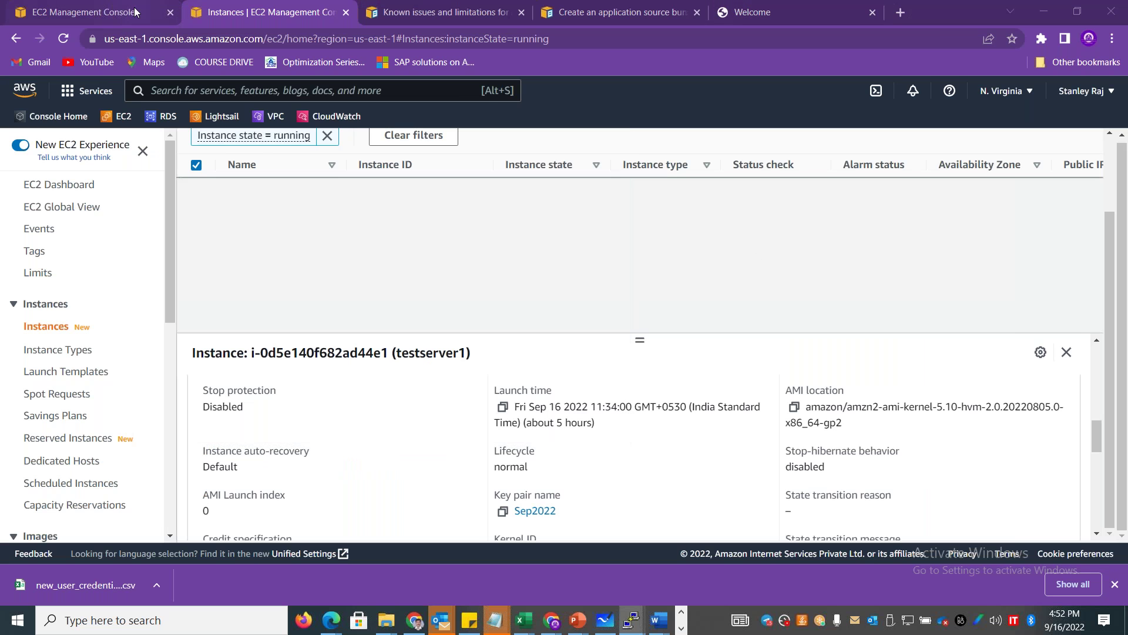
click(89, 12)
click(225, 93)
text(RDS)
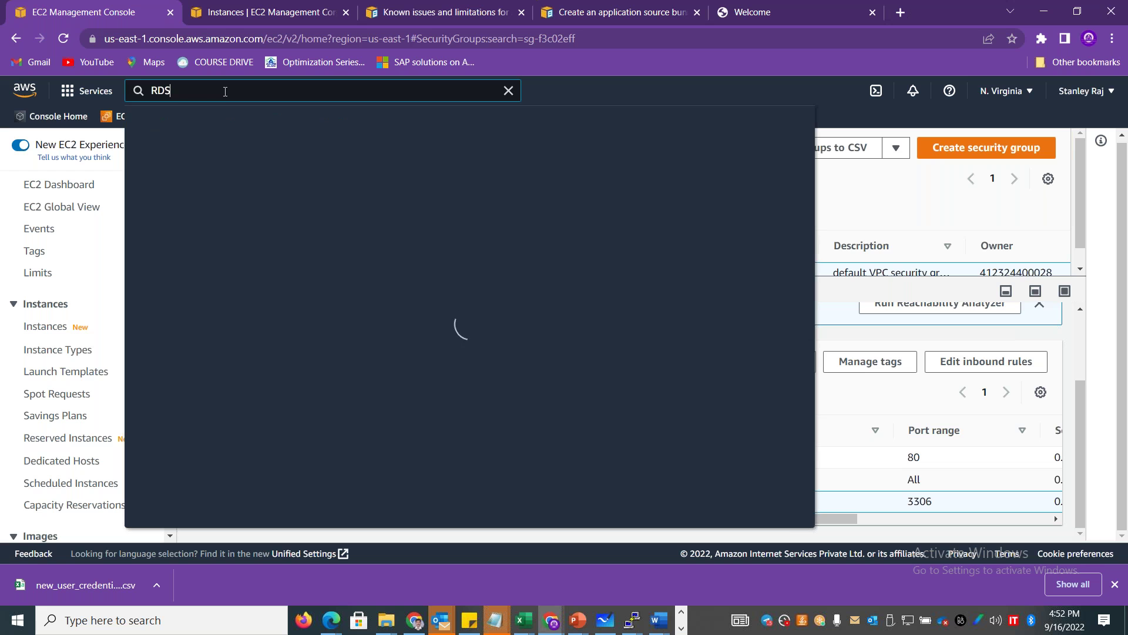
click(362, 203)
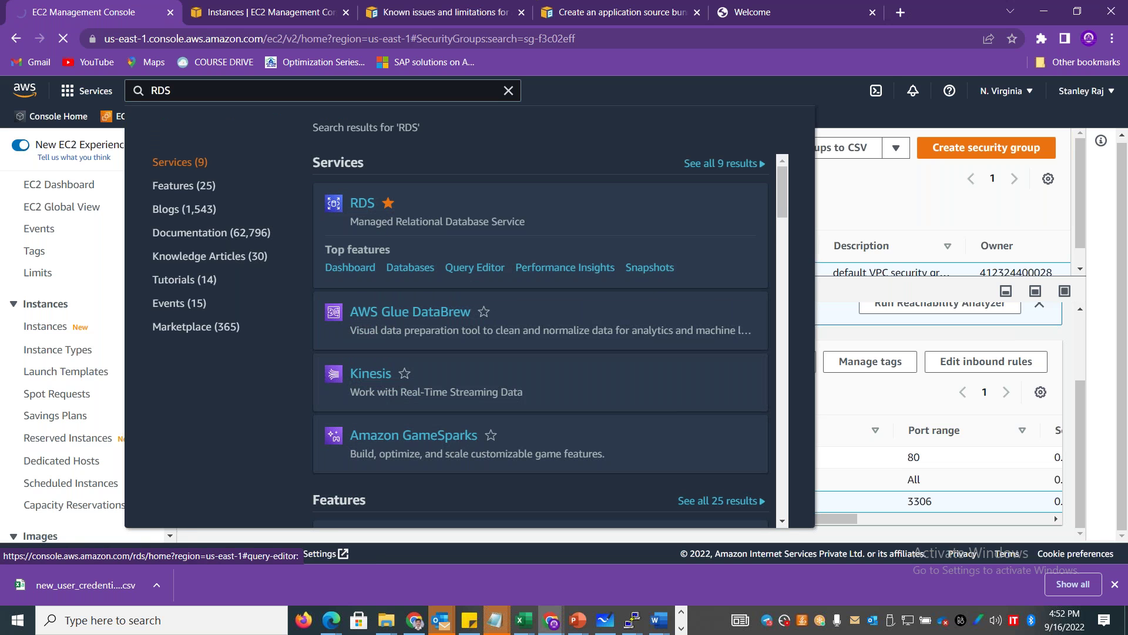
mouse_move(462, 203)
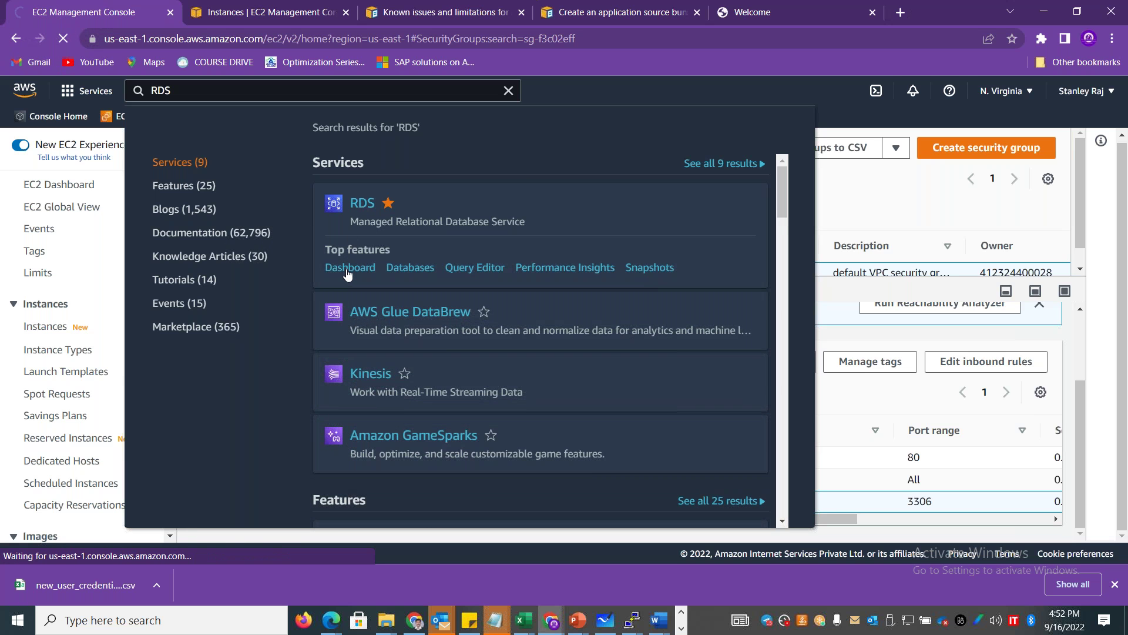
In the PuTTY terminal, try 'mysql /?' and 'mysql --help', finding mysql is not installed.
key(alt+Tab)
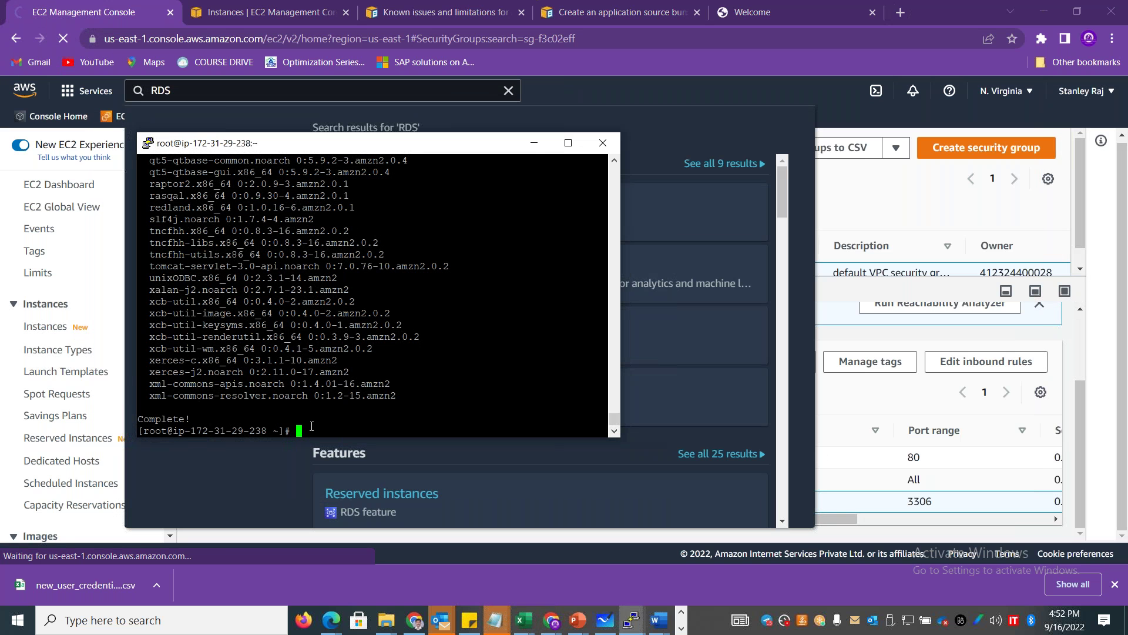
text(mysql )
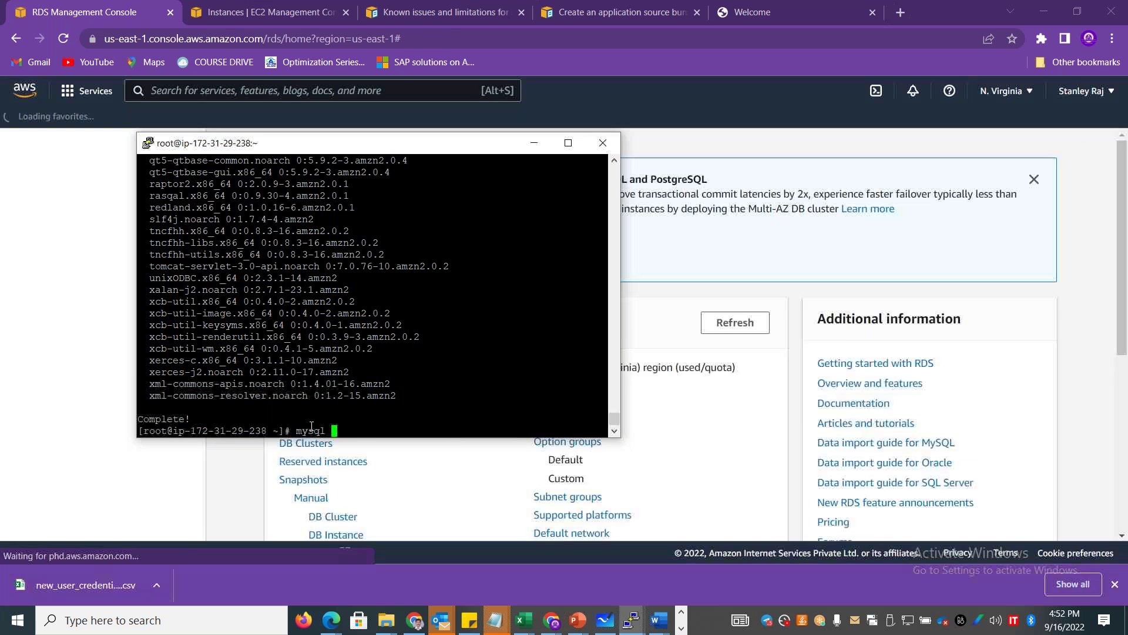
text(/?)
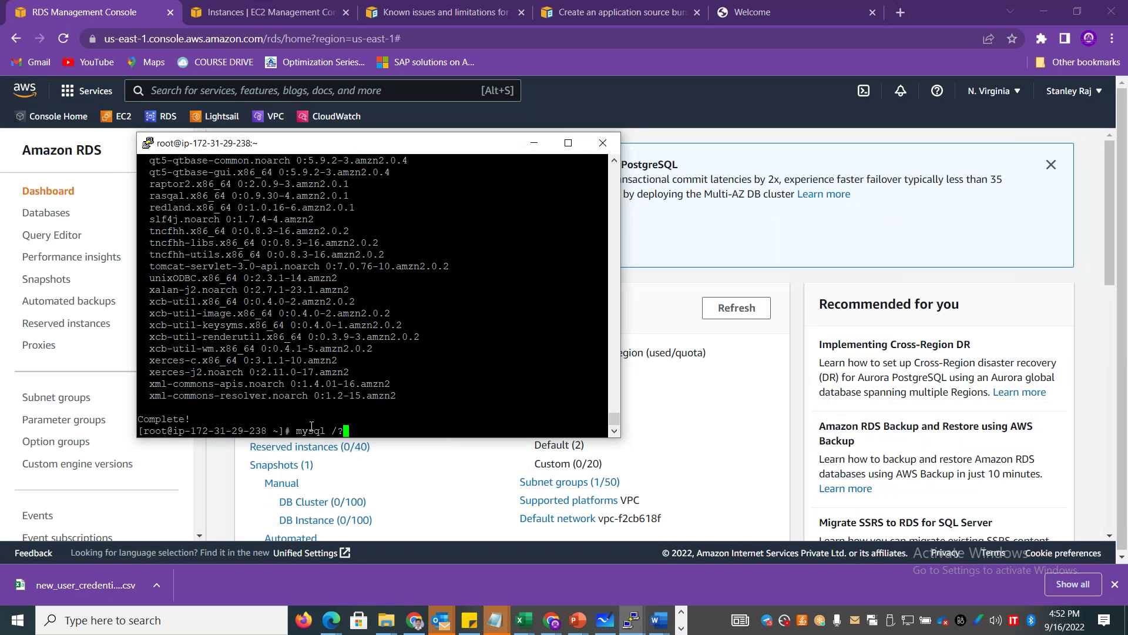
key(Return)
text(mysql )
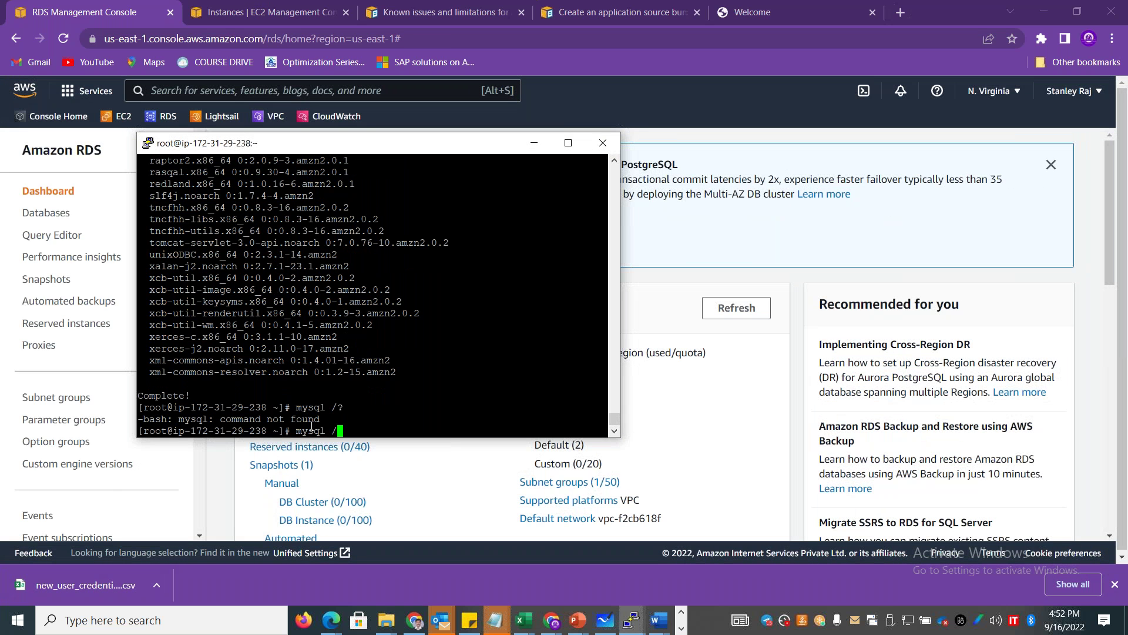
text(--help)
key(Return)
text(my)
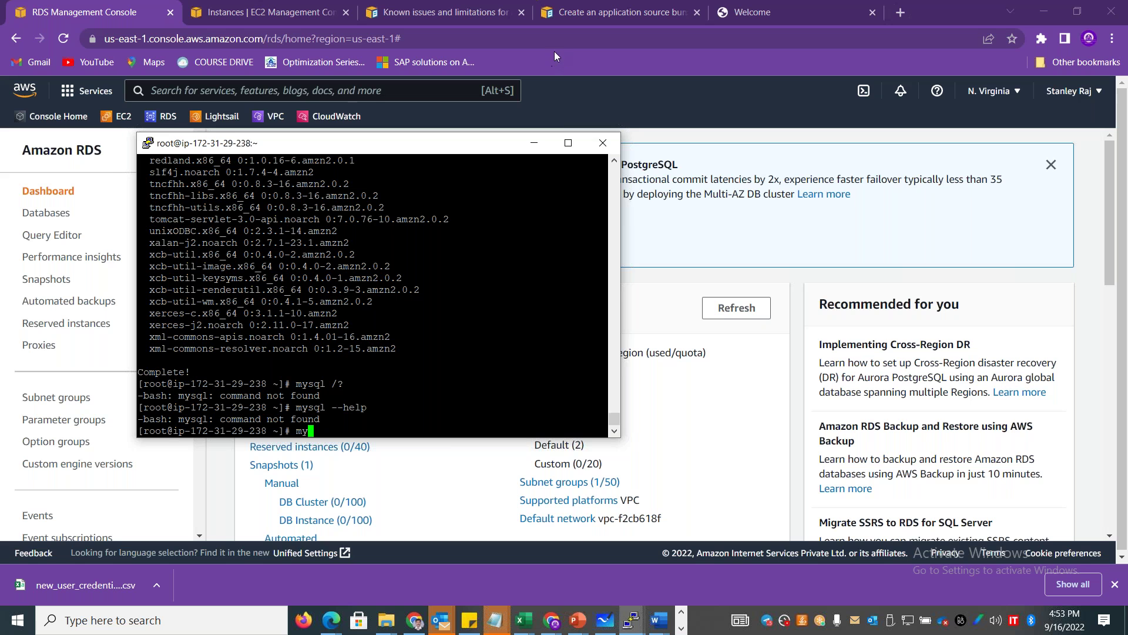
click(925, 319)
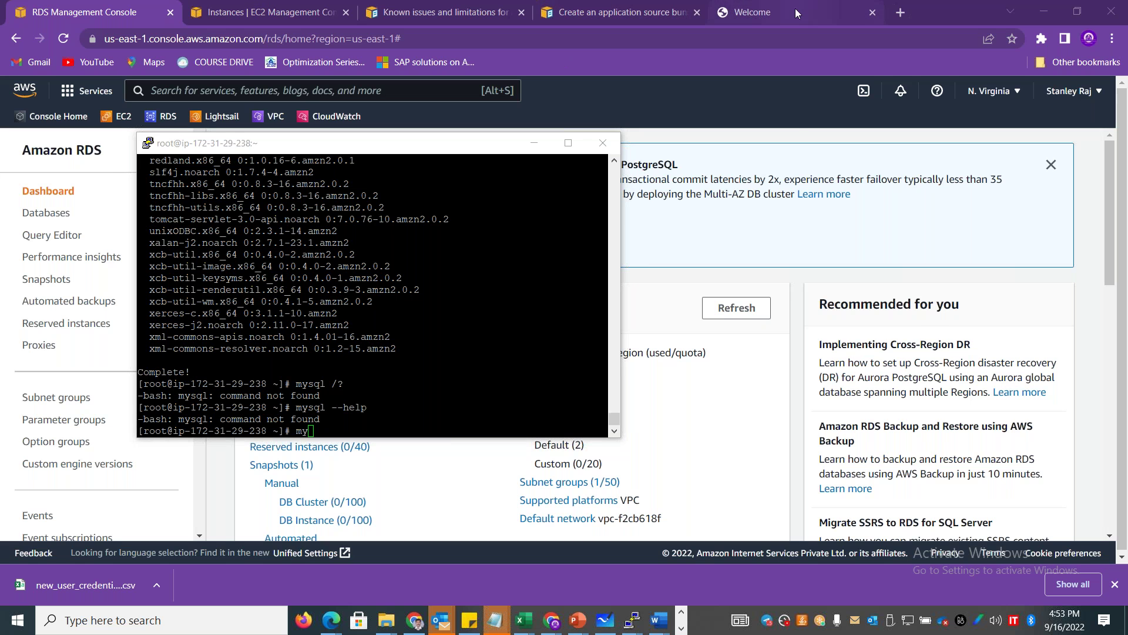
Search the web for 'mysql command for amazon linux' from the Welcome tab.
click(796, 8)
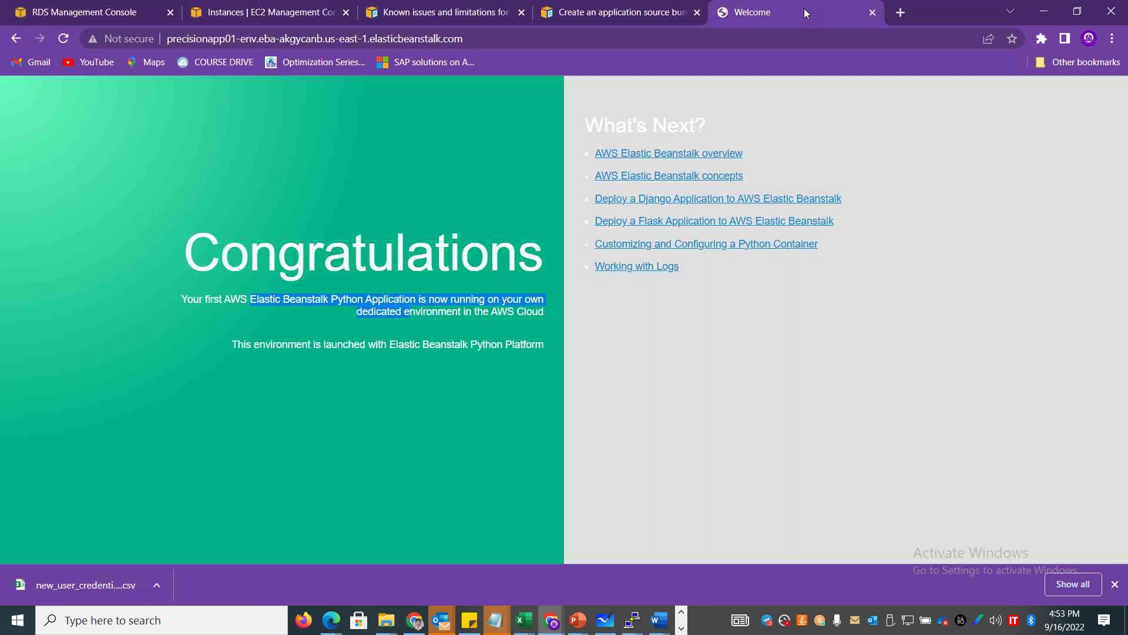
click(545, 39)
text(mysql )
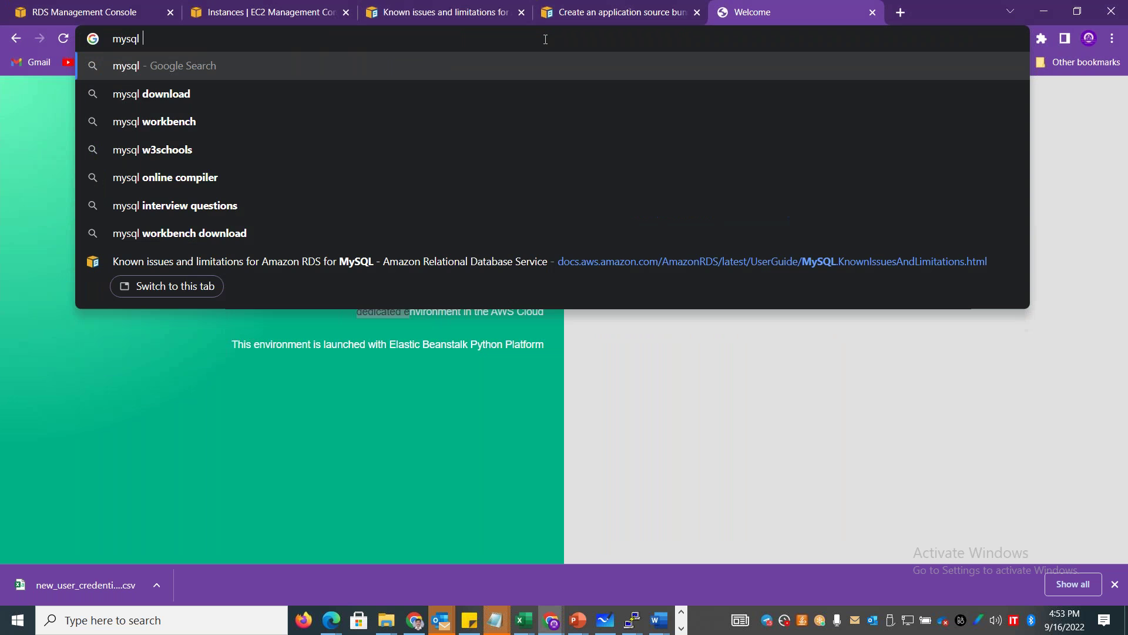
text(command for amazon linux)
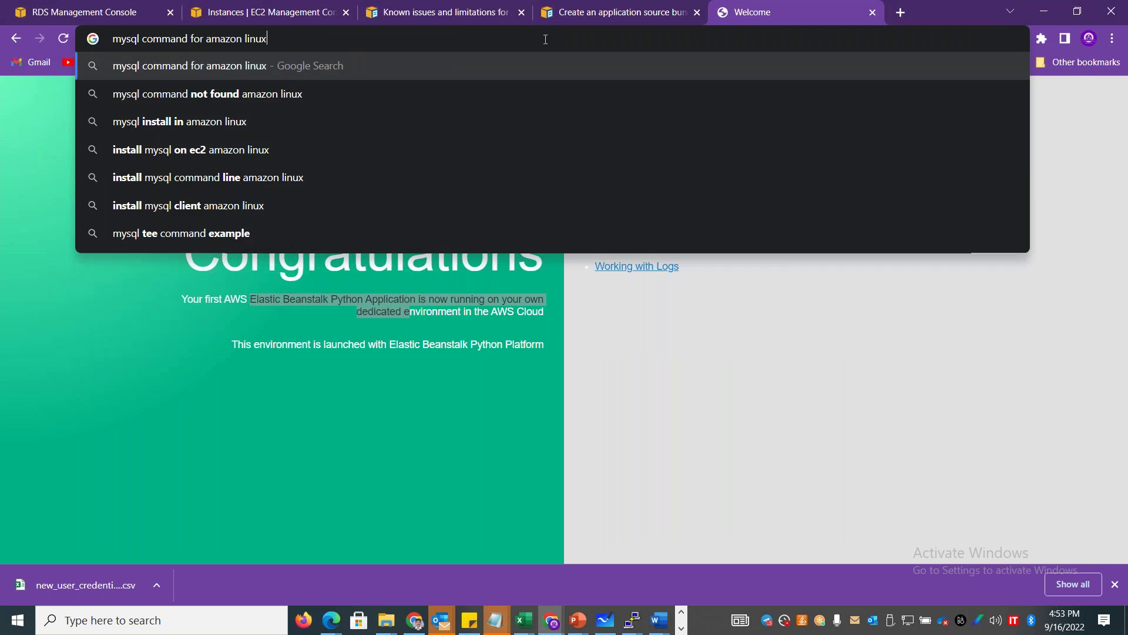
key(Return)
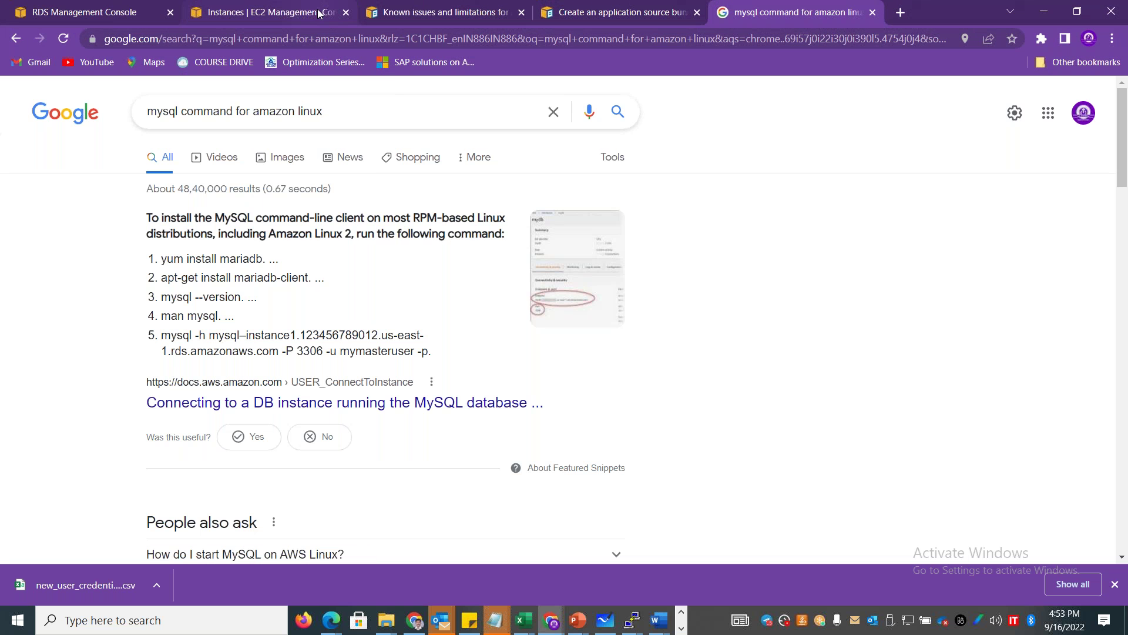
Install the MySQL client in PuTTY with 'yum install mariadb', confirming with y.
key(alt+Tab)
text(my)
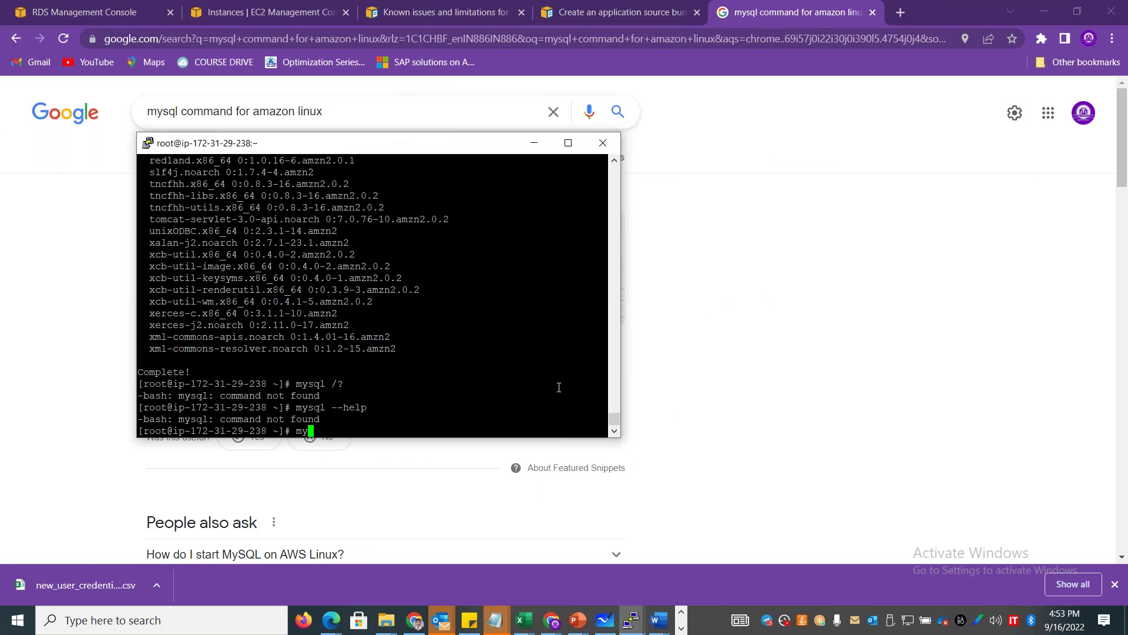
key(BackSpace)
key(BackSpace)
text(yum install mariadb)
key(Return)
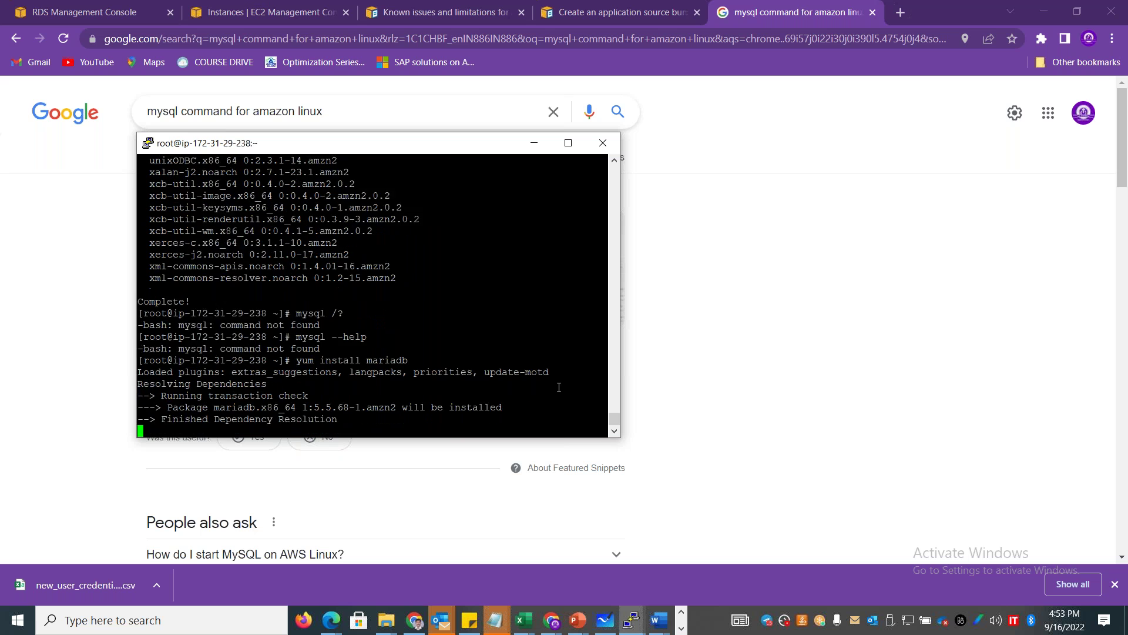
text(y)
key(Return)
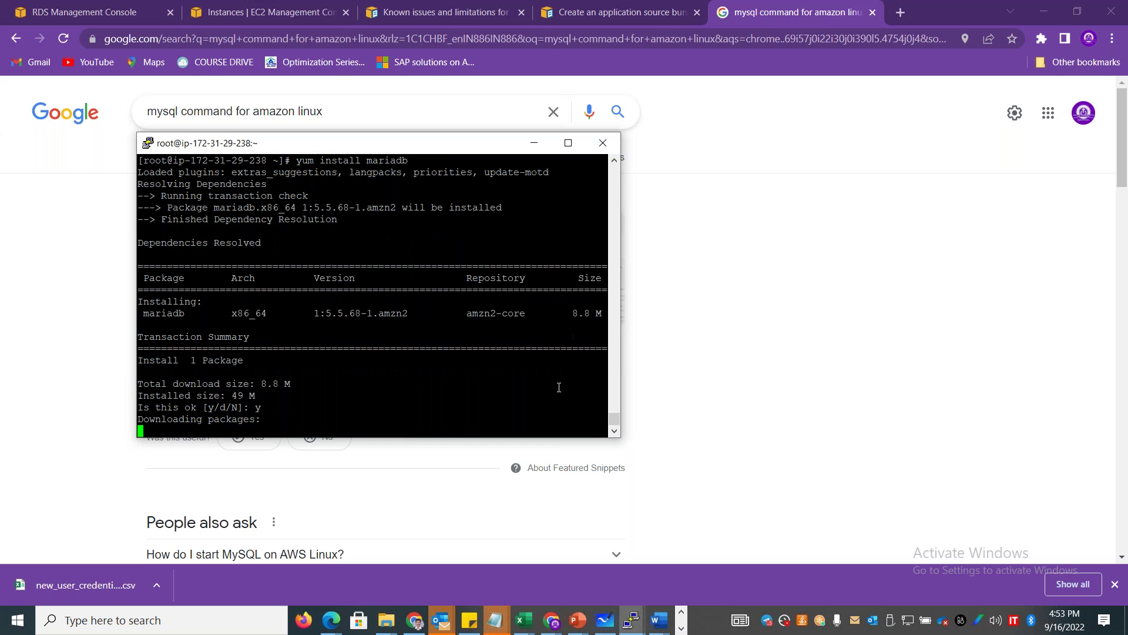
drag(431, 155, 825, 133)
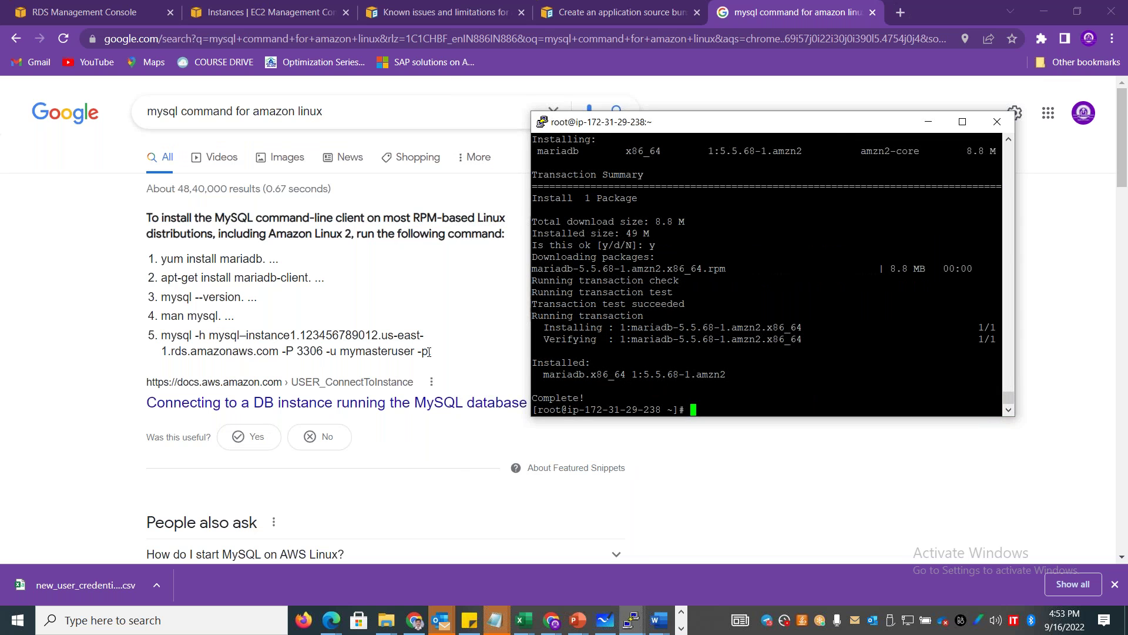
Copy the sample mysql connect command into a new Notepad file.
drag(428, 352, 154, 337)
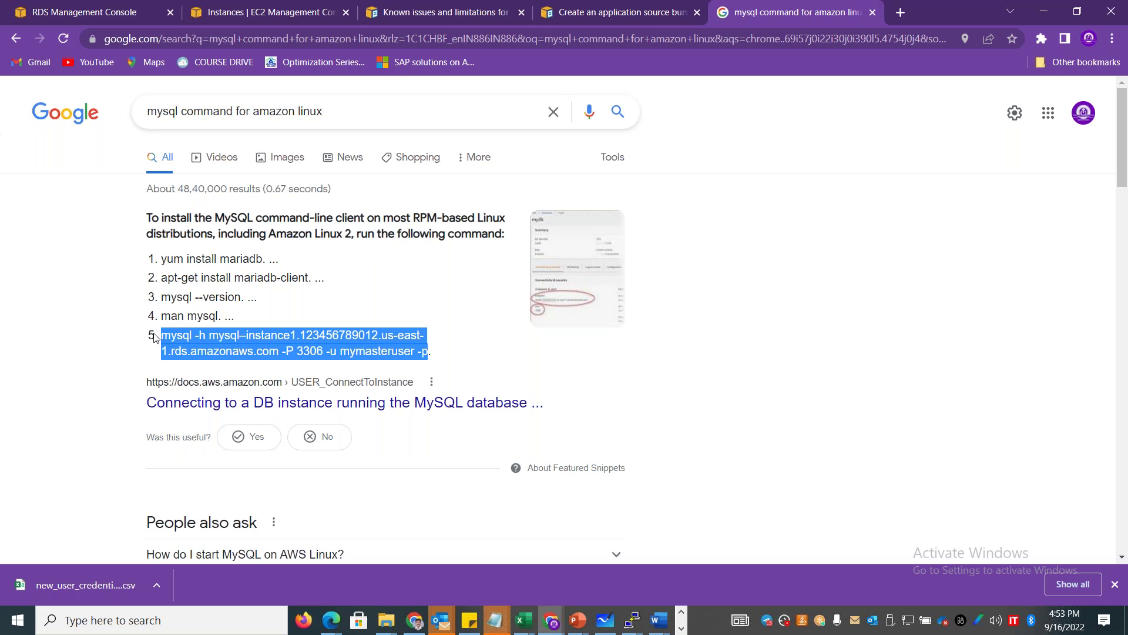
key(super+r)
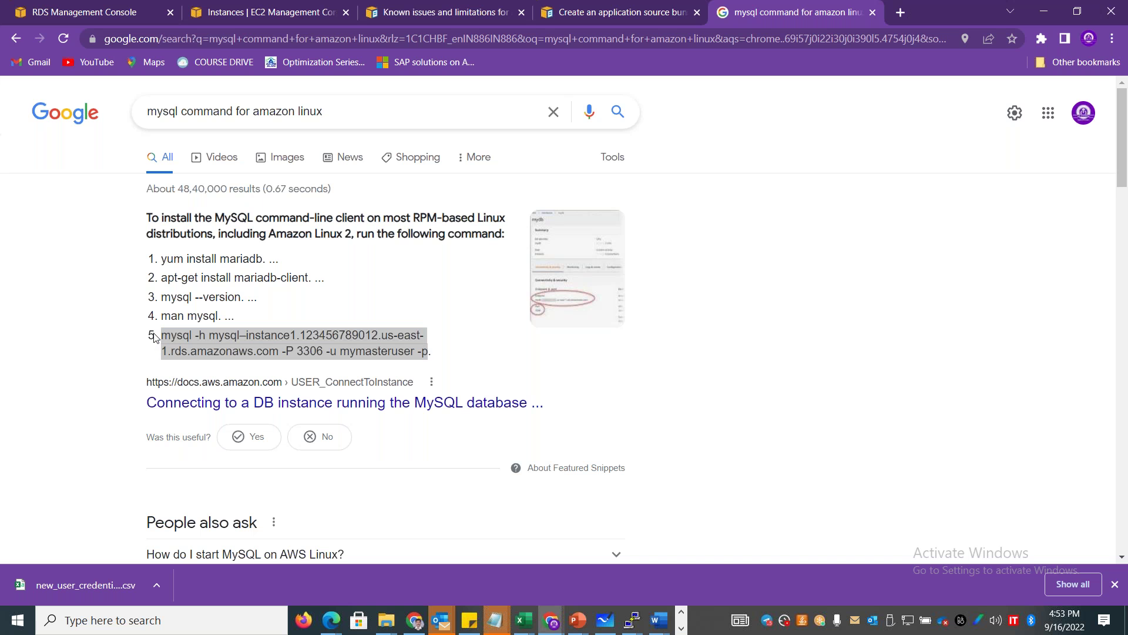
text(notepad)
key(Return)
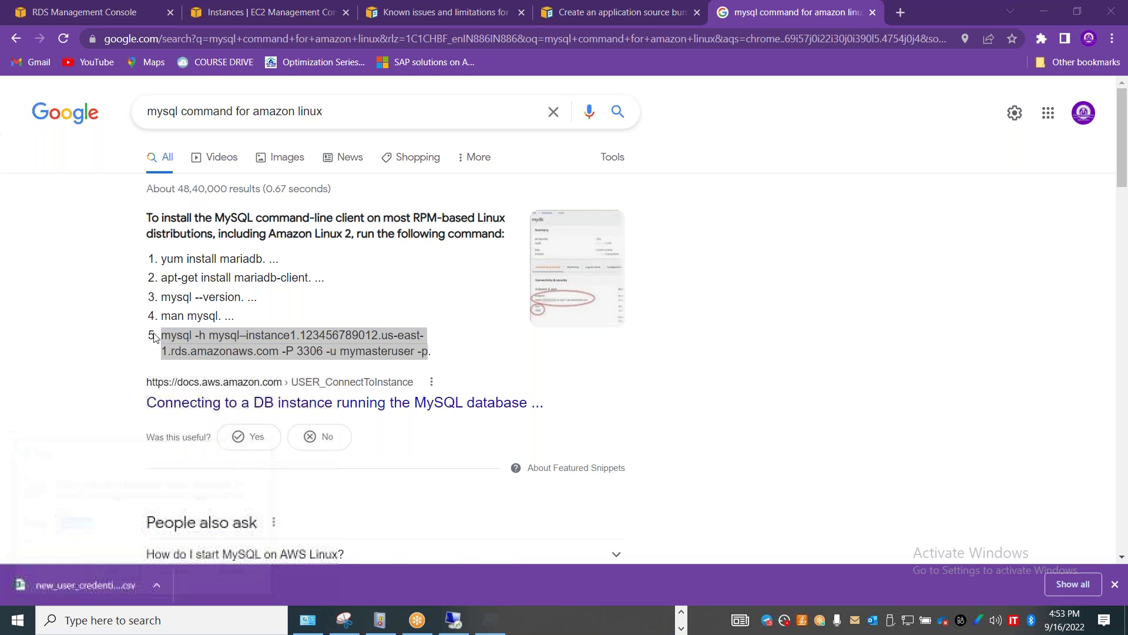
text(mysql -h mysql-instance1.123456789012.us-east-1.rds.amazonaws.com -P 3306 -u mymasteruser -p)
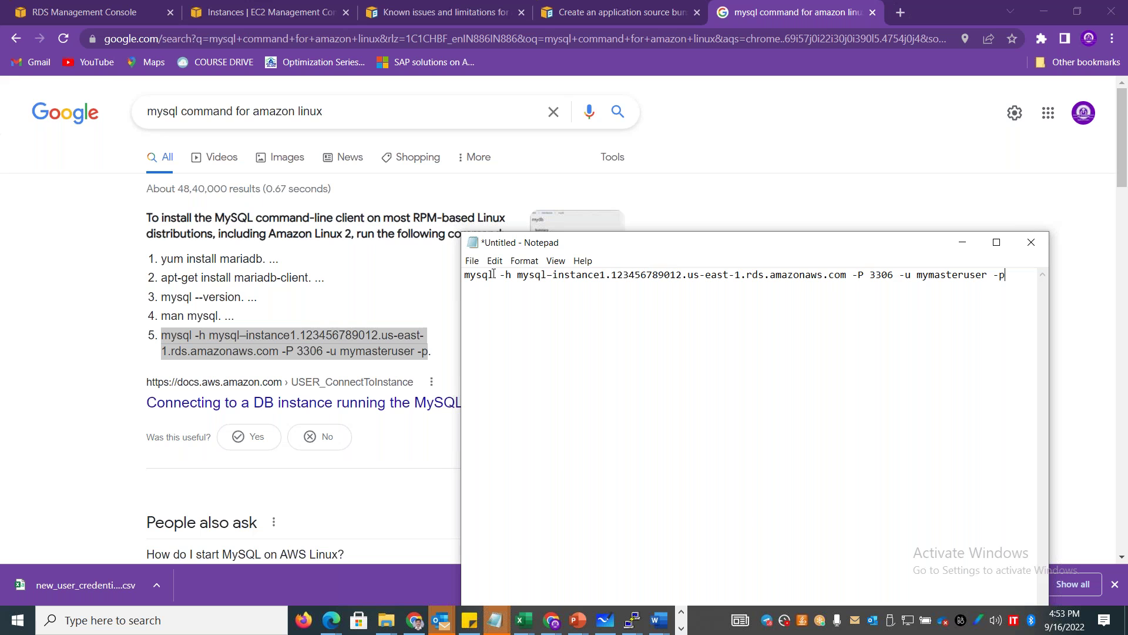
Copy the precisiondb01 endpoint address from its RDS database details page.
click(126, 11)
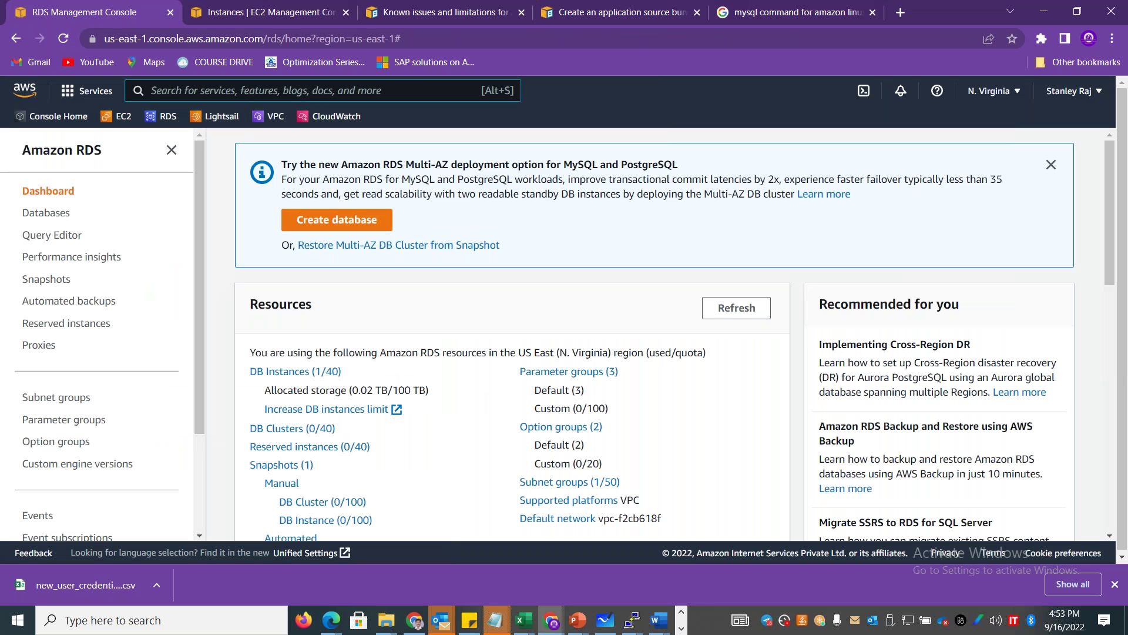
click(322, 371)
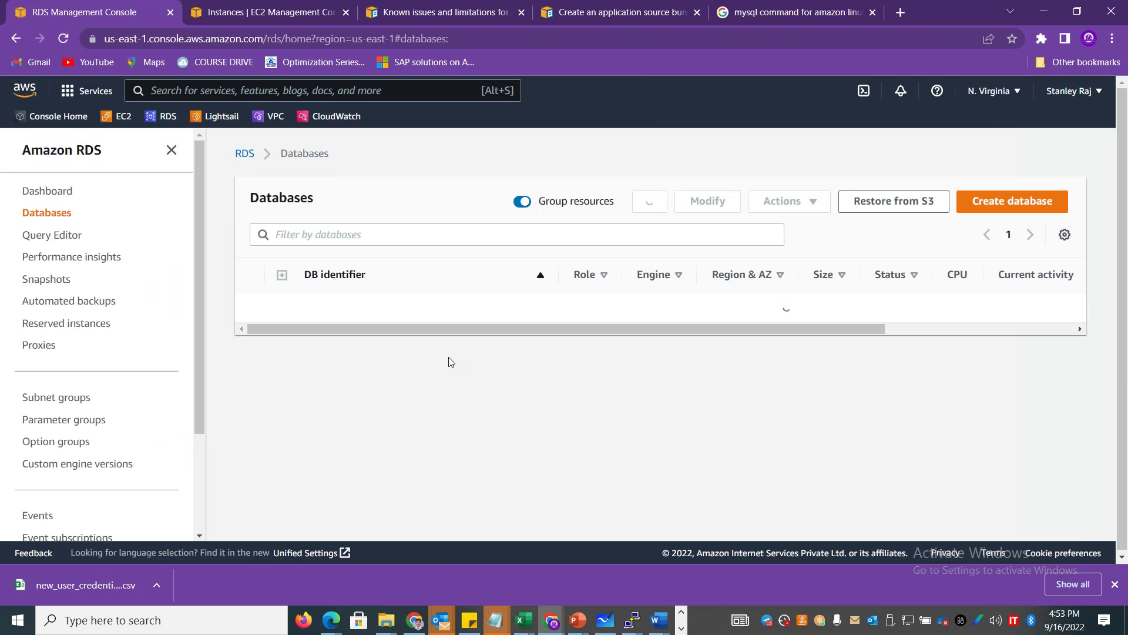
click(365, 307)
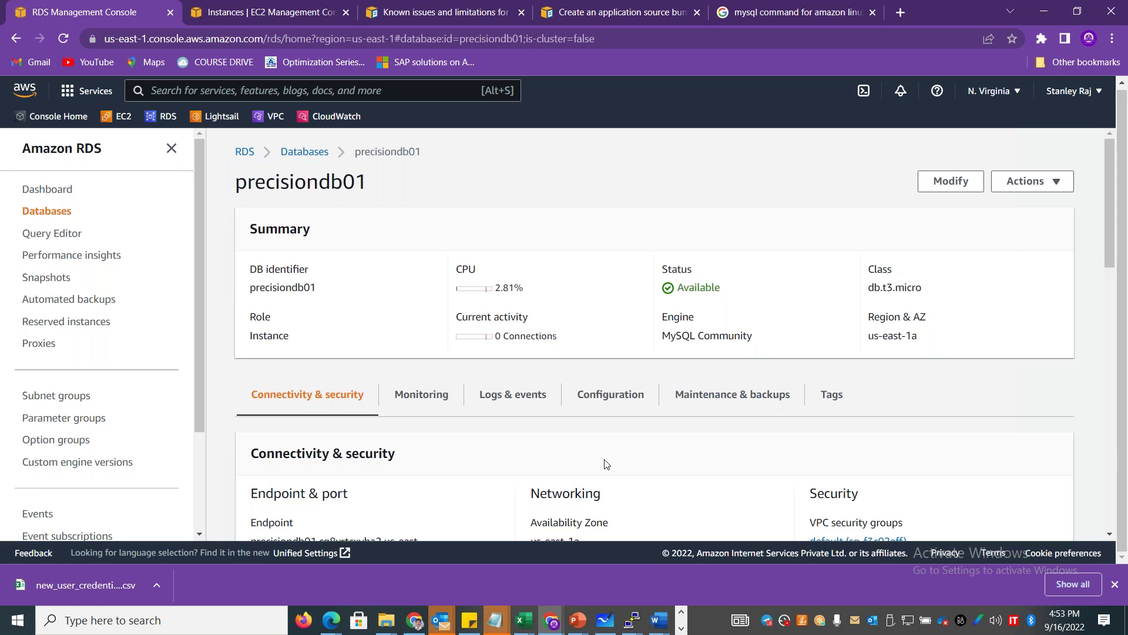
scroll(697, 252, down, 4)
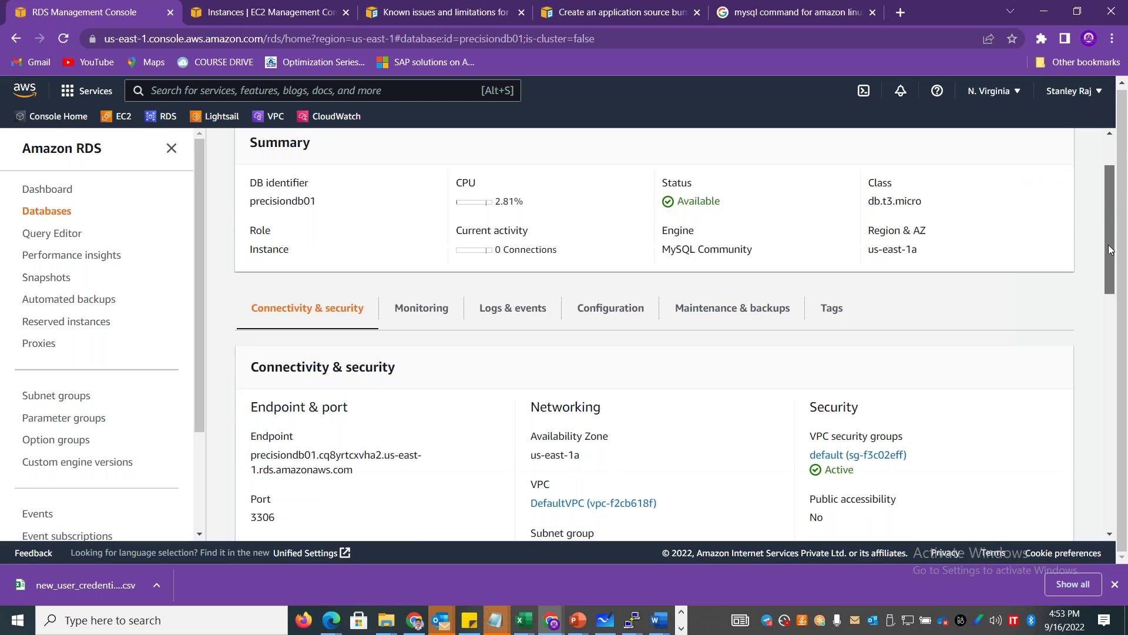
drag(267, 331, 252, 323)
key(ctrl+c)
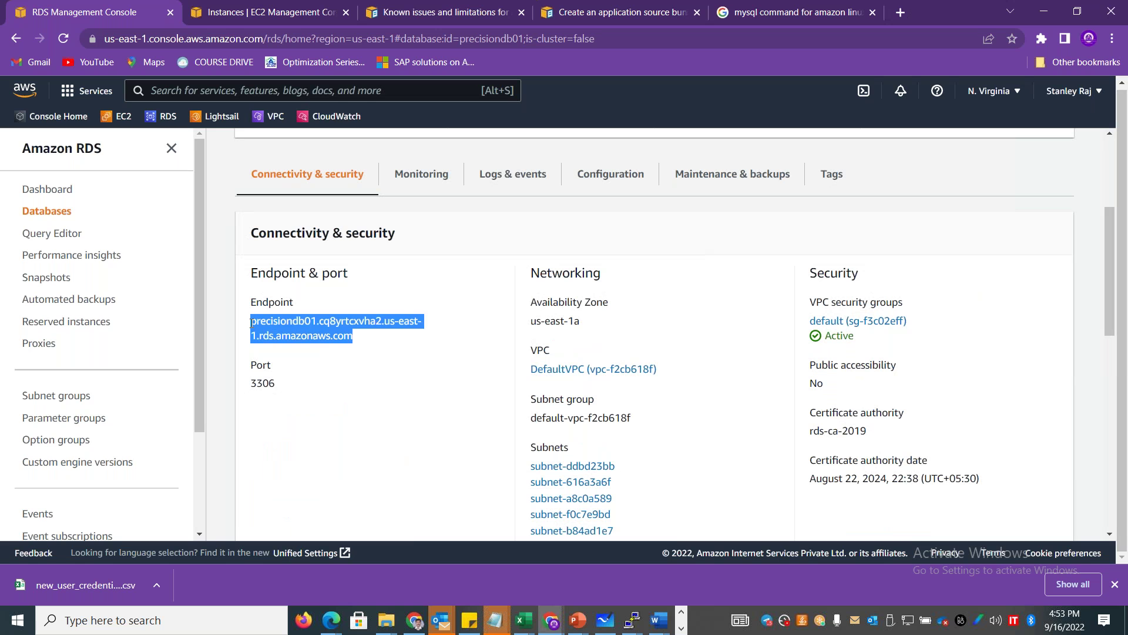
key(alt+Tab)
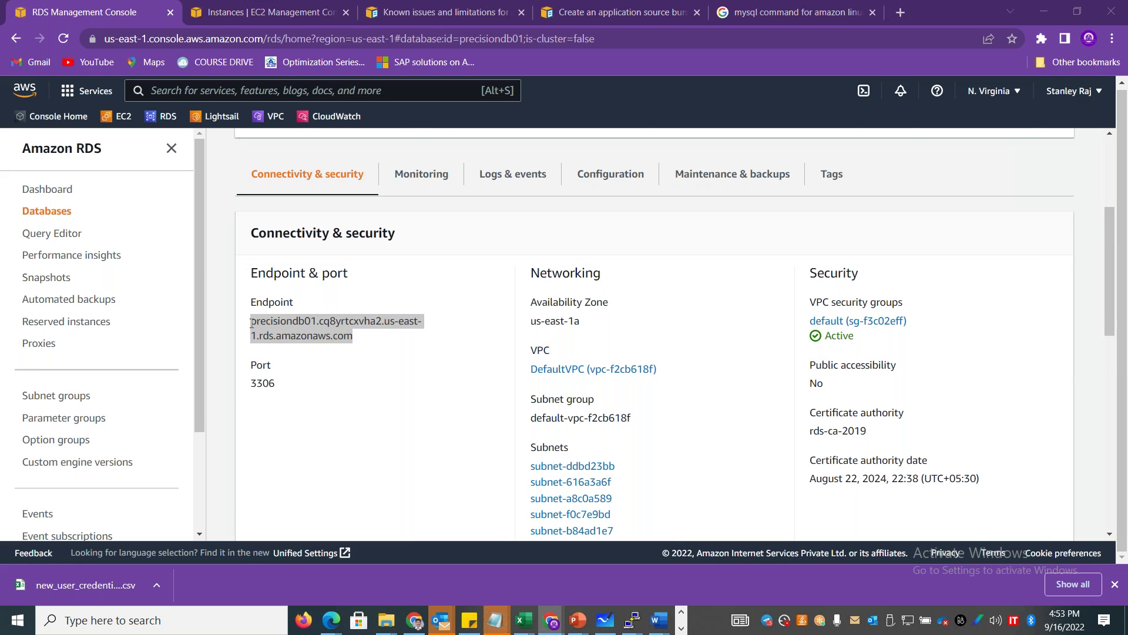
Replace the sample host with the endpoint and mymasteruser with admin, then select the line.
drag(517, 274, 665, 293)
click(665, 293)
drag(848, 274, 518, 287)
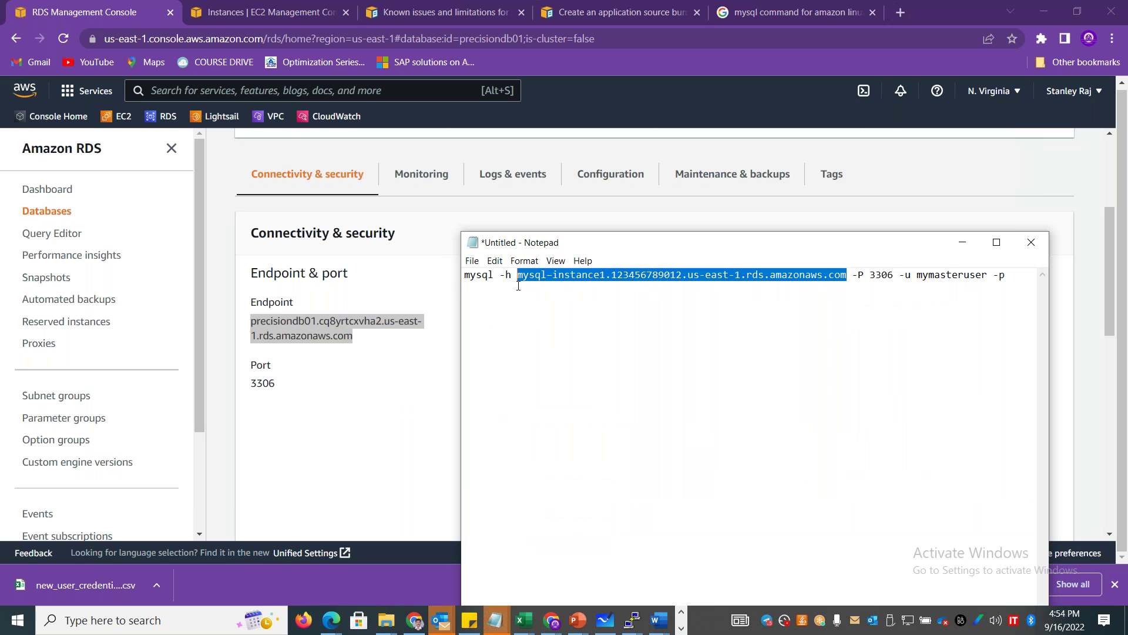
key(ctrl+v)
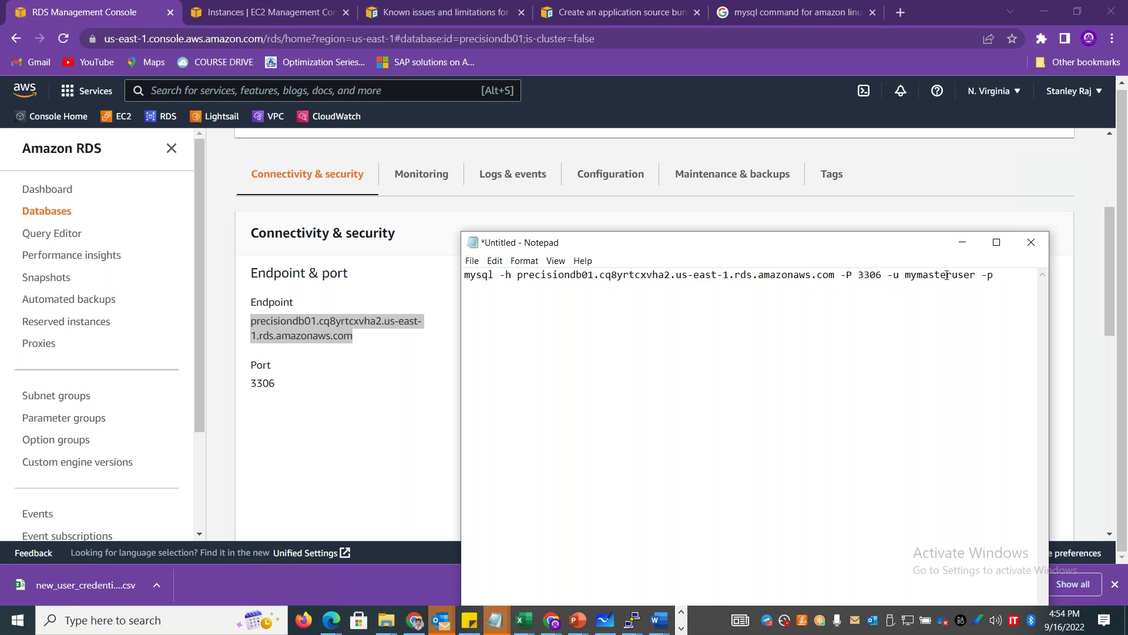
double_click(947, 276)
text(admin)
drag(973, 276, 460, 264)
key(super+c)
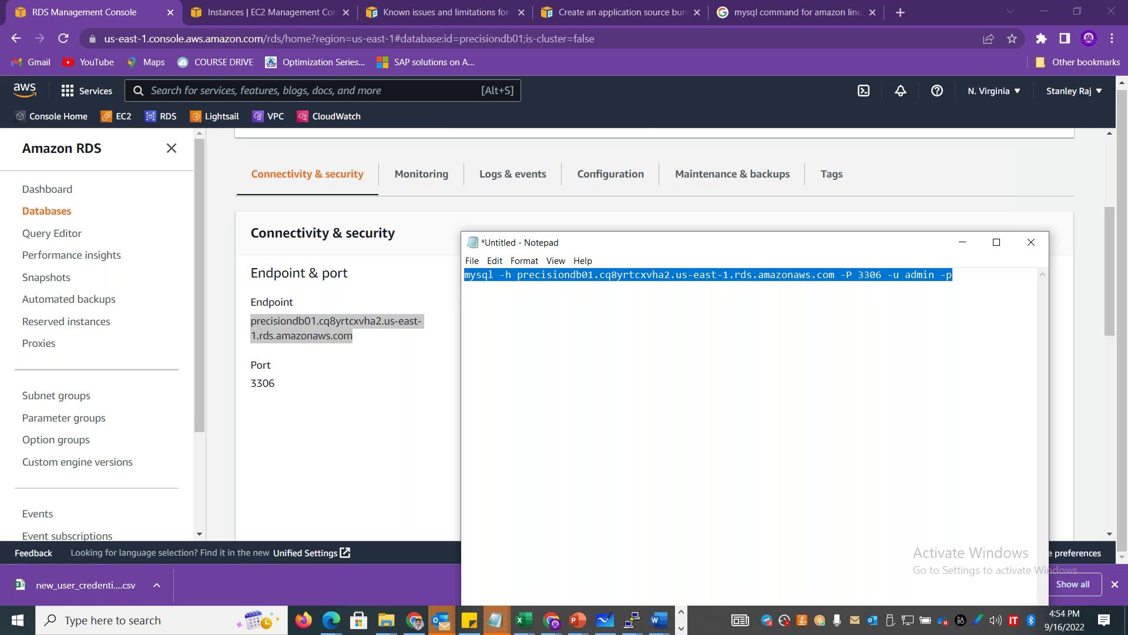
key(alt+Tab)
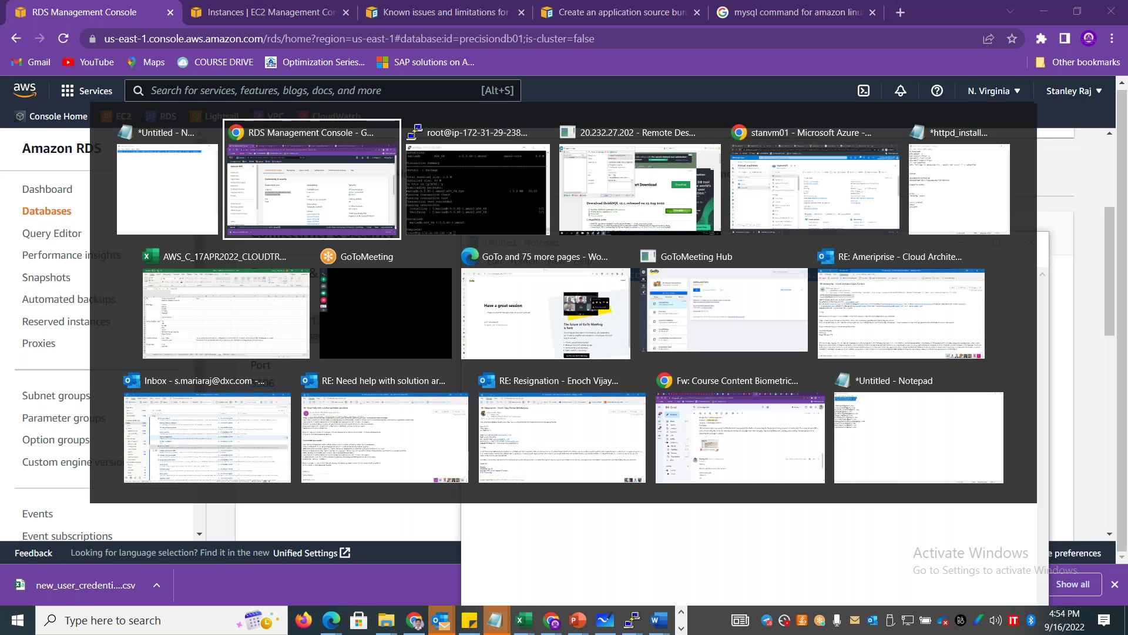
Paste and run the mysql connect command in PuTTY, entering the database password to log in.
key(alt+Tab)
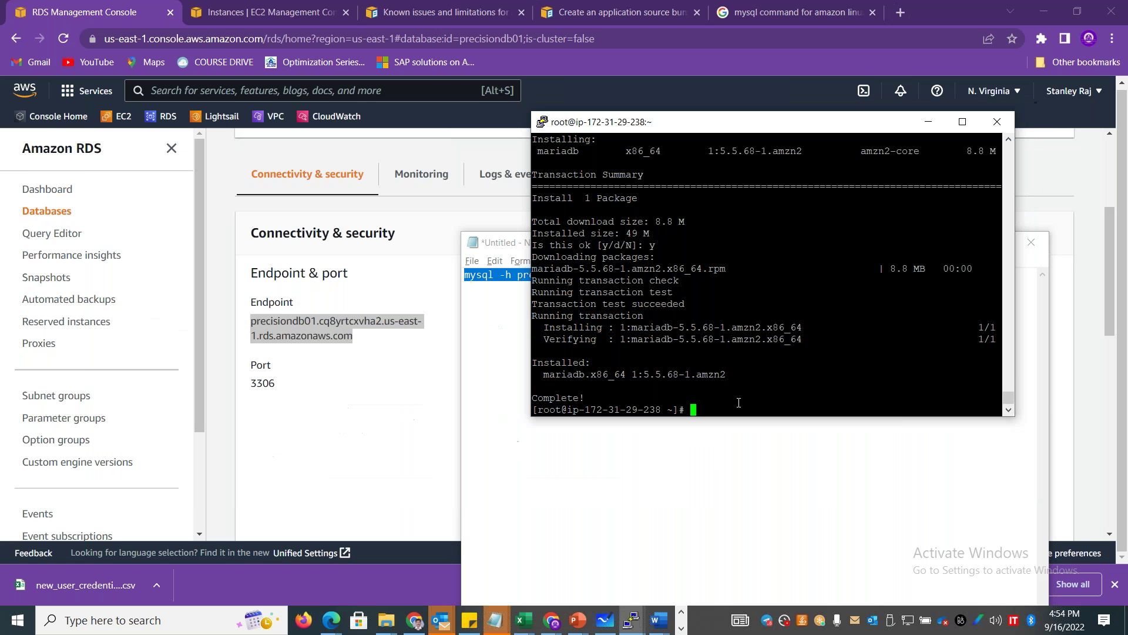
right_click(739, 403)
key(Return)
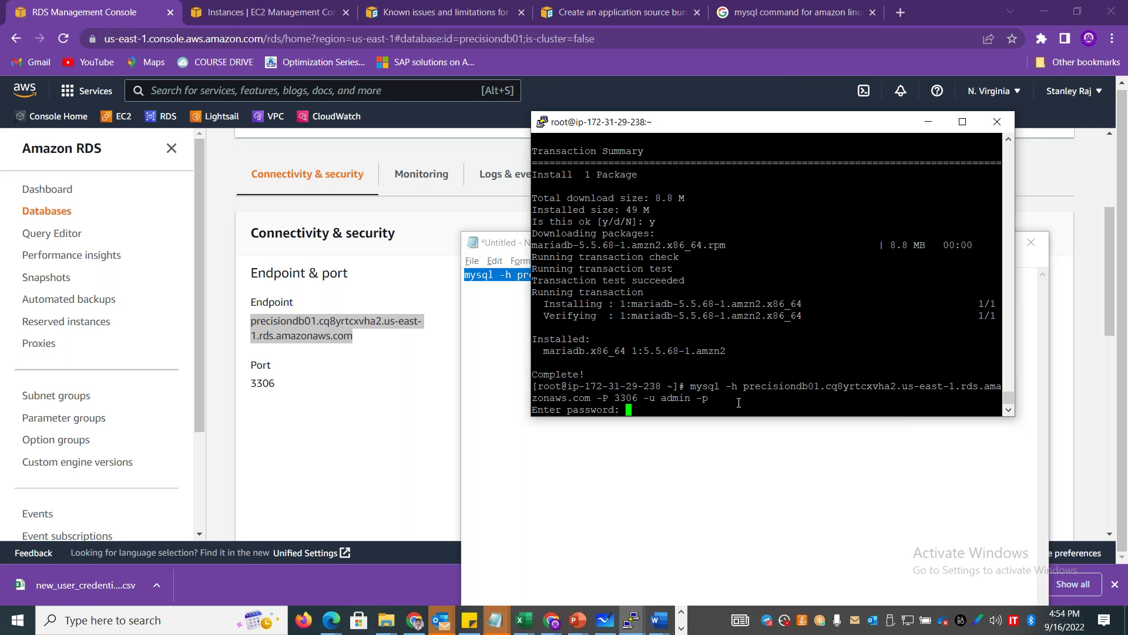
key(Return)
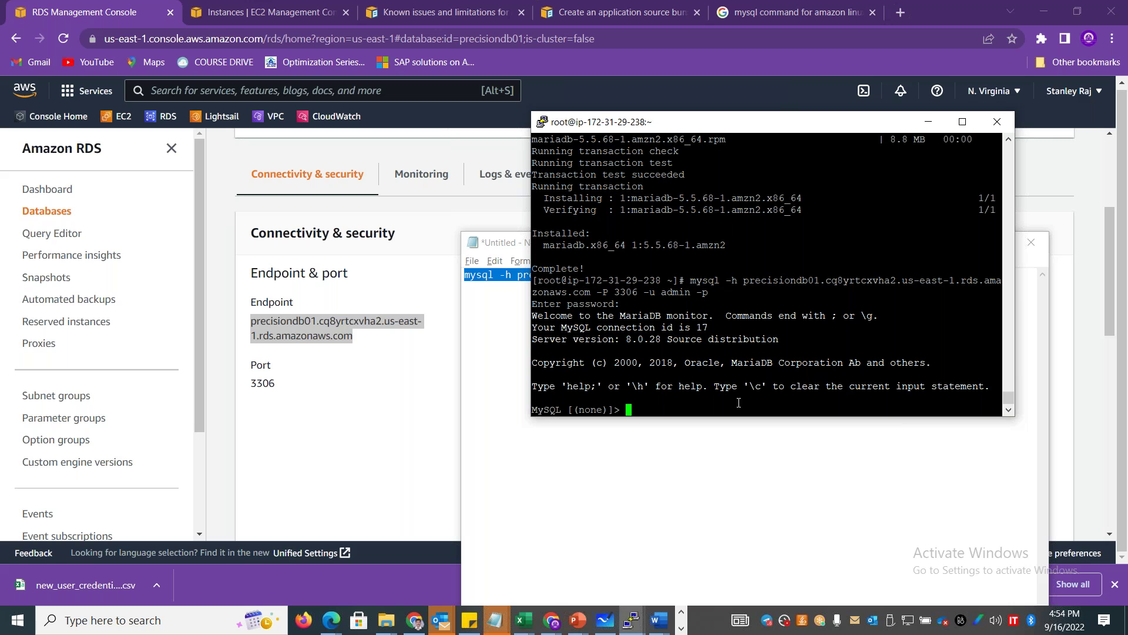
click(796, 12)
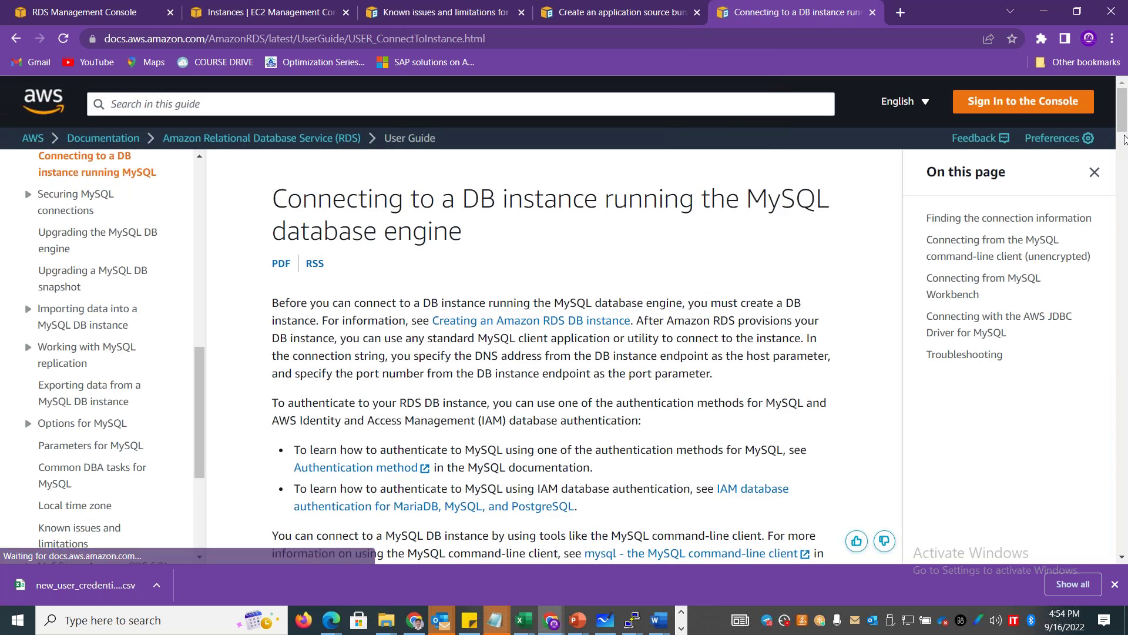
Read the AWS MySQL guide down to Troubleshooting, then type 'show databases;' at the MySQL prompt.
scroll(1124, 147, down, 5)
drag(1124, 152, 1124, 390)
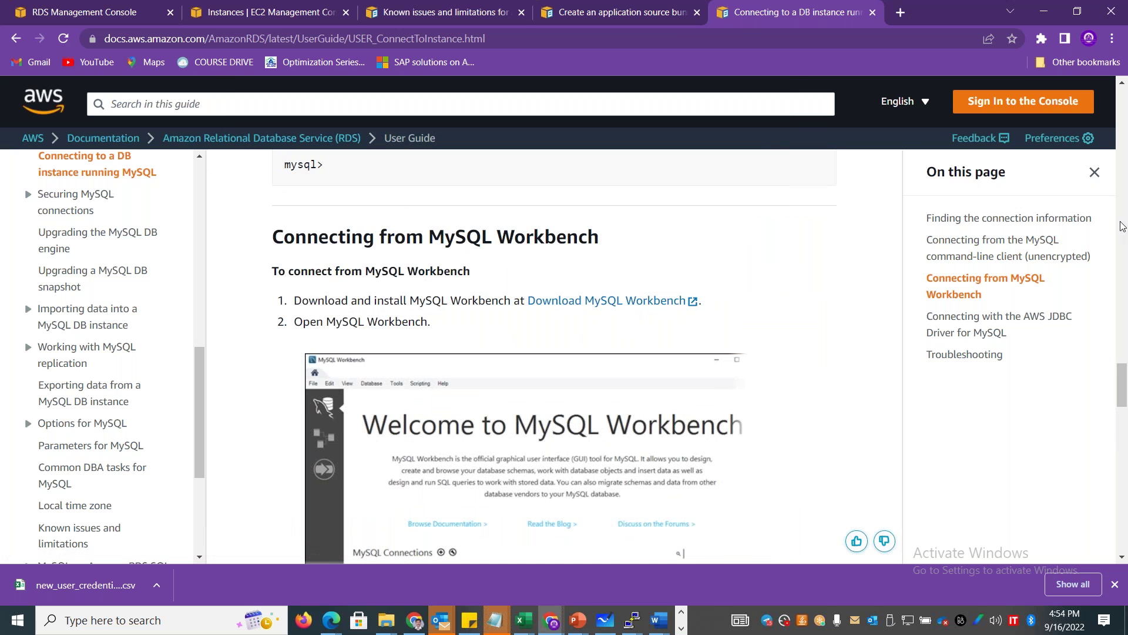
drag(1124, 387, 1124, 407)
scroll(544, 295, down, 6)
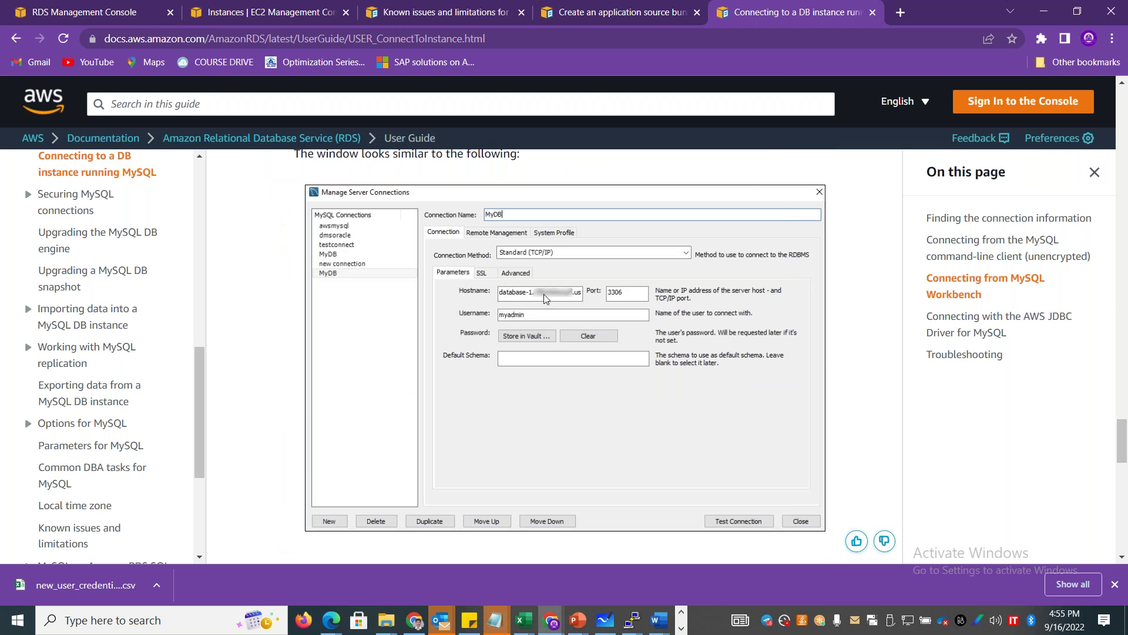
drag(1123, 445, 1126, 528)
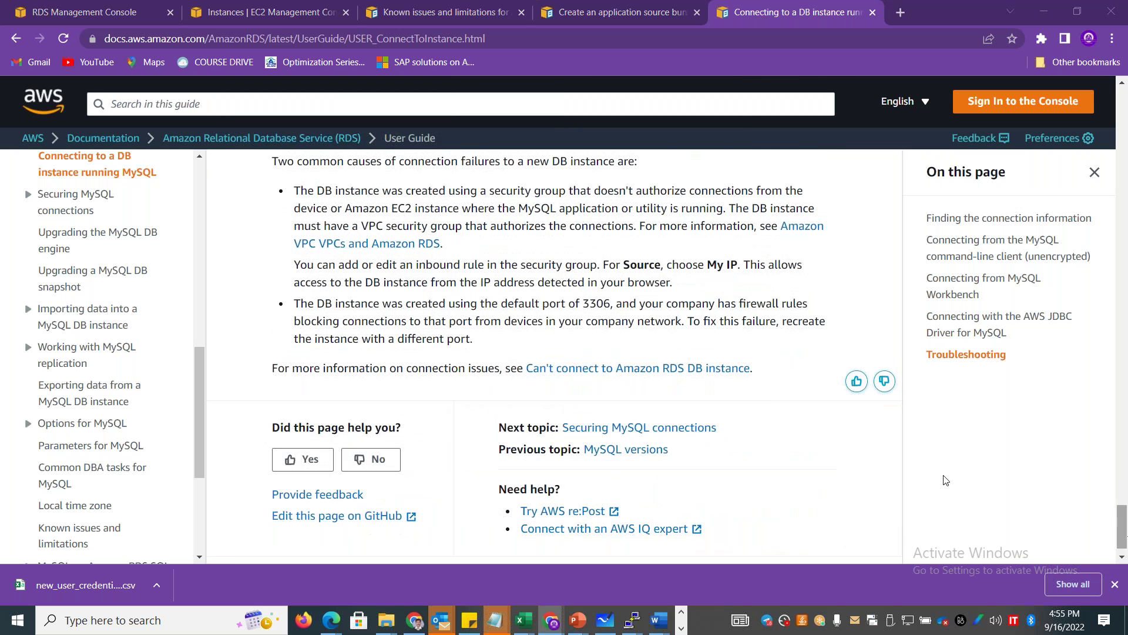
key(alt+Tab)
text(show databas)
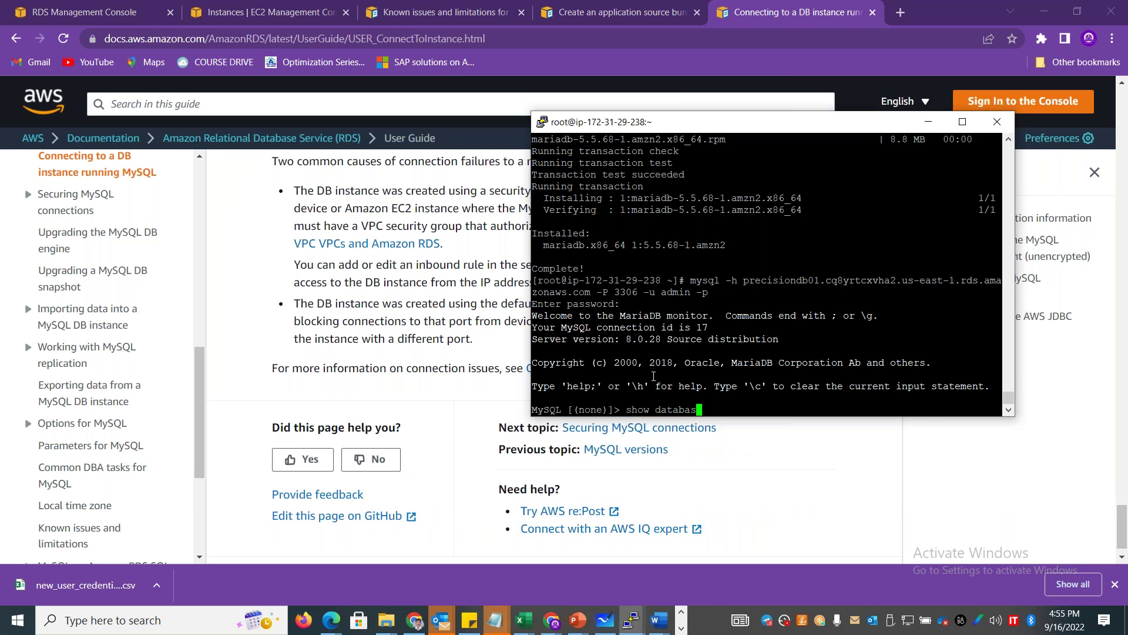
text(es;)
Run 'show databases;' to list the four databases, then begin typing 'create database'.
key(Return)
drag(578, 340, 537, 322)
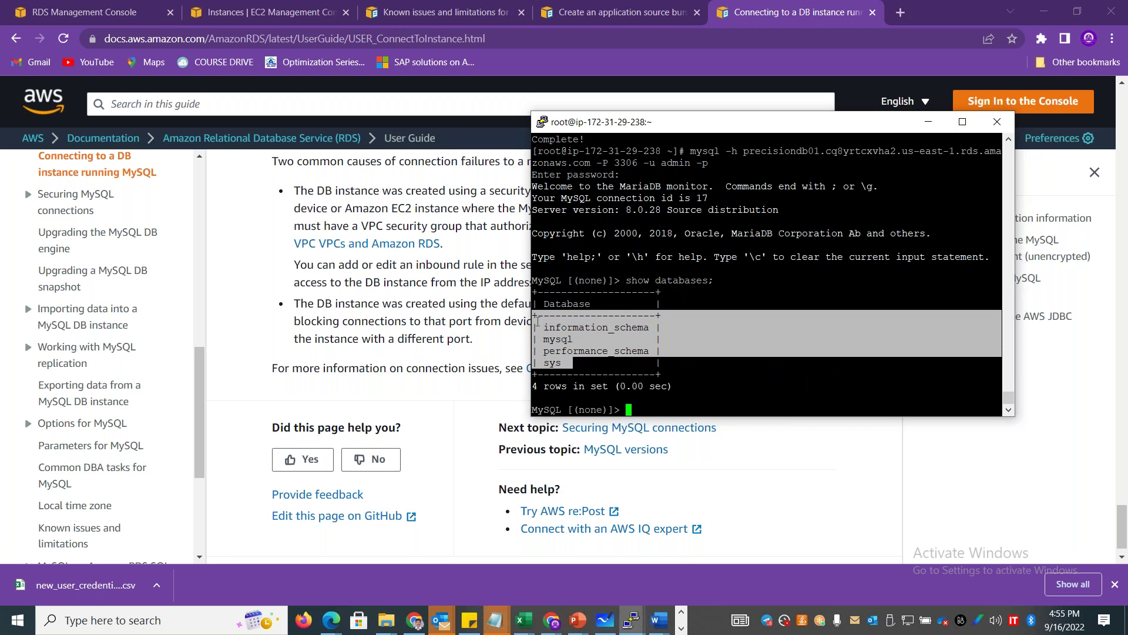
click(641, 387)
text(create dataa)
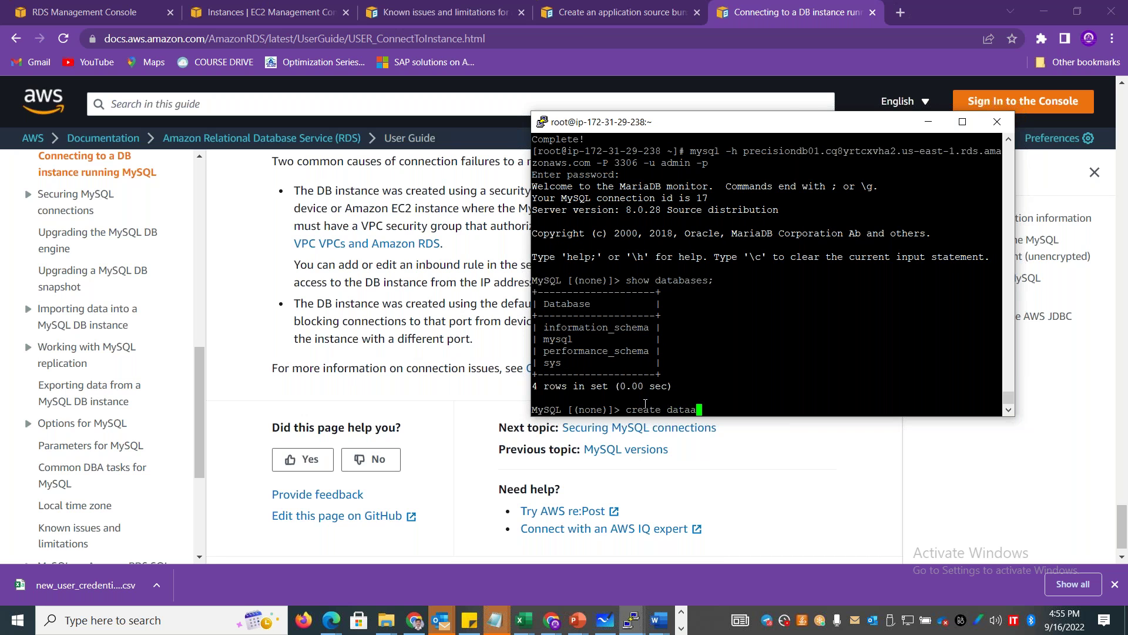
key(BackSpace)
text(base)
Bring the connection guide forward and scroll back to the client install instructions.
click(357, 306)
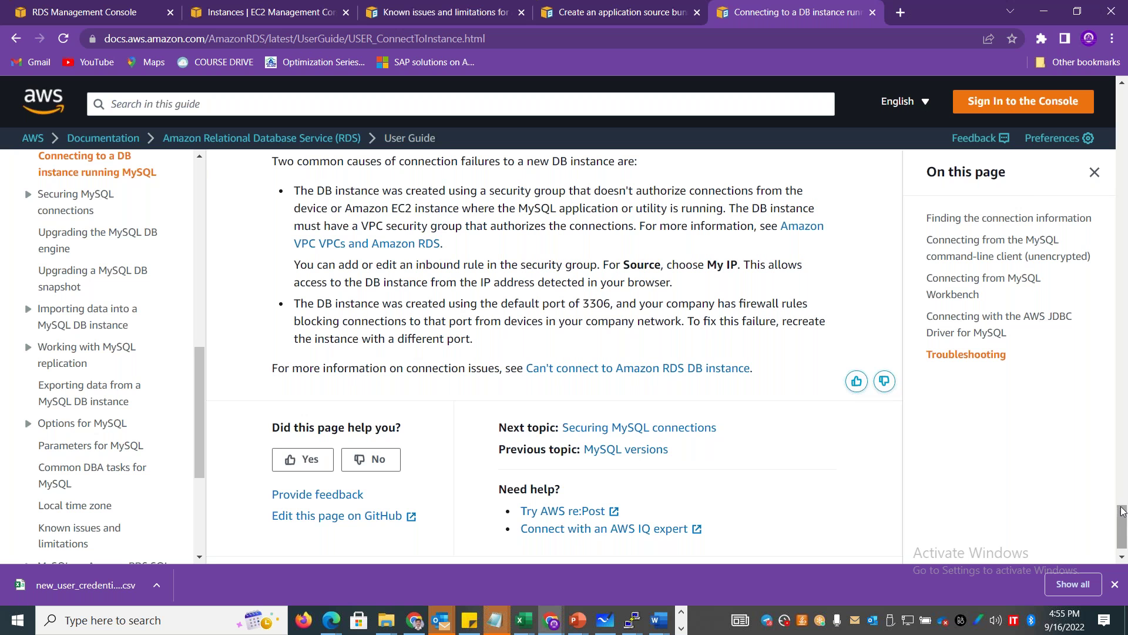
drag(1126, 504, 1125, 158)
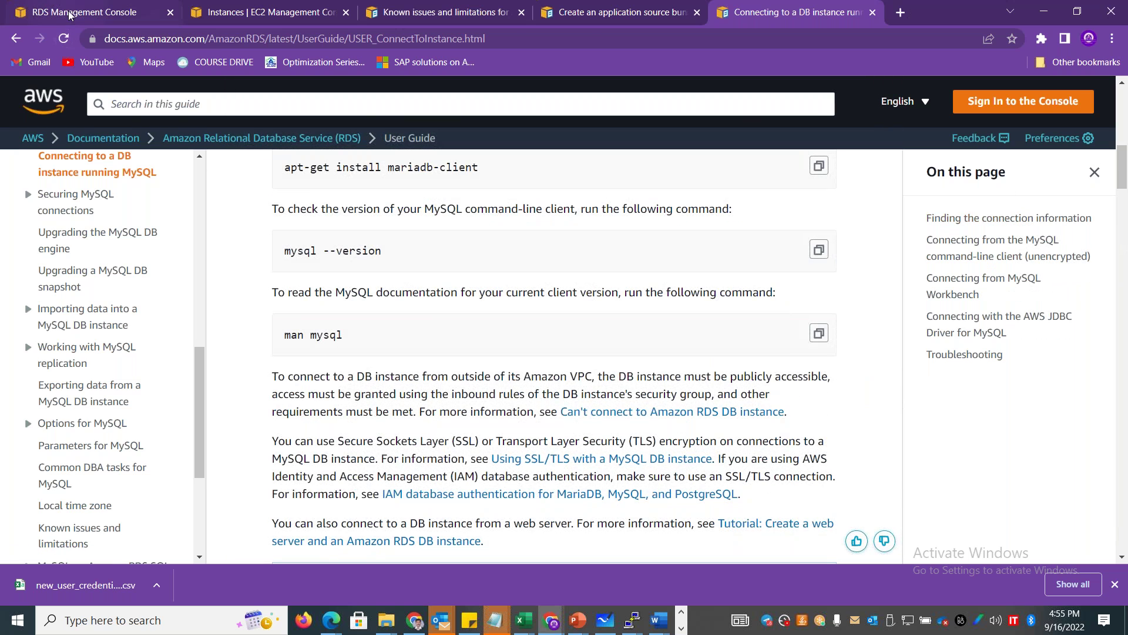
click(69, 11)
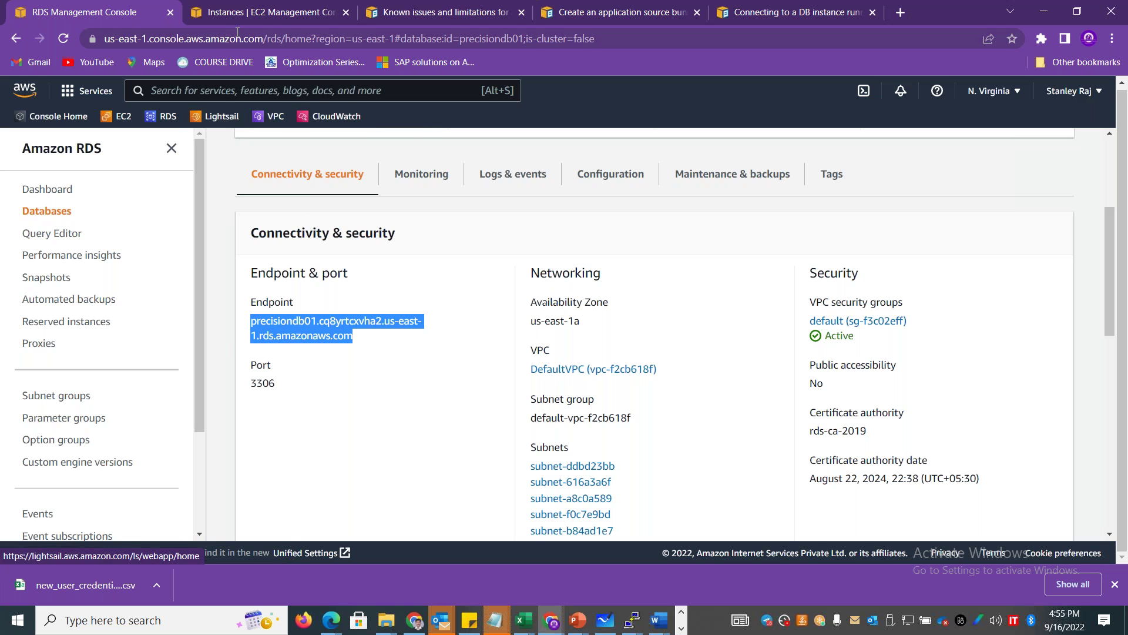
Start launching a new EC2 instance named winserver01.
click(271, 11)
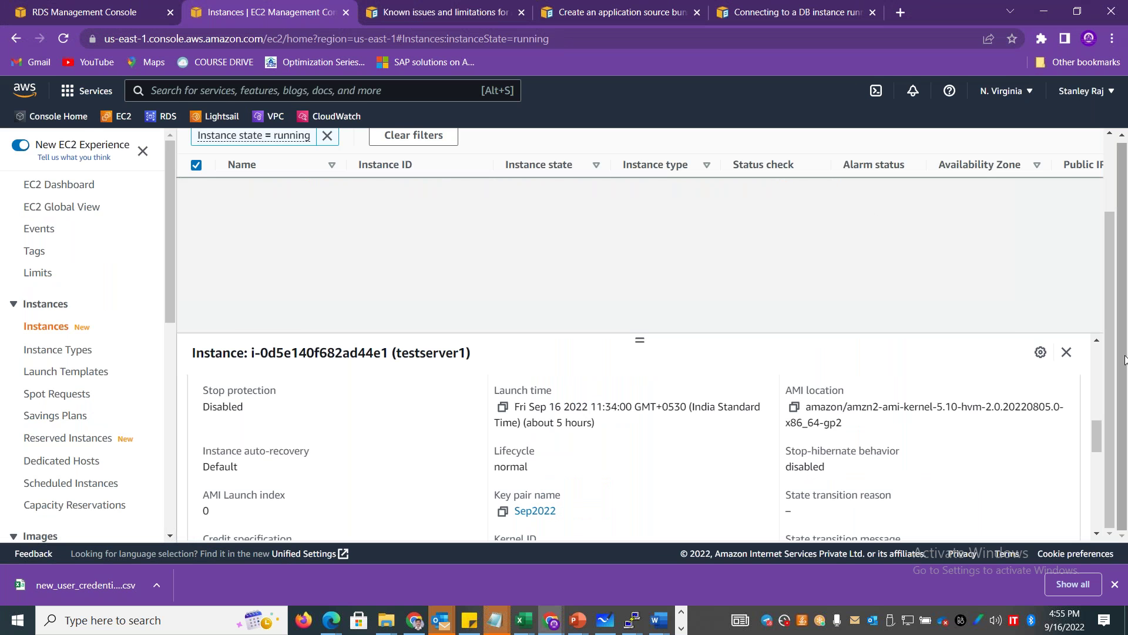
scroll(692, 208, up, 1)
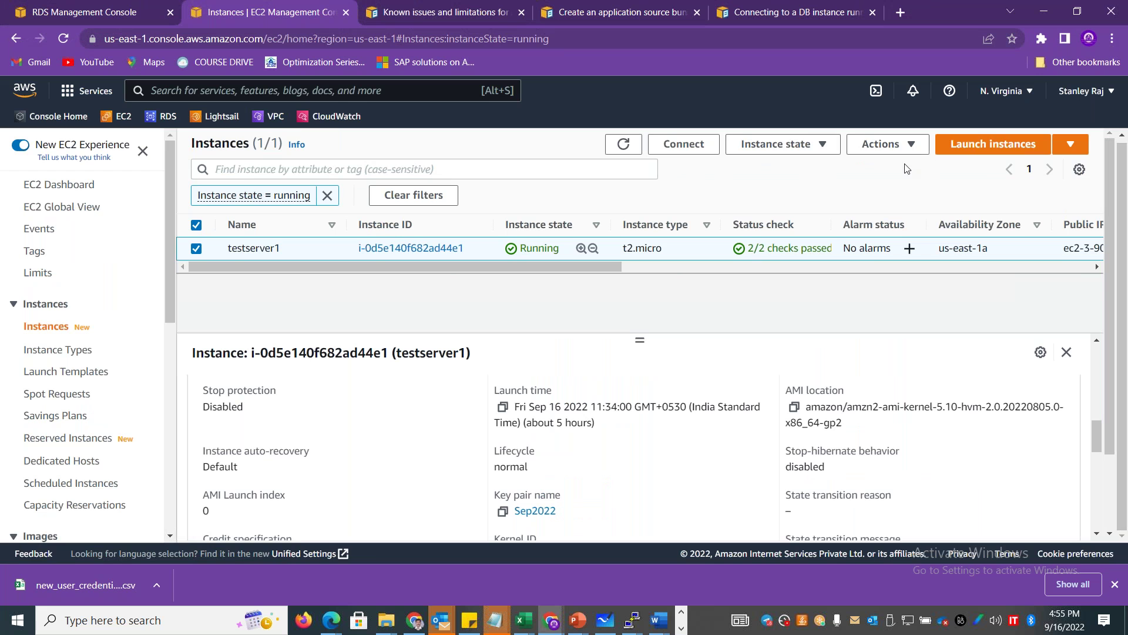
click(976, 144)
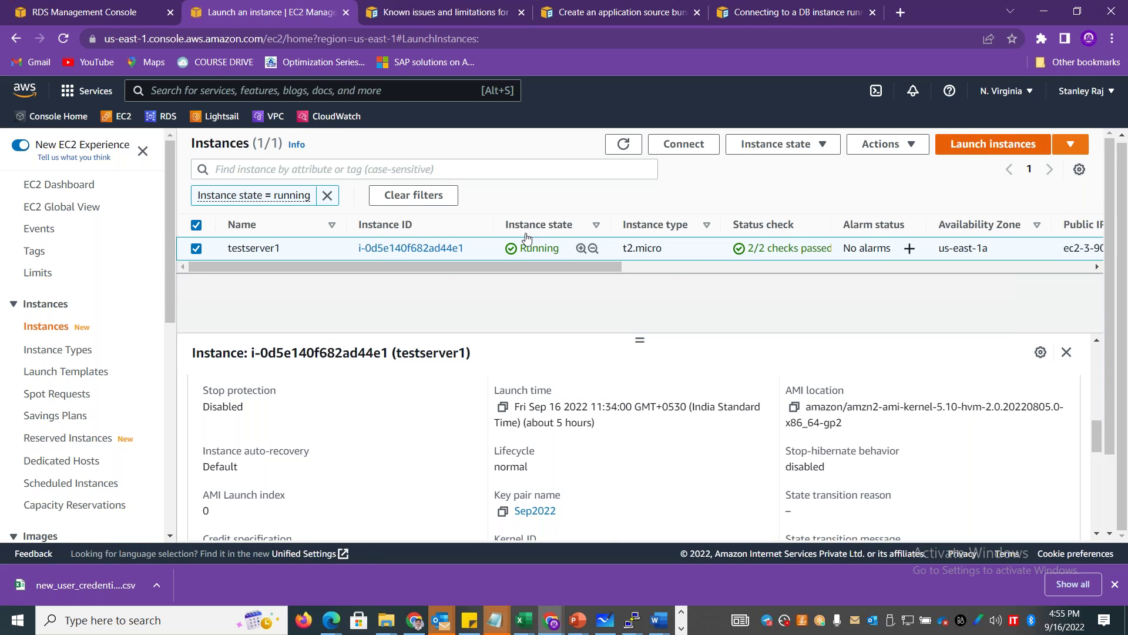
click(264, 404)
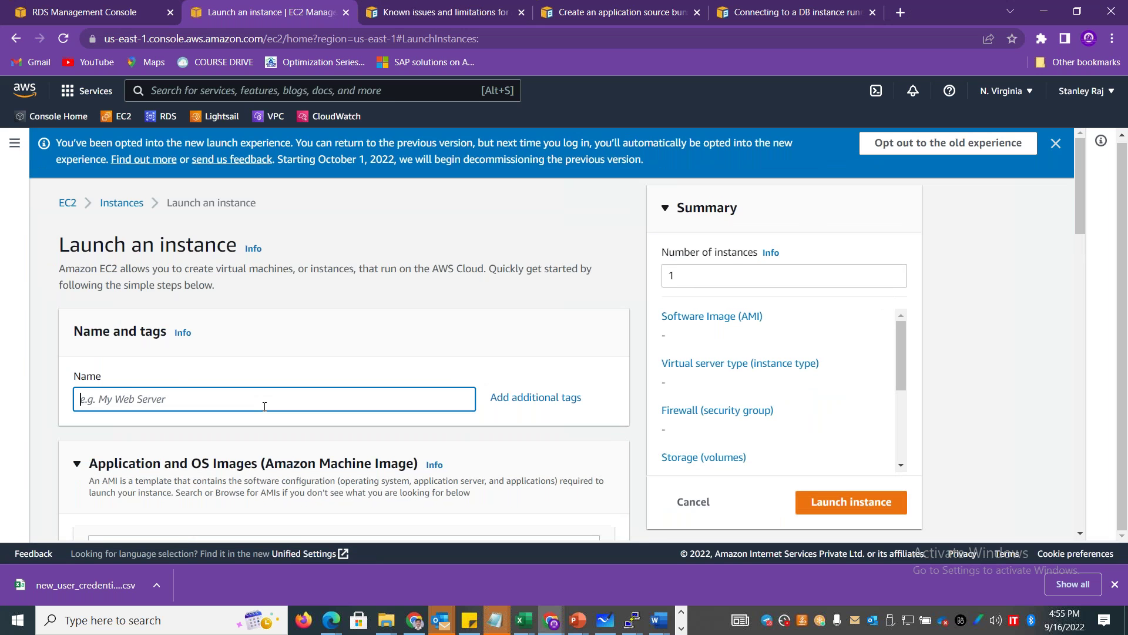
text(winserver01)
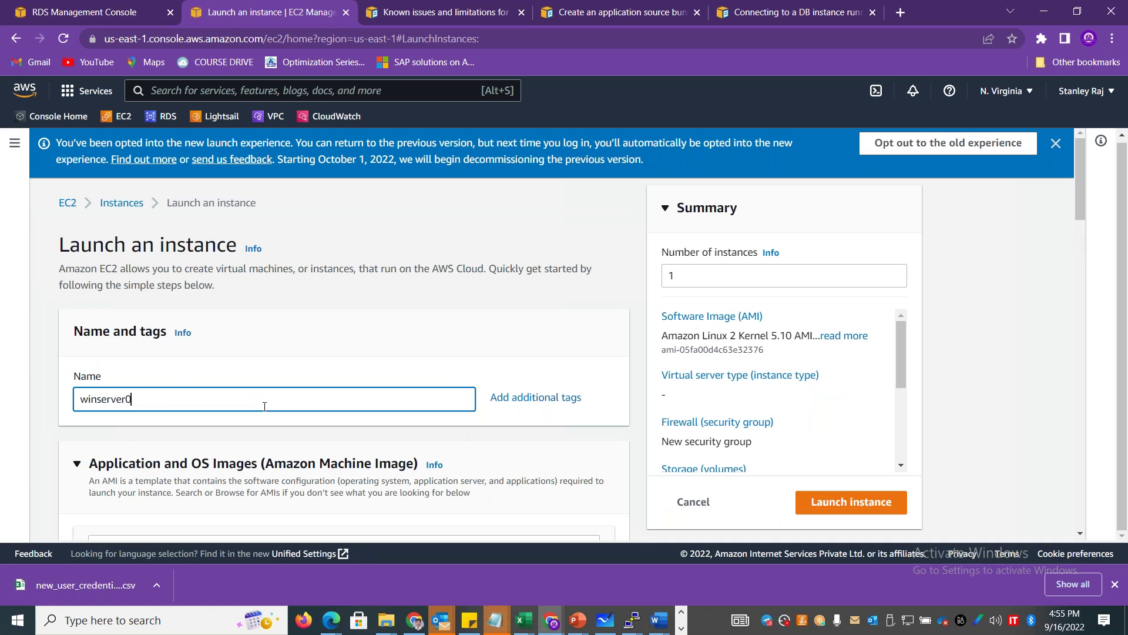
Choose the Microsoft Windows Server 2019 Base image for the instance.
triple_click(1076, 206)
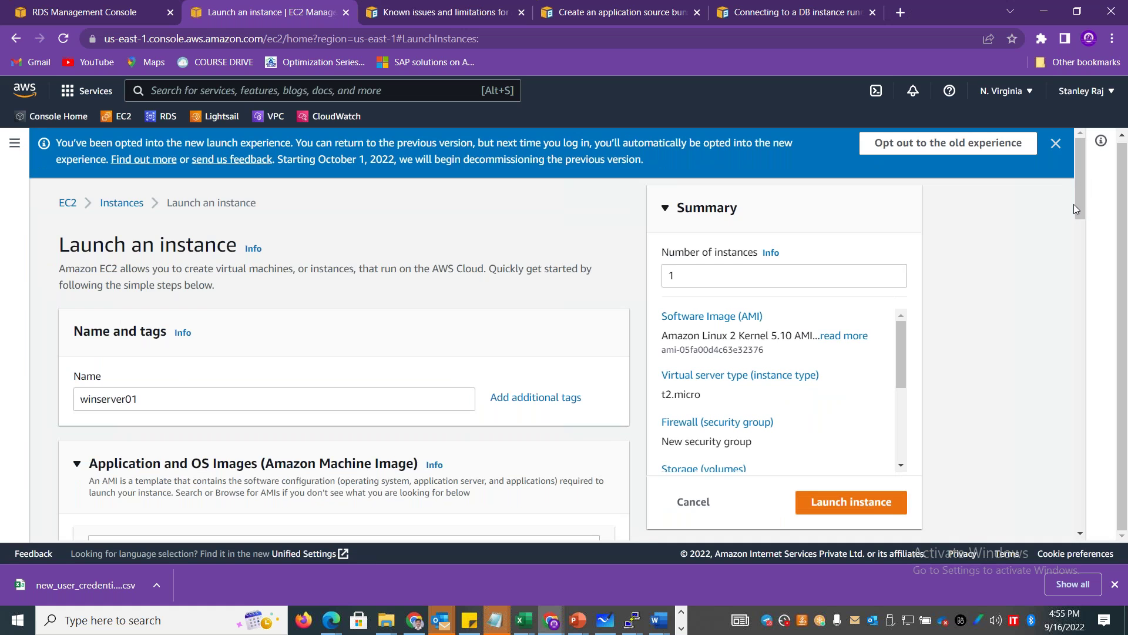
drag(1082, 196, 1081, 295)
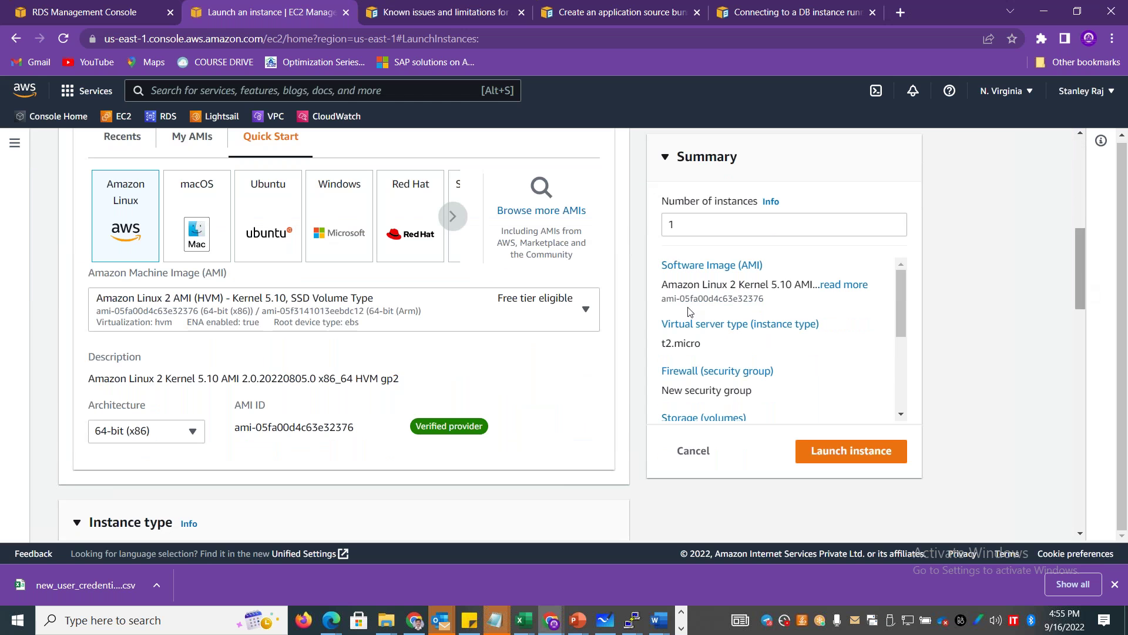
click(318, 234)
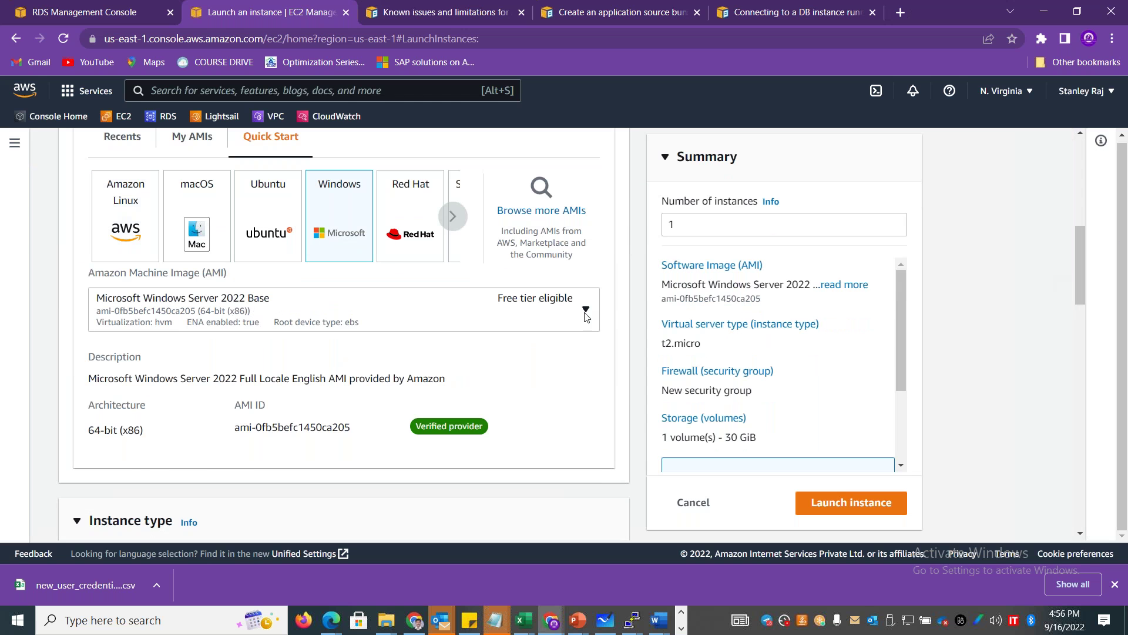
click(553, 315)
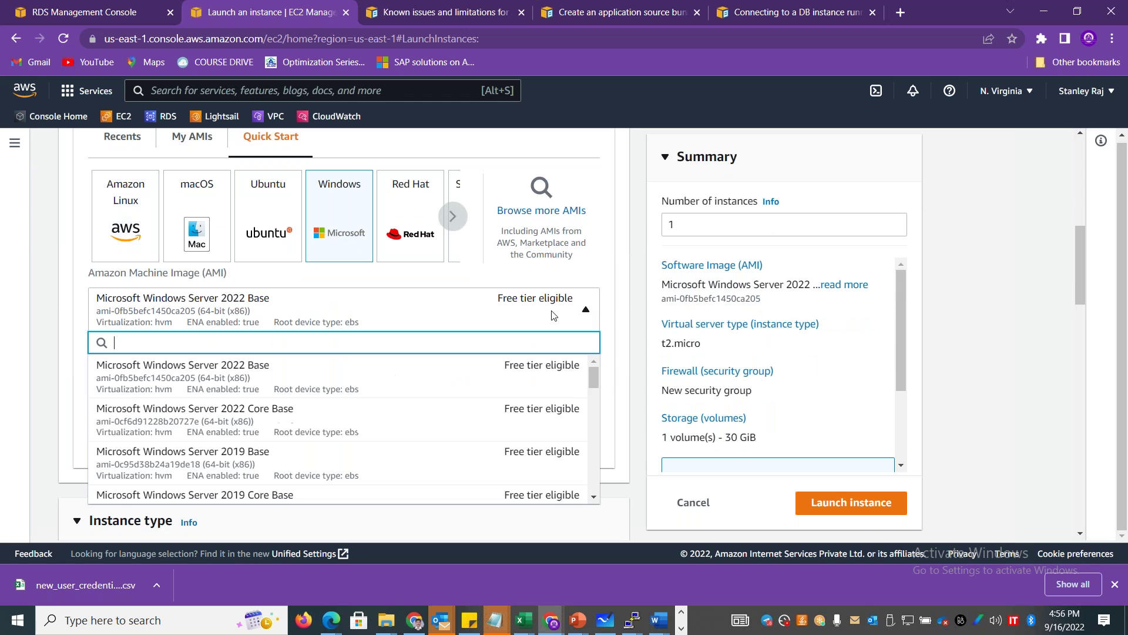
click(357, 456)
drag(1079, 279, 1085, 383)
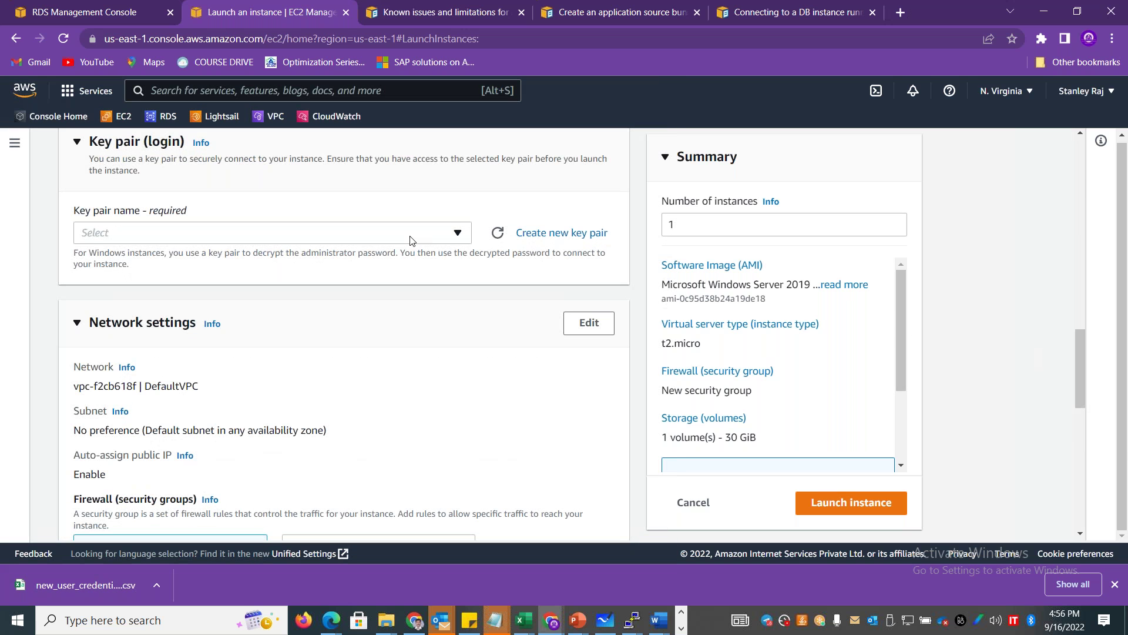
Select the sep2022windows key pair for the instance.
click(376, 233)
click(239, 367)
click(452, 241)
click(290, 397)
drag(1081, 350, 1098, 391)
scroll(409, 333, up, 1)
Attach the existing WindowsSG security group and launch the instance.
click(390, 341)
click(284, 390)
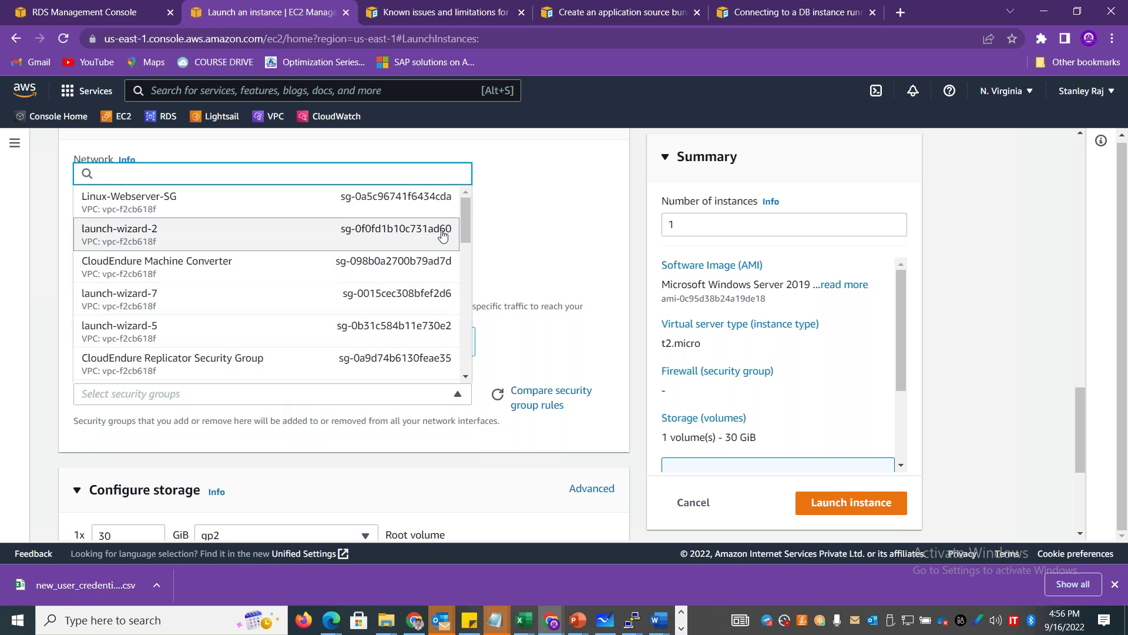
drag(464, 227, 463, 238)
scroll(463, 238, down, 2)
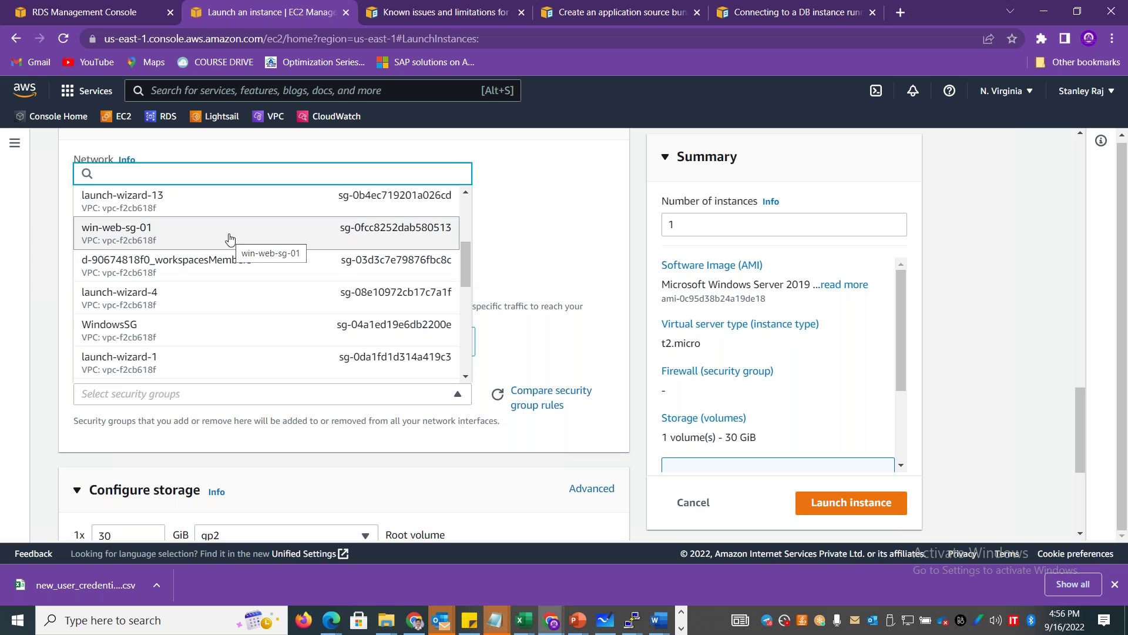
click(219, 333)
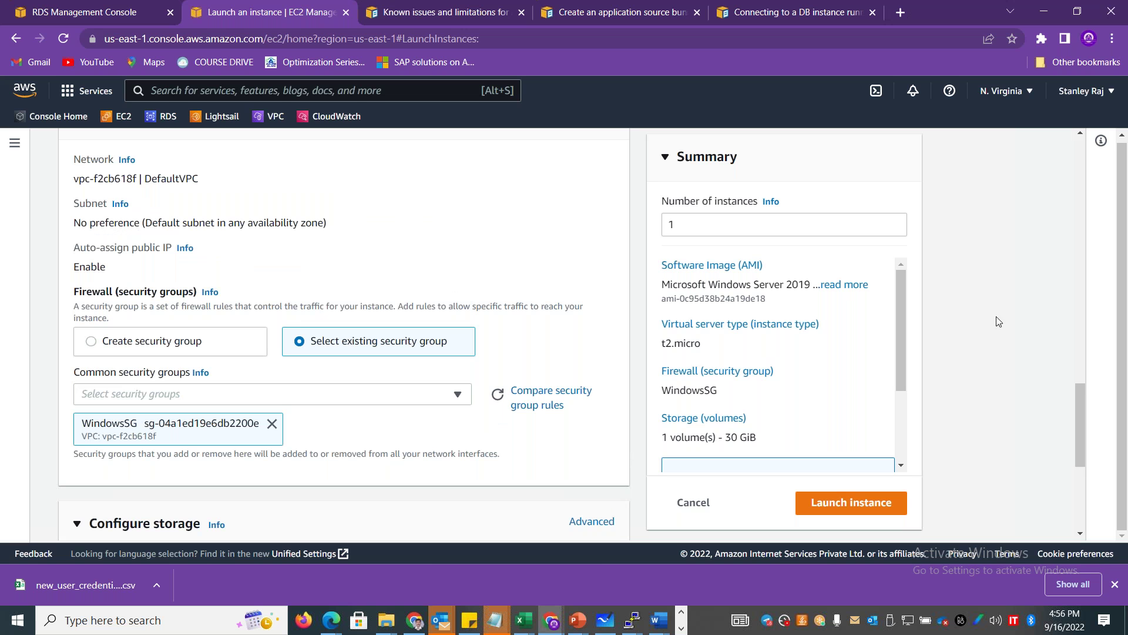
scroll(899, 348, down, 2)
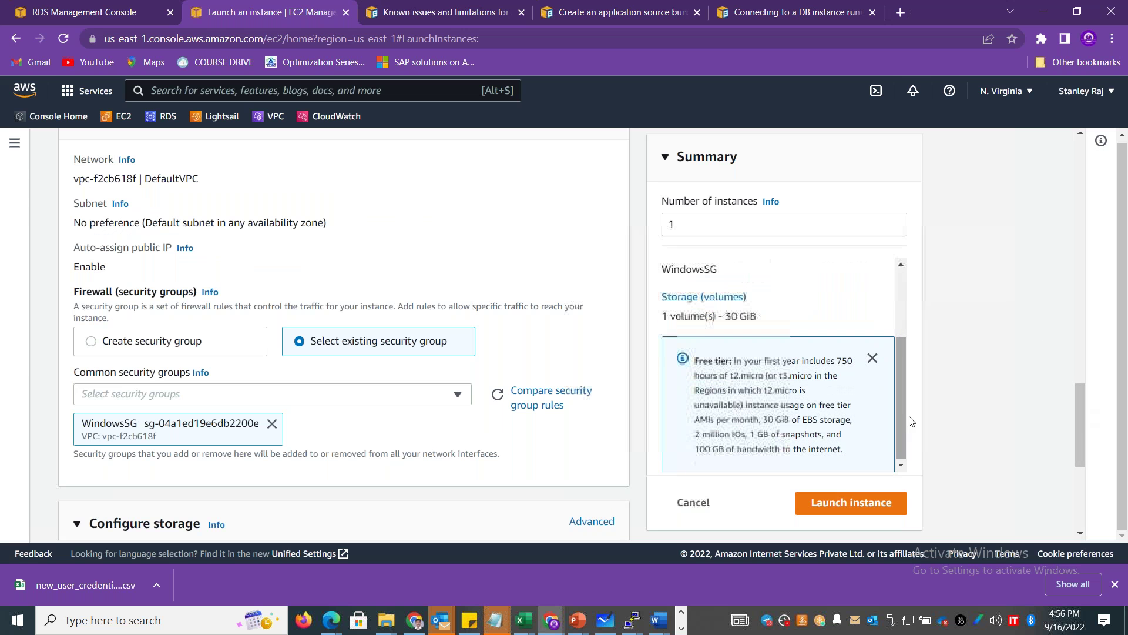
drag(1079, 425, 1083, 509)
click(854, 499)
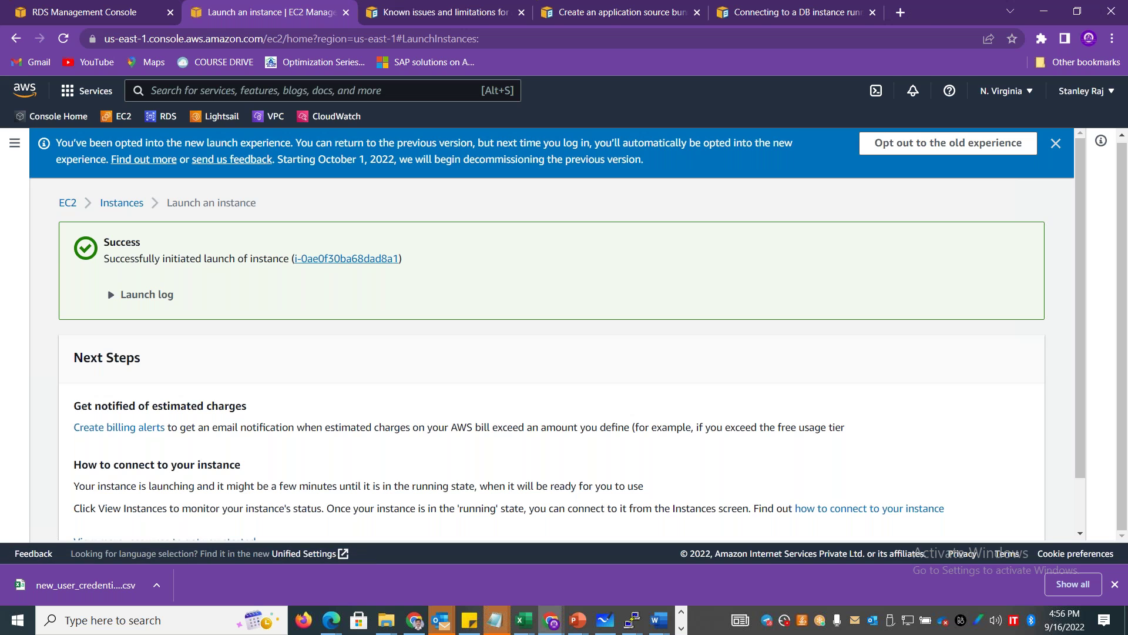
Open the new winserver01 instance from the success page and wait until it shows Running.
click(346, 258)
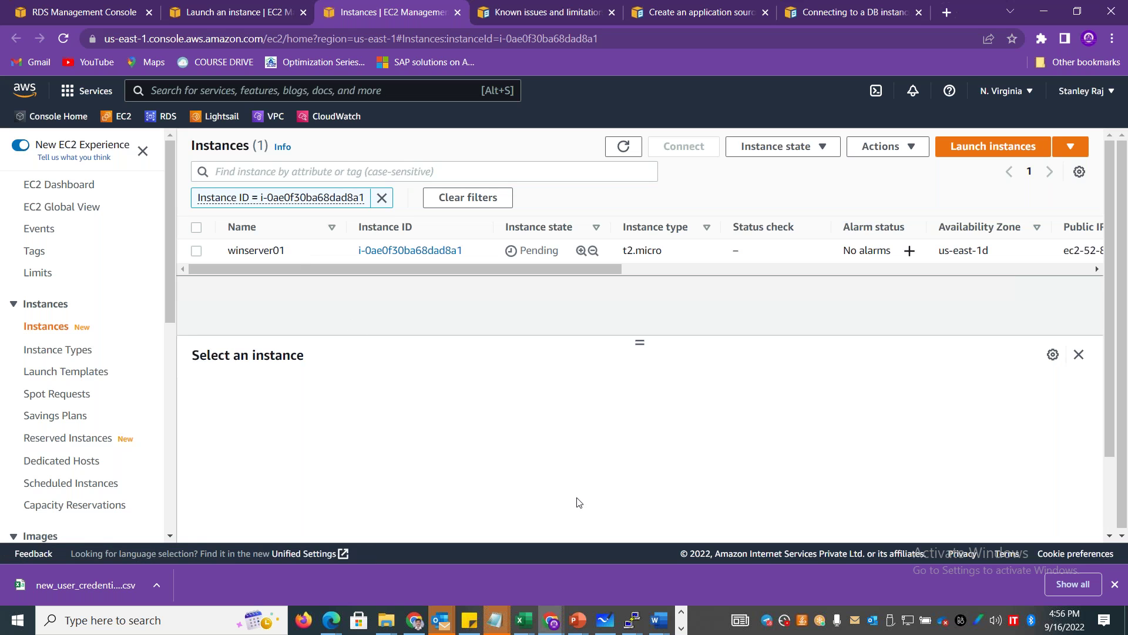
mouse_move(632, 620)
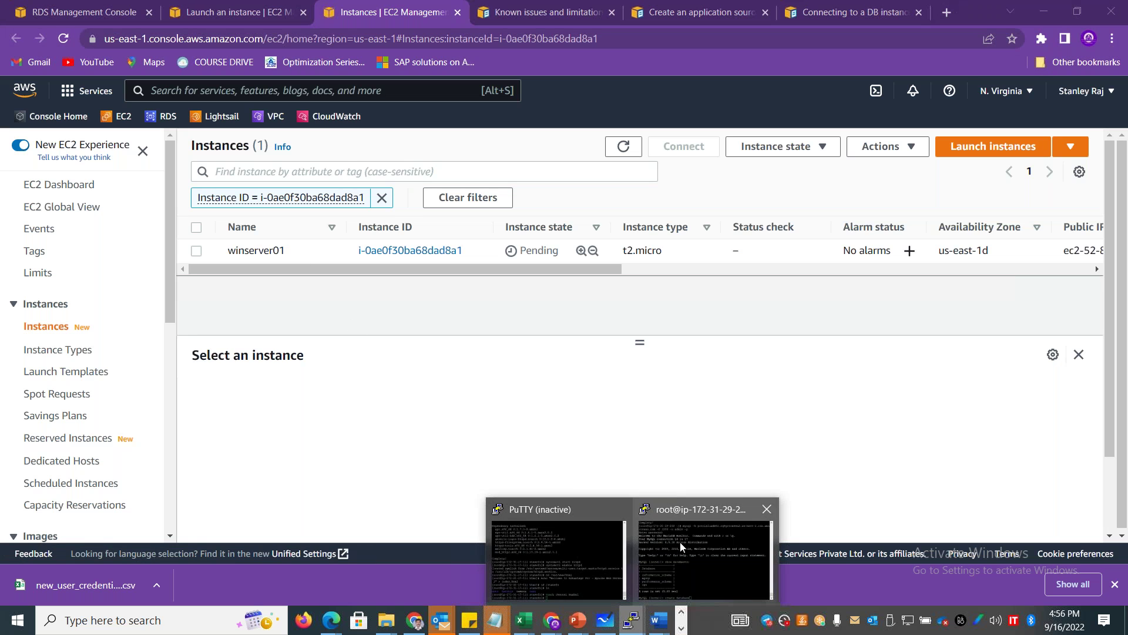
click(688, 543)
drag(543, 315, 877, 379)
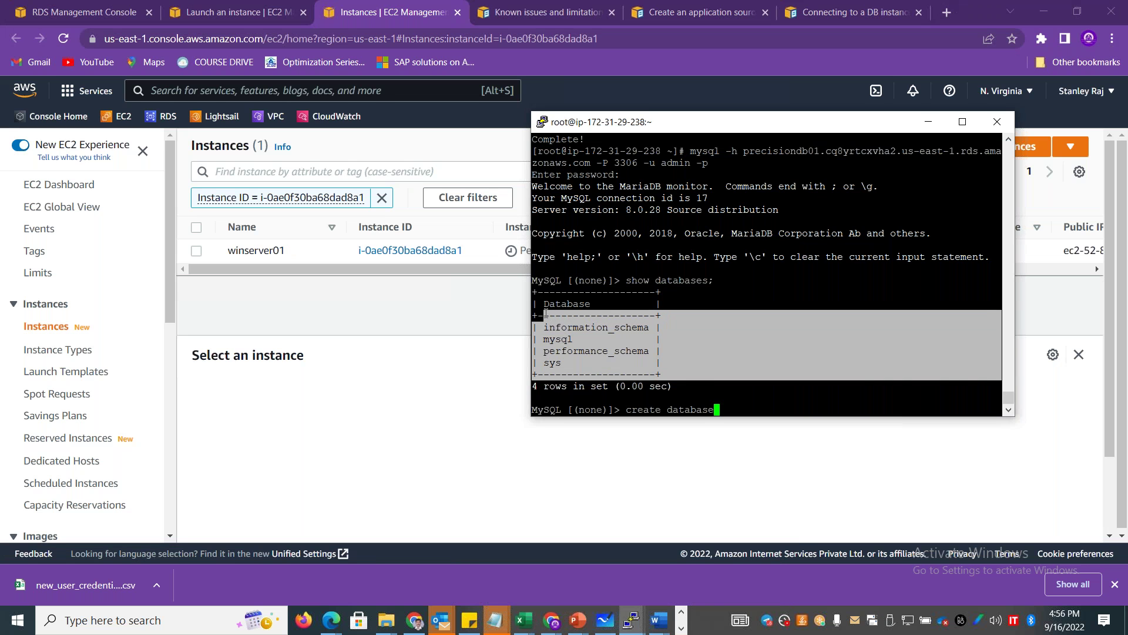
drag(1010, 400, 1009, 354)
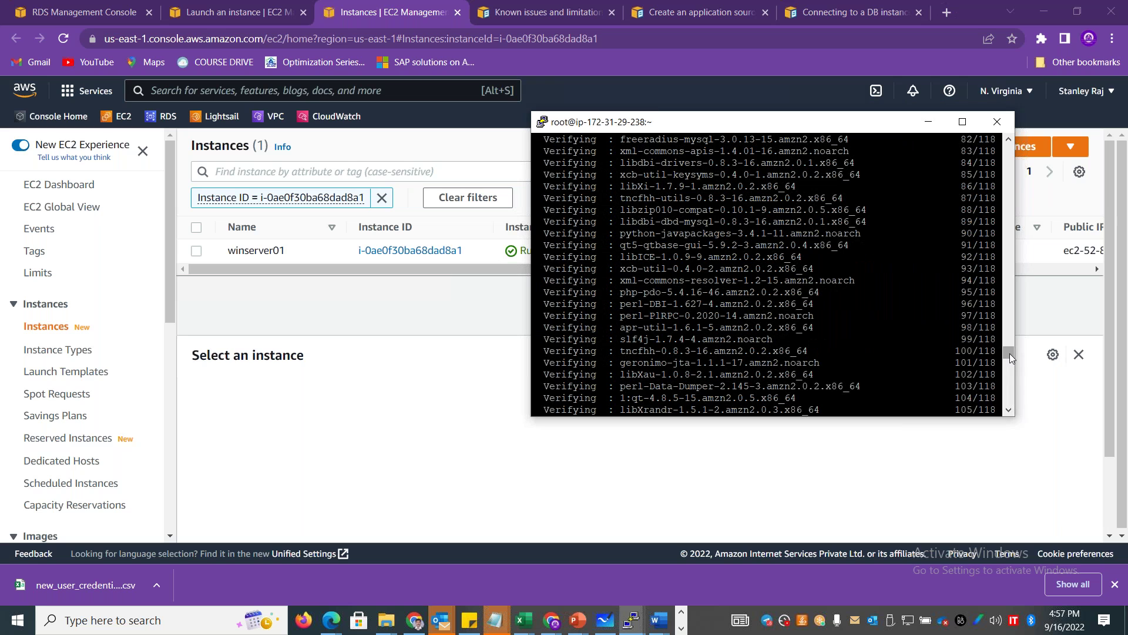
click(376, 297)
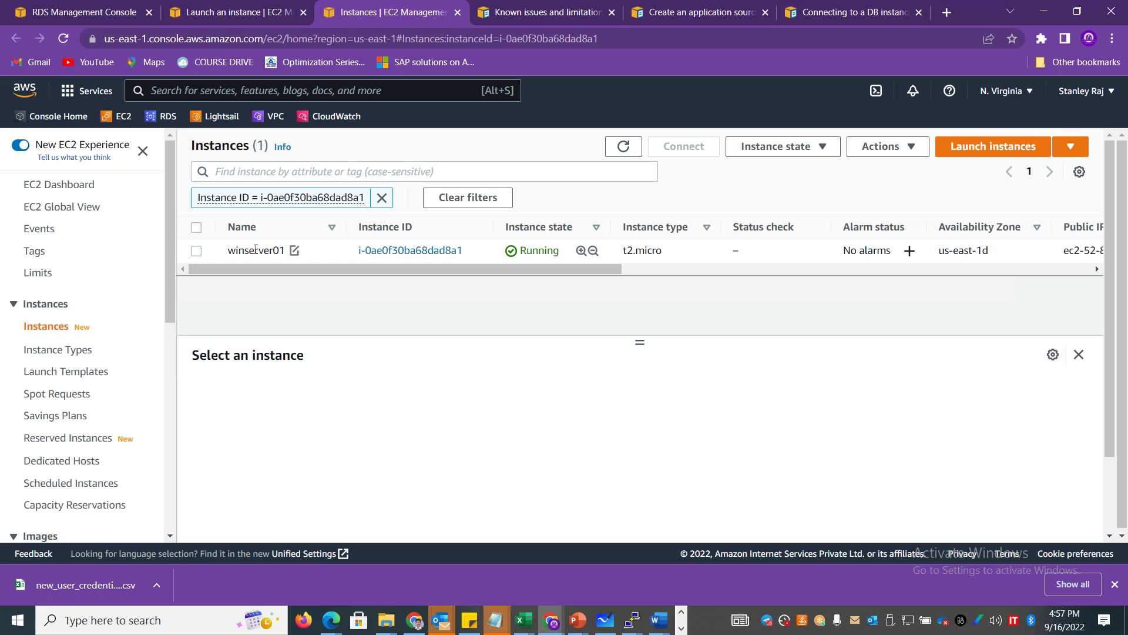
Select winserver01 to show its details, including public IPv4 52.87.206.248 and public DNS.
click(196, 250)
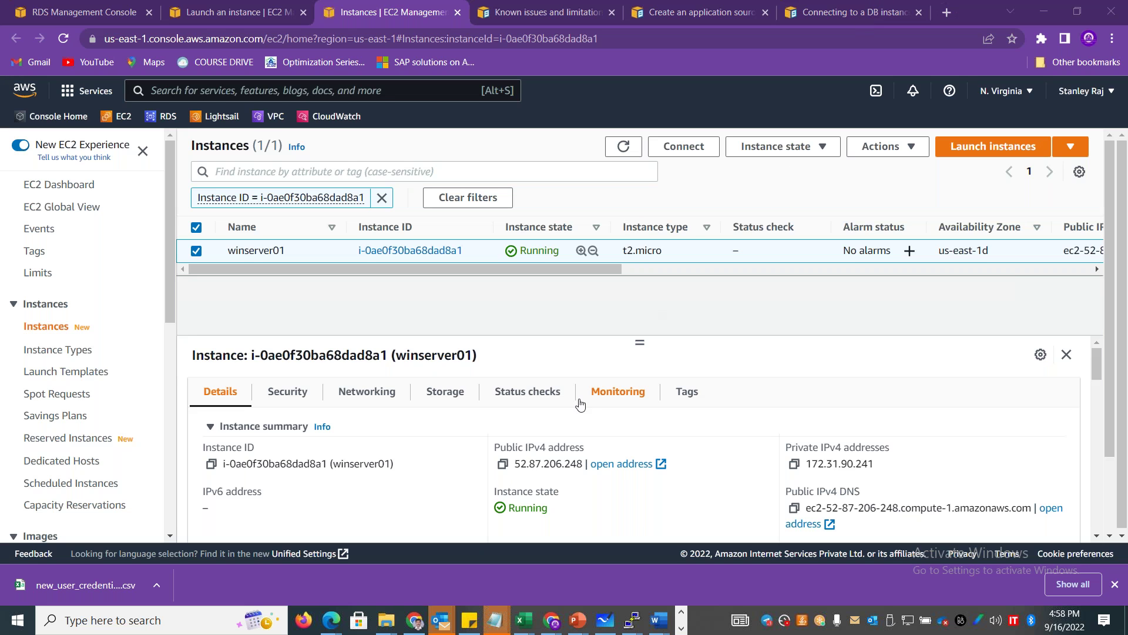
Start a Remote Desktop connection to 52.87.206.248 via mstsc, choosing to sign in with a different account.
click(502, 464)
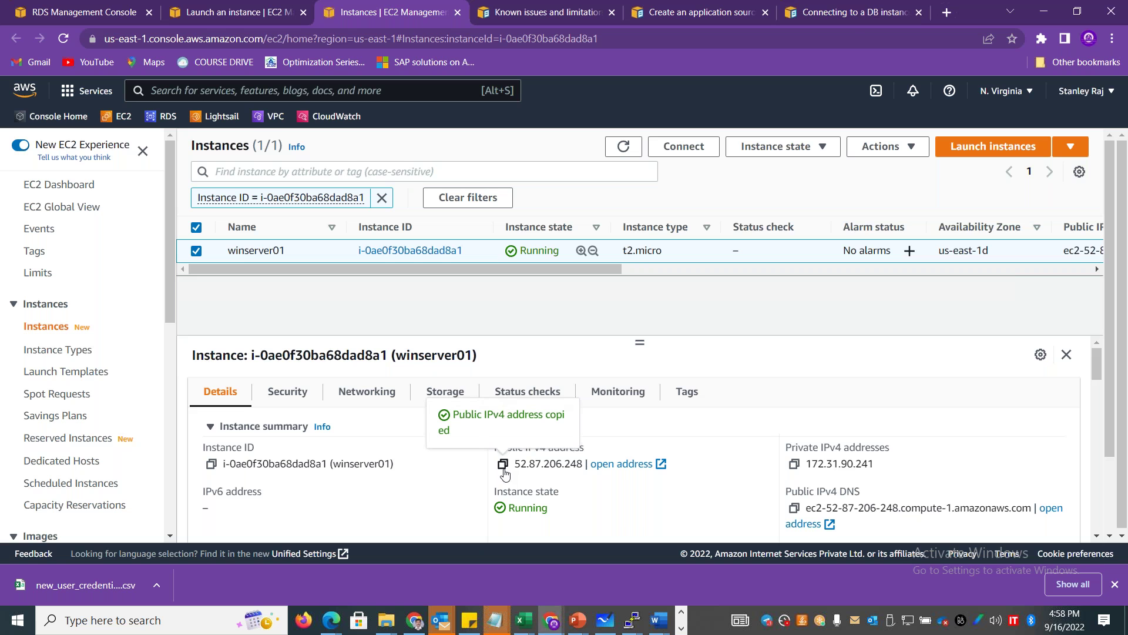
key(super+r)
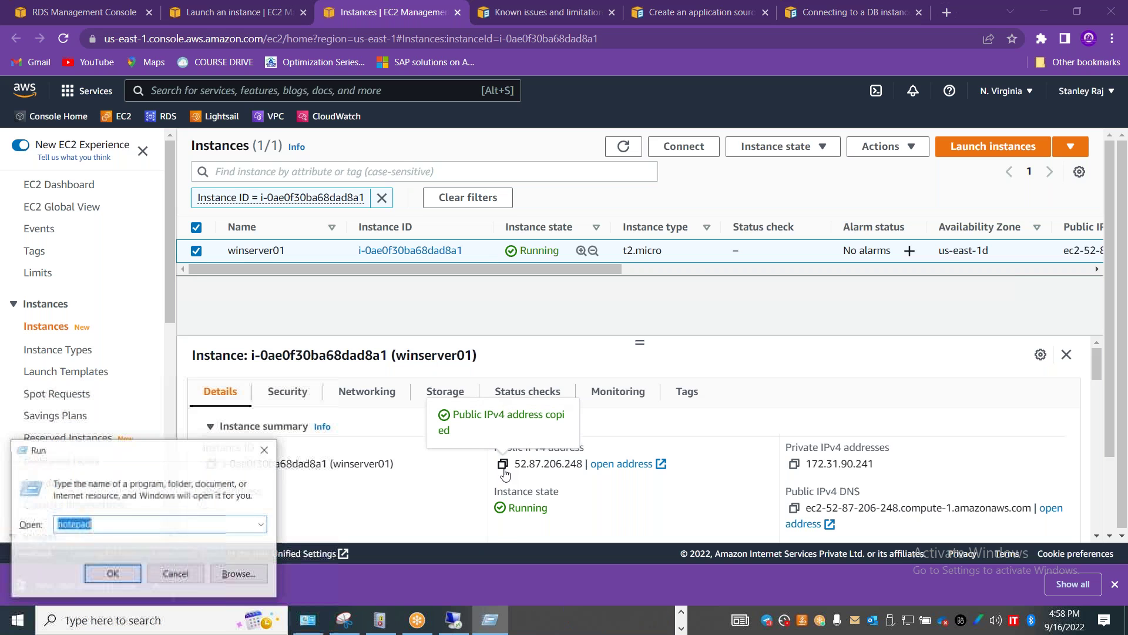
key(Return)
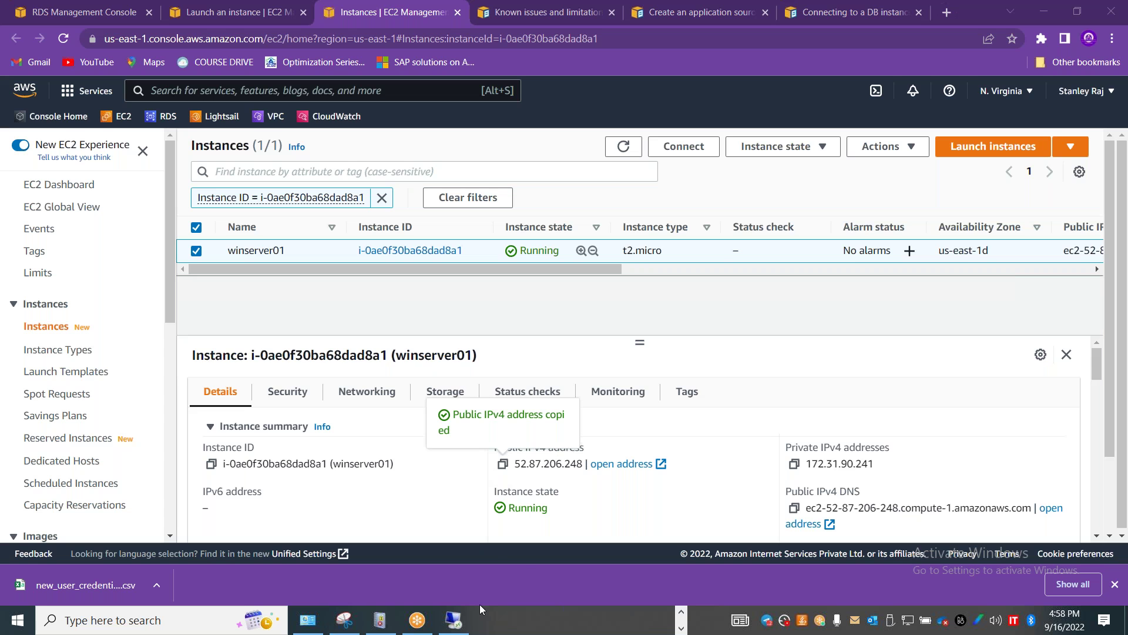
key(ctrl+v)
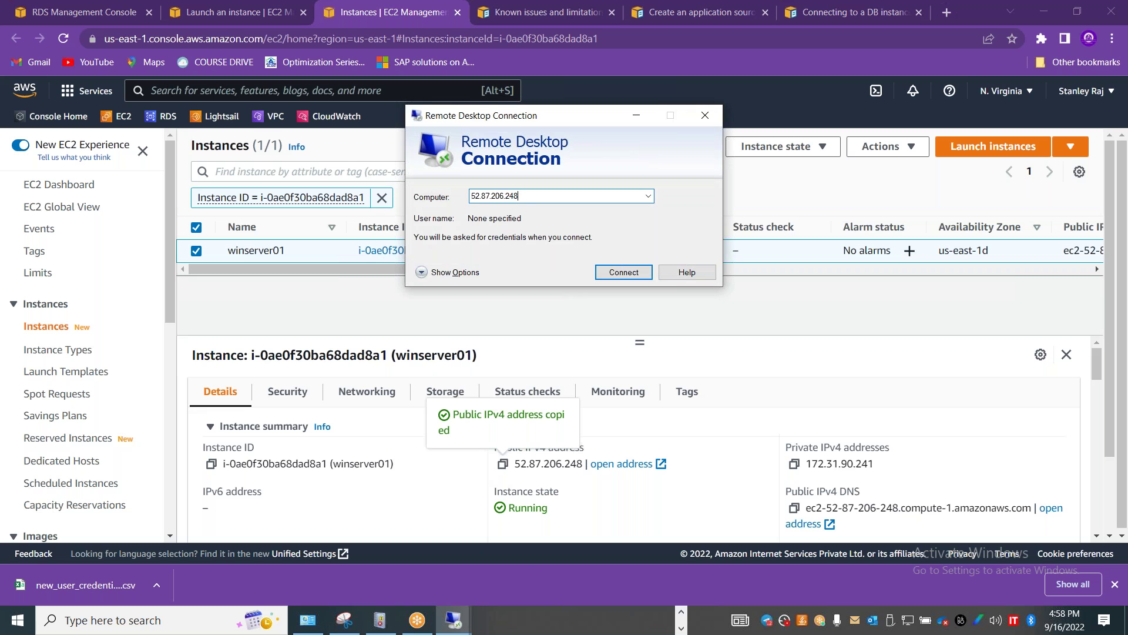
click(622, 272)
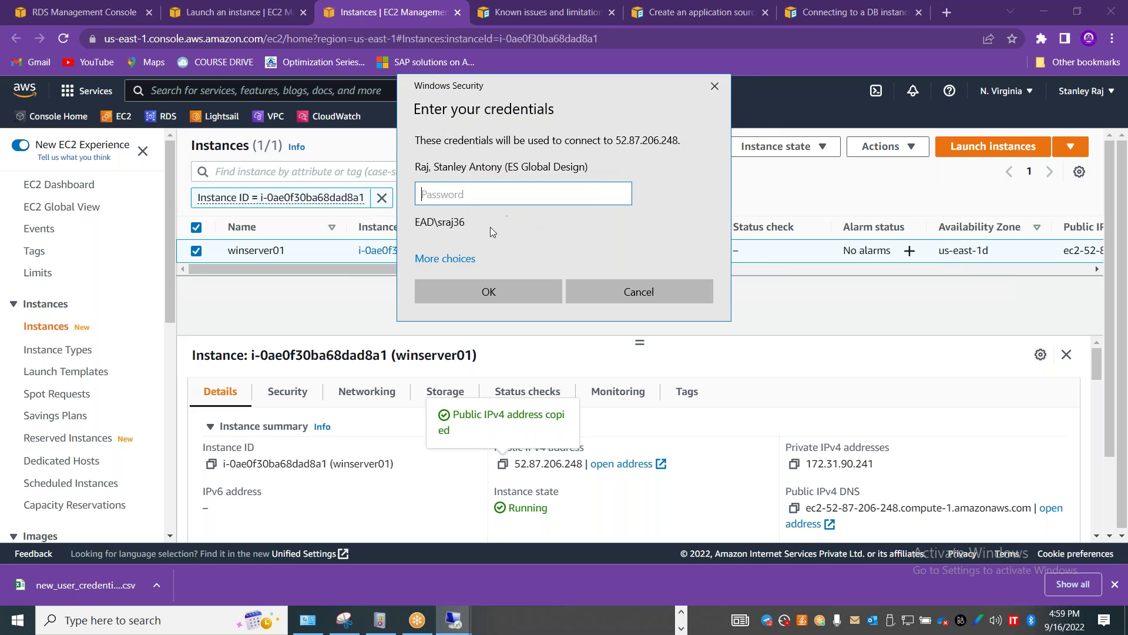
click(445, 258)
click(542, 341)
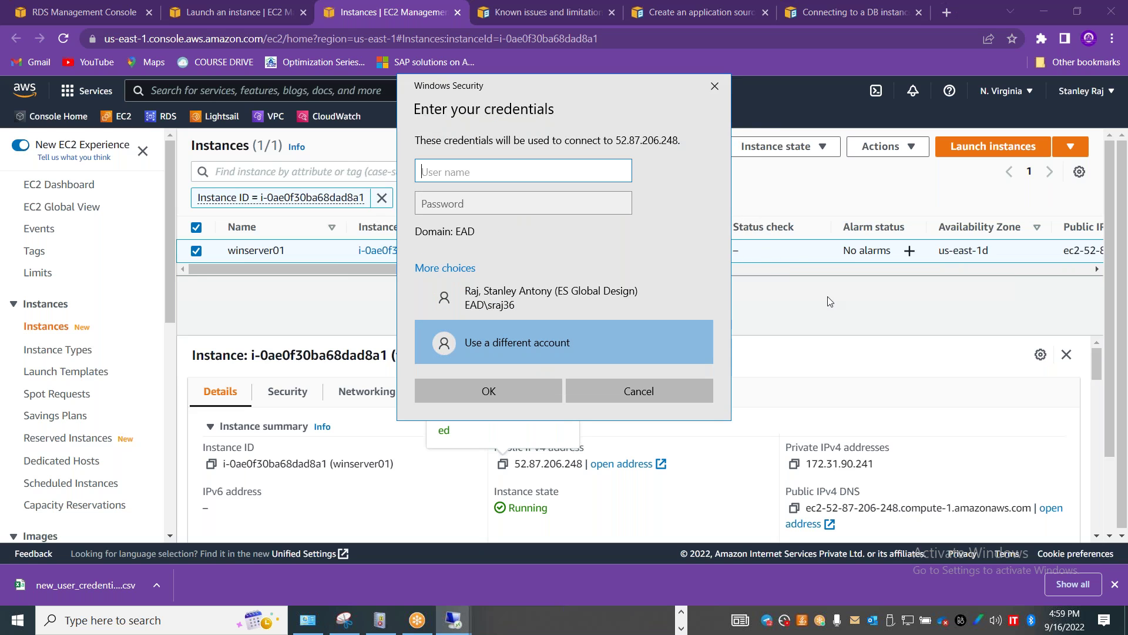
click(829, 302)
Request winserver01's Windows password from the RDP client tab; it's unavailable for 4 minutes.
click(673, 146)
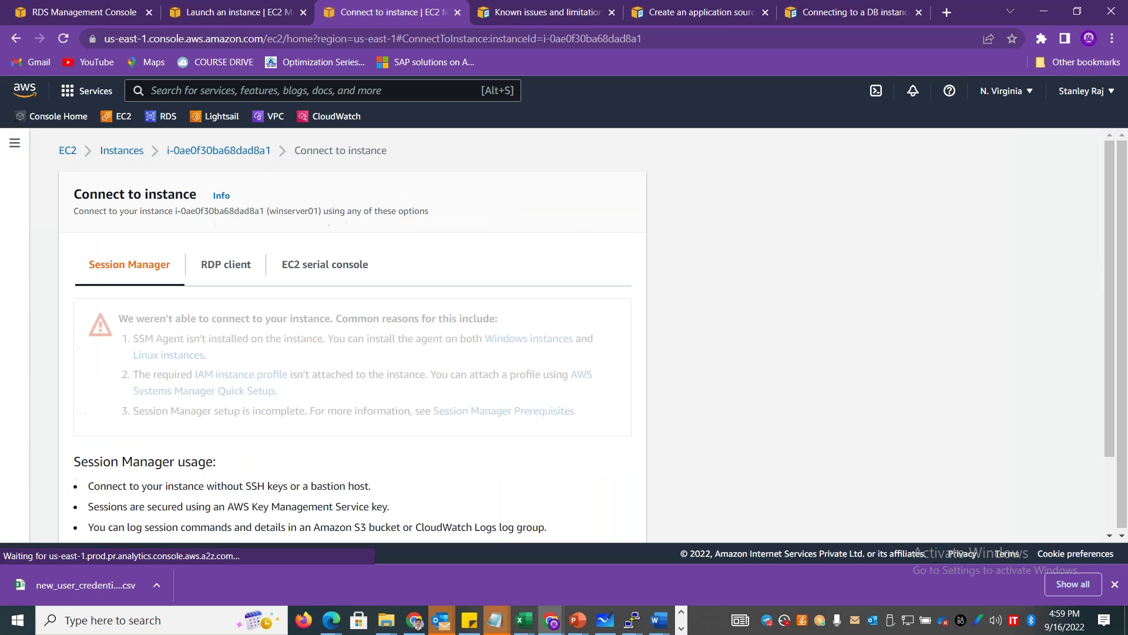
click(235, 274)
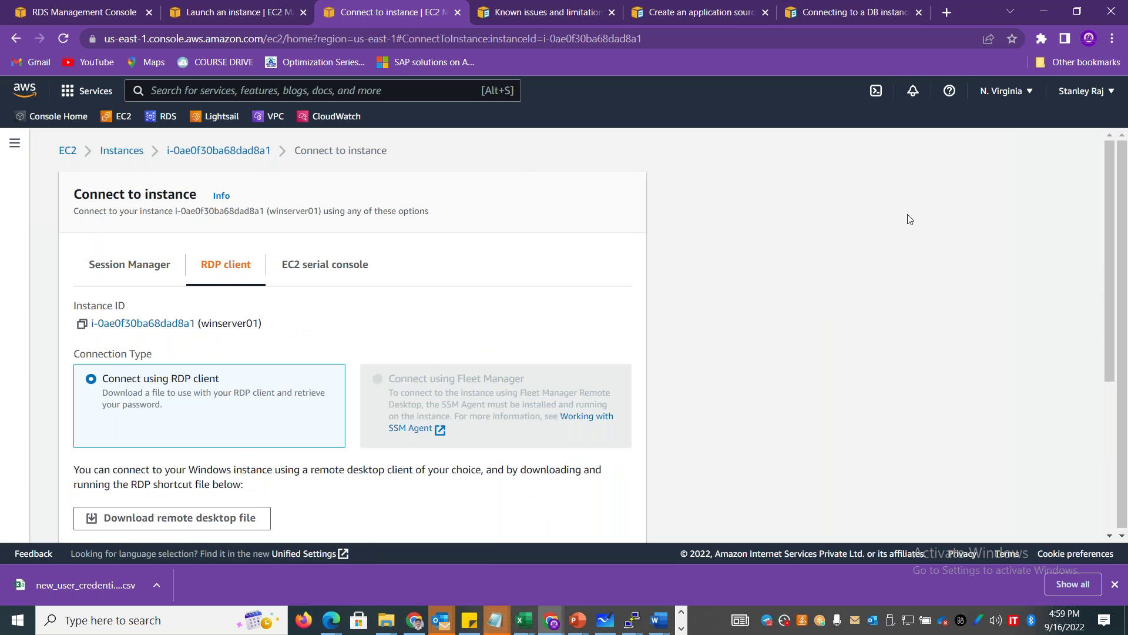
drag(1108, 203, 1109, 323)
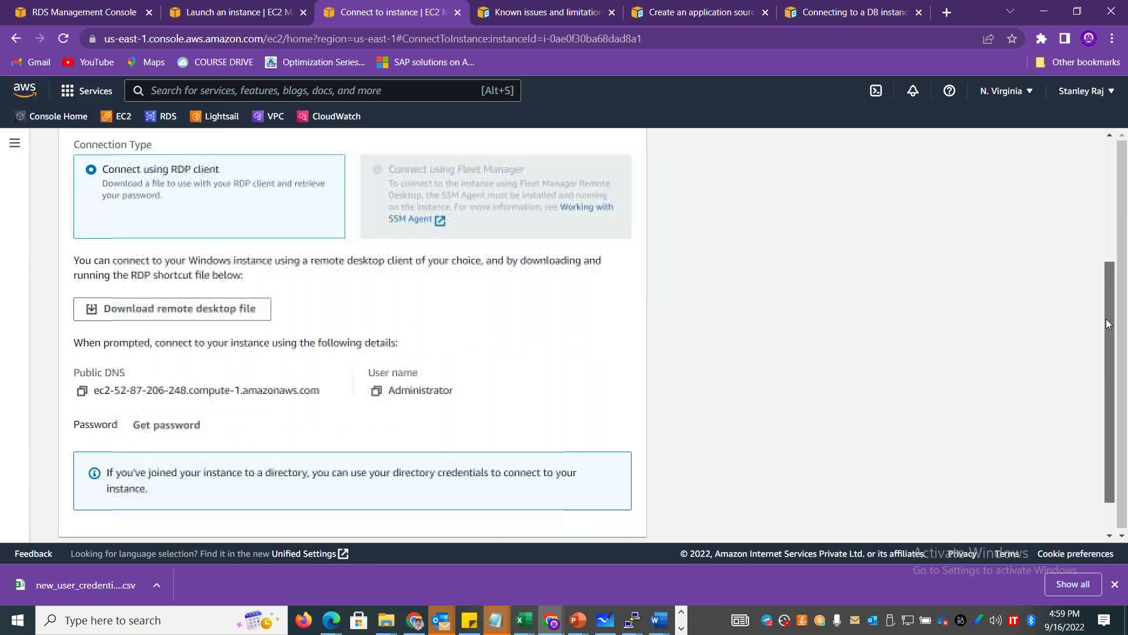
scroll(188, 411, down, 1)
click(188, 381)
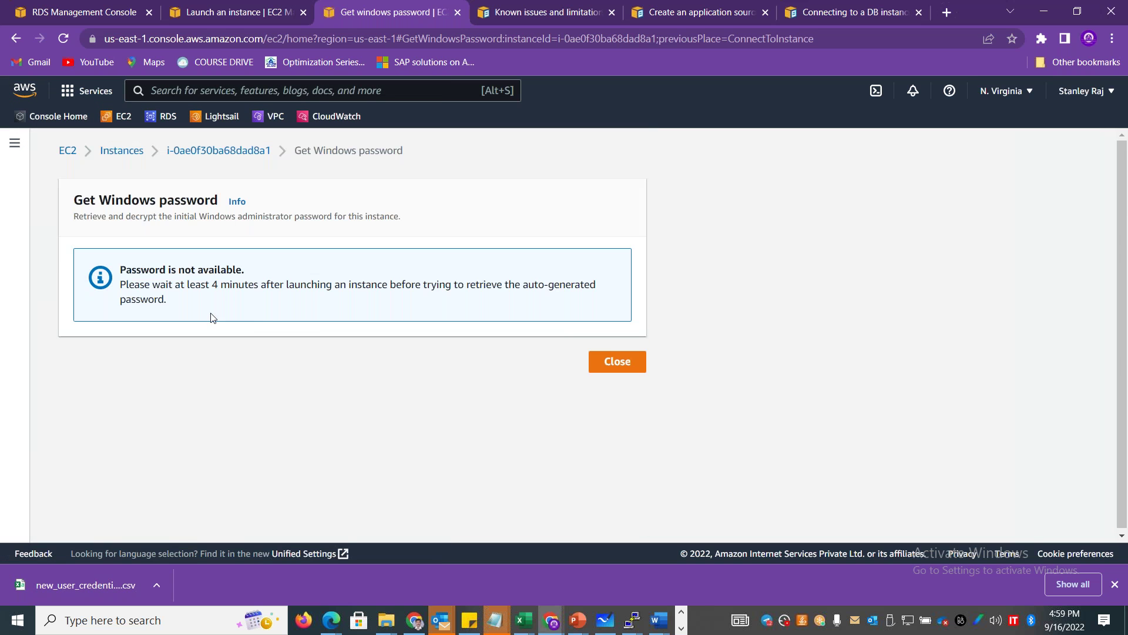
drag(201, 285, 290, 300)
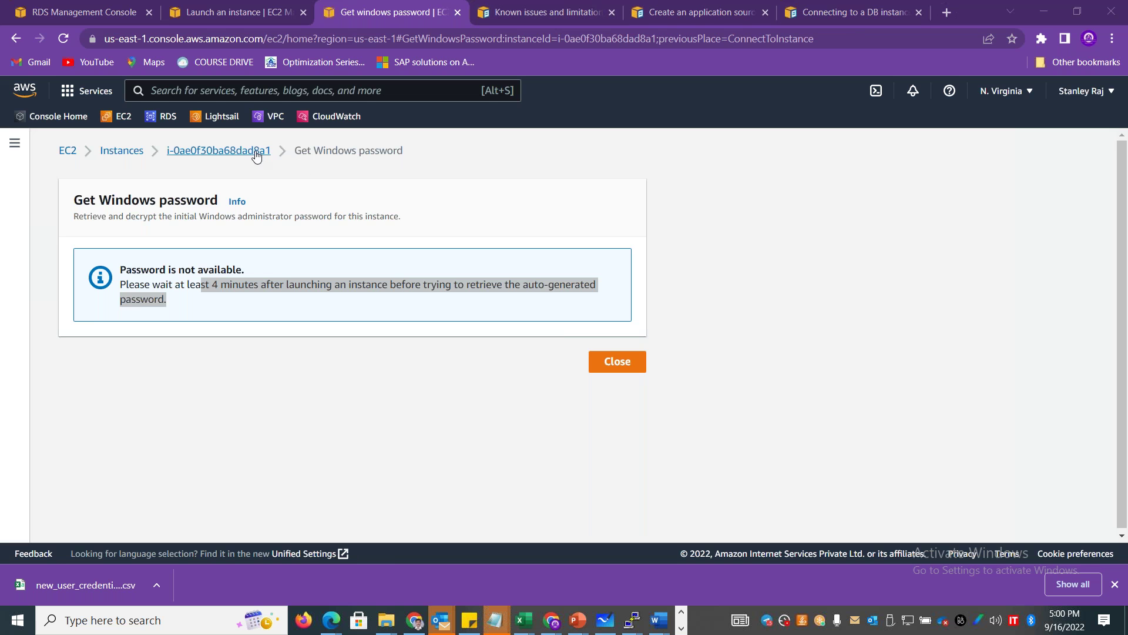
Reopen winserver01's Get Windows password page and try decrypting with the sep2022mumbai.pem key.
click(617, 359)
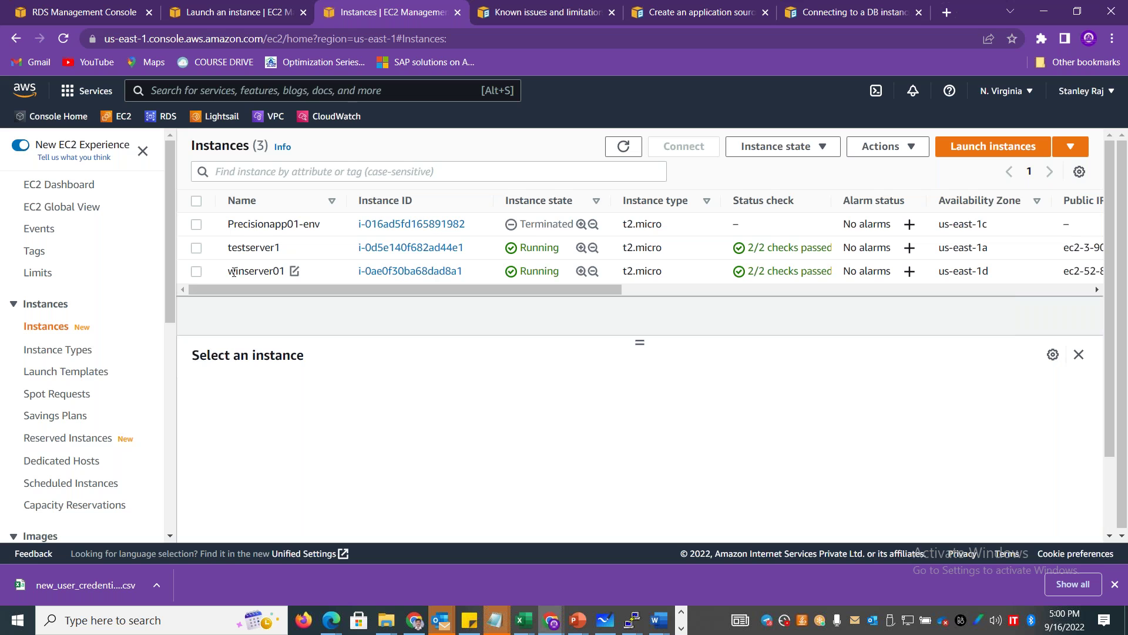
click(221, 275)
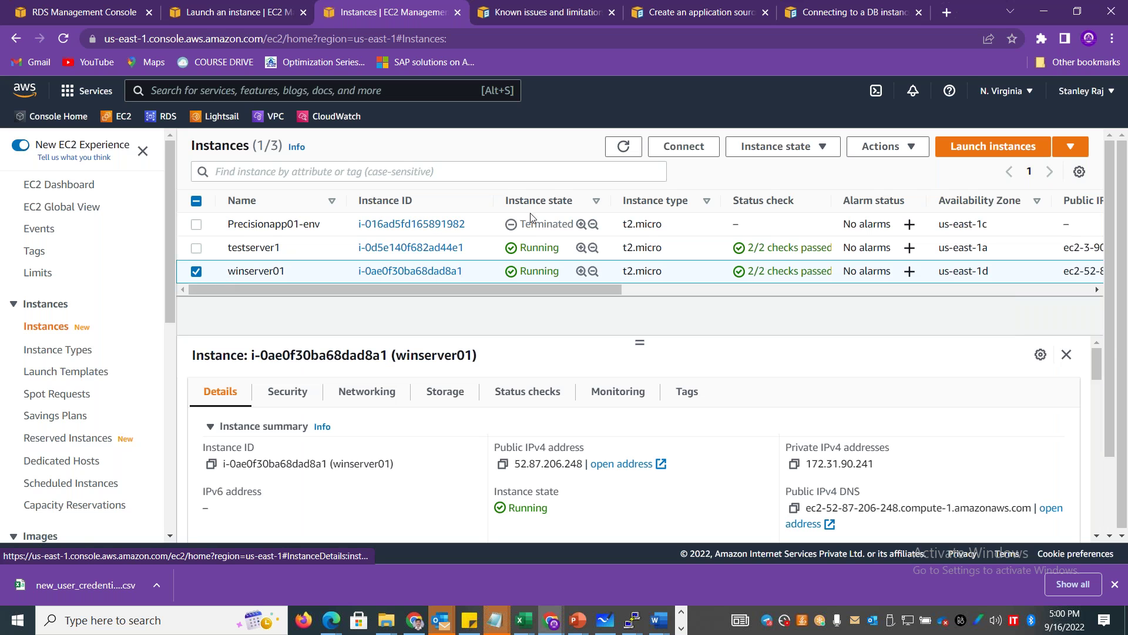
click(682, 147)
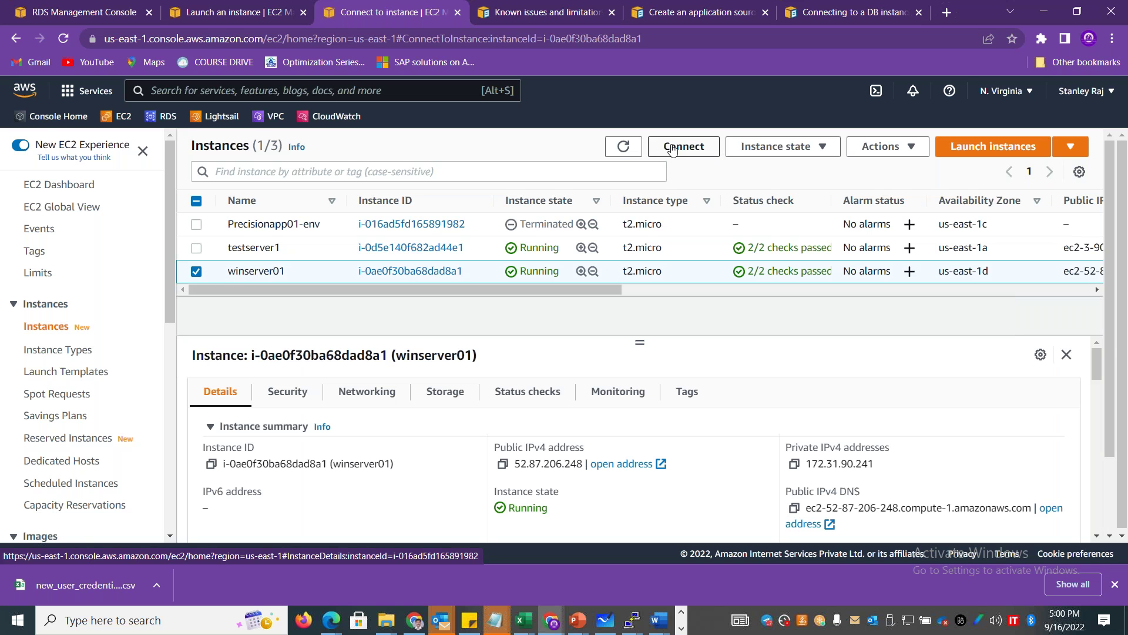
click(225, 265)
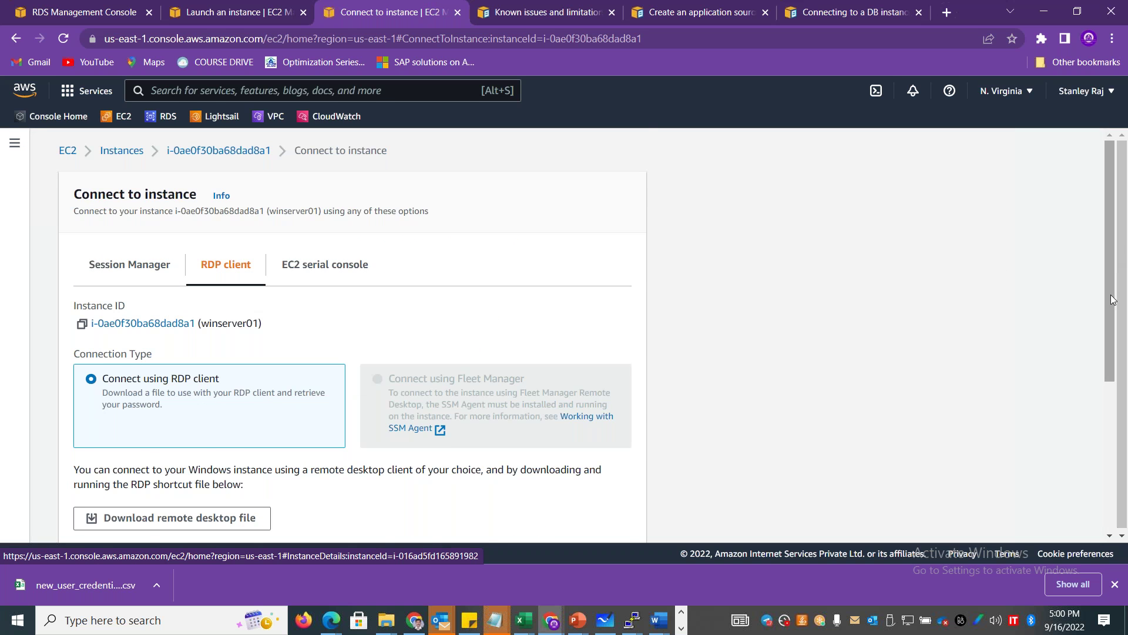
scroll(1117, 252, down, 5)
click(169, 379)
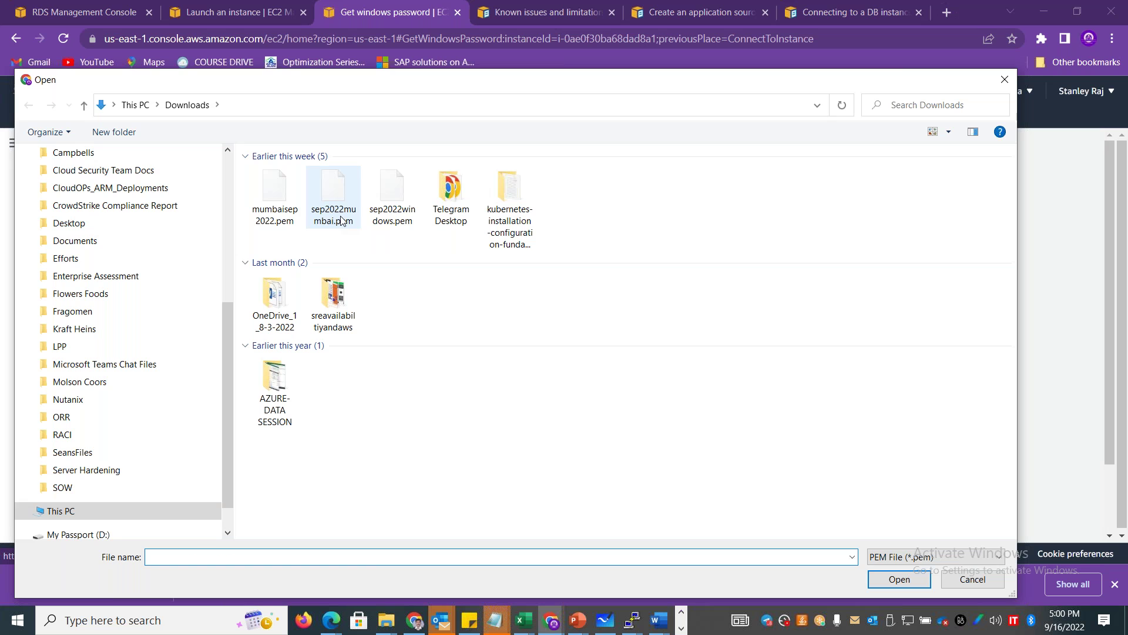
double_click(341, 217)
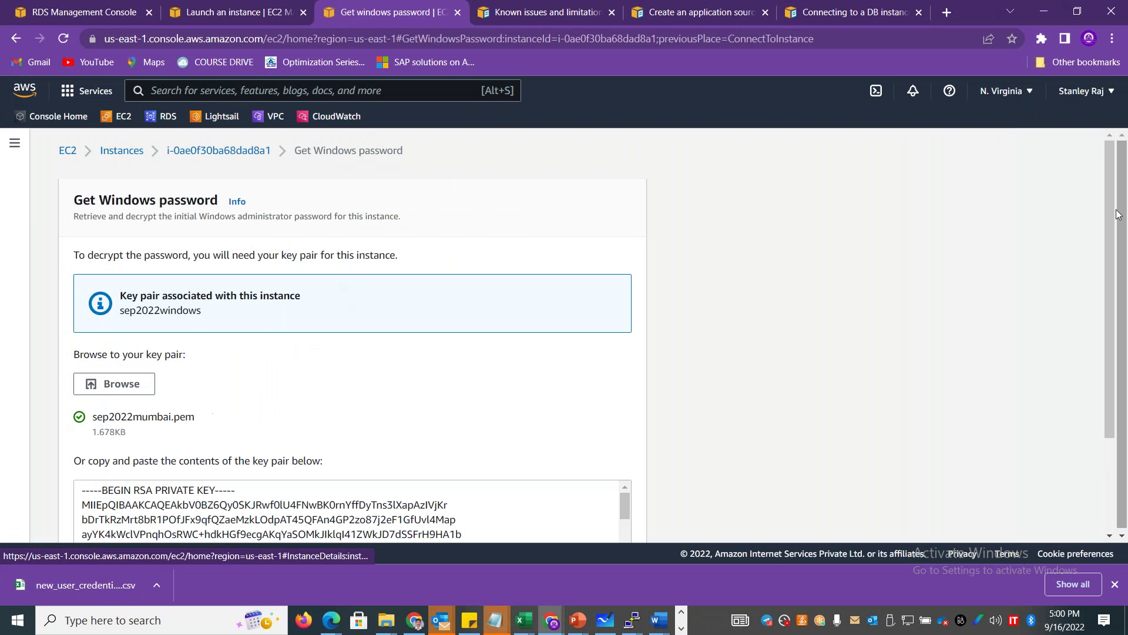
scroll(823, 382, down, 2)
click(620, 525)
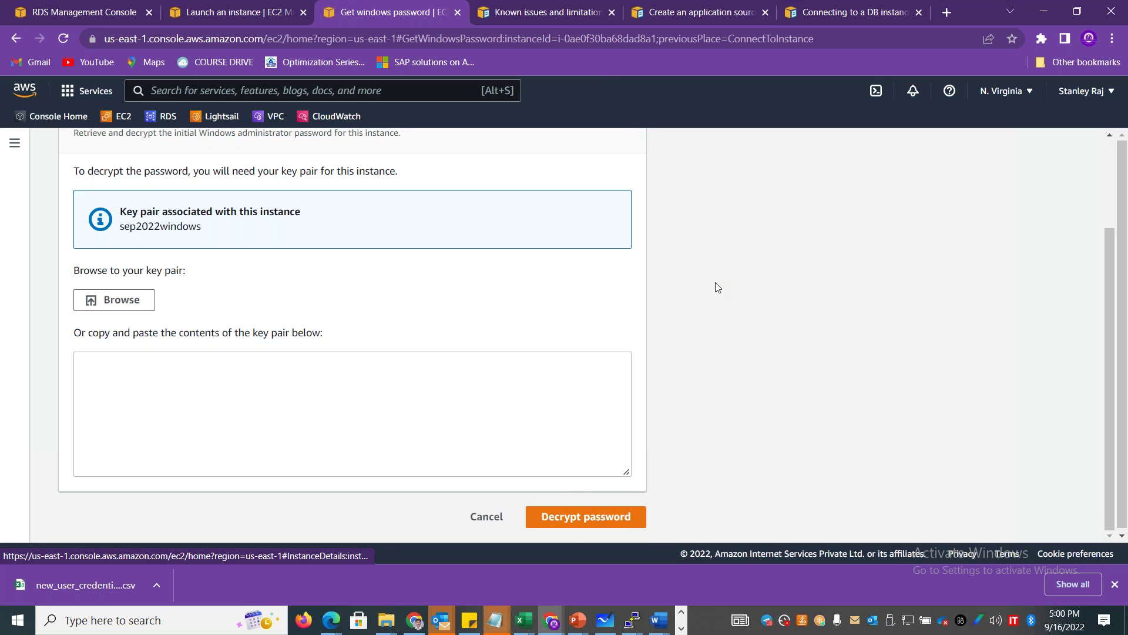
Upload the sep2022windows.pem key and decrypt the administrator password.
drag(1116, 337, 1115, 305)
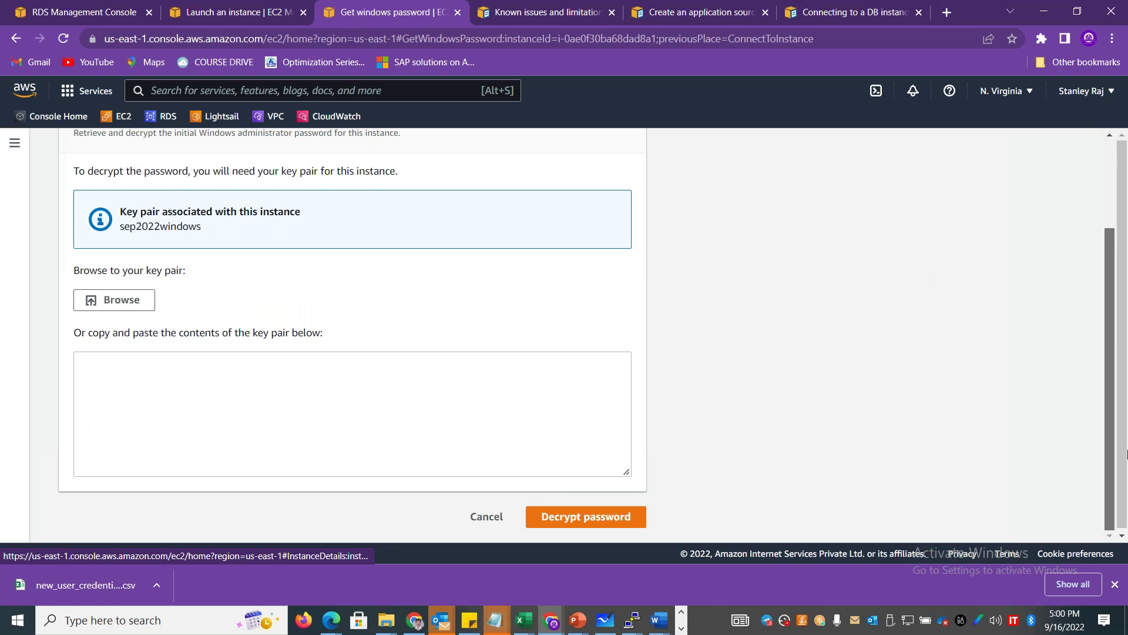
click(124, 303)
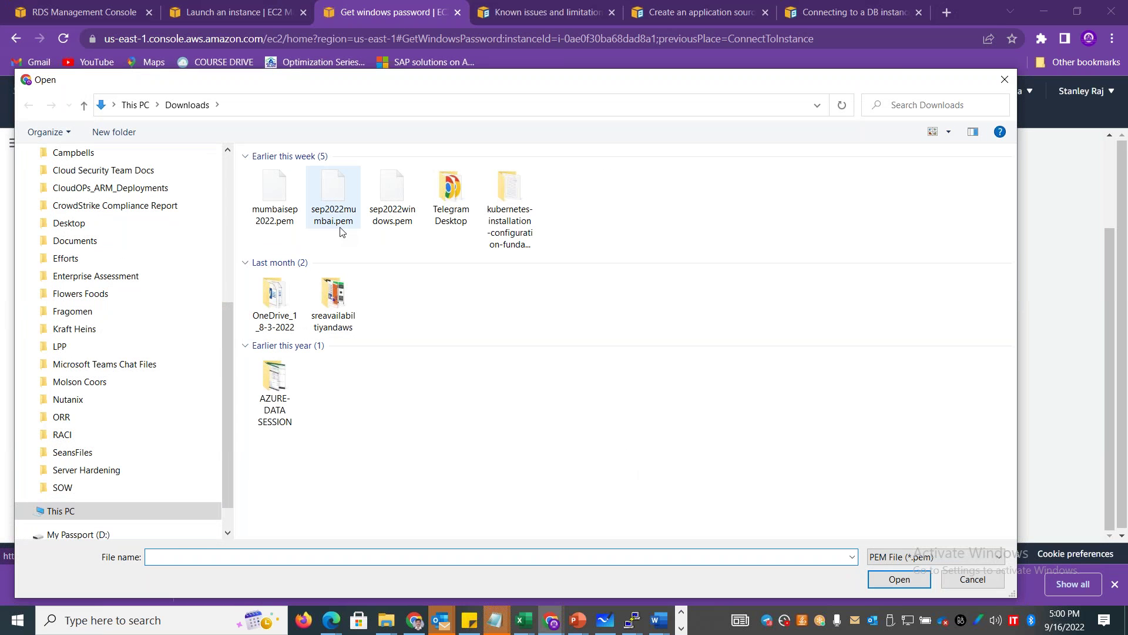
double_click(392, 218)
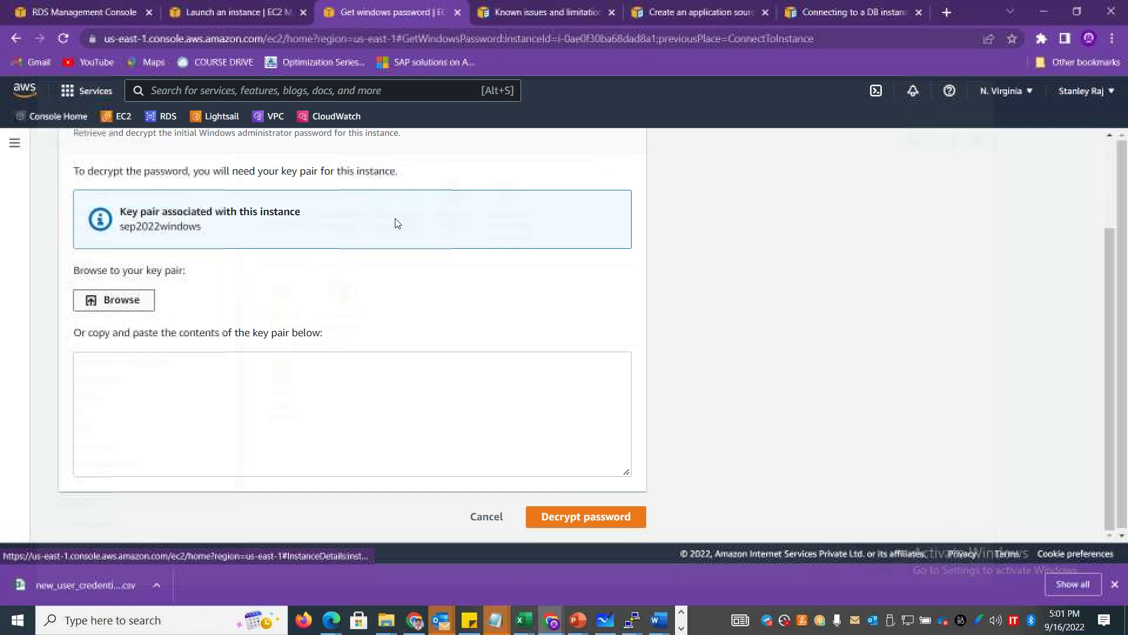
scroll(658, 500, down, 2)
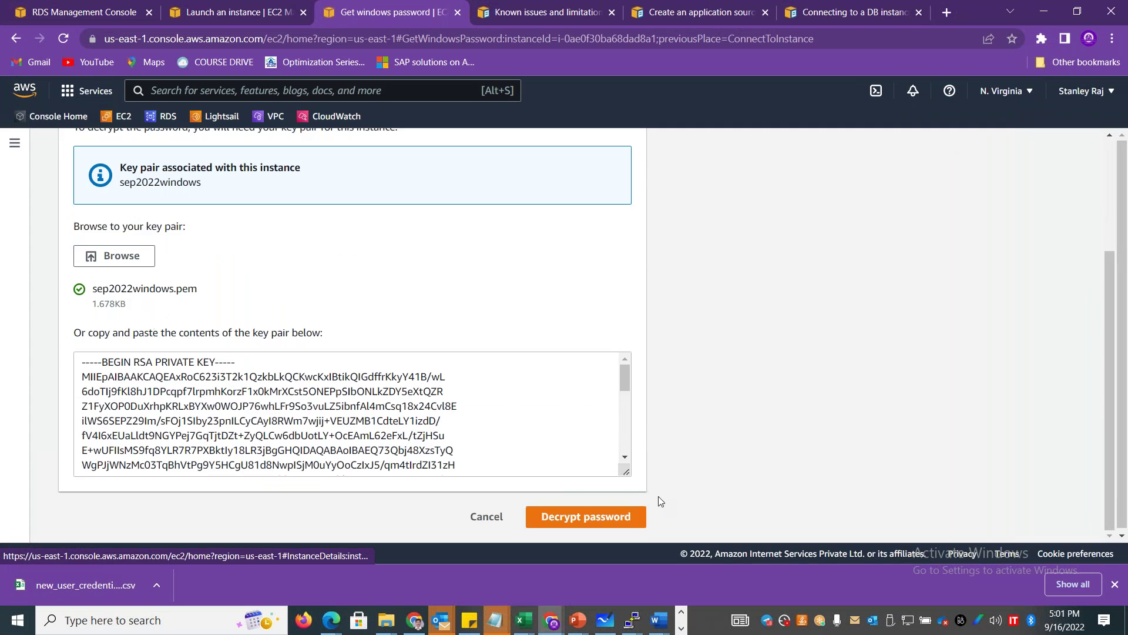
click(620, 519)
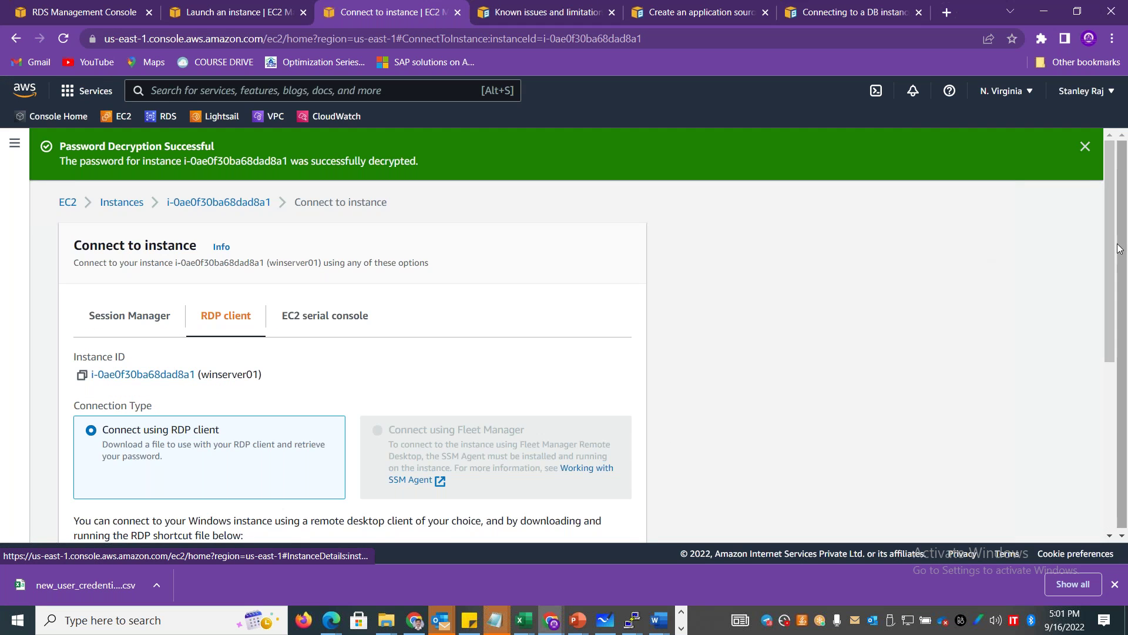
Copy the decrypted Administrator password onto line 29 of httpd_install_user_data.txt in Notepad.
scroll(1119, 248, down, 5)
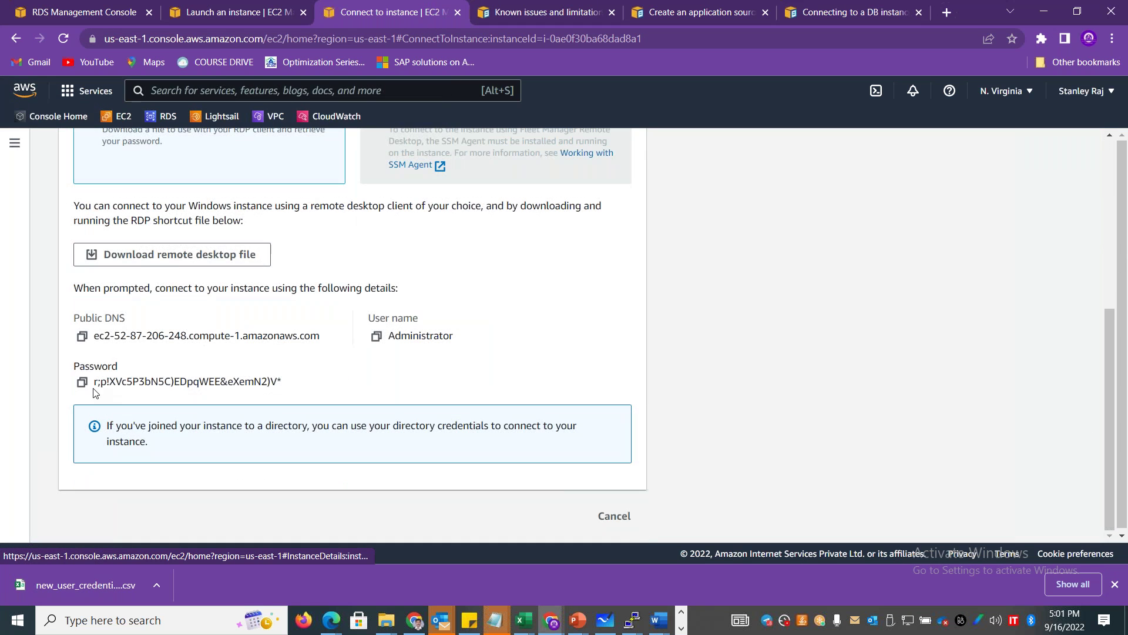
click(82, 382)
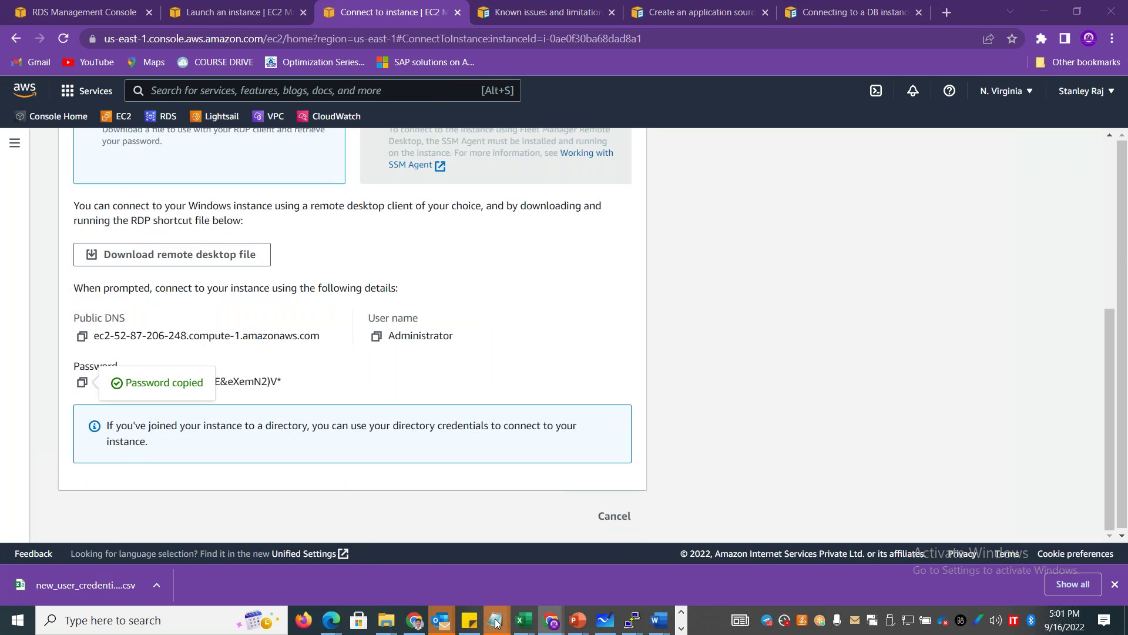
mouse_move(495, 622)
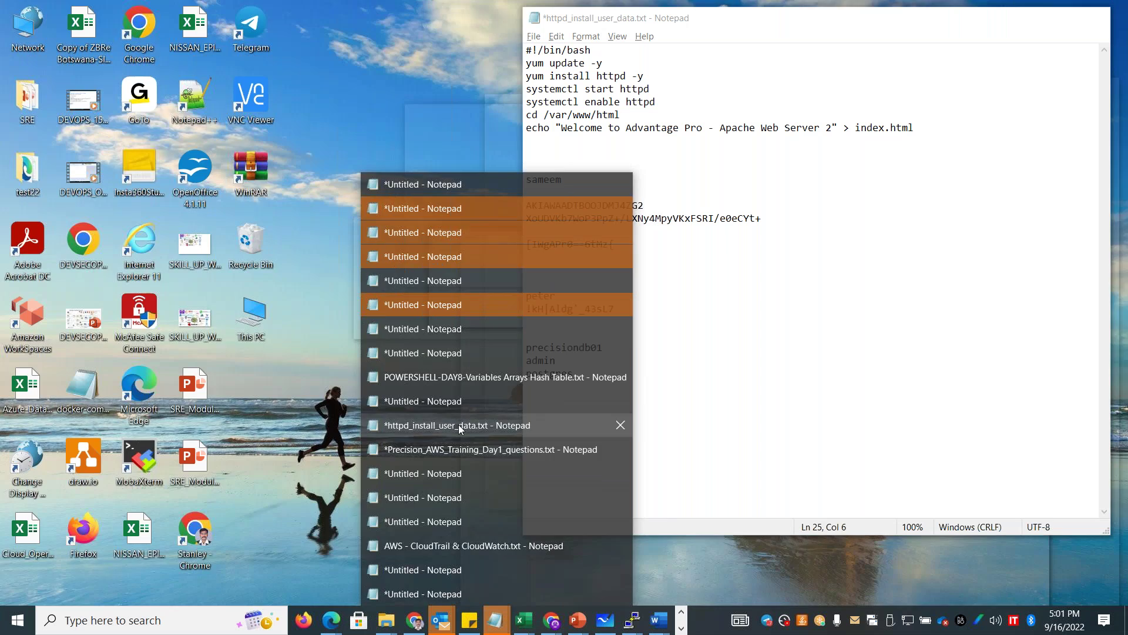
click(458, 424)
click(529, 412)
key(ctrl+v)
drag(714, 412, 528, 412)
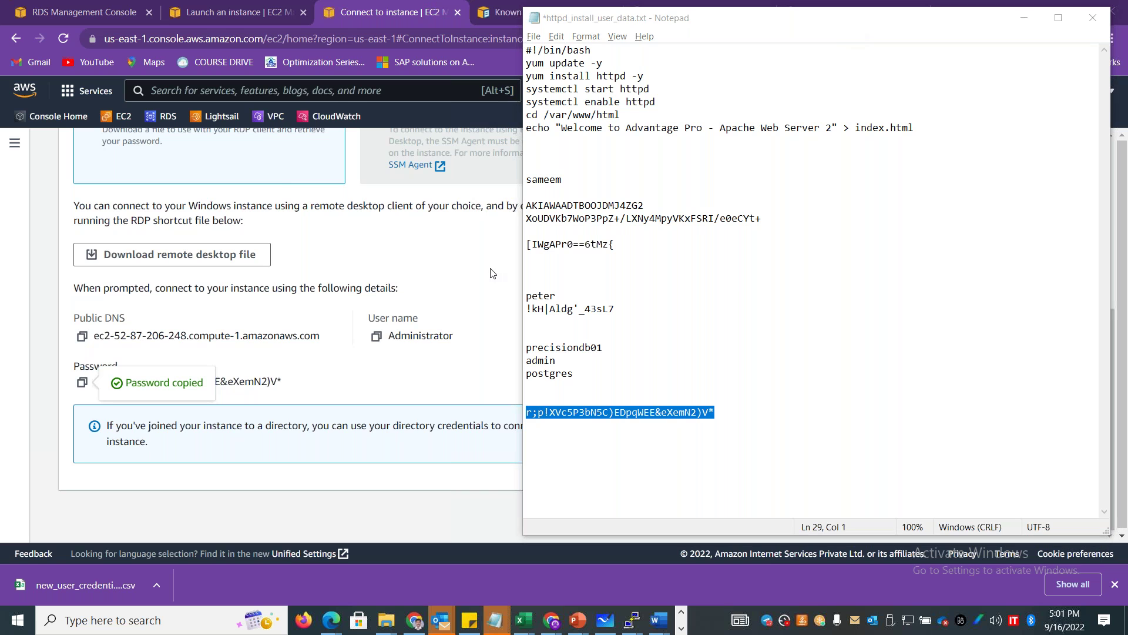
Sign in to 52.87.206.248 as Administrator with the pasted password, accepting the certificate warning.
click(551, 620)
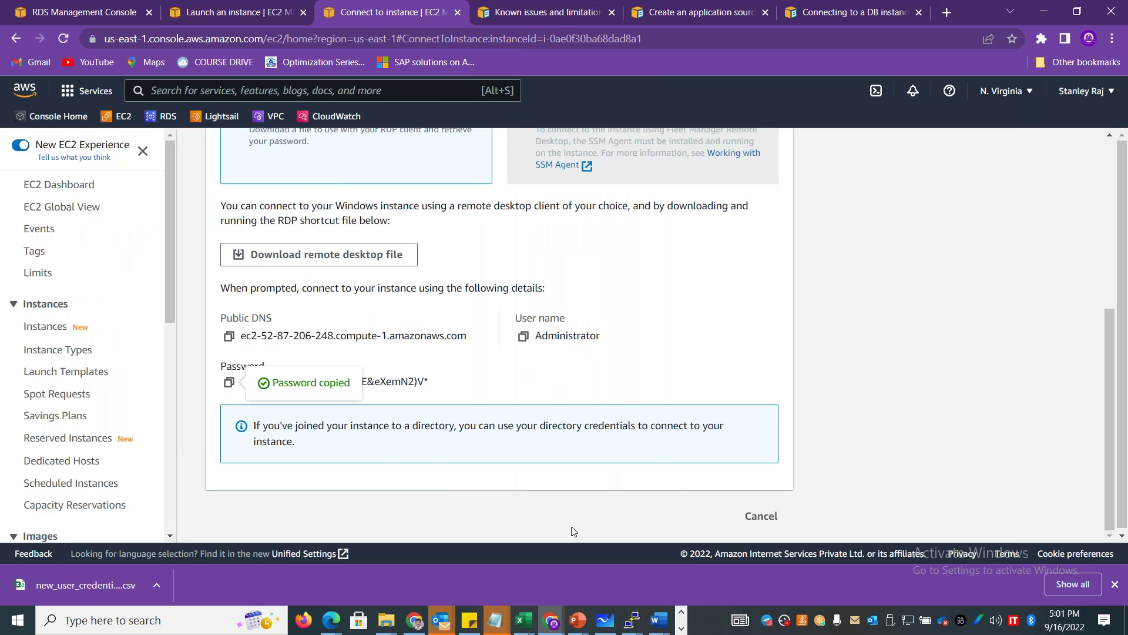
click(681, 628)
mouse_move(453, 620)
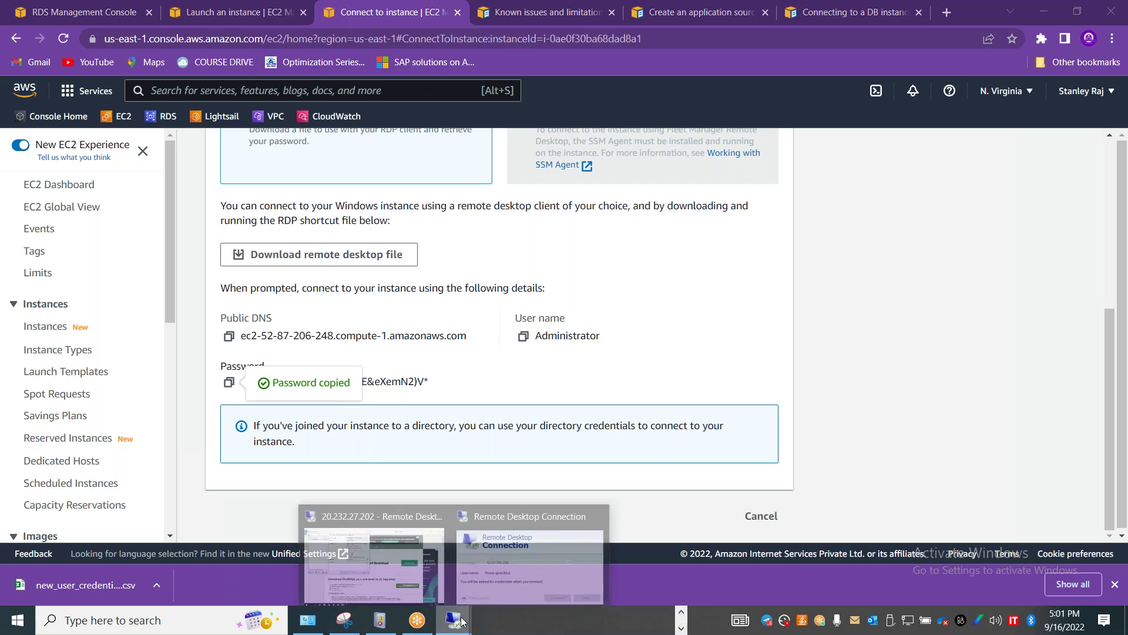
click(522, 575)
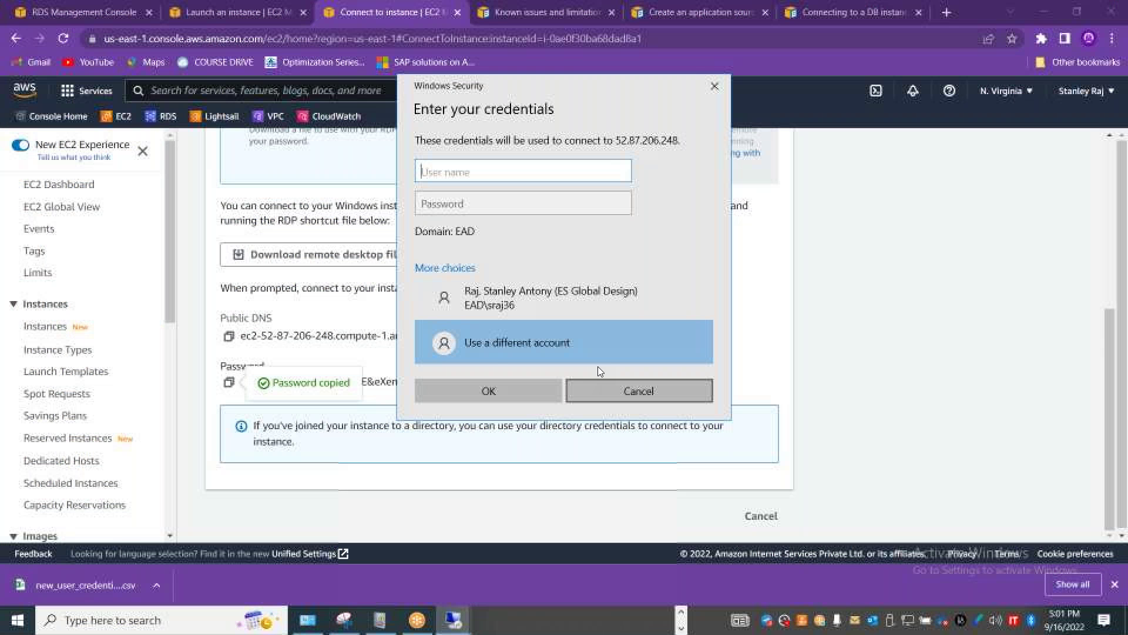
text(Administrator)
key(Tab)
key(ctrl+v)
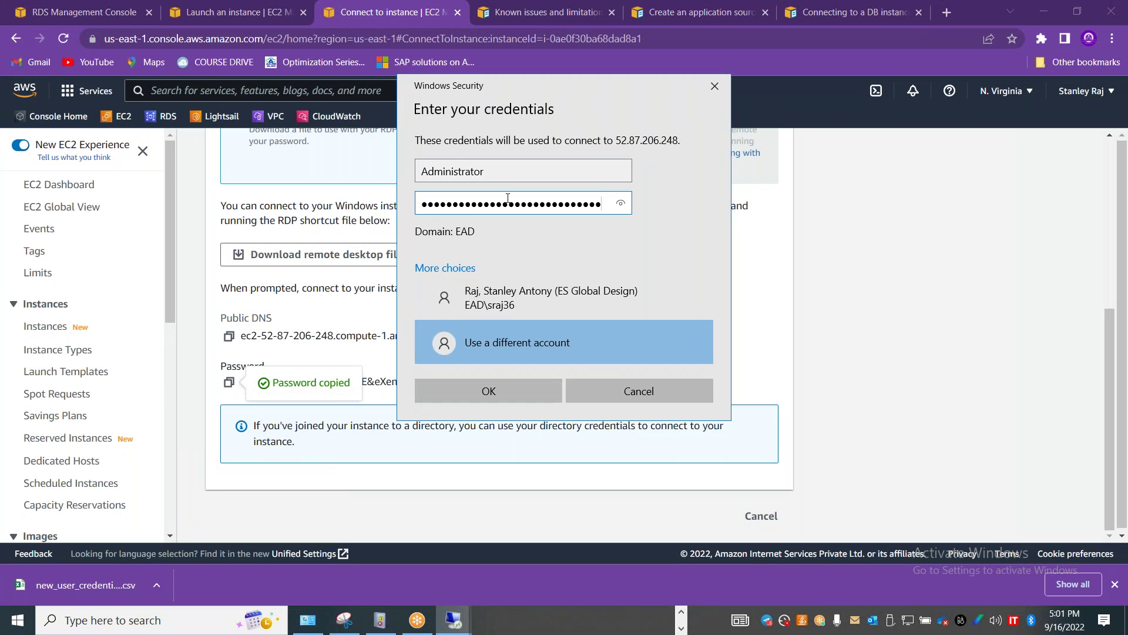
click(505, 395)
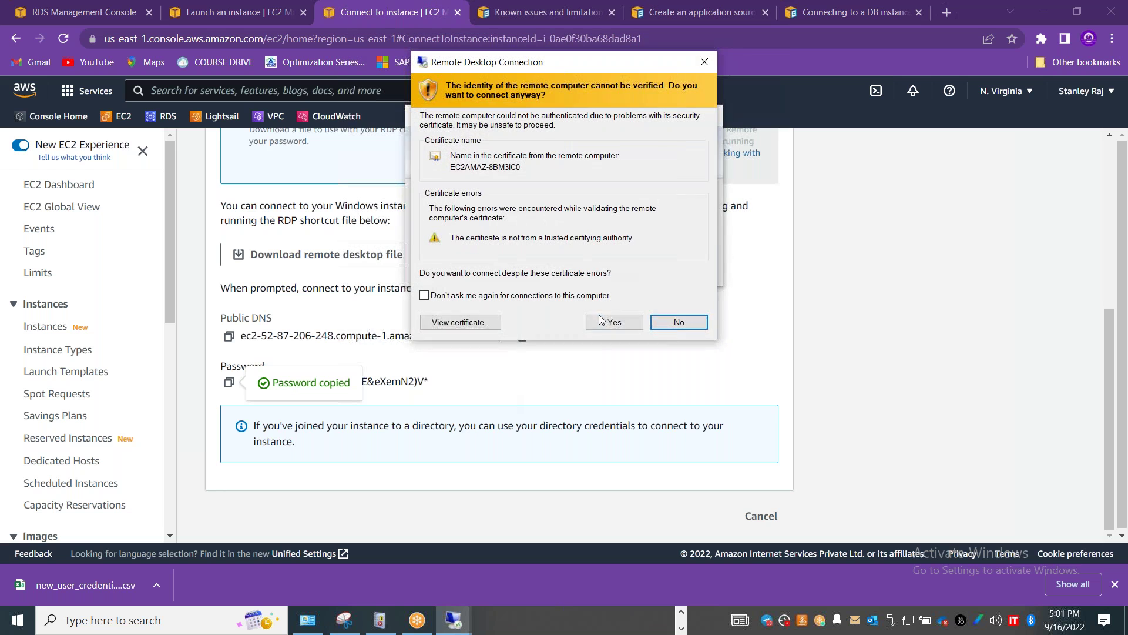
click(595, 321)
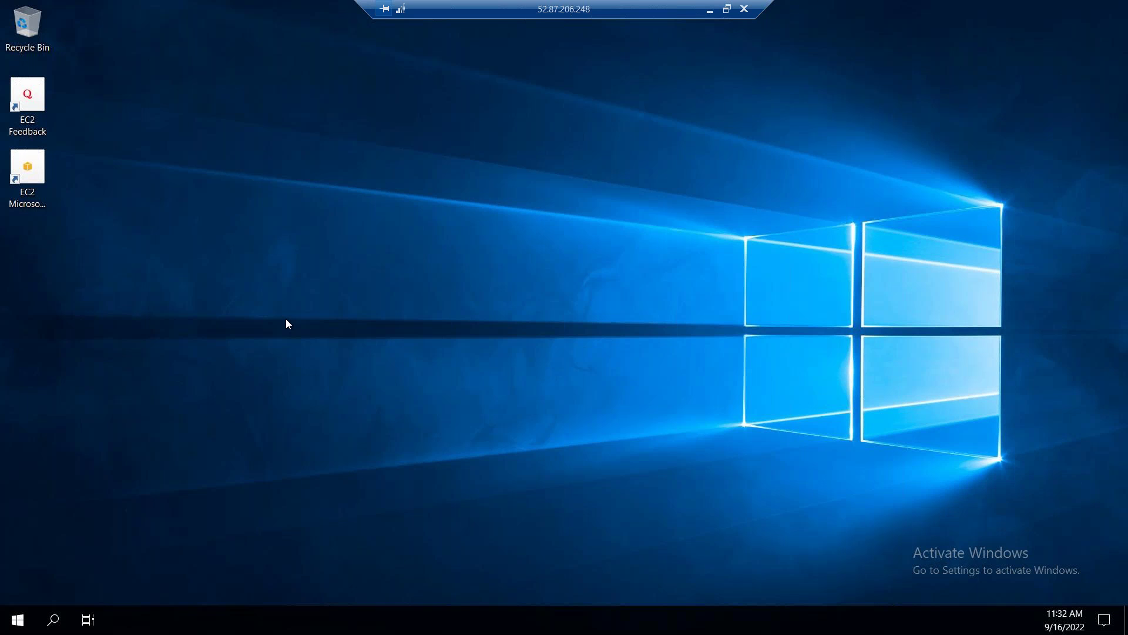
key(super)
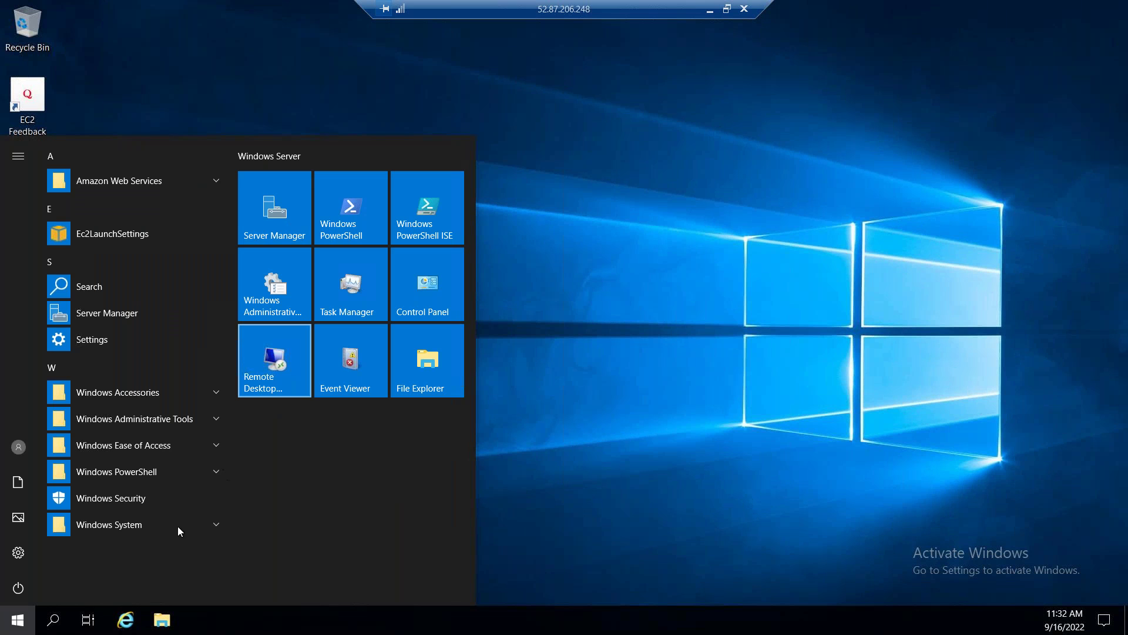
key(Escape)
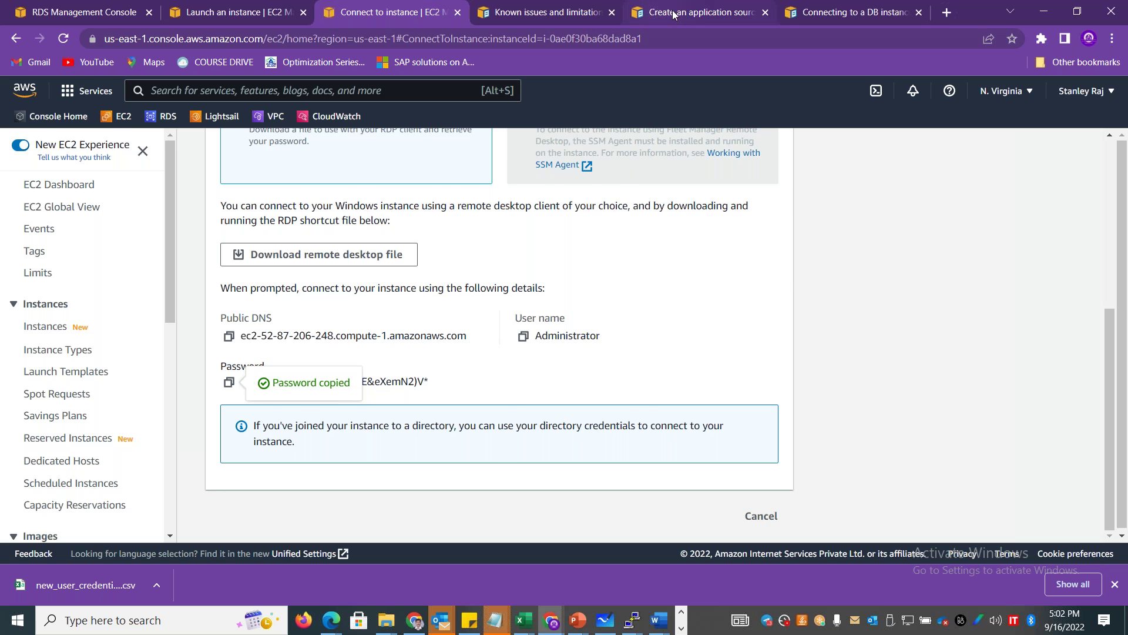
Copy the Download MySQL Workbench link from the RDS guide's Connecting from MySQL Workbench section.
click(672, 10)
click(547, 12)
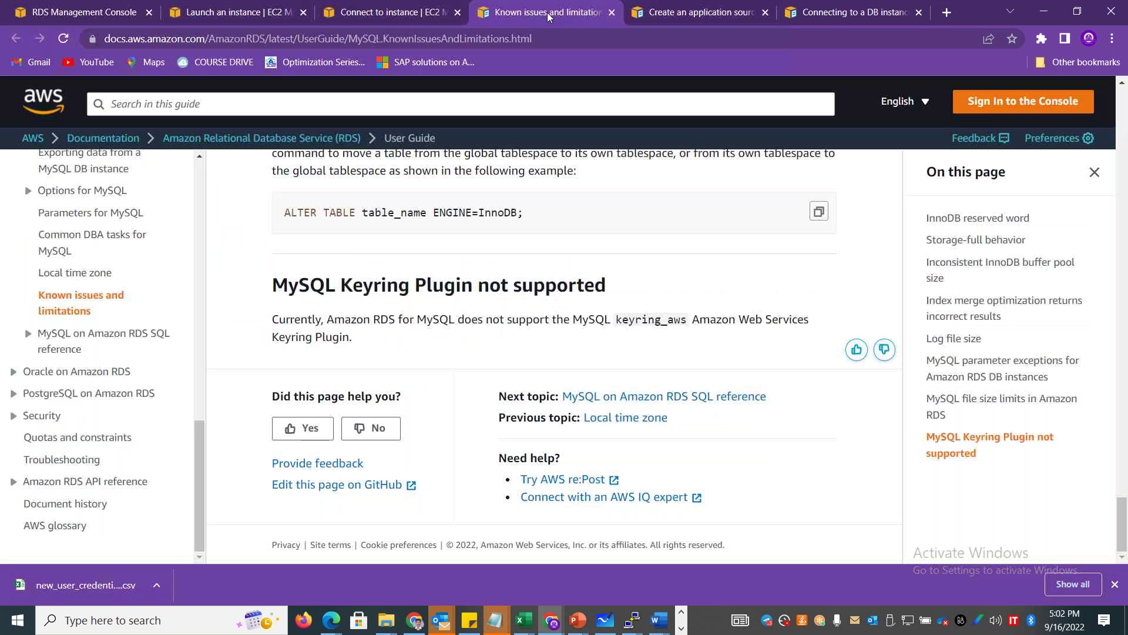
click(697, 12)
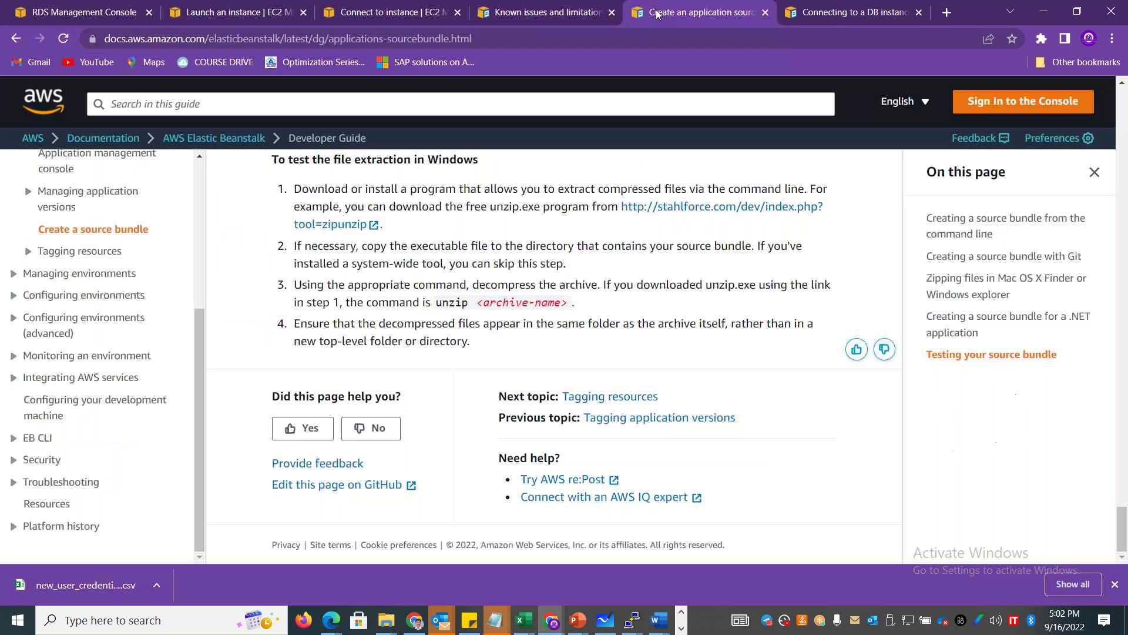
click(820, 8)
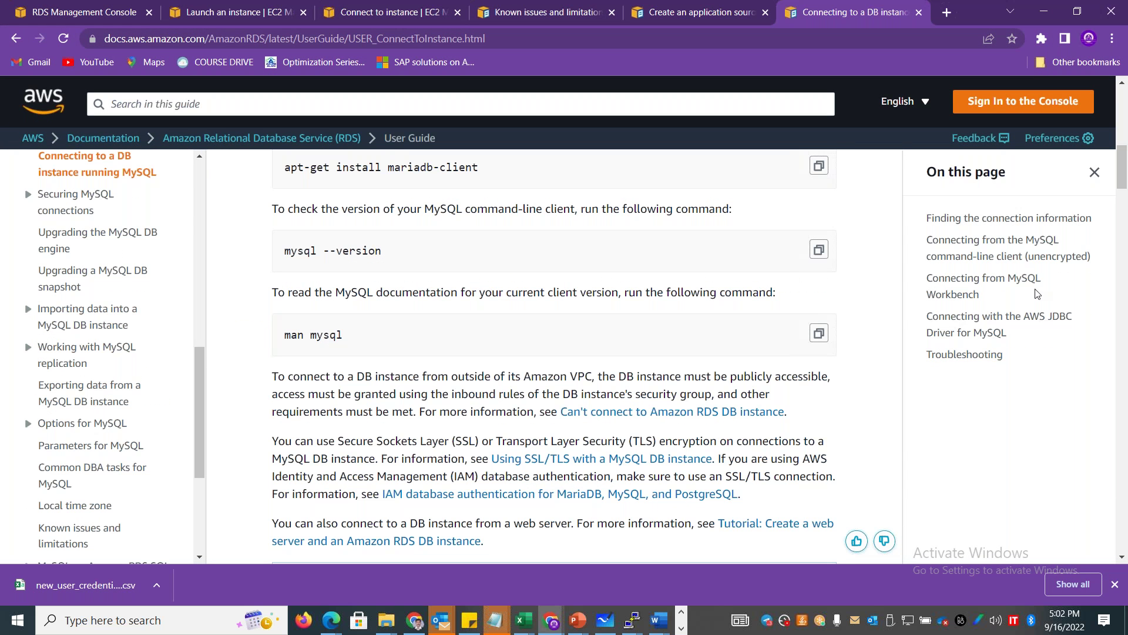
scroll(1119, 198, down, 15)
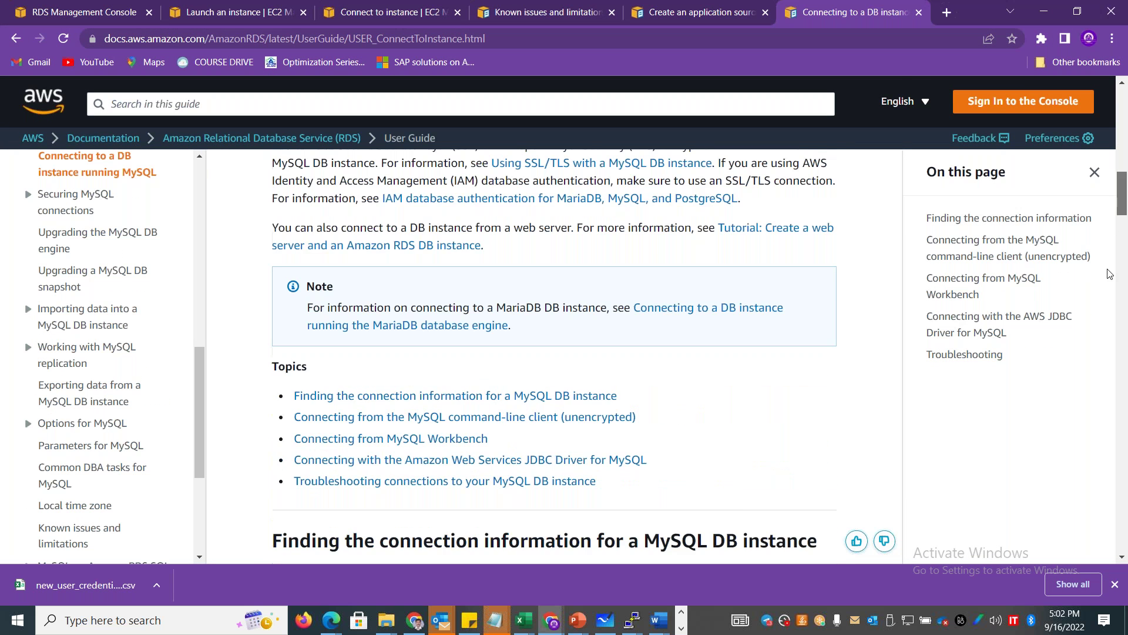
click(983, 301)
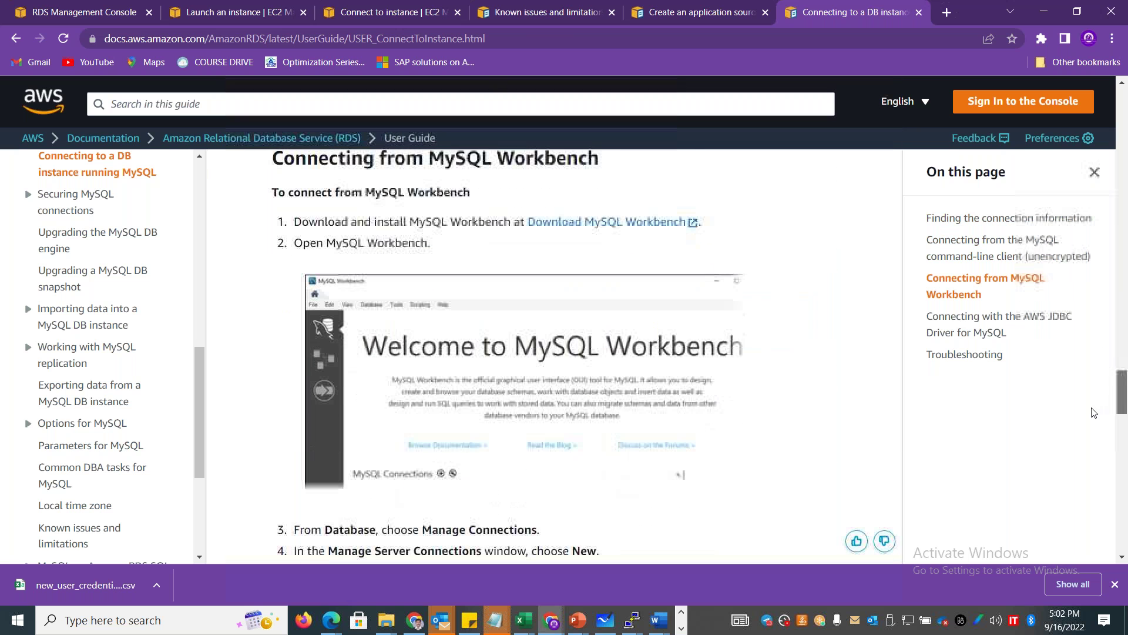
right_click(623, 222)
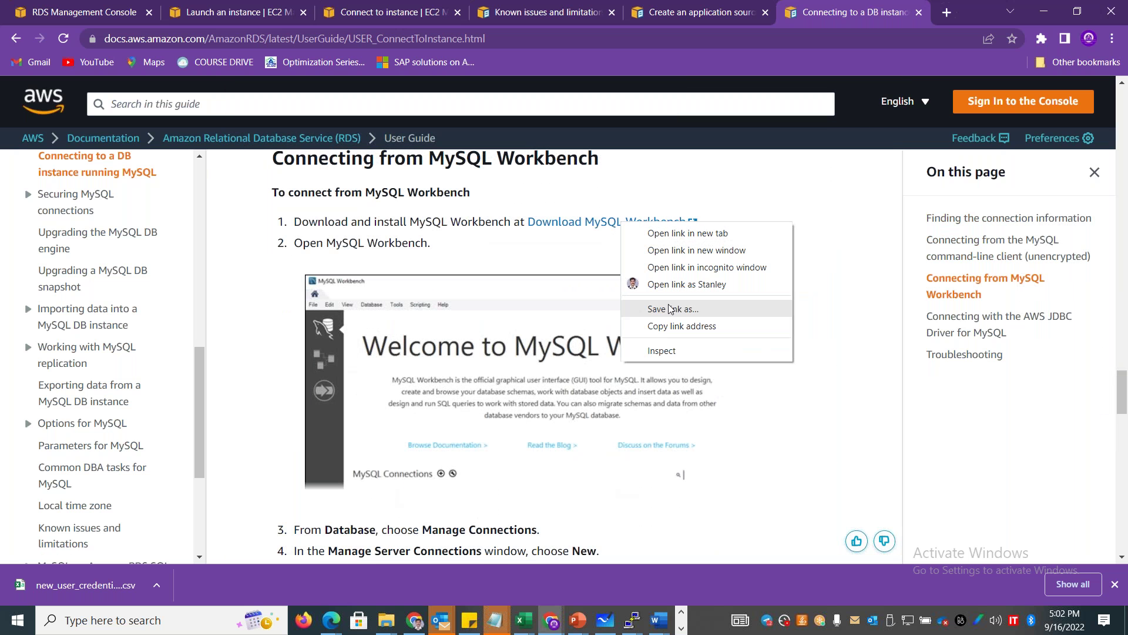
click(681, 326)
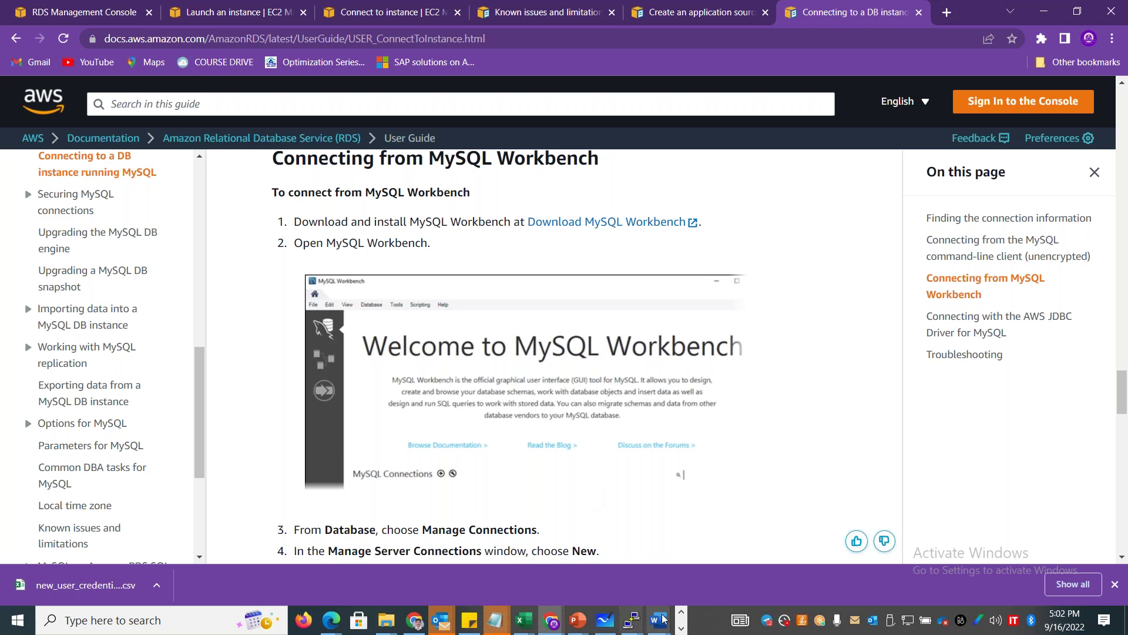
click(681, 627)
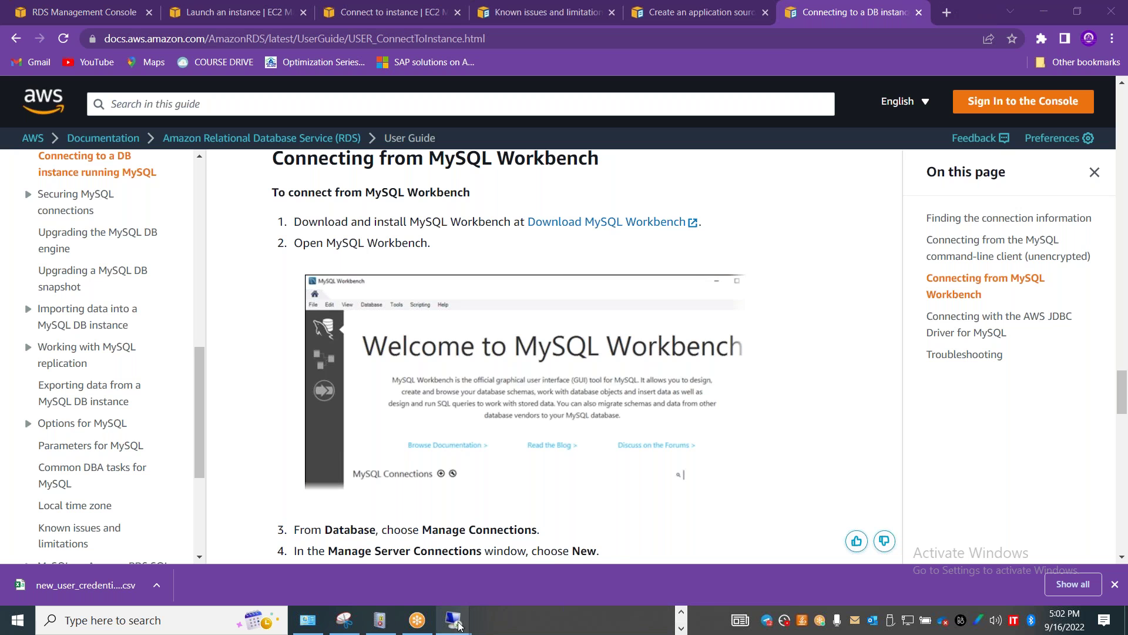
On the remote server, dismiss the network discovery and IE prompts and launch Server Manager.
mouse_move(456, 617)
click(523, 565)
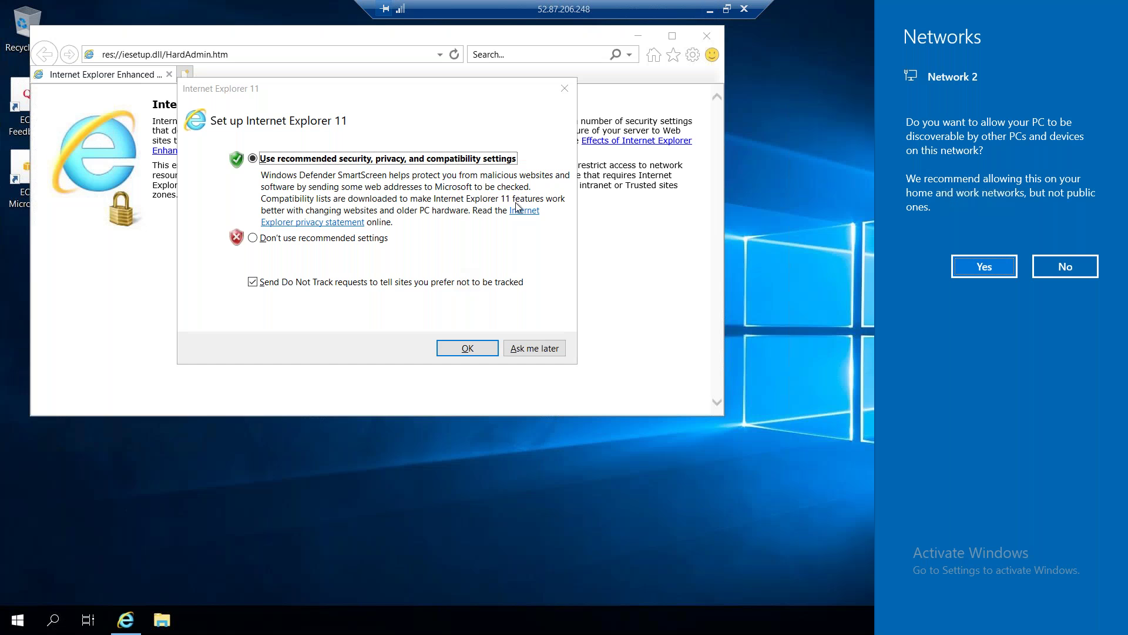
click(344, 240)
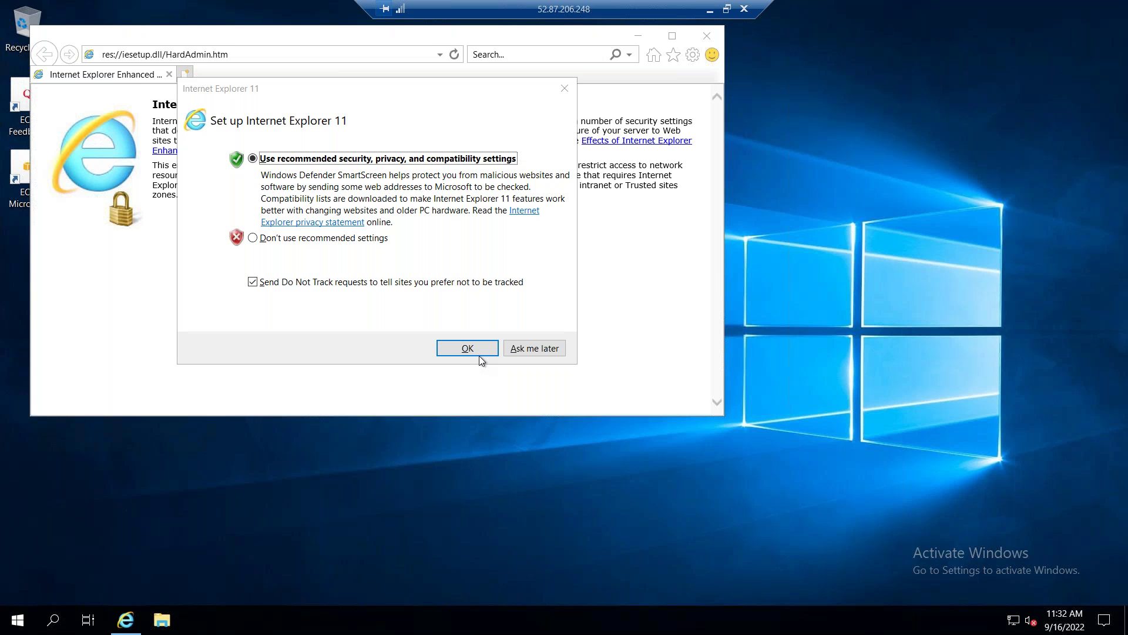
click(467, 348)
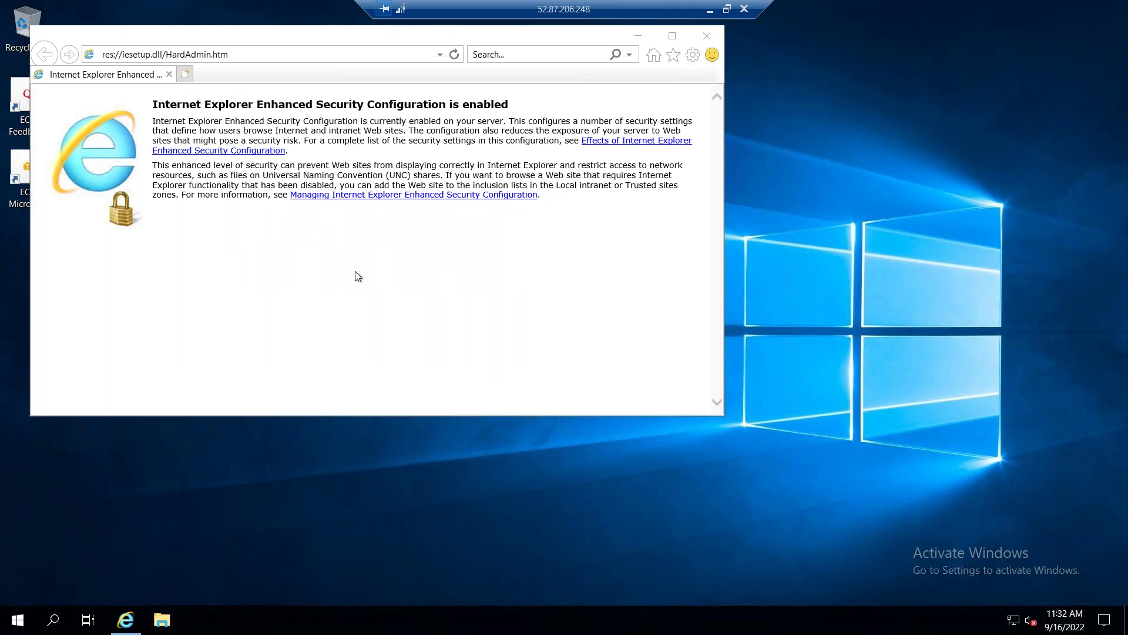
key(super)
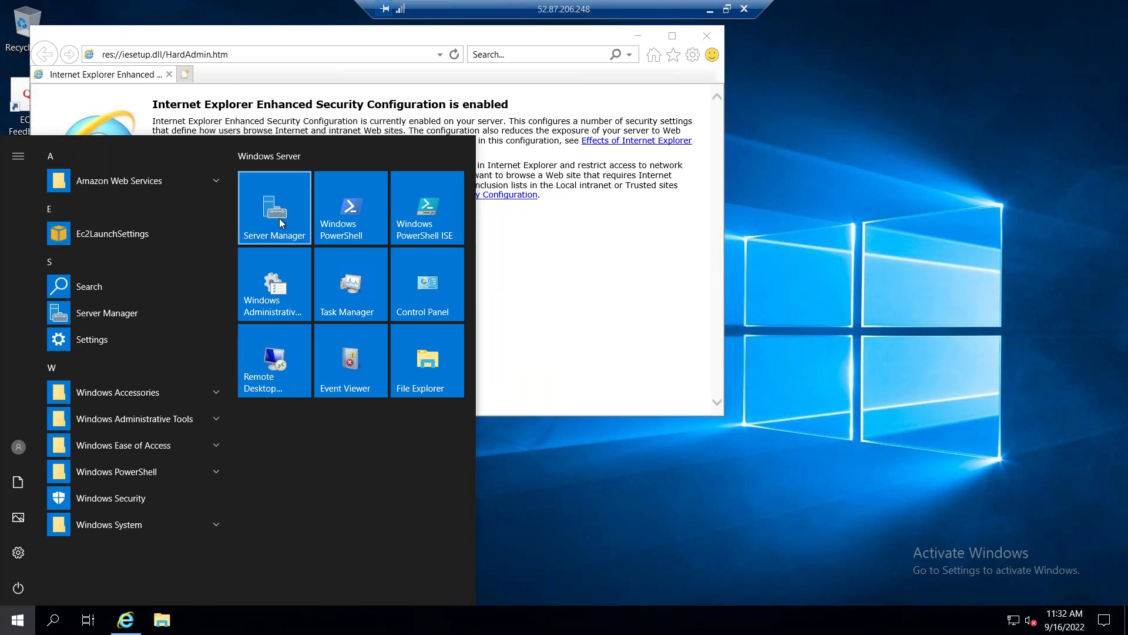
click(280, 218)
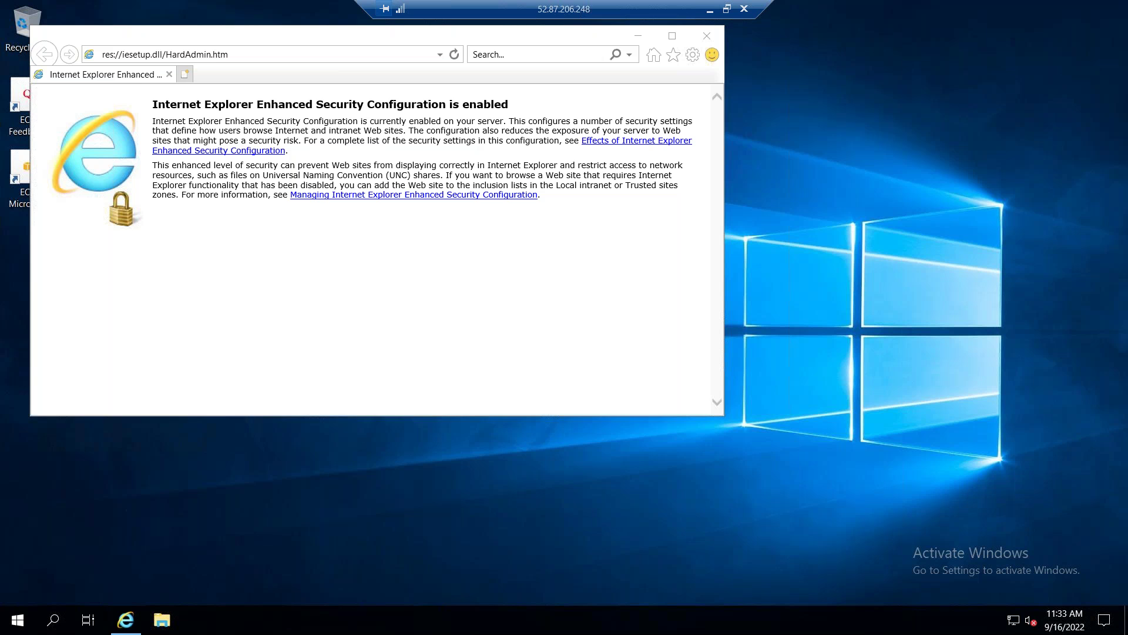
click(707, 35)
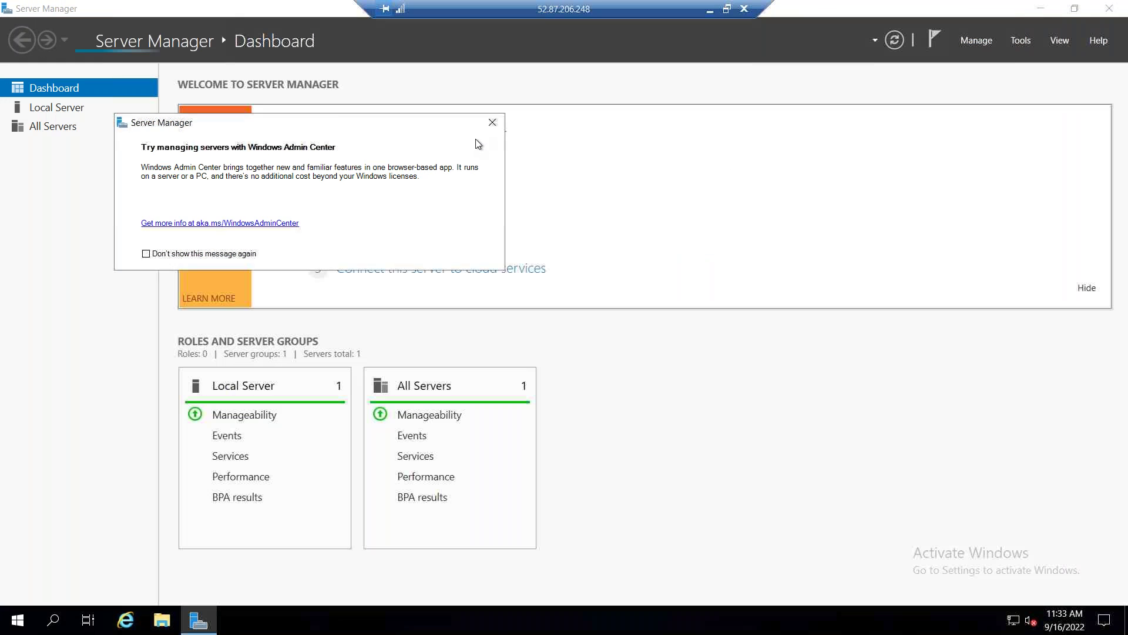
click(492, 123)
Turn IE Enhanced Security off for Administrators and Users, then load the MySQL Workbench download page.
click(72, 110)
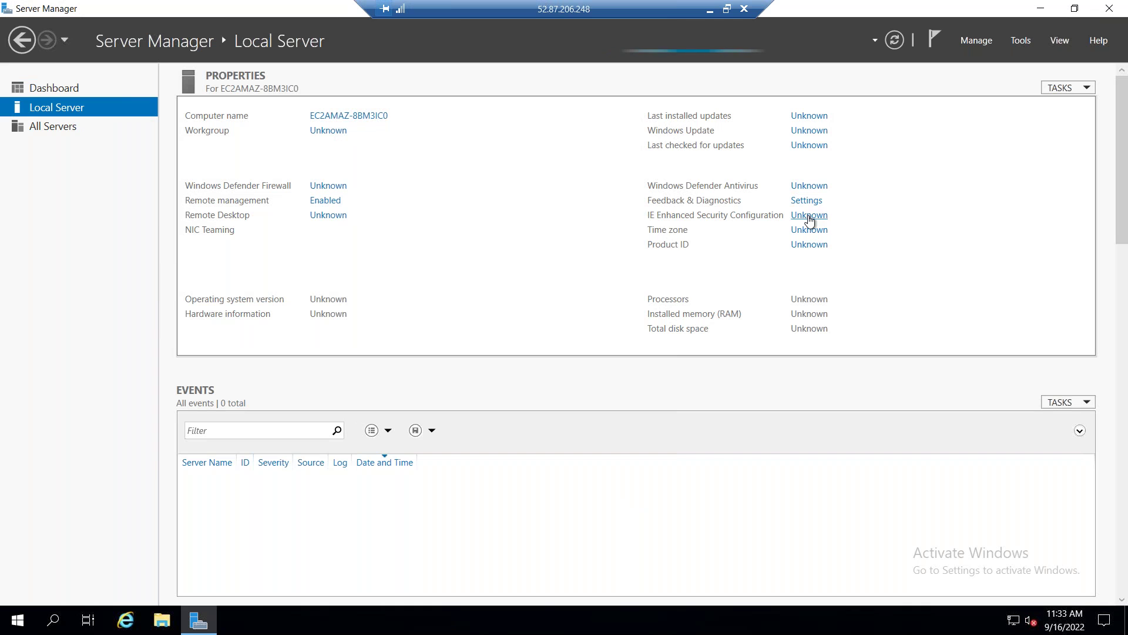
click(810, 216)
click(484, 288)
click(481, 377)
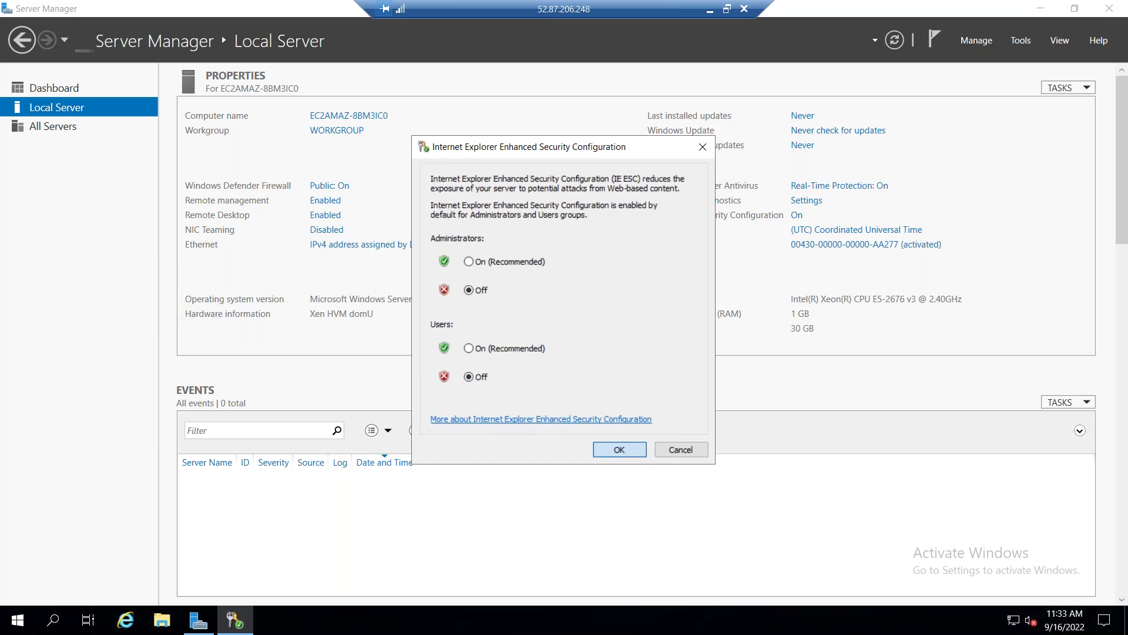
click(619, 449)
key(alt+F4)
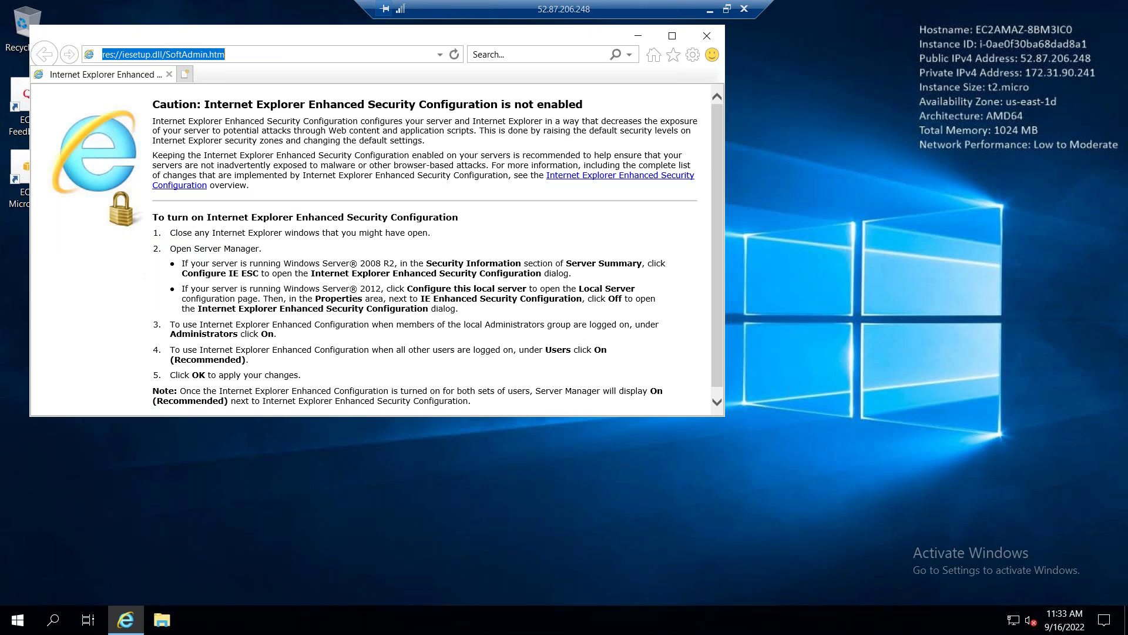
text(http://dev.mysql.com/downloads/workbench/)
key(Return)
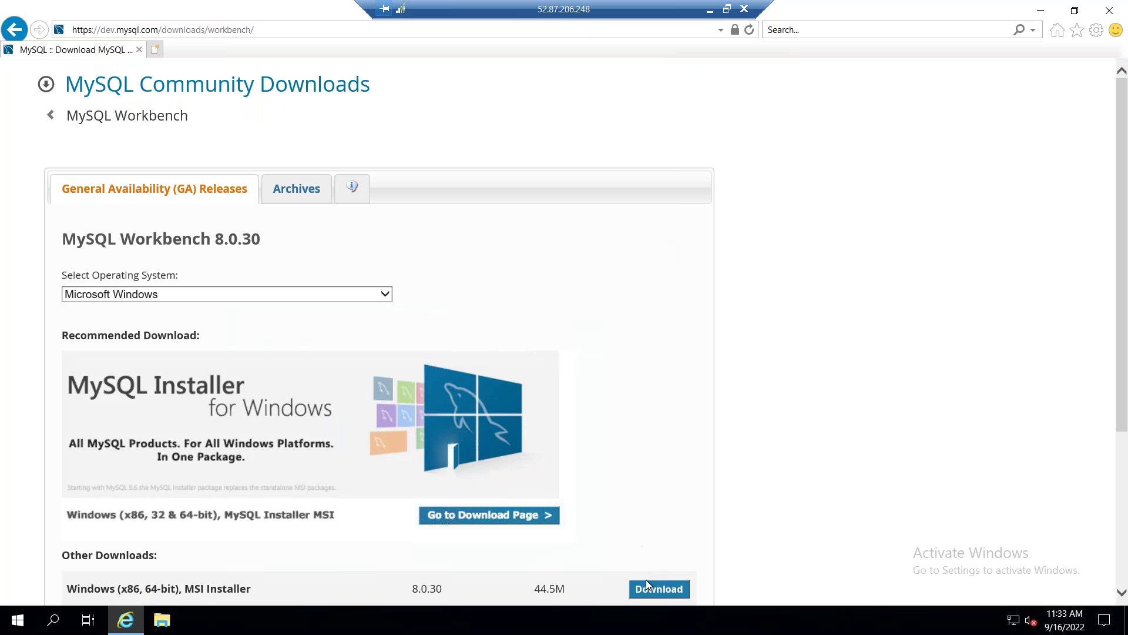
Download the 64-bit MySQL Workbench MSI without signing in and install it with default settings.
click(647, 582)
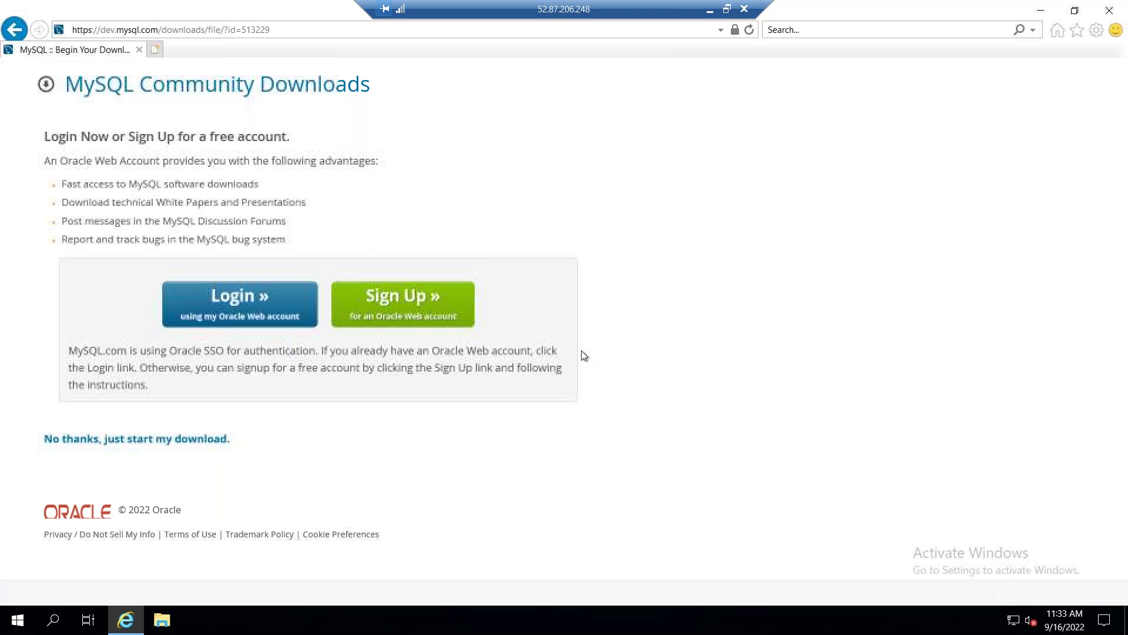
click(177, 438)
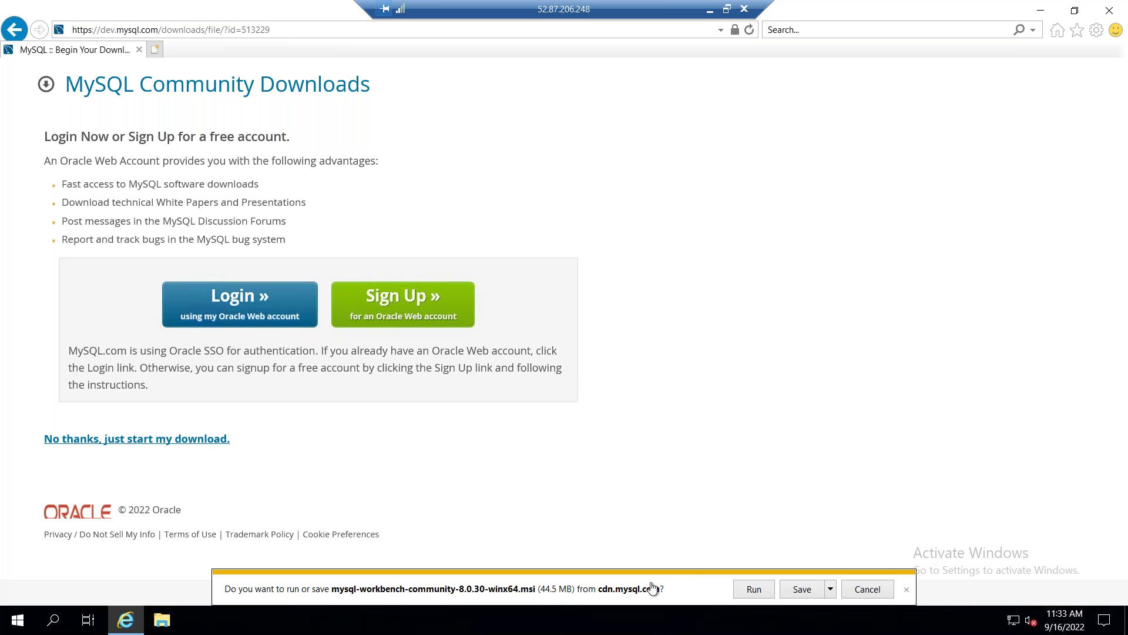
click(742, 589)
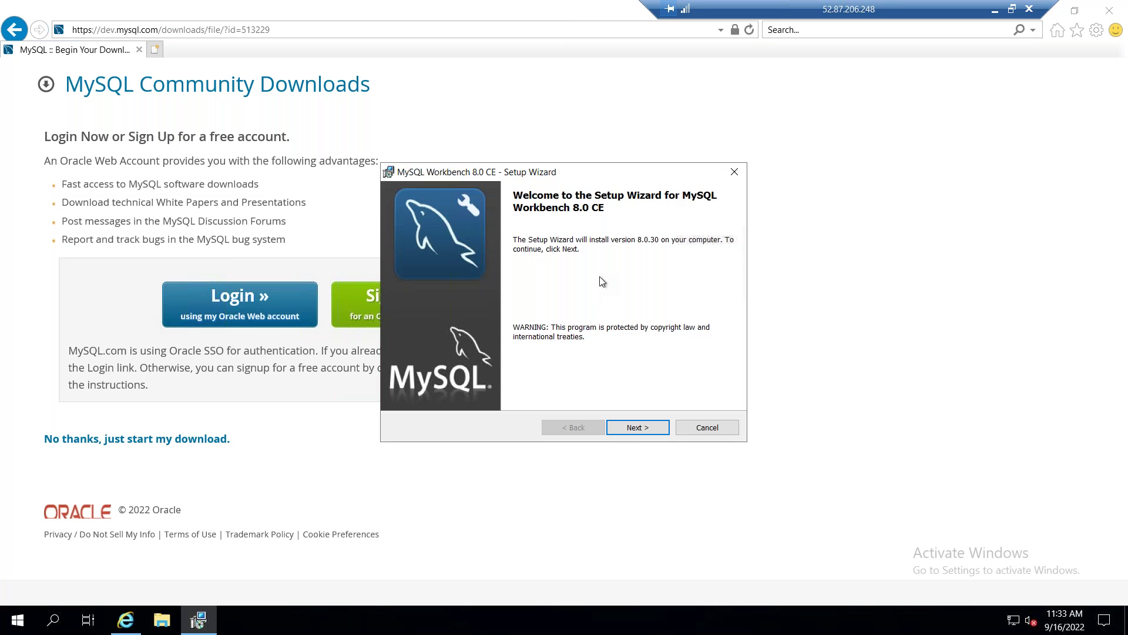
click(636, 428)
click(636, 428)
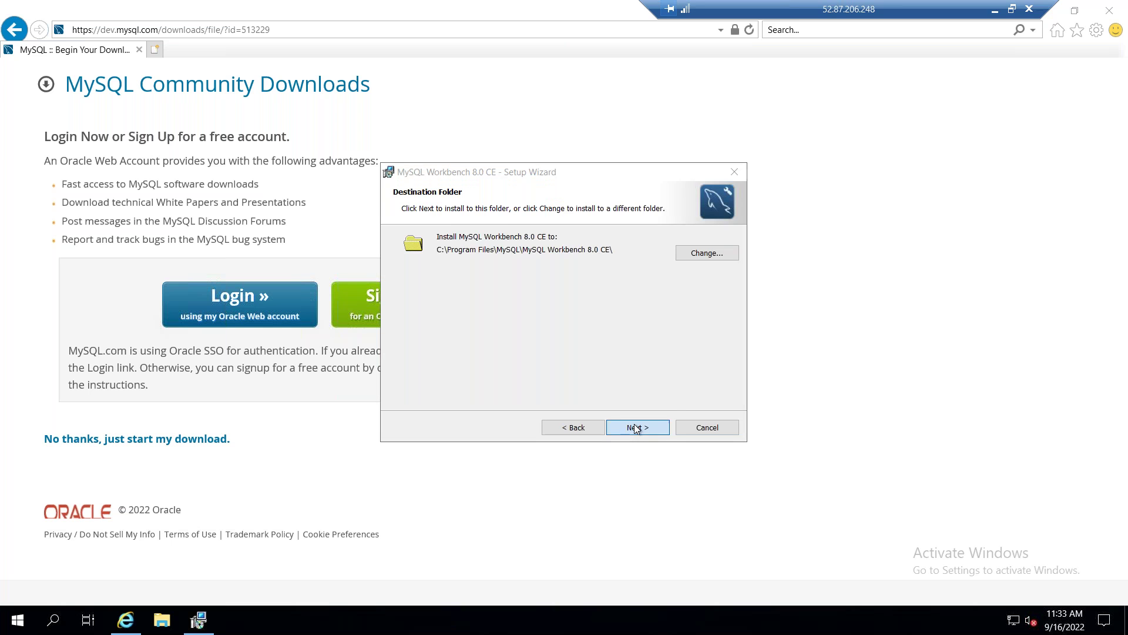
click(636, 428)
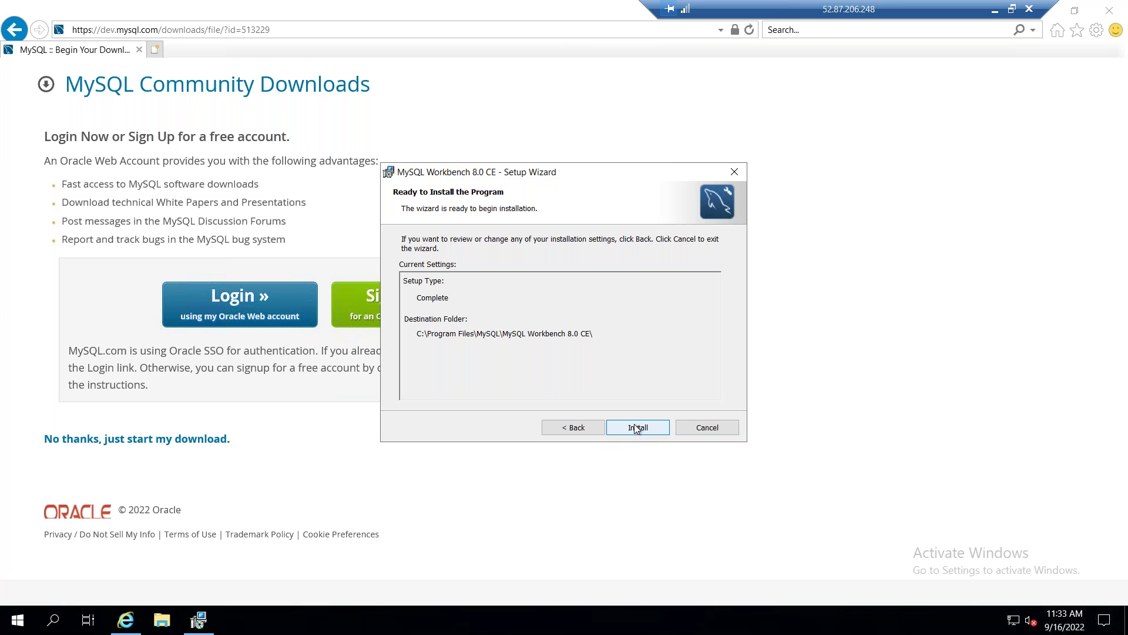
click(636, 428)
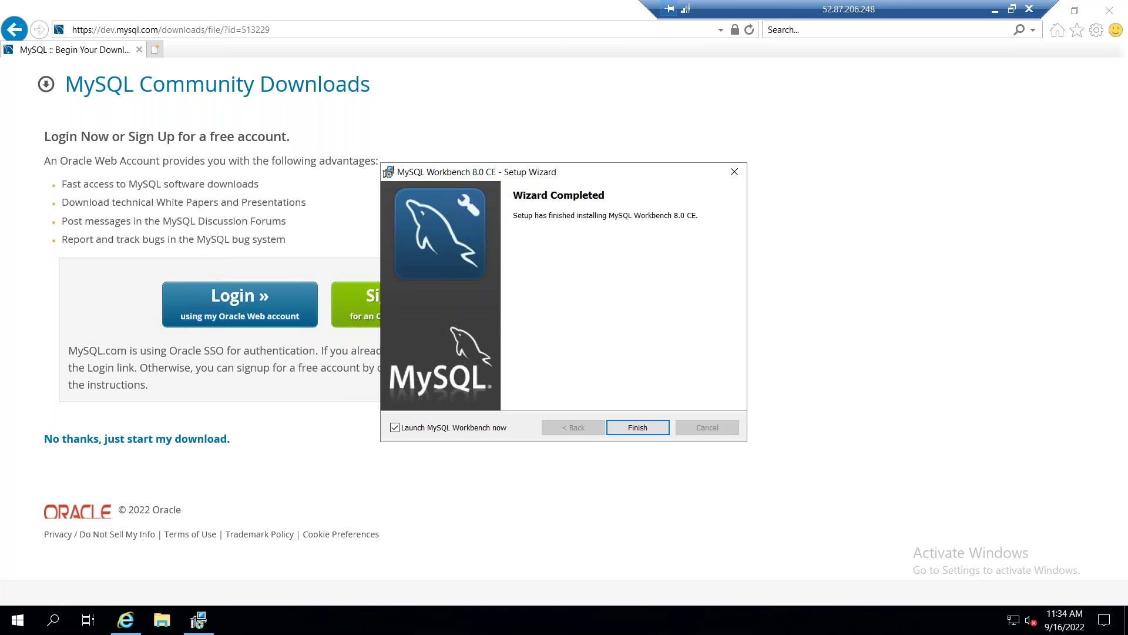
click(643, 427)
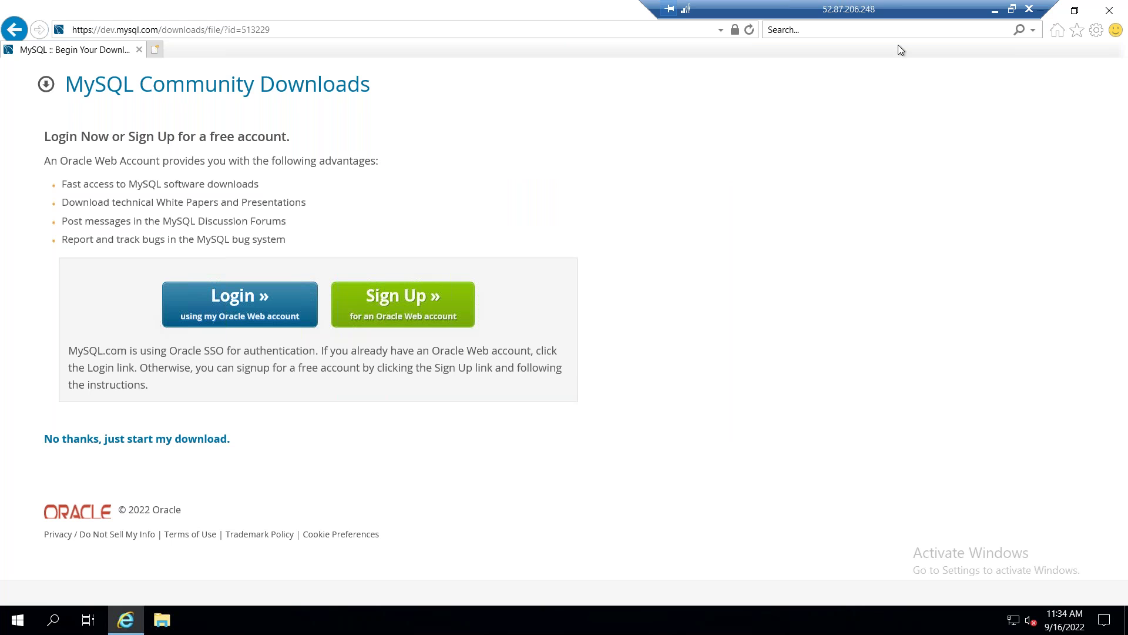
Copy the RDS database endpoint from the RDS console and return to the remote desktop.
click(996, 10)
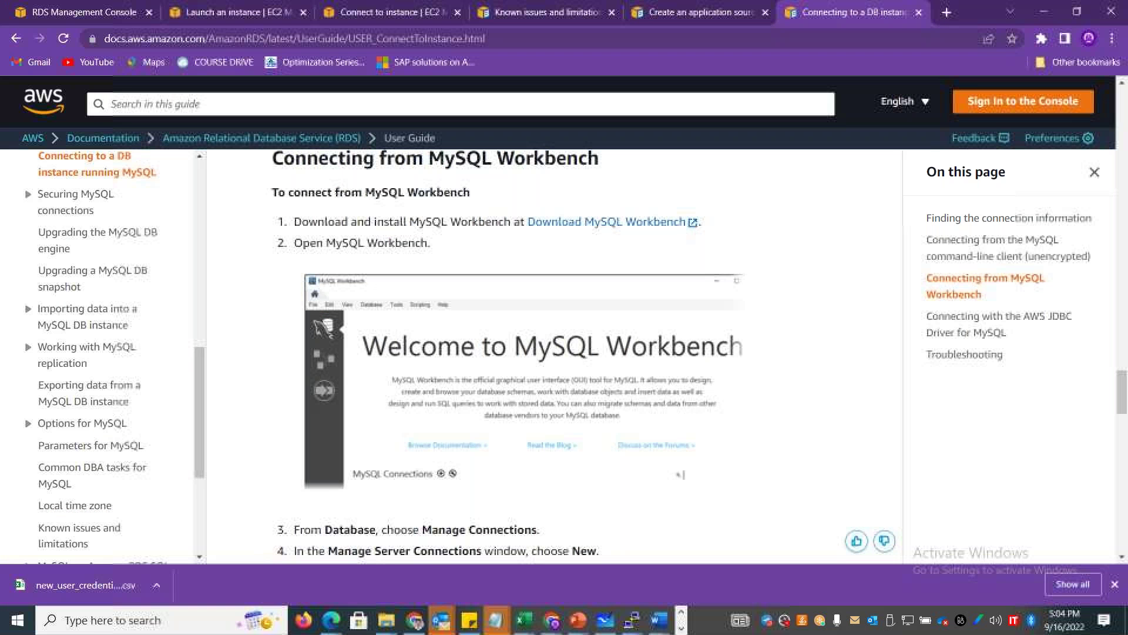
click(99, 18)
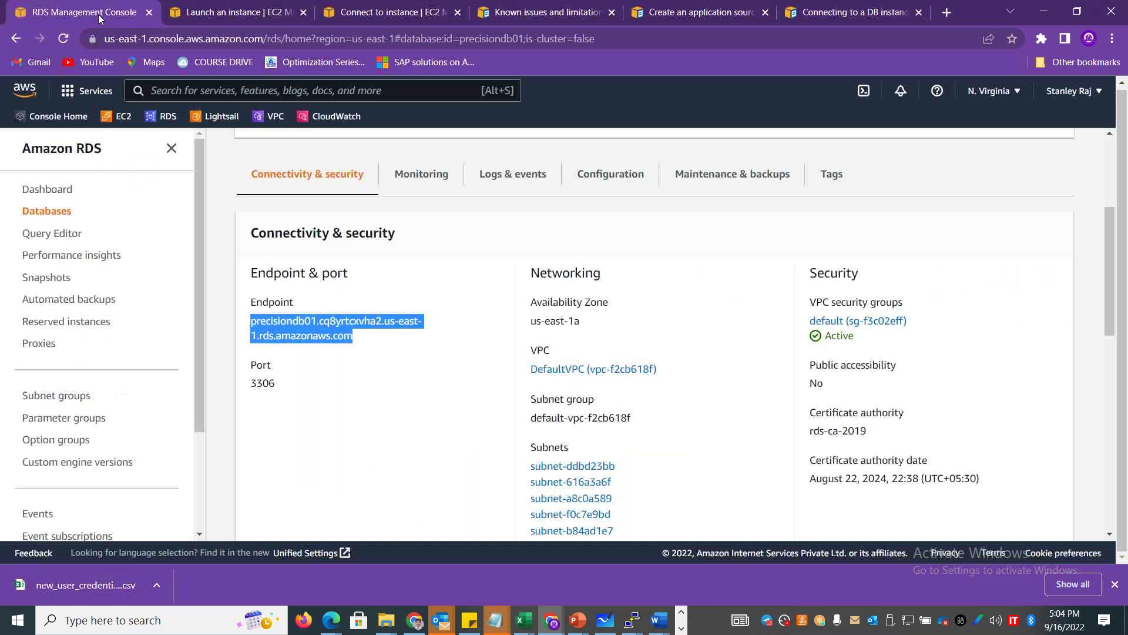
right_click(320, 321)
click(368, 328)
key(alt+Tab)
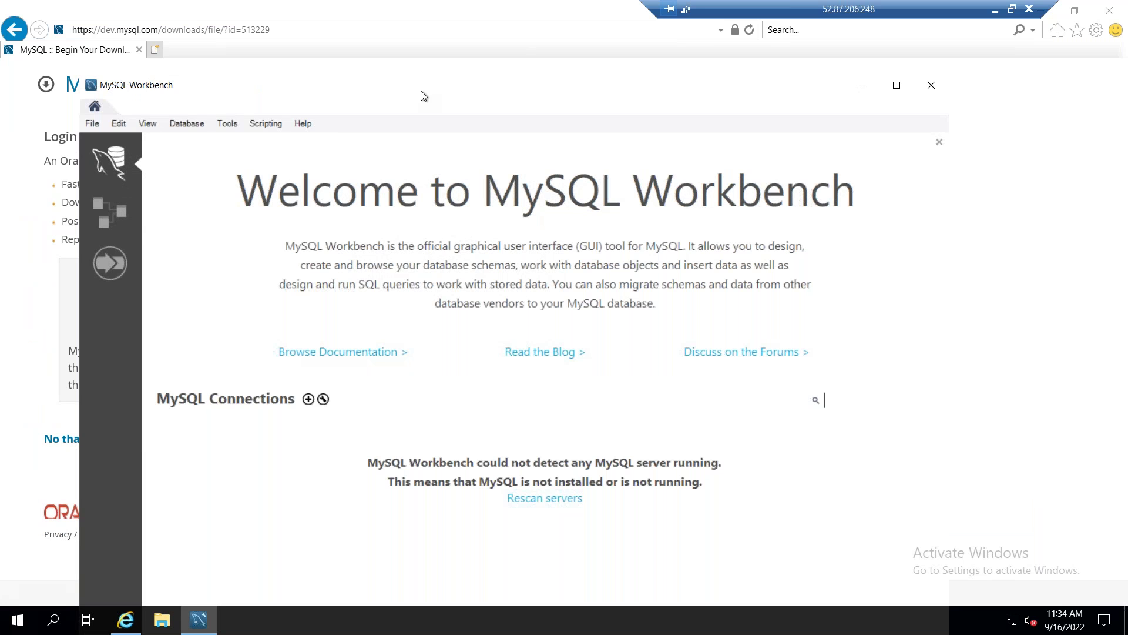
Start a new Workbench connection with the pasted RDS endpoint as hostname and username admin.
drag(407, 92, 393, 45)
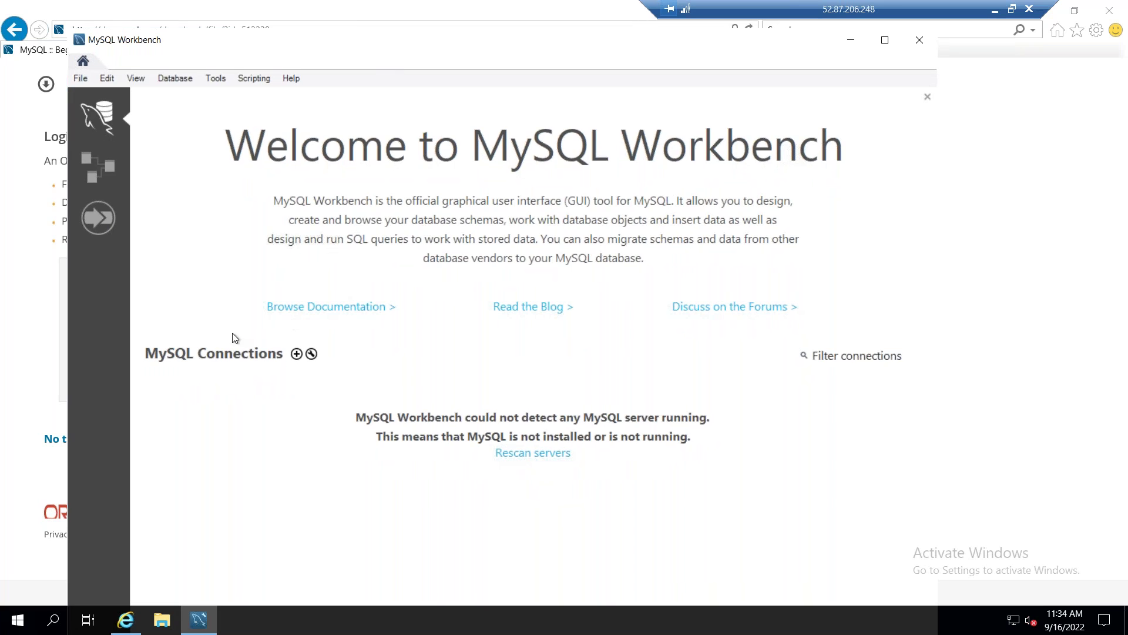
click(297, 353)
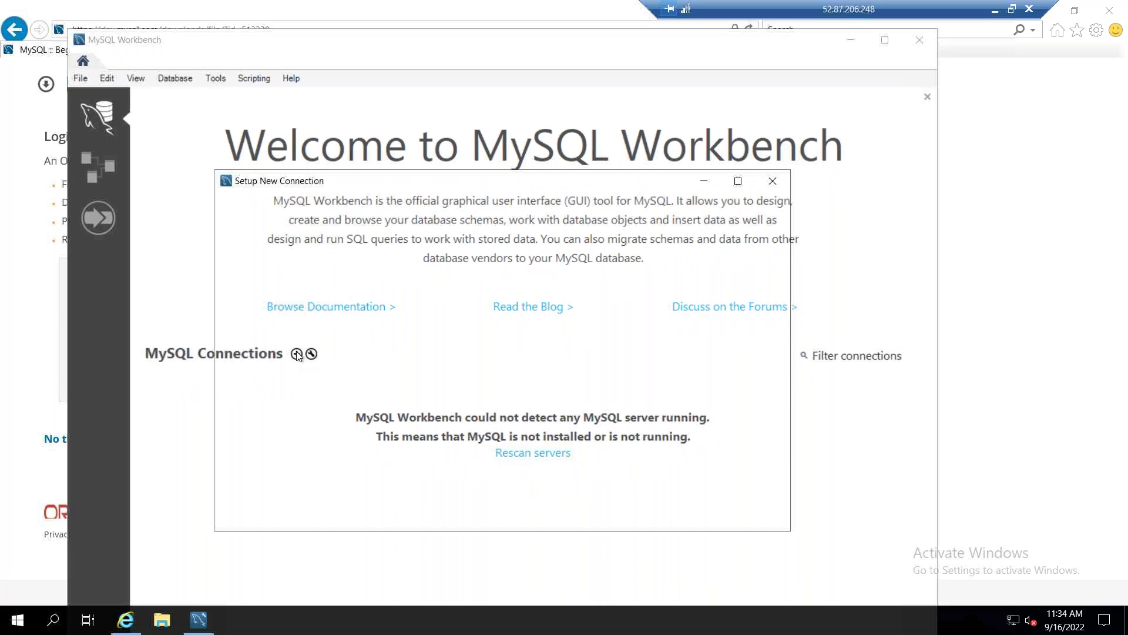
drag(378, 269, 251, 262)
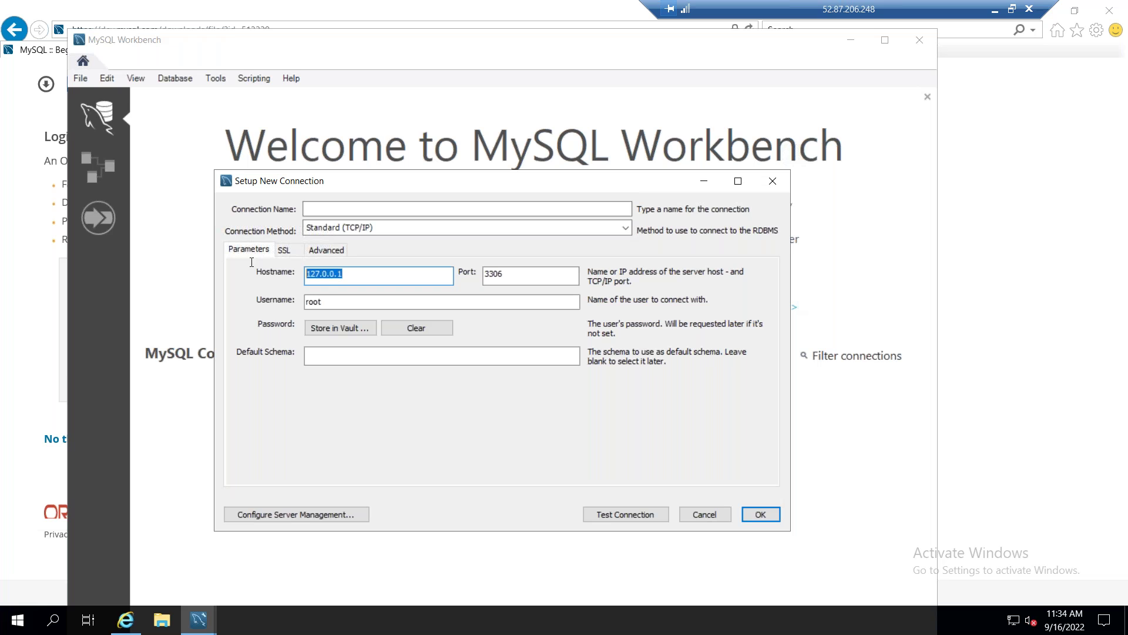
key(ctrl+v)
key(Tab)
text(admin)
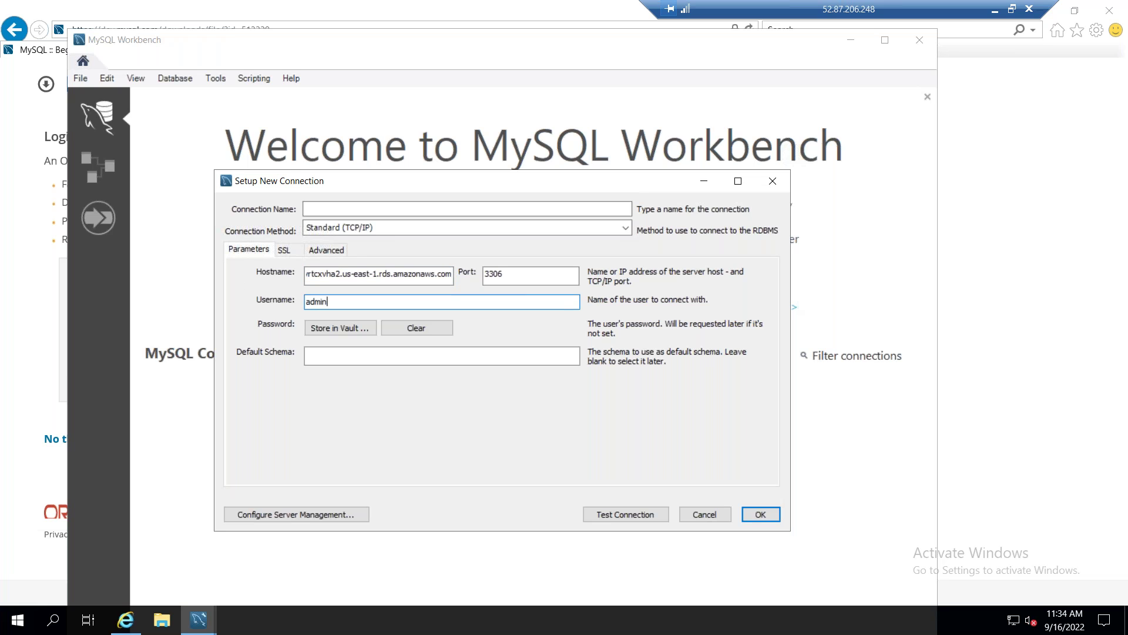
Name the connection with the precisiondb01 endpoint, save it, then open it and enter the password.
click(756, 521)
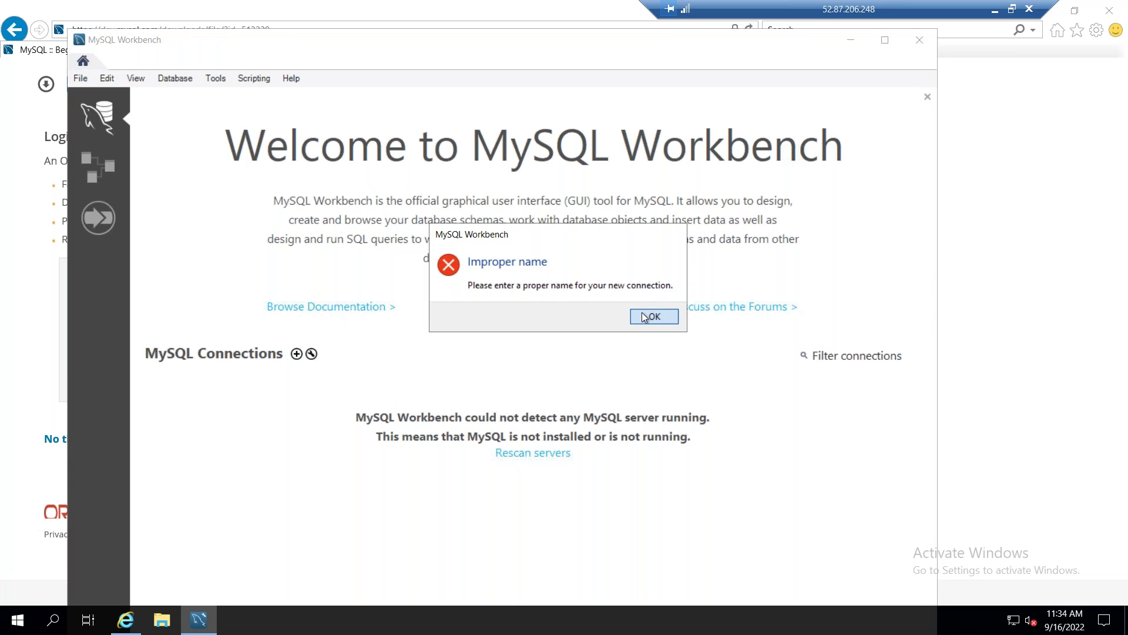
click(645, 318)
click(386, 280)
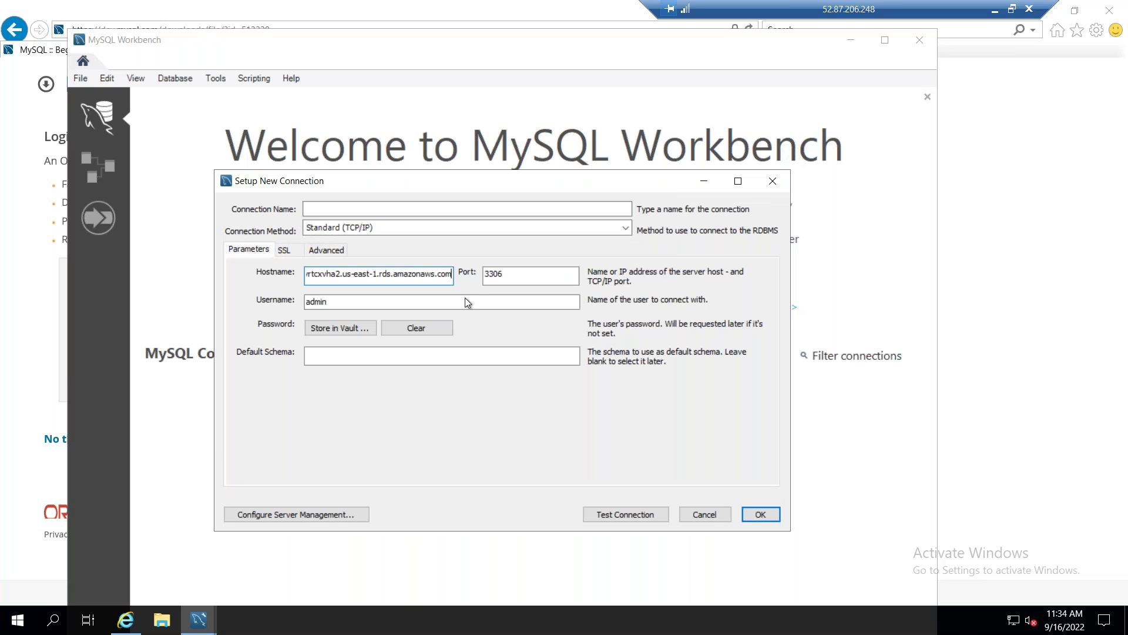
click(374, 208)
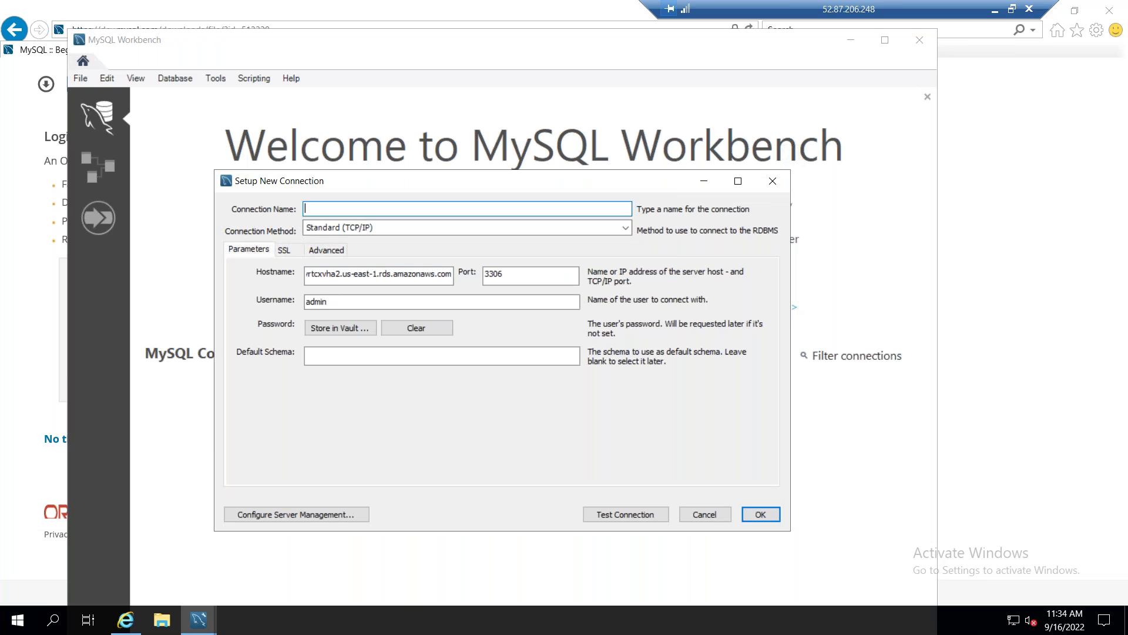
key(ctrl+v)
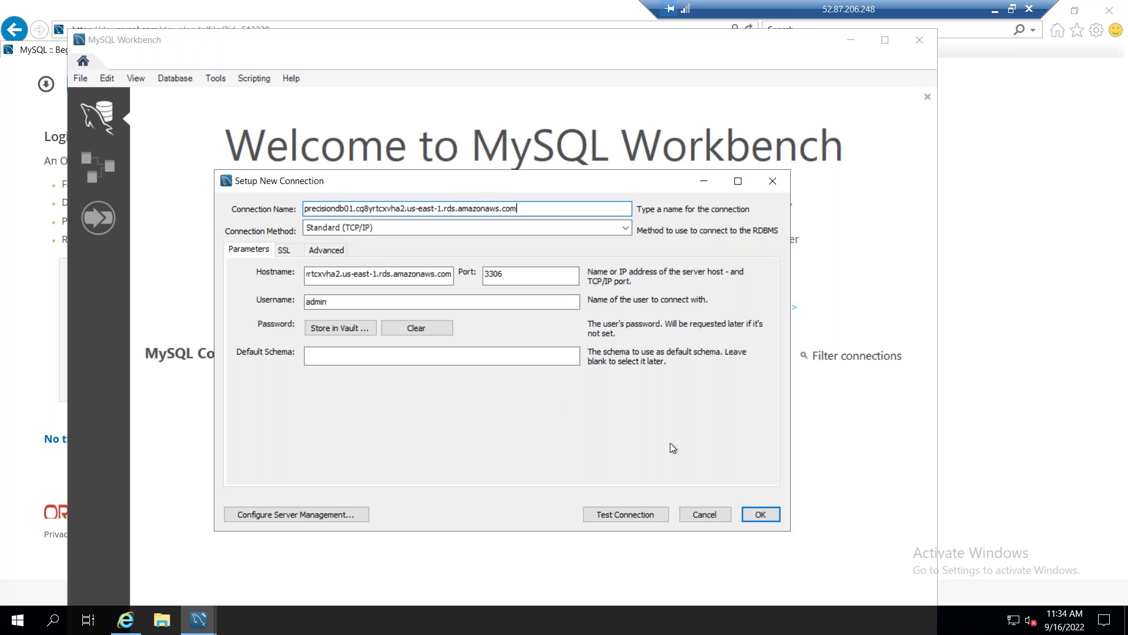
click(751, 514)
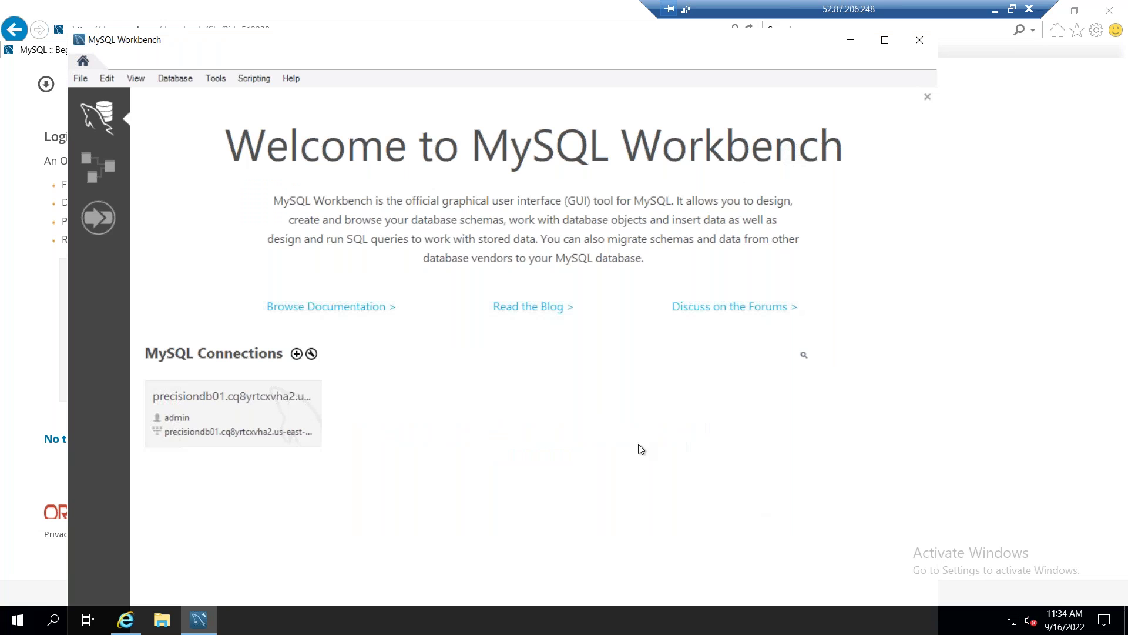
click(196, 425)
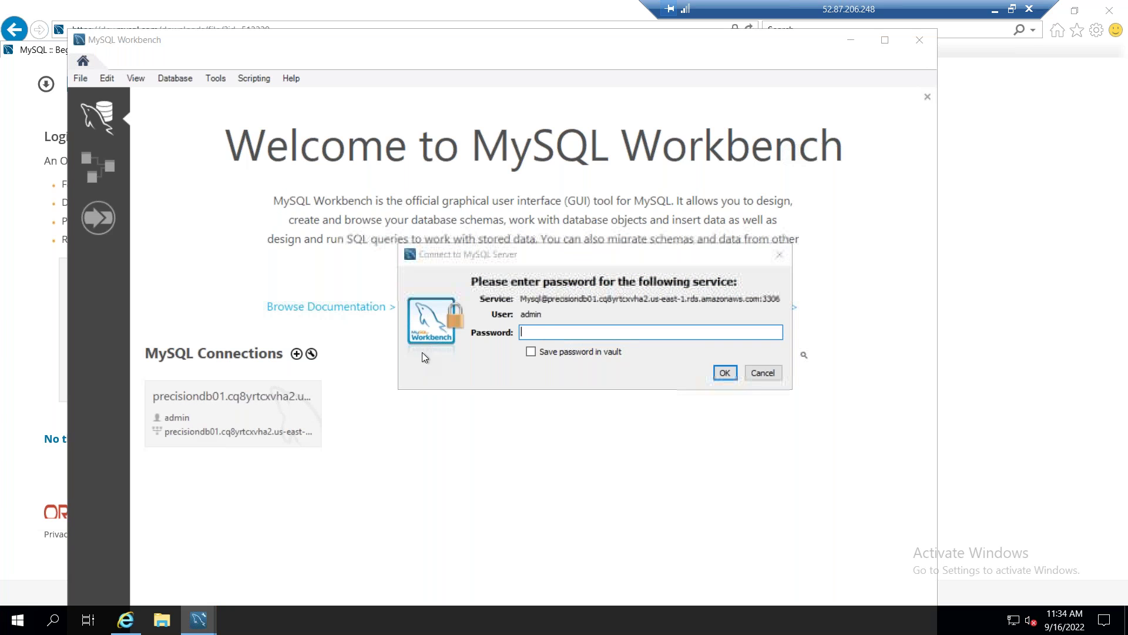
text(********)
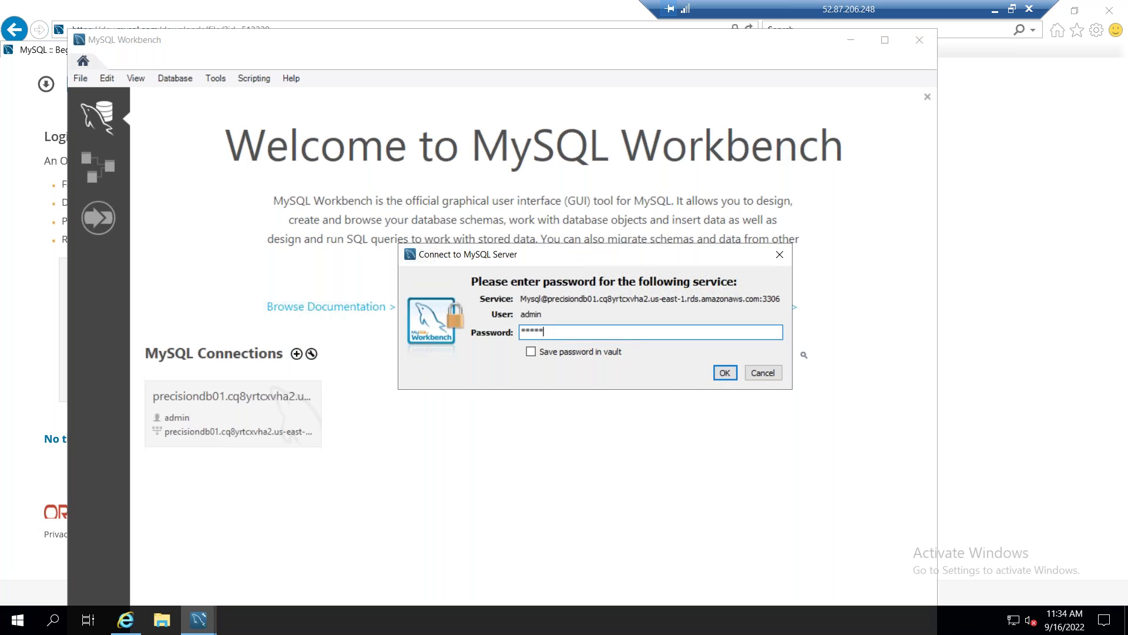